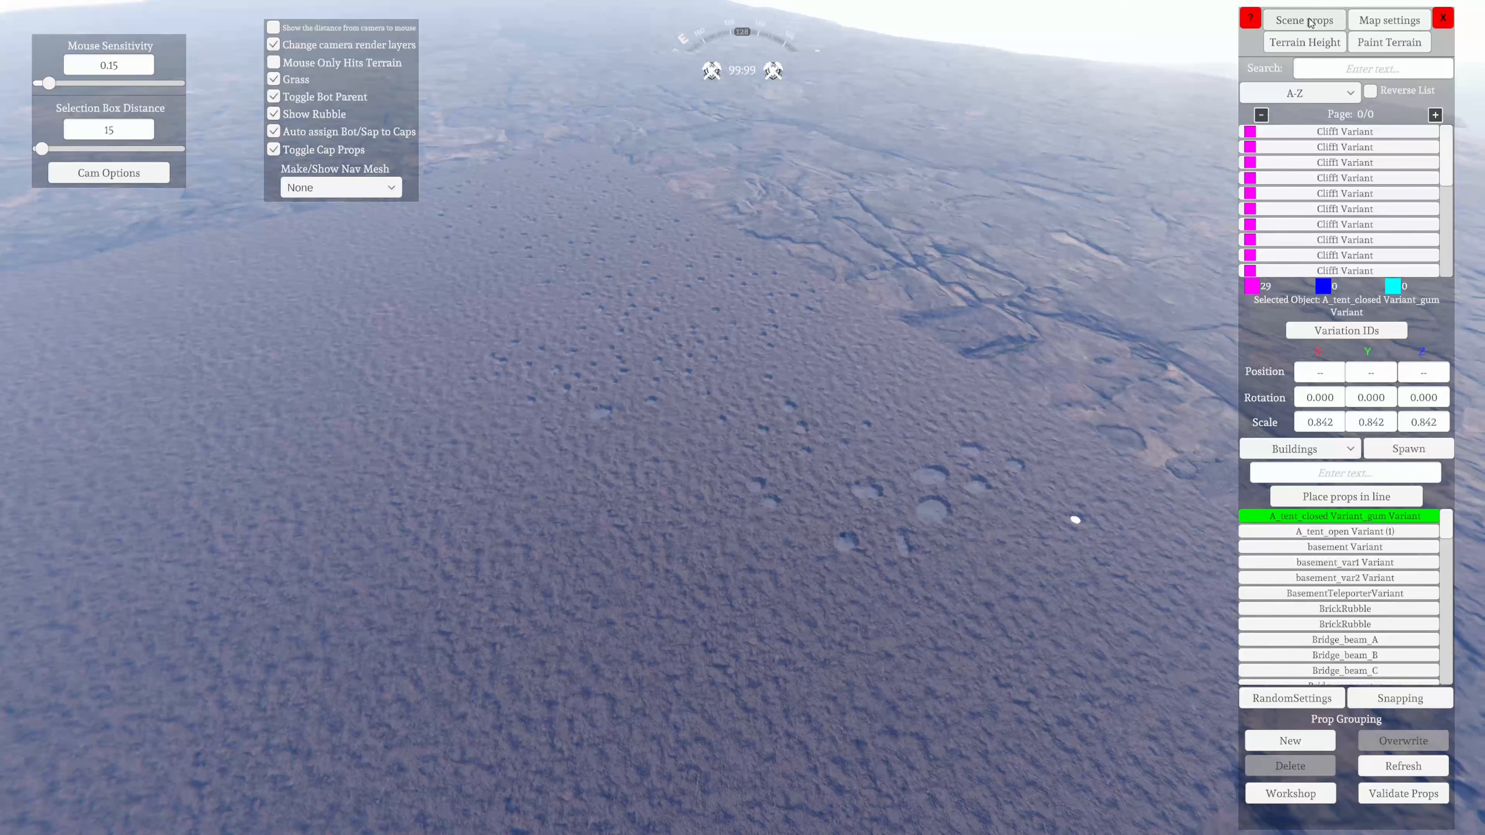
Open the terrain height tools and look through the available terrain change types
{"action": "left_click", "coordinate": [1303, 43]}
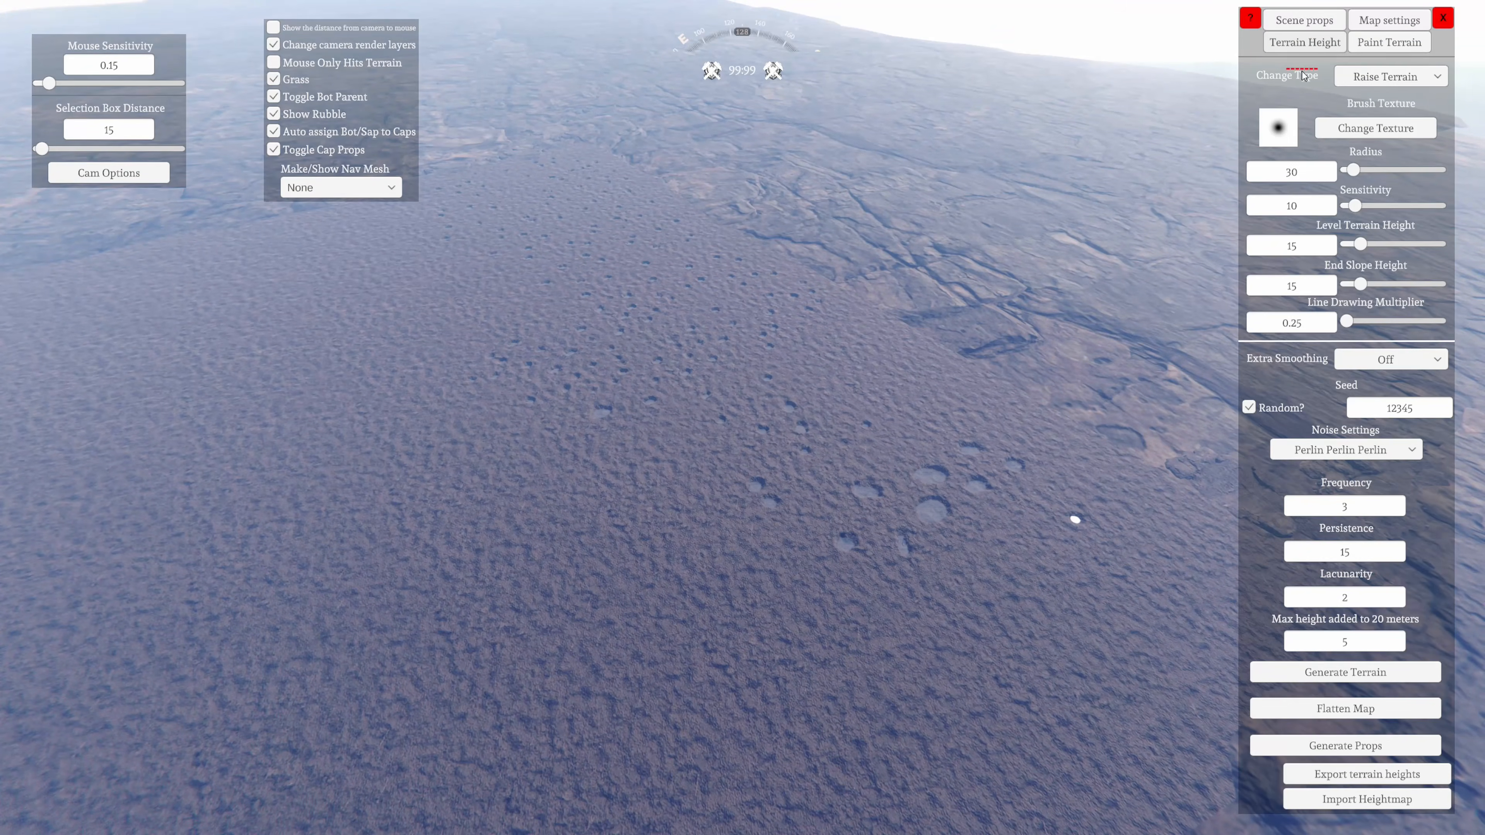
{"action": "right_click_drag", "start_coordinate": [1119, 339], "coordinate": [1205, 214]}
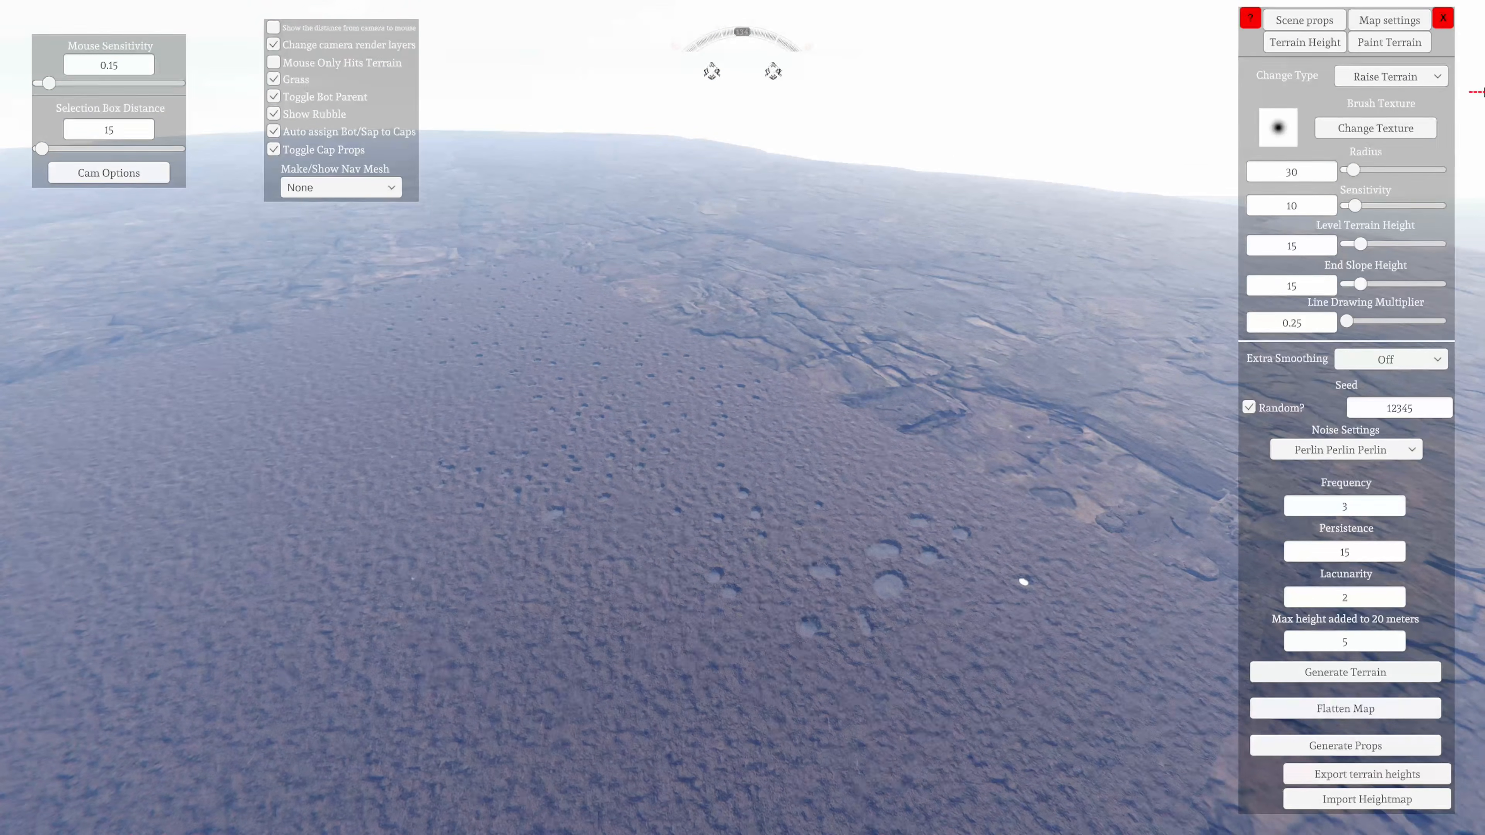
{"action": "left_click", "coordinate": [1398, 75]}
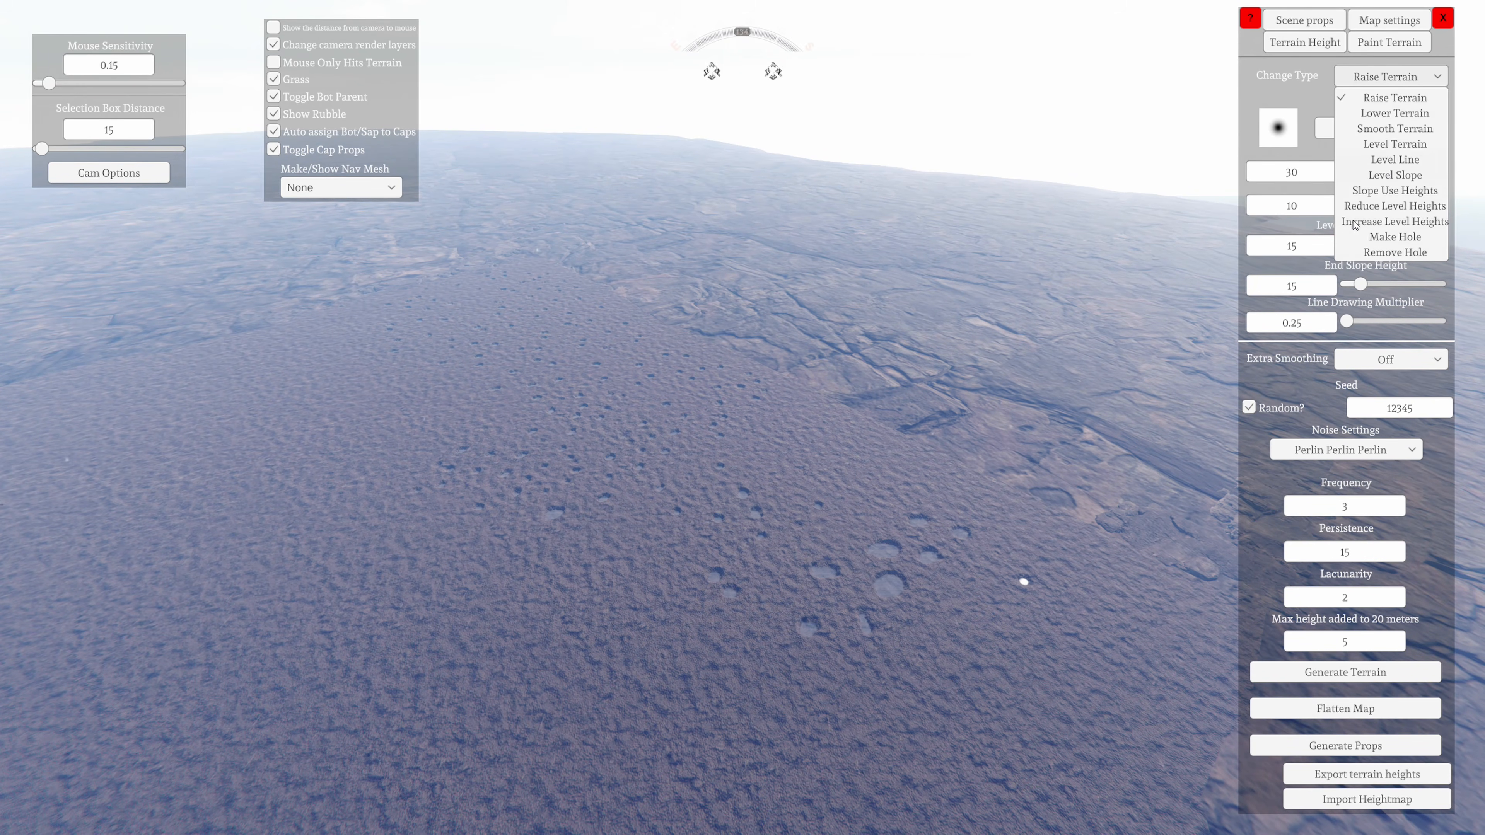
{"action": "left_click", "coordinate": [1392, 77]}
{"action": "right_click_drag", "start_coordinate": [987, 409], "coordinate": [76, 689]}
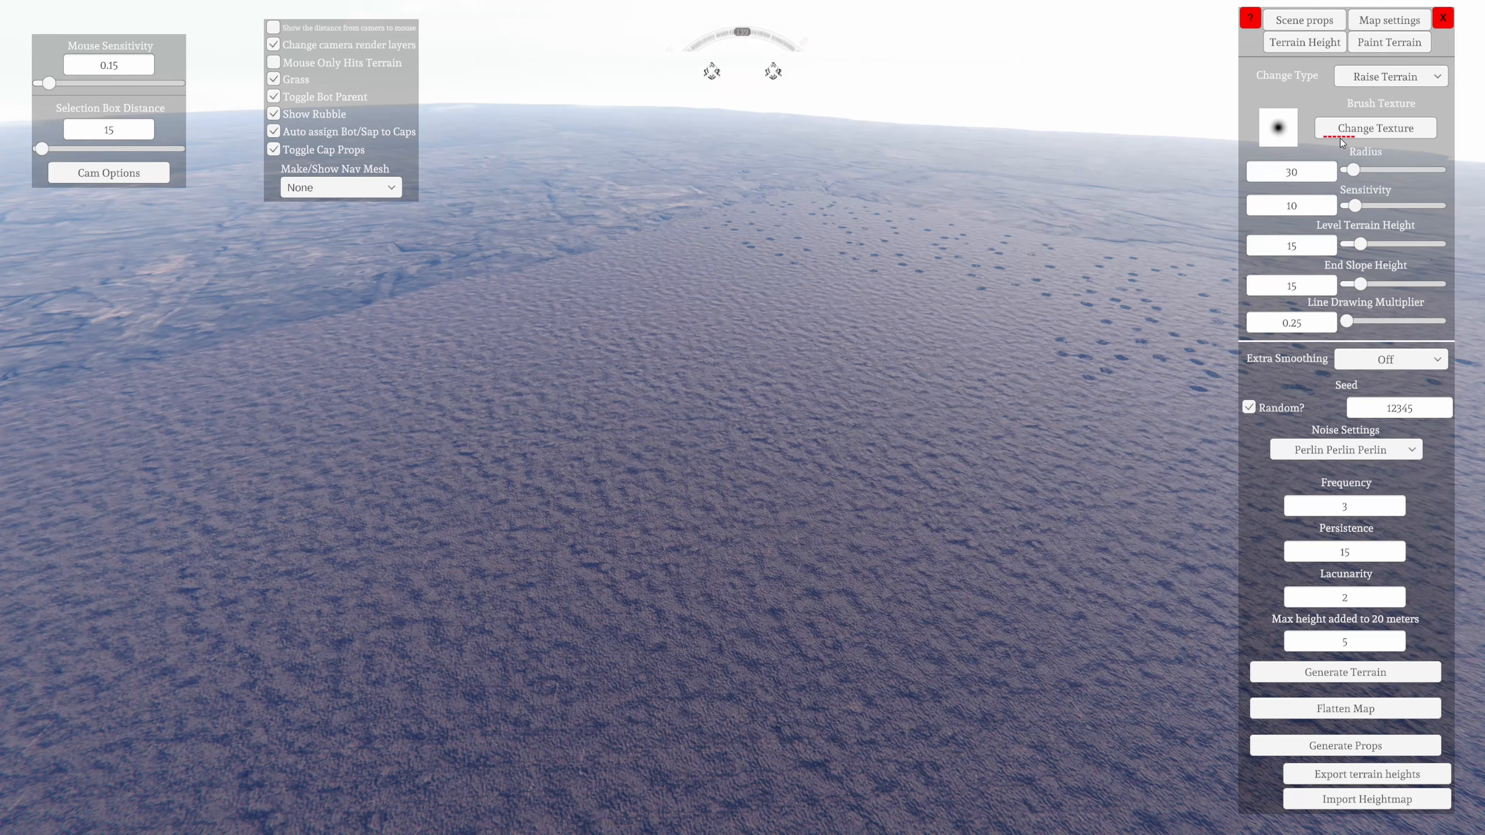
{"action": "left_click", "coordinate": [1372, 77]}
{"action": "left_click", "coordinate": [1372, 81]}
Choose a blotchy splatter brush texture and preview it over the flat ground
{"action": "left_click", "coordinate": [1331, 133]}
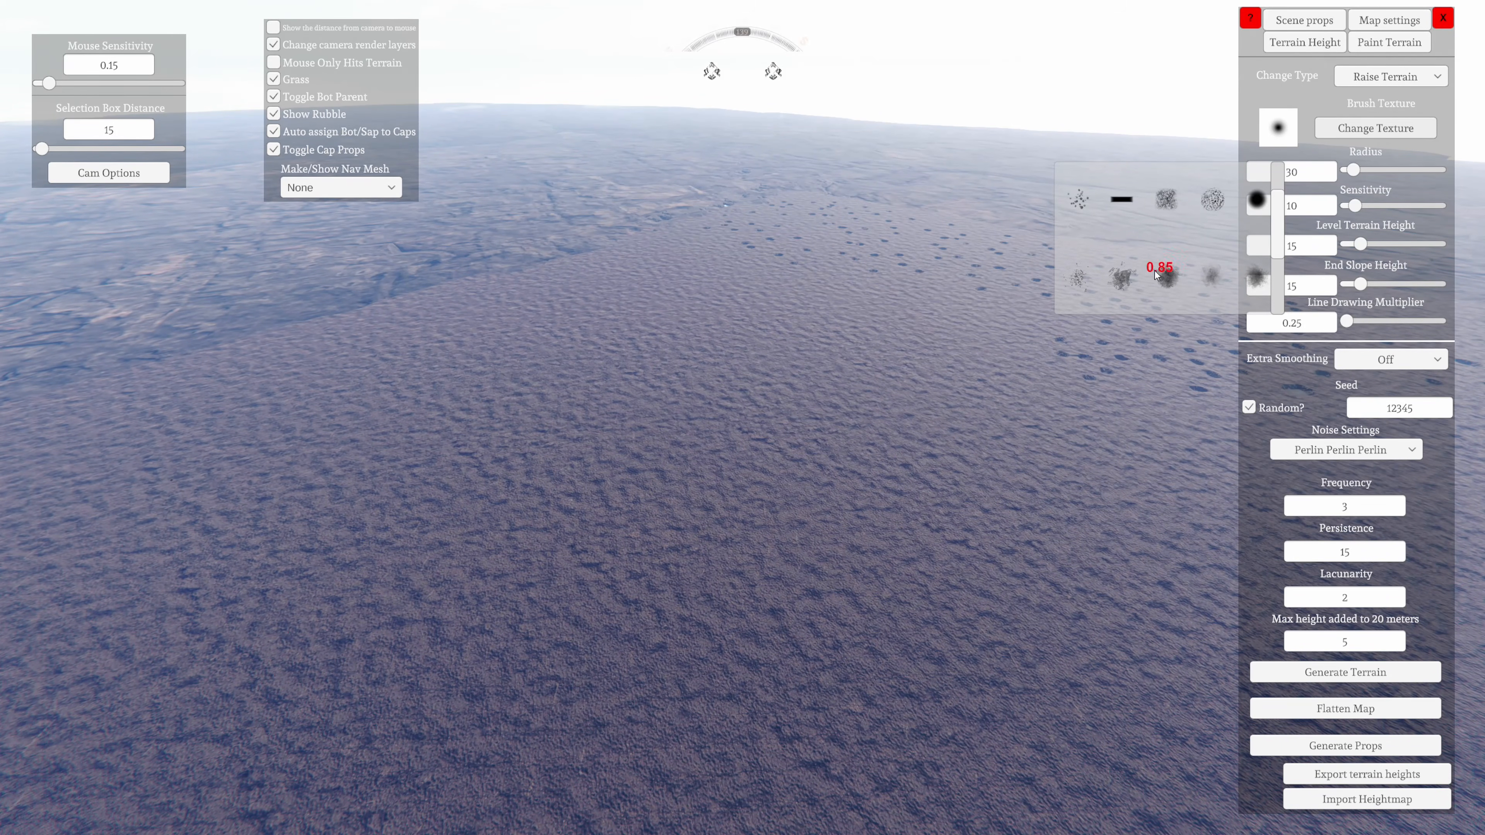
{"action": "left_click", "coordinate": [1117, 277]}
{"action": "key", "text": "w"}
{"action": "mouse_move", "coordinate": [700, 597]}
{"action": "right_mouse_down"}
{"action": "mouse_move", "coordinate": [702, 695]}
{"action": "mouse_move", "coordinate": [711, 587]}
{"action": "right_mouse_up"}
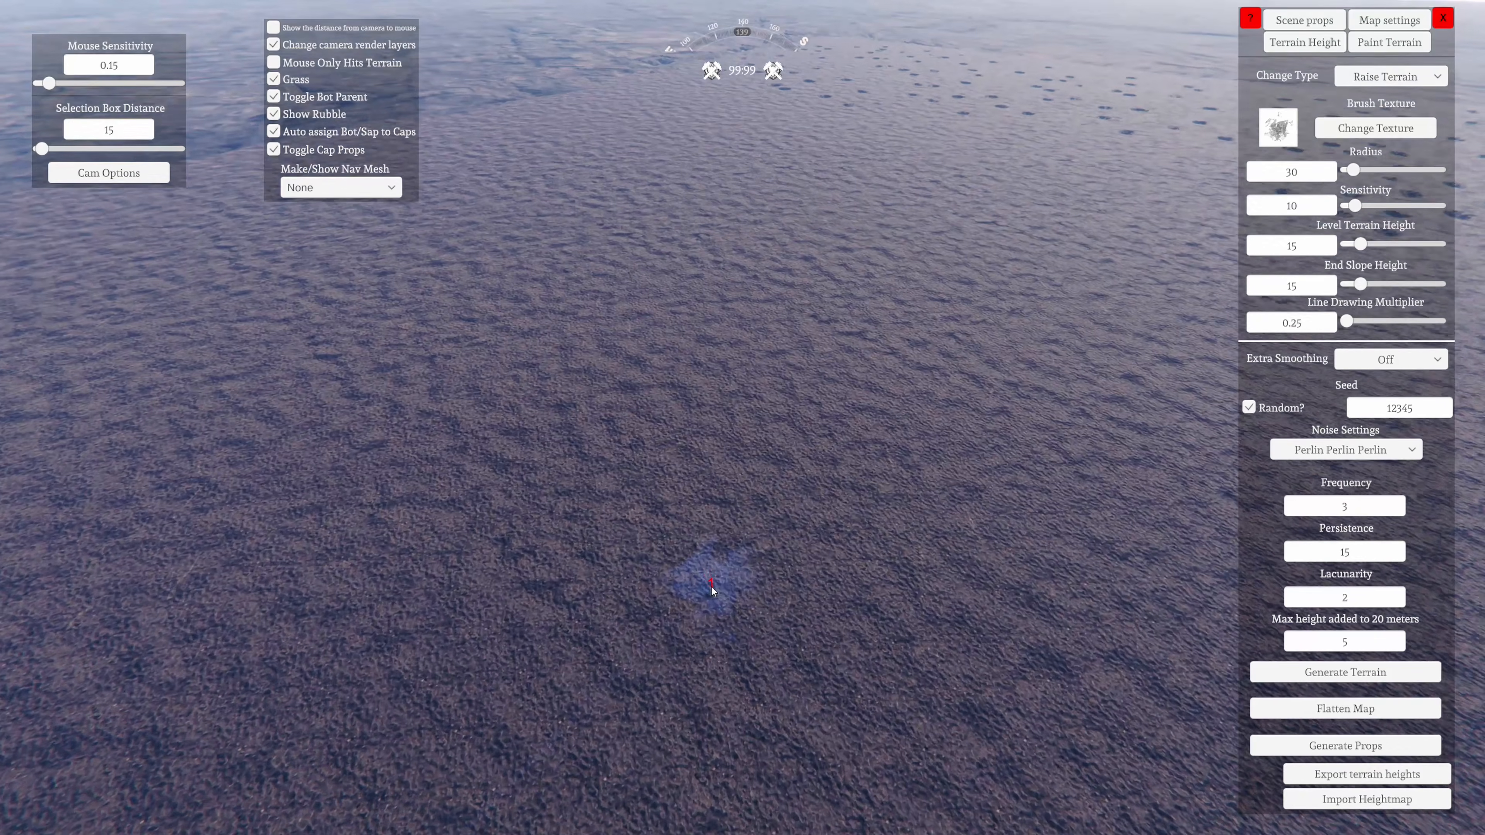
Switch to the scattered-dots brush texture and raise a cluster of thin spikes on the flat ground
{"action": "left_click", "coordinate": [1329, 130]}
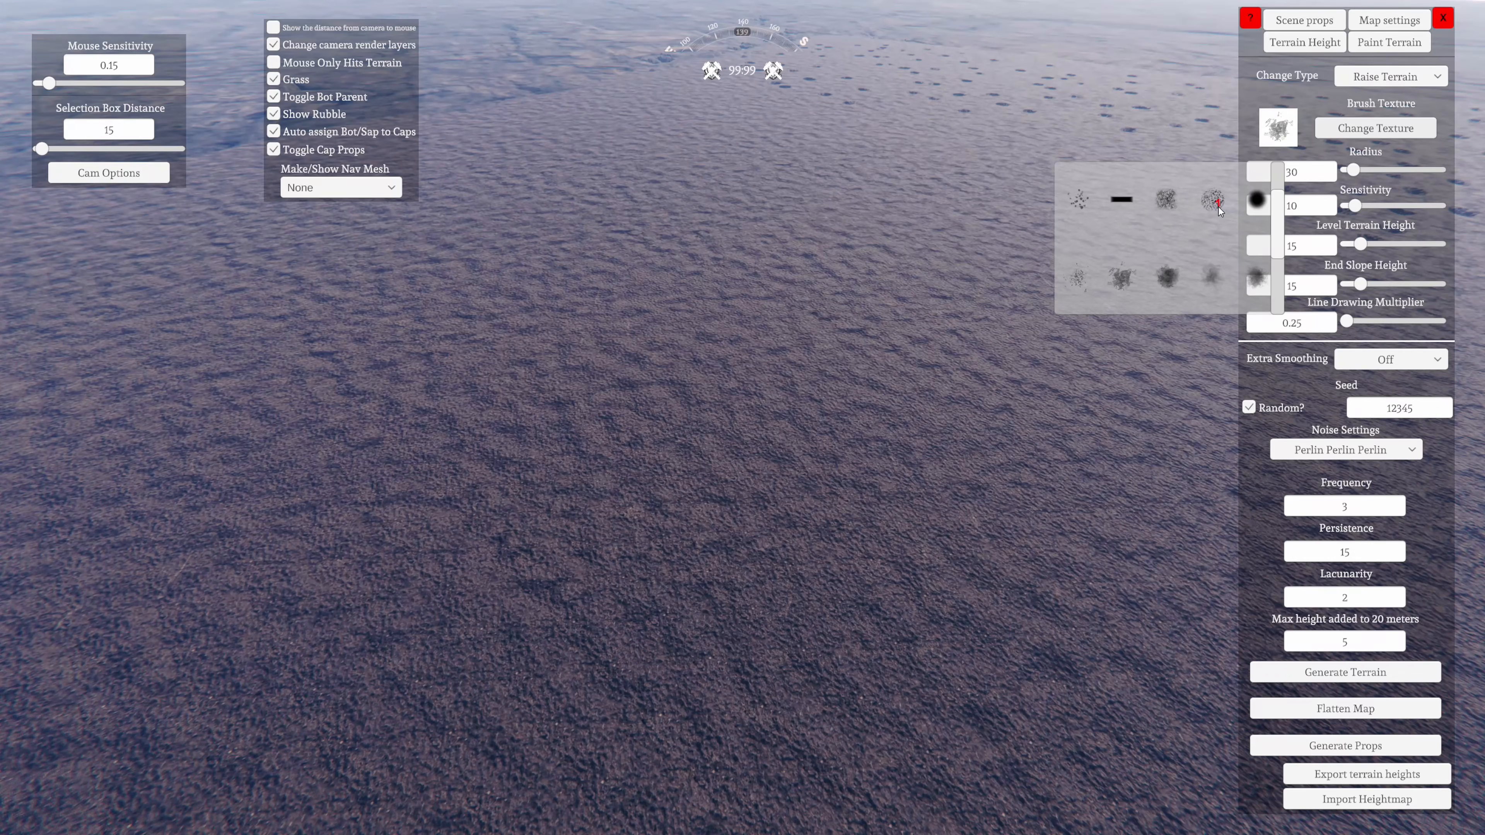
{"action": "left_click", "coordinate": [1080, 201]}
{"action": "right_click_drag", "start_coordinate": [741, 556], "coordinate": [708, 665]}
{"action": "key", "text": "w"}
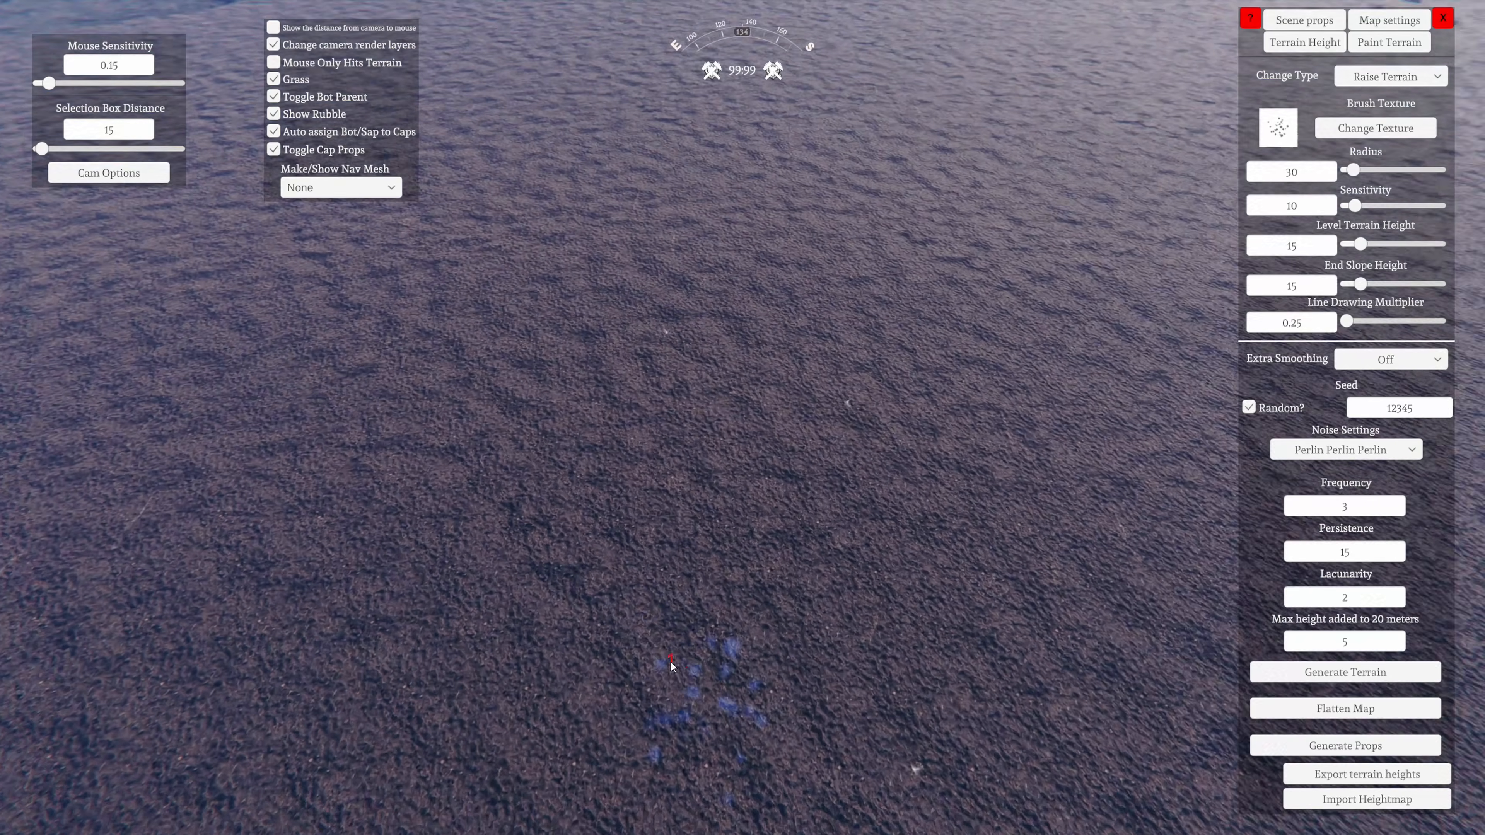
{"action": "left_click", "coordinate": [745, 518]}
{"action": "left_click_drag", "start_coordinate": [746, 520], "coordinate": [755, 593]}
{"action": "right_click_drag", "start_coordinate": [755, 593], "coordinate": [621, 504]}
{"action": "key", "text": "s"}
{"action": "key", "text": "d"}
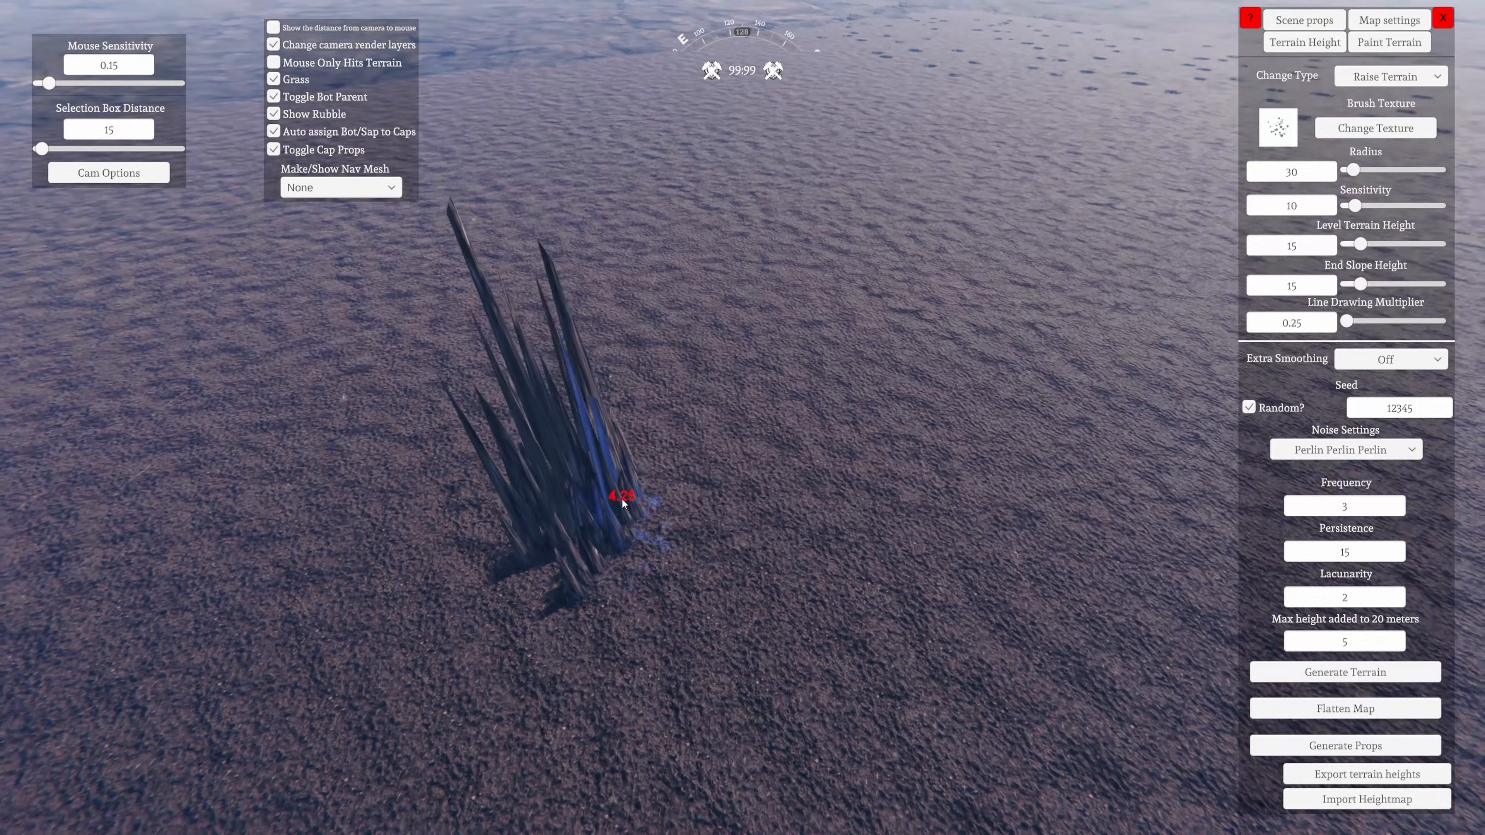
Switch to the soft round brush texture and raise tall rock columns beside the spikes
{"action": "left_click", "coordinate": [1279, 146]}
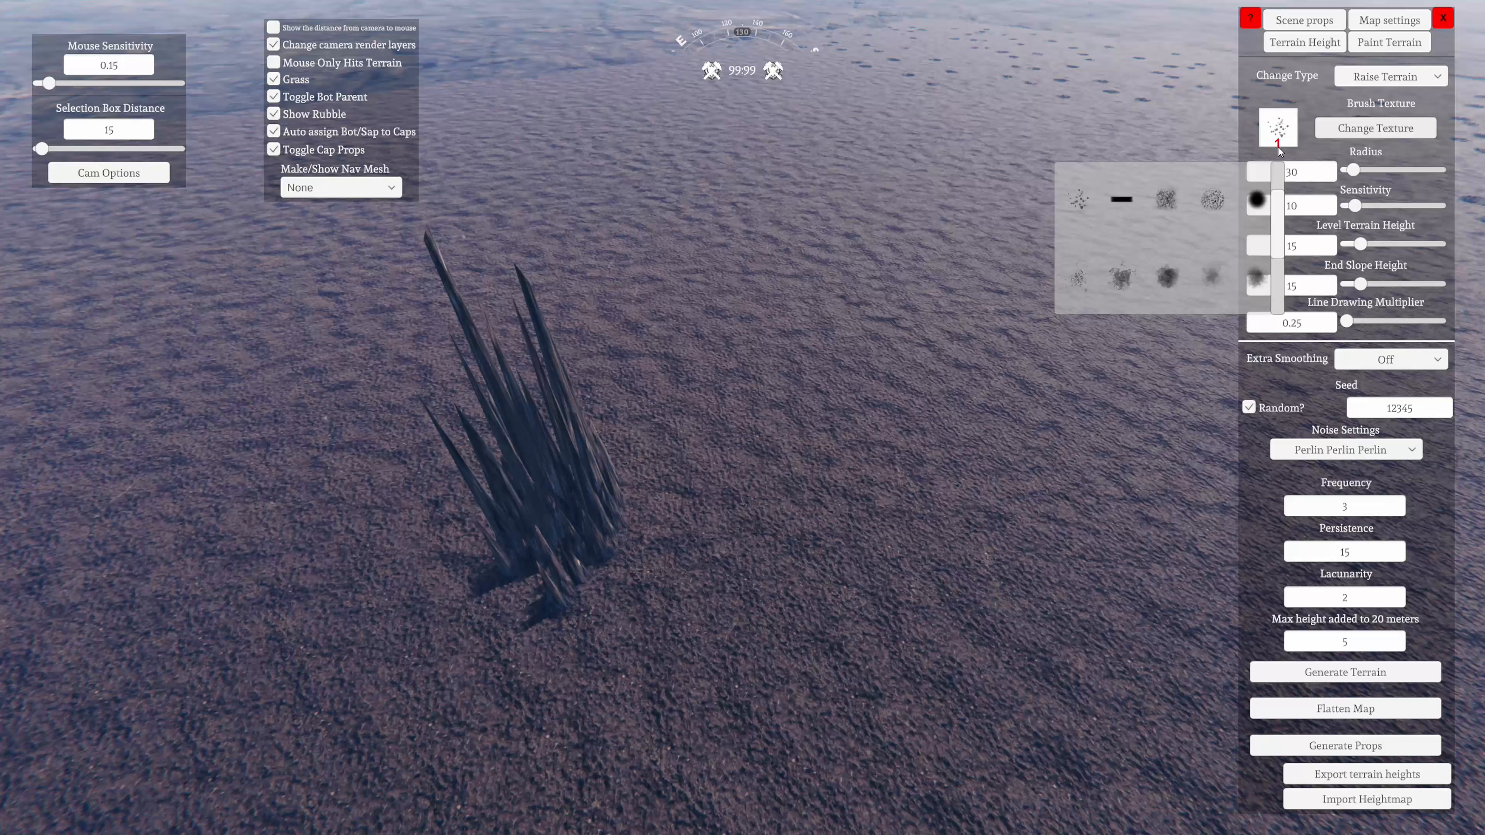
{"action": "left_click", "coordinate": [1248, 203]}
{"action": "key", "text": "d"}
{"action": "mouse_move", "coordinate": [889, 391]}
{"action": "right_mouse_down"}
{"action": "mouse_move", "coordinate": [812, 542]}
{"action": "mouse_move", "coordinate": [817, 501]}
{"action": "mouse_move", "coordinate": [767, 532]}
{"action": "right_mouse_up"}
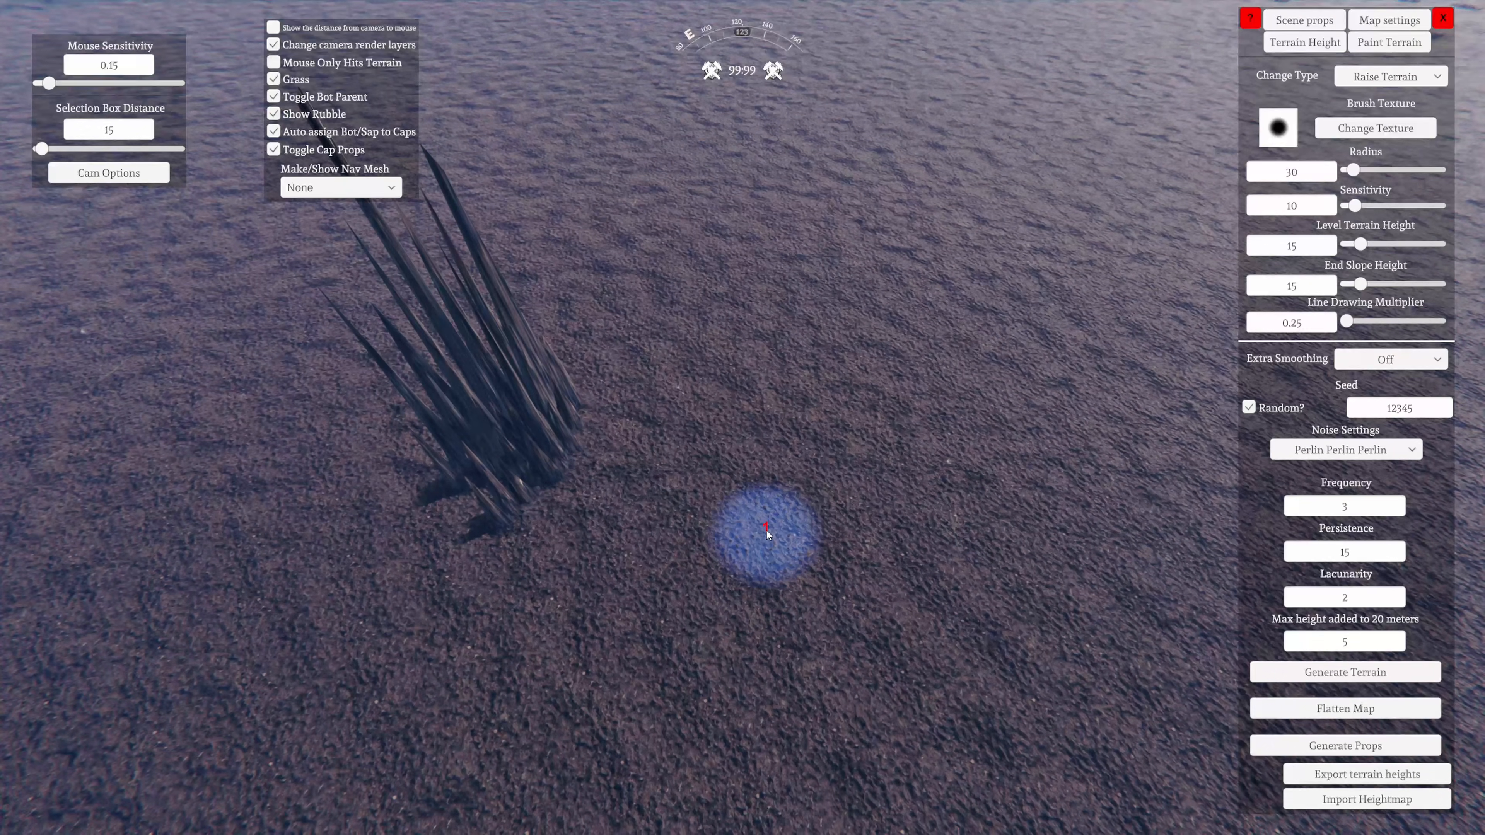
{"action": "mouse_move", "coordinate": [767, 531]}
{"action": "left_mouse_down"}
{"action": "mouse_move", "coordinate": [781, 505]}
{"action": "mouse_move", "coordinate": [814, 496]}
{"action": "left_mouse_up"}
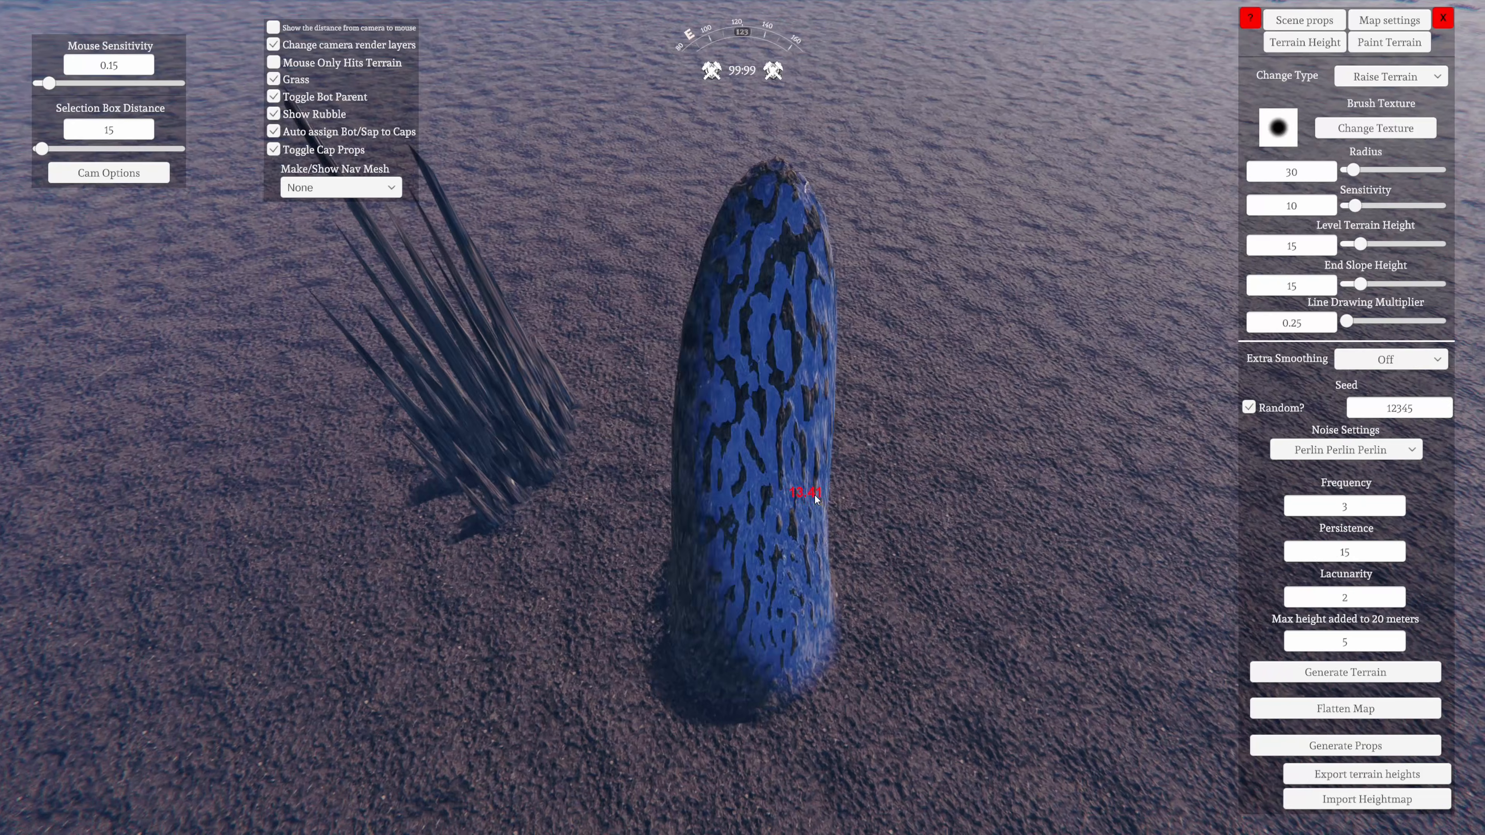
{"action": "right_click_drag", "start_coordinate": [815, 496], "coordinate": [770, 486]}
{"action": "key", "text": "d"}
{"action": "left_click_drag", "start_coordinate": [770, 486], "coordinate": [868, 518]}
{"action": "key", "text": "a"}
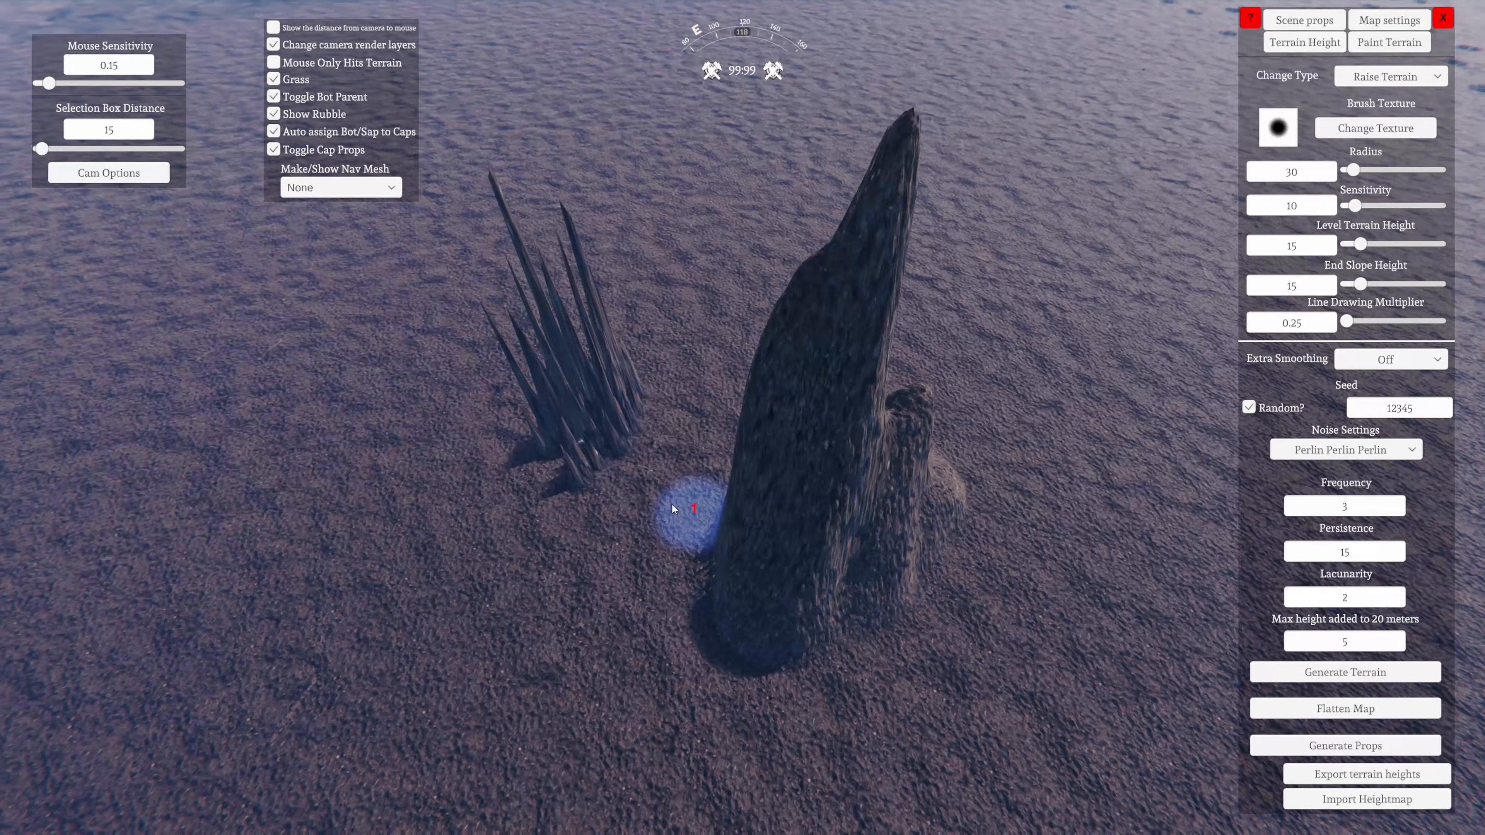
Raise more ground between the spikes and the columns to form one jagged rock mass
{"action": "mouse_move", "coordinate": [672, 508]}
{"action": "left_mouse_down"}
{"action": "mouse_move", "coordinate": [804, 506]}
{"action": "mouse_move", "coordinate": [856, 485]}
{"action": "mouse_move", "coordinate": [761, 448]}
{"action": "mouse_move", "coordinate": [905, 558]}
{"action": "left_mouse_up"}
{"action": "key", "text": "s"}
{"action": "right_click_drag", "start_coordinate": [905, 559], "coordinate": [862, 530]}
{"action": "key", "text": "d"}
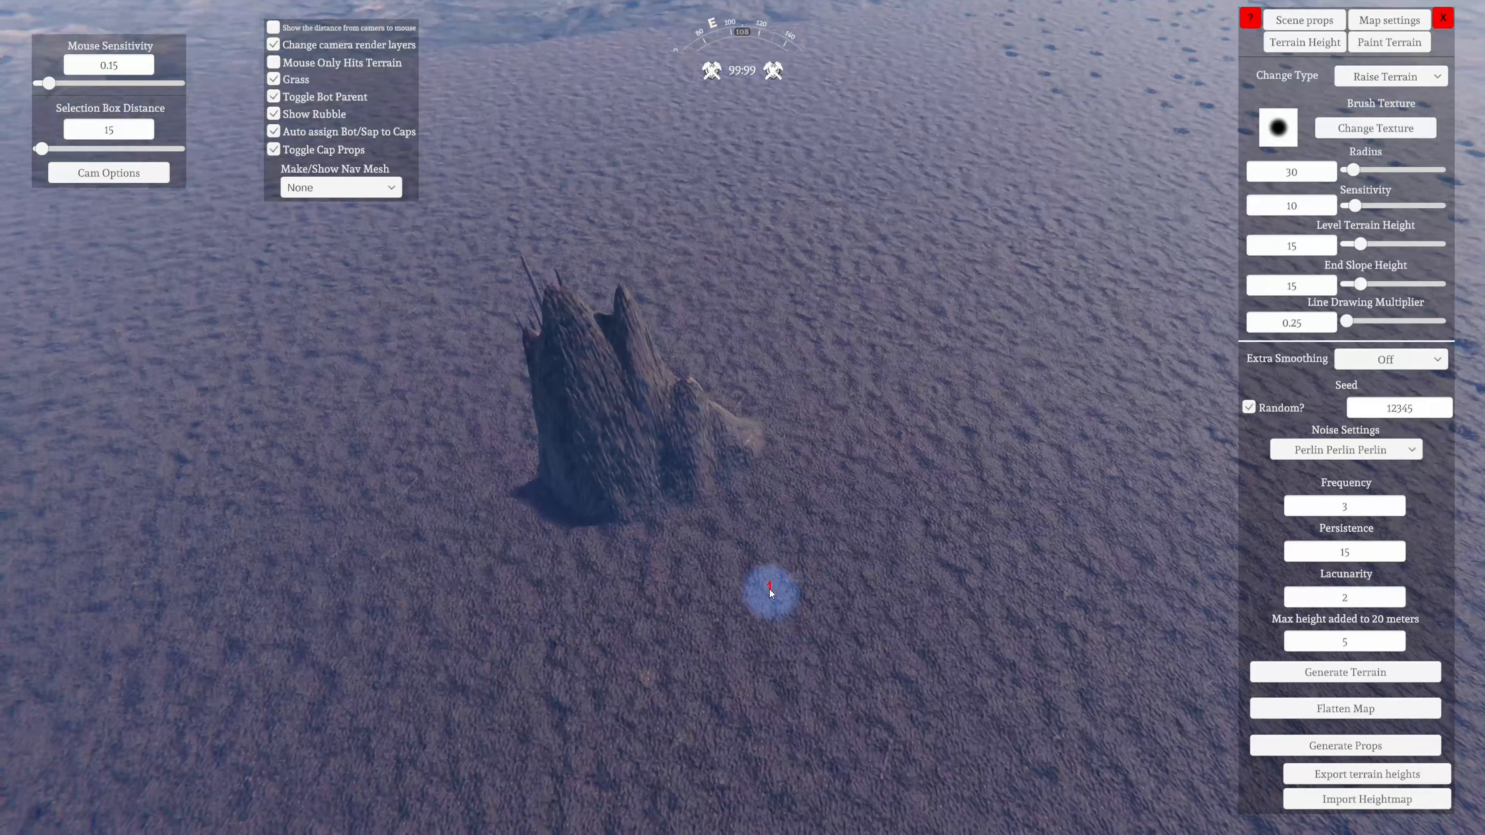
{"action": "right_click_drag", "start_coordinate": [1236, 303], "coordinate": [1194, 300]}
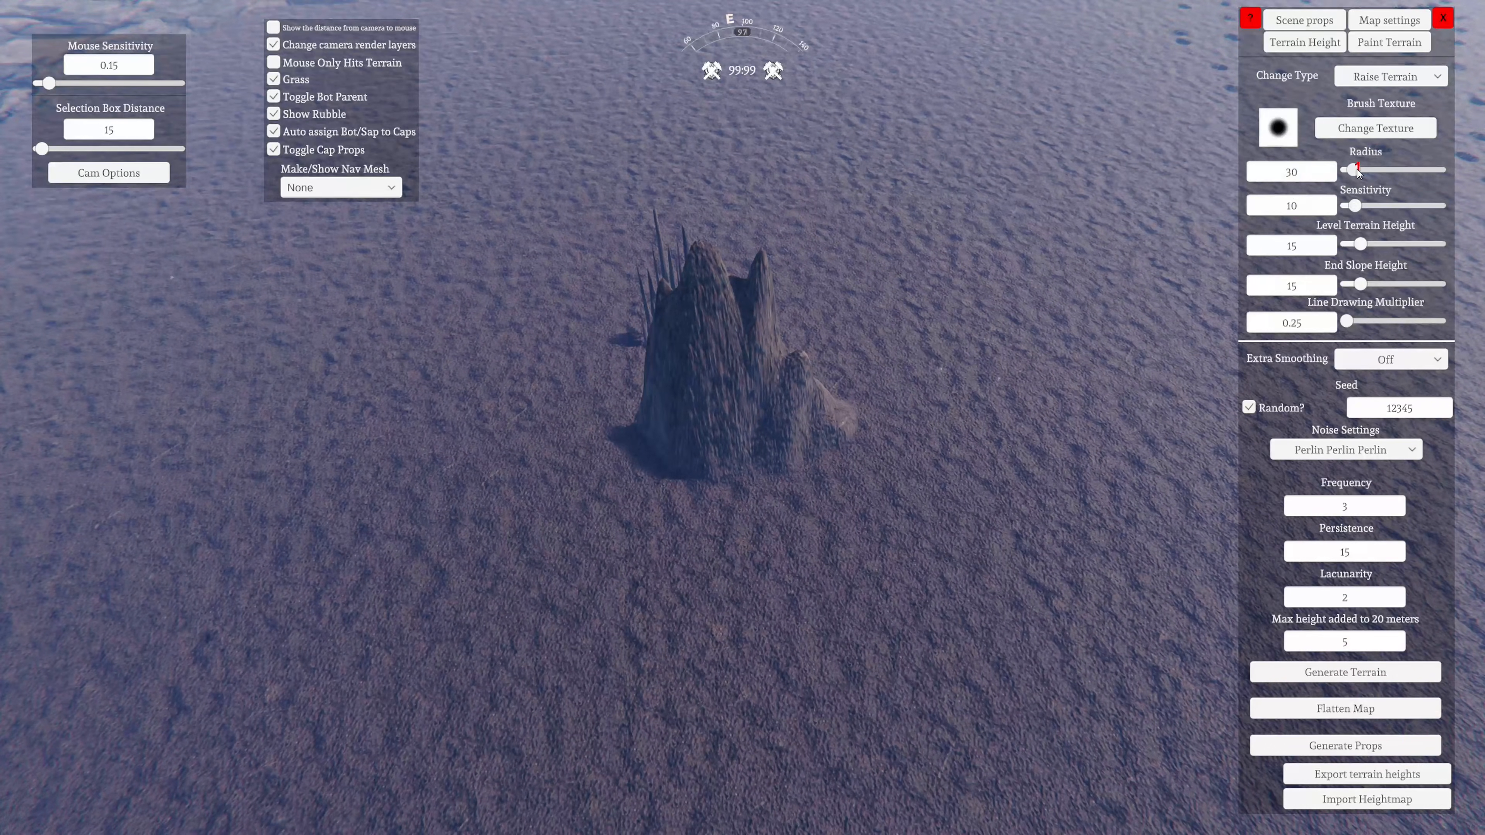
Set the brush radius to 400 and raise a broad rounded hill beside the jagged rock mass
{"action": "left_click_drag", "start_coordinate": [1355, 171], "coordinate": [1440, 172]}
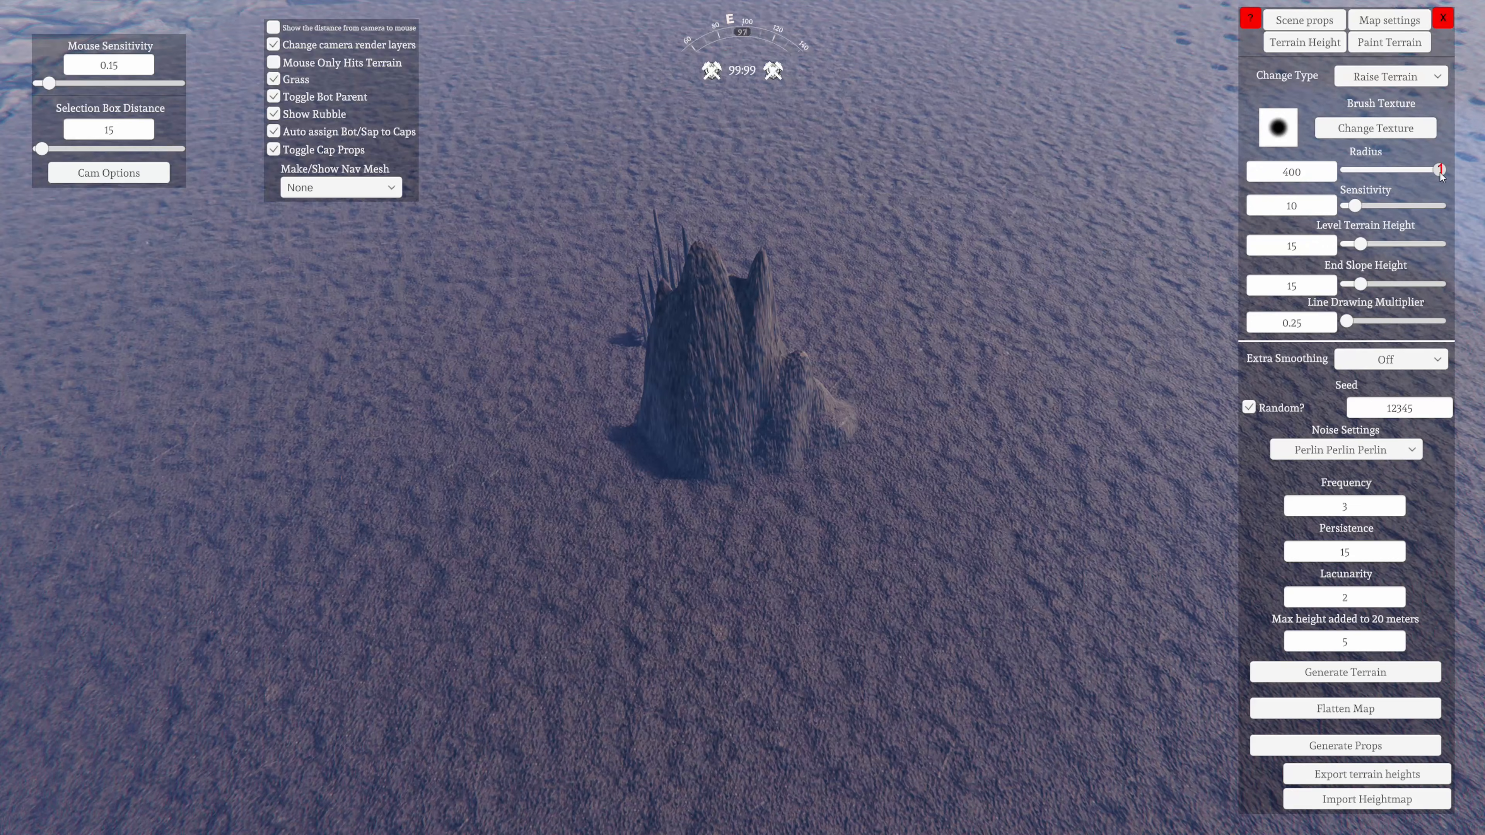
{"action": "mouse_move", "coordinate": [851, 436]}
{"action": "right_mouse_down"}
{"action": "mouse_move", "coordinate": [600, 395]}
{"action": "mouse_move", "coordinate": [534, 335]}
{"action": "right_mouse_up"}
{"action": "left_click_drag", "start_coordinate": [485, 331], "coordinate": [477, 319]}
{"action": "right_click_drag", "start_coordinate": [707, 411], "coordinate": [871, 365]}
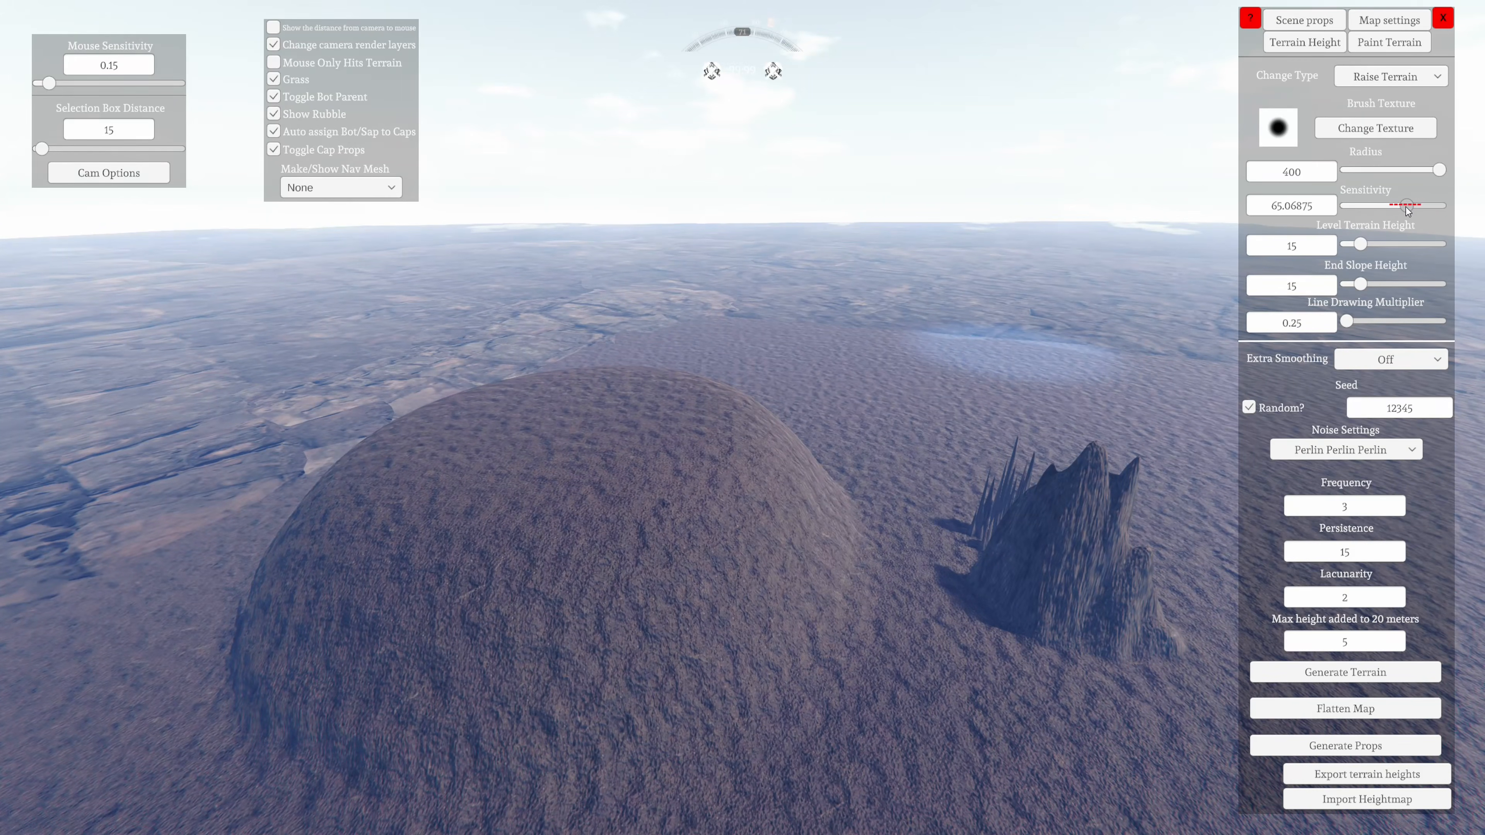
Set the brush sensitivity to 100 and raise steep terraced mounds behind the rounded hill
{"action": "key", "text": "w"}
{"action": "right_click_drag", "start_coordinate": [930, 433], "coordinate": [922, 270]}
{"action": "mouse_move", "coordinate": [788, 502]}
{"action": "left_mouse_down"}
{"action": "mouse_move", "coordinate": [757, 501]}
{"action": "mouse_move", "coordinate": [768, 520]}
{"action": "left_mouse_up"}
{"action": "right_click_drag", "start_coordinate": [768, 521], "coordinate": [725, 796]}
{"action": "key", "text": "s"}
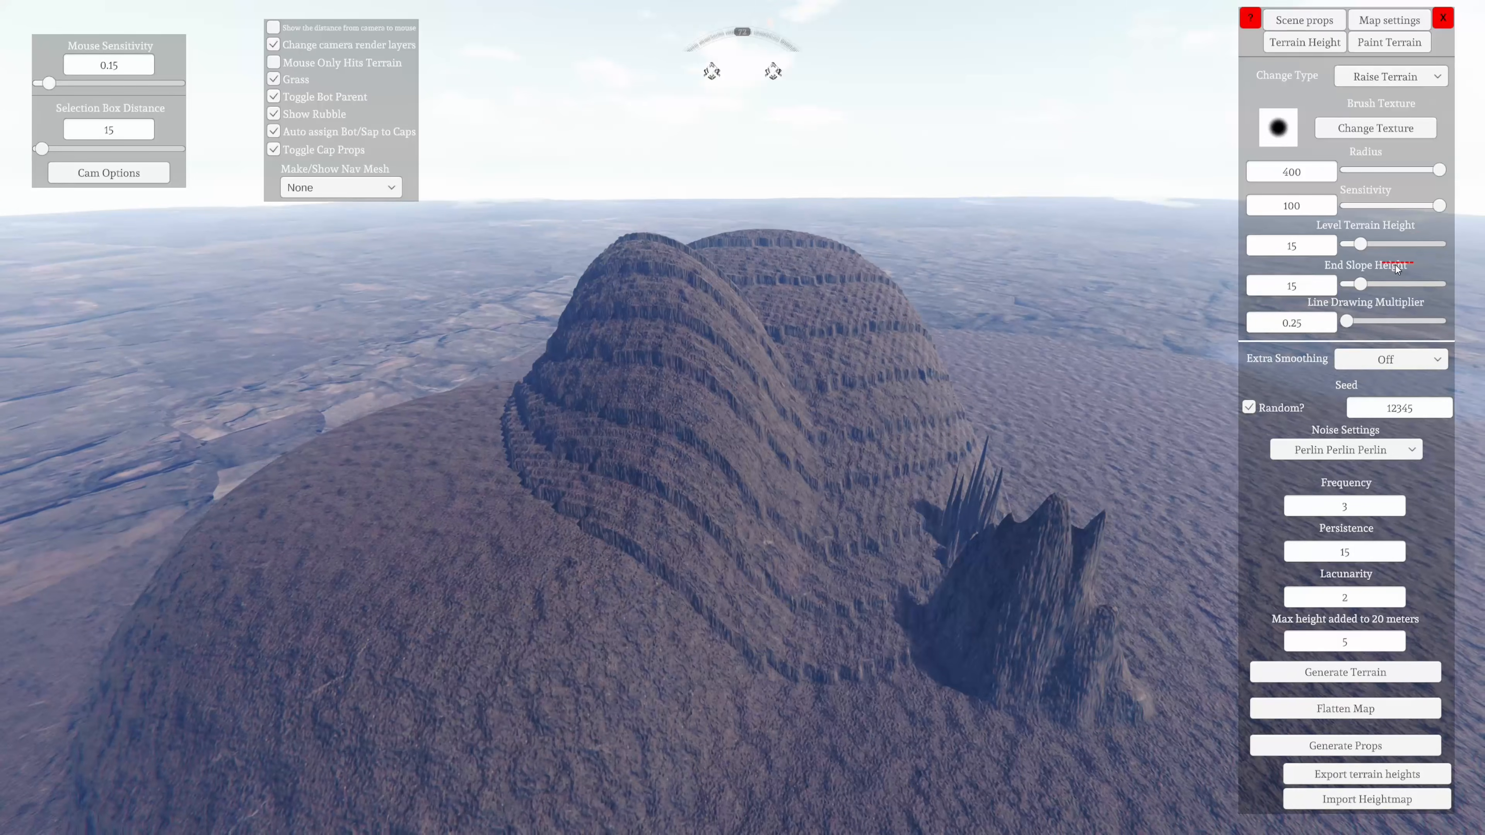
Set the terrain brush sensitivity to 1
{"action": "left_click", "coordinate": [1305, 205]}
{"action": "type", "text": "1"}
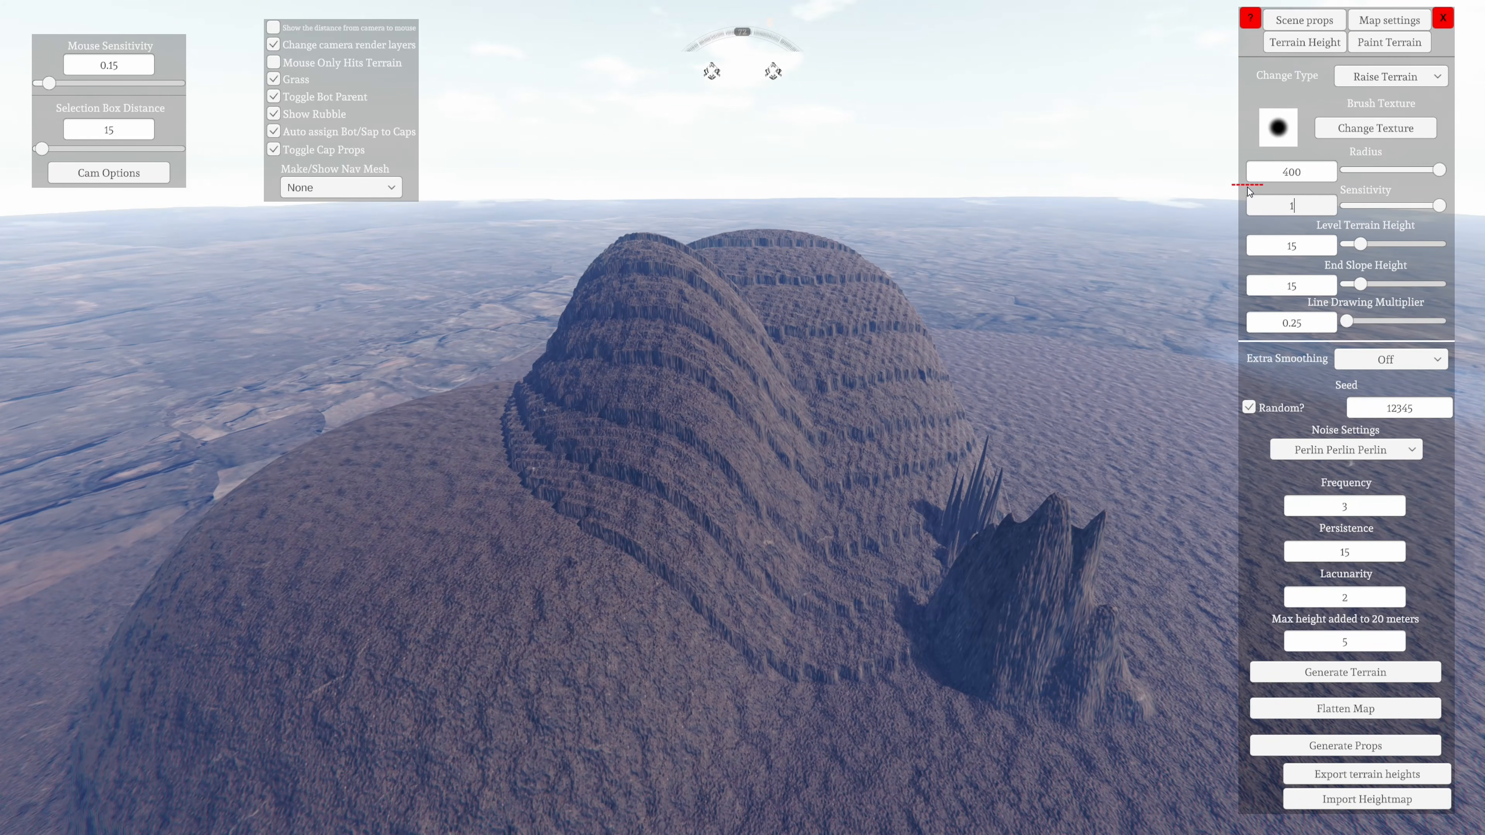
{"action": "key", "text": "BackSpace"}
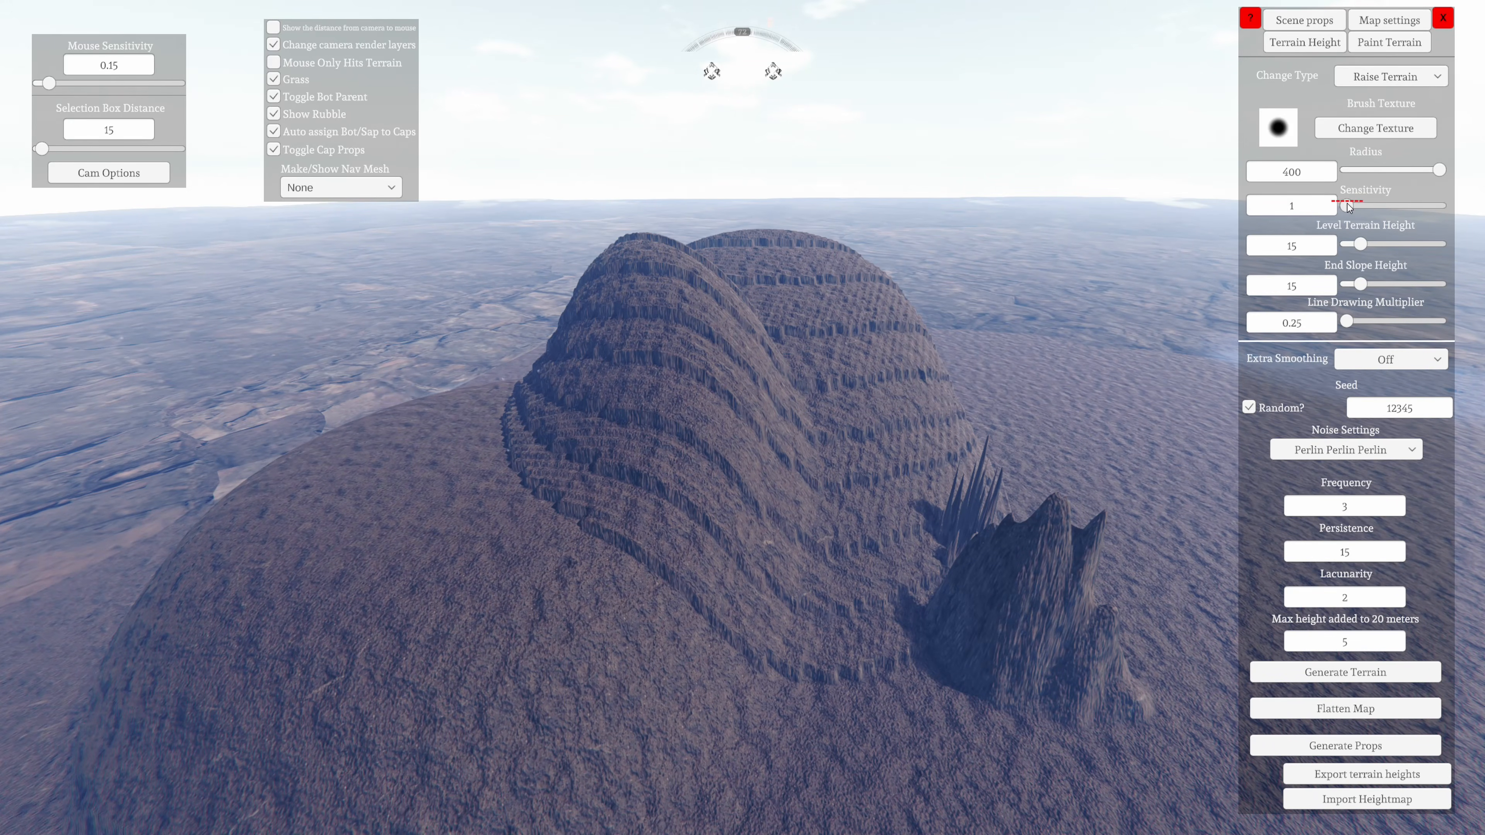
{"action": "type", "text": "1"}
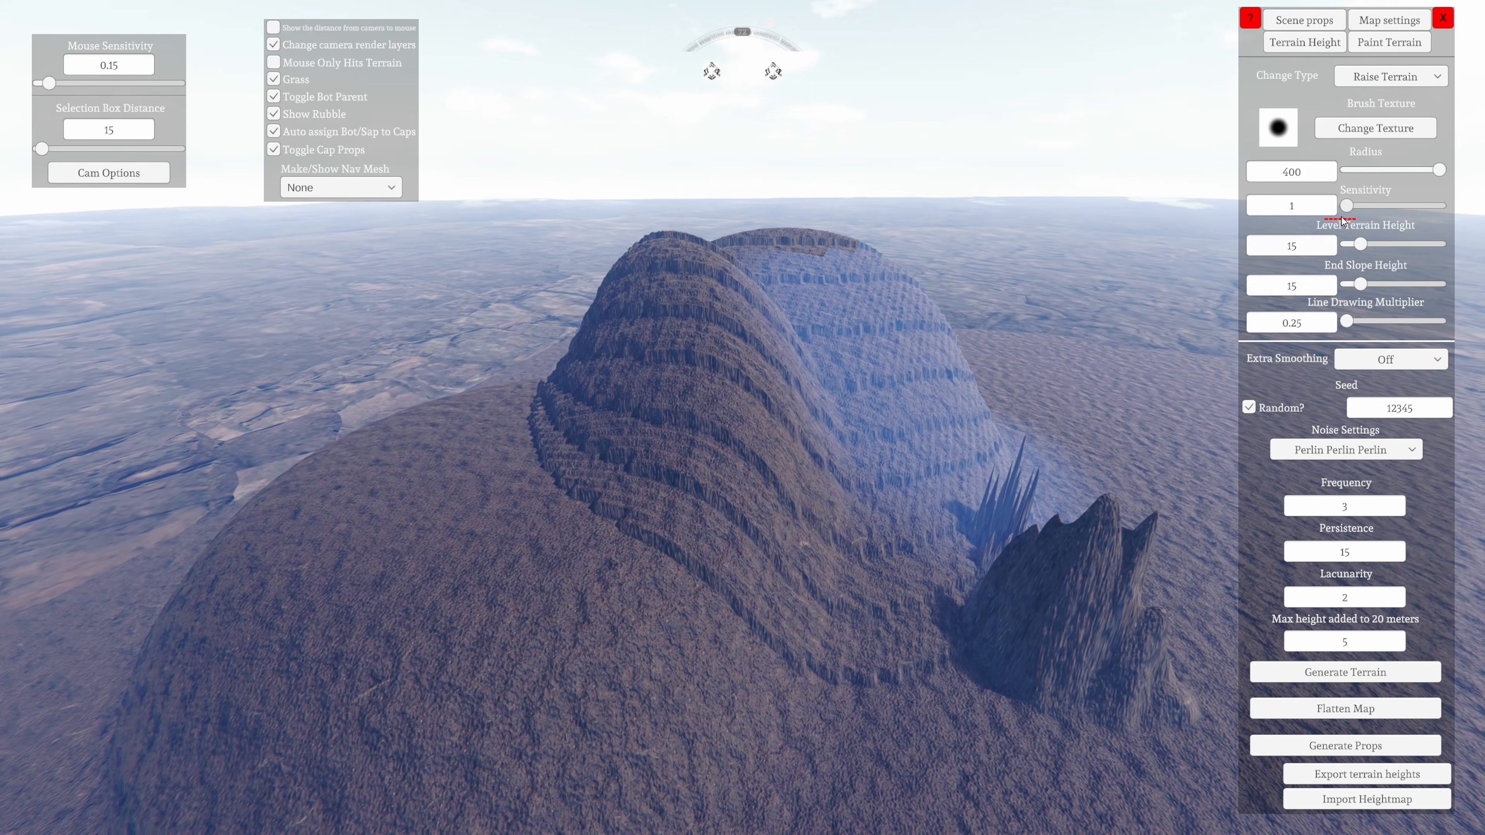
{"action": "left_click", "coordinate": [1299, 180]}
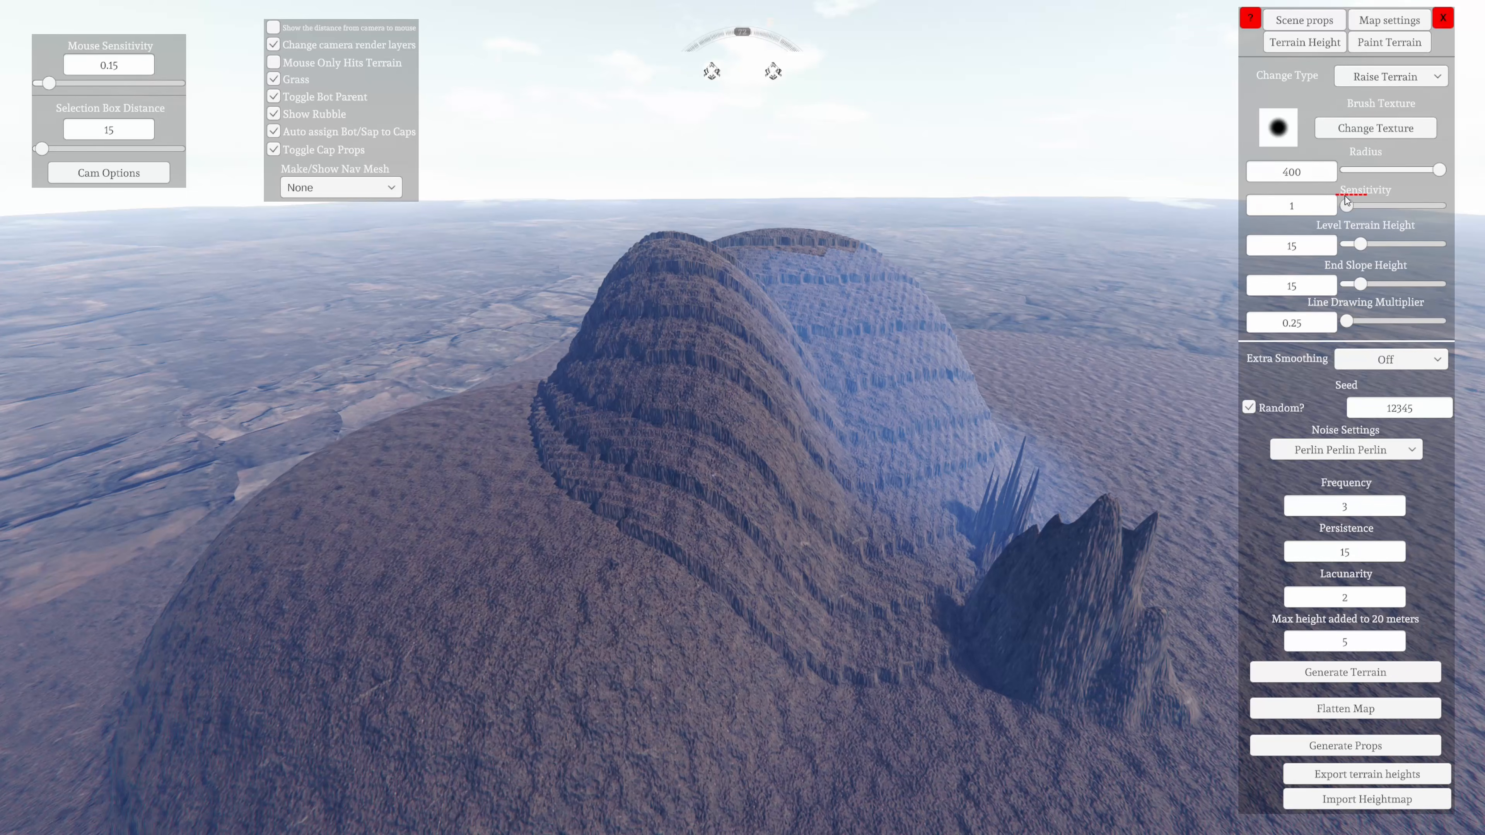
Raise a gentle low hill on the flat ground beside the terraced mounds with the low-sensitivity brush
{"action": "key", "text": "w"}
{"action": "key", "text": "d"}
{"action": "mouse_move", "coordinate": [1033, 488]}
{"action": "right_mouse_down"}
{"action": "mouse_move", "coordinate": [1047, 475]}
{"action": "mouse_move", "coordinate": [796, 534]}
{"action": "right_mouse_up"}
{"action": "key", "text": "s"}
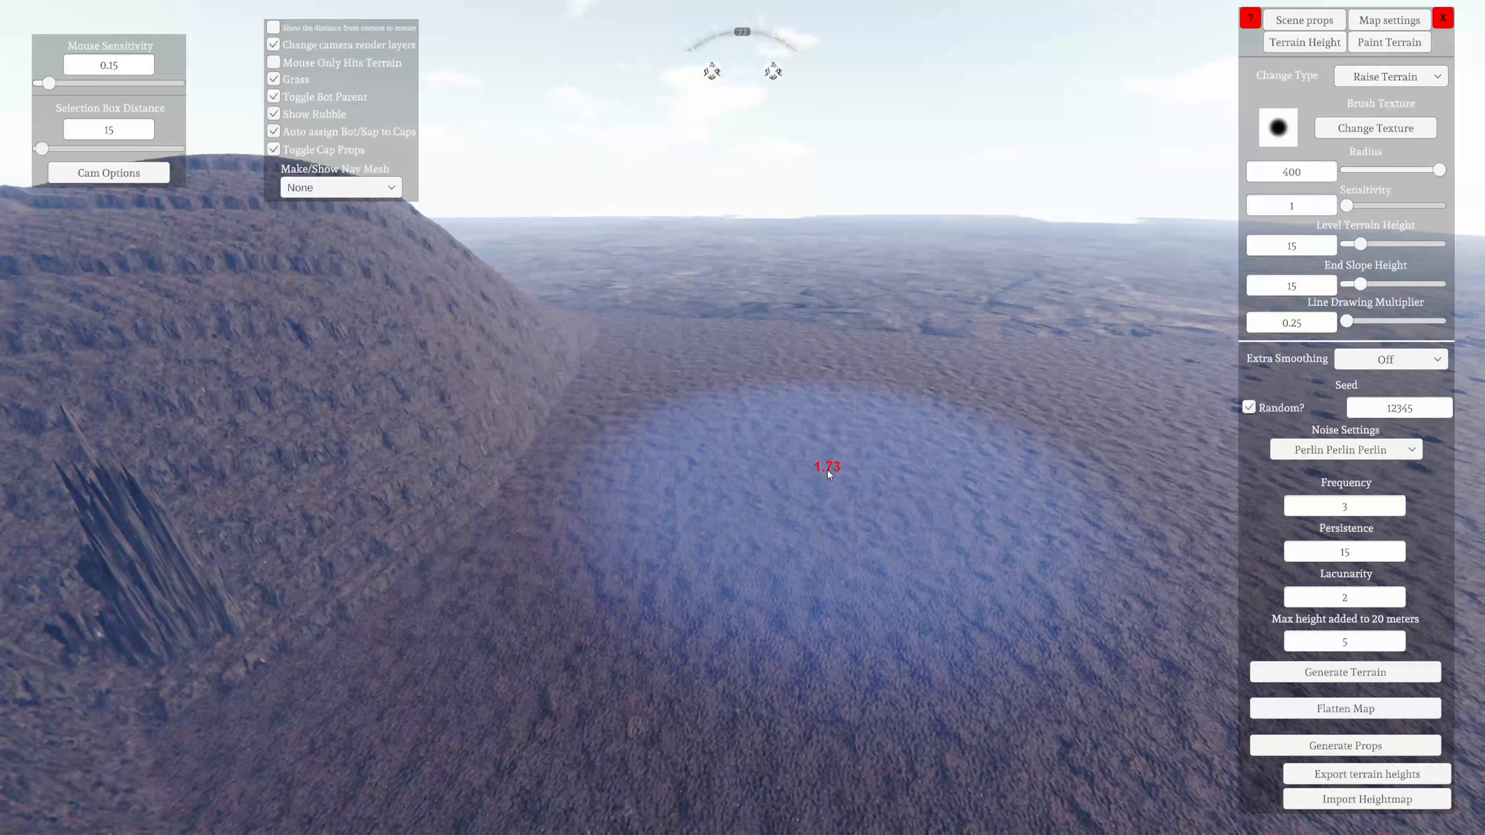
{"action": "mouse_move", "coordinate": [827, 470]}
{"action": "left_mouse_down"}
{"action": "mouse_move", "coordinate": [830, 458]}
{"action": "mouse_move", "coordinate": [826, 521]}
{"action": "left_mouse_up"}
{"action": "key", "text": "d"}
{"action": "right_click_drag", "start_coordinate": [826, 521], "coordinate": [1023, 380]}
{"action": "mouse_move", "coordinate": [729, 540]}
{"action": "right_mouse_down"}
{"action": "mouse_move", "coordinate": [448, 620]}
{"action": "mouse_move", "coordinate": [584, 527]}
{"action": "right_mouse_up"}
{"action": "key", "text": "s"}
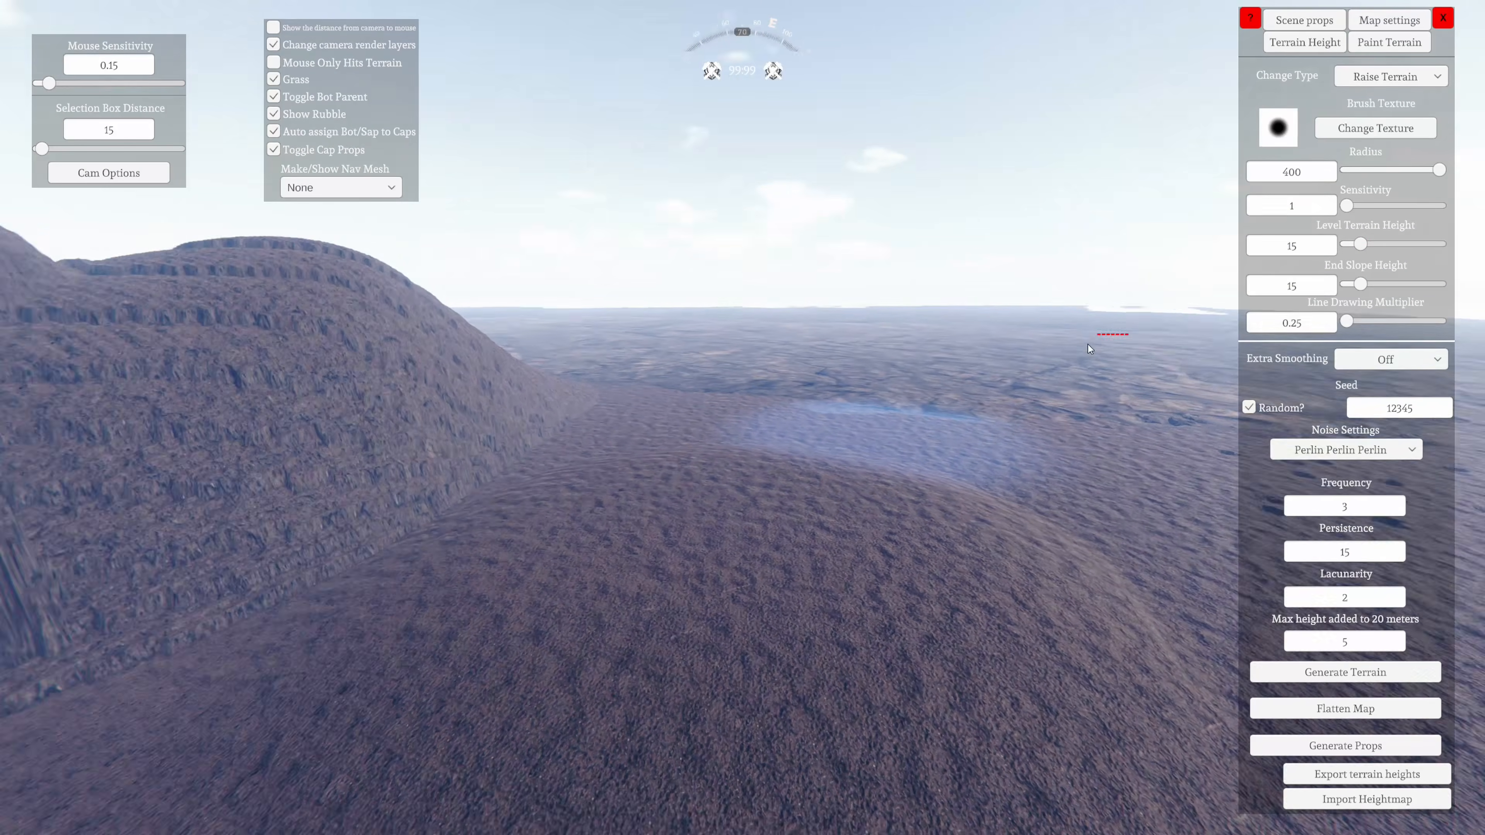
Set the level terrain height to 50 and change the brush type to Level Terrain
{"action": "right_click_drag", "start_coordinate": [1343, 322], "coordinate": [836, 466]}
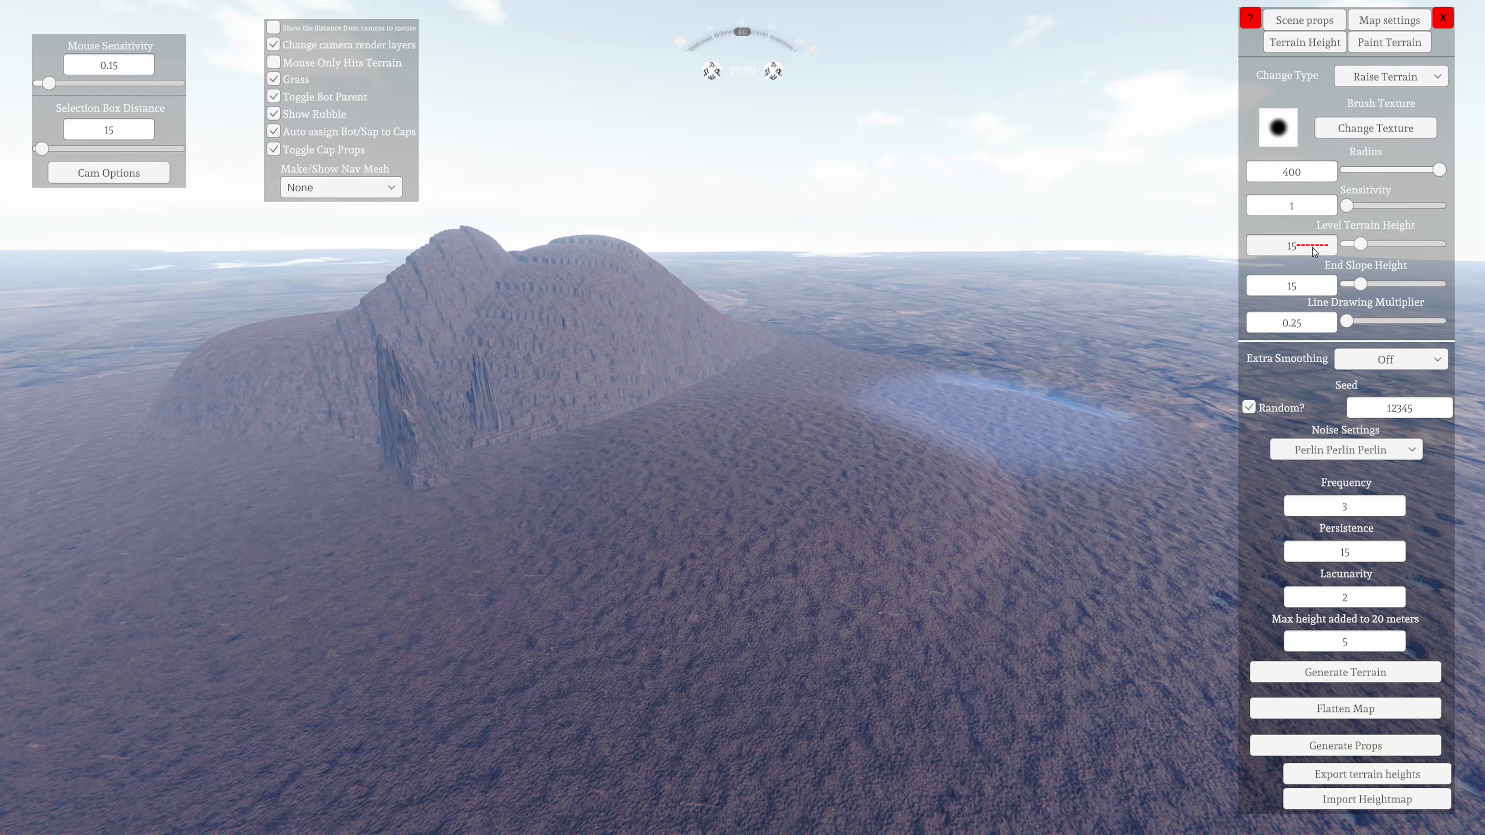
{"action": "key", "text": "s"}
{"action": "right_click_drag", "start_coordinate": [1312, 247], "coordinate": [451, 650]}
{"action": "key", "text": "a"}
{"action": "key", "text": "a"}
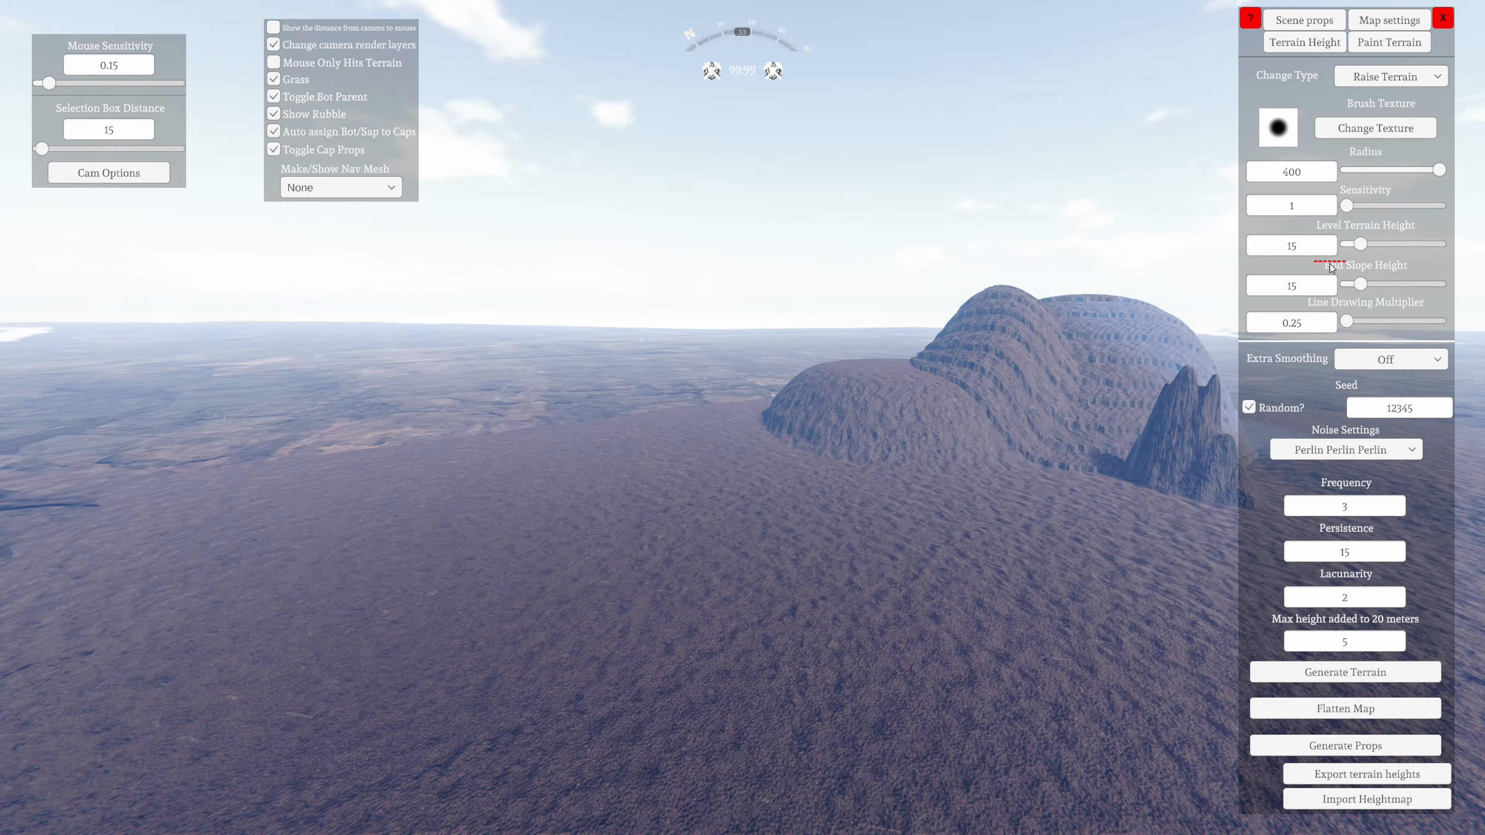
{"action": "left_click", "coordinate": [1300, 251]}
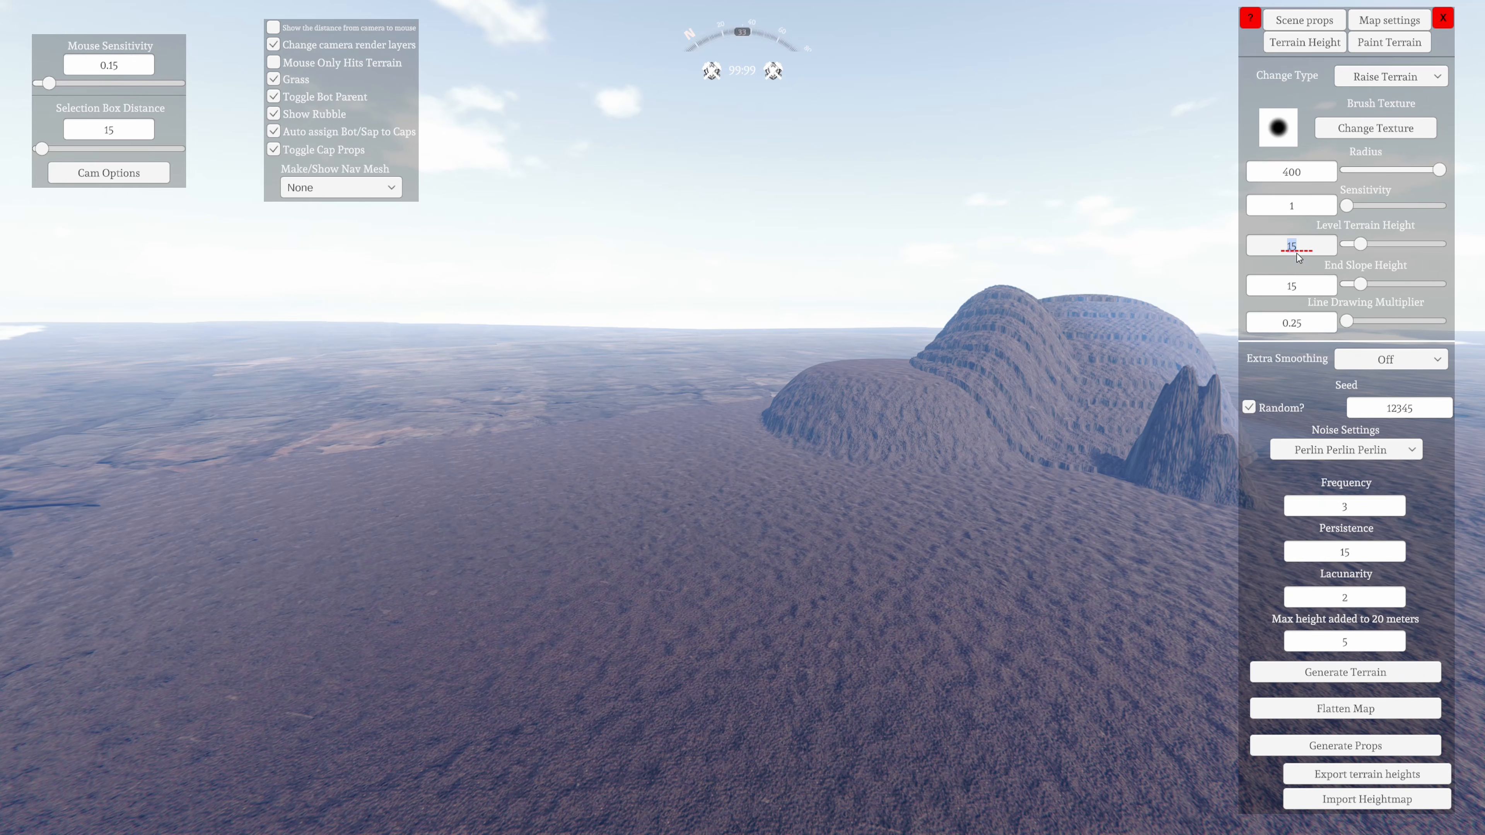
{"action": "left_click", "coordinate": [1245, 199]}
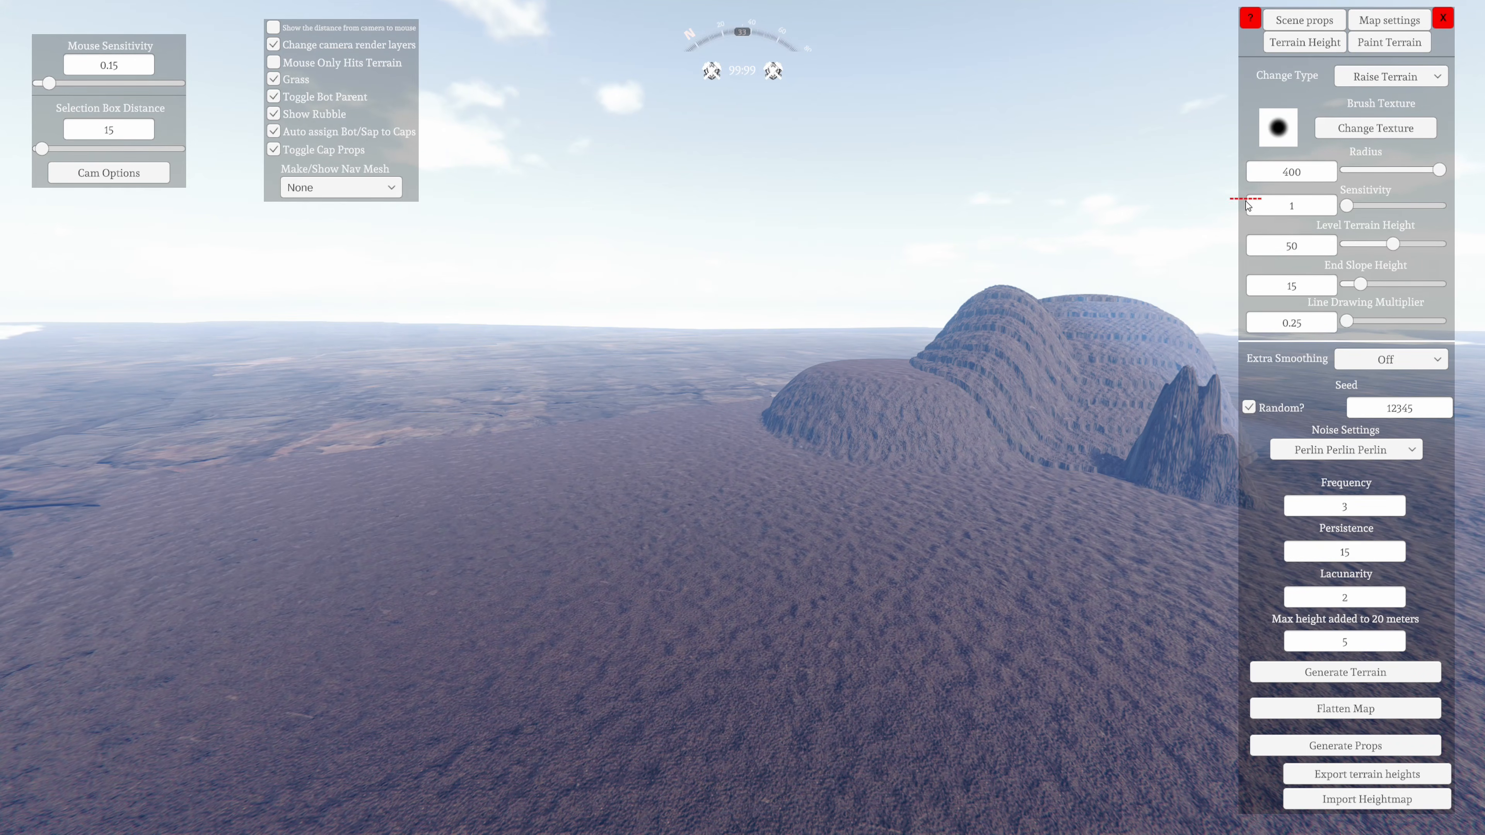
{"action": "mouse_move", "coordinate": [1082, 409]}
{"action": "right_mouse_down"}
{"action": "mouse_move", "coordinate": [779, 464]}
{"action": "mouse_move", "coordinate": [324, 650]}
{"action": "mouse_move", "coordinate": [1010, 275]}
{"action": "mouse_move", "coordinate": [660, 471]}
{"action": "mouse_move", "coordinate": [749, 445]}
{"action": "mouse_move", "coordinate": [786, 405]}
{"action": "mouse_move", "coordinate": [759, 423]}
{"action": "right_mouse_up"}
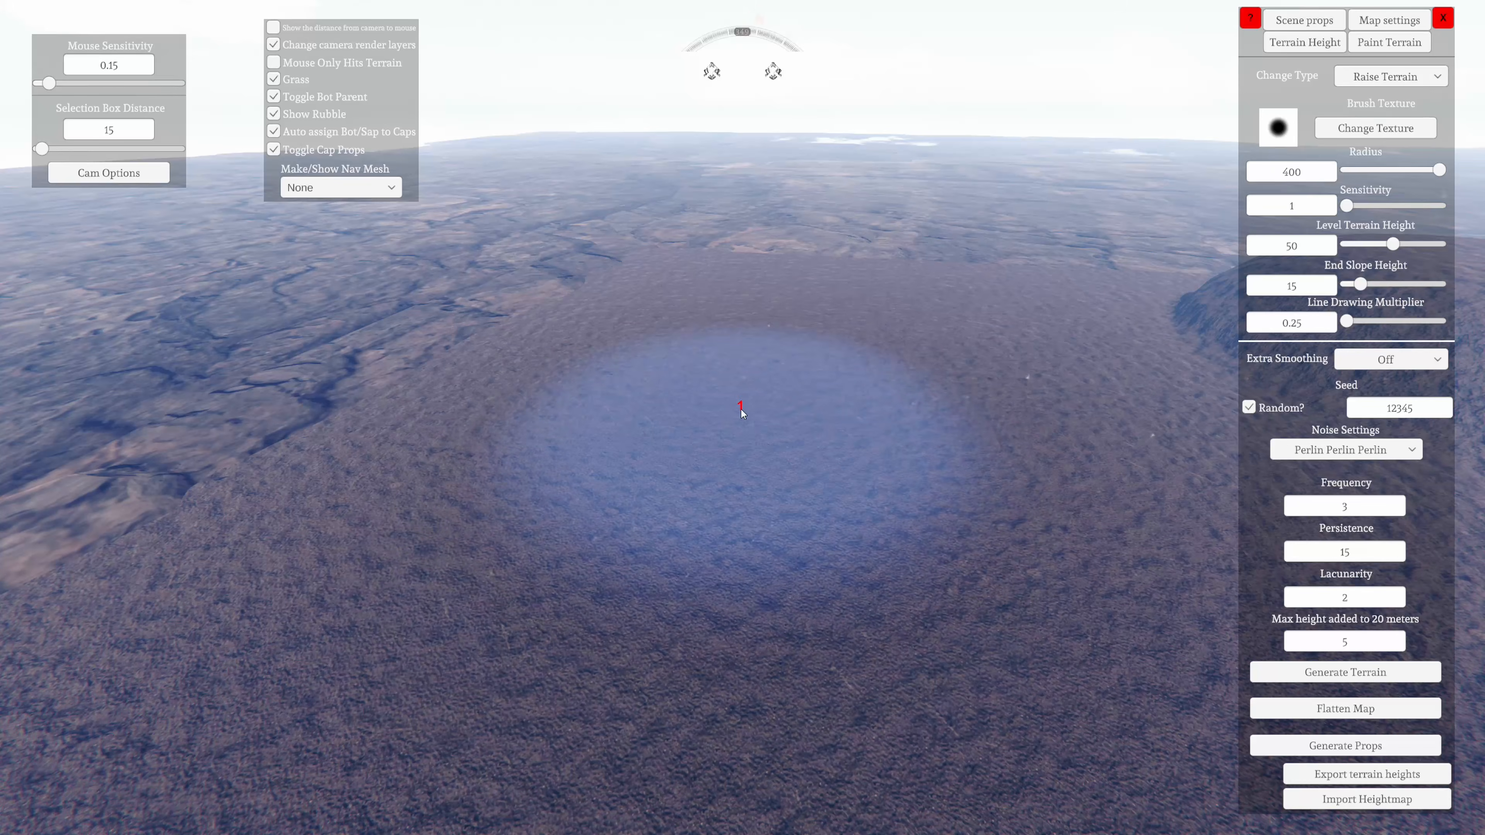
{"action": "left_click", "coordinate": [1420, 76]}
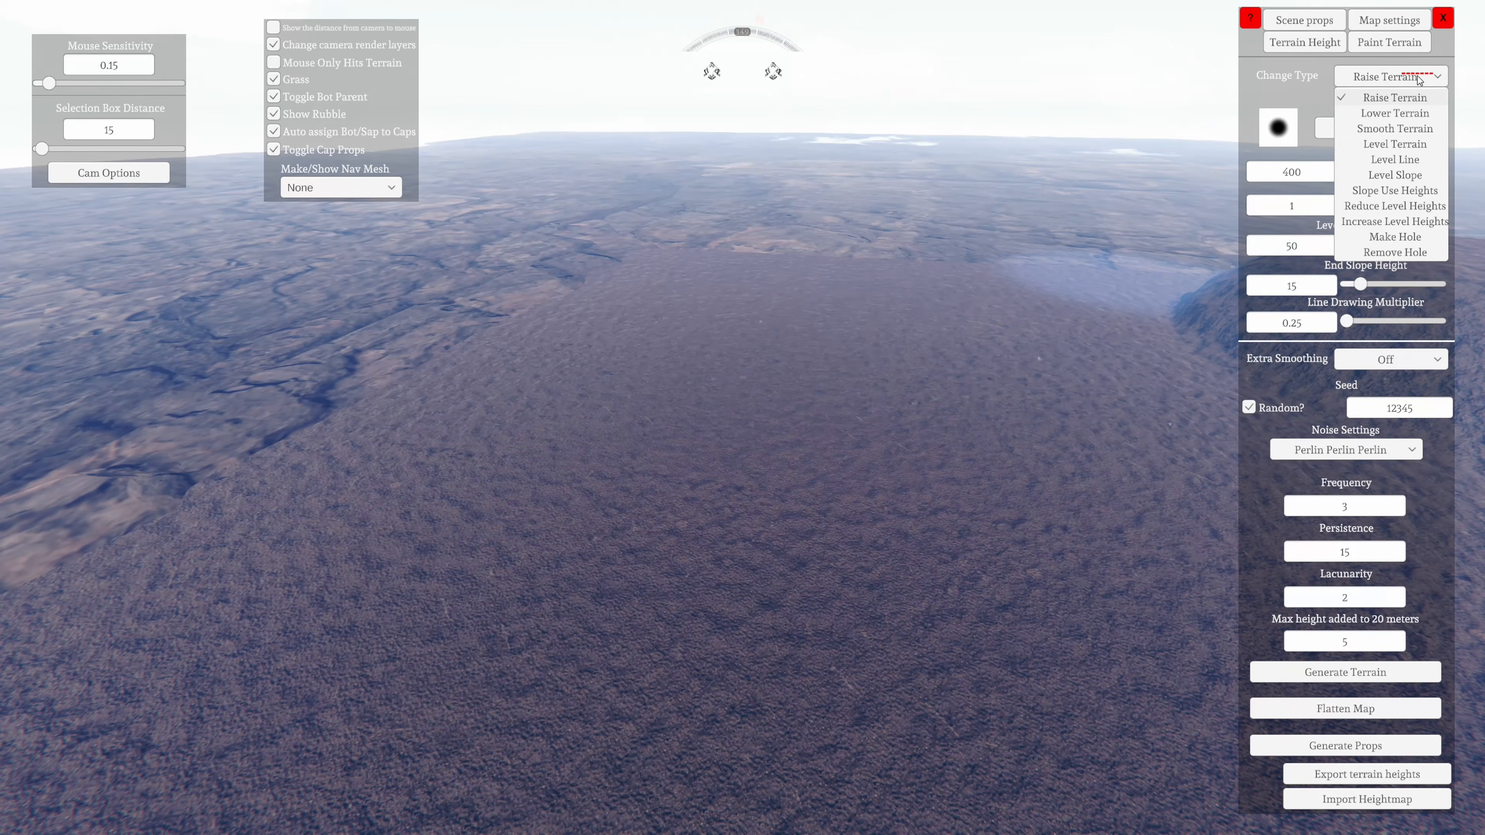
{"action": "left_click", "coordinate": [1392, 145]}
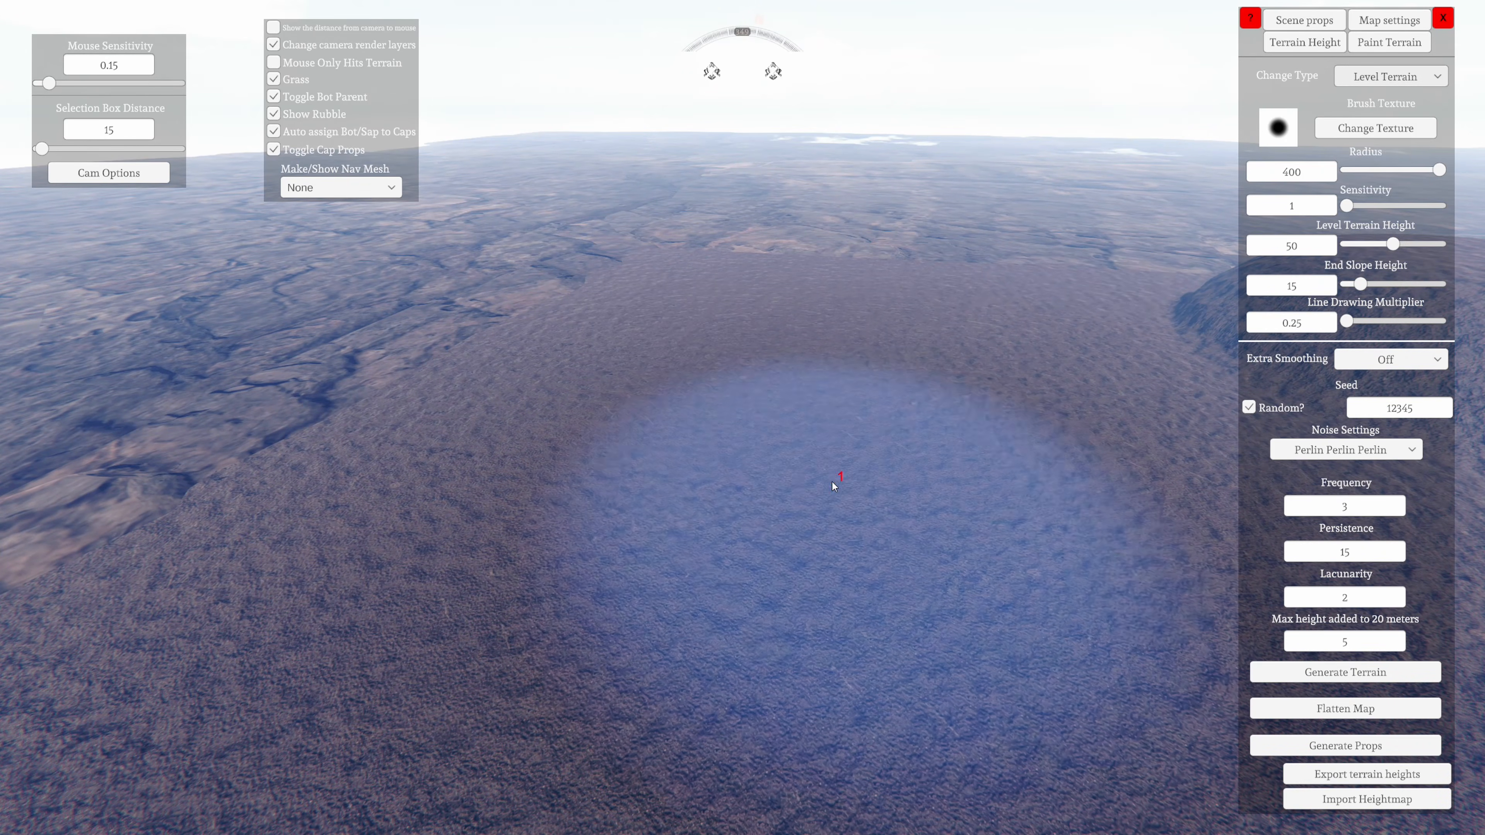
Level a large area of the flat ground to height 50, forming a steep-sided plateau with the 400-radius brush
{"action": "mouse_move", "coordinate": [832, 482]}
{"action": "right_mouse_down"}
{"action": "mouse_move", "coordinate": [740, 442]}
{"action": "mouse_move", "coordinate": [779, 428]}
{"action": "mouse_move", "coordinate": [727, 529]}
{"action": "mouse_move", "coordinate": [963, 577]}
{"action": "mouse_move", "coordinate": [850, 430]}
{"action": "mouse_move", "coordinate": [831, 452]}
{"action": "mouse_move", "coordinate": [541, 500]}
{"action": "mouse_move", "coordinate": [817, 328]}
{"action": "mouse_move", "coordinate": [725, 320]}
{"action": "mouse_move", "coordinate": [507, 357]}
{"action": "mouse_move", "coordinate": [305, 770]}
{"action": "mouse_move", "coordinate": [136, 753]}
{"action": "mouse_move", "coordinate": [603, 572]}
{"action": "right_mouse_up"}
{"action": "left_click", "coordinate": [779, 428]}
{"action": "key", "text": "s"}
{"action": "mouse_move", "coordinate": [774, 320]}
{"action": "left_mouse_down"}
{"action": "mouse_move", "coordinate": [753, 302]}
{"action": "mouse_move", "coordinate": [700, 431]}
{"action": "mouse_move", "coordinate": [332, 352]}
{"action": "left_mouse_up"}
{"action": "mouse_move", "coordinate": [614, 260]}
{"action": "left_mouse_down"}
{"action": "mouse_move", "coordinate": [869, 447]}
{"action": "mouse_move", "coordinate": [836, 630]}
{"action": "mouse_move", "coordinate": [921, 457]}
{"action": "mouse_move", "coordinate": [902, 296]}
{"action": "left_mouse_up"}
{"action": "key", "text": "a"}
{"action": "mouse_move", "coordinate": [902, 296]}
{"action": "right_mouse_down"}
{"action": "mouse_move", "coordinate": [603, 350]}
{"action": "mouse_move", "coordinate": [703, 311]}
{"action": "mouse_move", "coordinate": [957, 703]}
{"action": "mouse_move", "coordinate": [750, 718]}
{"action": "mouse_move", "coordinate": [852, 703]}
{"action": "right_mouse_up"}
{"action": "key", "text": "a"}
{"action": "mouse_move", "coordinate": [667, 825]}
{"action": "left_mouse_down"}
{"action": "mouse_move", "coordinate": [810, 677]}
{"action": "mouse_move", "coordinate": [602, 715]}
{"action": "left_mouse_up"}
{"action": "key", "text": "a"}
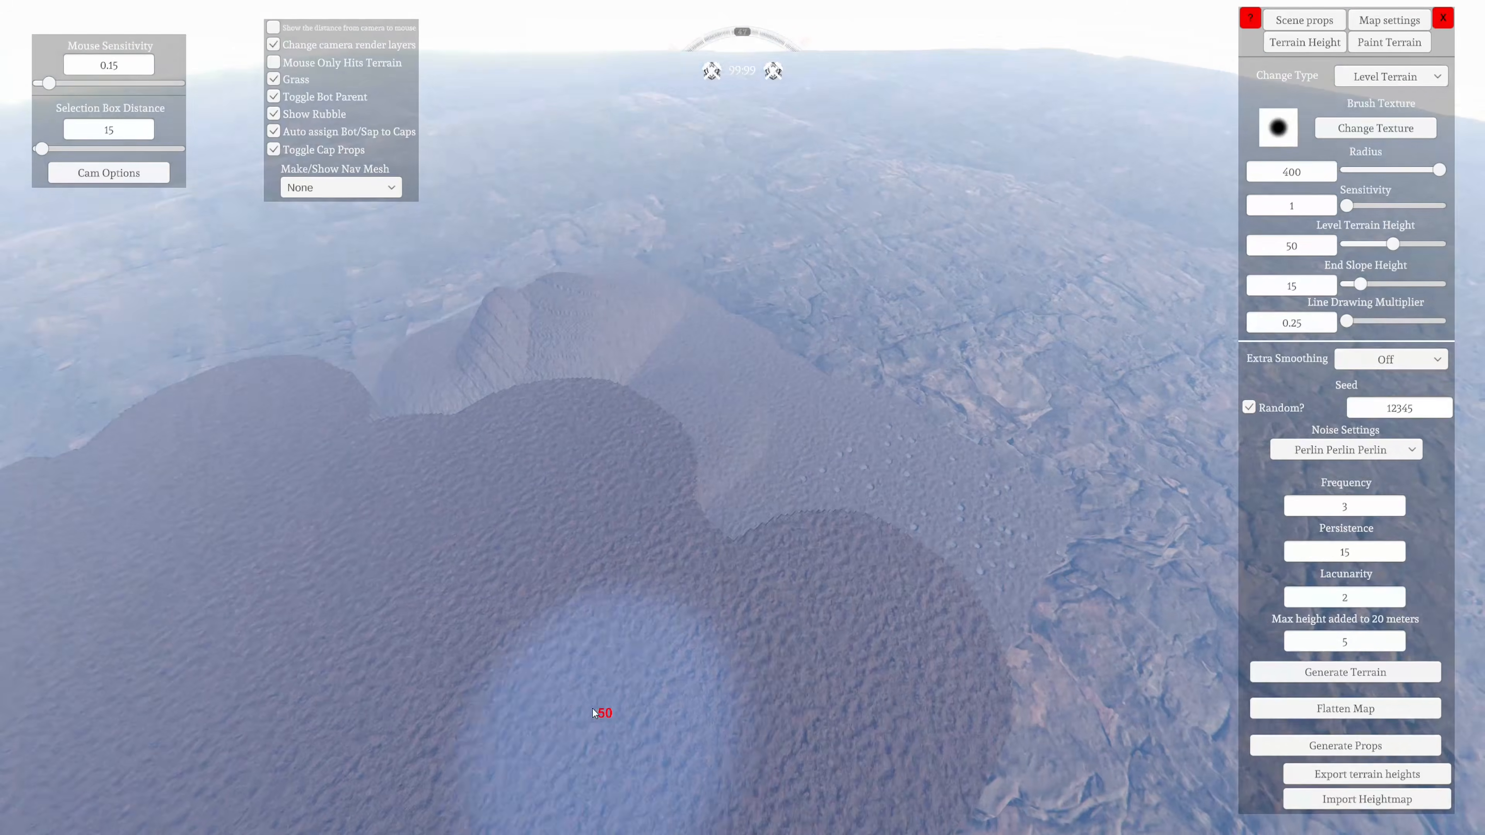
{"action": "right_click_drag", "start_coordinate": [603, 714], "coordinate": [666, 694]}
{"action": "left_click_drag", "start_coordinate": [666, 694], "coordinate": [586, 720]}
{"action": "mouse_move", "coordinate": [586, 720]}
{"action": "right_mouse_down"}
{"action": "mouse_move", "coordinate": [782, 723]}
{"action": "mouse_move", "coordinate": [693, 713]}
{"action": "mouse_move", "coordinate": [639, 663]}
{"action": "mouse_move", "coordinate": [481, 714]}
{"action": "right_mouse_up"}
{"action": "key", "text": "d"}
{"action": "key", "text": "w"}
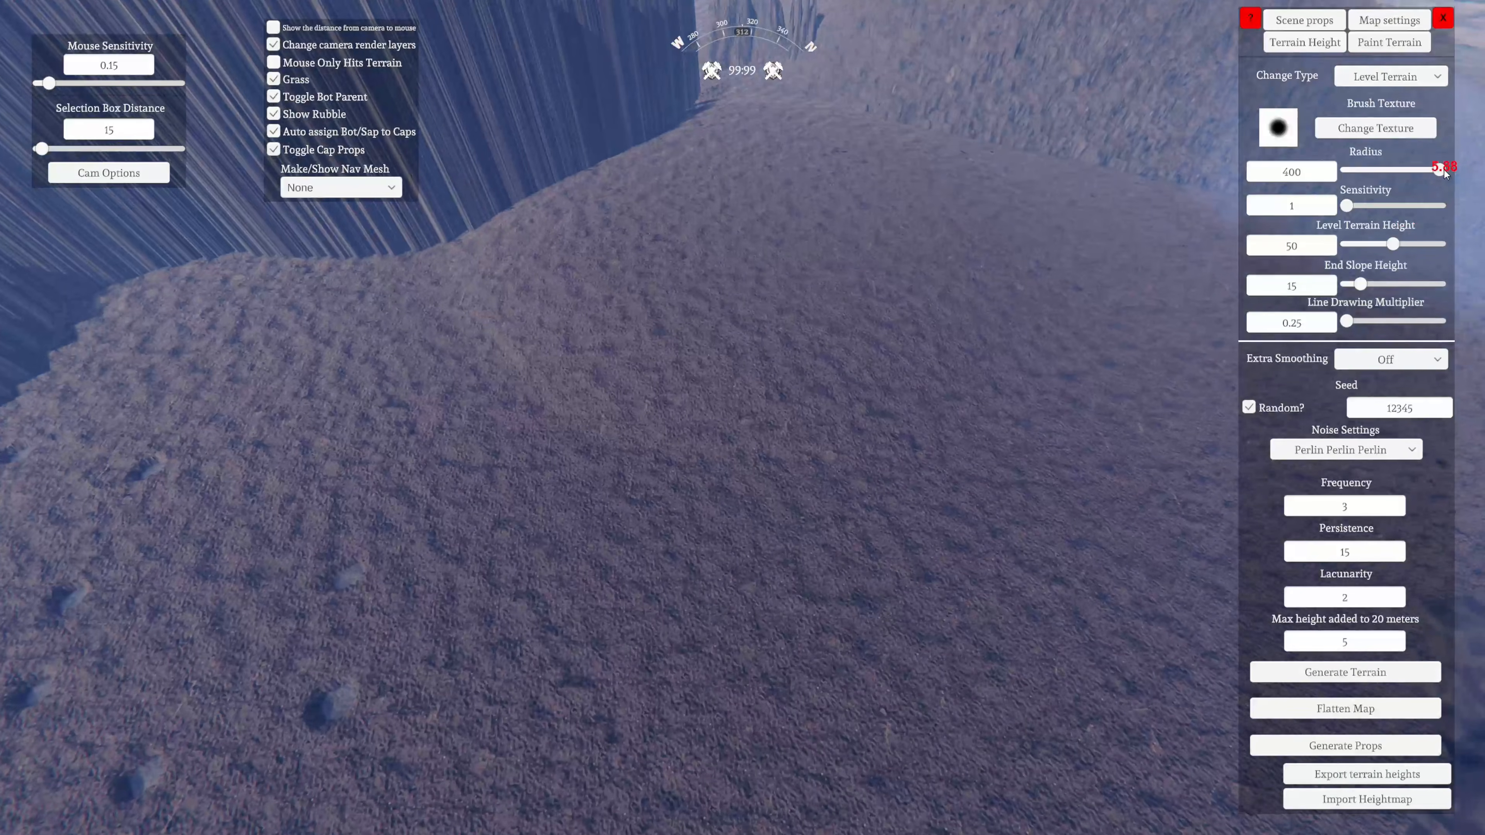
Reduce the Level Terrain brush radius to 9 over the low ground beside the plateau
{"action": "left_click_drag", "start_coordinate": [1440, 170], "coordinate": [1336, 181]}
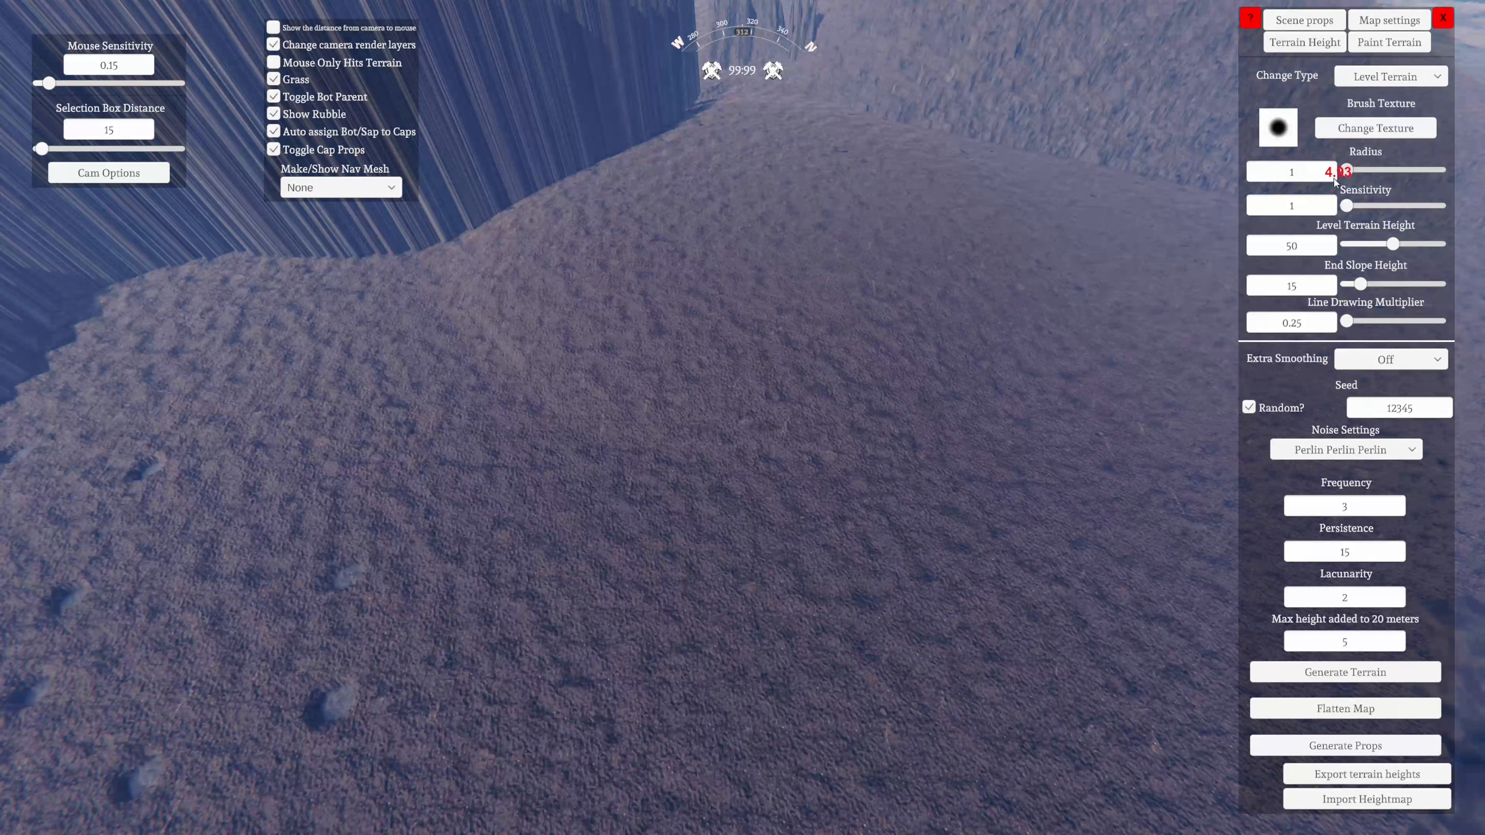
{"action": "type", "text": "9w"}
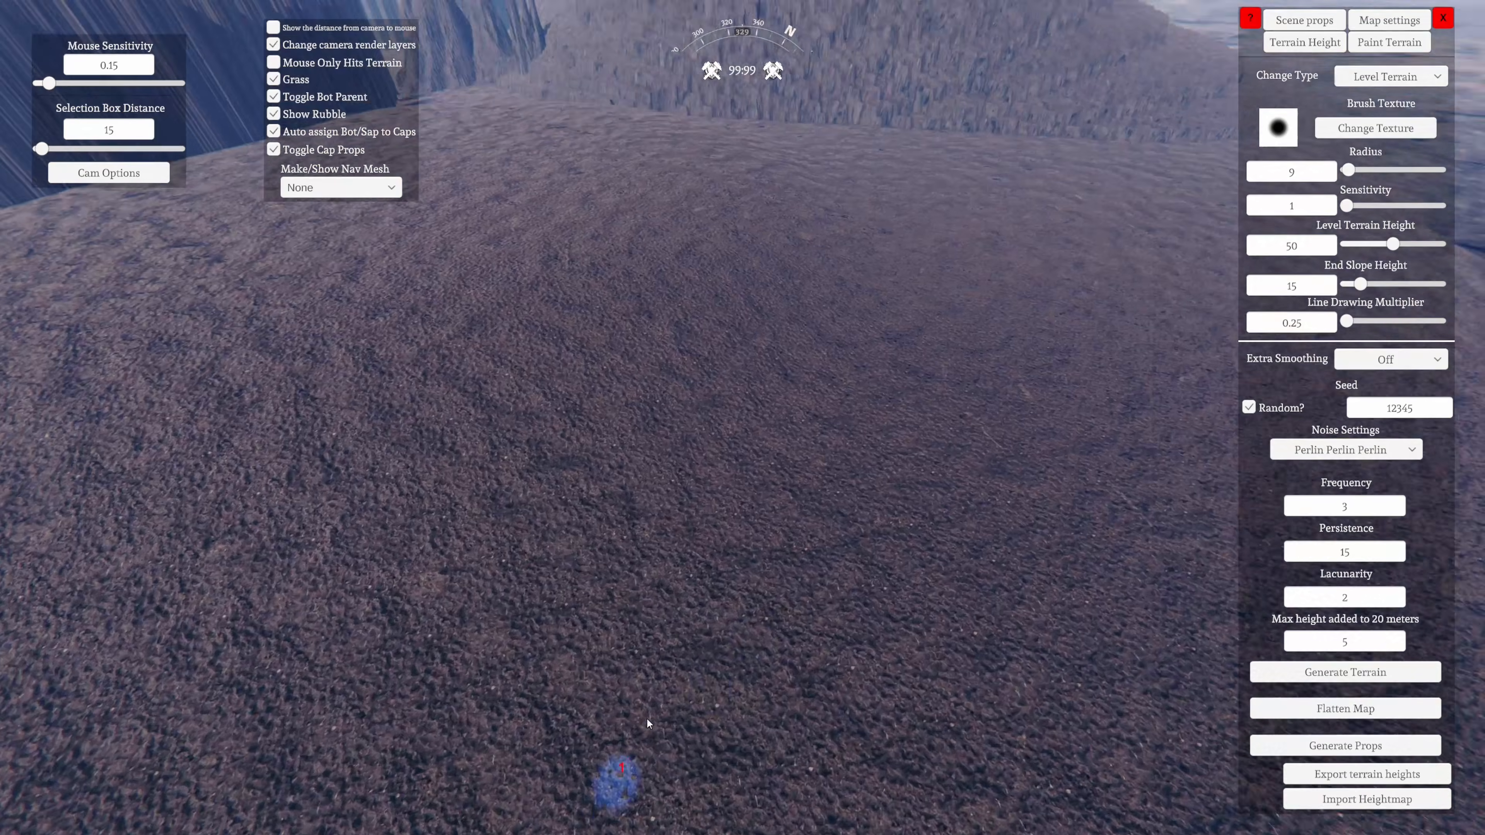
Set the brush sensitivity to 18.325 and the level terrain height to 0 over the low ground
{"action": "right_click_drag", "start_coordinate": [617, 779], "coordinate": [754, 579]}
{"action": "key", "text": "w"}
{"action": "right_click_drag", "start_coordinate": [1257, 567], "coordinate": [153, 691]}
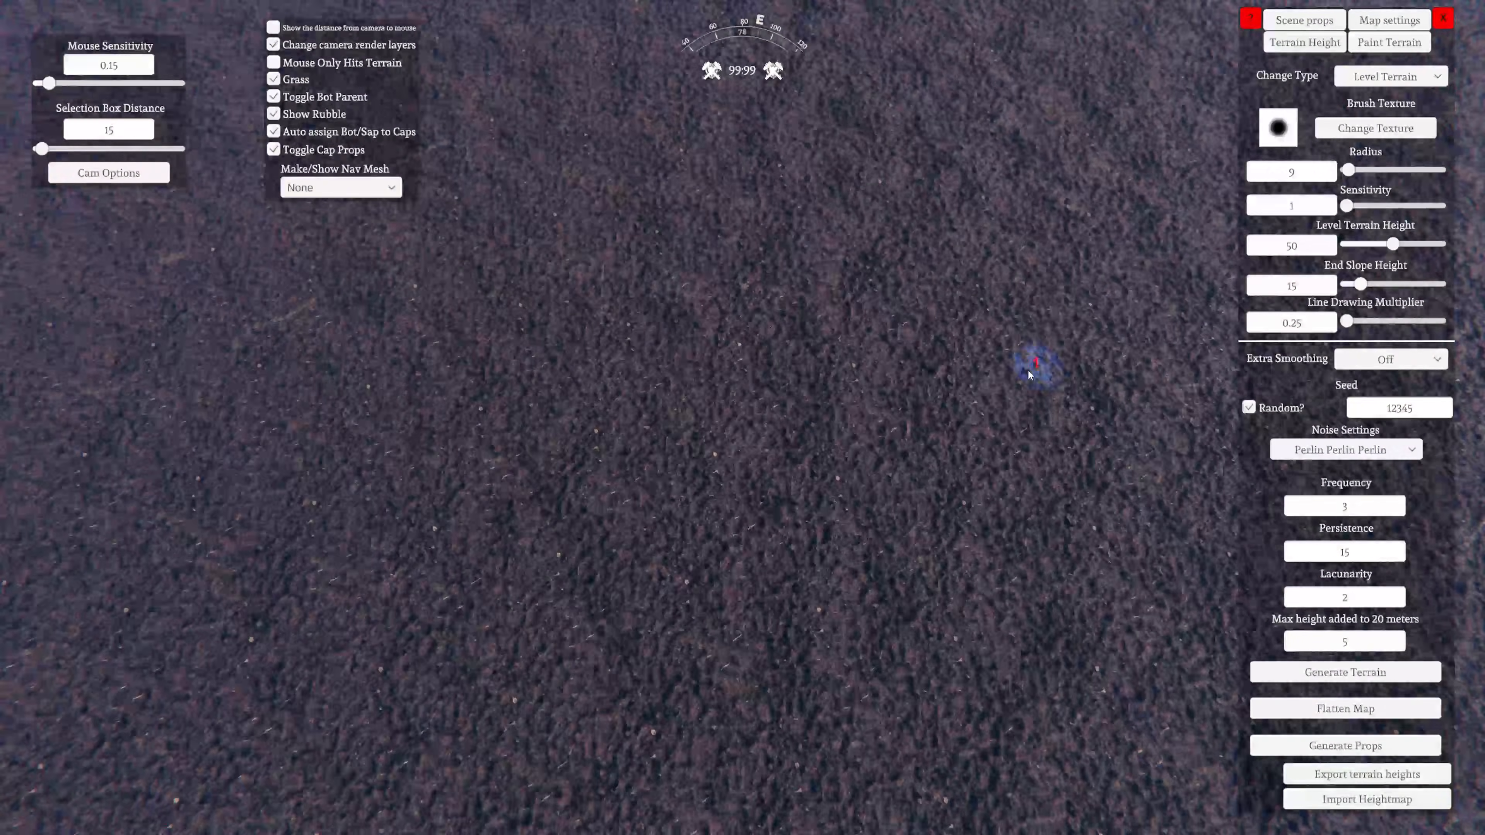
{"action": "right_click_drag", "start_coordinate": [1030, 372], "coordinate": [1007, 349]}
{"action": "key", "text": "w"}
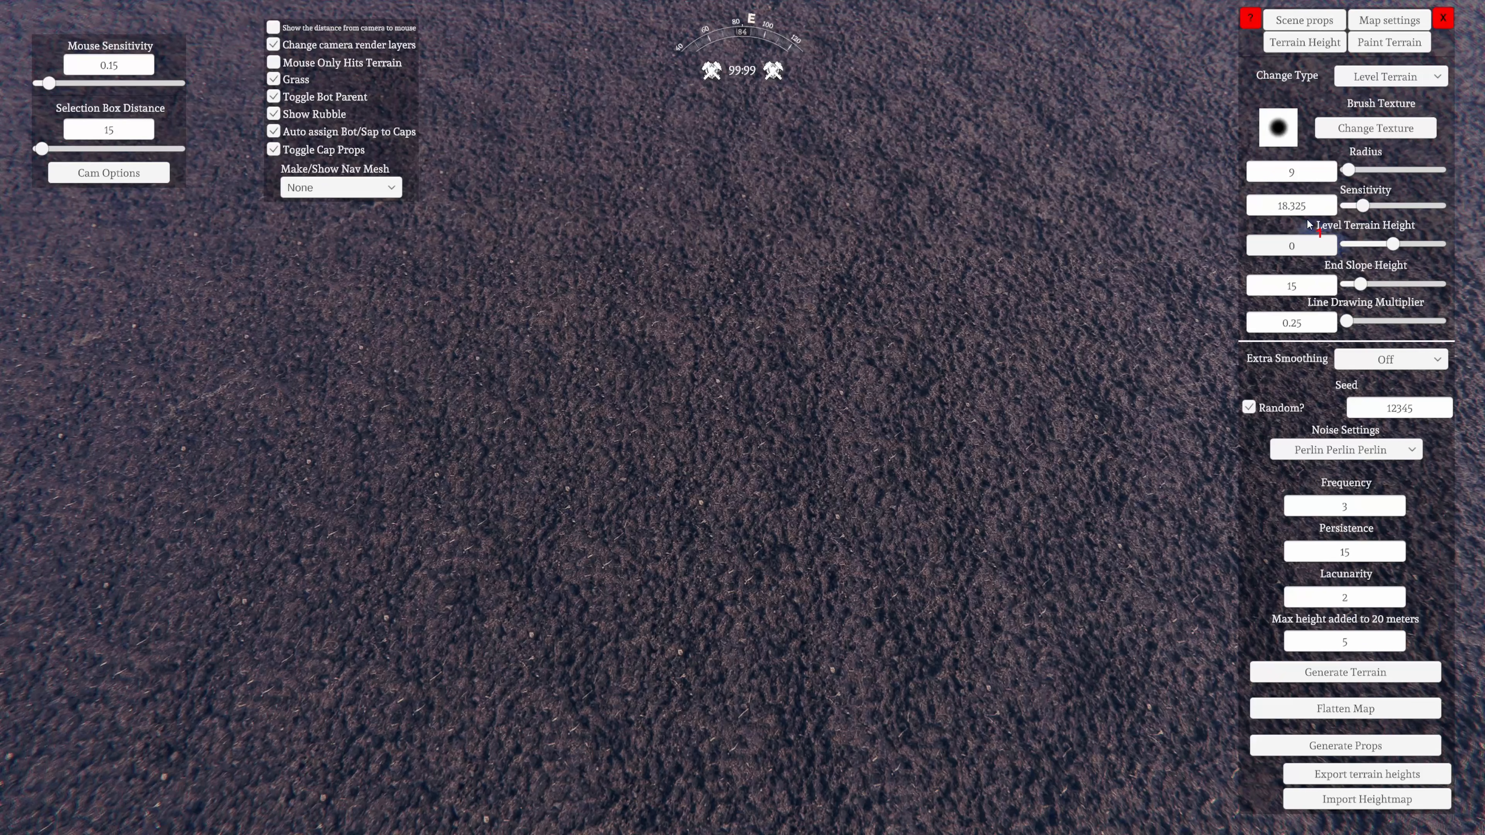
{"action": "left_click", "coordinate": [1365, 229]}
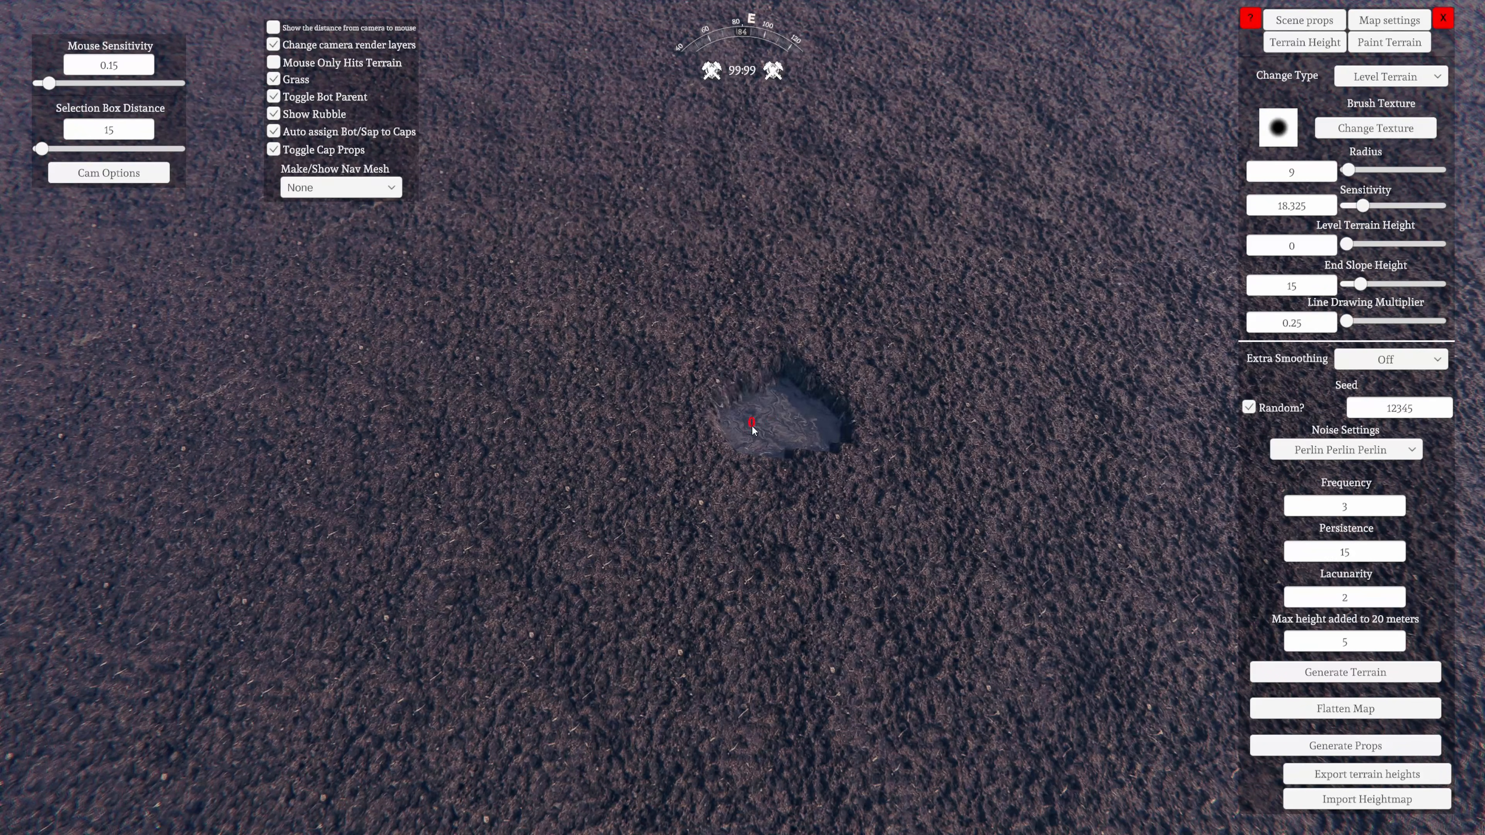
Carve an elongated trench down to height 0 in the low grassy ground with the 9-radius Level Terrain brush
{"action": "key", "text": "w"}
{"action": "mouse_move", "coordinate": [753, 431]}
{"action": "right_mouse_down"}
{"action": "mouse_move", "coordinate": [680, 538]}
{"action": "mouse_move", "coordinate": [611, 364]}
{"action": "mouse_move", "coordinate": [491, 473]}
{"action": "mouse_move", "coordinate": [468, 534]}
{"action": "mouse_move", "coordinate": [491, 471]}
{"action": "right_mouse_up"}
{"action": "key", "text": "s"}
{"action": "left_click_drag", "start_coordinate": [490, 470], "coordinate": [690, 458]}
{"action": "mouse_move", "coordinate": [690, 458]}
{"action": "right_mouse_down"}
{"action": "mouse_move", "coordinate": [686, 515]}
{"action": "mouse_move", "coordinate": [596, 544]}
{"action": "mouse_move", "coordinate": [728, 524]}
{"action": "right_mouse_up"}
{"action": "key", "text": "w"}
{"action": "left_click_drag", "start_coordinate": [727, 524], "coordinate": [685, 695]}
{"action": "mouse_move", "coordinate": [685, 696]}
{"action": "right_mouse_down"}
{"action": "mouse_move", "coordinate": [208, 785]}
{"action": "mouse_move", "coordinate": [594, 585]}
{"action": "mouse_move", "coordinate": [669, 476]}
{"action": "mouse_move", "coordinate": [705, 494]}
{"action": "right_mouse_up"}
{"action": "key", "text": "s"}
{"action": "mouse_move", "coordinate": [705, 494]}
{"action": "left_mouse_down"}
{"action": "mouse_move", "coordinate": [653, 670]}
{"action": "mouse_move", "coordinate": [697, 700]}
{"action": "left_mouse_up"}
{"action": "key", "text": "a"}
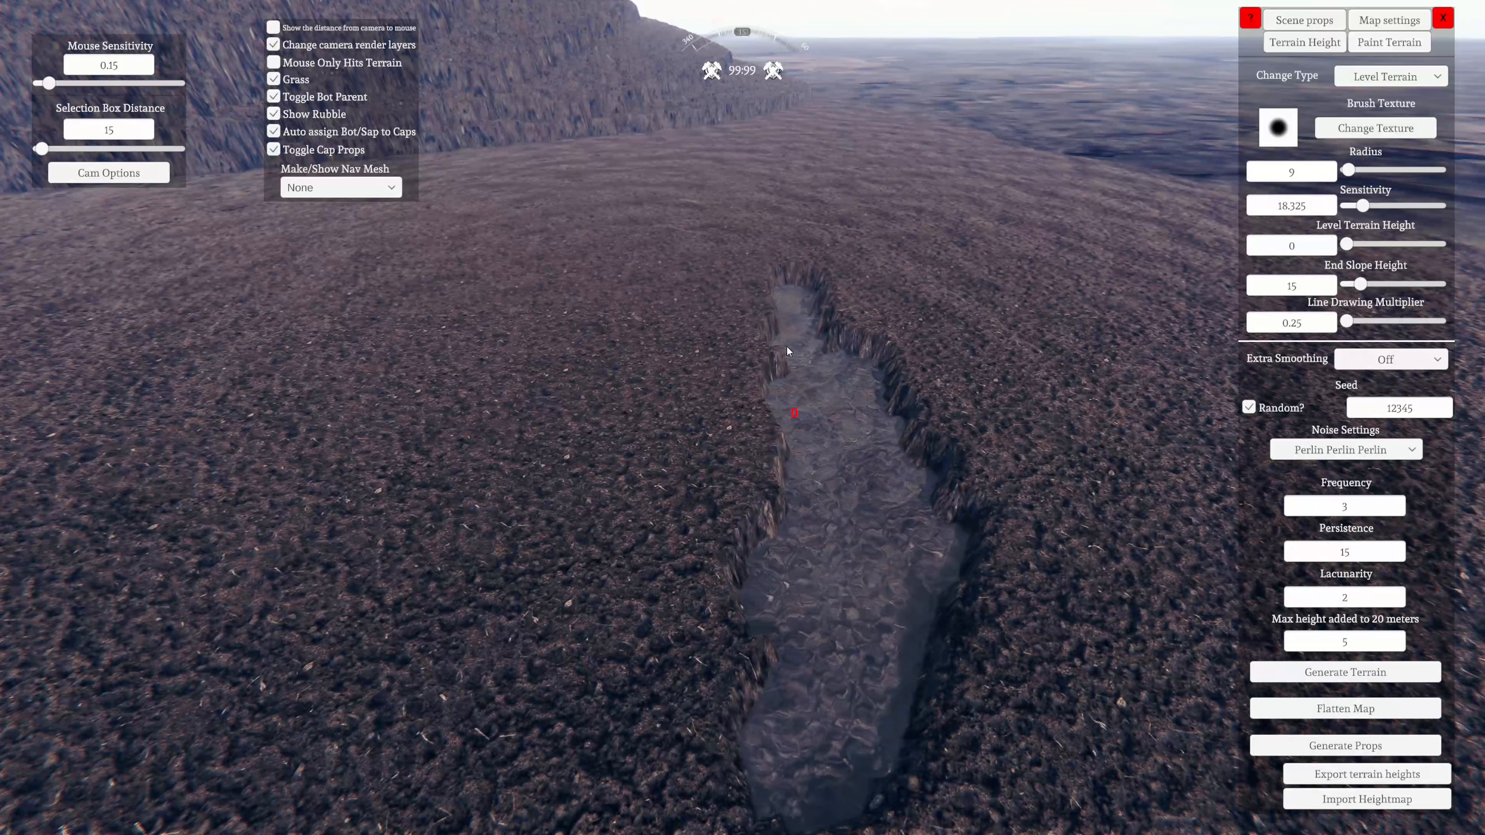
Carve a short winding trench at height 0 beside the first trench, near the rocky edge of the grass
{"action": "key", "text": "s"}
{"action": "mouse_move", "coordinate": [786, 347]}
{"action": "left_mouse_down"}
{"action": "mouse_move", "coordinate": [788, 497]}
{"action": "mouse_move", "coordinate": [848, 680]}
{"action": "left_mouse_up"}
{"action": "mouse_move", "coordinate": [849, 680]}
{"action": "right_mouse_down"}
{"action": "mouse_move", "coordinate": [377, 800]}
{"action": "mouse_move", "coordinate": [726, 673]}
{"action": "mouse_move", "coordinate": [502, 687]}
{"action": "mouse_move", "coordinate": [696, 636]}
{"action": "right_mouse_up"}
{"action": "left_click_drag", "start_coordinate": [658, 517], "coordinate": [734, 502]}
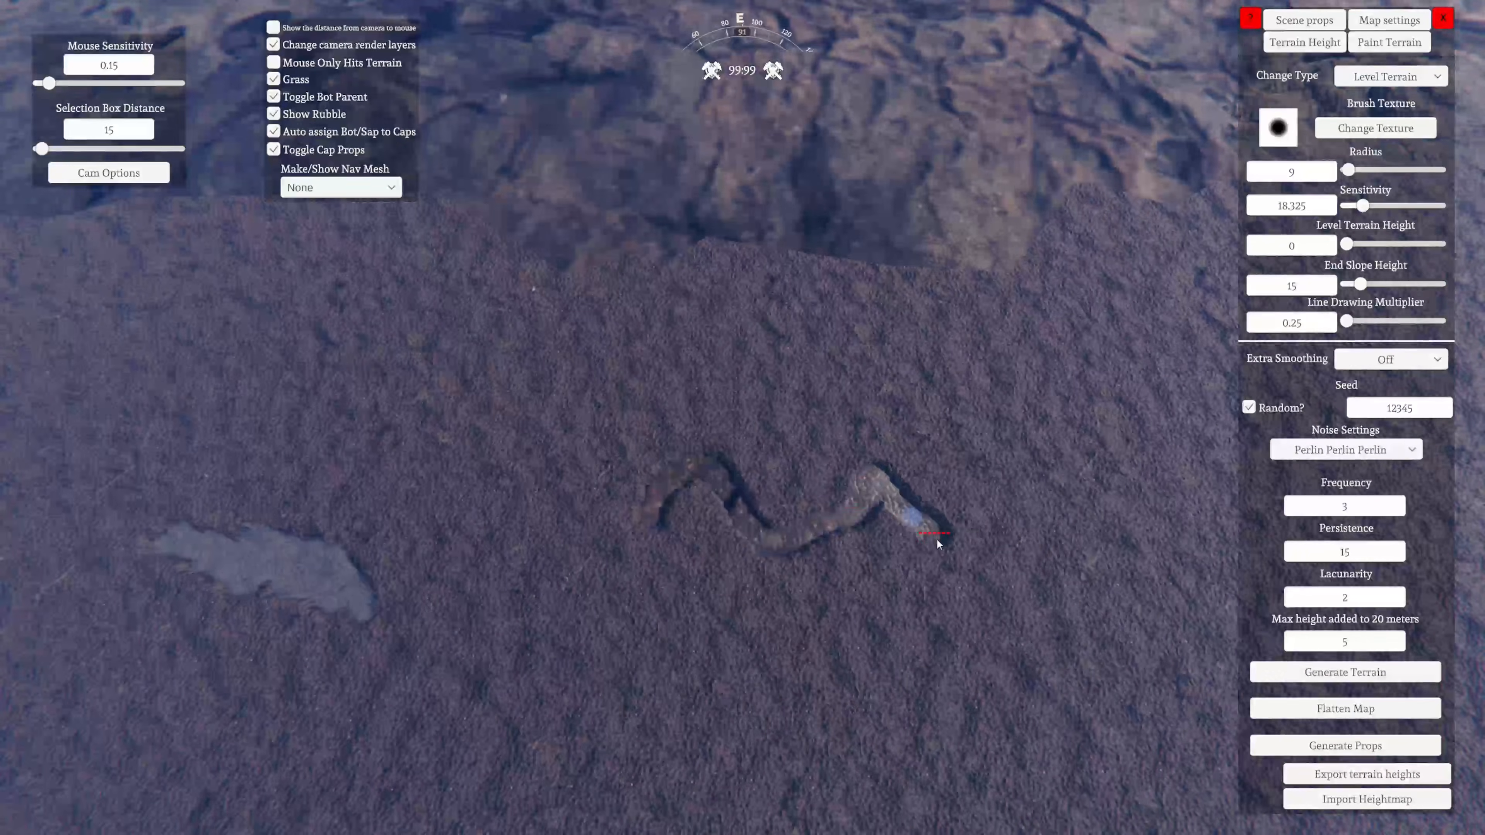
Extend the trench line with a square-cornered zigzag trench and scatter small round craters around it
{"action": "key", "text": "d"}
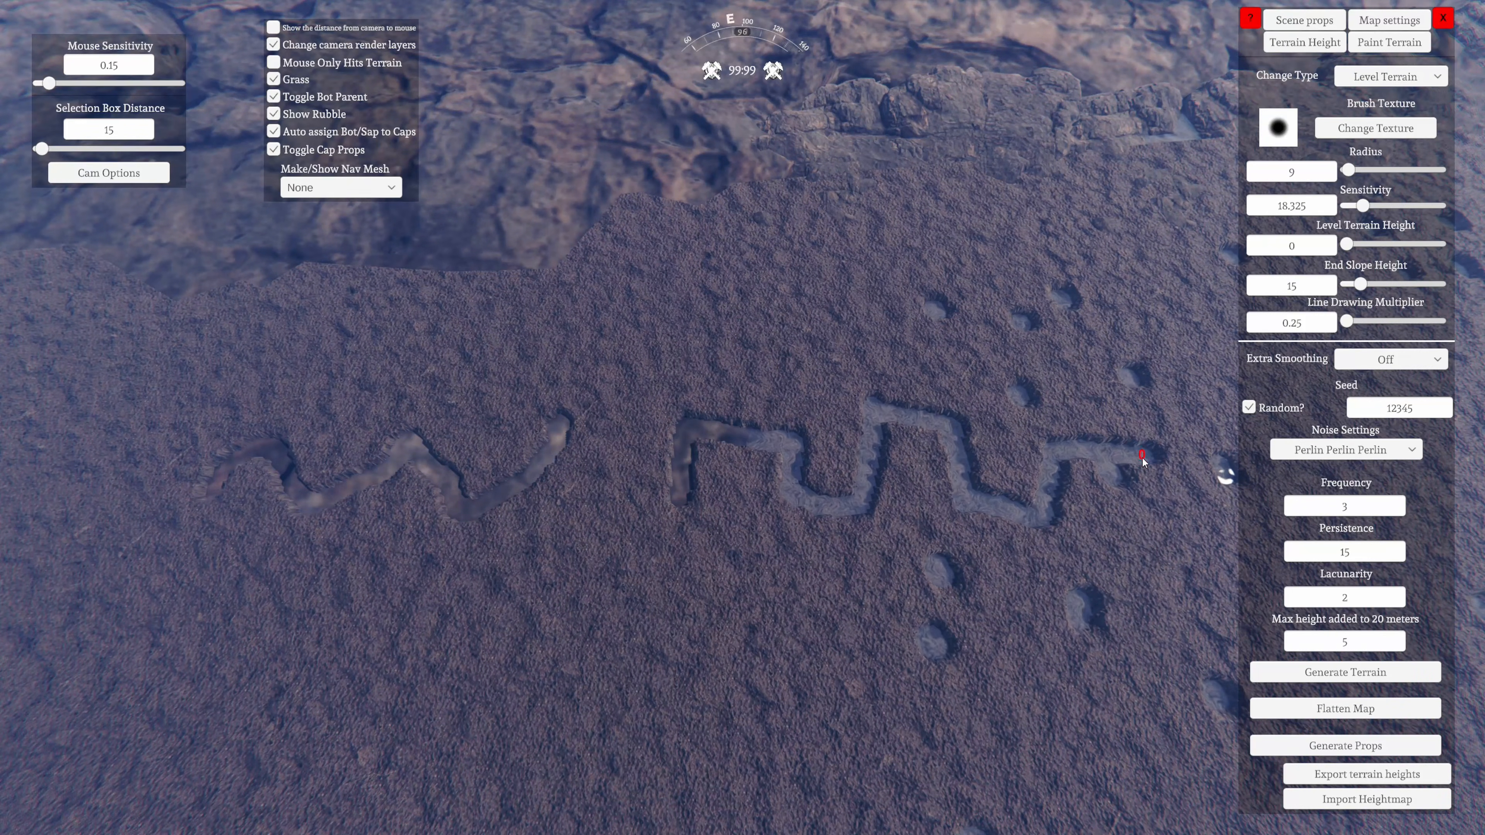
{"action": "left_click_drag", "start_coordinate": [1222, 531], "coordinate": [1214, 467]}
{"action": "key", "text": "d"}
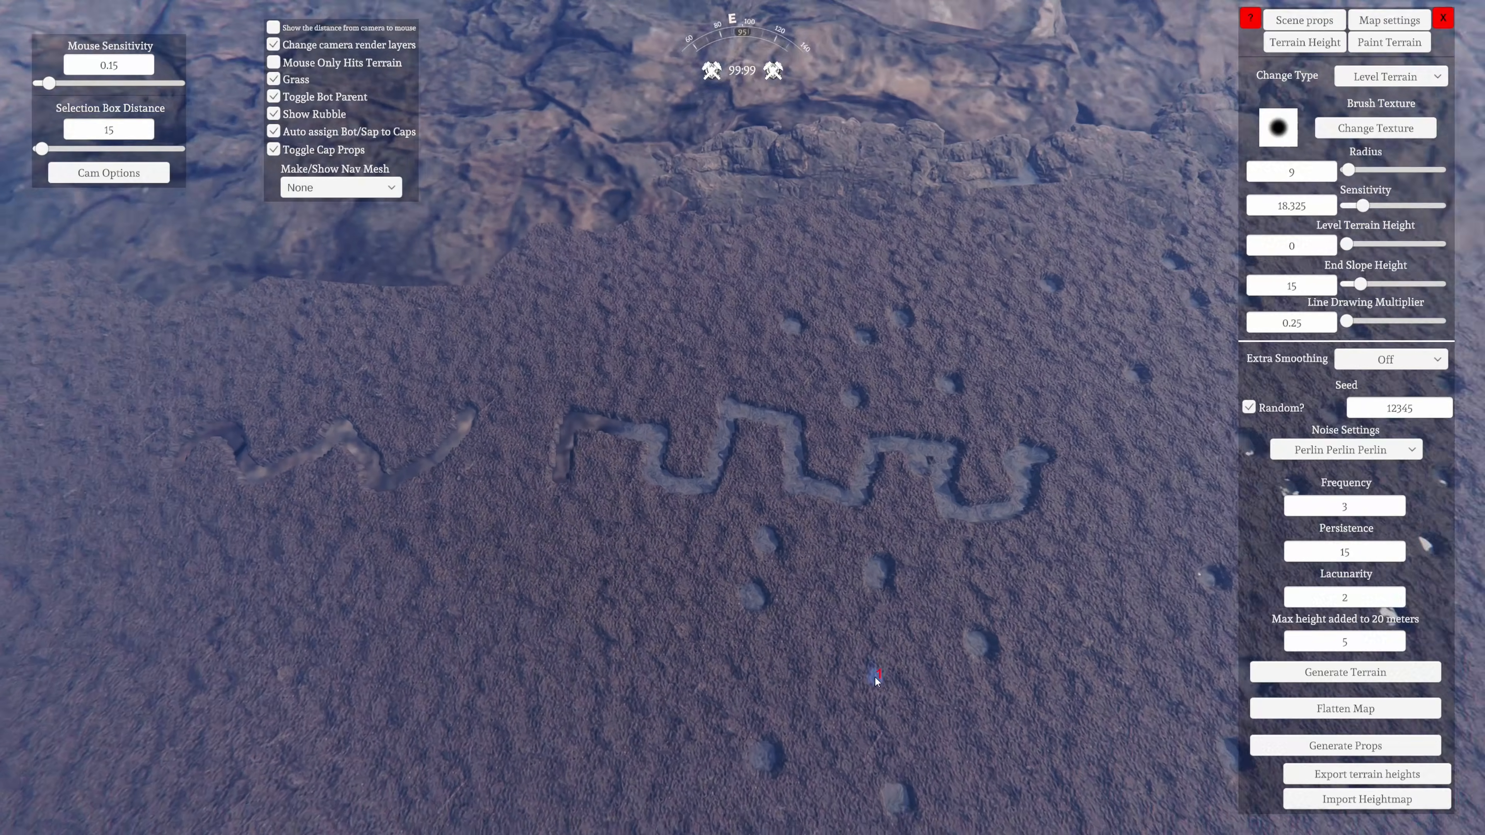
Carve a long wavy trench between the zigzag trench and the rocky edge, and add more round craters nearby
{"action": "key", "text": "d"}
{"action": "key", "text": "s"}
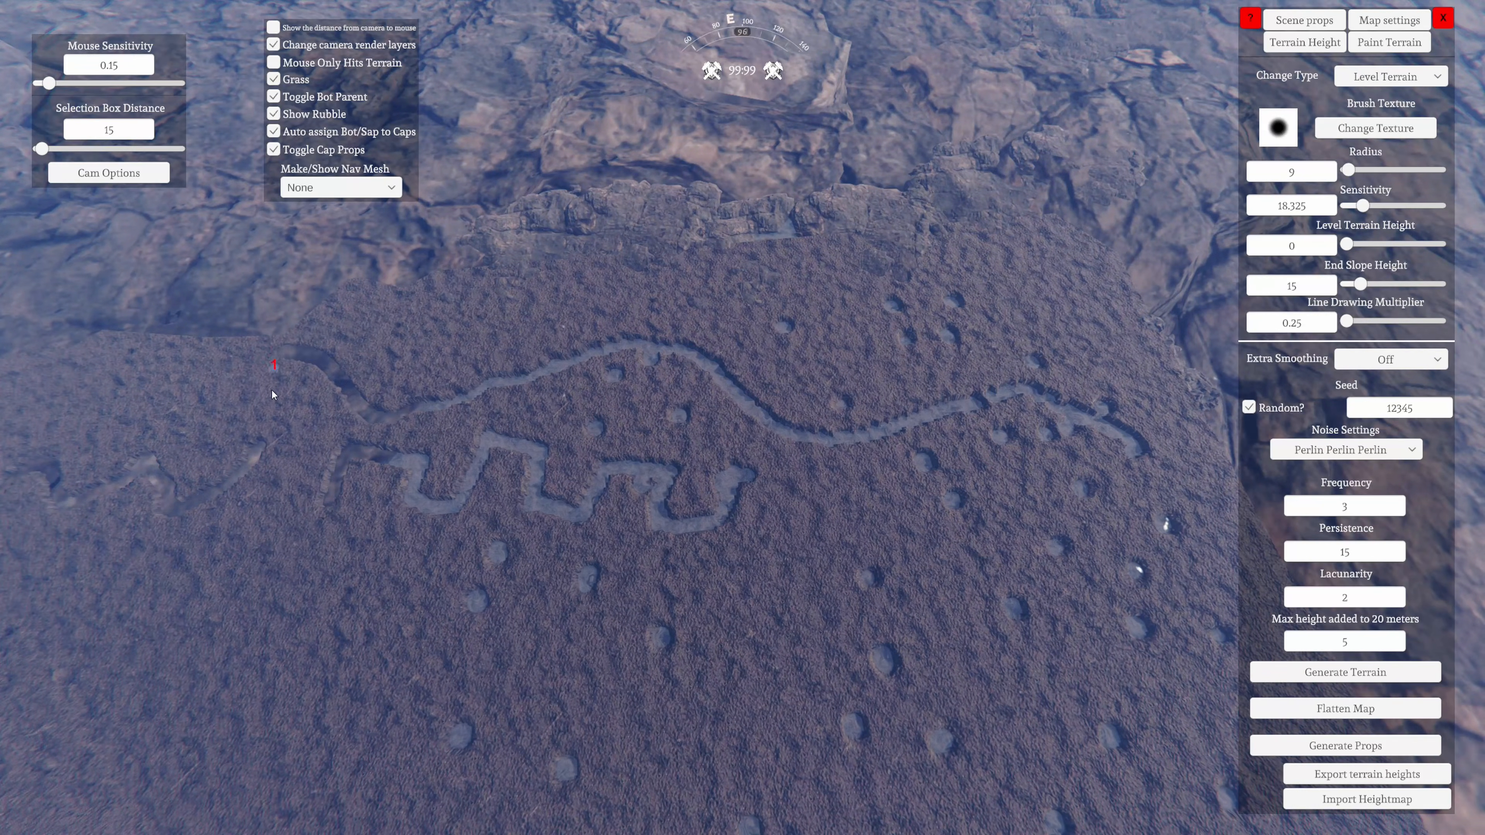
{"action": "key", "text": "a"}
{"action": "right_click_drag", "start_coordinate": [271, 391], "coordinate": [1177, 540]}
{"action": "key", "text": "w"}
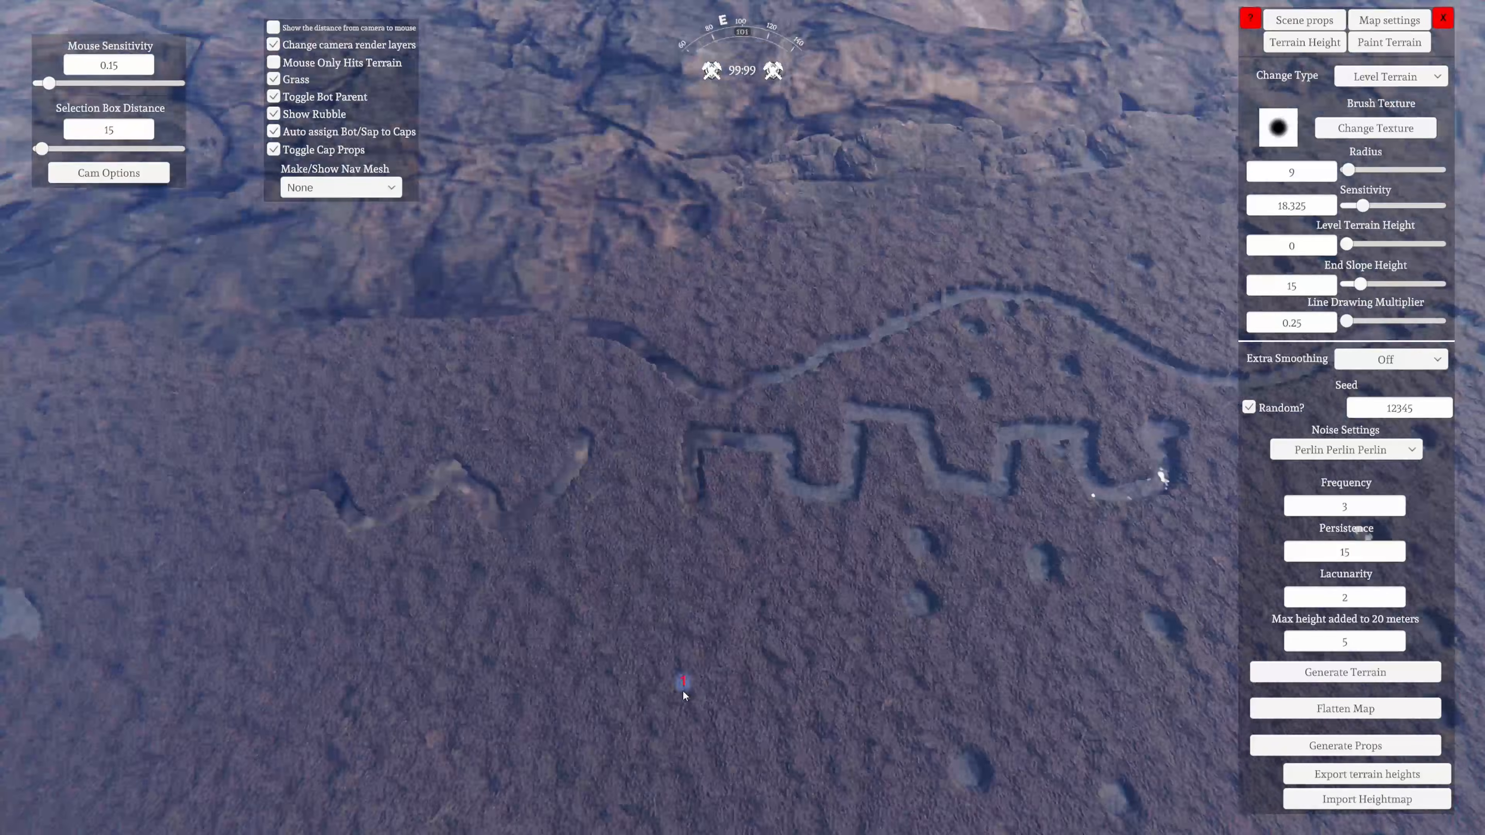
Carve a larger square-cornered zigzag trench at height 0 across the cratered ground, running alongside the steep cliff
{"action": "key", "text": "w"}
{"action": "right_click_drag", "start_coordinate": [684, 692], "coordinate": [576, 587]}
{"action": "key", "text": "s"}
{"action": "key", "text": "w"}
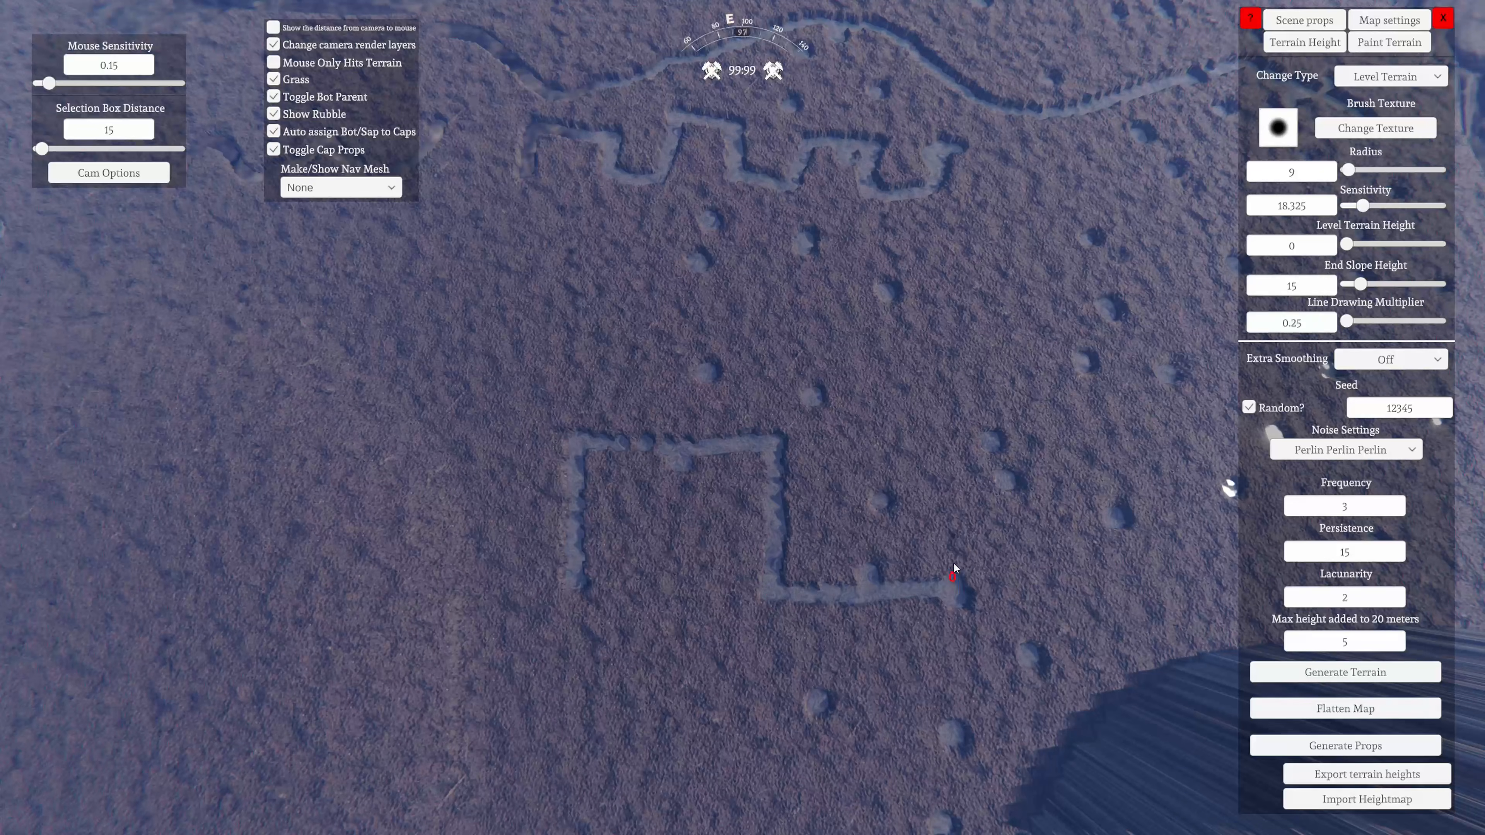
{"action": "right_click_drag", "start_coordinate": [1103, 444], "coordinate": [859, 442]}
{"action": "key", "text": "d"}
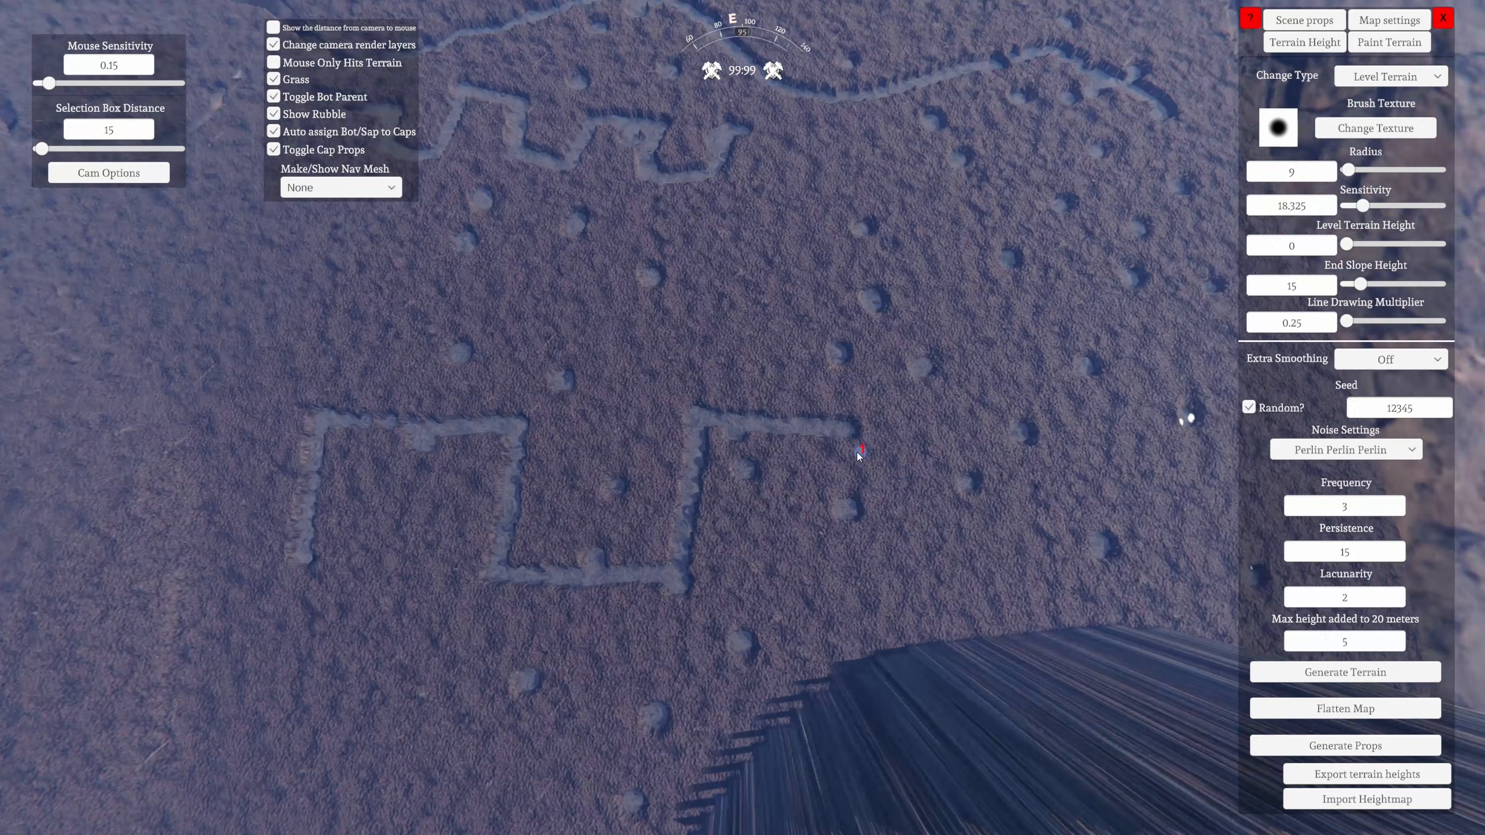
{"action": "key", "text": "d"}
{"action": "mouse_move", "coordinate": [883, 500]}
{"action": "left_mouse_down"}
{"action": "mouse_move", "coordinate": [972, 562]}
{"action": "mouse_move", "coordinate": [1011, 565]}
{"action": "mouse_move", "coordinate": [979, 460]}
{"action": "left_mouse_up"}
{"action": "left_click_drag", "start_coordinate": [1126, 468], "coordinate": [1131, 568]}
{"action": "key", "text": "d"}
{"action": "key", "text": "w"}
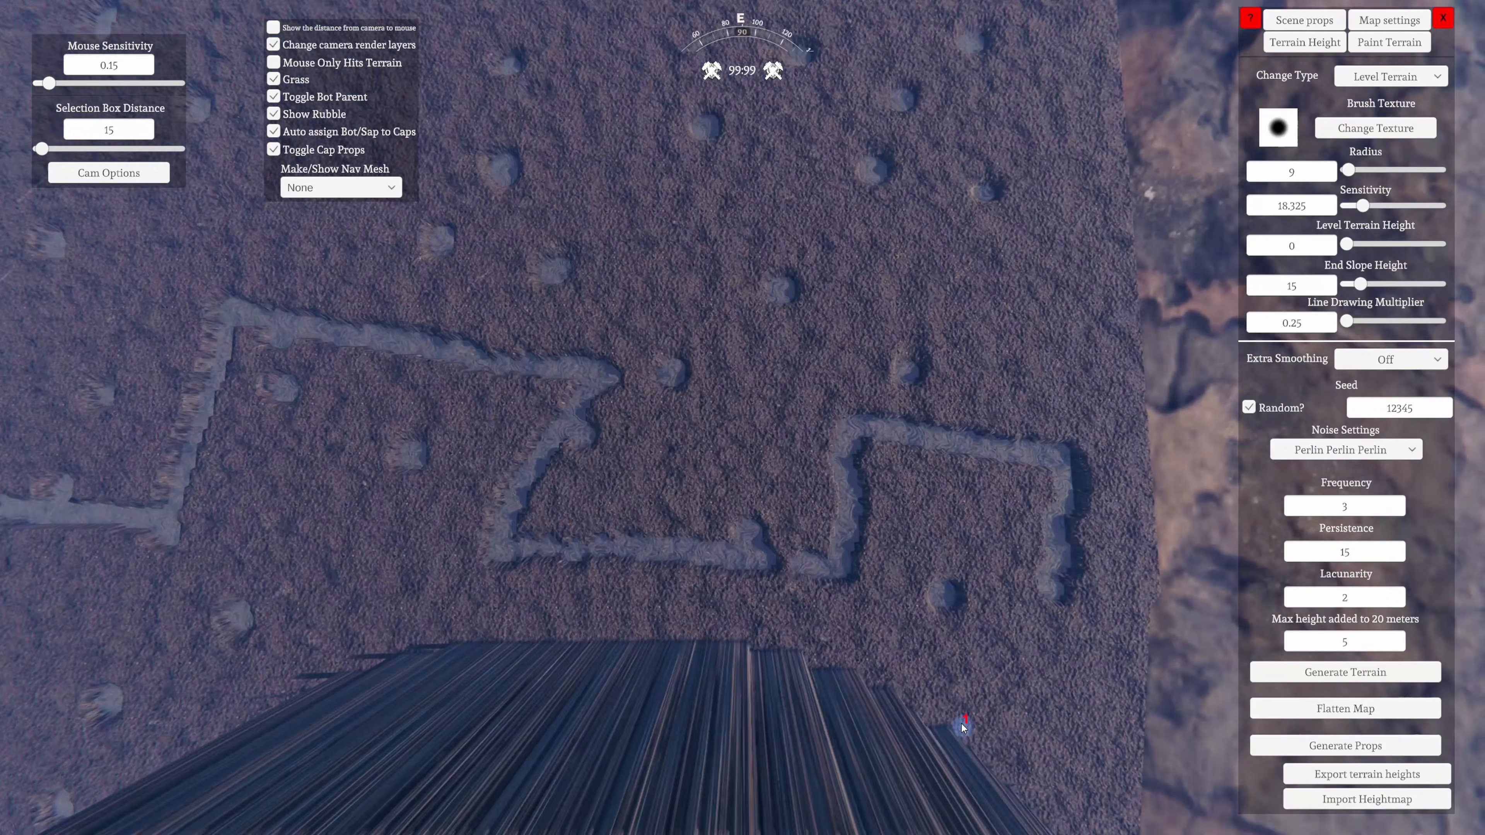
Change the brush type to Lower Terrain and dig a small cross-shaped pit near the first trench
{"action": "right_click_drag", "start_coordinate": [962, 724], "coordinate": [826, 506]}
{"action": "key", "text": "w"}
{"action": "key", "text": "w"}
{"action": "key", "text": "d"}
{"action": "key", "text": "w"}
{"action": "key", "text": "s"}
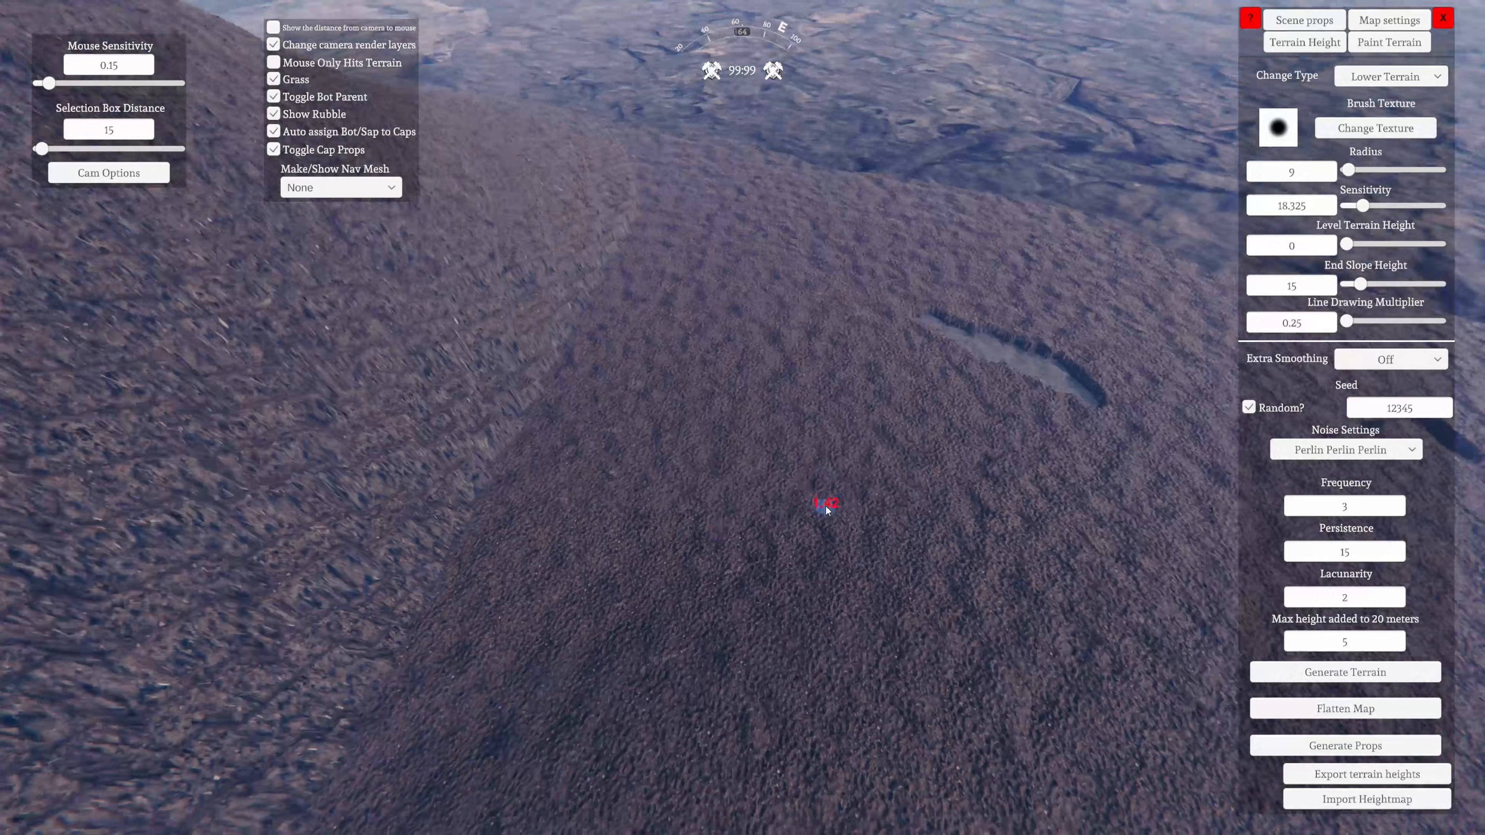
{"action": "left_click_drag", "start_coordinate": [826, 509], "coordinate": [795, 527]}
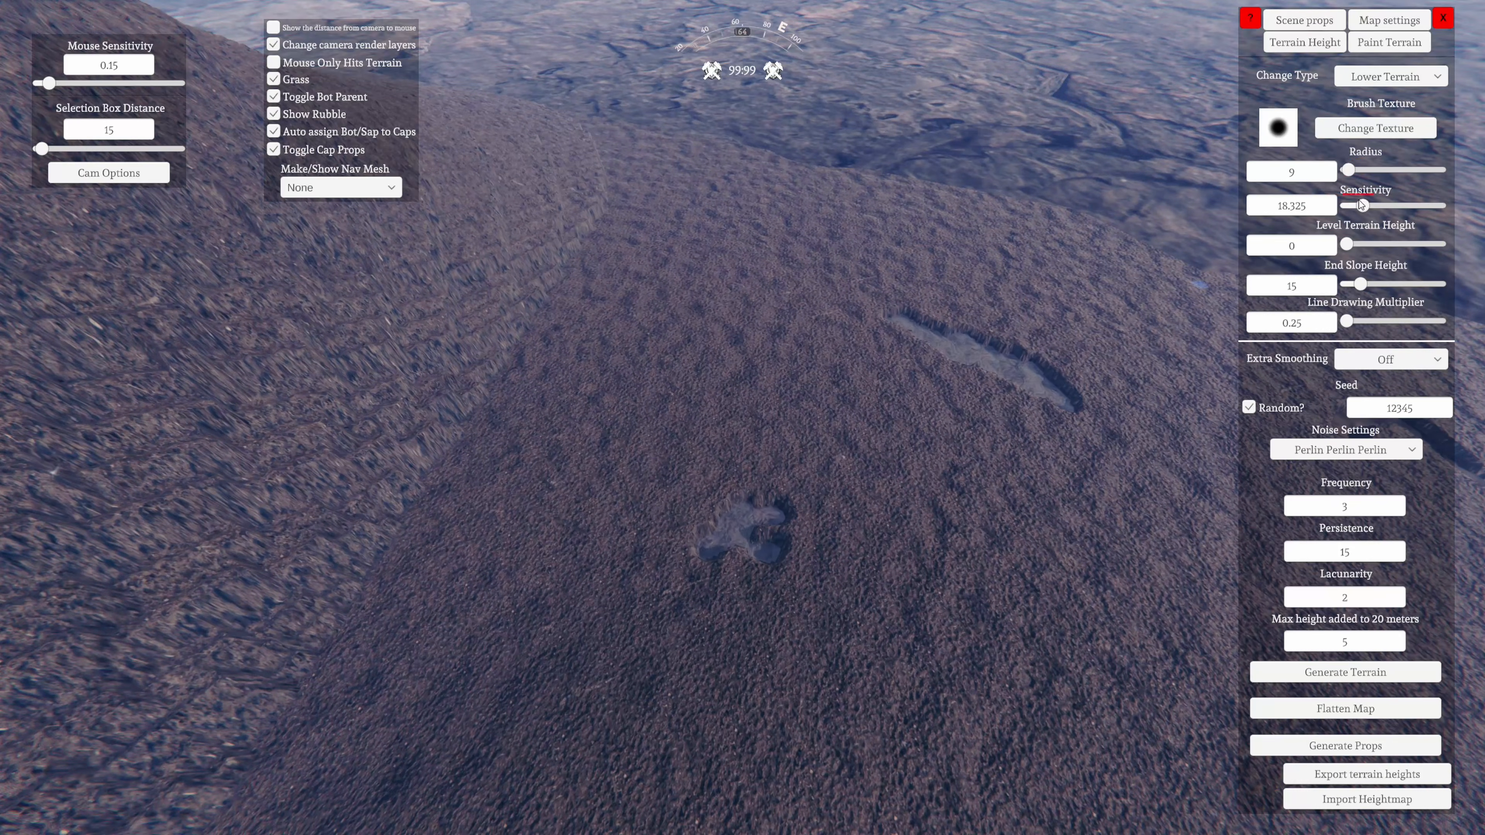
Set the brush sensitivity to 55.45 and lower another small patch of ground beside the cross-shaped pit
{"action": "mouse_move", "coordinate": [953, 509]}
{"action": "left_mouse_down"}
{"action": "mouse_move", "coordinate": [869, 521]}
{"action": "mouse_move", "coordinate": [887, 521]}
{"action": "mouse_move", "coordinate": [870, 547]}
{"action": "left_mouse_up"}
{"action": "key", "text": "d"}
{"action": "key", "text": "w"}
{"action": "right_click_drag", "start_coordinate": [869, 547], "coordinate": [707, 730]}
{"action": "left_click_drag", "start_coordinate": [787, 626], "coordinate": [753, 617]}
{"action": "key", "text": "s"}
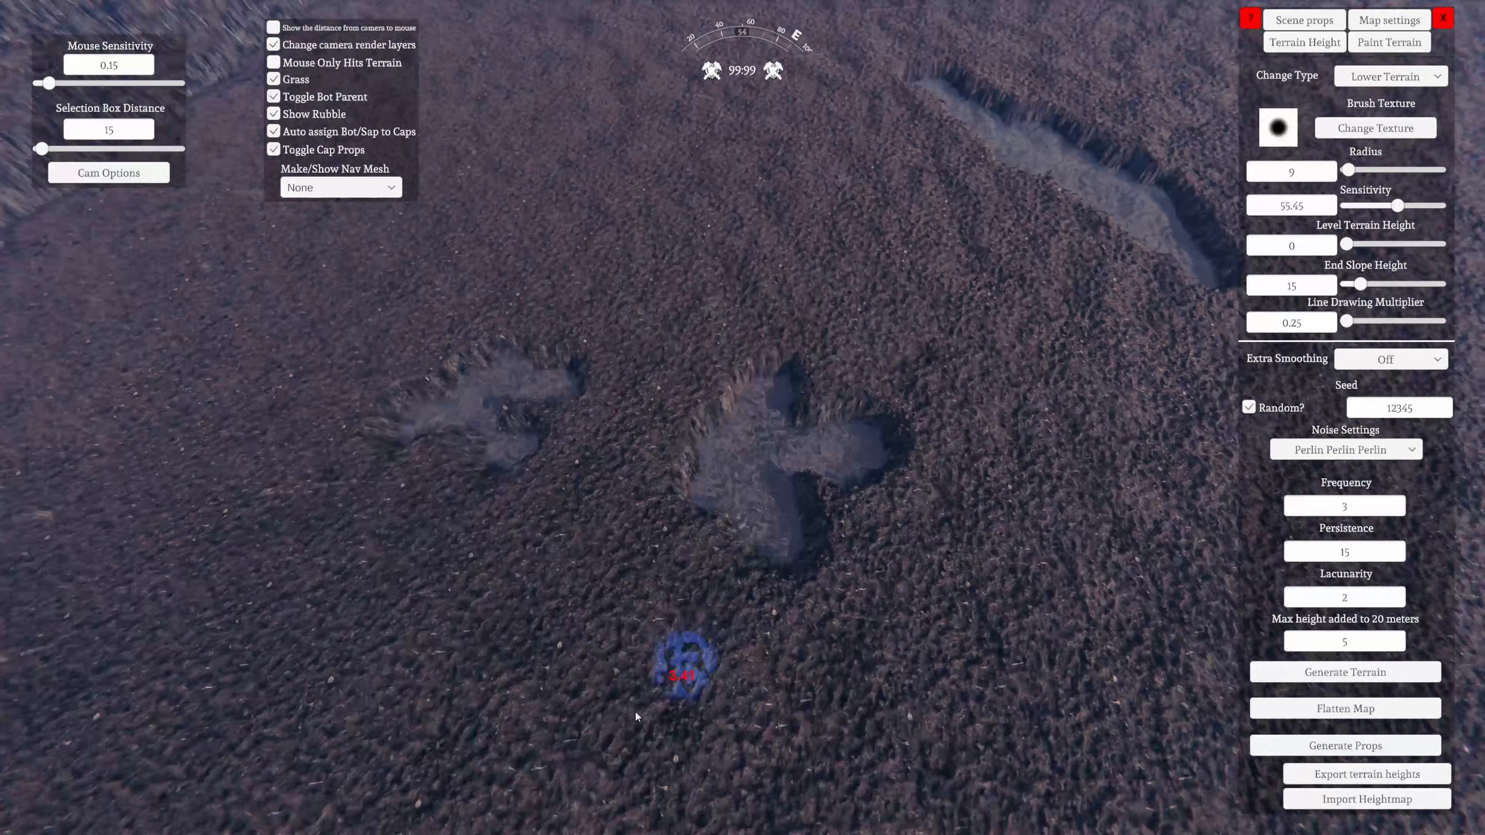
Dig a cluster of rough pits into the top of the high plateau with the 9-radius Lower Terrain brush
{"action": "mouse_move", "coordinate": [685, 663]}
{"action": "right_mouse_down"}
{"action": "mouse_move", "coordinate": [541, 829]}
{"action": "mouse_move", "coordinate": [249, 738]}
{"action": "mouse_move", "coordinate": [338, 730]}
{"action": "mouse_move", "coordinate": [135, 656]}
{"action": "mouse_move", "coordinate": [308, 684]}
{"action": "right_mouse_up"}
{"action": "key", "text": "s"}
{"action": "left_click_drag", "start_coordinate": [635, 609], "coordinate": [634, 667]}
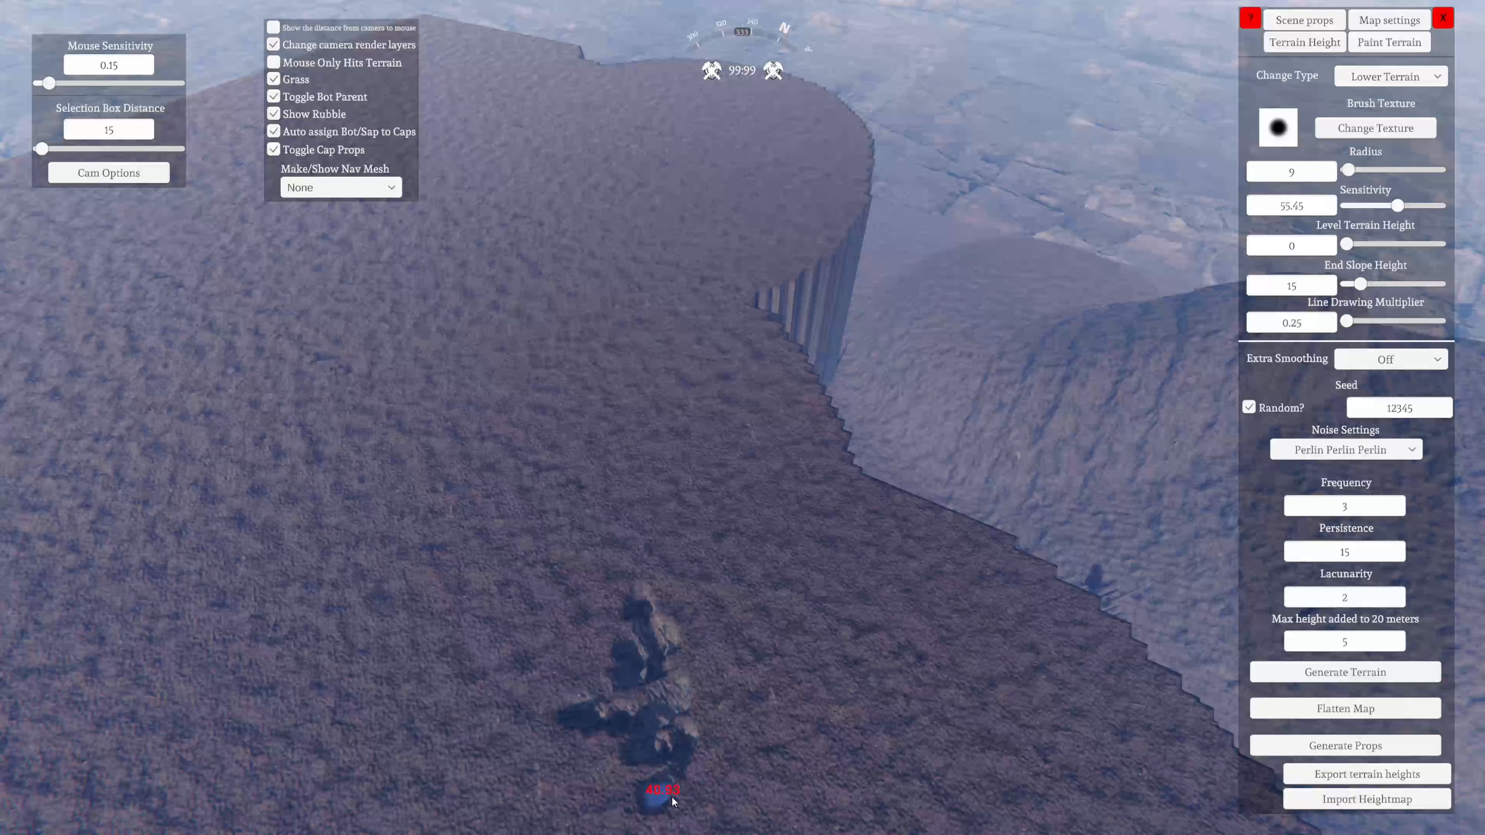
{"action": "left_click_drag", "start_coordinate": [734, 680], "coordinate": [835, 577]}
{"action": "key", "text": "s"}
{"action": "right_click_drag", "start_coordinate": [835, 577], "coordinate": [1264, 492]}
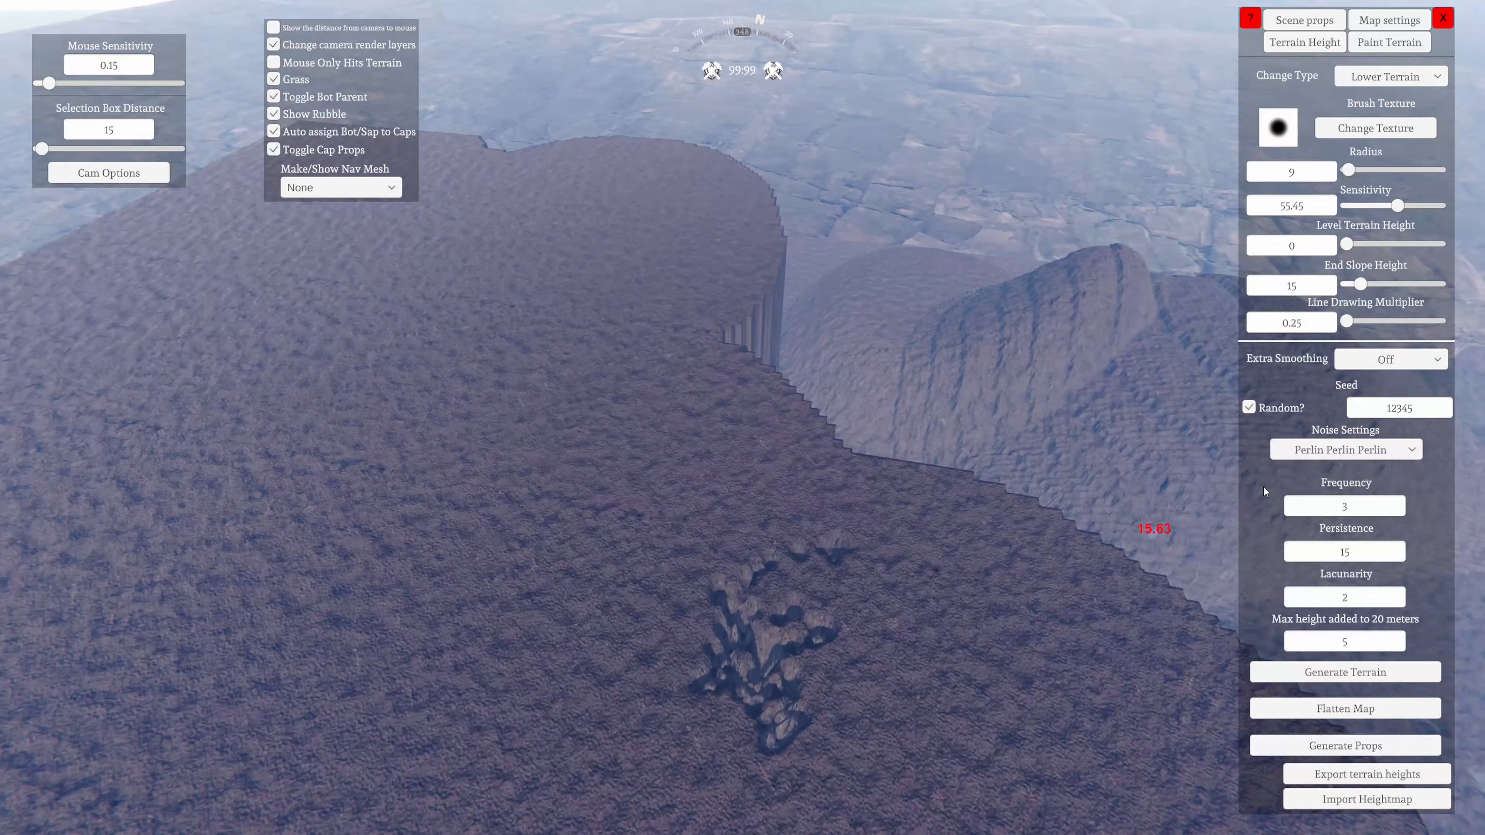
Increase the brush radius to 96 and lower large craters across the plateau top and its edge
{"action": "left_click", "coordinate": [1395, 82]}
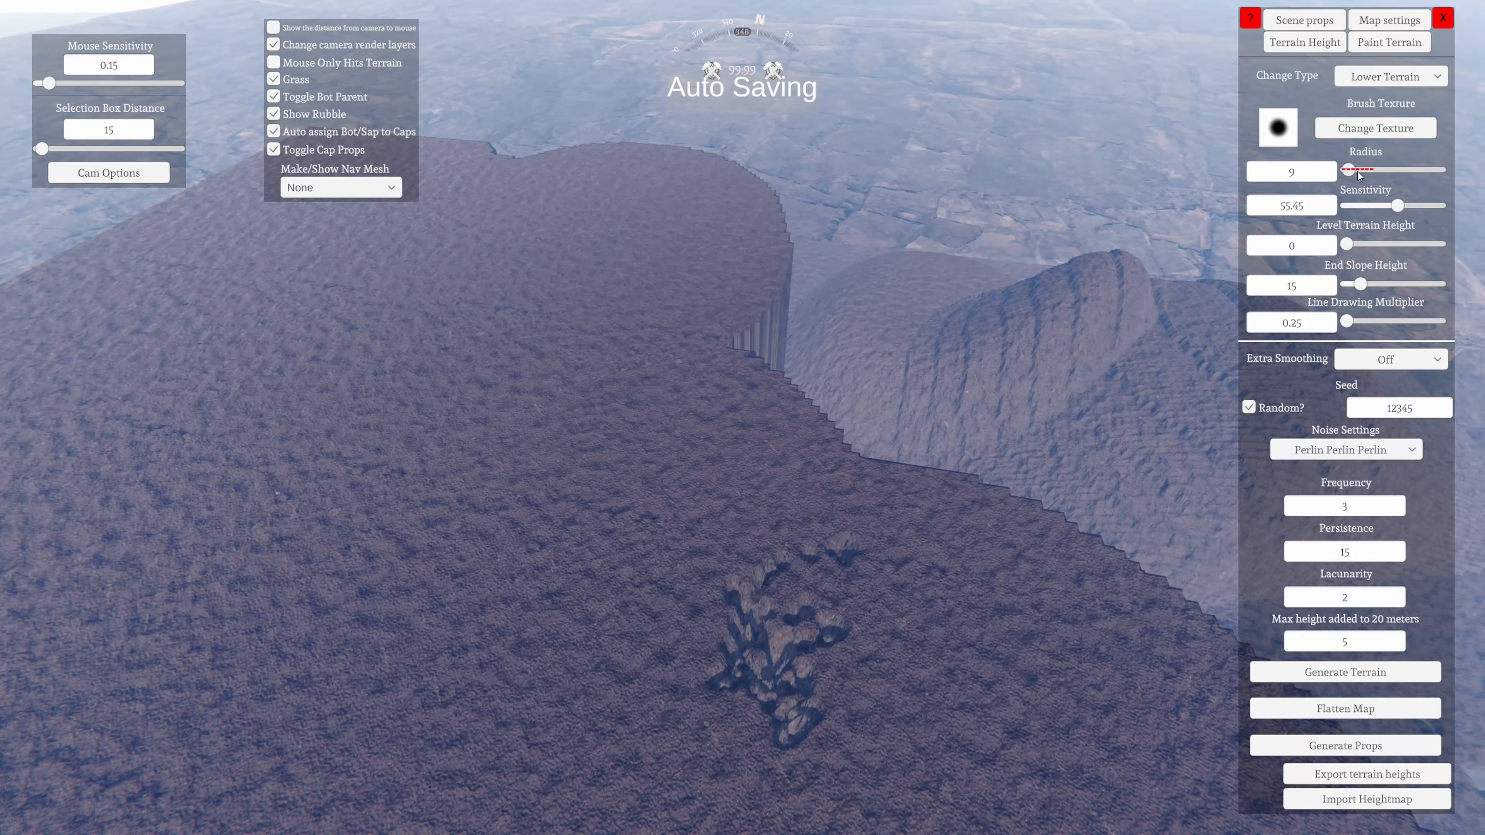
{"action": "key", "text": "s"}
{"action": "mouse_move", "coordinate": [848, 516]}
{"action": "left_mouse_down"}
{"action": "mouse_move", "coordinate": [663, 579]}
{"action": "mouse_move", "coordinate": [640, 654]}
{"action": "mouse_move", "coordinate": [433, 573]}
{"action": "left_mouse_up"}
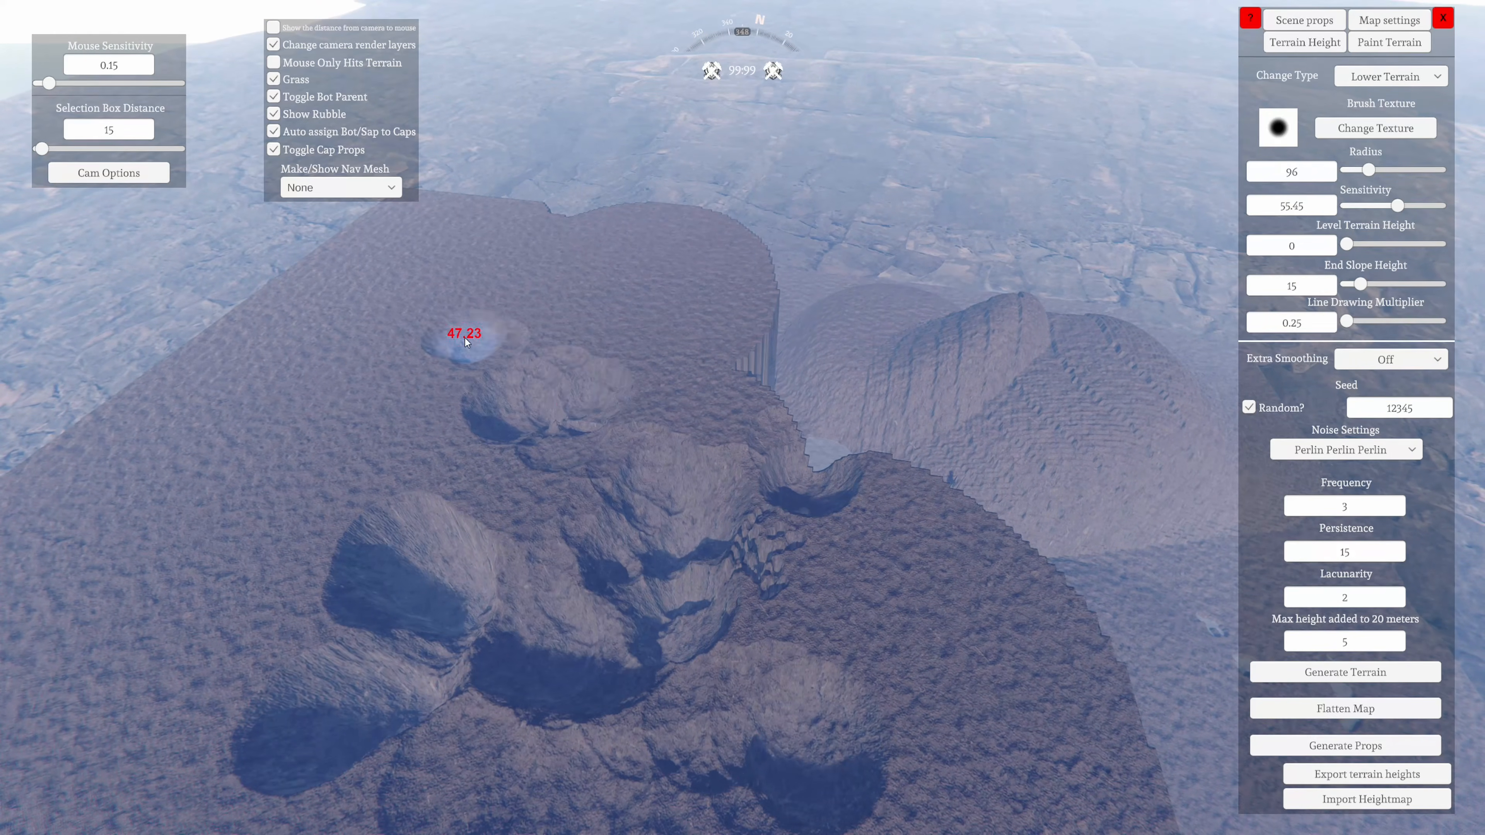
{"action": "left_click_drag", "start_coordinate": [425, 335], "coordinate": [413, 468]}
{"action": "mouse_move", "coordinate": [433, 509]}
{"action": "right_mouse_down"}
{"action": "mouse_move", "coordinate": [684, 594]}
{"action": "mouse_move", "coordinate": [1088, 540]}
{"action": "right_mouse_up"}
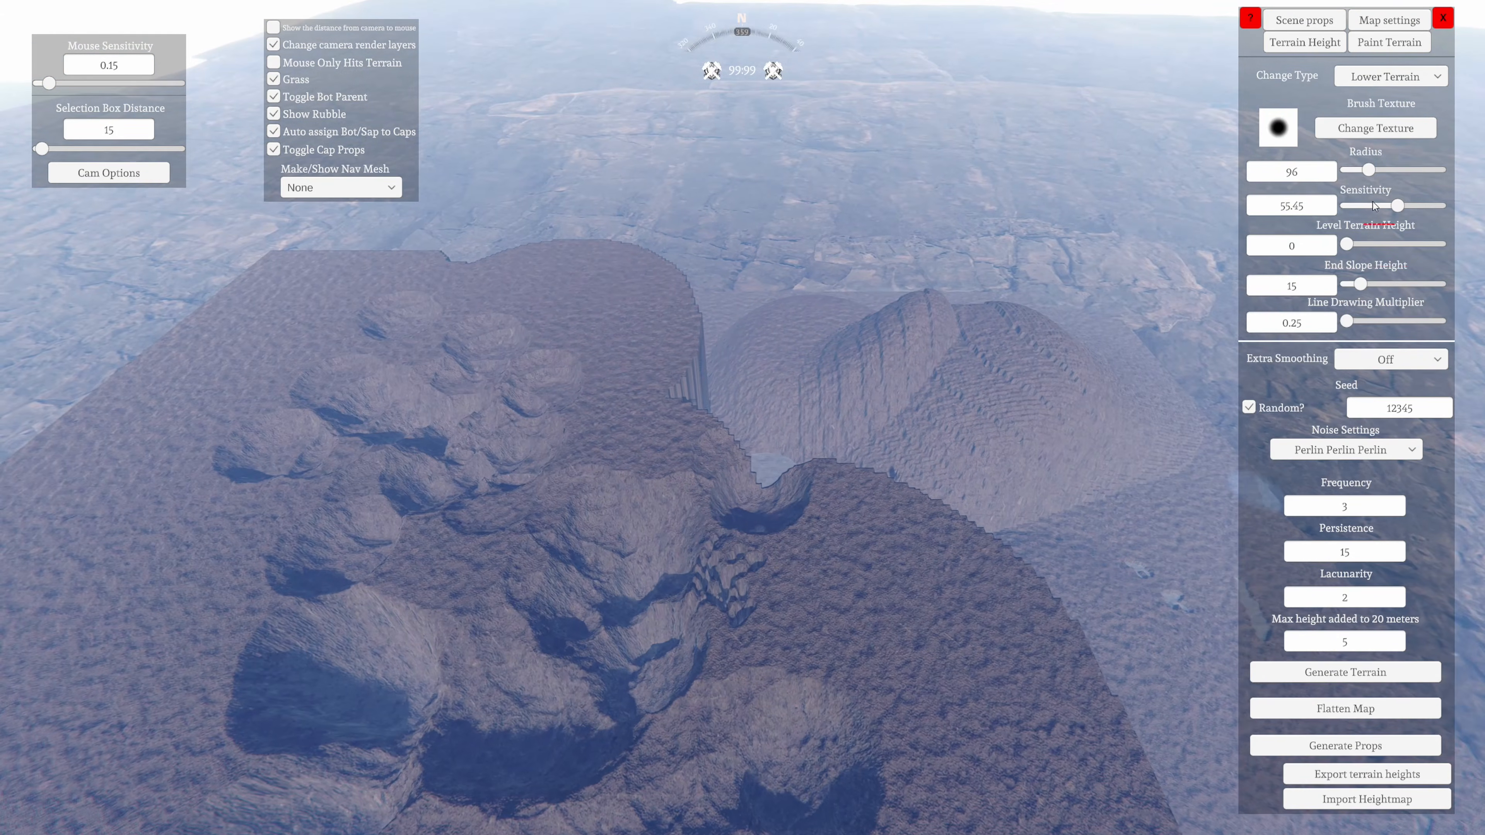
Change the brush type to Smooth Terrain and smooth the terraced slopes of the mounds with the 96-radius brush
{"action": "key", "text": "s"}
{"action": "right_click_drag", "start_coordinate": [1373, 206], "coordinate": [1105, 94]}
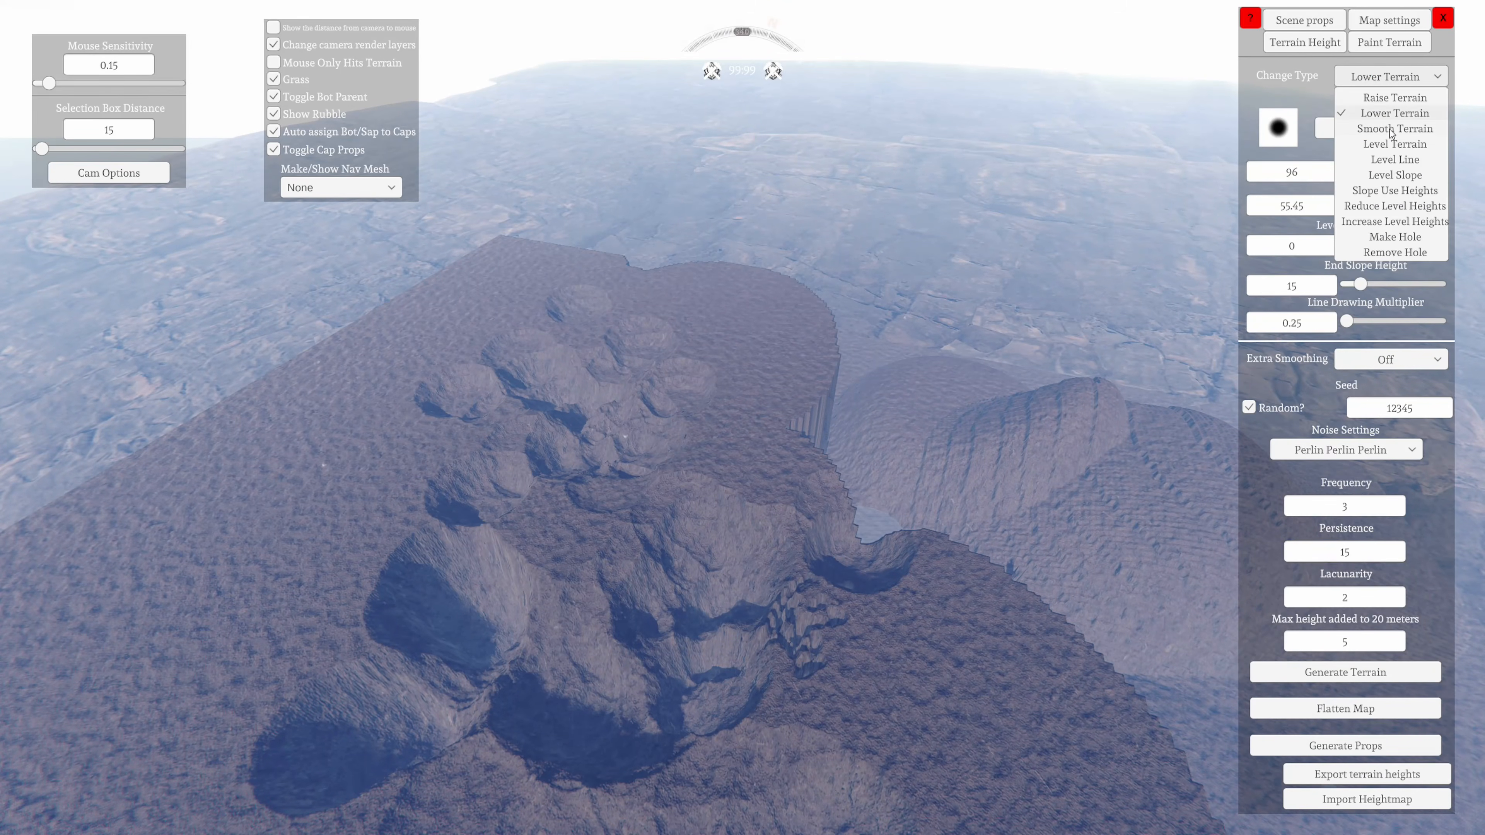
{"action": "left_click", "coordinate": [1394, 129]}
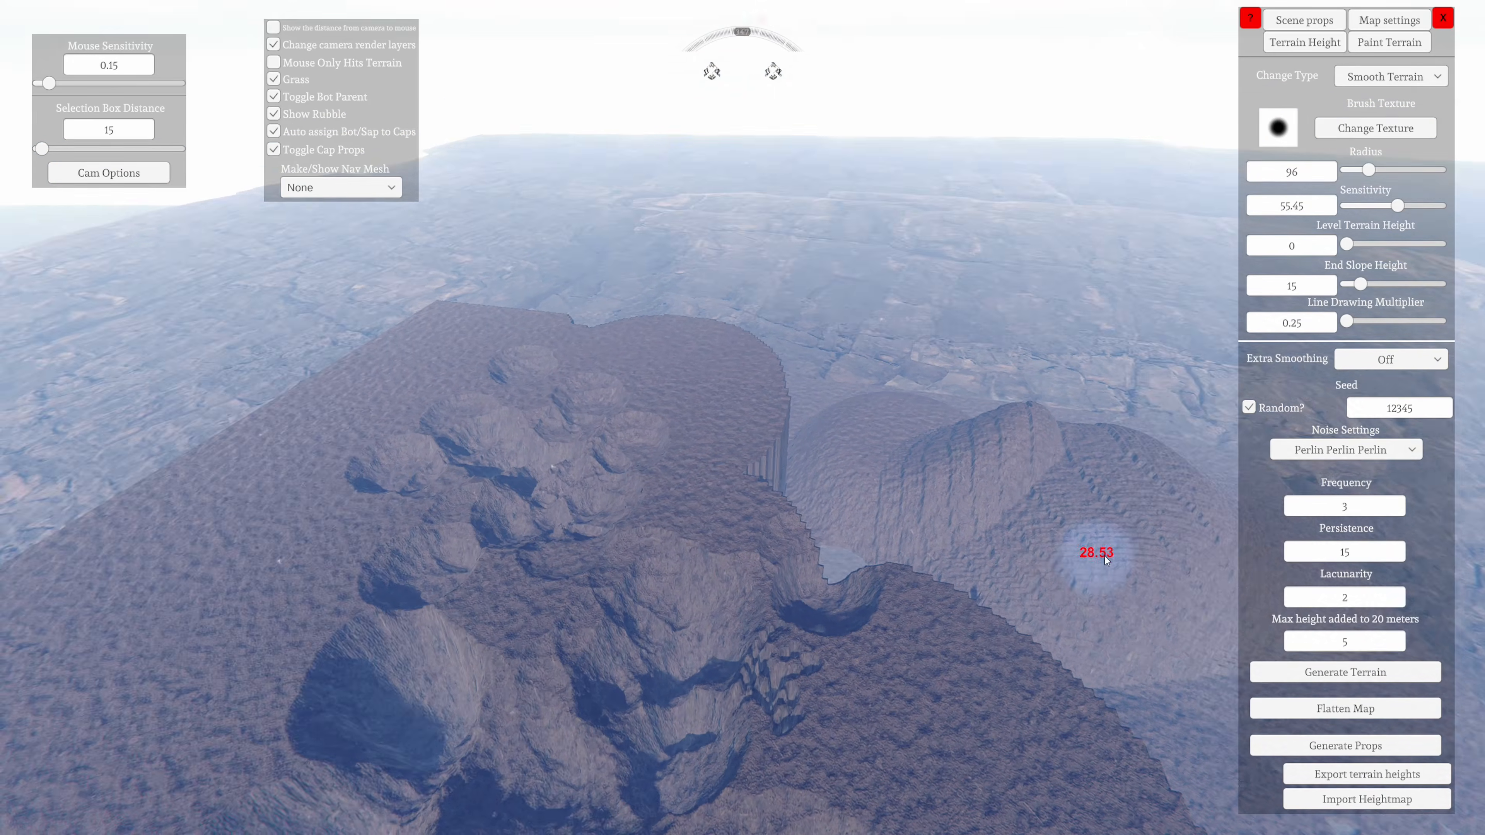
{"action": "key", "text": "w"}
{"action": "mouse_move", "coordinate": [775, 715]}
{"action": "right_mouse_down"}
{"action": "mouse_move", "coordinate": [524, 691]}
{"action": "mouse_move", "coordinate": [604, 673]}
{"action": "mouse_move", "coordinate": [577, 755]}
{"action": "mouse_move", "coordinate": [652, 738]}
{"action": "mouse_move", "coordinate": [772, 491]}
{"action": "mouse_move", "coordinate": [693, 484]}
{"action": "mouse_move", "coordinate": [951, 345]}
{"action": "mouse_move", "coordinate": [683, 401]}
{"action": "mouse_move", "coordinate": [686, 419]}
{"action": "right_mouse_up"}
{"action": "key", "text": "w"}
{"action": "key", "text": "s"}
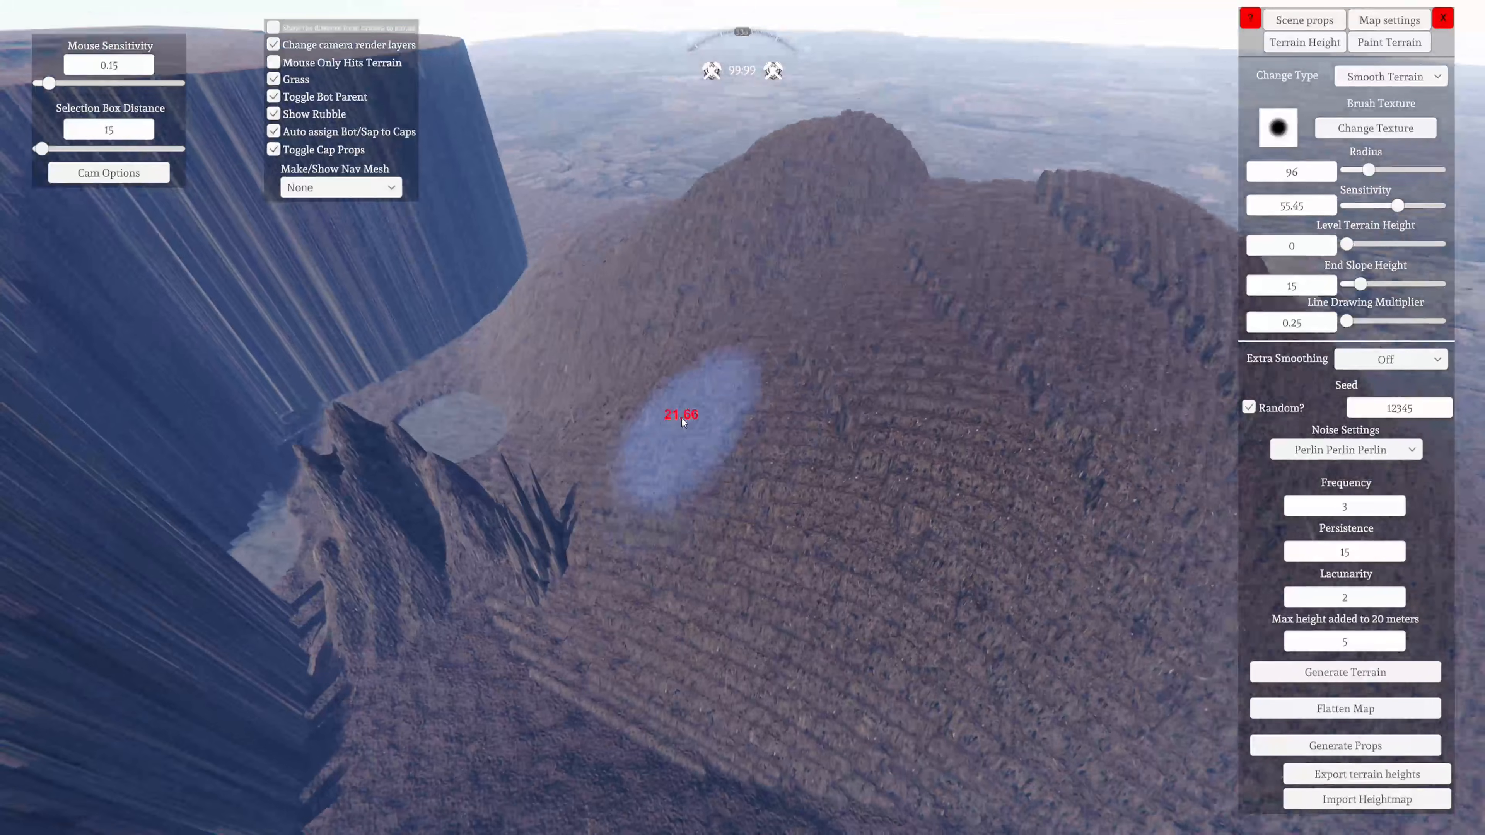
{"action": "key", "text": "w"}
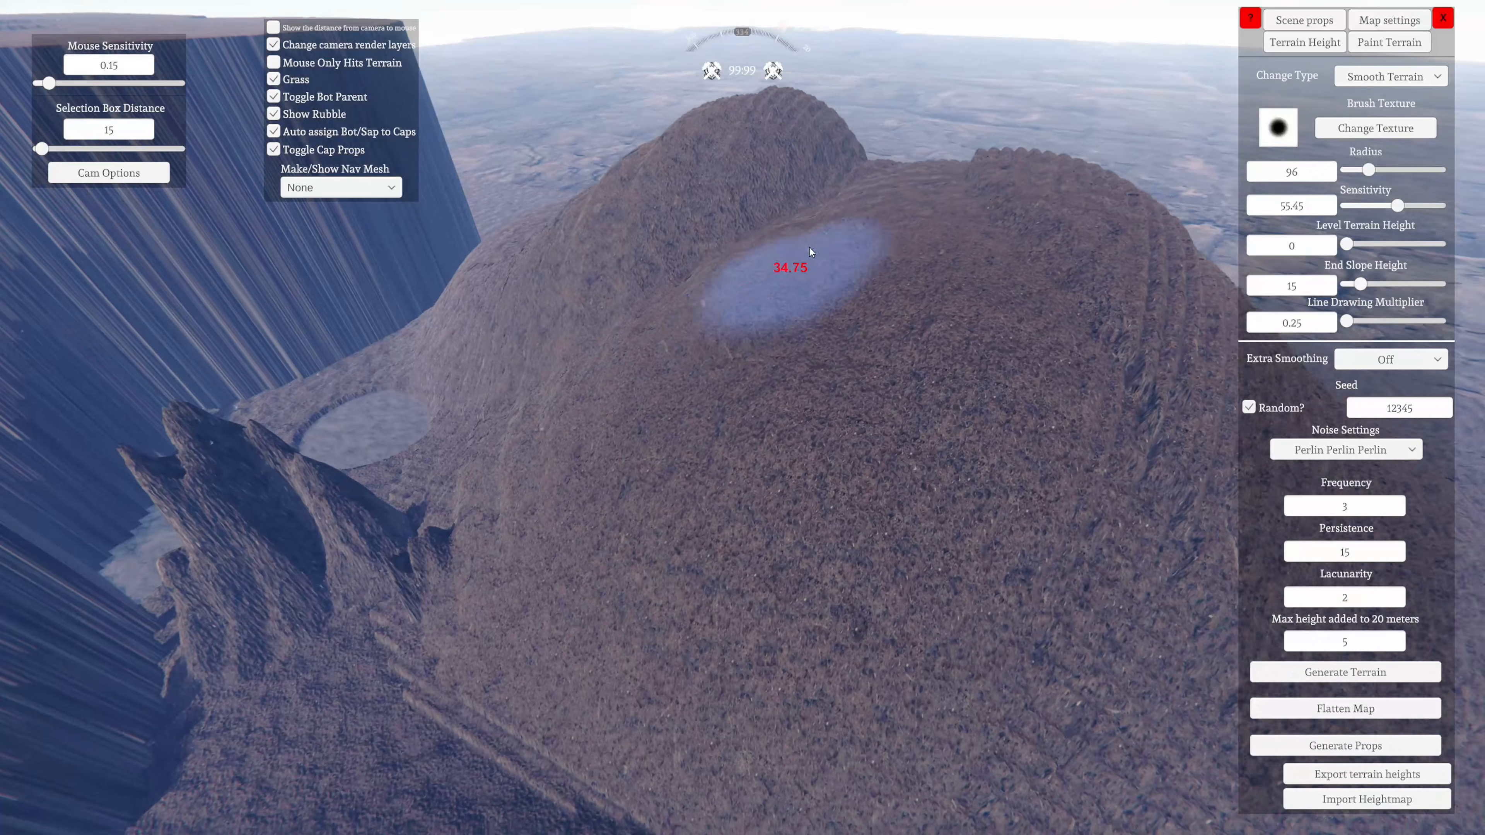
{"action": "key", "text": "d"}
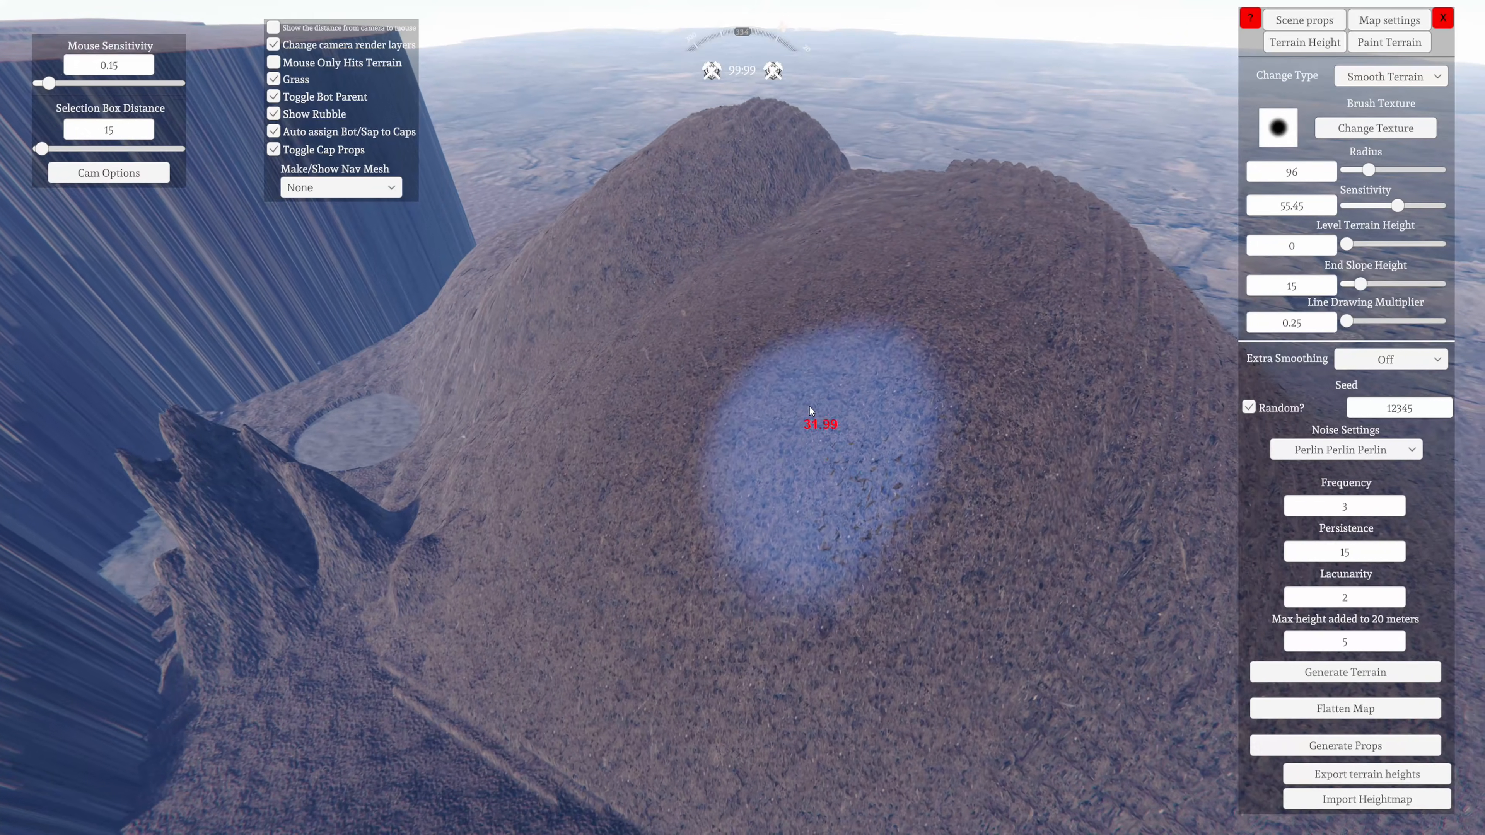
{"action": "right_click_drag", "start_coordinate": [948, 392], "coordinate": [532, 393]}
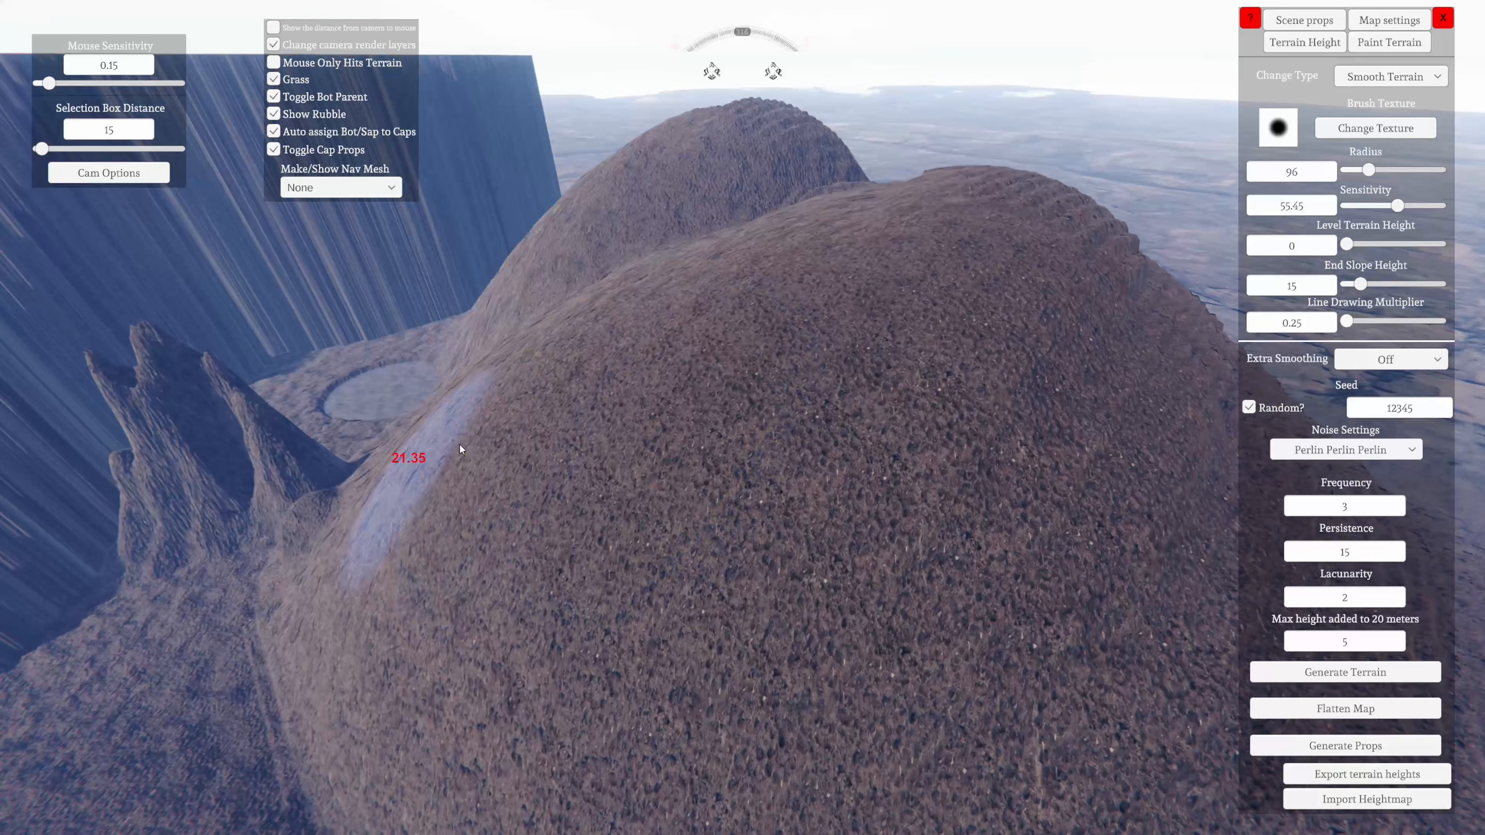
{"action": "key", "text": "a"}
{"action": "right_click_drag", "start_coordinate": [459, 449], "coordinate": [763, 375]}
Smooth the plateau's steep cliff face and upper rim with the 96-radius Smooth Terrain brush
{"action": "key", "text": "w"}
{"action": "key", "text": "s"}
{"action": "key", "text": "s"}
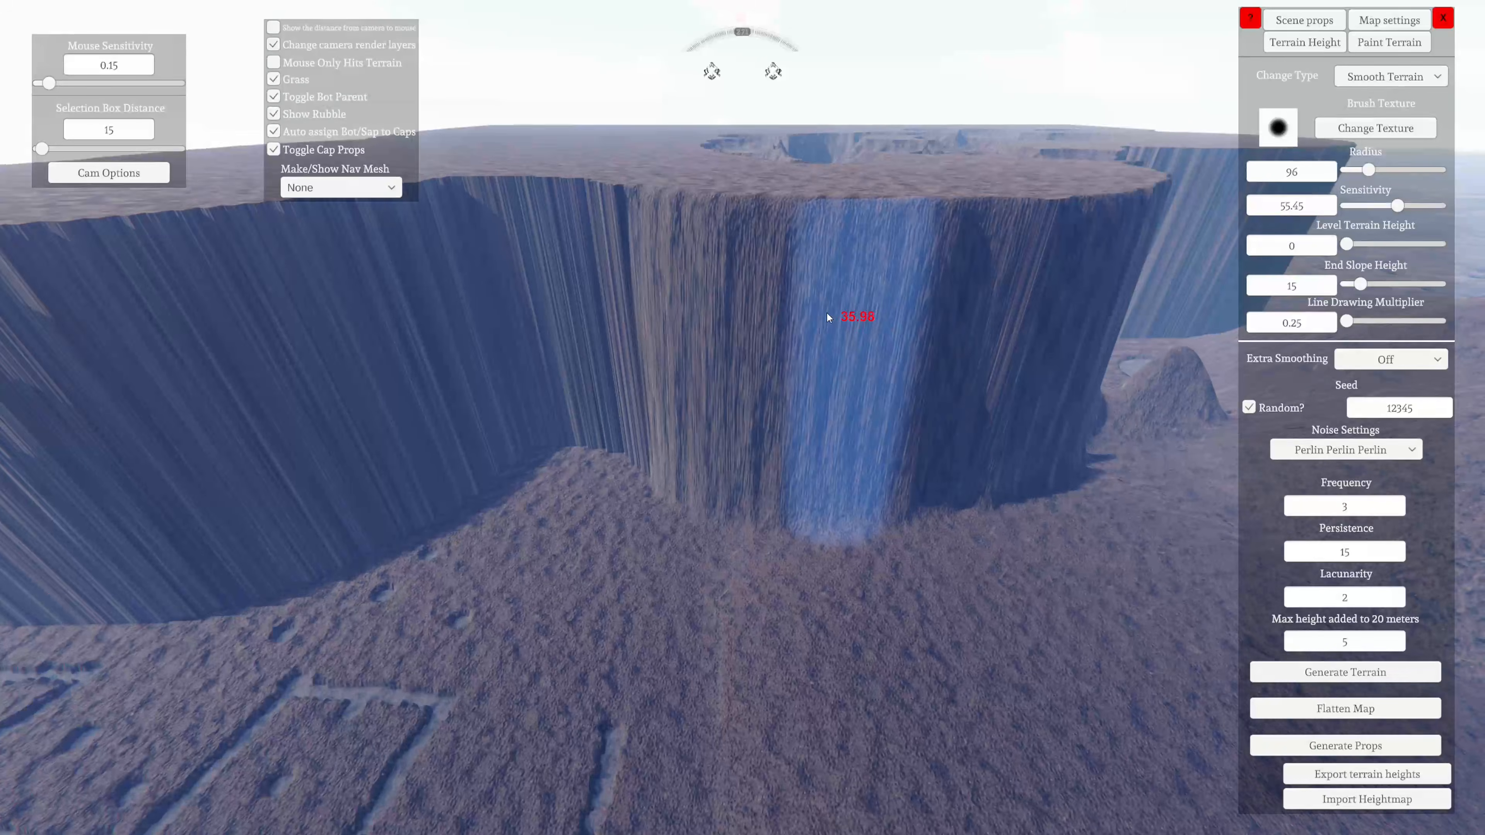
{"action": "key", "text": "w"}
{"action": "right_click_drag", "start_coordinate": [681, 251], "coordinate": [640, 420]}
{"action": "key", "text": "w"}
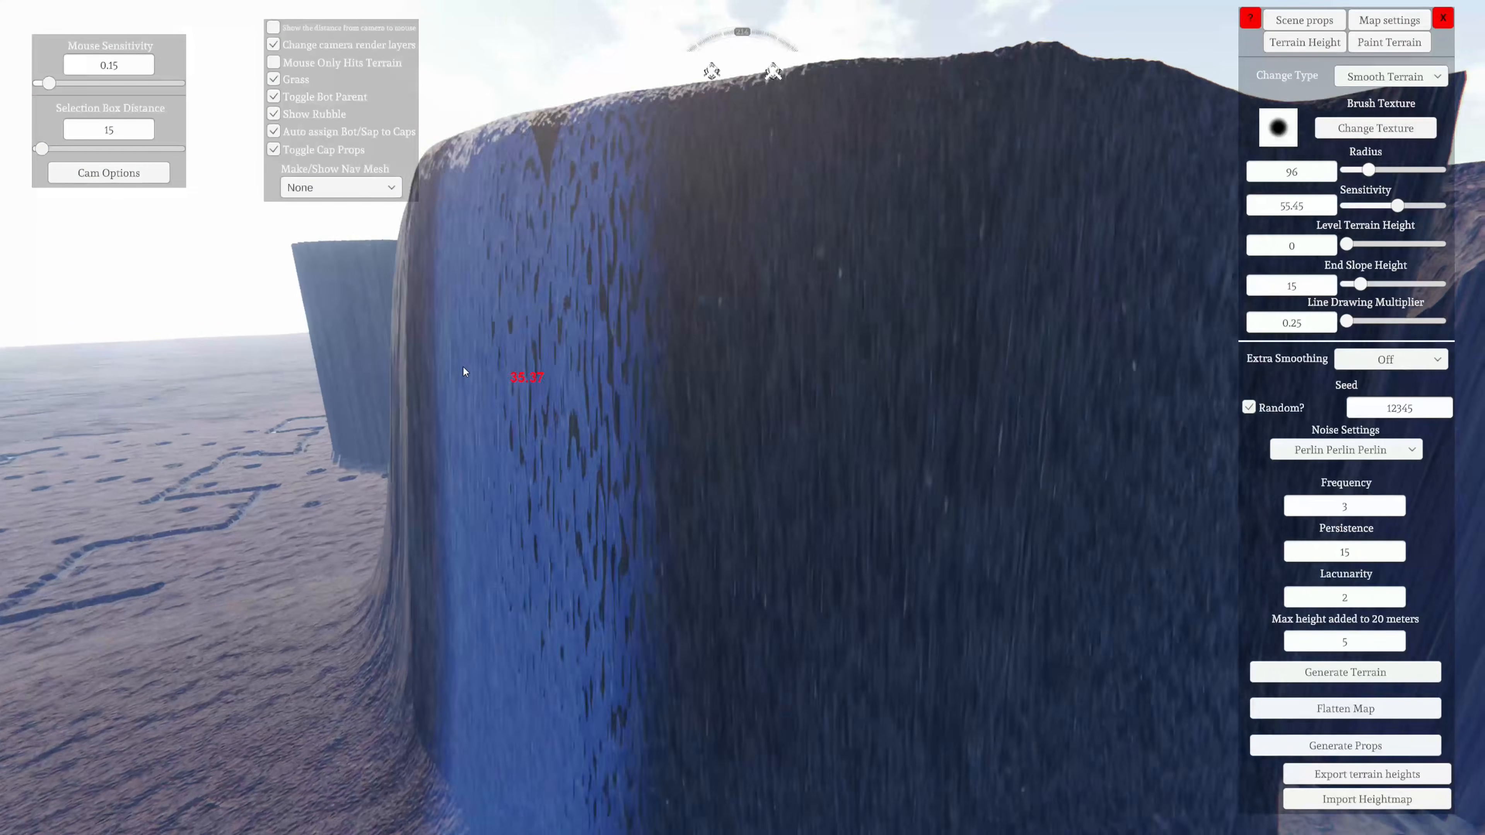
{"action": "key", "text": "a"}
{"action": "right_click_drag", "start_coordinate": [514, 424], "coordinate": [905, 522]}
{"action": "key", "text": "s"}
{"action": "key", "text": "w"}
Change the brush type to Make Hole and set the brush radius to 14 over the cratered ground
{"action": "key", "text": "w"}
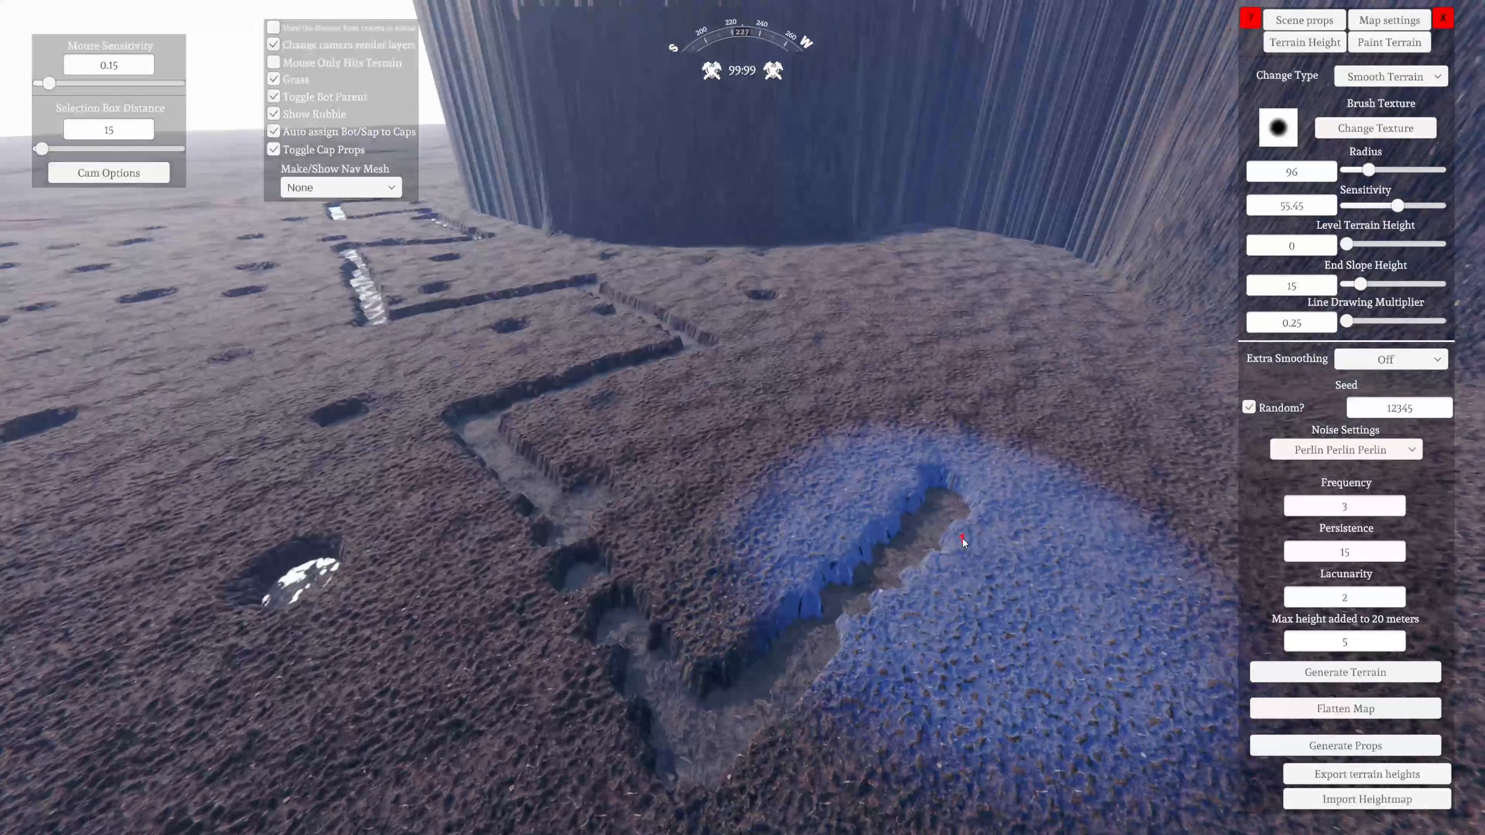
{"action": "key", "text": "a"}
{"action": "mouse_move", "coordinate": [669, 644]}
{"action": "right_mouse_down"}
{"action": "mouse_move", "coordinate": [680, 539]}
{"action": "mouse_move", "coordinate": [772, 530]}
{"action": "mouse_move", "coordinate": [170, 568]}
{"action": "mouse_move", "coordinate": [88, 529]}
{"action": "mouse_move", "coordinate": [465, 560]}
{"action": "mouse_move", "coordinate": [298, 571]}
{"action": "mouse_move", "coordinate": [788, 597]}
{"action": "mouse_move", "coordinate": [539, 579]}
{"action": "mouse_move", "coordinate": [392, 669]}
{"action": "mouse_move", "coordinate": [75, 449]}
{"action": "right_mouse_up"}
{"action": "key", "text": "w"}
{"action": "key", "text": "w"}
{"action": "key", "text": "w"}
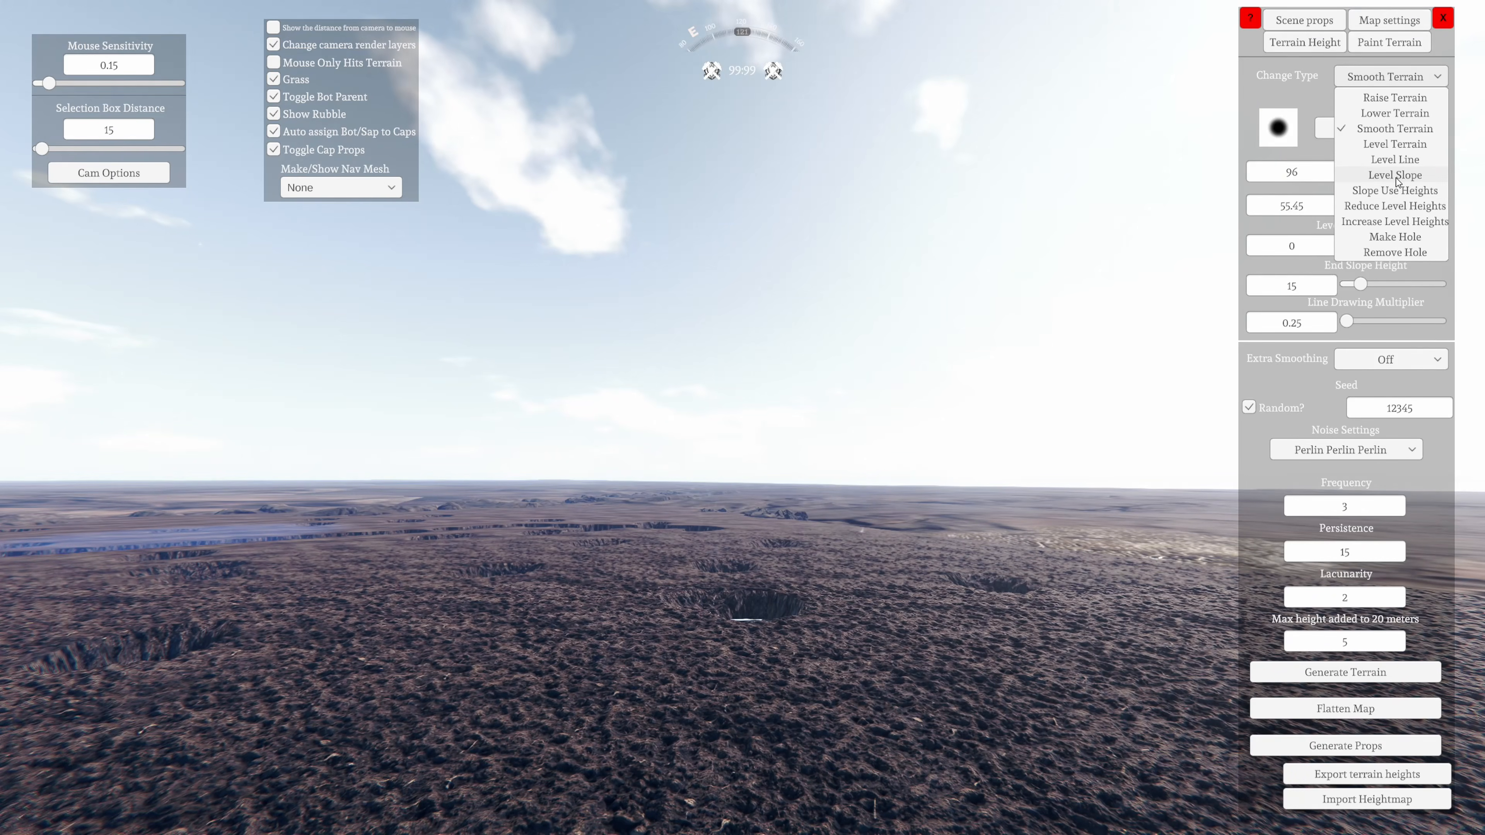
{"action": "left_click", "coordinate": [1401, 239]}
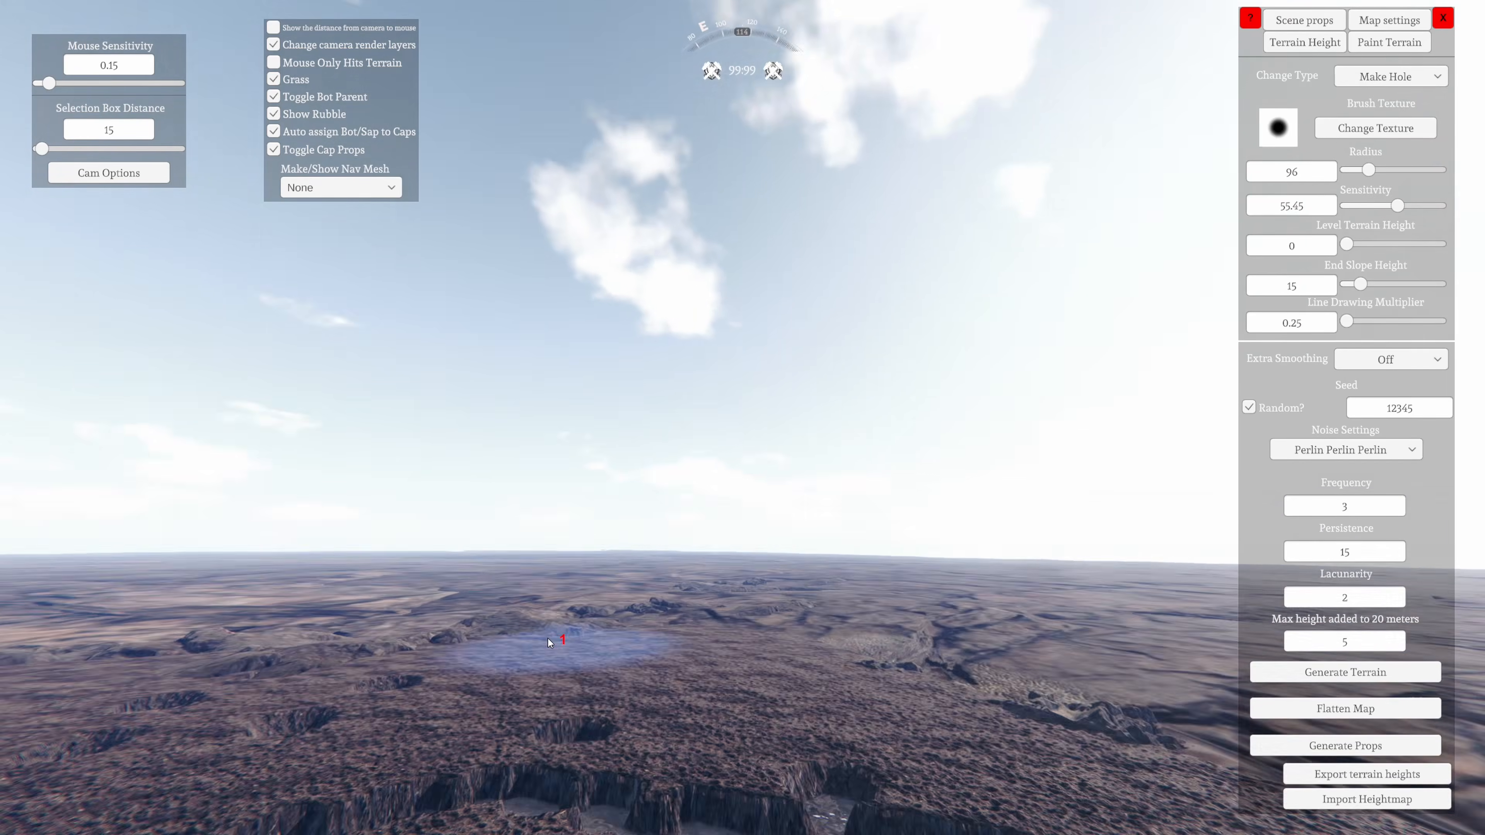
{"action": "key", "text": "w"}
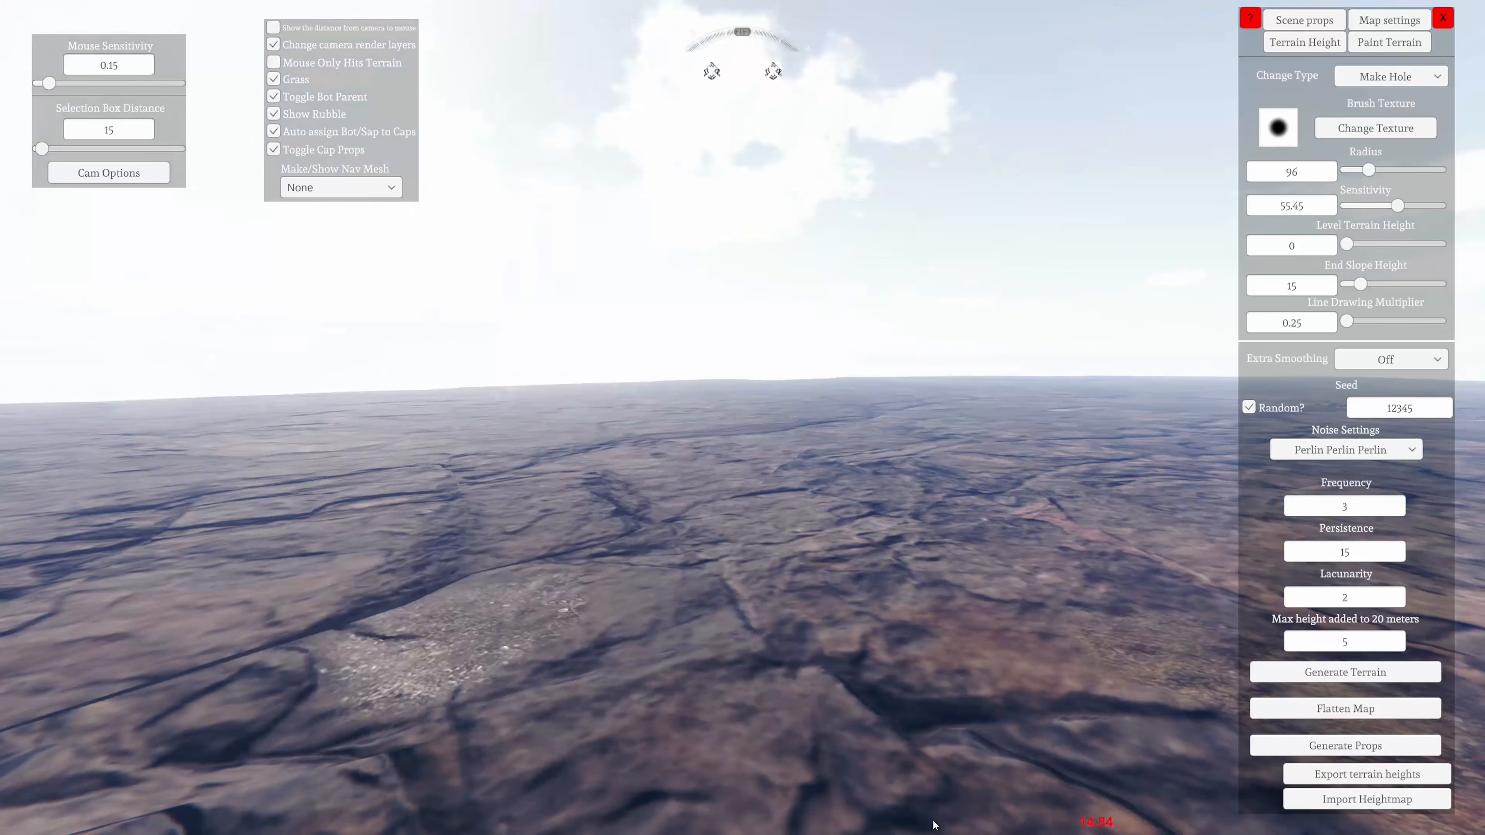
{"action": "key", "text": "w"}
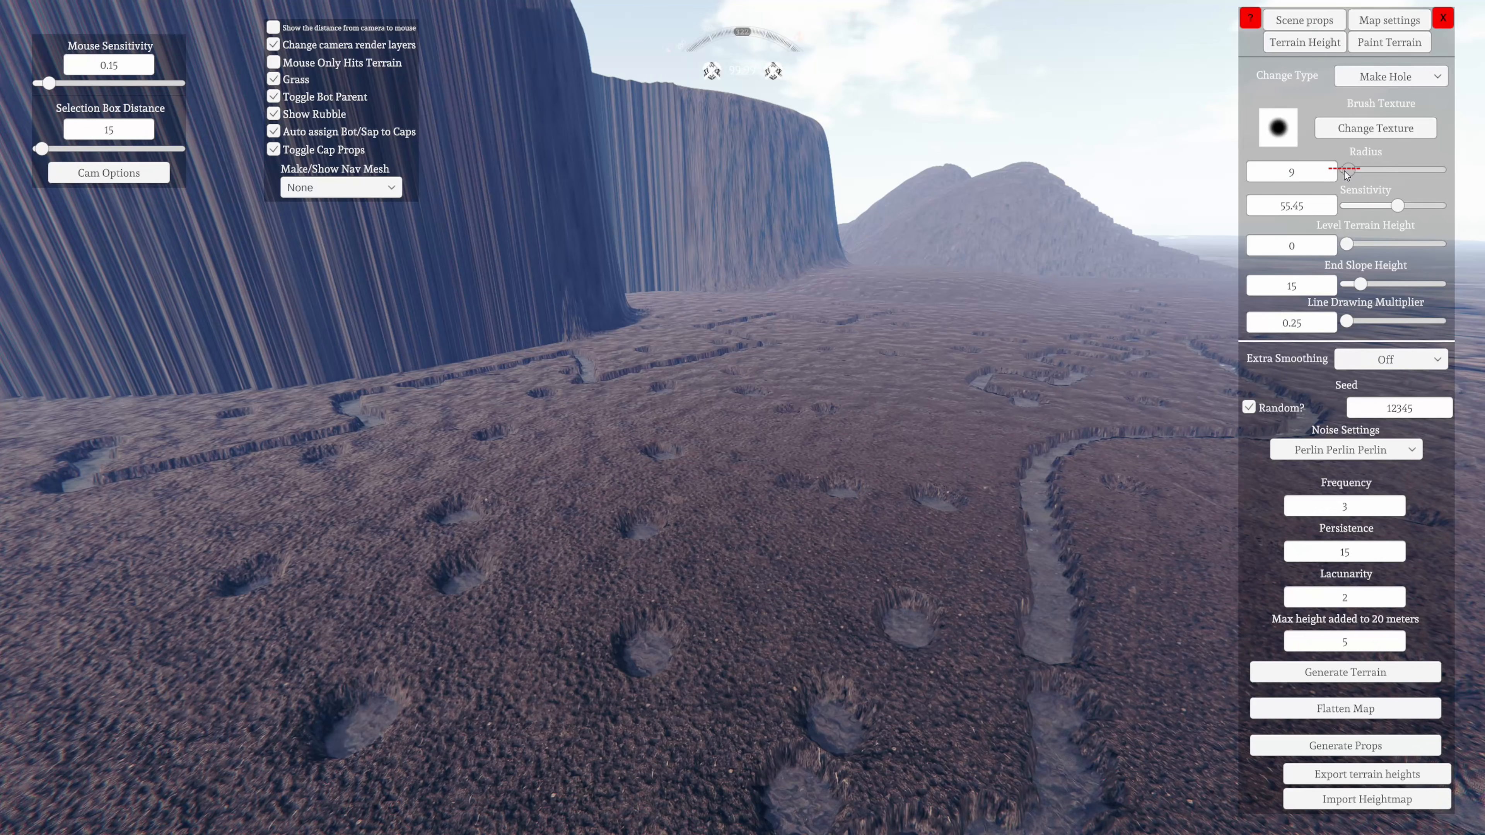
{"action": "key", "text": "w"}
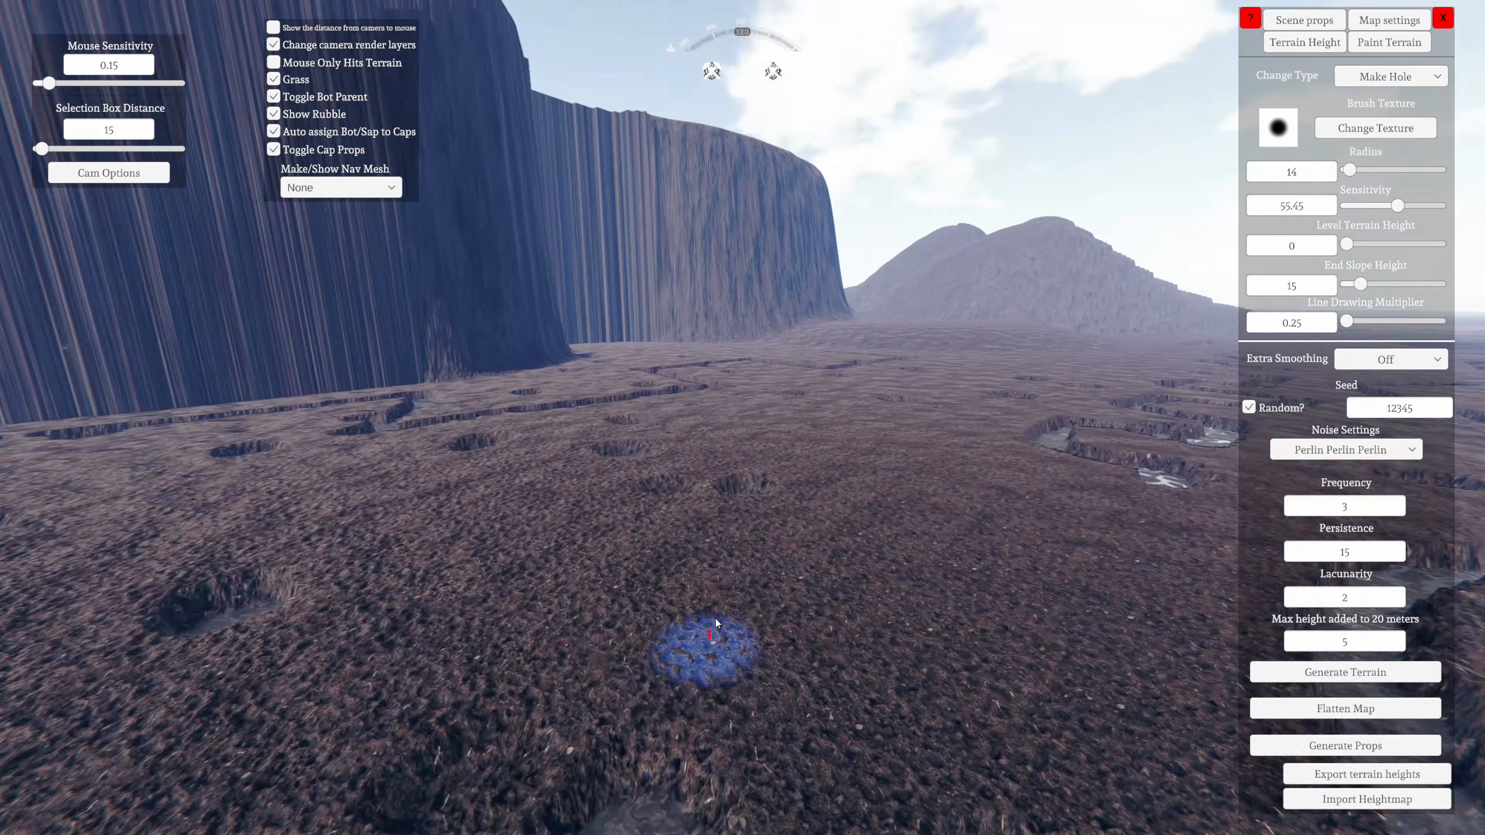
{"action": "key", "text": "s"}
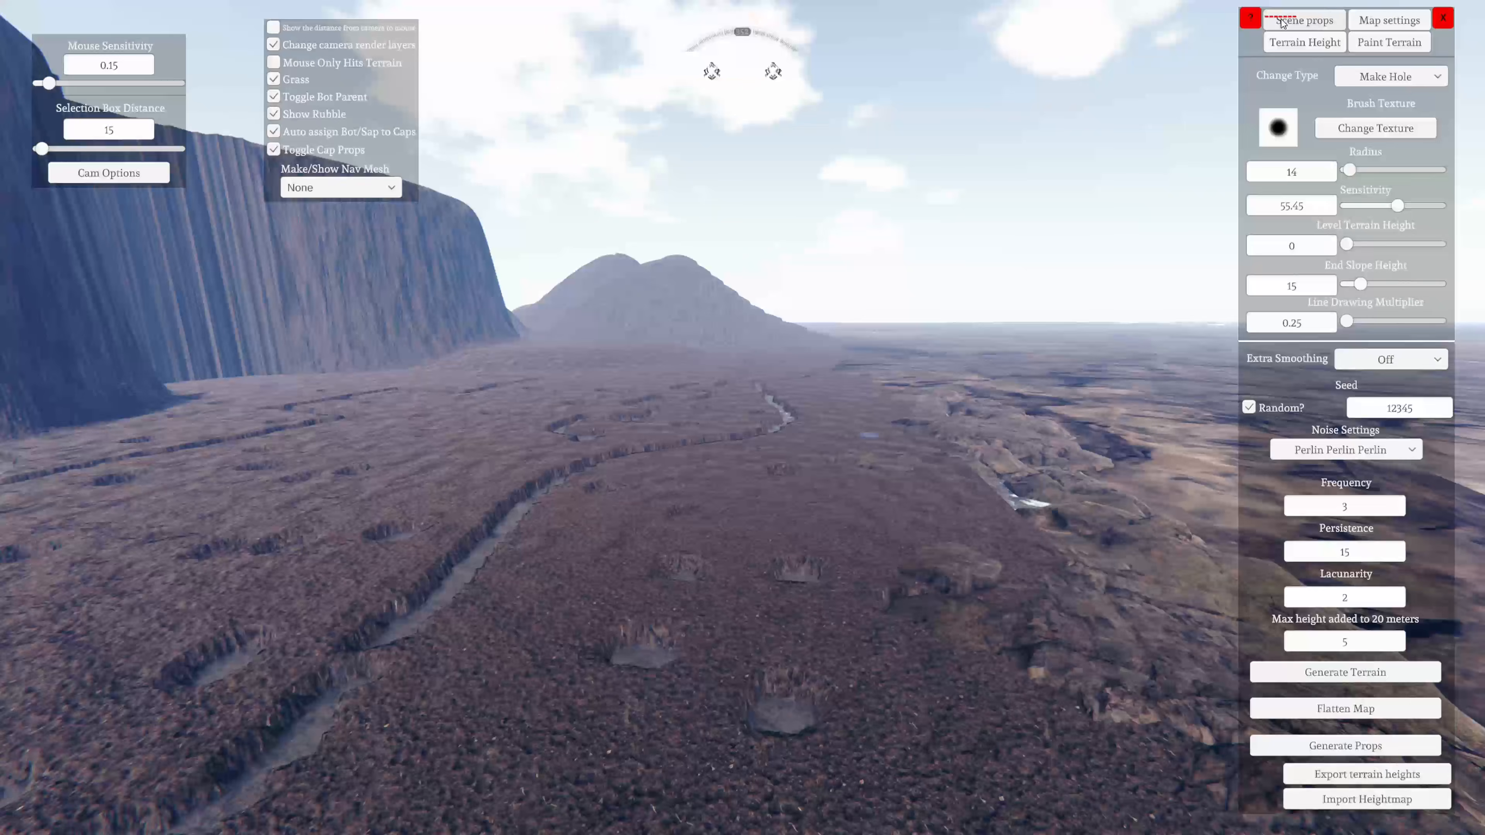
Open the scene props settings
{"action": "left_click", "coordinate": [1282, 22]}
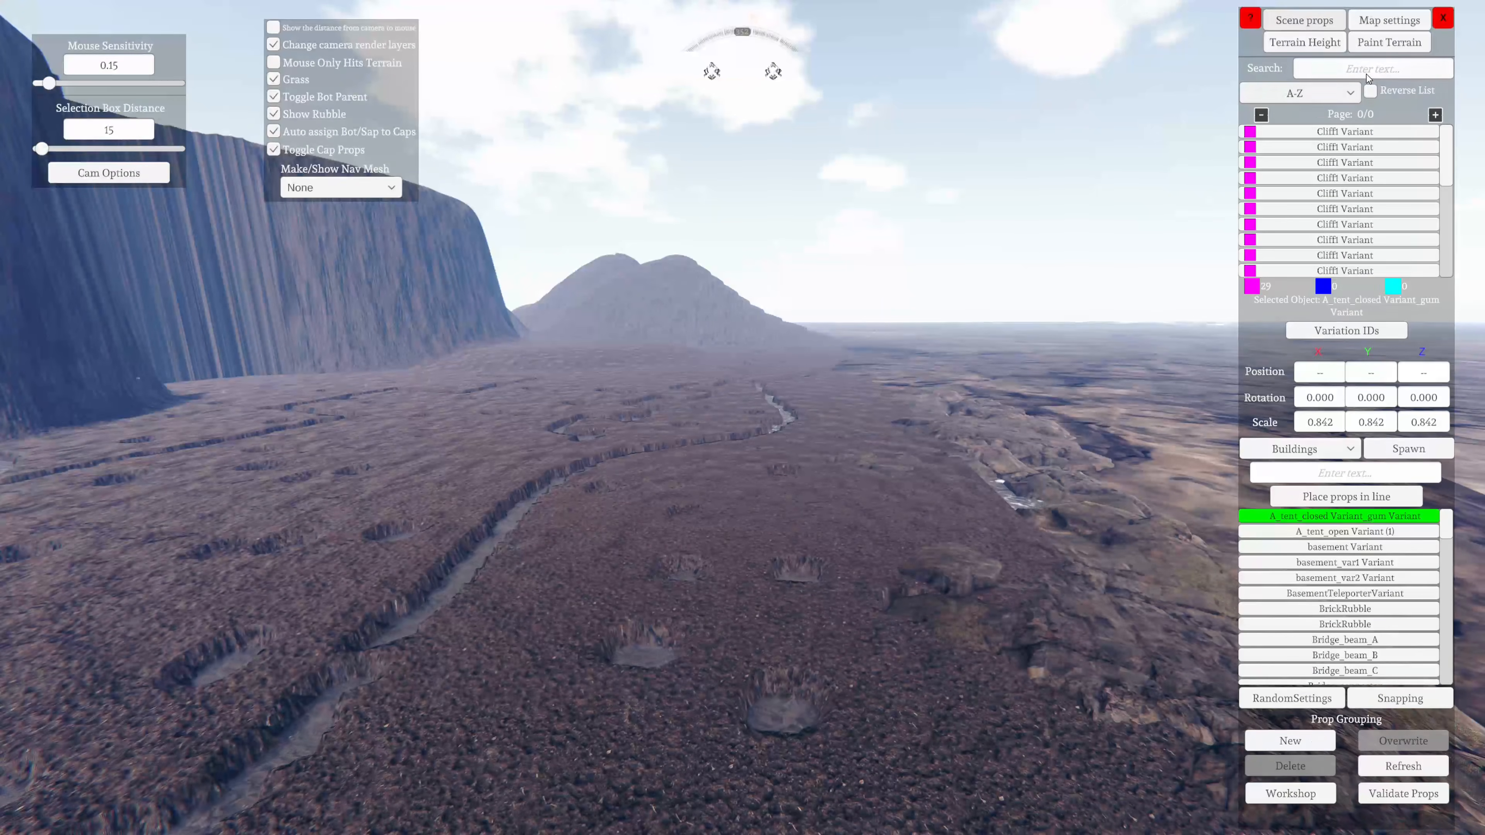
Search the placed scene props for "water"
{"action": "left_click", "coordinate": [1376, 65]}
{"action": "type", "text": "wat"}
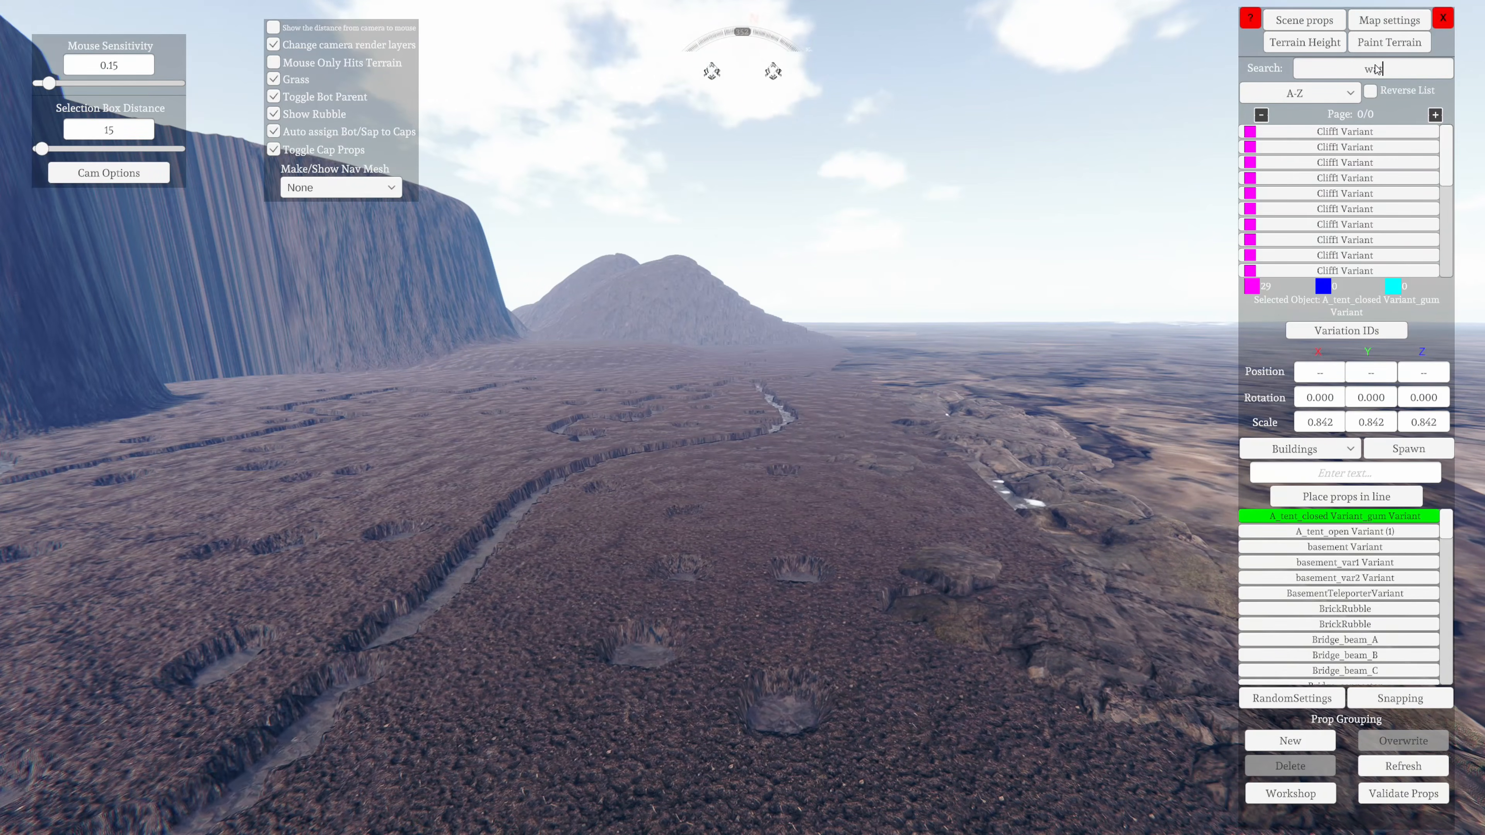
{"action": "type", "text": "er"}
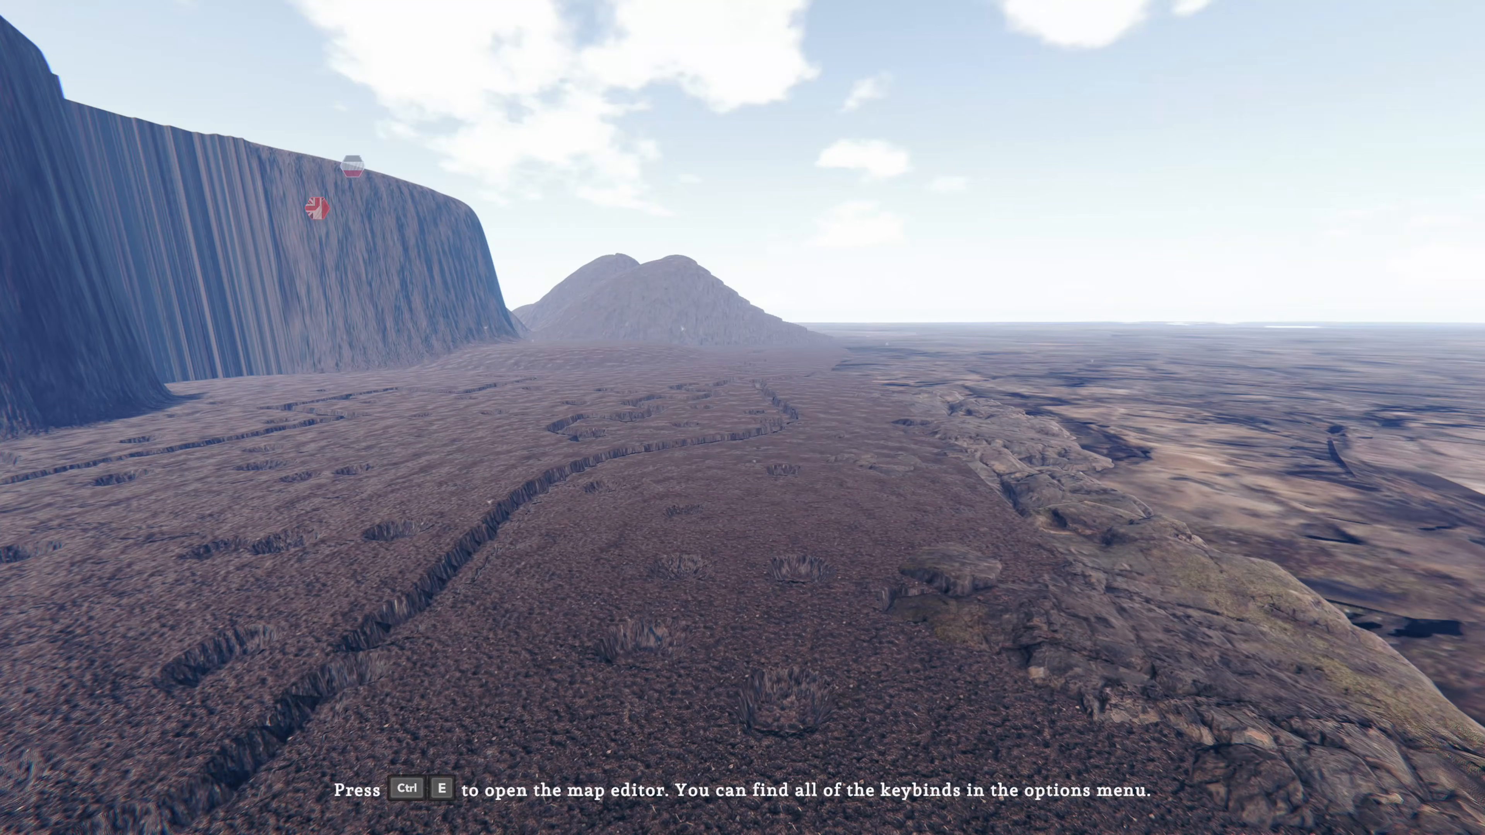
{"action": "key", "text": "ctrl+e"}
{"action": "key", "text": "w"}
{"action": "right_click_drag", "start_coordinate": [743, 423], "coordinate": [721, 560]}
Return to the terrain height settings and cut a hole through the trench's steep end wall using Make Hole with radius 8
{"action": "left_click", "coordinate": [1369, 22]}
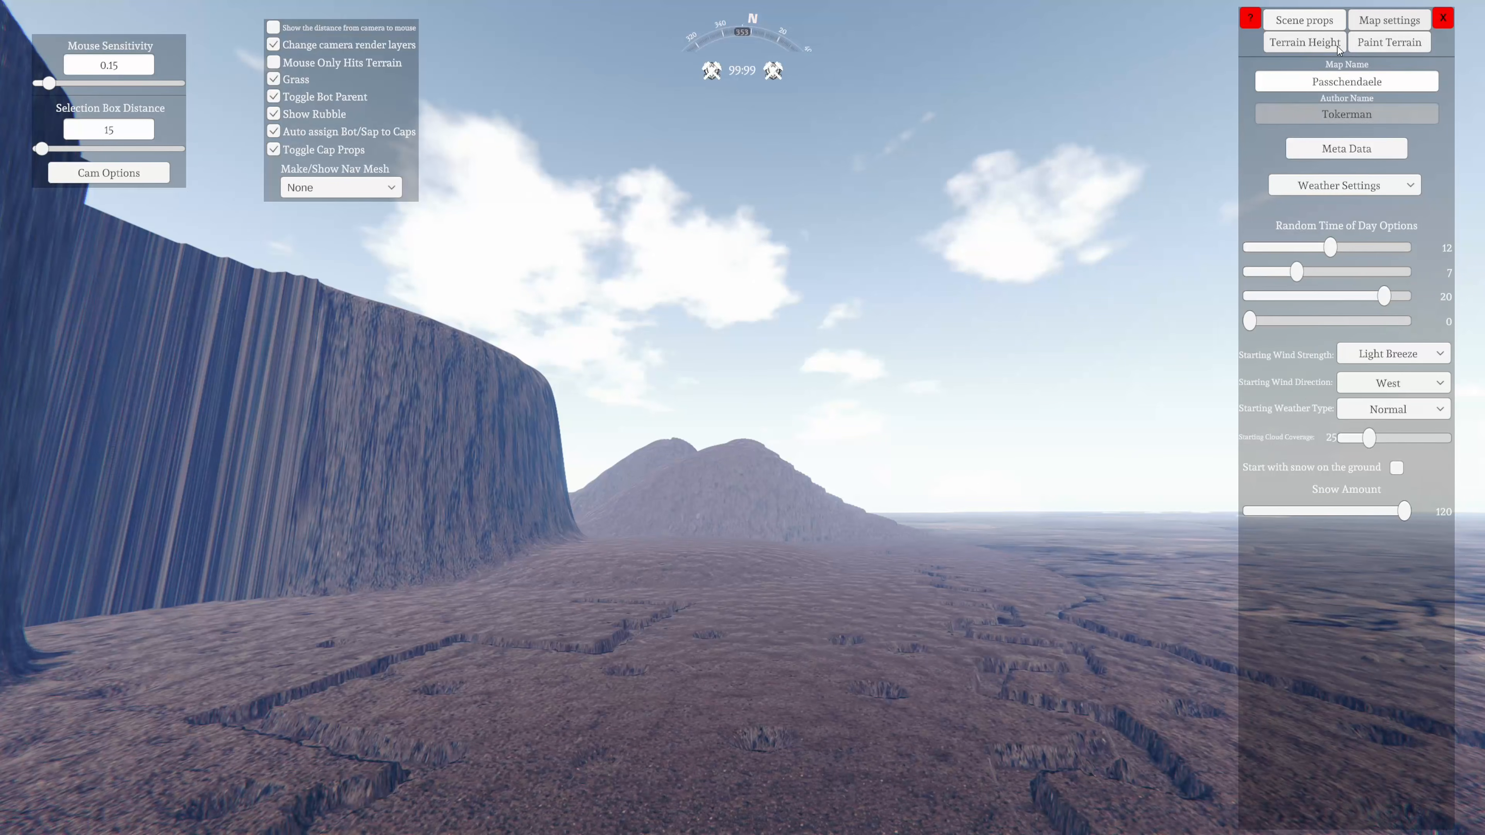
{"action": "left_click", "coordinate": [1317, 43]}
{"action": "key", "text": "w"}
{"action": "mouse_move", "coordinate": [1011, 439]}
{"action": "right_mouse_down"}
{"action": "mouse_move", "coordinate": [891, 519]}
{"action": "mouse_move", "coordinate": [752, 660]}
{"action": "mouse_move", "coordinate": [830, 620]}
{"action": "mouse_move", "coordinate": [663, 816]}
{"action": "mouse_move", "coordinate": [573, 805]}
{"action": "mouse_move", "coordinate": [717, 605]}
{"action": "mouse_move", "coordinate": [597, 654]}
{"action": "mouse_move", "coordinate": [766, 618]}
{"action": "mouse_move", "coordinate": [664, 531]}
{"action": "mouse_move", "coordinate": [869, 557]}
{"action": "mouse_move", "coordinate": [679, 610]}
{"action": "mouse_move", "coordinate": [706, 689]}
{"action": "mouse_move", "coordinate": [703, 774]}
{"action": "mouse_move", "coordinate": [868, 591]}
{"action": "mouse_move", "coordinate": [556, 427]}
{"action": "right_mouse_up"}
{"action": "key", "text": "a"}
{"action": "key", "text": "w"}
{"action": "mouse_move", "coordinate": [521, 508]}
{"action": "right_mouse_down"}
{"action": "mouse_move", "coordinate": [293, 726]}
{"action": "mouse_move", "coordinate": [585, 711]}
{"action": "mouse_move", "coordinate": [169, 696]}
{"action": "mouse_move", "coordinate": [420, 585]}
{"action": "right_mouse_up"}
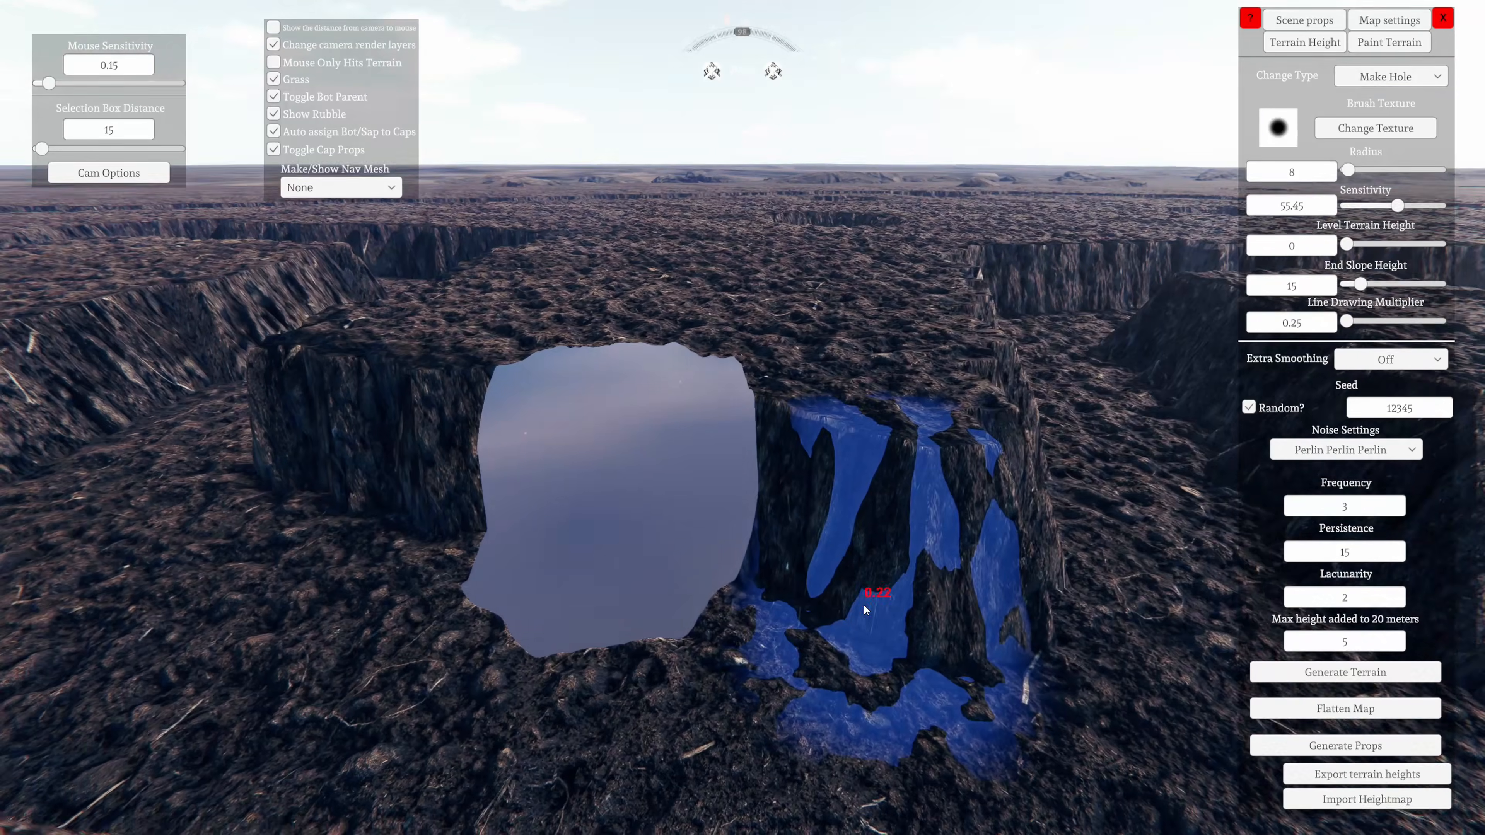
{"action": "key", "text": "w"}
{"action": "mouse_move", "coordinate": [866, 610]}
{"action": "right_mouse_down"}
{"action": "mouse_move", "coordinate": [686, 693]}
{"action": "mouse_move", "coordinate": [448, 629]}
{"action": "right_mouse_up"}
{"action": "key", "text": "s"}
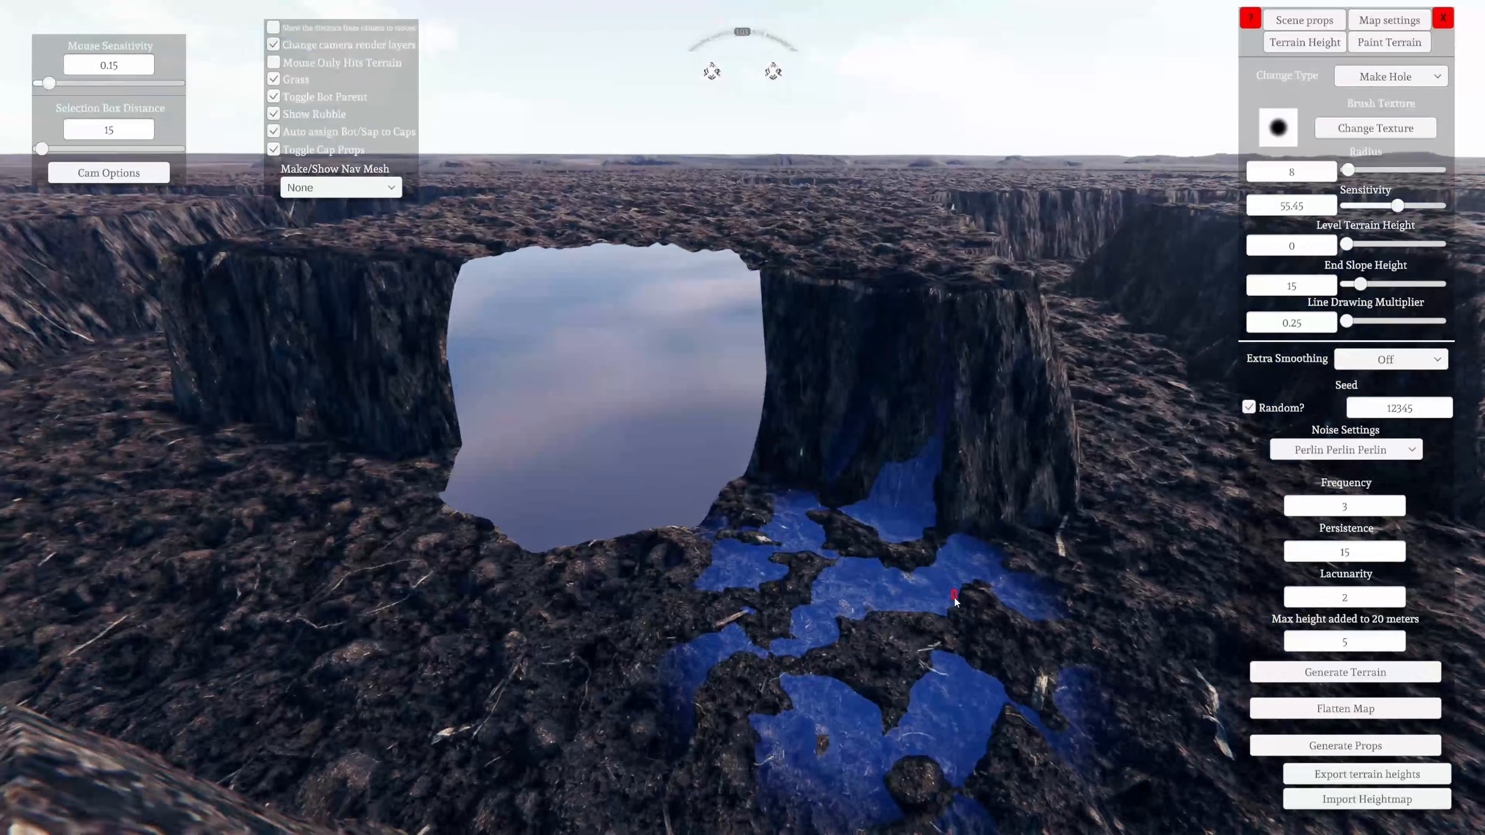
Change the brush type to Remove Hole and fill the hole in the trench wall with the 8-radius brush
{"action": "key", "text": "w"}
{"action": "mouse_move", "coordinate": [959, 601]}
{"action": "right_mouse_down"}
{"action": "mouse_move", "coordinate": [960, 513]}
{"action": "mouse_move", "coordinate": [959, 632]}
{"action": "mouse_move", "coordinate": [547, 648]}
{"action": "mouse_move", "coordinate": [1060, 597]}
{"action": "mouse_move", "coordinate": [925, 607]}
{"action": "mouse_move", "coordinate": [686, 540]}
{"action": "mouse_move", "coordinate": [98, 459]}
{"action": "mouse_move", "coordinate": [467, 472]}
{"action": "mouse_move", "coordinate": [835, 445]}
{"action": "mouse_move", "coordinate": [835, 586]}
{"action": "mouse_move", "coordinate": [820, 561]}
{"action": "right_mouse_up"}
{"action": "key", "text": "s"}
{"action": "key", "text": "w"}
{"action": "key", "text": "s"}
{"action": "key", "text": "w"}
{"action": "key", "text": "s"}
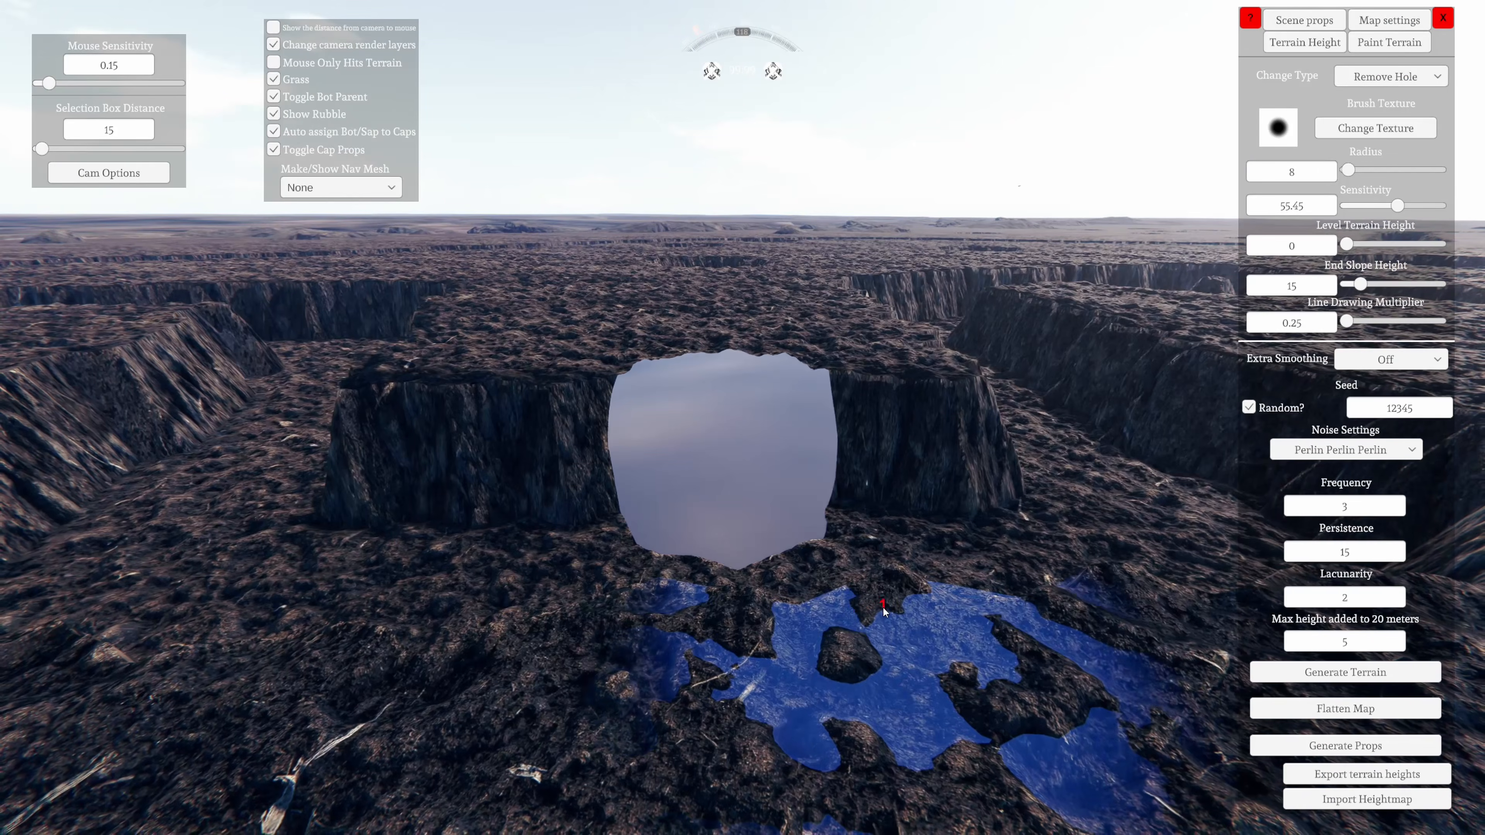
{"action": "left_click_drag", "start_coordinate": [884, 613], "coordinate": [859, 558]}
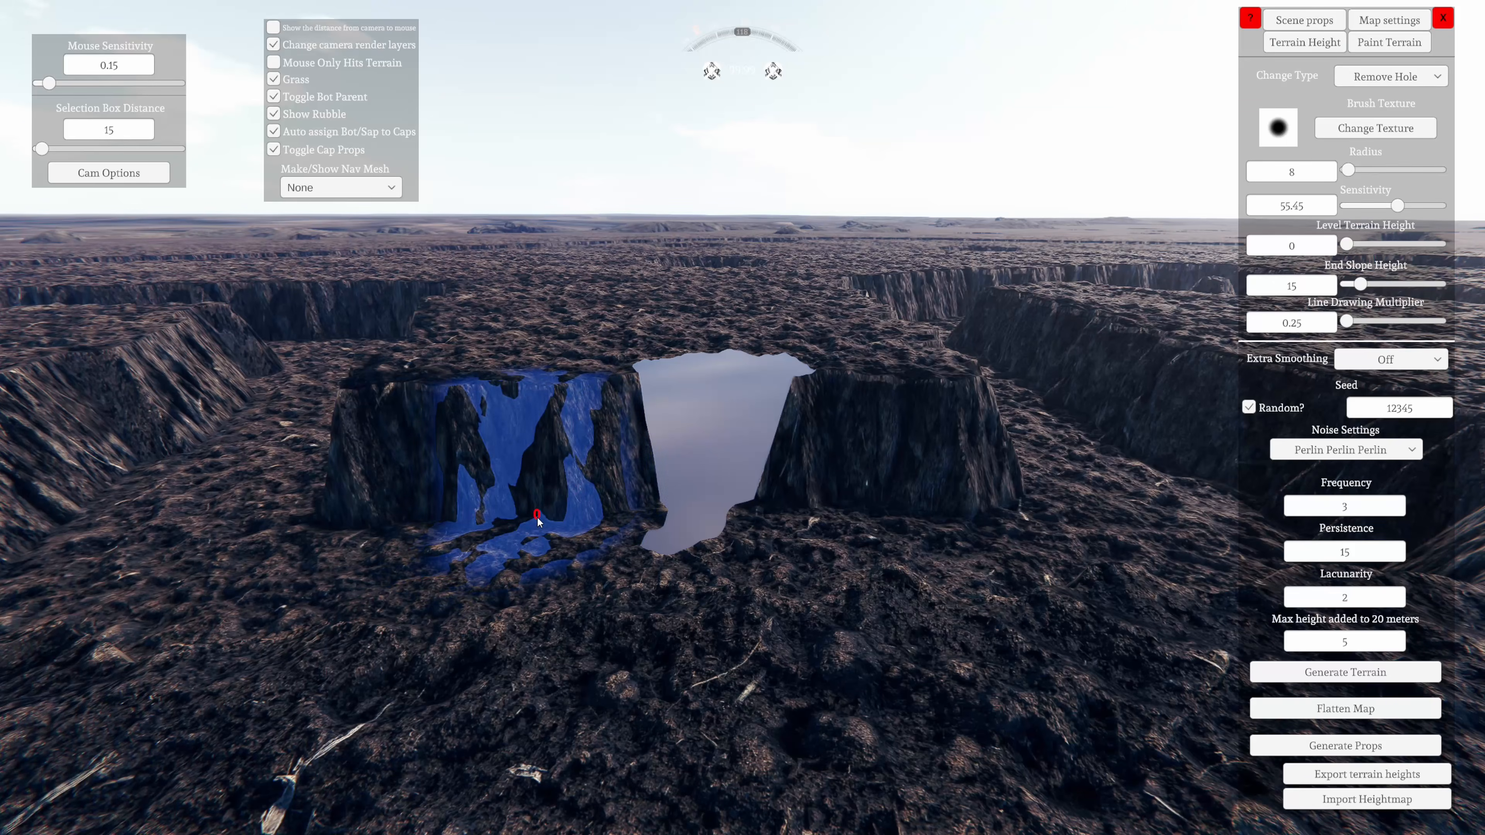
{"action": "mouse_move", "coordinate": [566, 486]}
{"action": "left_mouse_down"}
{"action": "mouse_move", "coordinate": [607, 436]}
{"action": "mouse_move", "coordinate": [713, 427]}
{"action": "left_mouse_up"}
{"action": "key", "text": "w"}
{"action": "mouse_move", "coordinate": [746, 433]}
{"action": "right_mouse_down"}
{"action": "mouse_move", "coordinate": [781, 615]}
{"action": "mouse_move", "coordinate": [816, 534]}
{"action": "mouse_move", "coordinate": [786, 611]}
{"action": "mouse_move", "coordinate": [663, 770]}
{"action": "mouse_move", "coordinate": [580, 674]}
{"action": "right_mouse_up"}
{"action": "key", "text": "w"}
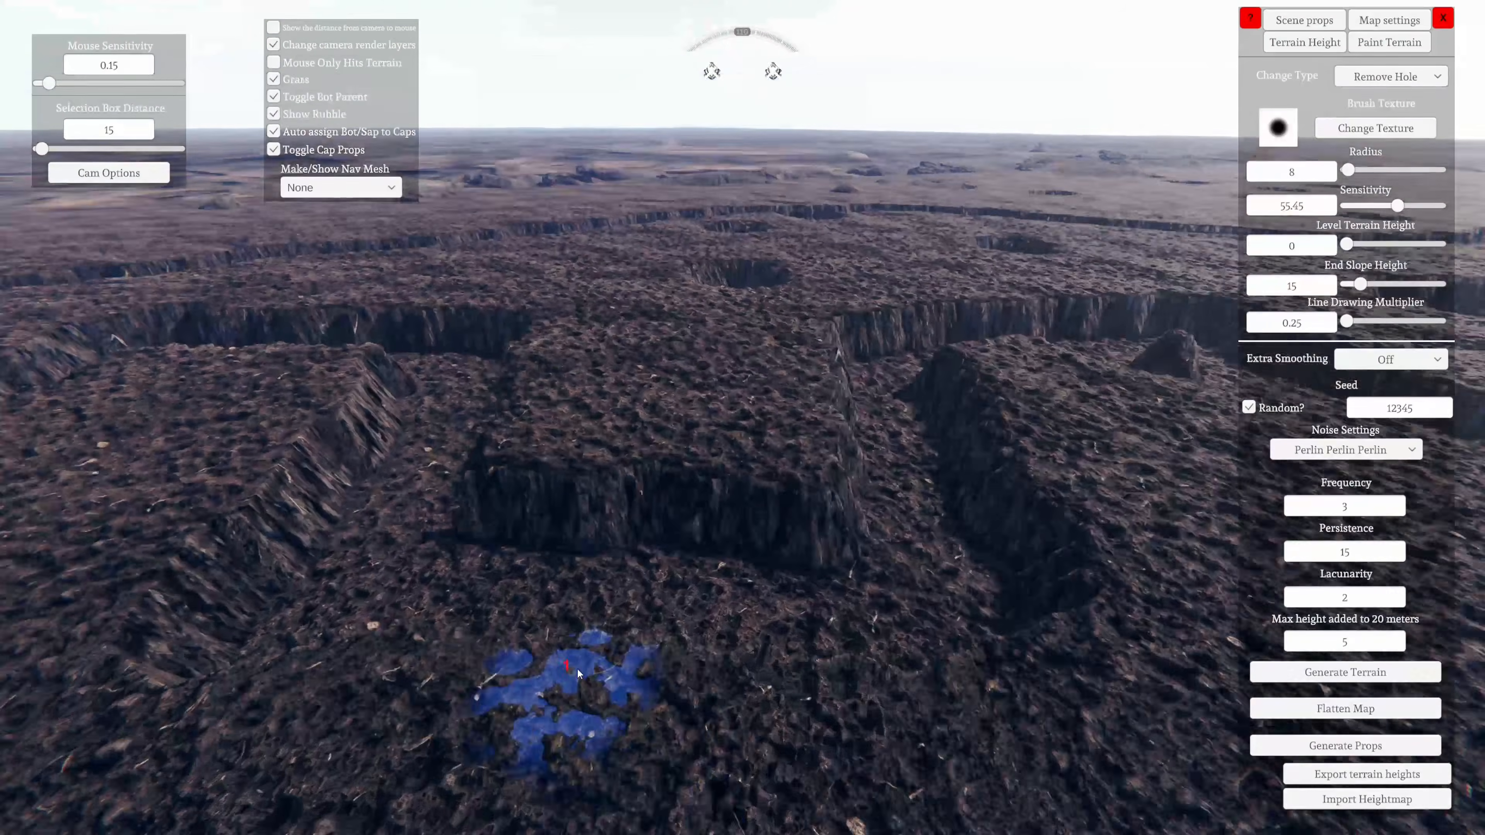
{"action": "key", "text": "w"}
{"action": "mouse_move", "coordinate": [810, 544]}
{"action": "right_mouse_down"}
{"action": "mouse_move", "coordinate": [646, 602]}
{"action": "mouse_move", "coordinate": [738, 635]}
{"action": "mouse_move", "coordinate": [770, 568]}
{"action": "mouse_move", "coordinate": [622, 484]}
{"action": "right_mouse_up"}
{"action": "key", "text": "s"}
{"action": "key", "text": "s"}
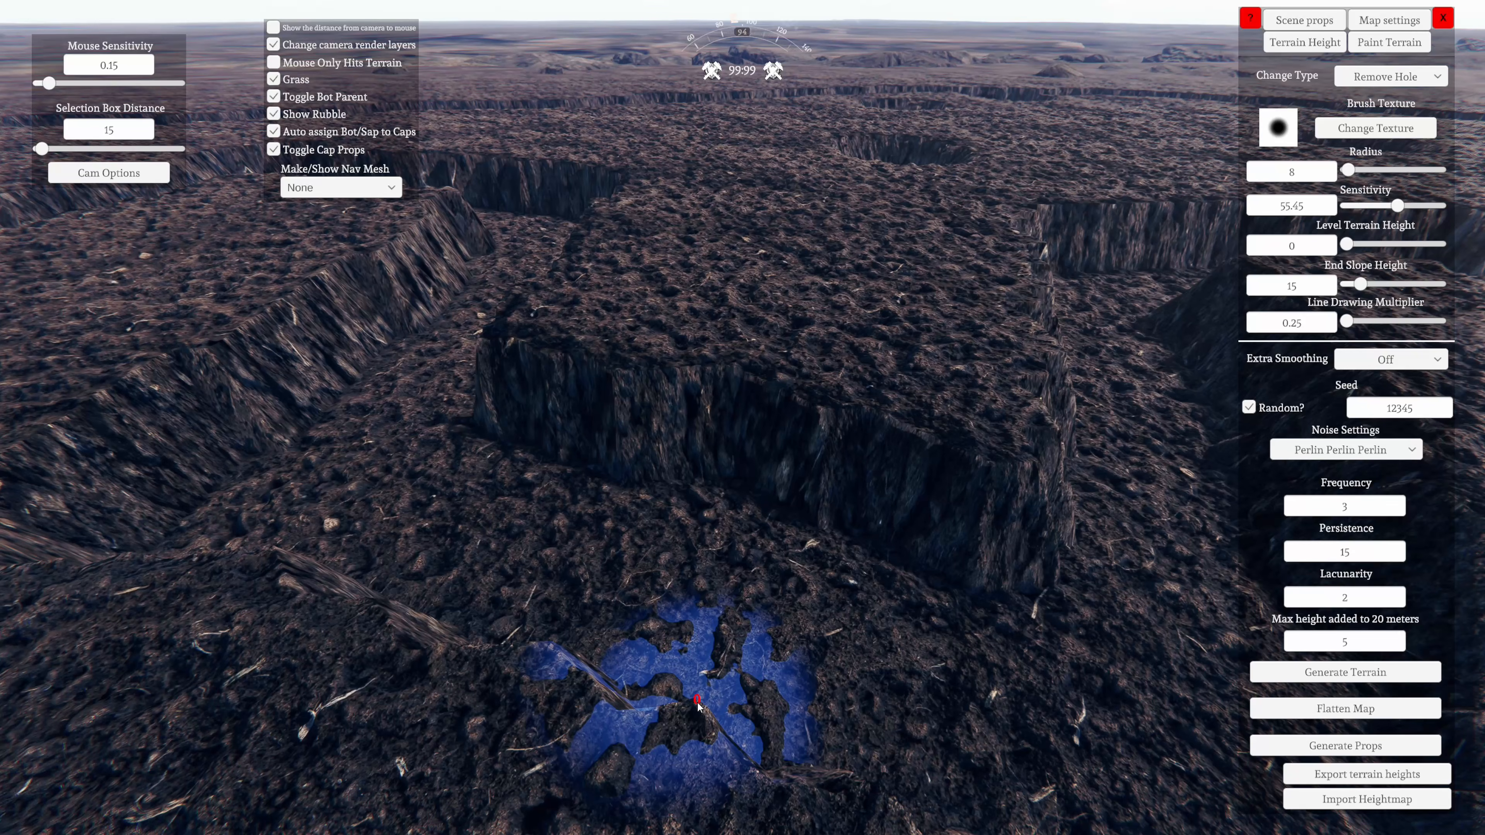
{"action": "key", "text": "s"}
{"action": "right_click_drag", "start_coordinate": [596, 491], "coordinate": [570, 819]}
{"action": "key", "text": "w"}
{"action": "left_click", "coordinate": [1367, 73]}
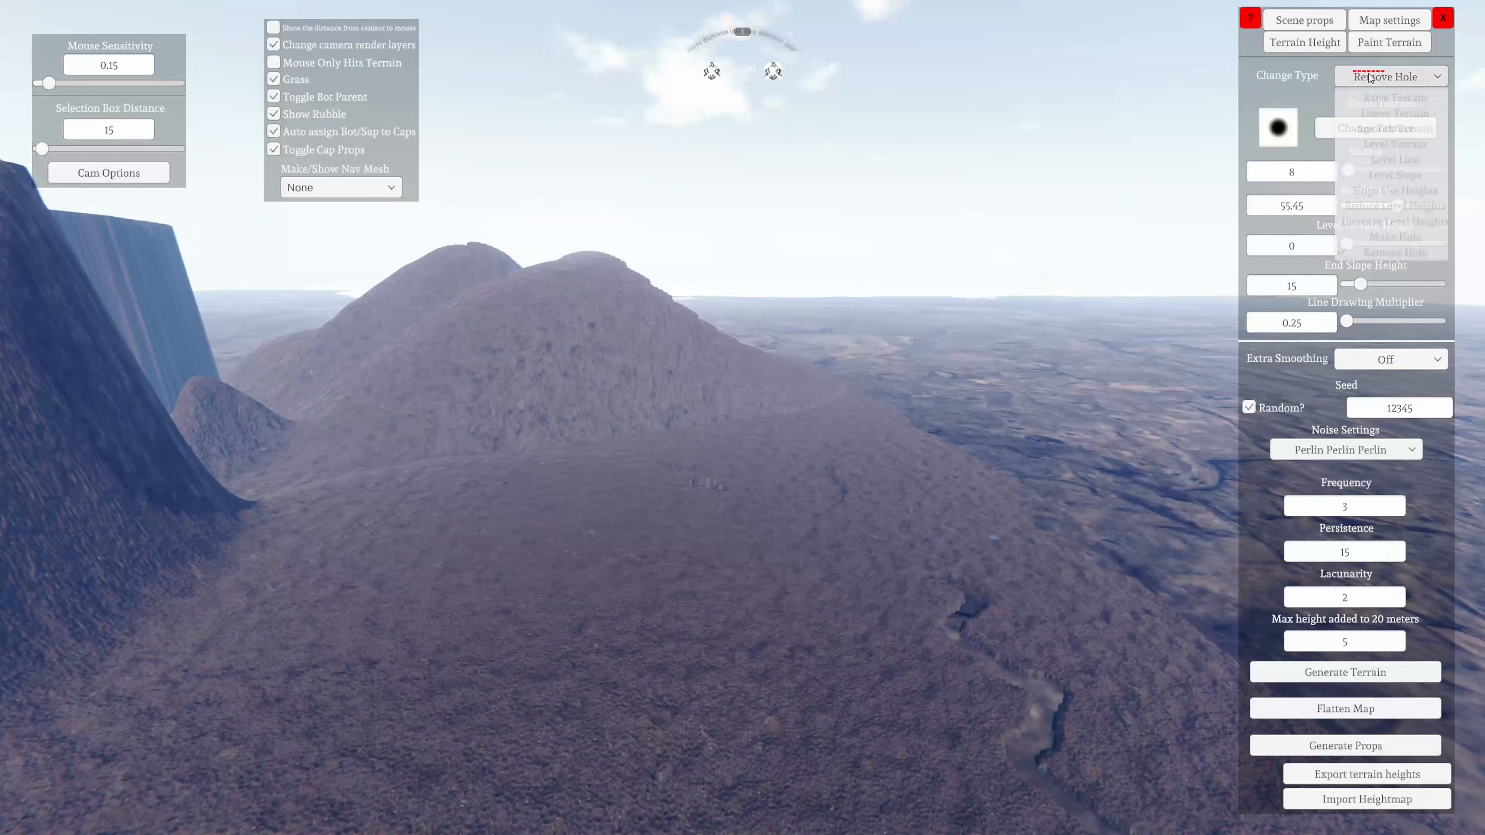
{"action": "left_click", "coordinate": [1368, 74]}
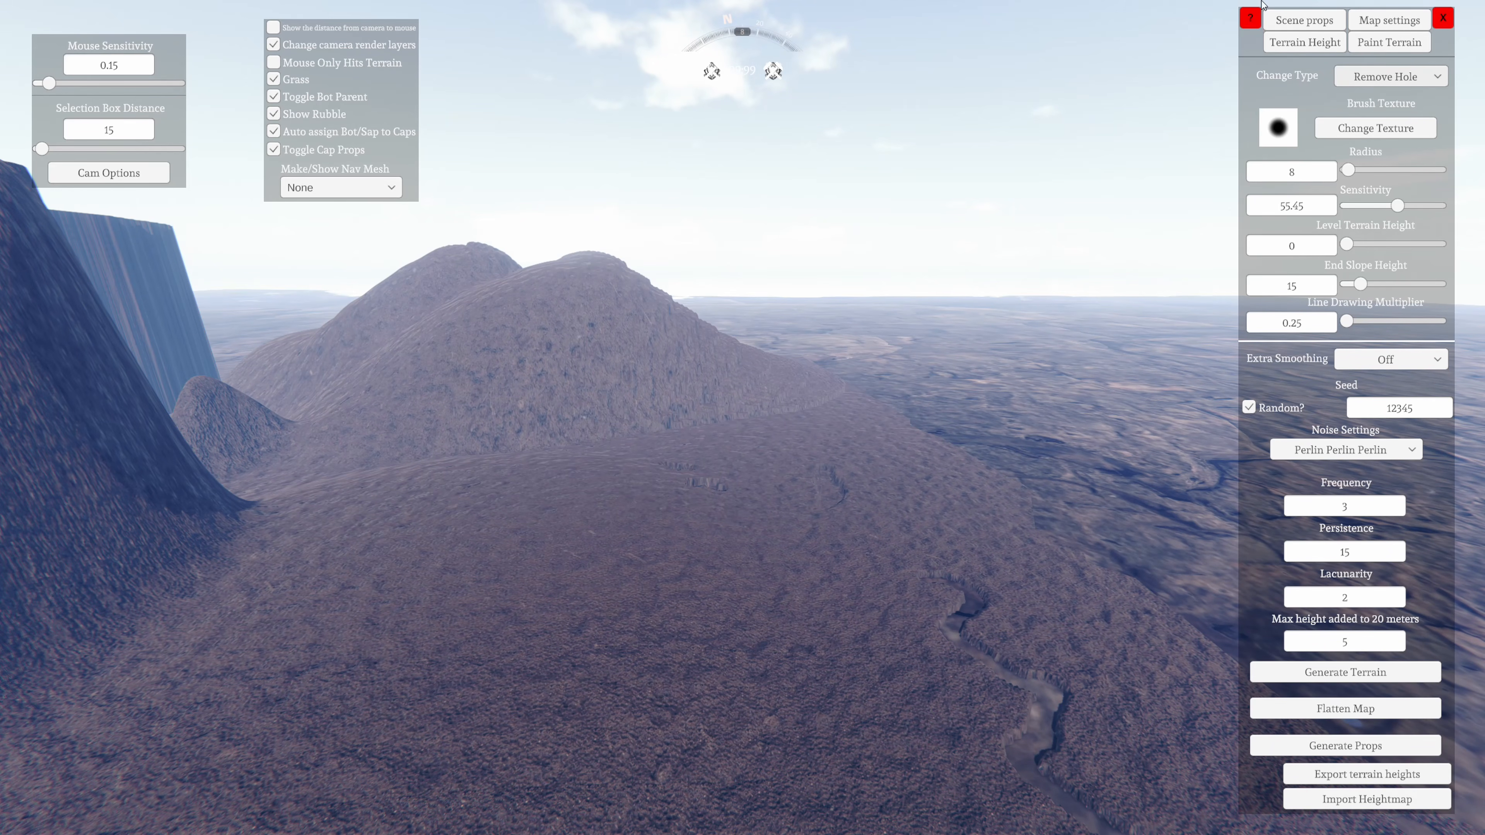
Open the terrain painting settings and set the paint brush radius to 400
{"action": "left_click", "coordinate": [1368, 47]}
{"action": "right_click_drag", "start_coordinate": [1058, 488], "coordinate": [307, 307]}
{"action": "mouse_move", "coordinate": [753, 617]}
{"action": "right_mouse_down"}
{"action": "mouse_move", "coordinate": [499, 692]}
{"action": "mouse_move", "coordinate": [606, 683]}
{"action": "mouse_move", "coordinate": [2, 812]}
{"action": "mouse_move", "coordinate": [2, 833]}
{"action": "mouse_move", "coordinate": [40, 797]}
{"action": "mouse_move", "coordinate": [351, 797]}
{"action": "mouse_move", "coordinate": [667, 742]}
{"action": "mouse_move", "coordinate": [689, 584]}
{"action": "mouse_move", "coordinate": [660, 279]}
{"action": "mouse_move", "coordinate": [720, 372]}
{"action": "mouse_move", "coordinate": [559, 632]}
{"action": "mouse_move", "coordinate": [261, 612]}
{"action": "mouse_move", "coordinate": [227, 713]}
{"action": "mouse_move", "coordinate": [583, 533]}
{"action": "mouse_move", "coordinate": [1, 825]}
{"action": "mouse_move", "coordinate": [16, 669]}
{"action": "mouse_move", "coordinate": [101, 561]}
{"action": "mouse_move", "coordinate": [595, 632]}
{"action": "mouse_move", "coordinate": [759, 638]}
{"action": "right_mouse_up"}
{"action": "key", "text": "s"}
{"action": "key", "text": "w"}
{"action": "key", "text": "s"}
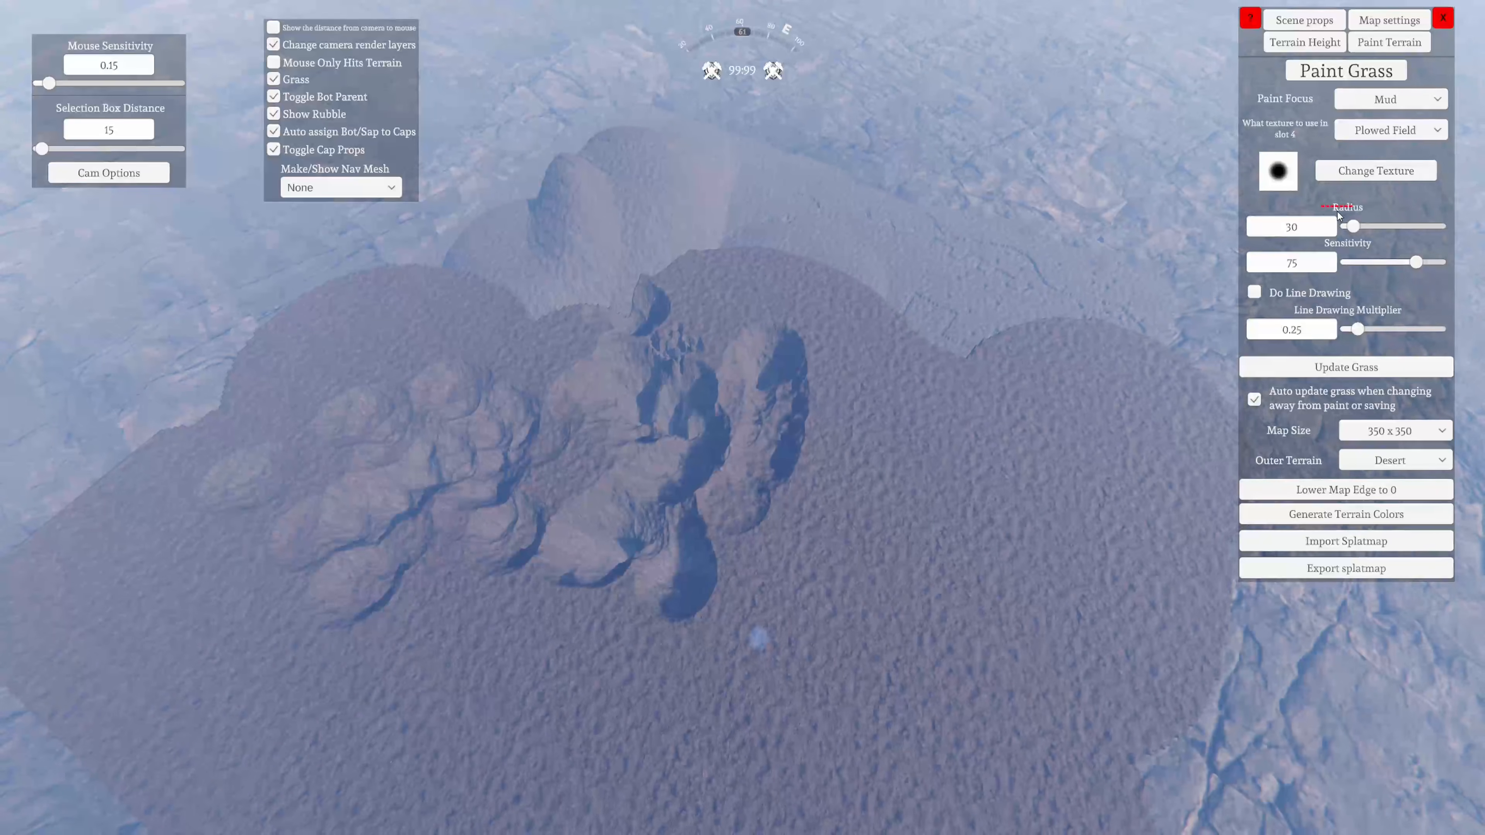
{"action": "left_click_drag", "start_coordinate": [1370, 227], "coordinate": [1449, 227]}
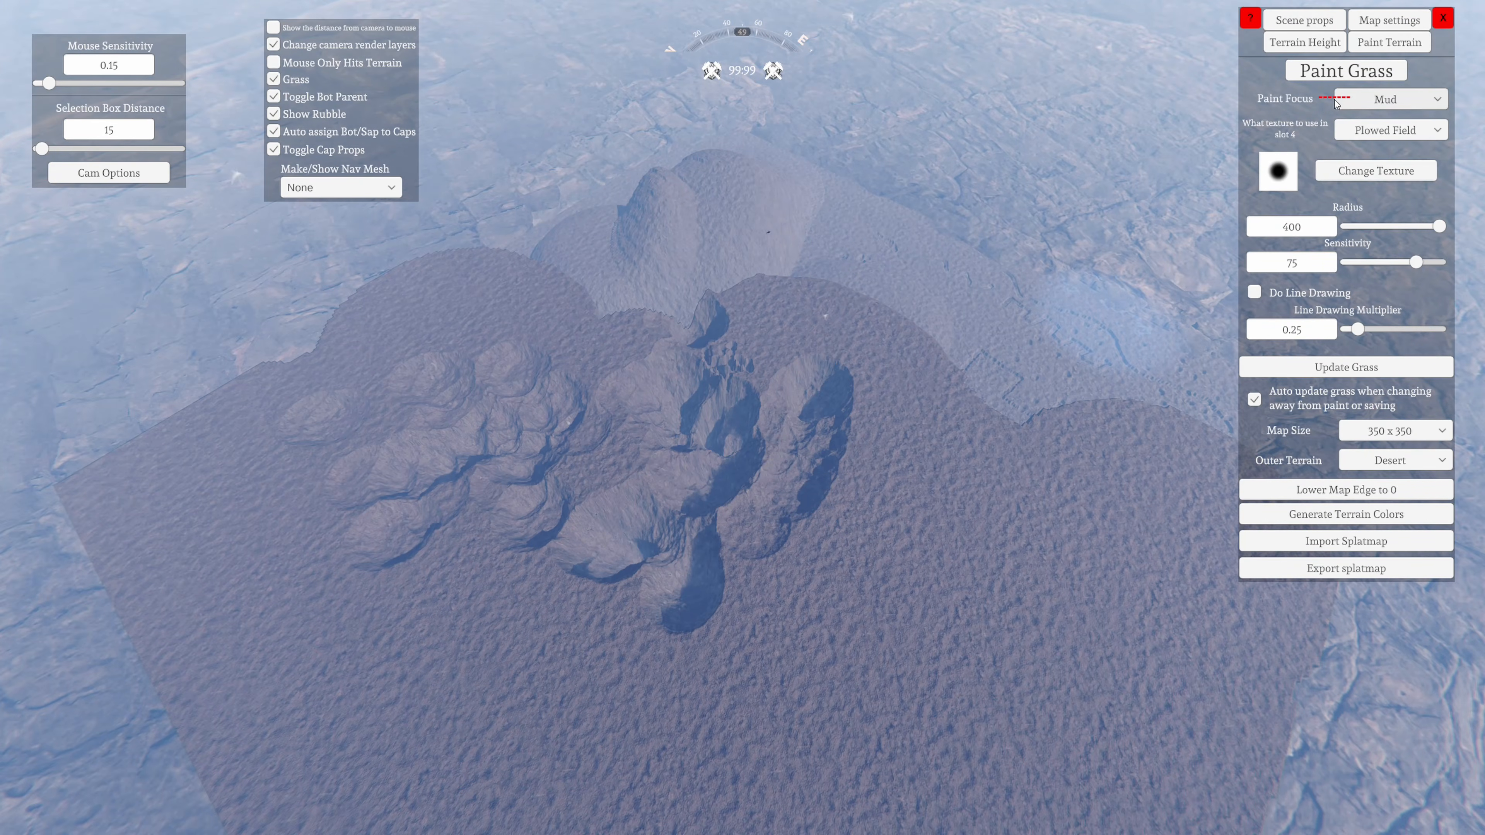
Set the paint focus to Grass and cover the whole map terrain, including the hills, with the 400-radius brush
{"action": "left_click", "coordinate": [1337, 104]}
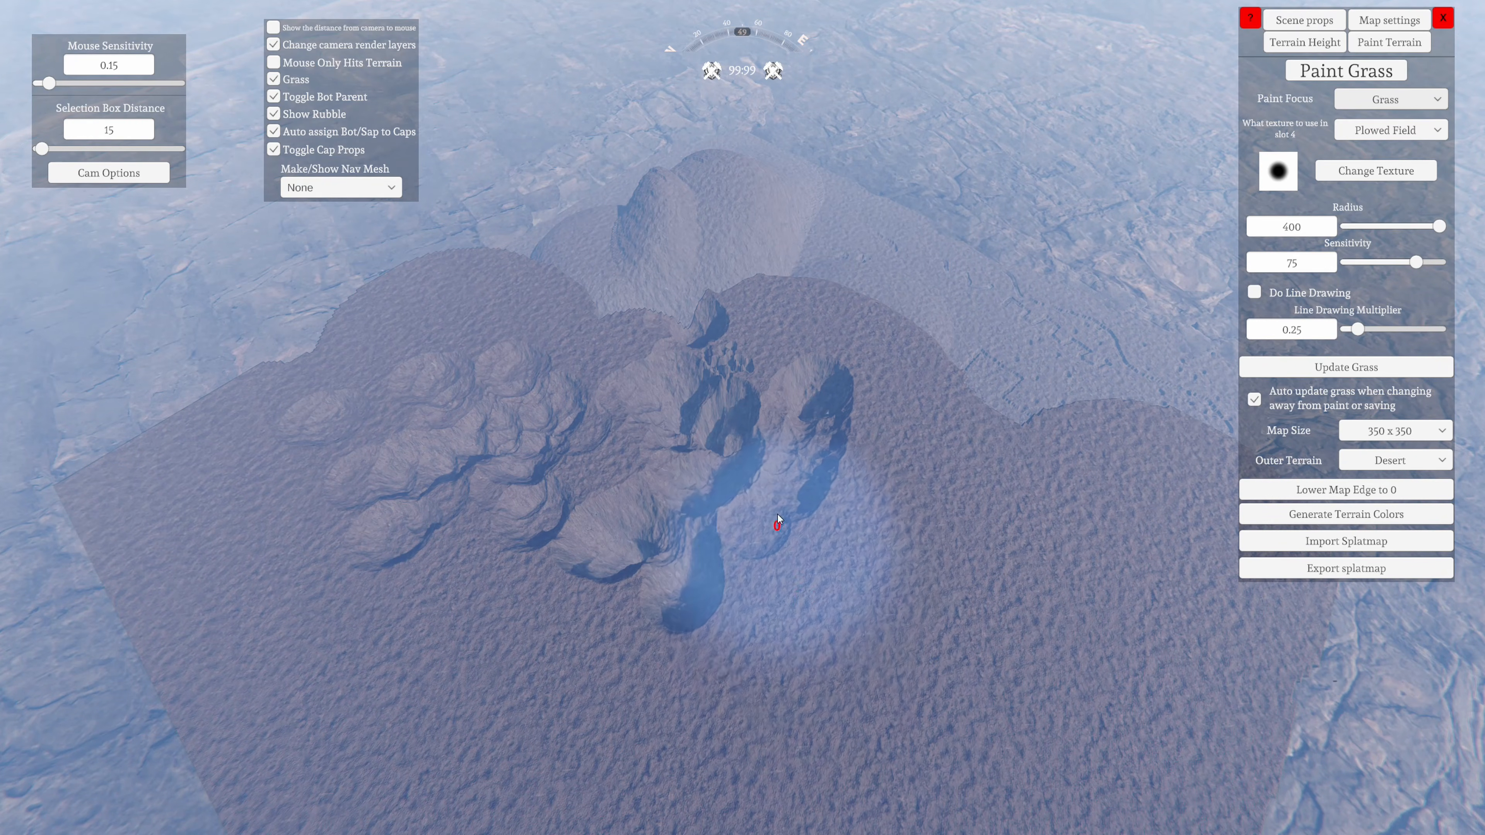
{"action": "mouse_move", "coordinate": [984, 355]}
{"action": "left_mouse_down"}
{"action": "mouse_move", "coordinate": [890, 414]}
{"action": "mouse_move", "coordinate": [769, 527]}
{"action": "mouse_move", "coordinate": [286, 438]}
{"action": "mouse_move", "coordinate": [757, 197]}
{"action": "mouse_move", "coordinate": [969, 287]}
{"action": "mouse_move", "coordinate": [1020, 435]}
{"action": "mouse_move", "coordinate": [1257, 520]}
{"action": "mouse_move", "coordinate": [1052, 652]}
{"action": "left_mouse_up"}
{"action": "right_click_drag", "start_coordinate": [1053, 652], "coordinate": [959, 702]}
{"action": "mouse_move", "coordinate": [959, 702]}
{"action": "left_mouse_down"}
{"action": "mouse_move", "coordinate": [432, 744]}
{"action": "mouse_move", "coordinate": [912, 189]}
{"action": "mouse_move", "coordinate": [1011, 161]}
{"action": "mouse_move", "coordinate": [972, 621]}
{"action": "left_mouse_up"}
{"action": "right_click_drag", "start_coordinate": [972, 621], "coordinate": [1021, 401]}
{"action": "mouse_move", "coordinate": [1021, 401]}
{"action": "left_mouse_down"}
{"action": "mouse_move", "coordinate": [914, 530]}
{"action": "mouse_move", "coordinate": [444, 522]}
{"action": "mouse_move", "coordinate": [700, 560]}
{"action": "left_mouse_up"}
{"action": "mouse_move", "coordinate": [700, 560]}
{"action": "right_mouse_down"}
{"action": "mouse_move", "coordinate": [549, 513]}
{"action": "mouse_move", "coordinate": [525, 613]}
{"action": "mouse_move", "coordinate": [473, 433]}
{"action": "mouse_move", "coordinate": [510, 598]}
{"action": "mouse_move", "coordinate": [301, 373]}
{"action": "mouse_move", "coordinate": [458, 528]}
{"action": "mouse_move", "coordinate": [266, 384]}
{"action": "mouse_move", "coordinate": [262, 453]}
{"action": "mouse_move", "coordinate": [1164, 784]}
{"action": "mouse_move", "coordinate": [794, 721]}
{"action": "mouse_move", "coordinate": [282, 810]}
{"action": "mouse_move", "coordinate": [445, 749]}
{"action": "right_mouse_up"}
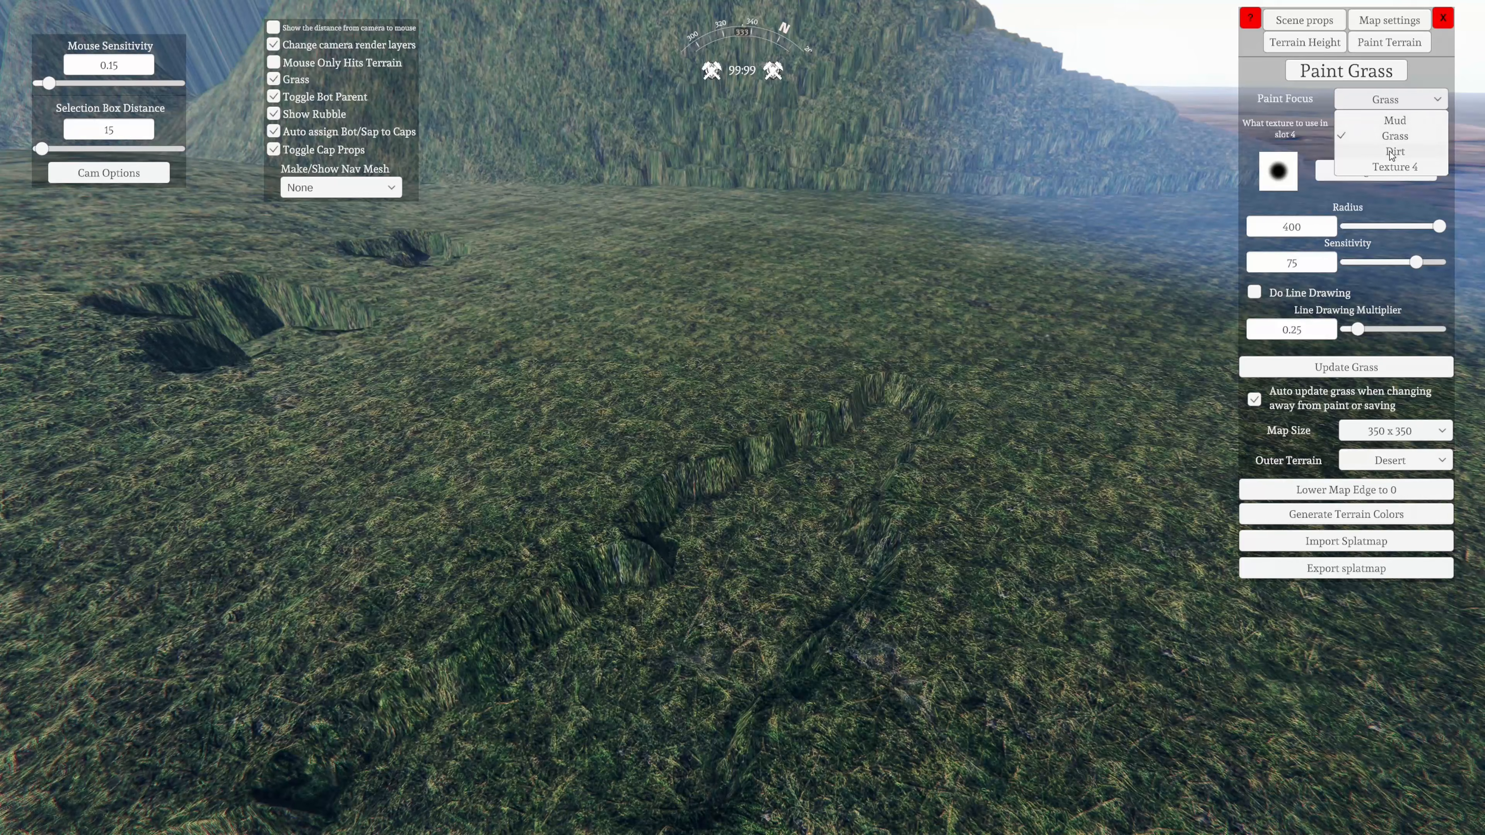
Set the paint focus to Dirt, choose the scattered-speckle brush texture and reduce the brush radius to 12
{"action": "left_click", "coordinate": [1393, 151]}
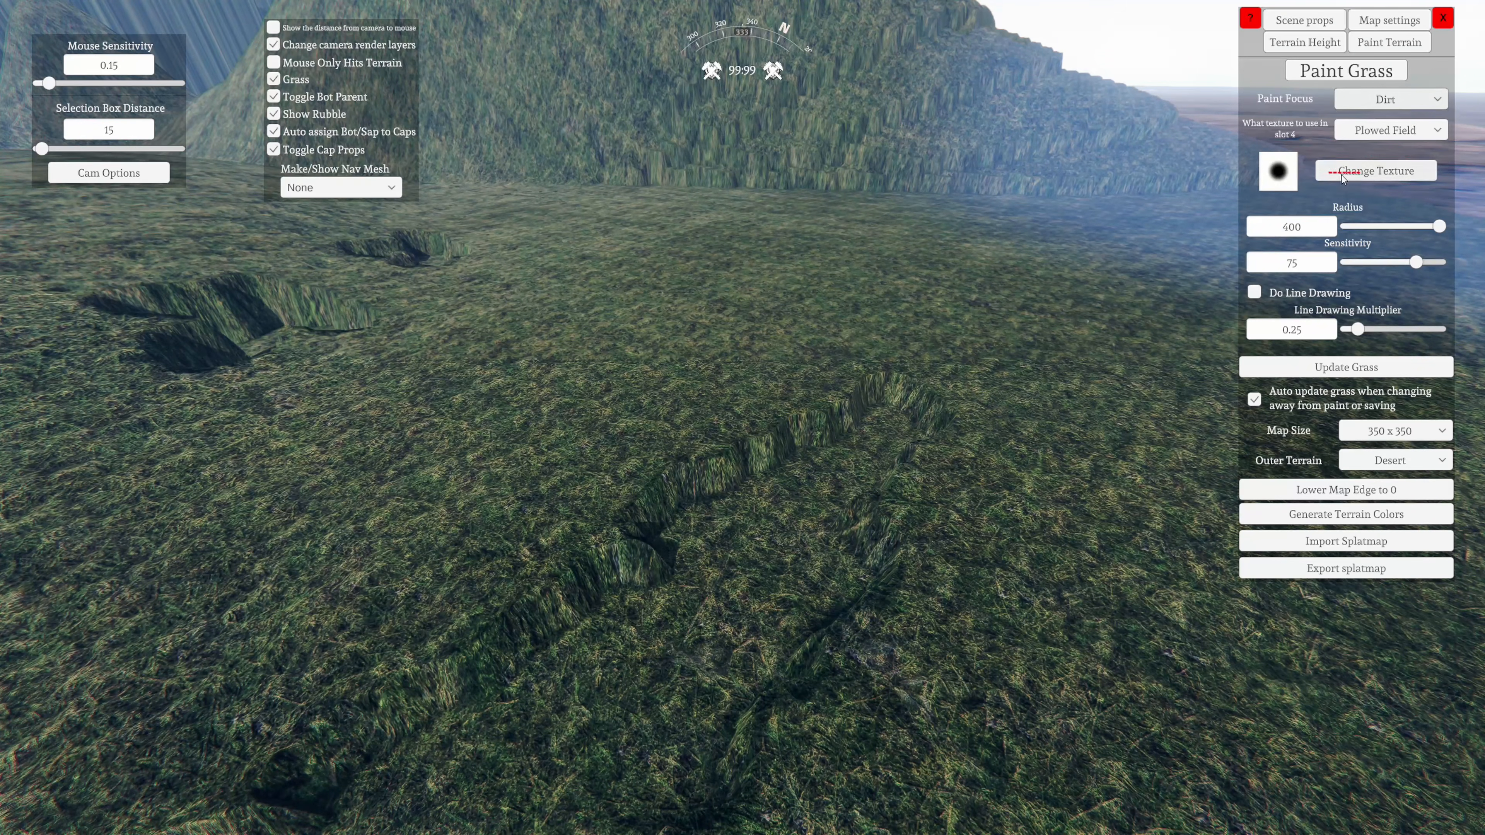
{"action": "left_click", "coordinate": [1279, 171]}
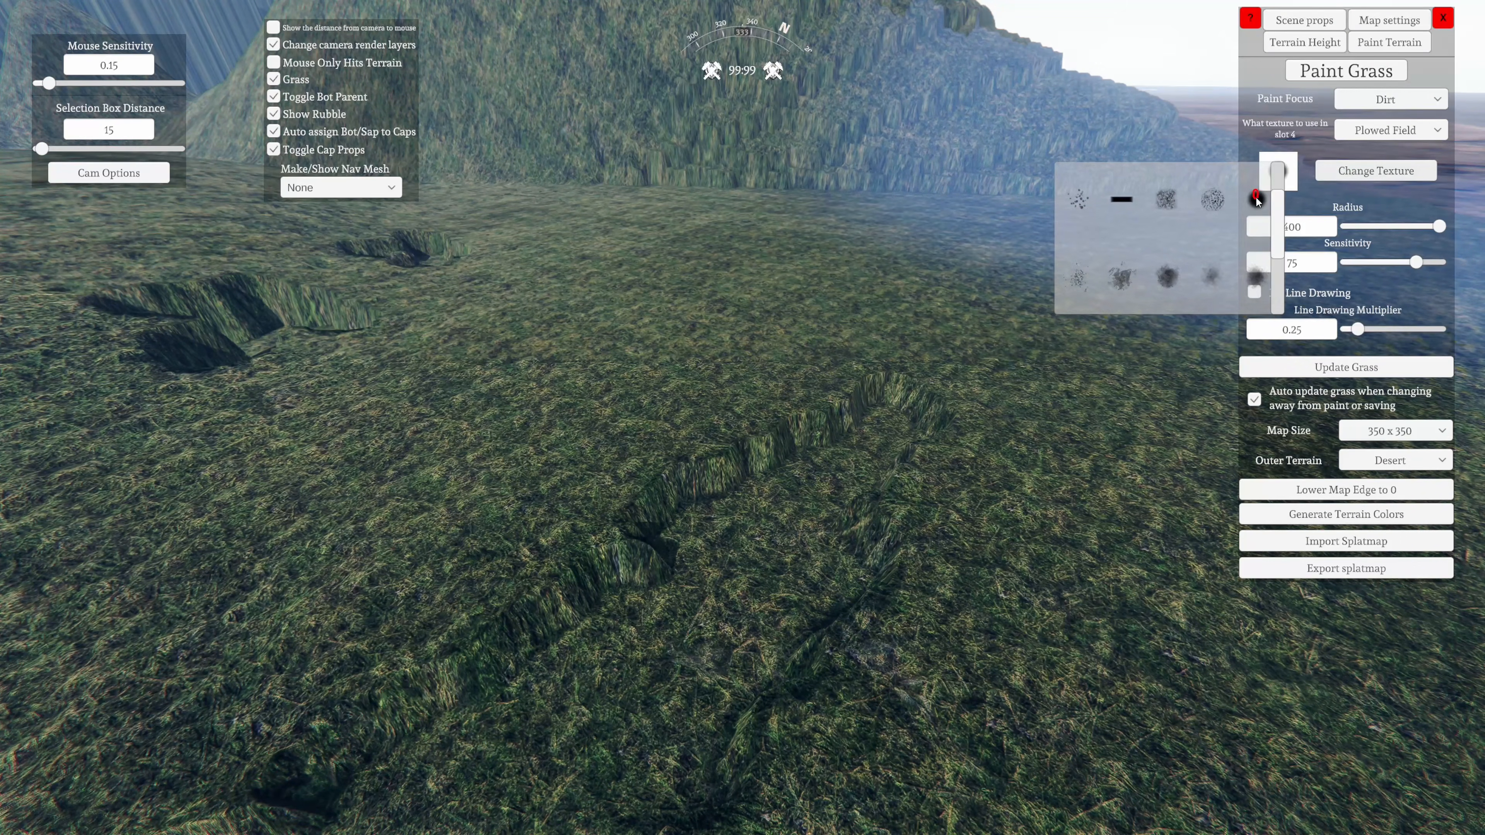
{"action": "left_click", "coordinate": [1256, 199]}
{"action": "left_click", "coordinate": [1271, 188]}
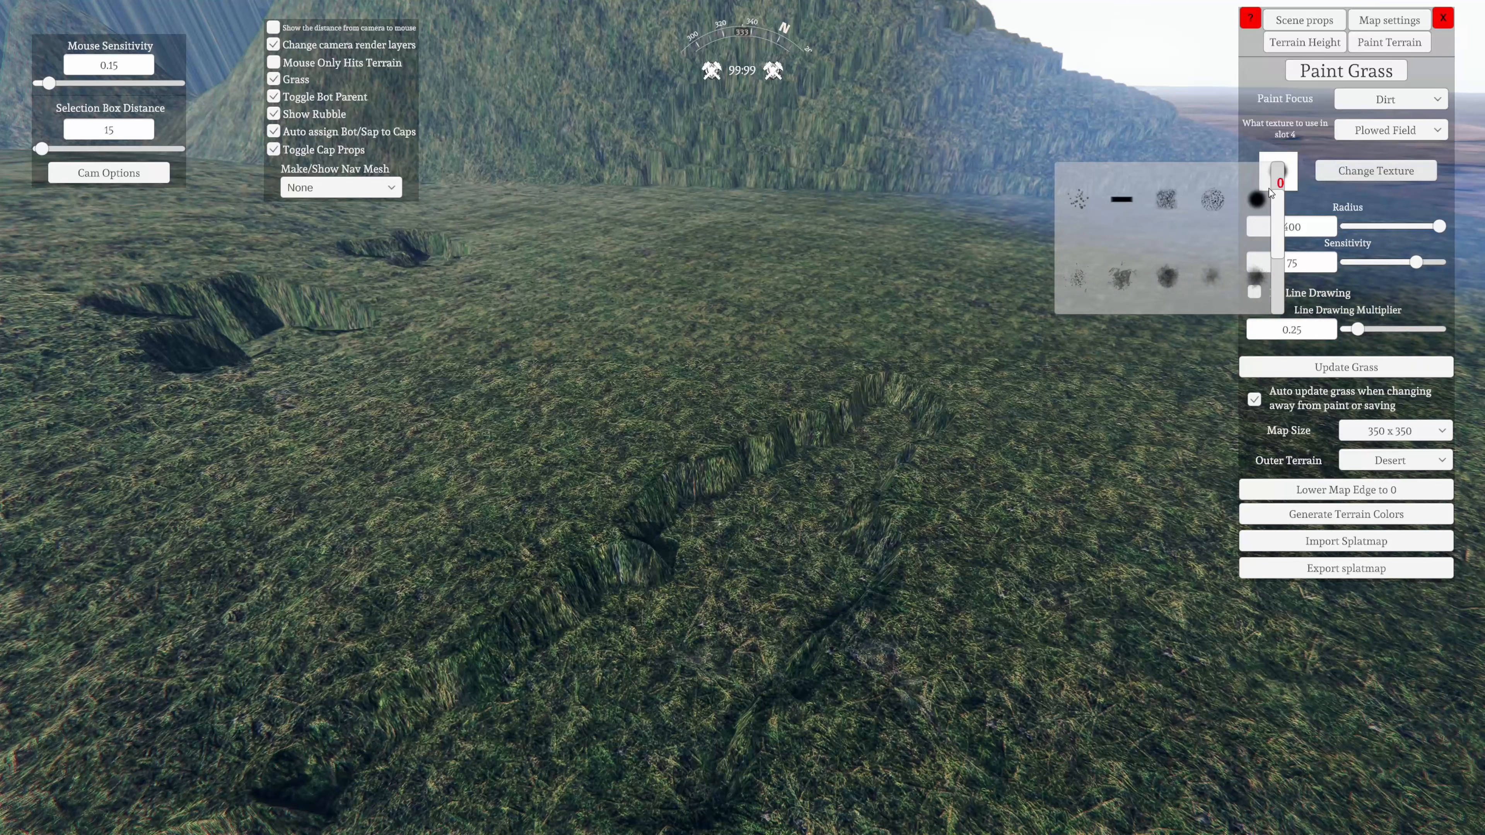
{"action": "left_click", "coordinate": [1078, 199]}
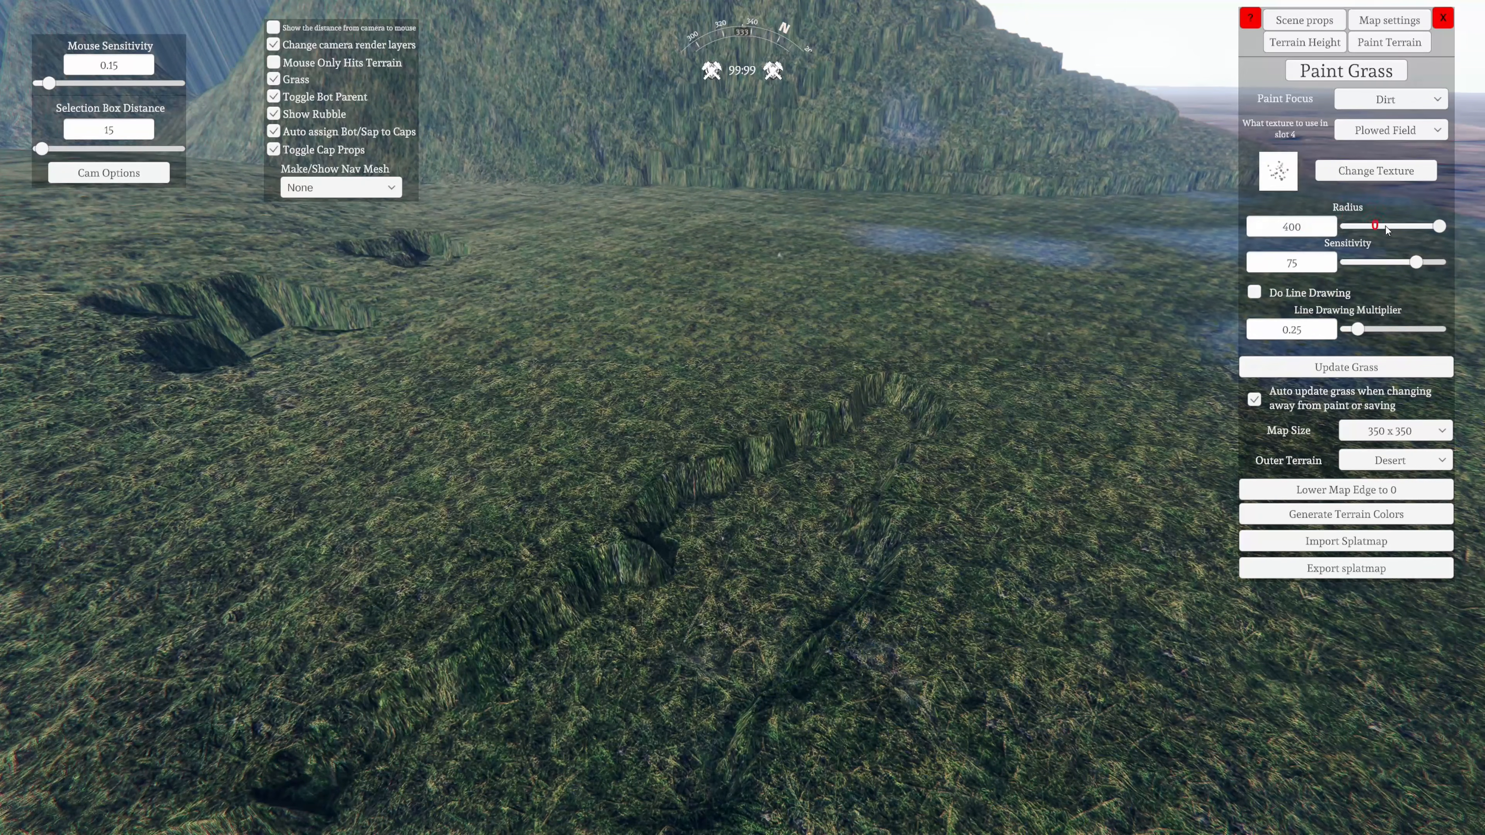
{"action": "left_click", "coordinate": [1367, 227]}
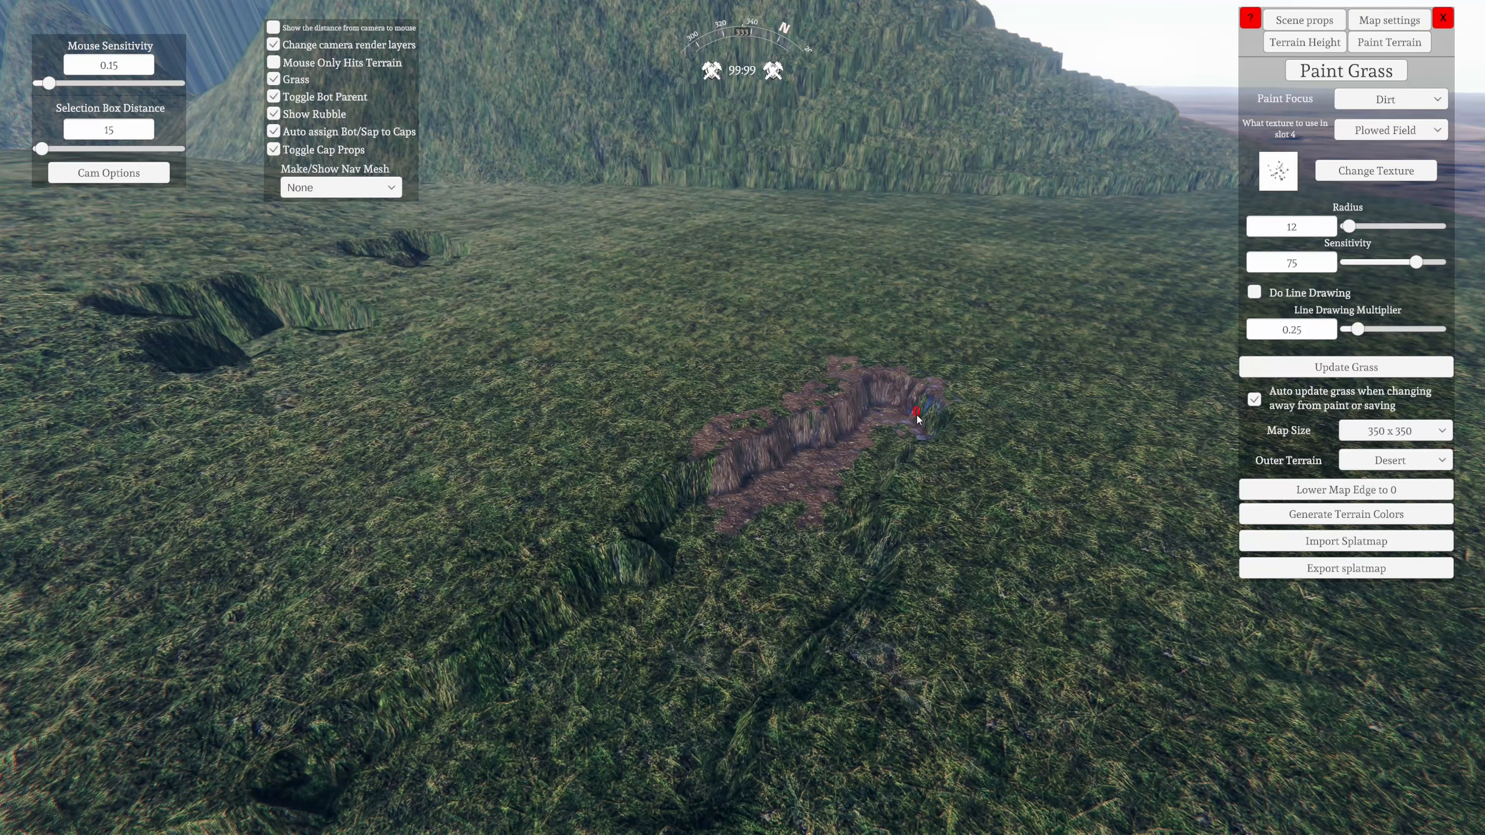
Paint dirt over the short trench's floor, walls and rim with the 12-radius speckled brush
{"action": "key", "text": "s"}
{"action": "mouse_move", "coordinate": [917, 416]}
{"action": "left_mouse_down"}
{"action": "mouse_move", "coordinate": [948, 428]}
{"action": "mouse_move", "coordinate": [847, 622]}
{"action": "mouse_move", "coordinate": [677, 700]}
{"action": "mouse_move", "coordinate": [554, 702]}
{"action": "left_mouse_up"}
{"action": "key", "text": "a"}
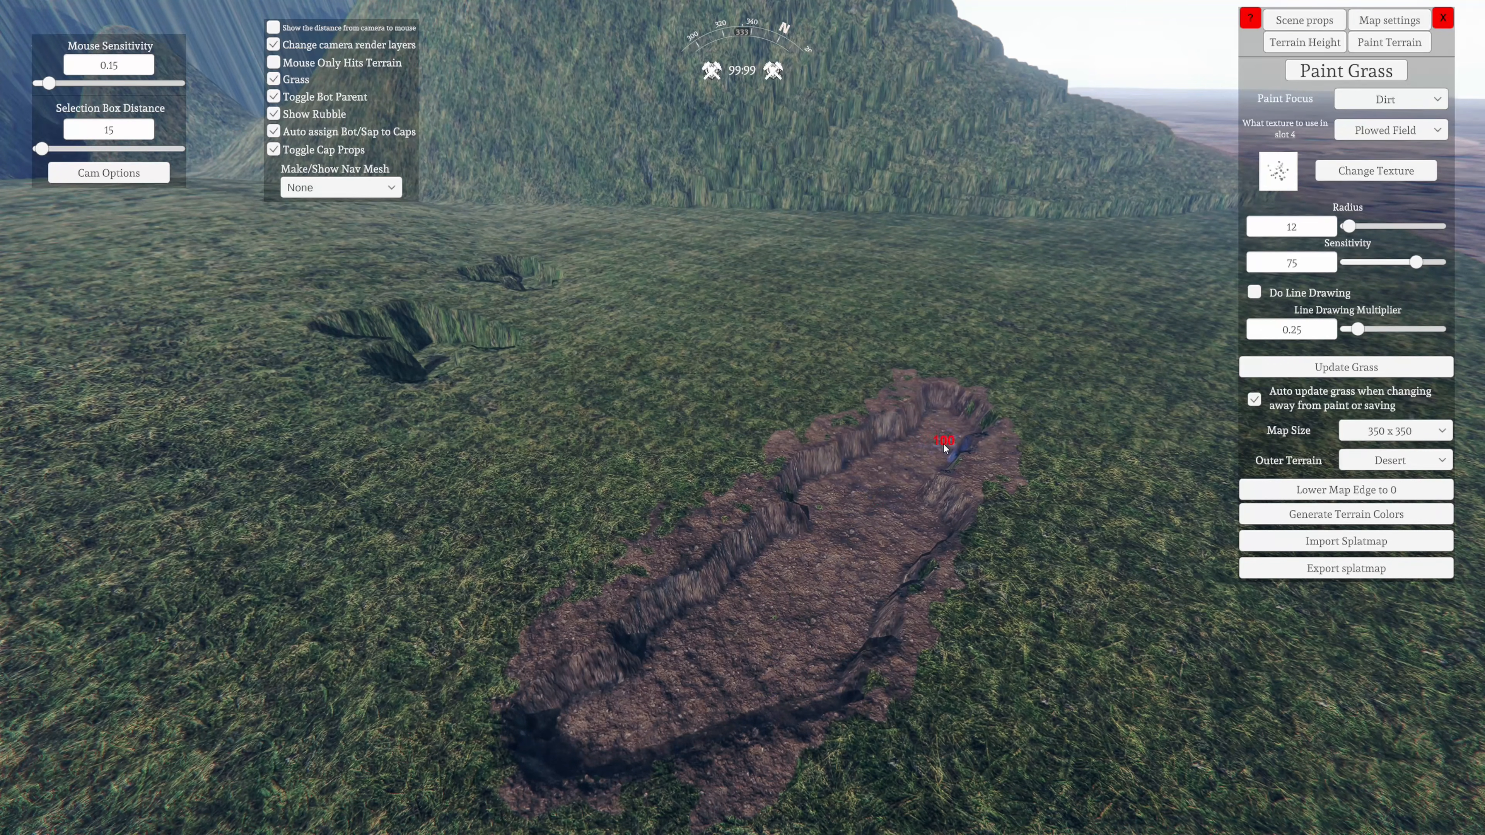
Paint the crater near the hill with dirt and scatter small dirt patches over the grass around its rim
{"action": "key", "text": "s"}
{"action": "key", "text": "a"}
{"action": "right_click_drag", "start_coordinate": [667, 601], "coordinate": [576, 834]}
{"action": "key", "text": "w"}
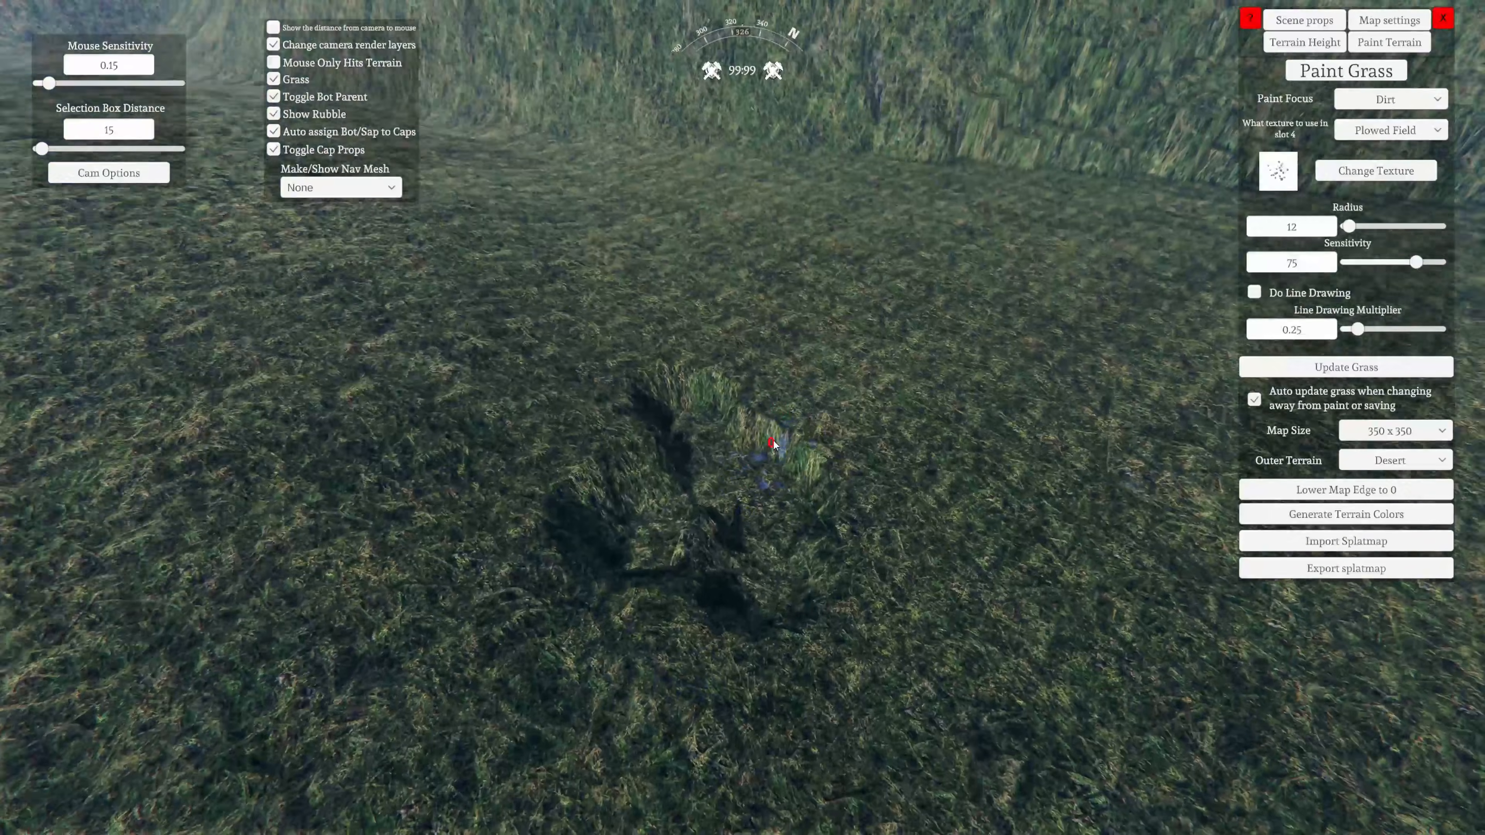
{"action": "left_click_drag", "start_coordinate": [773, 444], "coordinate": [687, 442]}
{"action": "left_click_drag", "start_coordinate": [600, 546], "coordinate": [706, 520]}
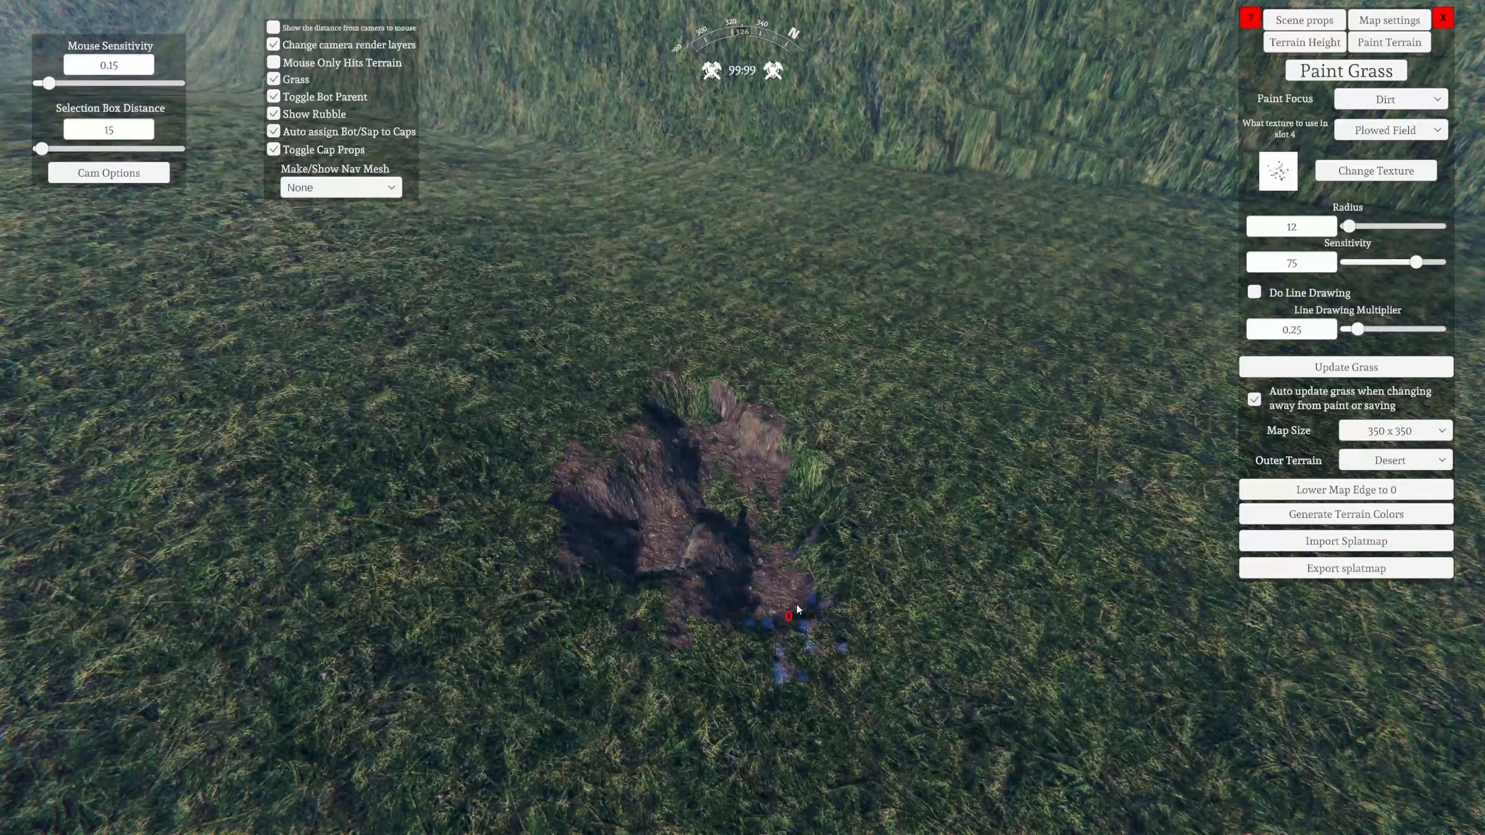
{"action": "left_click_drag", "start_coordinate": [723, 442], "coordinate": [690, 404]}
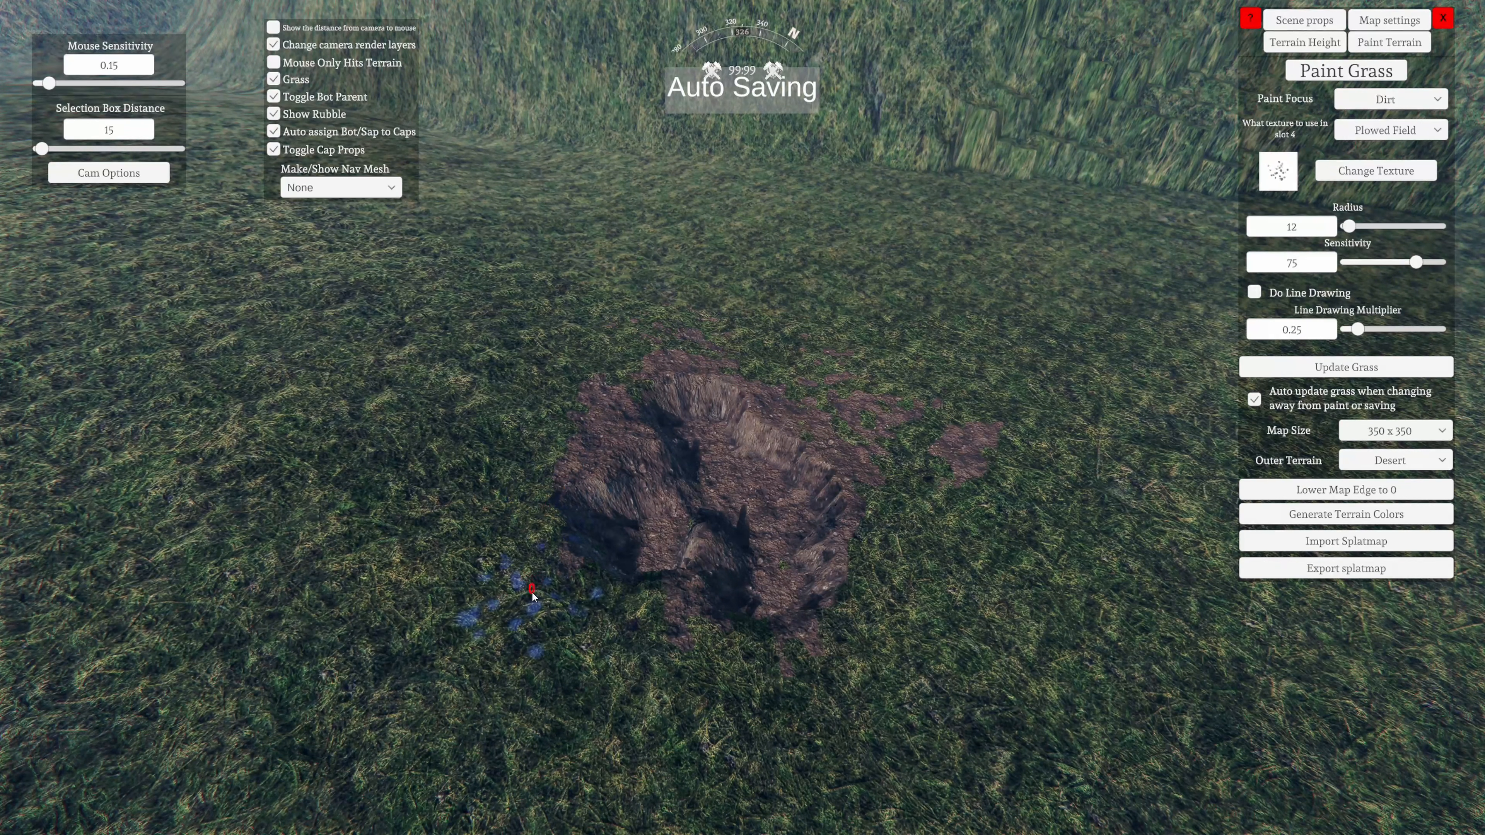
{"action": "right_click_drag", "start_coordinate": [465, 626], "coordinate": [646, 597]}
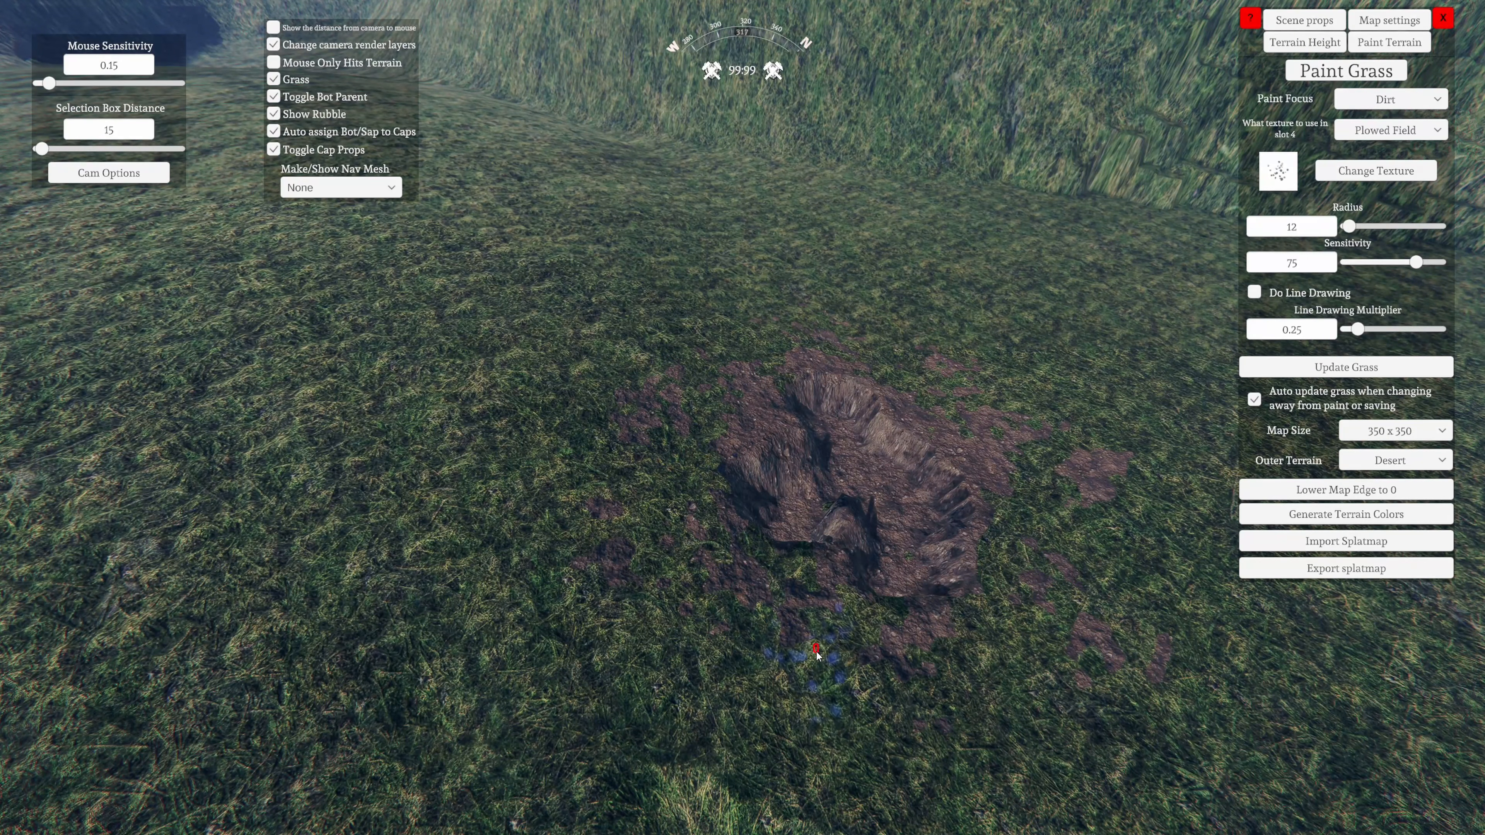
{"action": "key", "text": "d"}
{"action": "mouse_move", "coordinate": [1091, 580]}
{"action": "right_mouse_down"}
{"action": "mouse_move", "coordinate": [608, 705]}
{"action": "mouse_move", "coordinate": [207, 610]}
{"action": "mouse_move", "coordinate": [739, 693]}
{"action": "mouse_move", "coordinate": [303, 554]}
{"action": "mouse_move", "coordinate": [603, 709]}
{"action": "mouse_move", "coordinate": [456, 822]}
{"action": "mouse_move", "coordinate": [806, 518]}
{"action": "mouse_move", "coordinate": [877, 790]}
{"action": "mouse_move", "coordinate": [822, 695]}
{"action": "mouse_move", "coordinate": [193, 621]}
{"action": "mouse_move", "coordinate": [497, 825]}
{"action": "mouse_move", "coordinate": [779, 791]}
{"action": "mouse_move", "coordinate": [424, 672]}
{"action": "mouse_move", "coordinate": [782, 695]}
{"action": "mouse_move", "coordinate": [670, 545]}
{"action": "mouse_move", "coordinate": [788, 526]}
{"action": "right_mouse_up"}
Set the paint focus to Mud and paint a small patch on the grass beside the dirt trench
{"action": "key", "text": "d"}
{"action": "key", "text": "s"}
{"action": "key", "text": "a"}
{"action": "key", "text": "a"}
{"action": "key", "text": "a"}
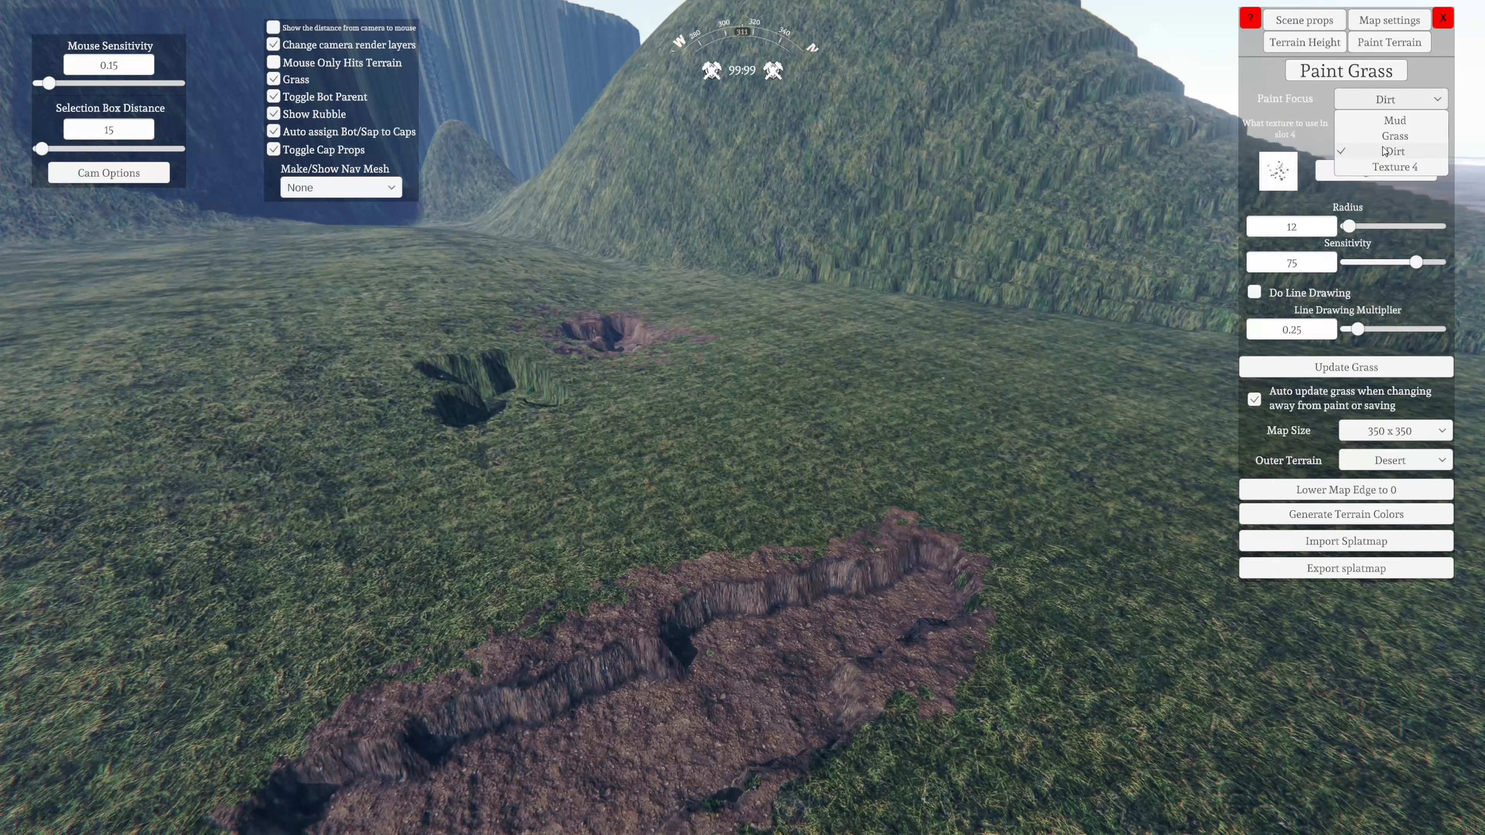
{"action": "left_click", "coordinate": [1393, 124]}
{"action": "key", "text": "s"}
{"action": "mouse_move", "coordinate": [885, 651]}
{"action": "right_mouse_down"}
{"action": "mouse_move", "coordinate": [736, 813]}
{"action": "mouse_move", "coordinate": [757, 739]}
{"action": "right_mouse_up"}
{"action": "right_click_drag", "start_coordinate": [826, 690], "coordinate": [836, 734]}
{"action": "key", "text": "w"}
{"action": "mouse_move", "coordinate": [824, 565]}
{"action": "left_mouse_down"}
{"action": "mouse_move", "coordinate": [804, 542]}
{"action": "mouse_move", "coordinate": [746, 569]}
{"action": "left_mouse_up"}
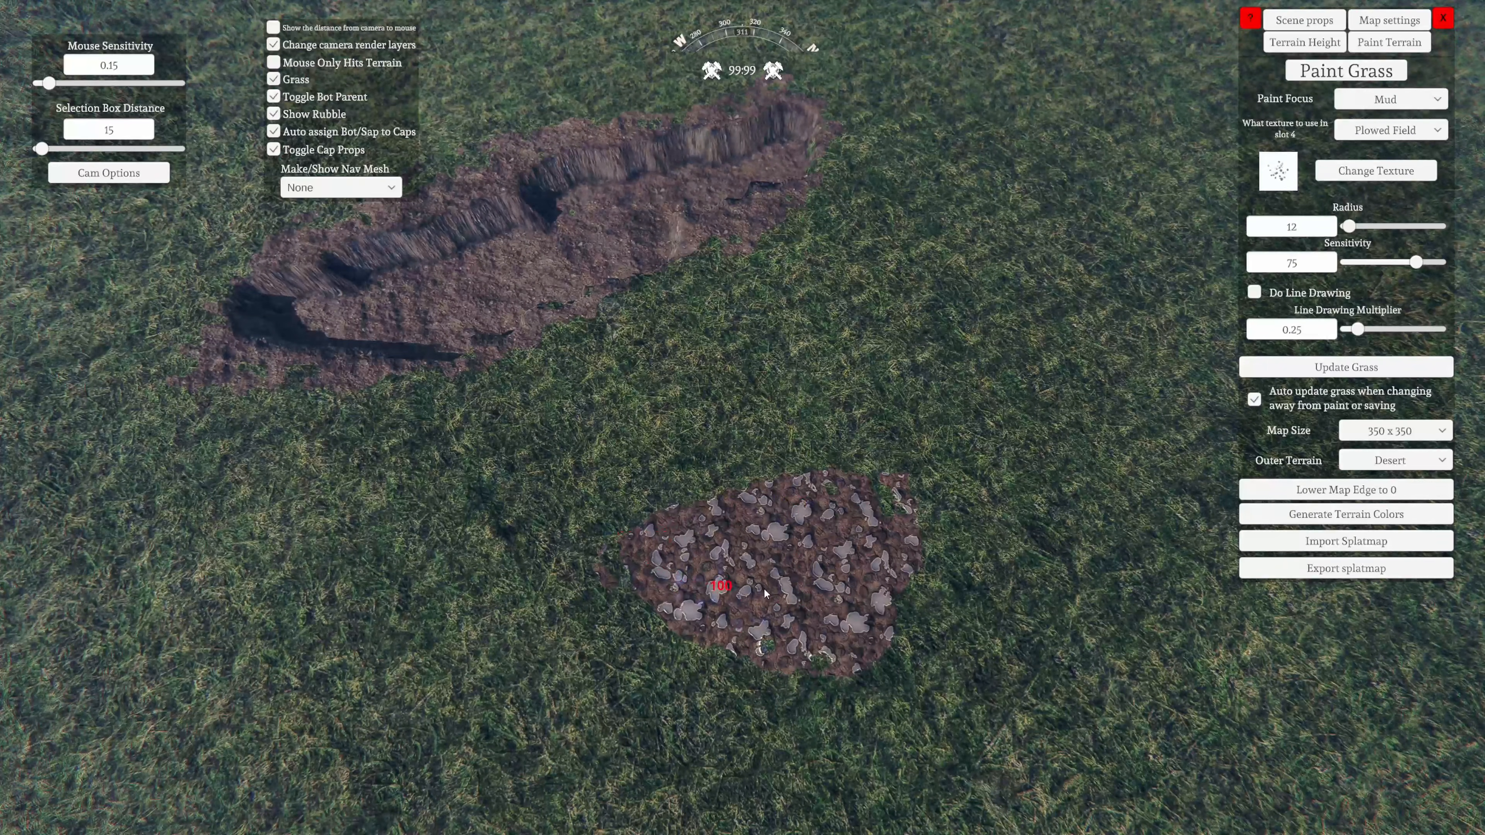
Increase the brush radius to 114 and paint a large mud area over the trench and the surrounding grass
{"action": "key", "text": "s"}
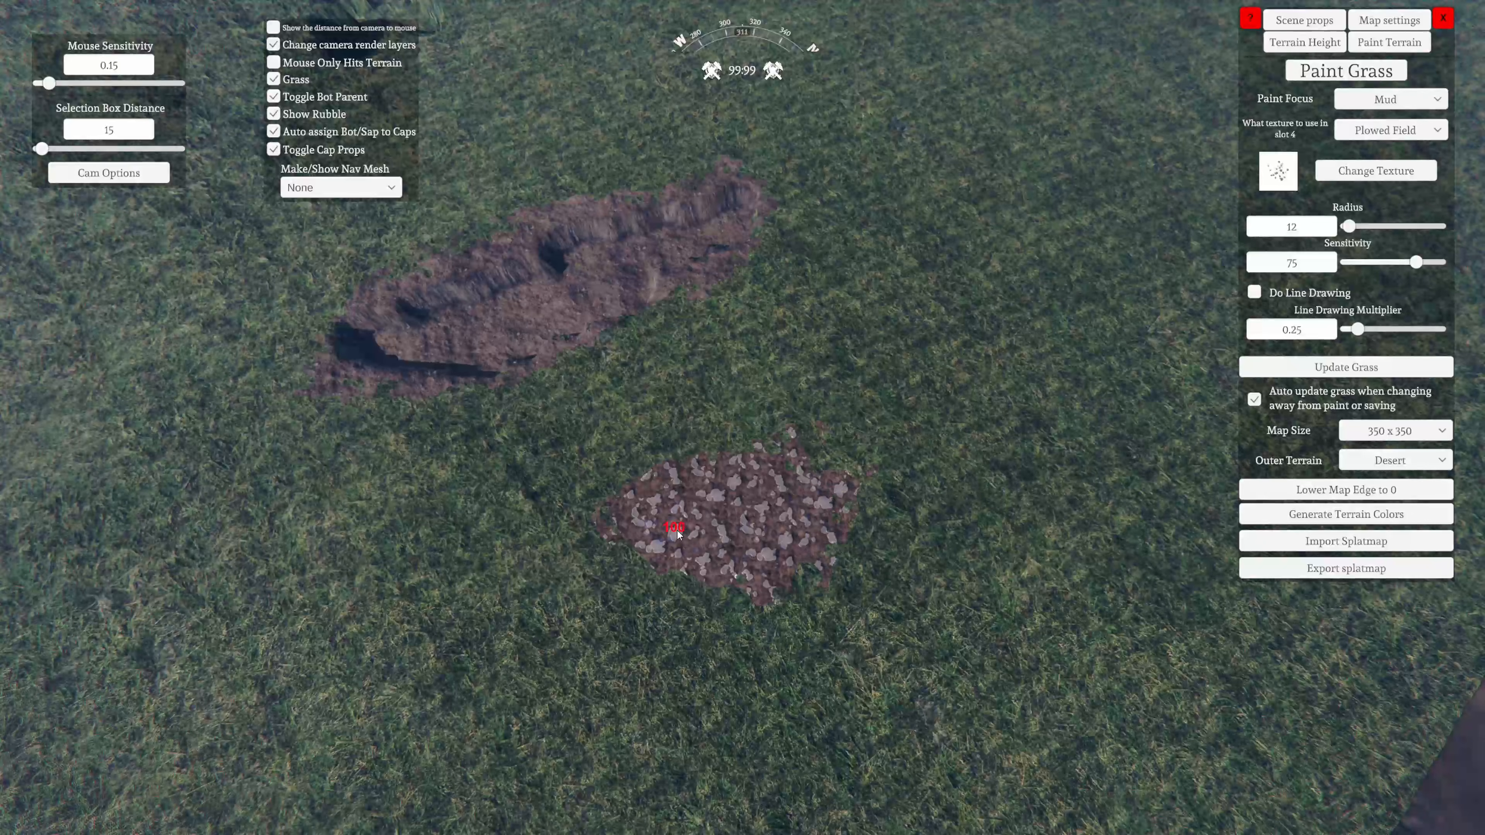
{"action": "left_click_drag", "start_coordinate": [678, 535], "coordinate": [825, 450]}
{"action": "right_click_drag", "start_coordinate": [824, 450], "coordinate": [773, 450]}
{"action": "key", "text": "s"}
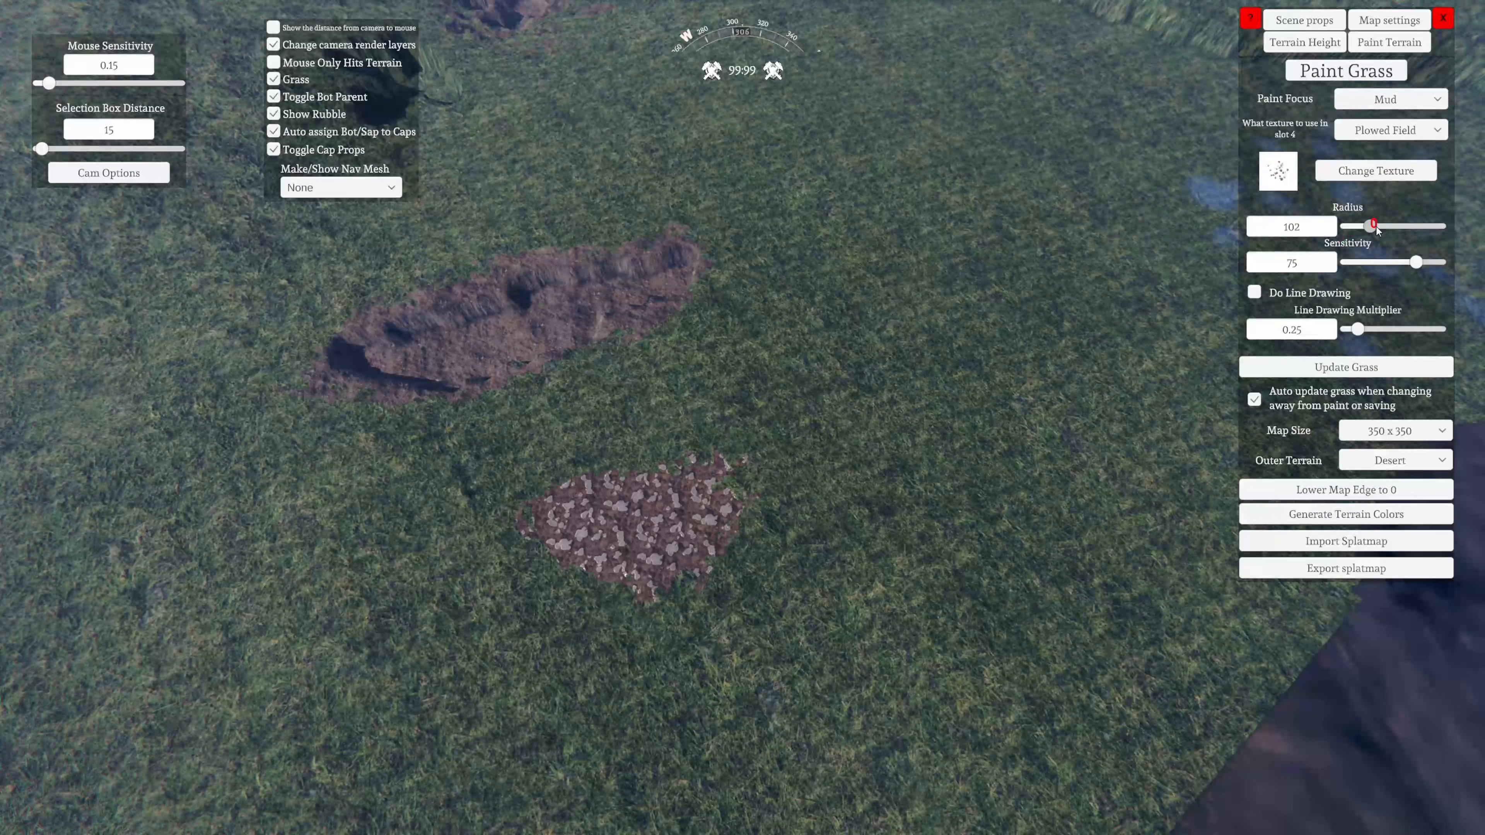
{"action": "left_click_drag", "start_coordinate": [1376, 227], "coordinate": [1379, 227]}
{"action": "key", "text": "s"}
{"action": "right_click_drag", "start_coordinate": [877, 477], "coordinate": [780, 483]}
{"action": "mouse_move", "coordinate": [780, 483]}
{"action": "left_mouse_down"}
{"action": "mouse_move", "coordinate": [789, 471]}
{"action": "mouse_move", "coordinate": [674, 468]}
{"action": "mouse_move", "coordinate": [851, 482]}
{"action": "mouse_move", "coordinate": [795, 447]}
{"action": "left_mouse_up"}
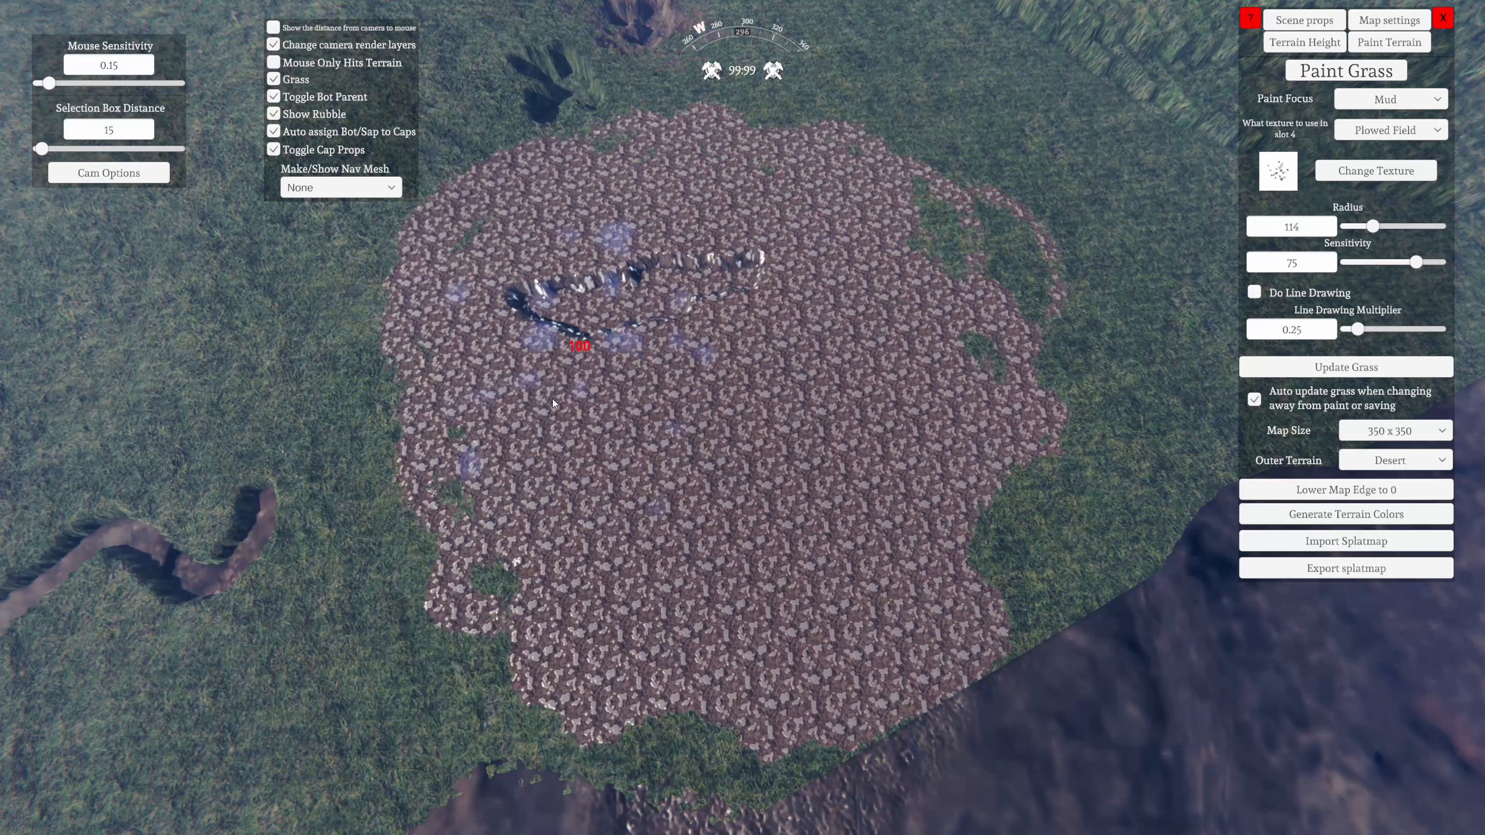
{"action": "right_click_drag", "start_coordinate": [871, 350], "coordinate": [362, 193]}
{"action": "key", "text": "w"}
{"action": "right_click_drag", "start_coordinate": [988, 461], "coordinate": [1271, 268]}
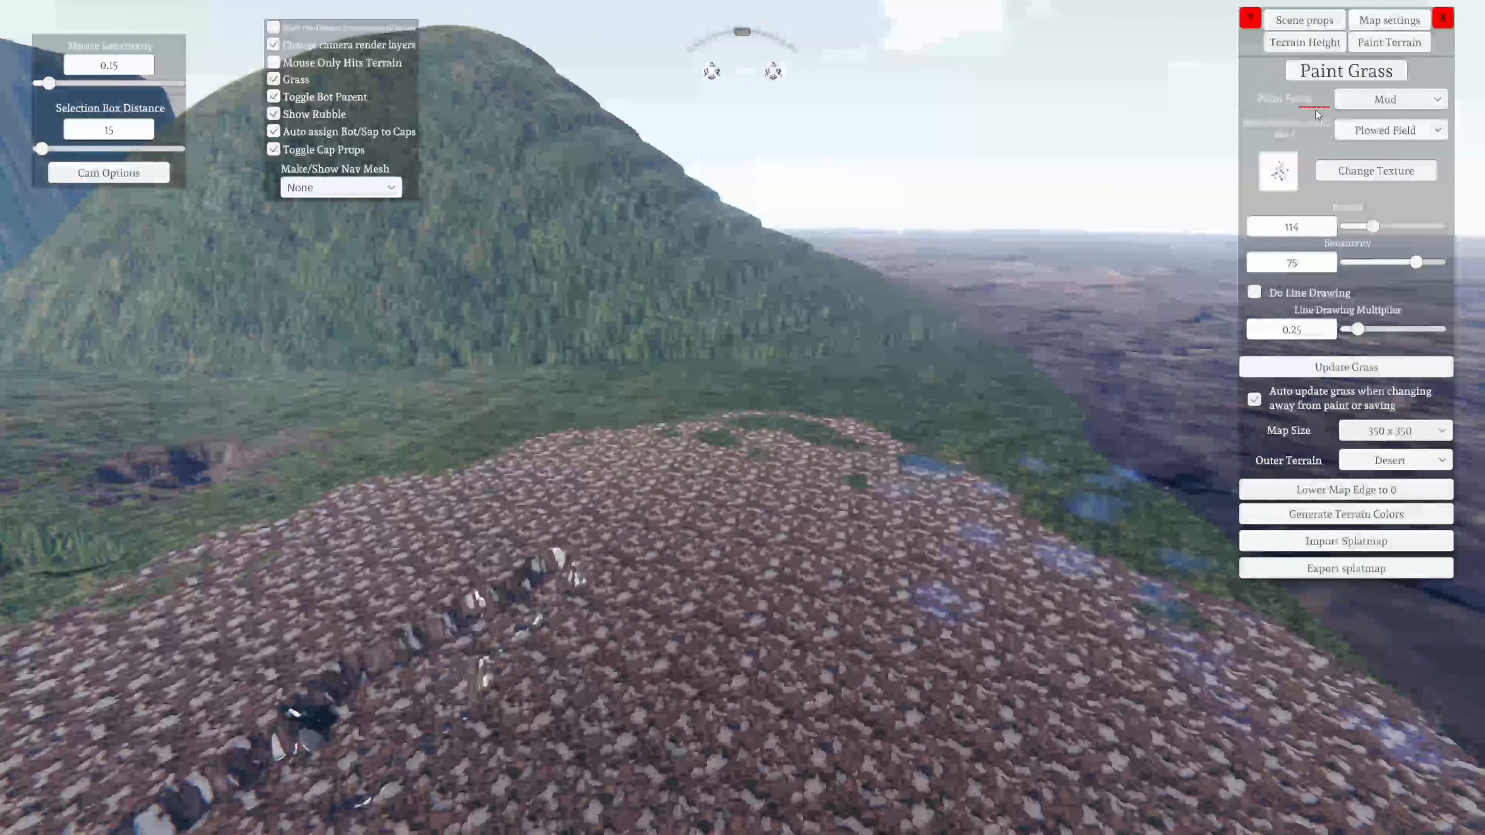
Set the paint focus to Texture 4 with Stone as its texture and paint stone on the grass before the hill
{"action": "left_click", "coordinate": [1339, 101]}
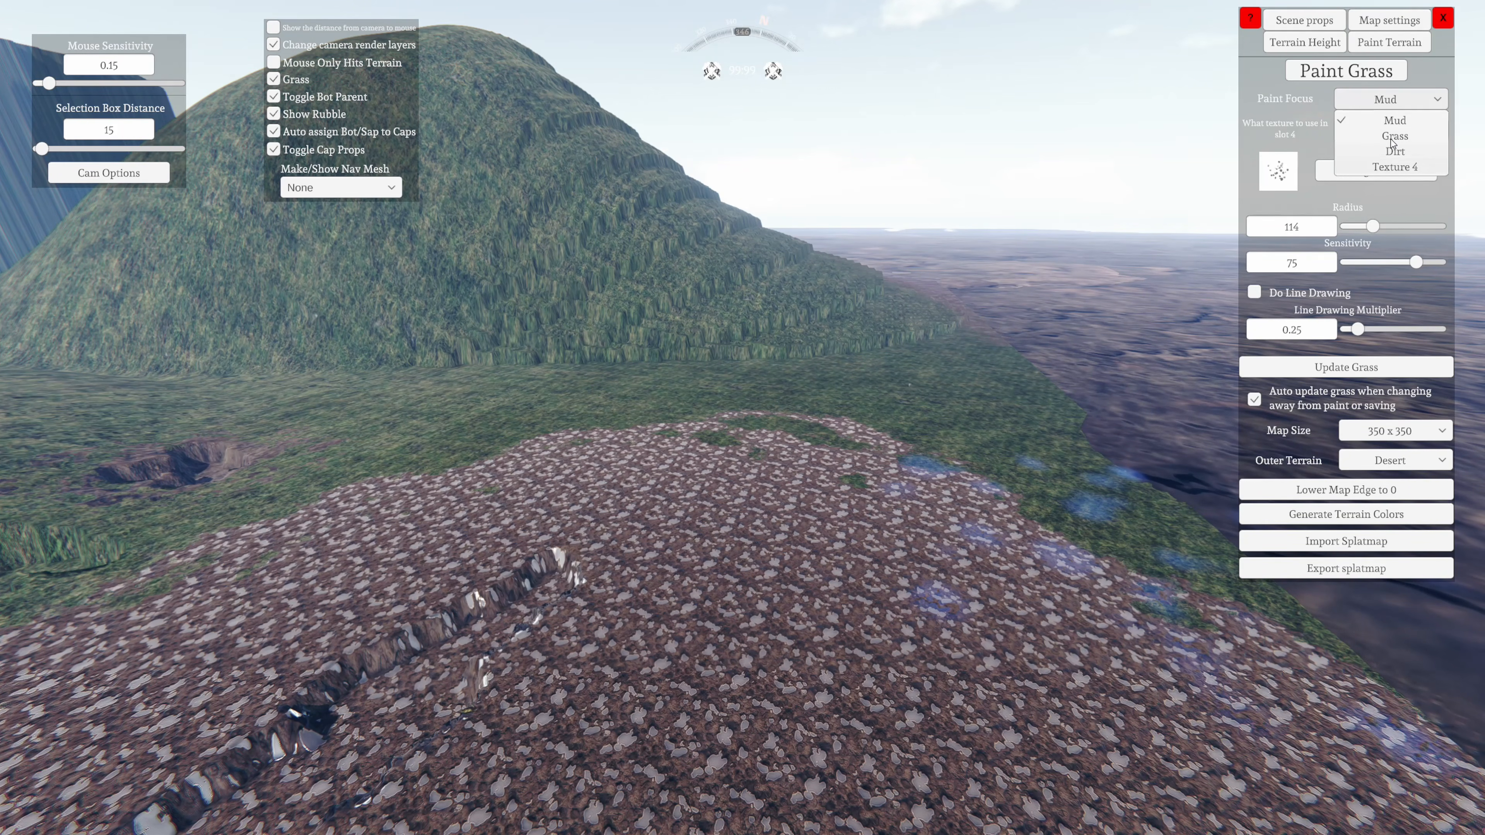
{"action": "left_click", "coordinate": [1391, 168]}
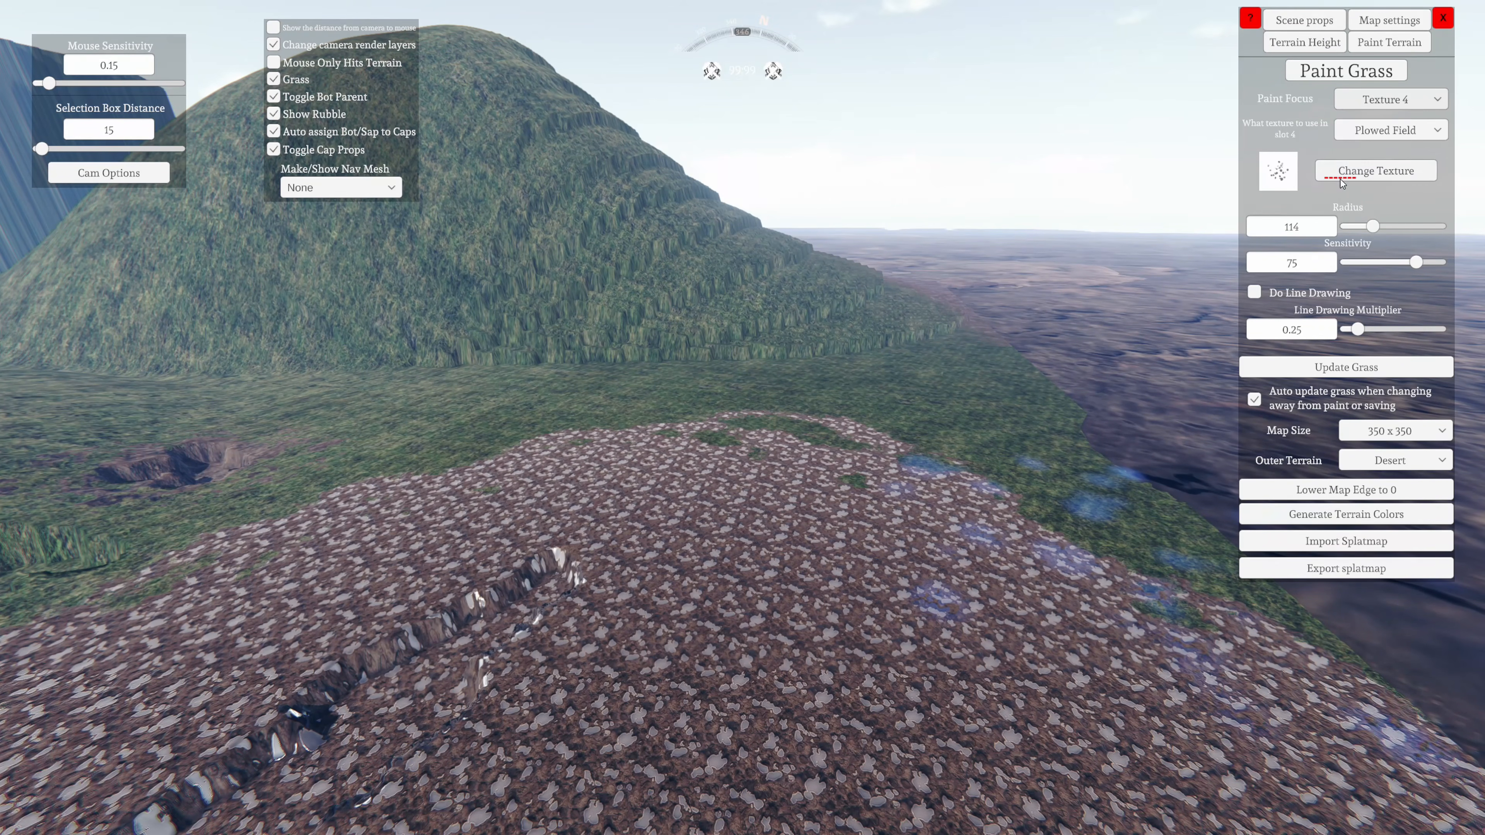
{"action": "left_click", "coordinate": [1363, 133]}
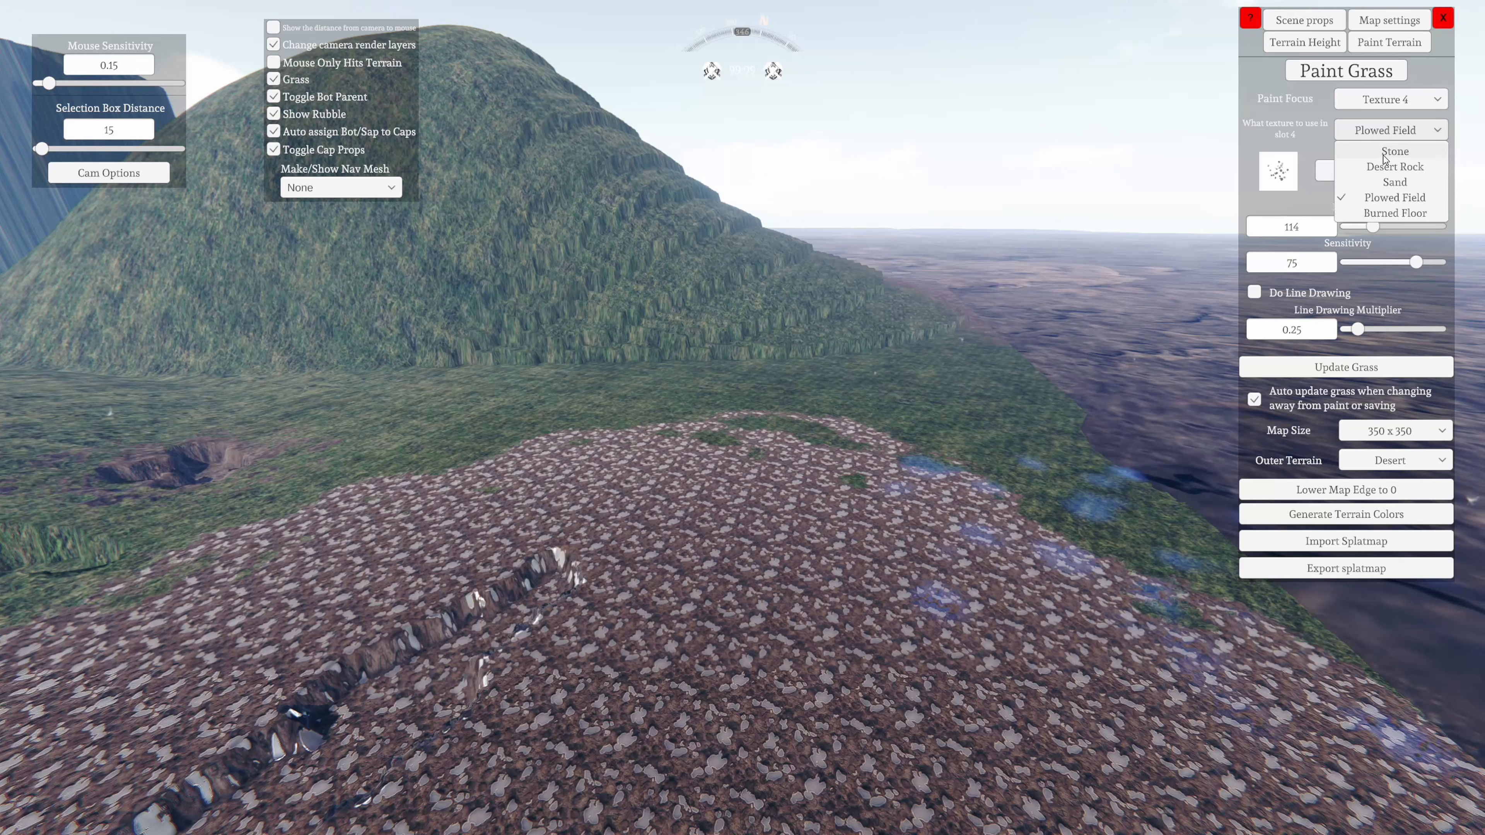
{"action": "left_click", "coordinate": [1394, 151]}
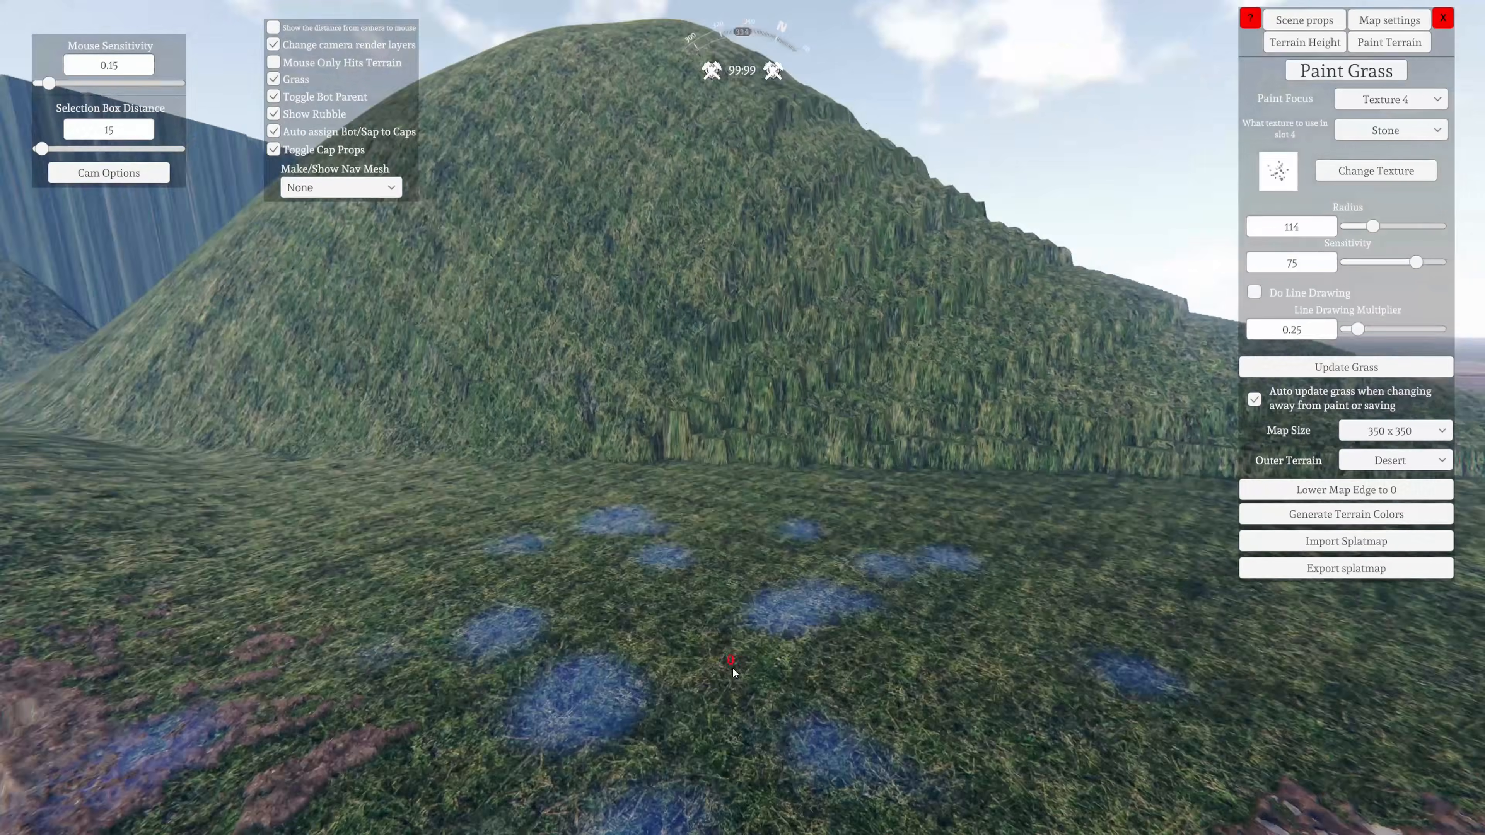
{"action": "key", "text": "w"}
{"action": "mouse_move", "coordinate": [735, 673]}
{"action": "left_mouse_down"}
{"action": "mouse_move", "coordinate": [687, 685]}
{"action": "mouse_move", "coordinate": [624, 635]}
{"action": "left_mouse_up"}
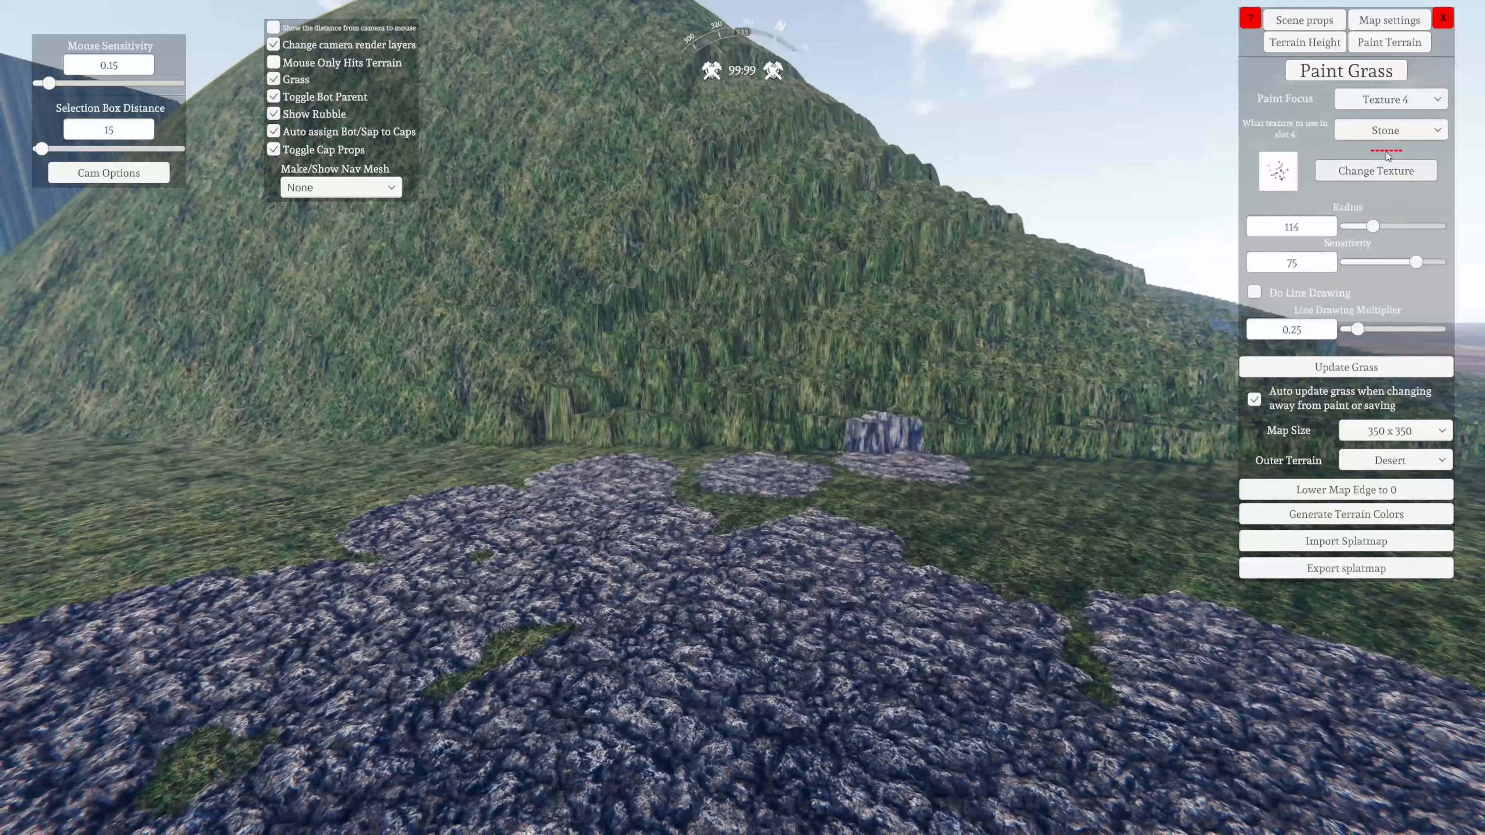
Set the slot 4 texture to Desert Rock and paint it over the foot of the hill, the grass and the mud area
{"action": "left_click", "coordinate": [1386, 130]}
{"action": "left_click", "coordinate": [1386, 167]}
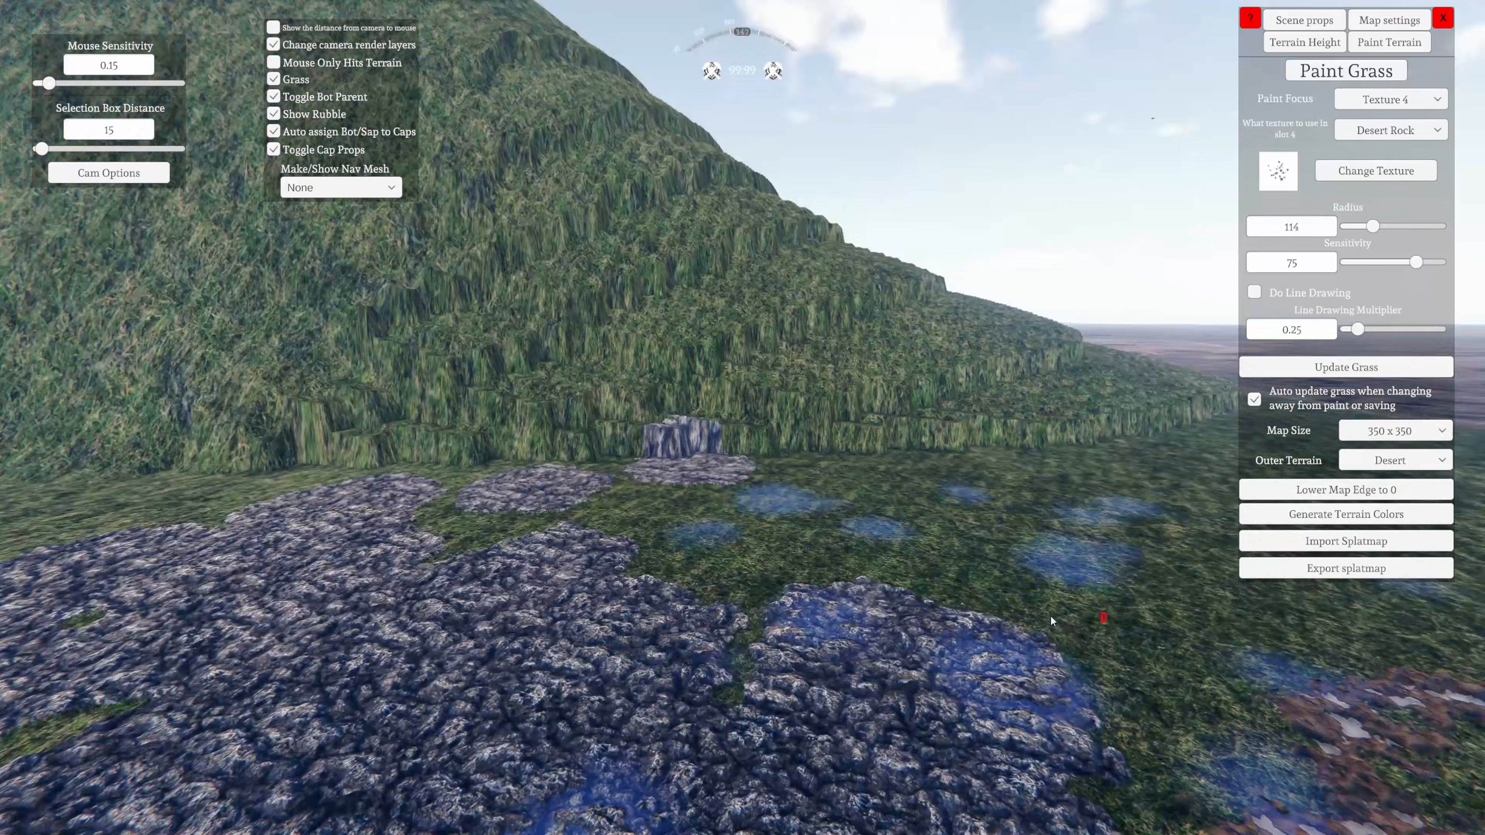
{"action": "key", "text": "d"}
{"action": "mouse_move", "coordinate": [1051, 617]}
{"action": "left_mouse_down"}
{"action": "mouse_move", "coordinate": [749, 587]}
{"action": "mouse_move", "coordinate": [632, 427]}
{"action": "left_mouse_up"}
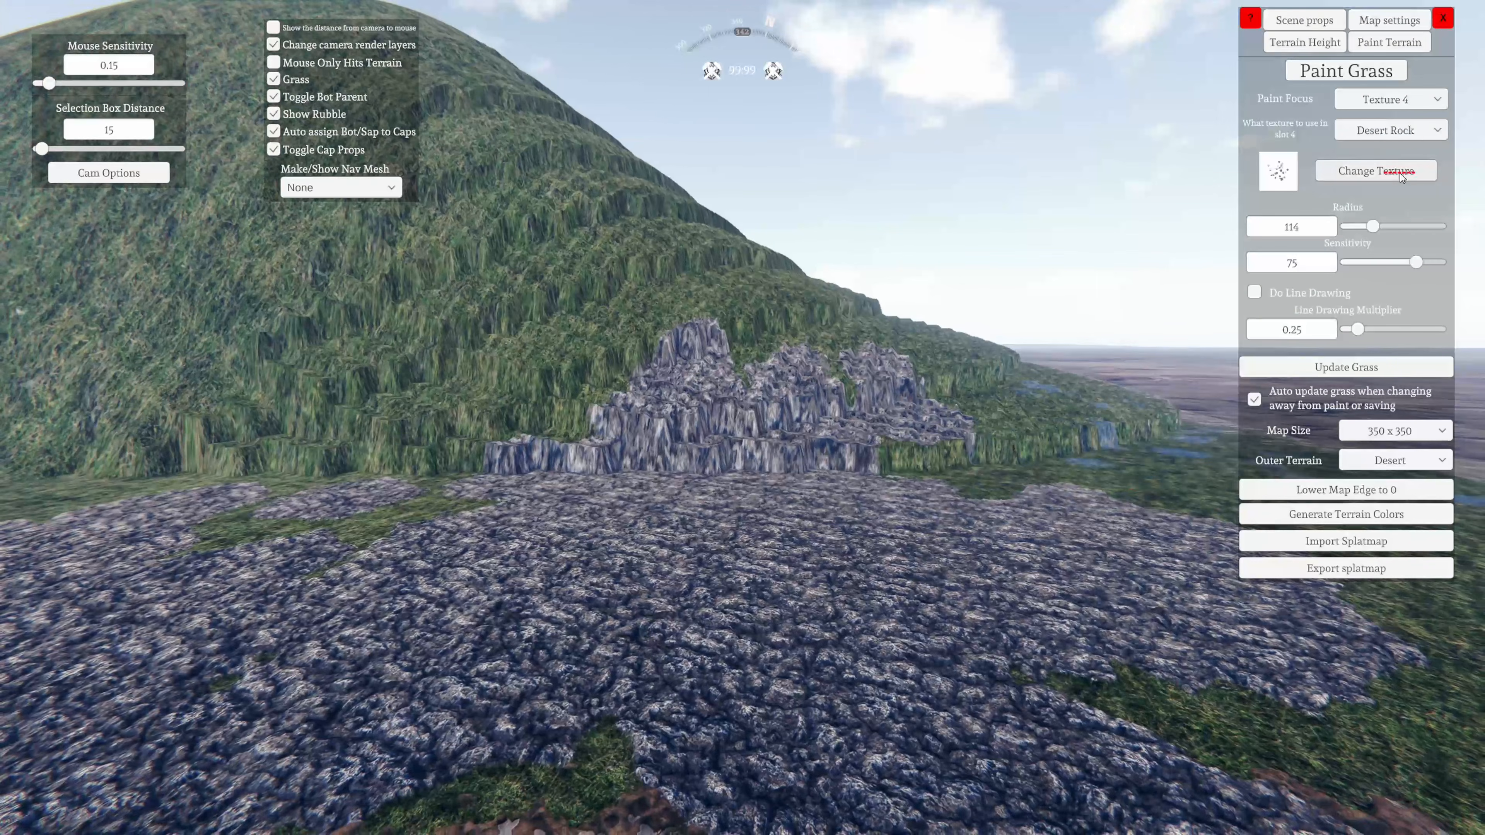
{"action": "left_click", "coordinate": [1401, 174]}
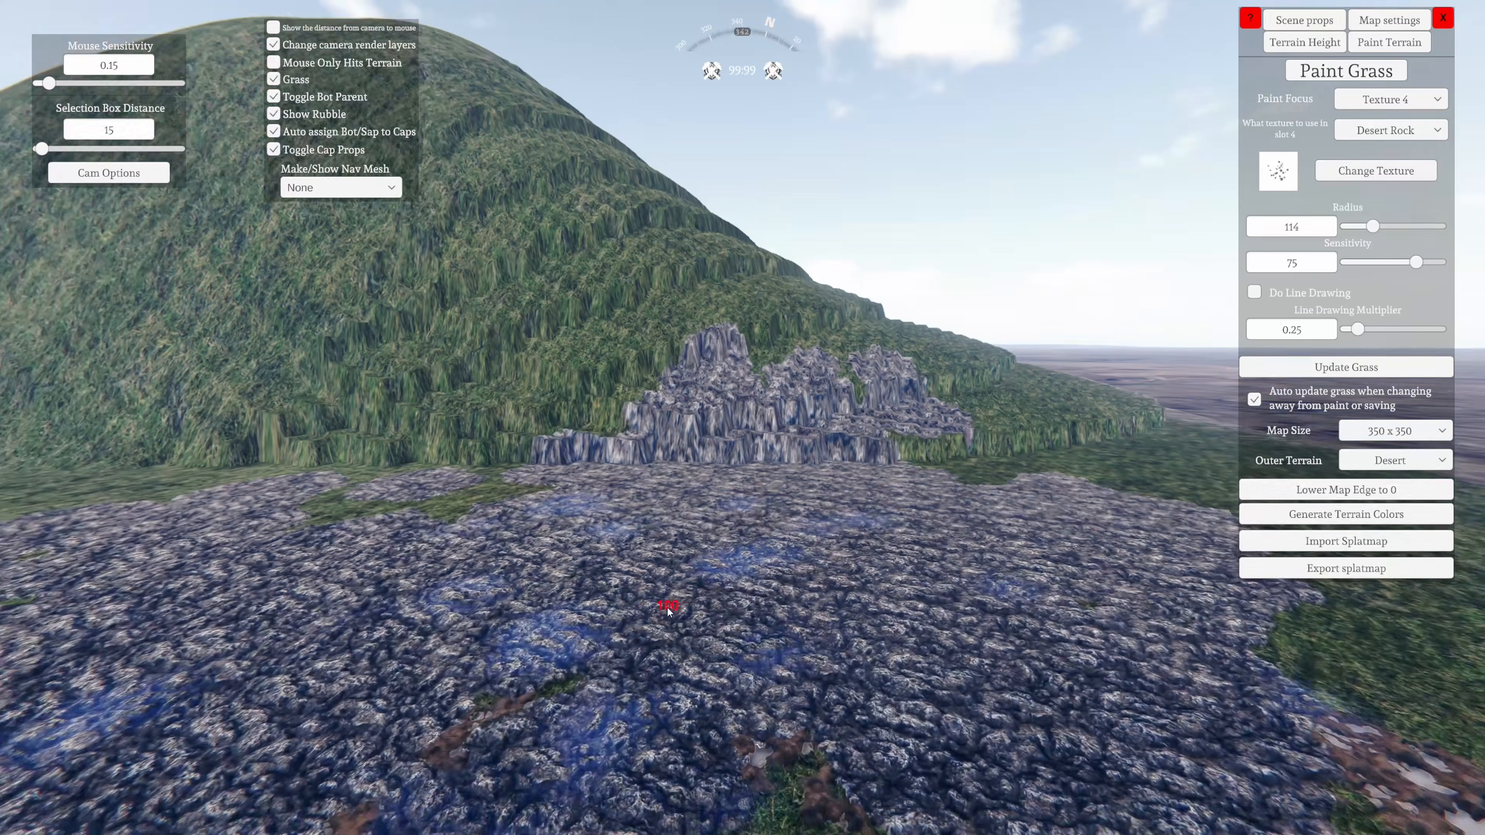
{"action": "right_click_drag", "start_coordinate": [669, 611], "coordinate": [690, 720]}
{"action": "key", "text": "s"}
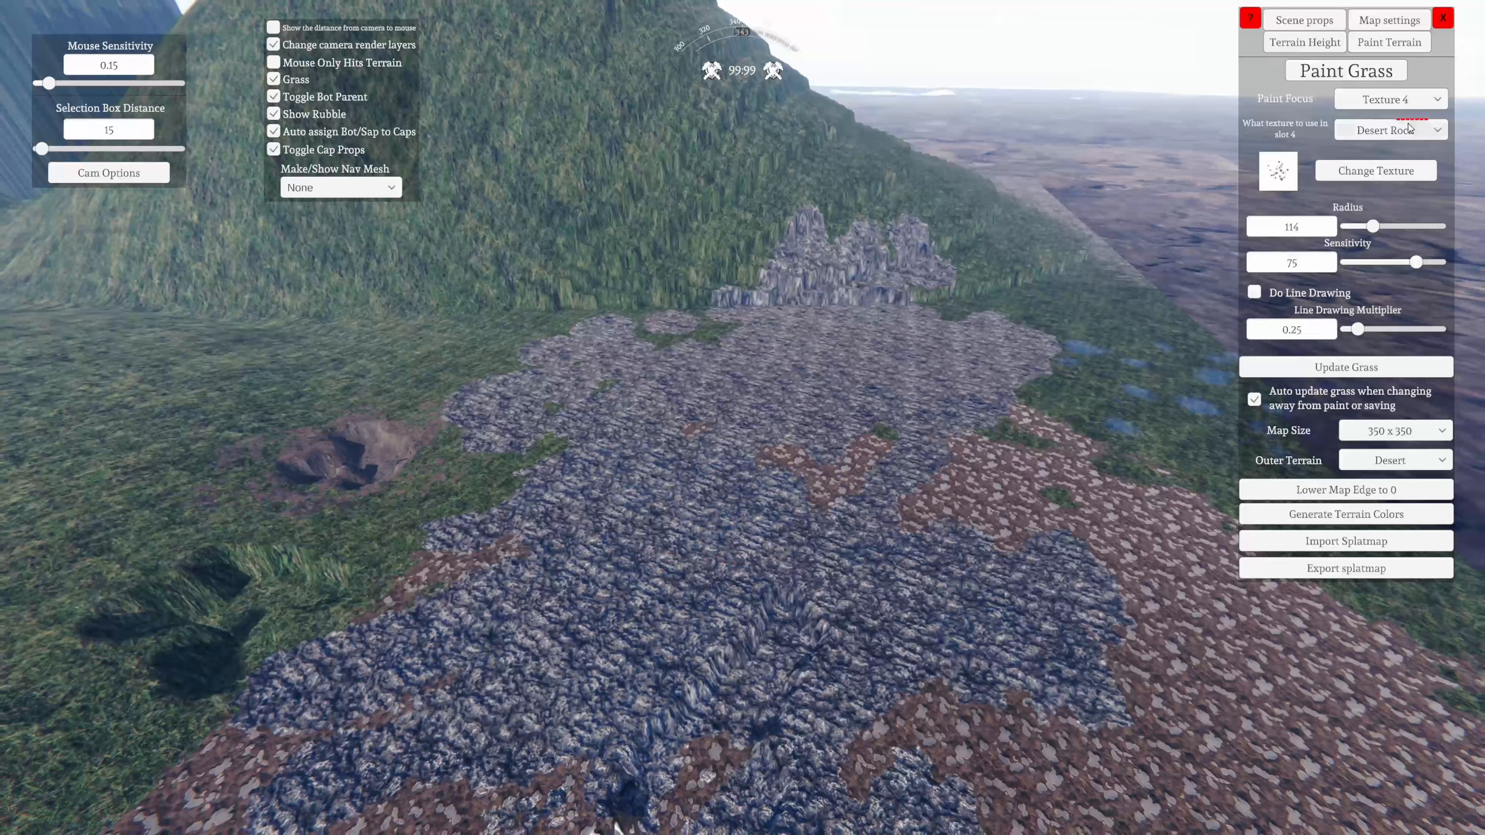
Set the slot 4 texture to Sand and paint a wide sand area over the grass beside the crater and mud
{"action": "left_click", "coordinate": [1389, 130]}
{"action": "left_click", "coordinate": [1385, 144]}
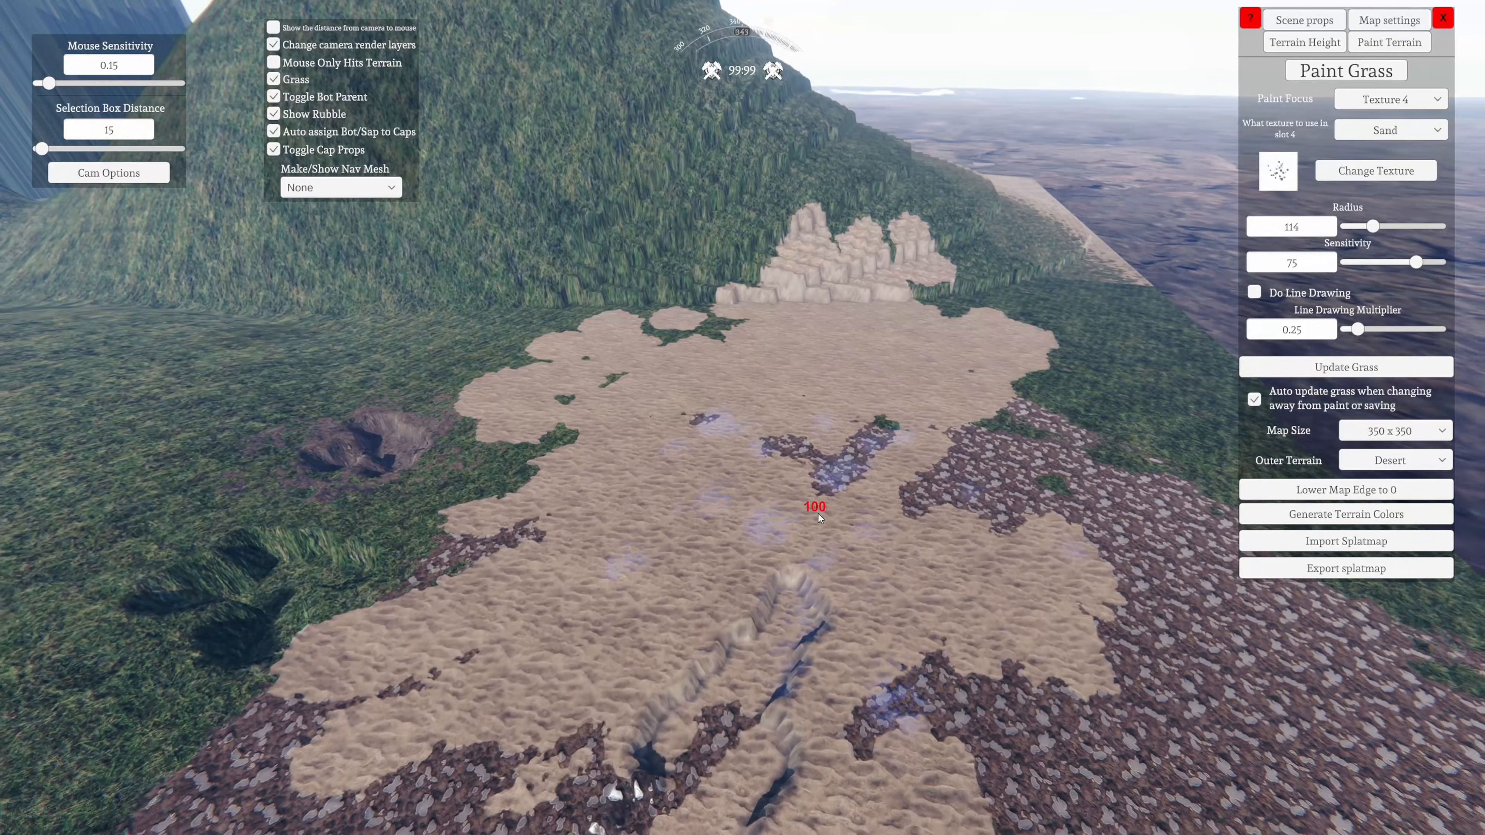
{"action": "left_click_drag", "start_coordinate": [719, 548], "coordinate": [727, 491]}
{"action": "right_click_drag", "start_coordinate": [726, 491], "coordinate": [474, 515]}
{"action": "key", "text": "a"}
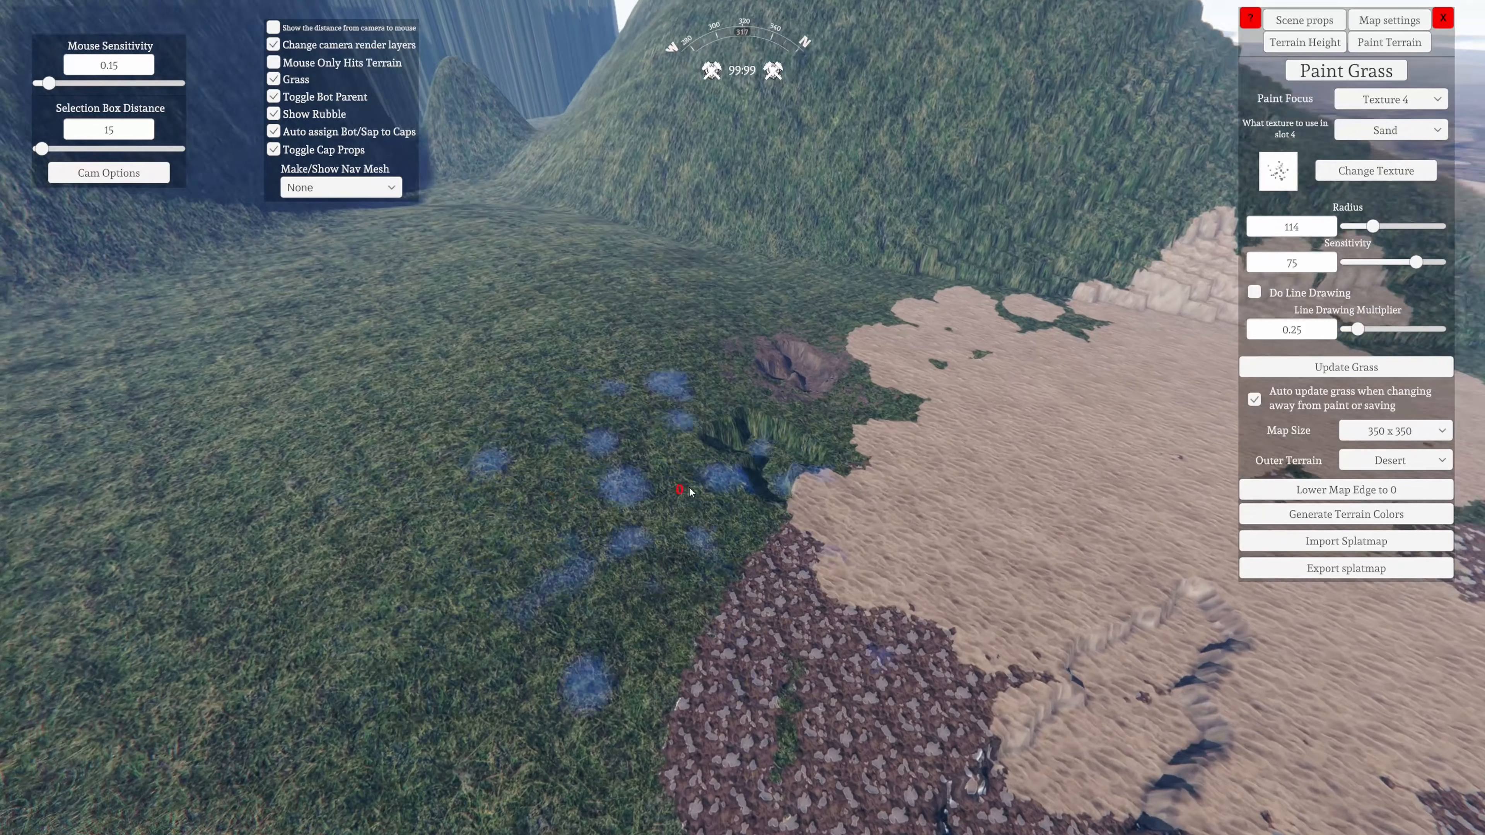
{"action": "left_click_drag", "start_coordinate": [689, 491], "coordinate": [456, 473]}
{"action": "right_click_drag", "start_coordinate": [456, 473], "coordinate": [234, 511]}
{"action": "key", "text": "s"}
{"action": "mouse_move", "coordinate": [234, 510]}
{"action": "left_mouse_down"}
{"action": "mouse_move", "coordinate": [599, 466]}
{"action": "mouse_move", "coordinate": [865, 330]}
{"action": "mouse_move", "coordinate": [829, 364]}
{"action": "mouse_move", "coordinate": [520, 380]}
{"action": "mouse_move", "coordinate": [796, 574]}
{"action": "mouse_move", "coordinate": [937, 473]}
{"action": "left_mouse_up"}
{"action": "key", "text": "d"}
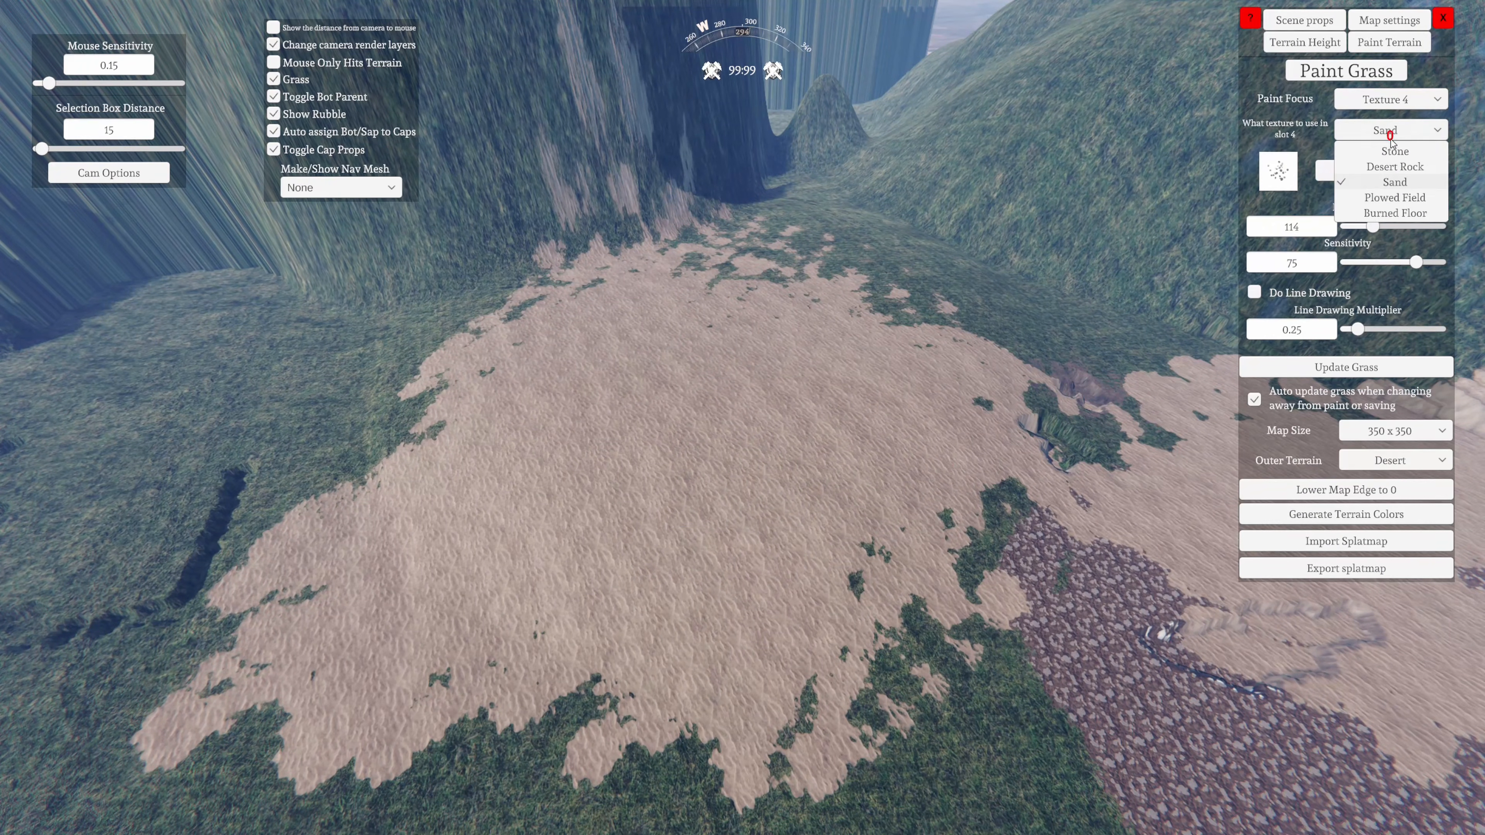
Switch the slot 4 texture to Plowed Field and finally to Burned Floor, and inspect the painted areas from several sides
{"action": "left_click", "coordinate": [1400, 199]}
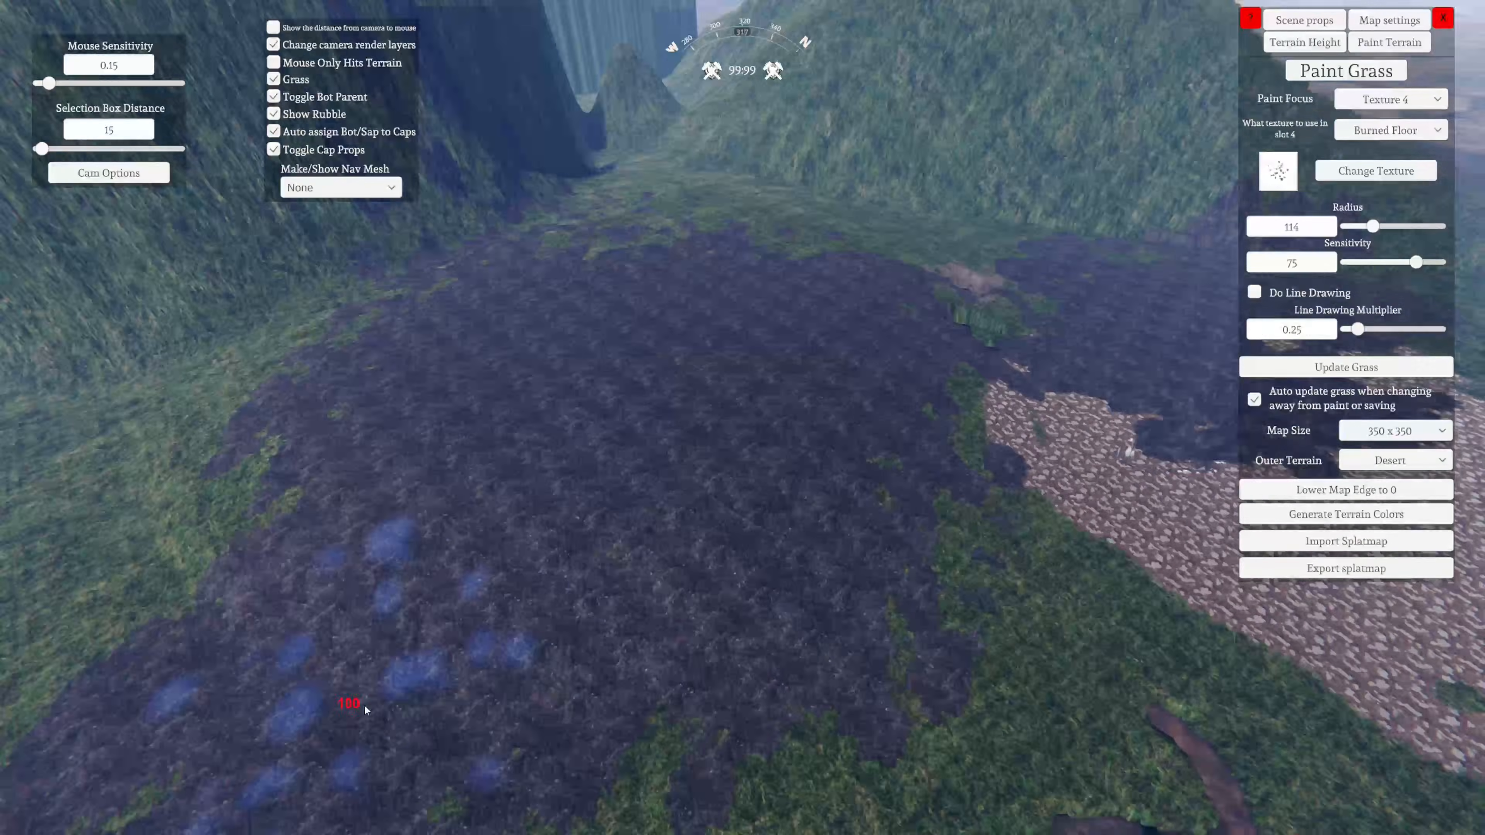
{"action": "right_click_drag", "start_coordinate": [365, 710], "coordinate": [391, 755]}
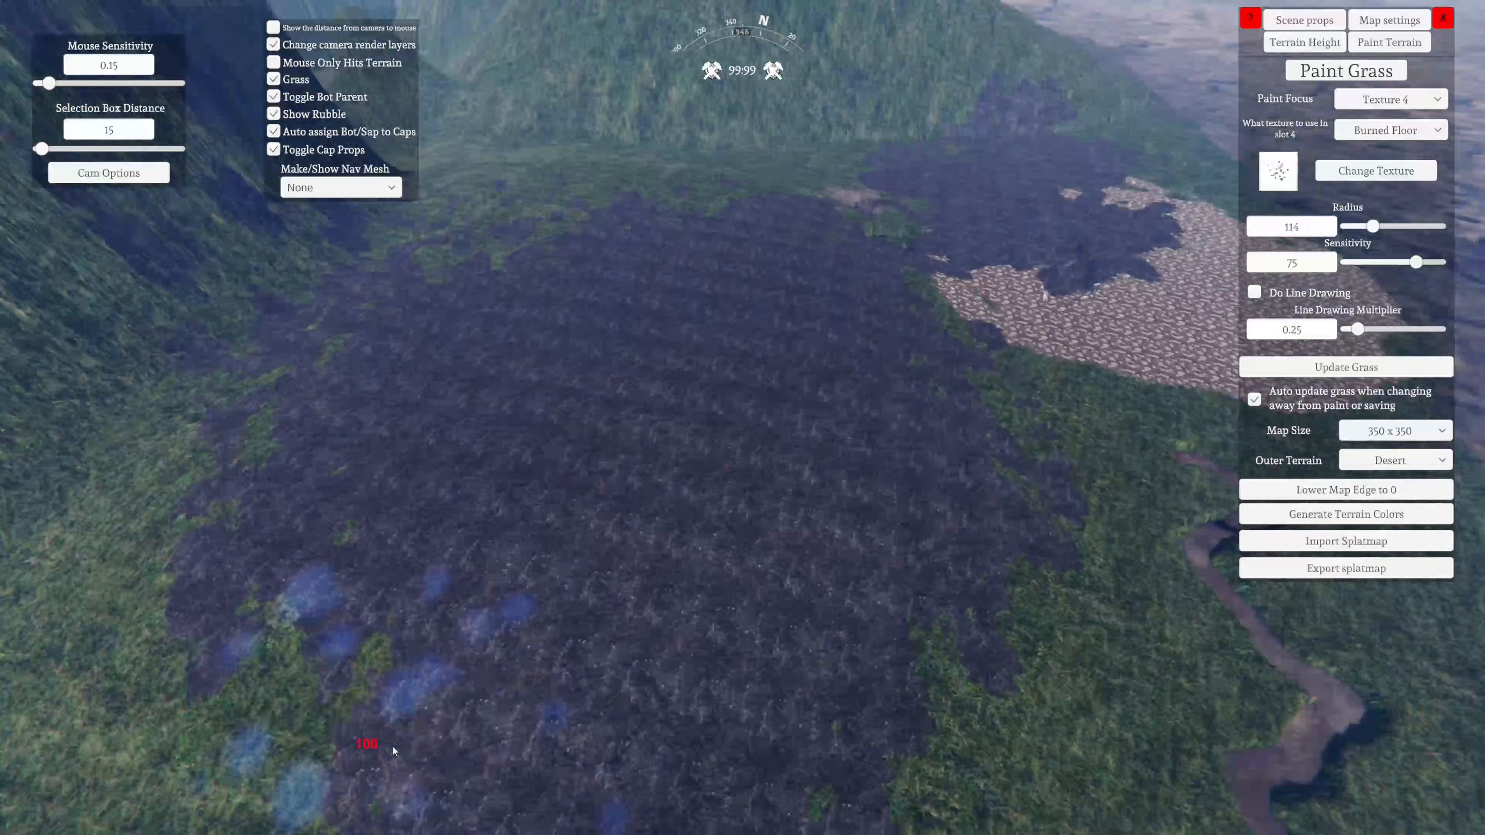
{"action": "mouse_move", "coordinate": [391, 754]}
{"action": "left_mouse_down"}
{"action": "mouse_move", "coordinate": [481, 713]}
{"action": "mouse_move", "coordinate": [278, 757]}
{"action": "mouse_move", "coordinate": [356, 765]}
{"action": "left_mouse_up"}
{"action": "right_click_drag", "start_coordinate": [356, 765], "coordinate": [693, 828]}
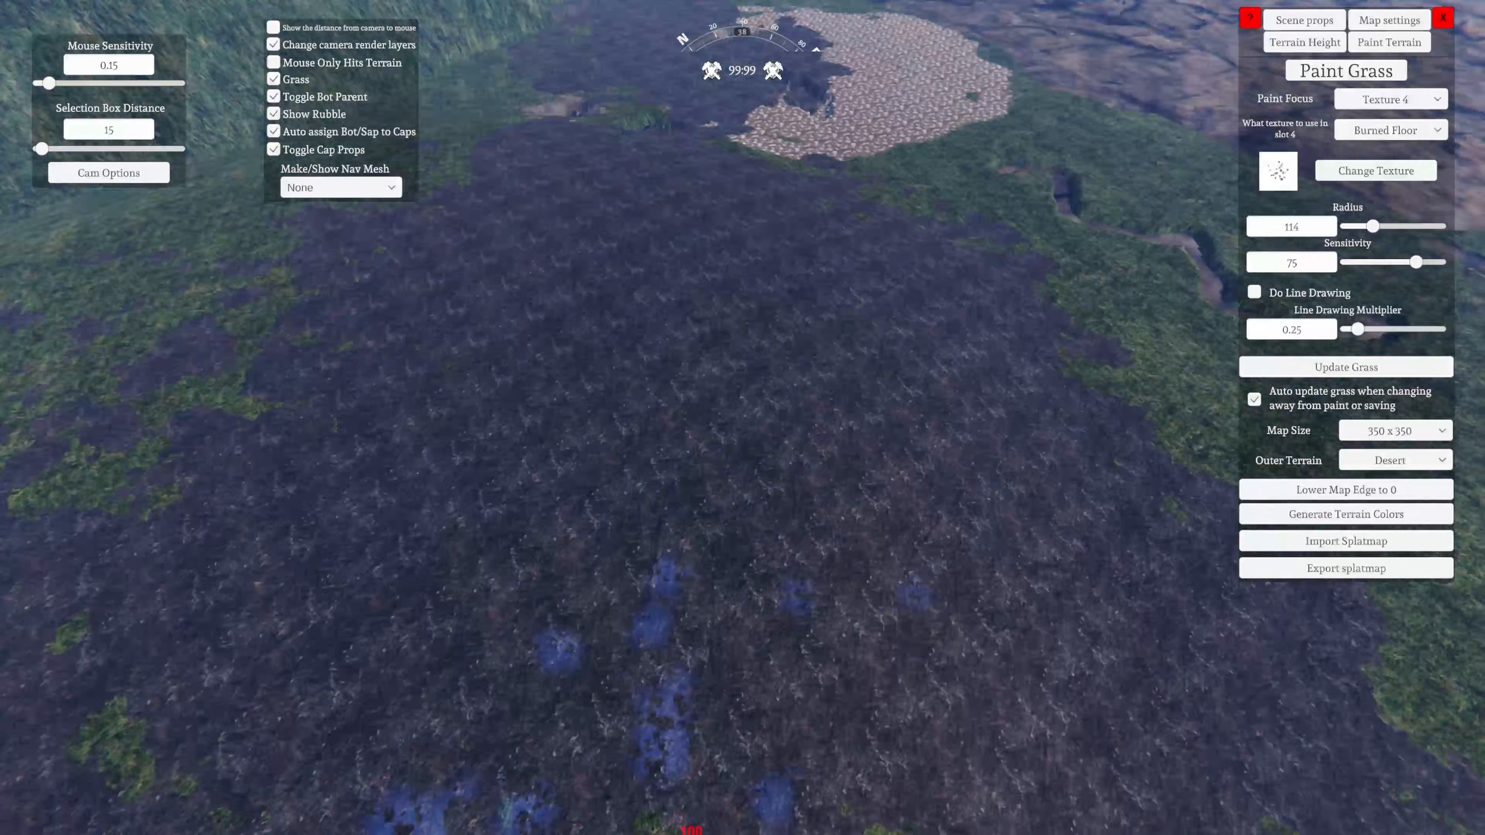
{"action": "mouse_move", "coordinate": [693, 828]}
{"action": "left_mouse_down"}
{"action": "mouse_move", "coordinate": [461, 710]}
{"action": "mouse_move", "coordinate": [572, 707]}
{"action": "mouse_move", "coordinate": [589, 632]}
{"action": "mouse_move", "coordinate": [368, 623]}
{"action": "mouse_move", "coordinate": [596, 650]}
{"action": "left_mouse_up"}
{"action": "right_click_drag", "start_coordinate": [596, 650], "coordinate": [242, 571]}
{"action": "left_click_drag", "start_coordinate": [242, 571], "coordinate": [585, 576]}
{"action": "right_click_drag", "start_coordinate": [584, 576], "coordinate": [587, 572]}
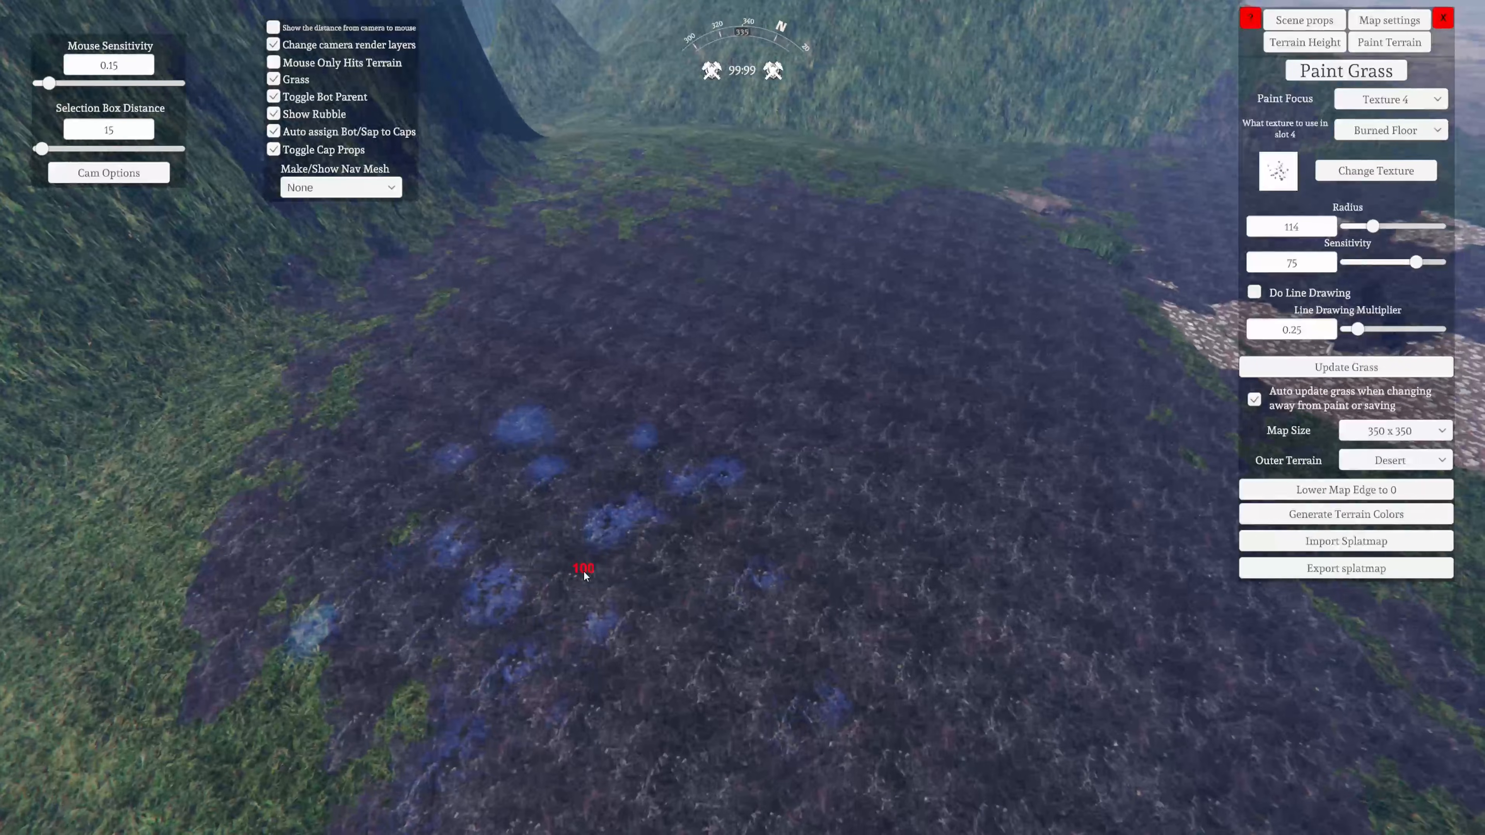
{"action": "mouse_move", "coordinate": [587, 572]}
{"action": "left_mouse_down"}
{"action": "mouse_move", "coordinate": [670, 588]}
{"action": "mouse_move", "coordinate": [388, 684]}
{"action": "left_mouse_up"}
{"action": "right_click_drag", "start_coordinate": [389, 684], "coordinate": [241, 646]}
{"action": "key", "text": "s"}
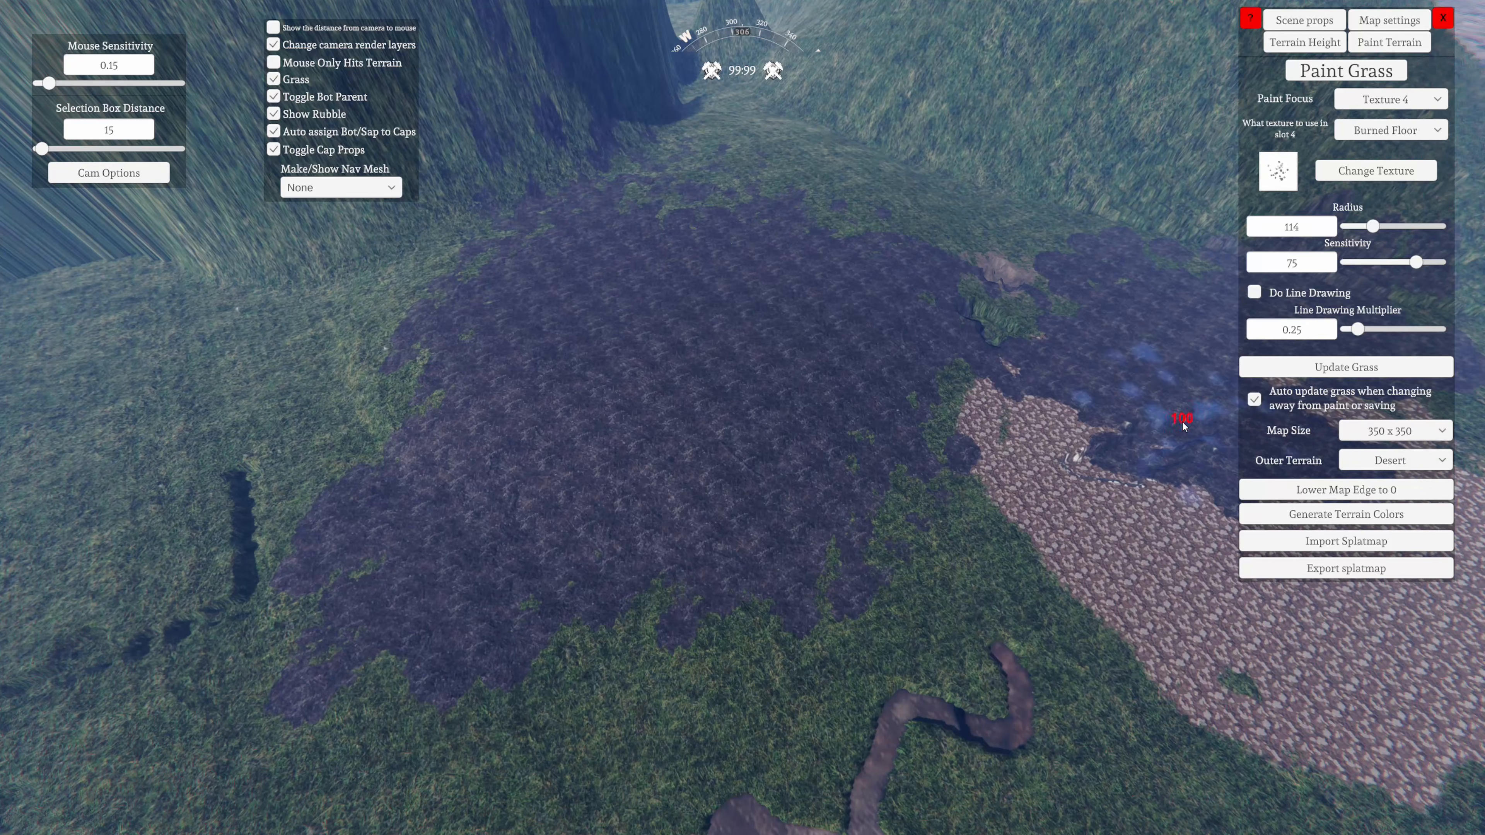
{"action": "right_click_drag", "start_coordinate": [667, 673], "coordinate": [1167, 487]}
{"action": "key", "text": "s"}
Review the map size and outer terrain options at the map edge, keeping 350 x 350 and Desert
{"action": "right_click_drag", "start_coordinate": [778, 632], "coordinate": [687, 639]}
{"action": "key", "text": "w"}
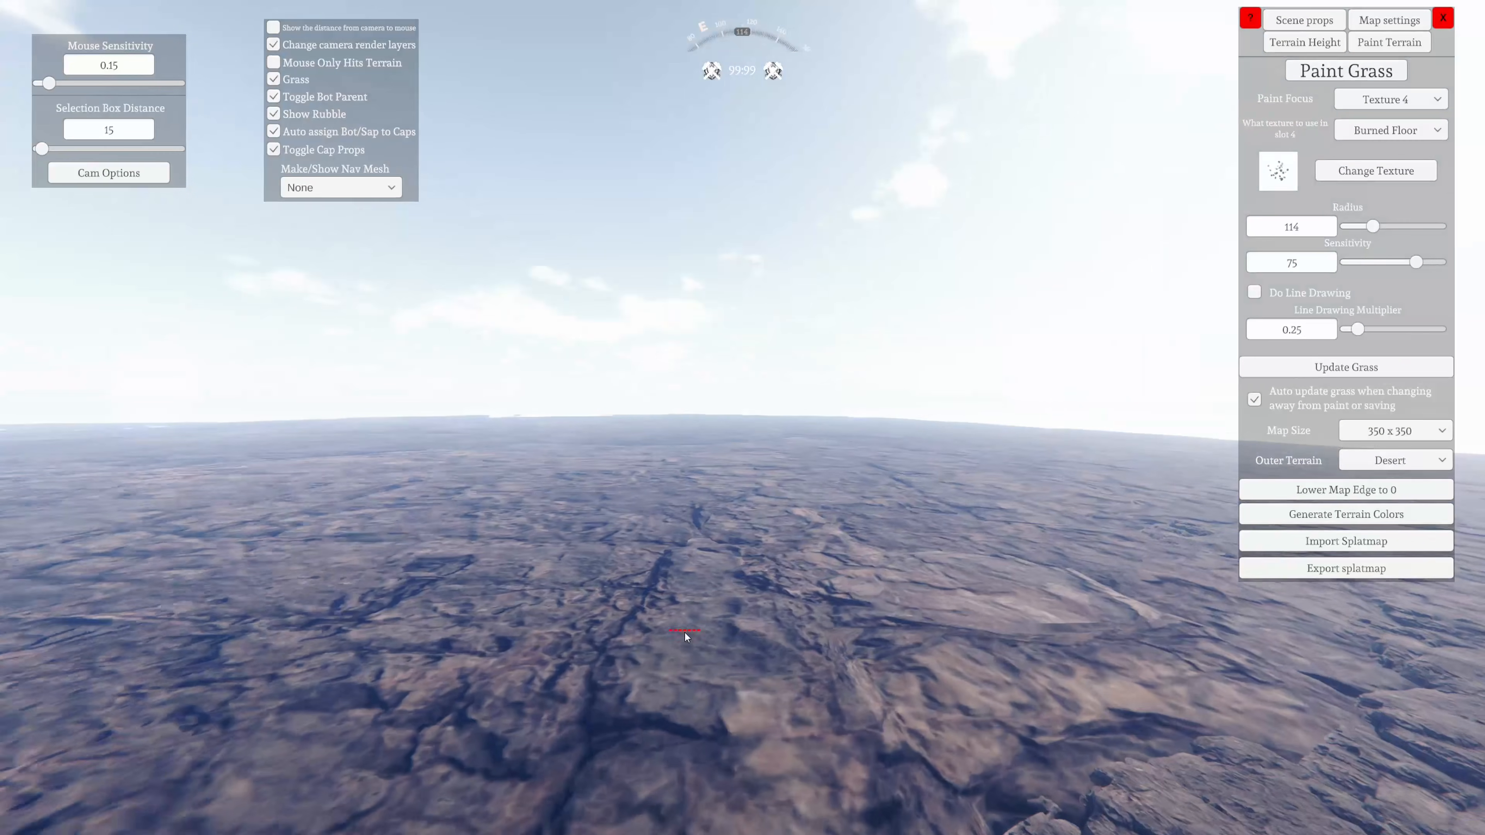
{"action": "left_click", "coordinate": [1305, 20]}
{"action": "right_click_drag", "start_coordinate": [830, 527], "coordinate": [784, 546]}
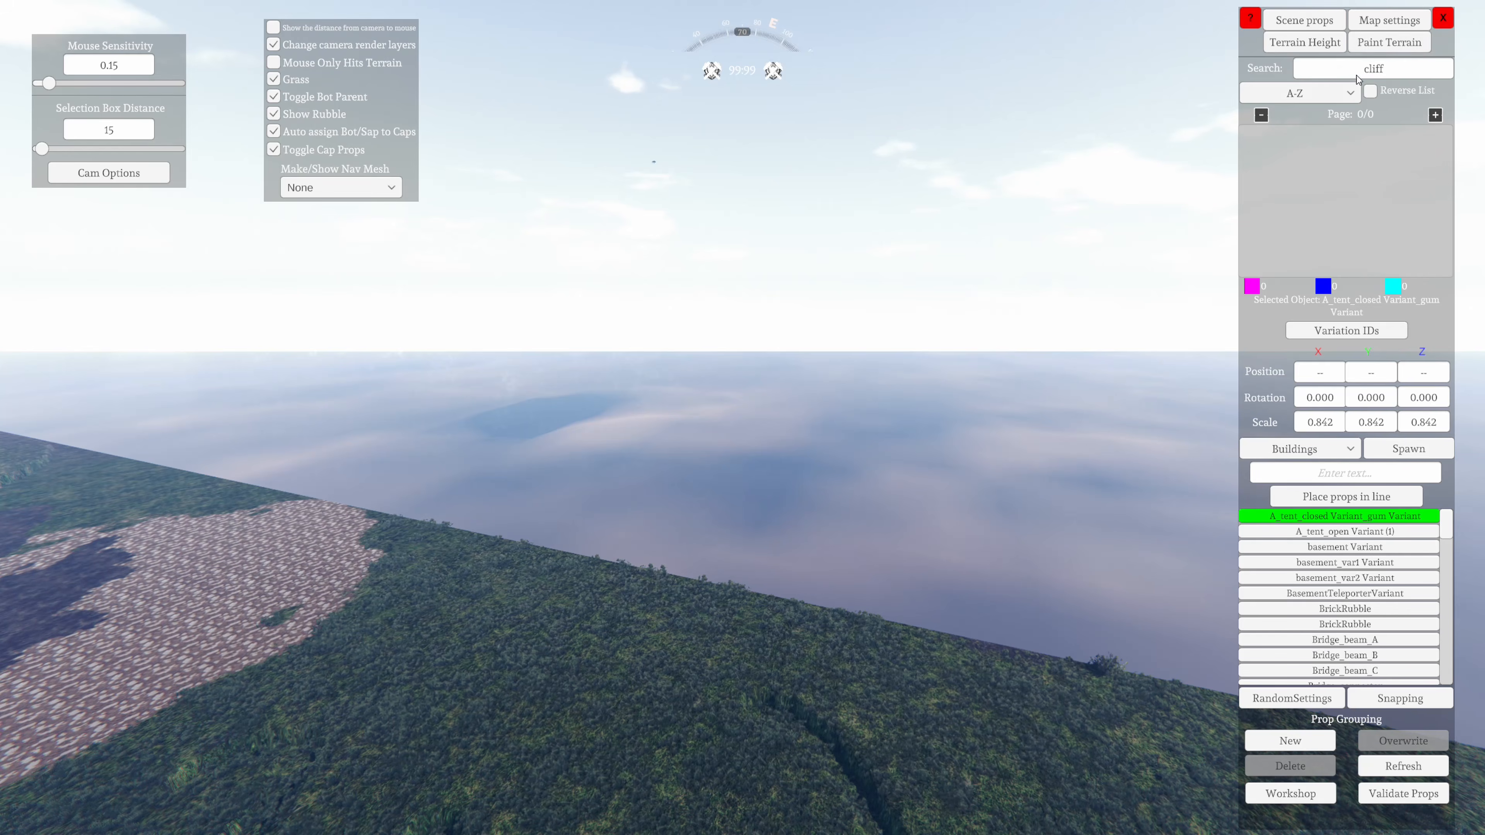
{"action": "left_click", "coordinate": [1373, 46]}
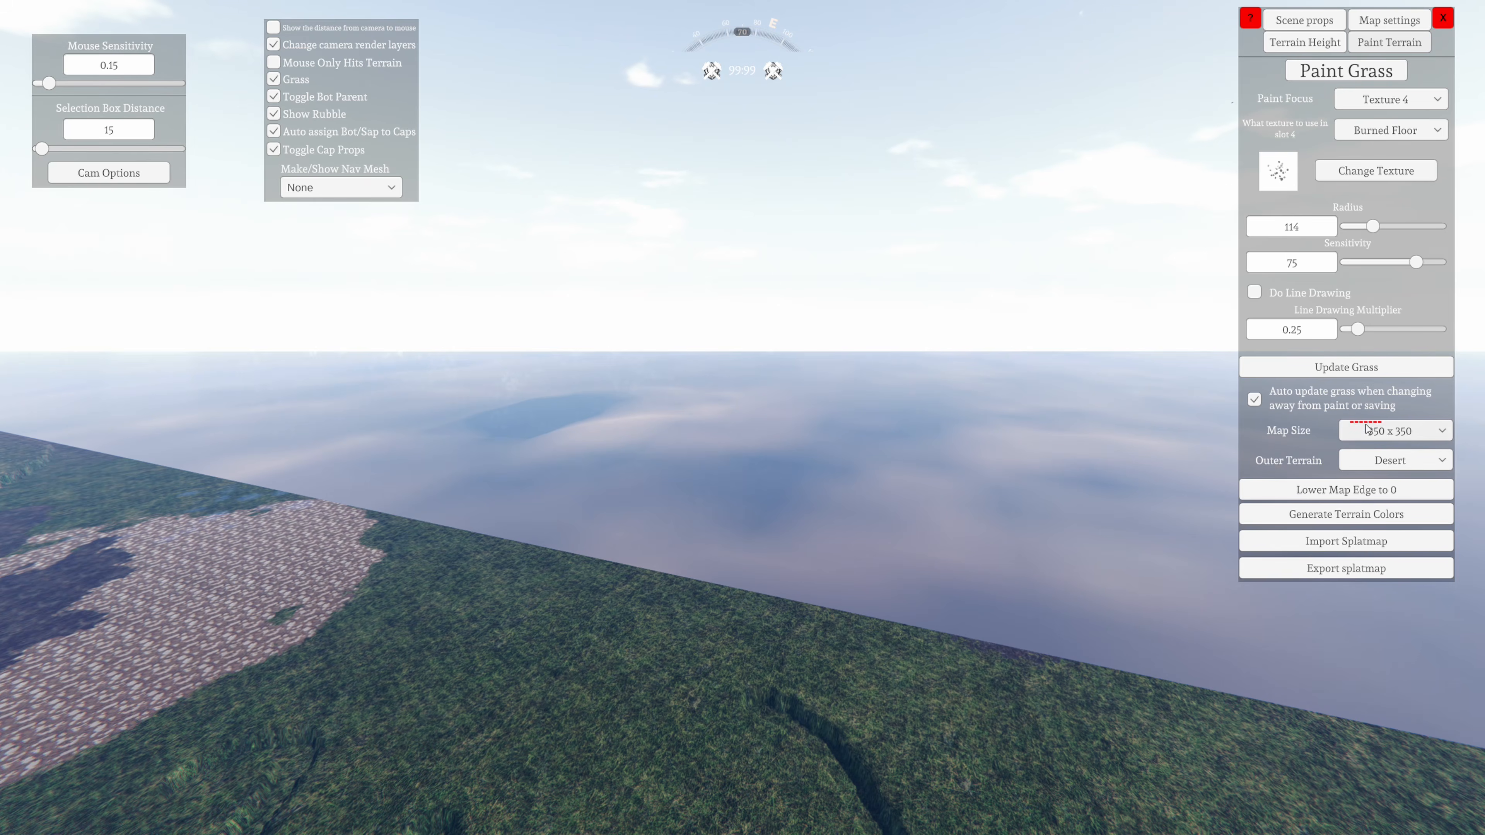
{"action": "left_click", "coordinate": [1383, 435]}
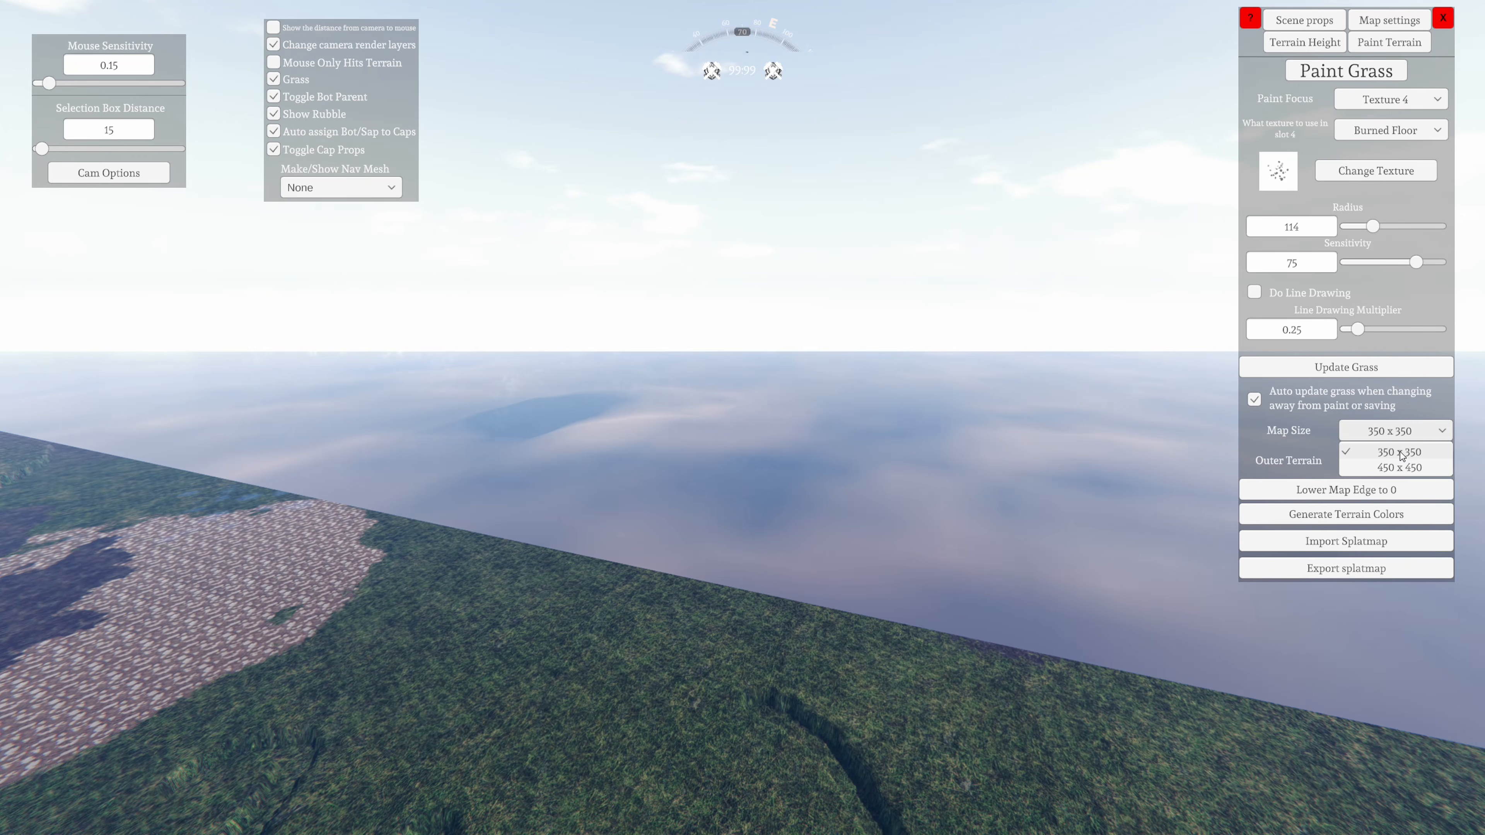
{"action": "left_click", "coordinate": [1401, 451]}
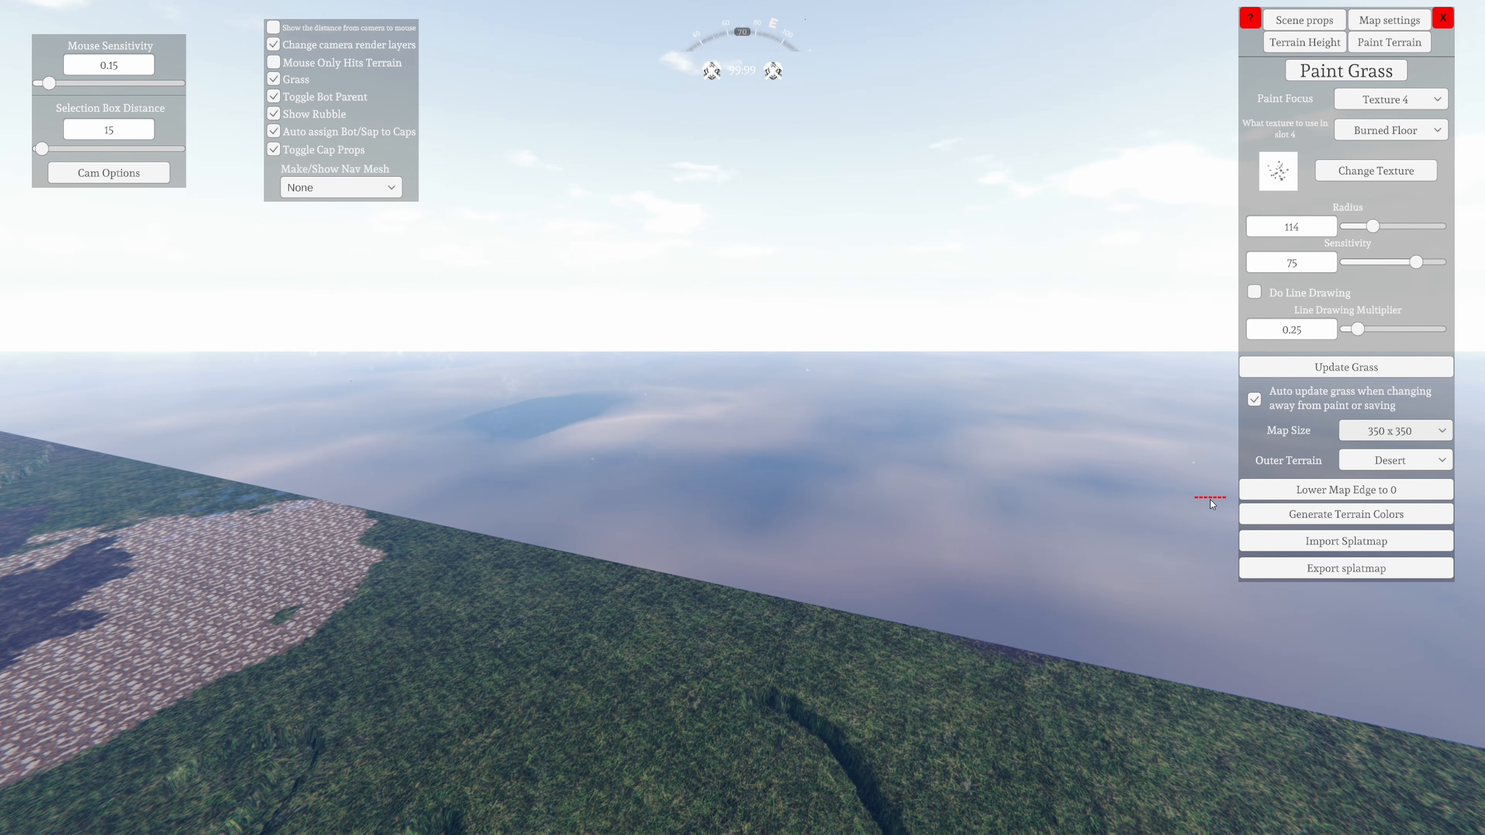
{"action": "left_click", "coordinate": [1392, 464]}
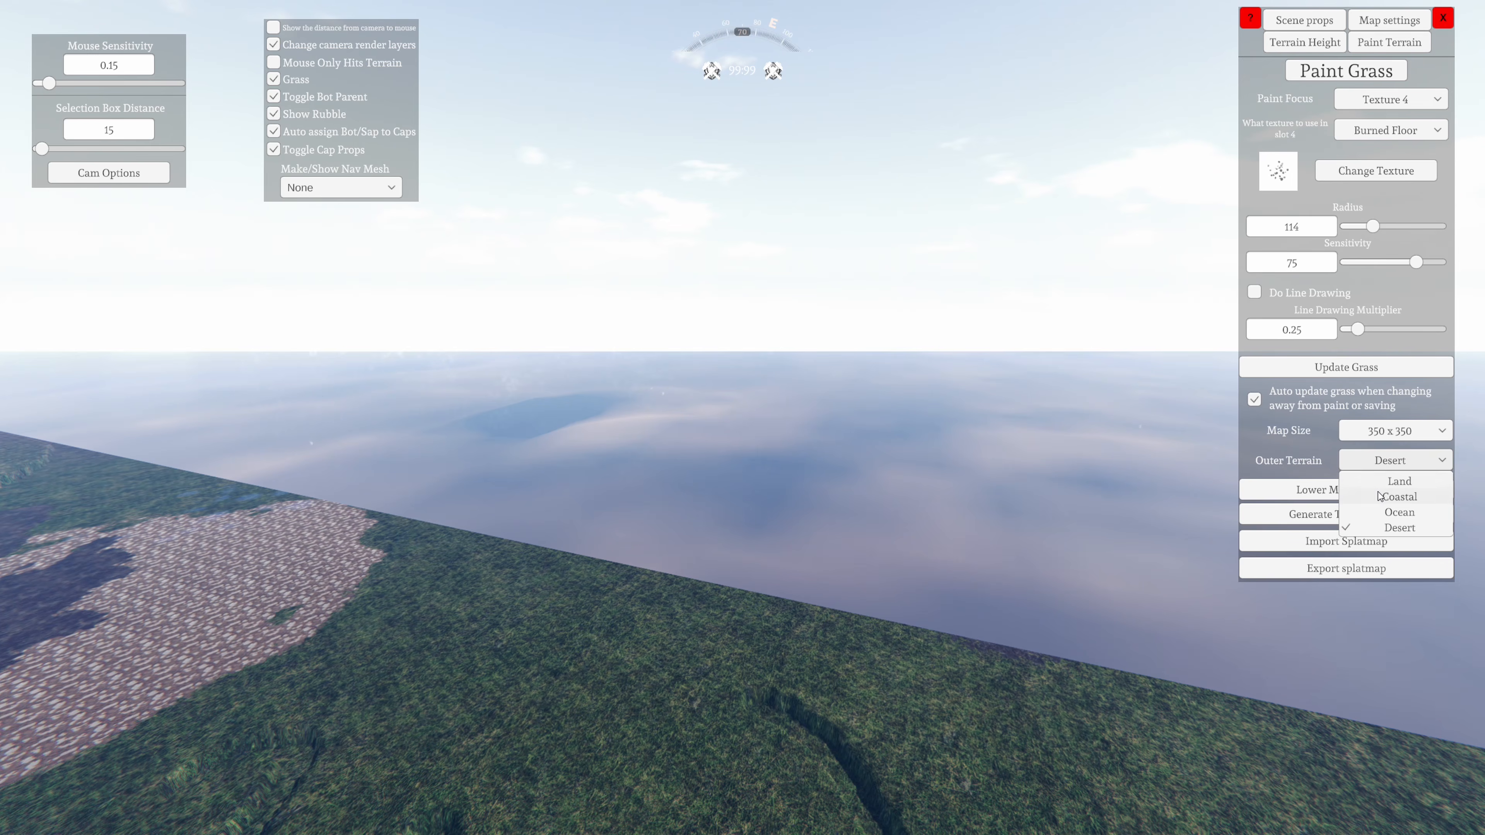
{"action": "left_click", "coordinate": [1399, 530]}
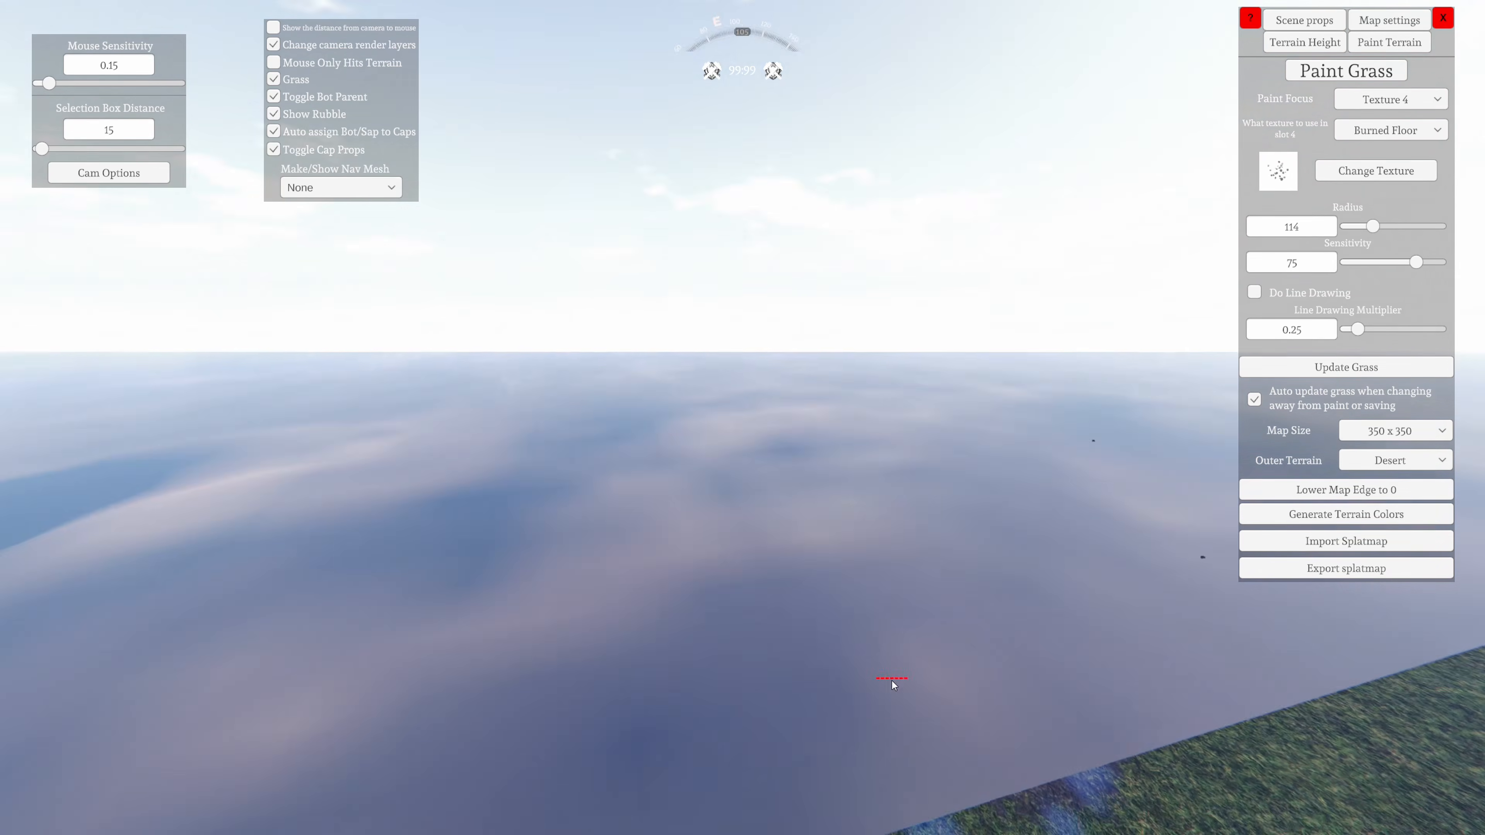
Set the outer terrain to Ocean and look at the area beyond the map edge
{"action": "right_click_drag", "start_coordinate": [892, 681], "coordinate": [832, 494]}
{"action": "key", "text": "d"}
{"action": "key", "text": "a"}
{"action": "key", "text": "w"}
{"action": "key", "text": "w"}
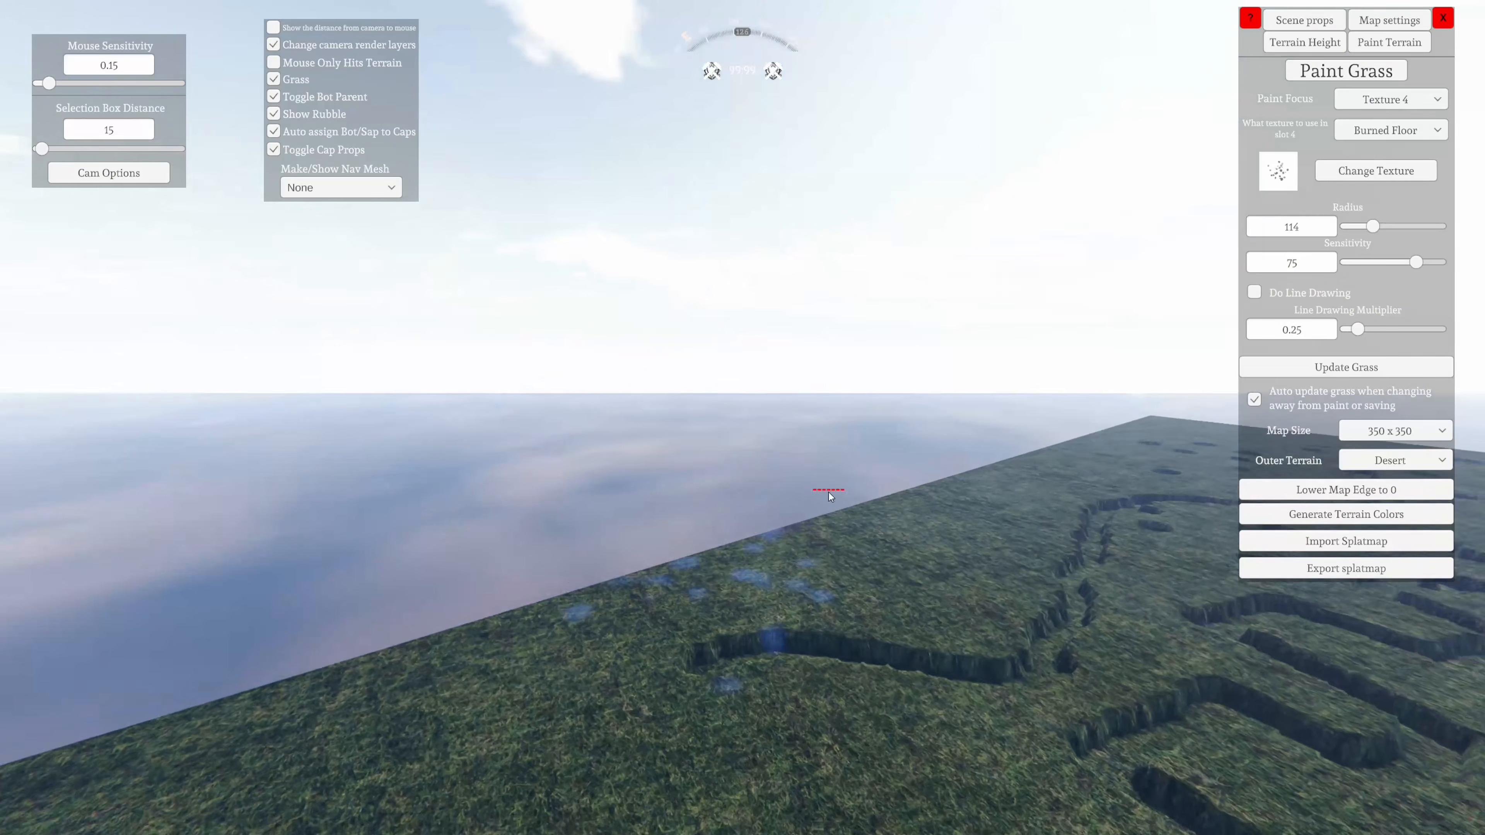
{"action": "left_click", "coordinate": [1392, 462]}
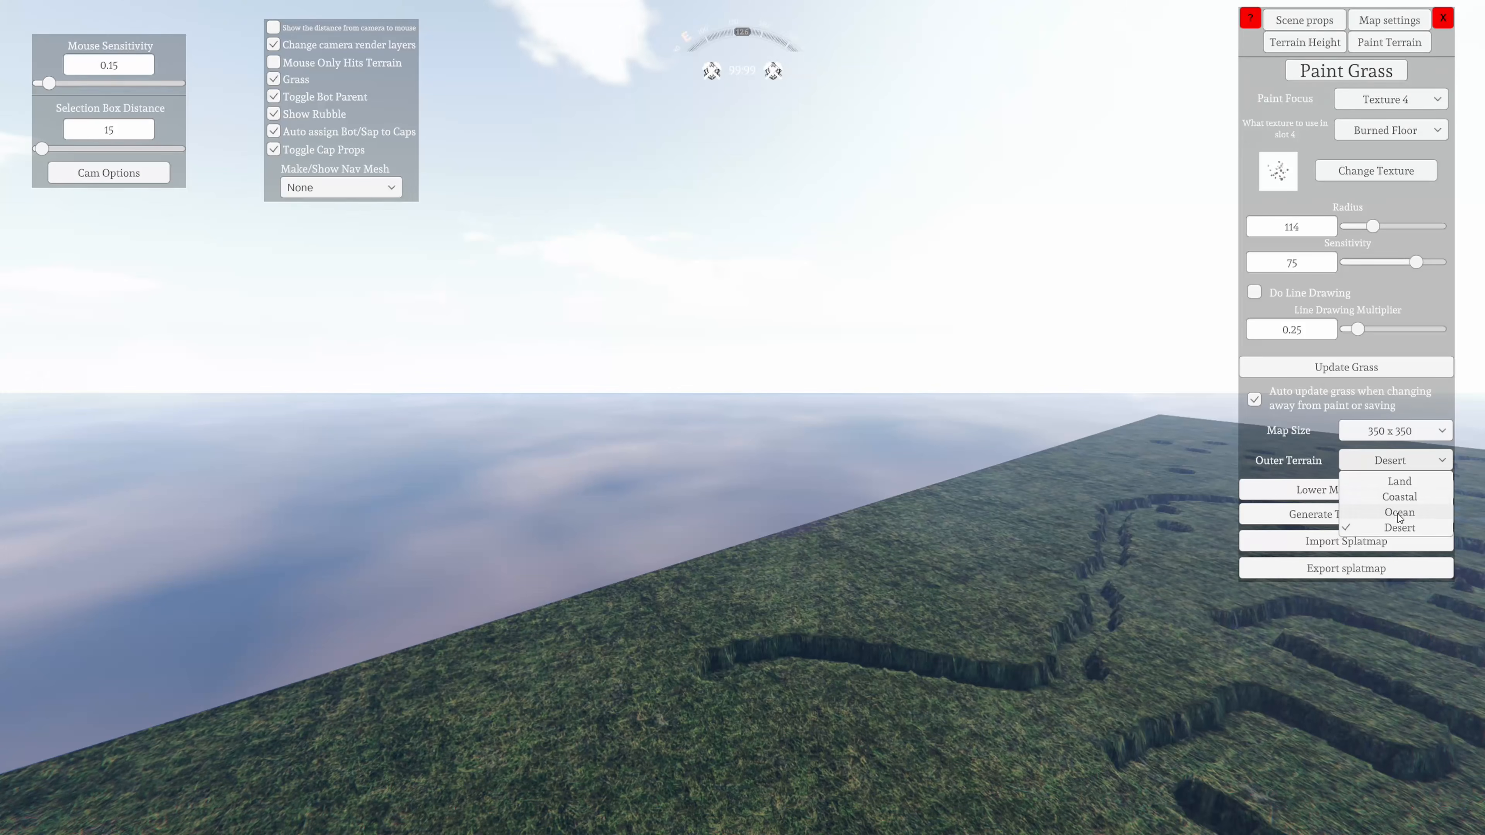
{"action": "left_click", "coordinate": [1400, 513]}
{"action": "right_click_drag", "start_coordinate": [1045, 613], "coordinate": [337, 585]}
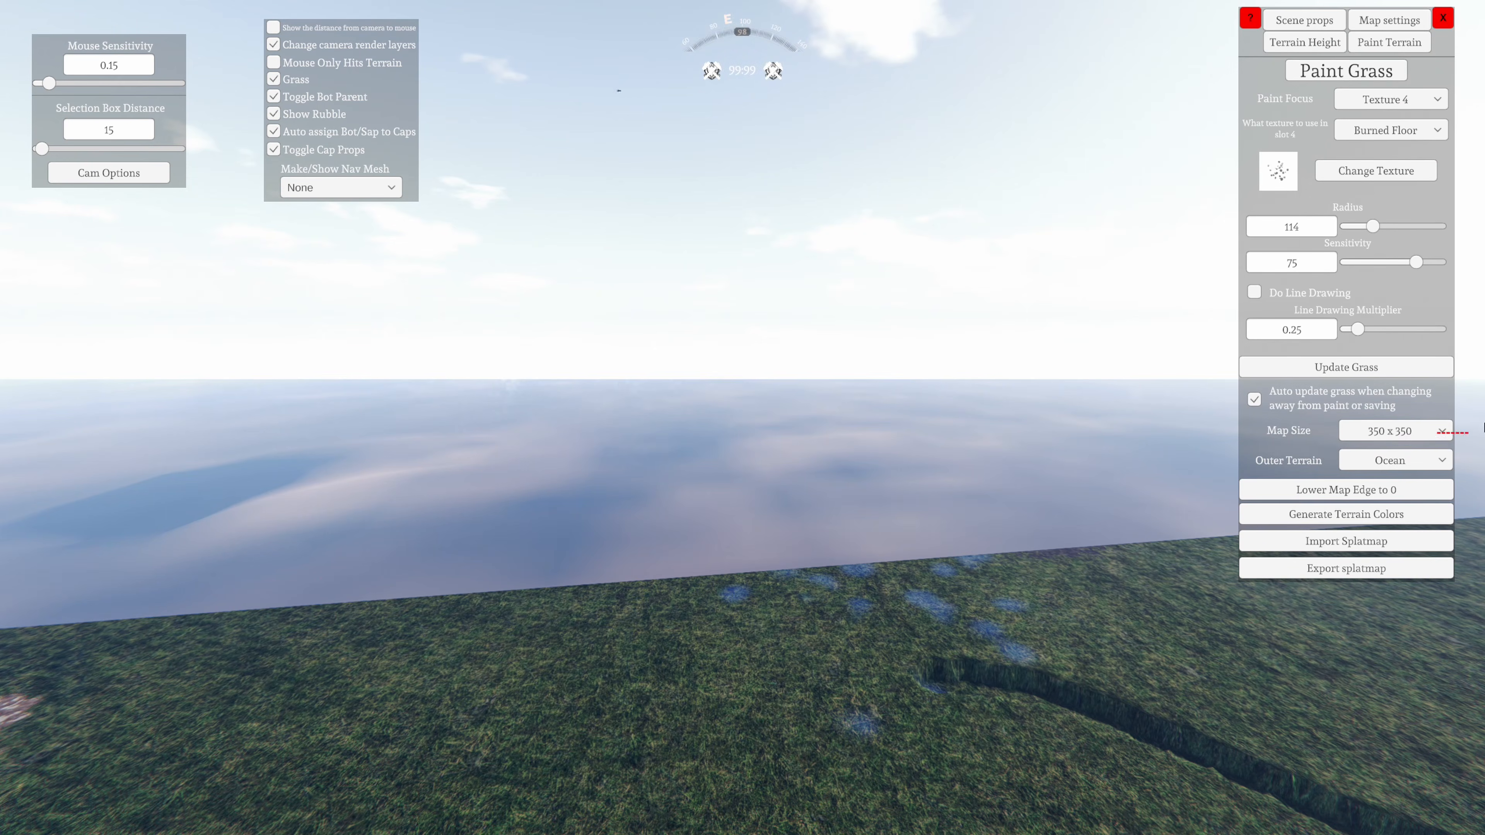
Change the outer terrain to Coastal and look along the map border
{"action": "left_click", "coordinate": [1396, 459]}
{"action": "left_click", "coordinate": [1386, 496]}
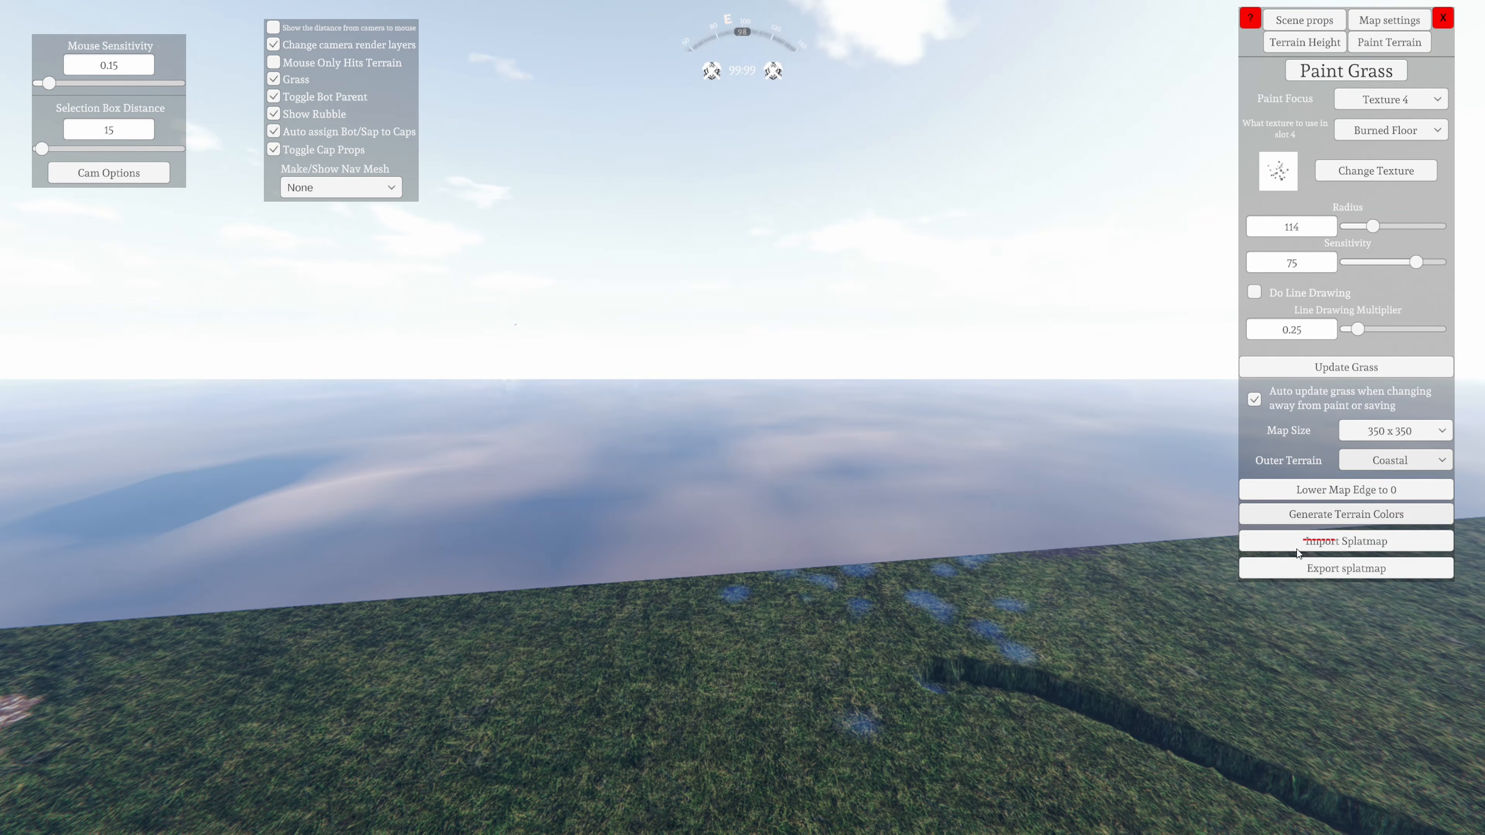
{"action": "right_click_drag", "start_coordinate": [1064, 626], "coordinate": [636, 554]}
{"action": "right_click_drag", "start_coordinate": [742, 492], "coordinate": [1264, 591]}
{"action": "right_click_drag", "start_coordinate": [705, 559], "coordinate": [853, 526]}
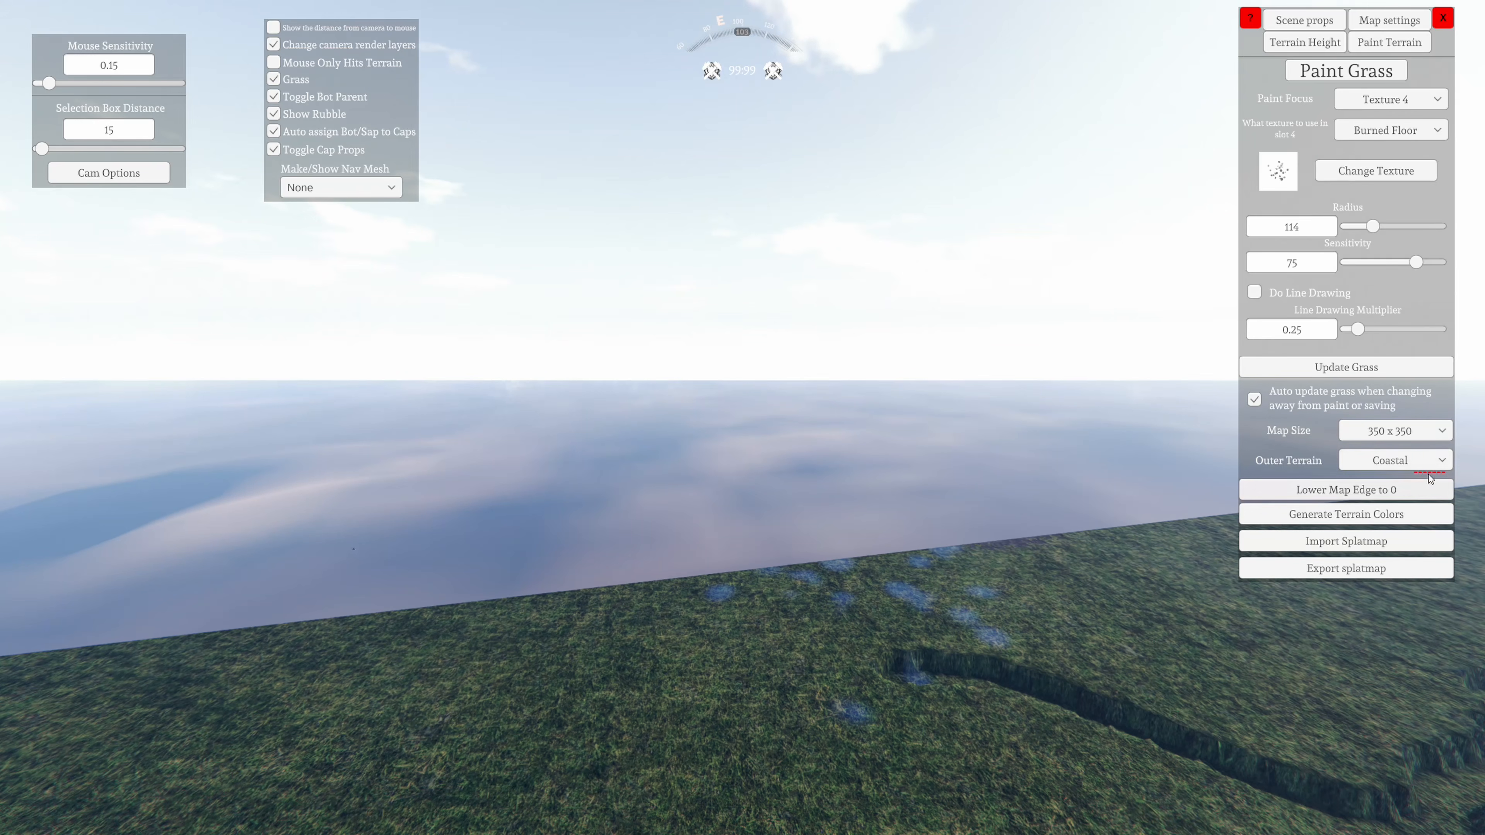
Set the outer terrain to Land and look around at the terrain adjoining the map border
{"action": "left_click", "coordinate": [1426, 465]}
{"action": "left_click", "coordinate": [1391, 481]}
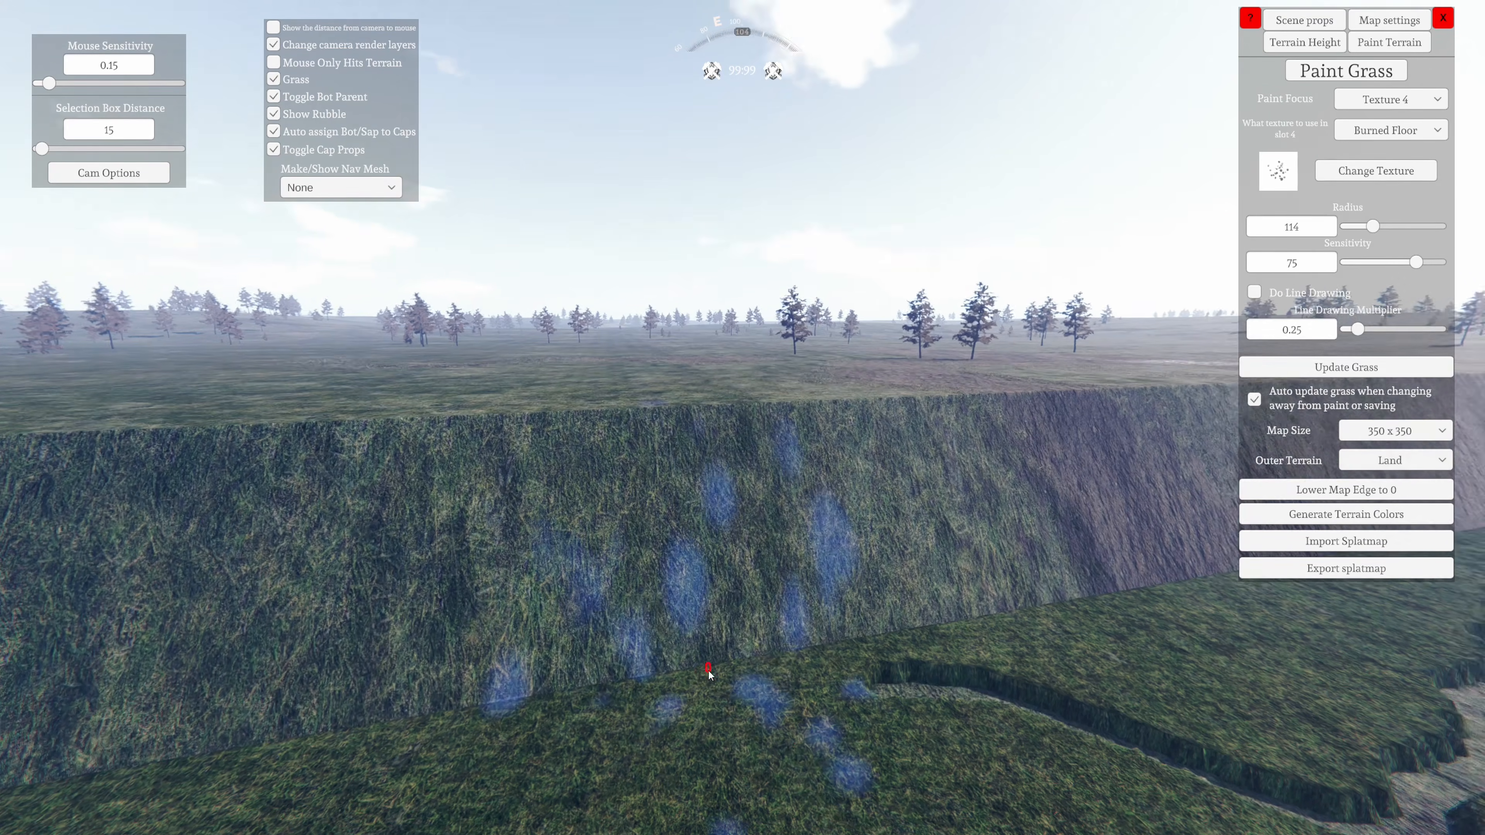
{"action": "right_click_drag", "start_coordinate": [702, 679], "coordinate": [23, 610]}
{"action": "right_click_drag", "start_coordinate": [742, 614], "coordinate": [24, 717]}
{"action": "right_click_drag", "start_coordinate": [877, 802], "coordinate": [958, 702]}
{"action": "right_click_drag", "start_coordinate": [404, 675], "coordinate": [631, 667]}
{"action": "right_click_drag", "start_coordinate": [281, 655], "coordinate": [912, 646]}
{"action": "right_click_drag", "start_coordinate": [561, 659], "coordinate": [978, 676]}
{"action": "right_click_drag", "start_coordinate": [673, 685], "coordinate": [12, 742]}
{"action": "mouse_move", "coordinate": [380, 740]}
{"action": "right_mouse_down"}
{"action": "mouse_move", "coordinate": [228, 735]}
{"action": "mouse_move", "coordinate": [235, 713]}
{"action": "mouse_move", "coordinate": [7, 713]}
{"action": "right_mouse_up"}
Examine the land border, the hill and the painted ground areas from across the map
{"action": "key", "text": "w"}
{"action": "right_click_drag", "start_coordinate": [484, 756], "coordinate": [700, 740]}
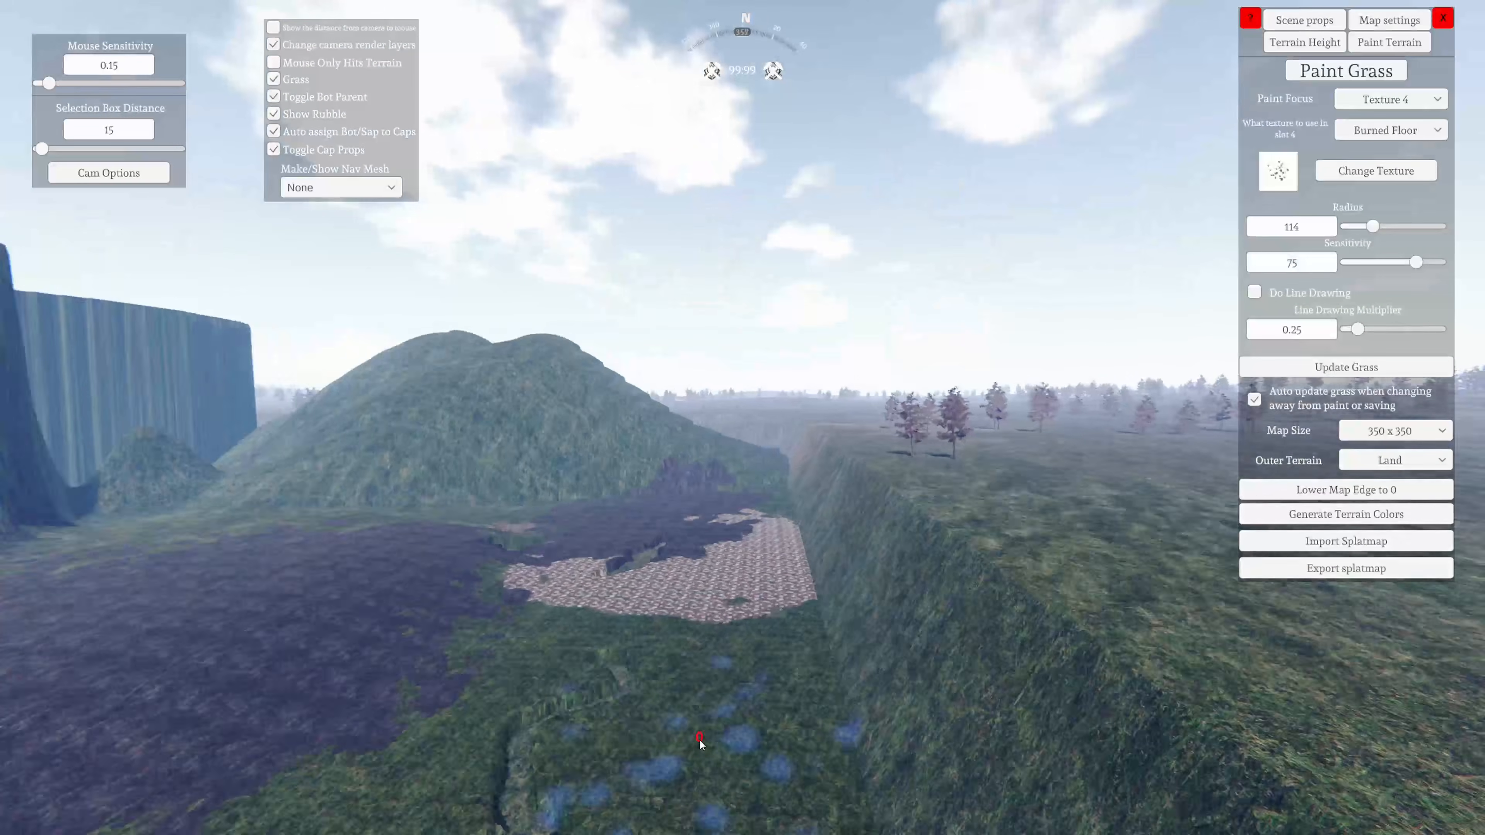
{"action": "mouse_move", "coordinate": [438, 696]}
{"action": "right_mouse_down"}
{"action": "mouse_move", "coordinate": [574, 692]}
{"action": "mouse_move", "coordinate": [331, 678]}
{"action": "mouse_move", "coordinate": [41, 709]}
{"action": "mouse_move", "coordinate": [345, 742]}
{"action": "mouse_move", "coordinate": [597, 685]}
{"action": "right_mouse_up"}
{"action": "key", "text": "s"}
{"action": "key", "text": "w"}
{"action": "mouse_move", "coordinate": [171, 665]}
{"action": "right_mouse_down"}
{"action": "mouse_move", "coordinate": [2, 633]}
{"action": "mouse_move", "coordinate": [721, 783]}
{"action": "mouse_move", "coordinate": [872, 685]}
{"action": "mouse_move", "coordinate": [609, 702]}
{"action": "mouse_move", "coordinate": [995, 749]}
{"action": "mouse_move", "coordinate": [640, 775]}
{"action": "mouse_move", "coordinate": [477, 715]}
{"action": "right_mouse_up"}
{"action": "key", "text": "w"}
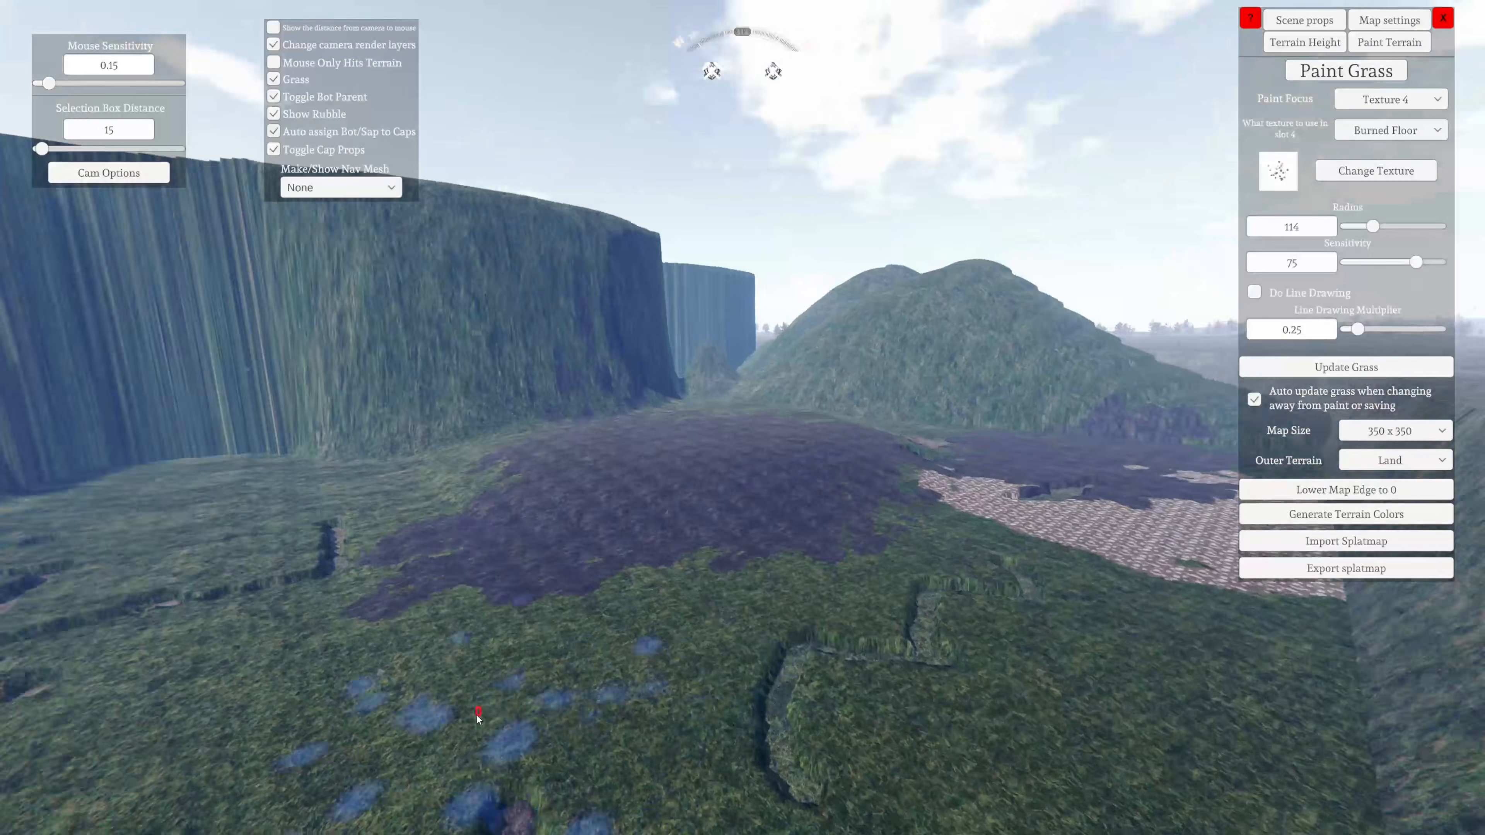
{"action": "key", "text": "a"}
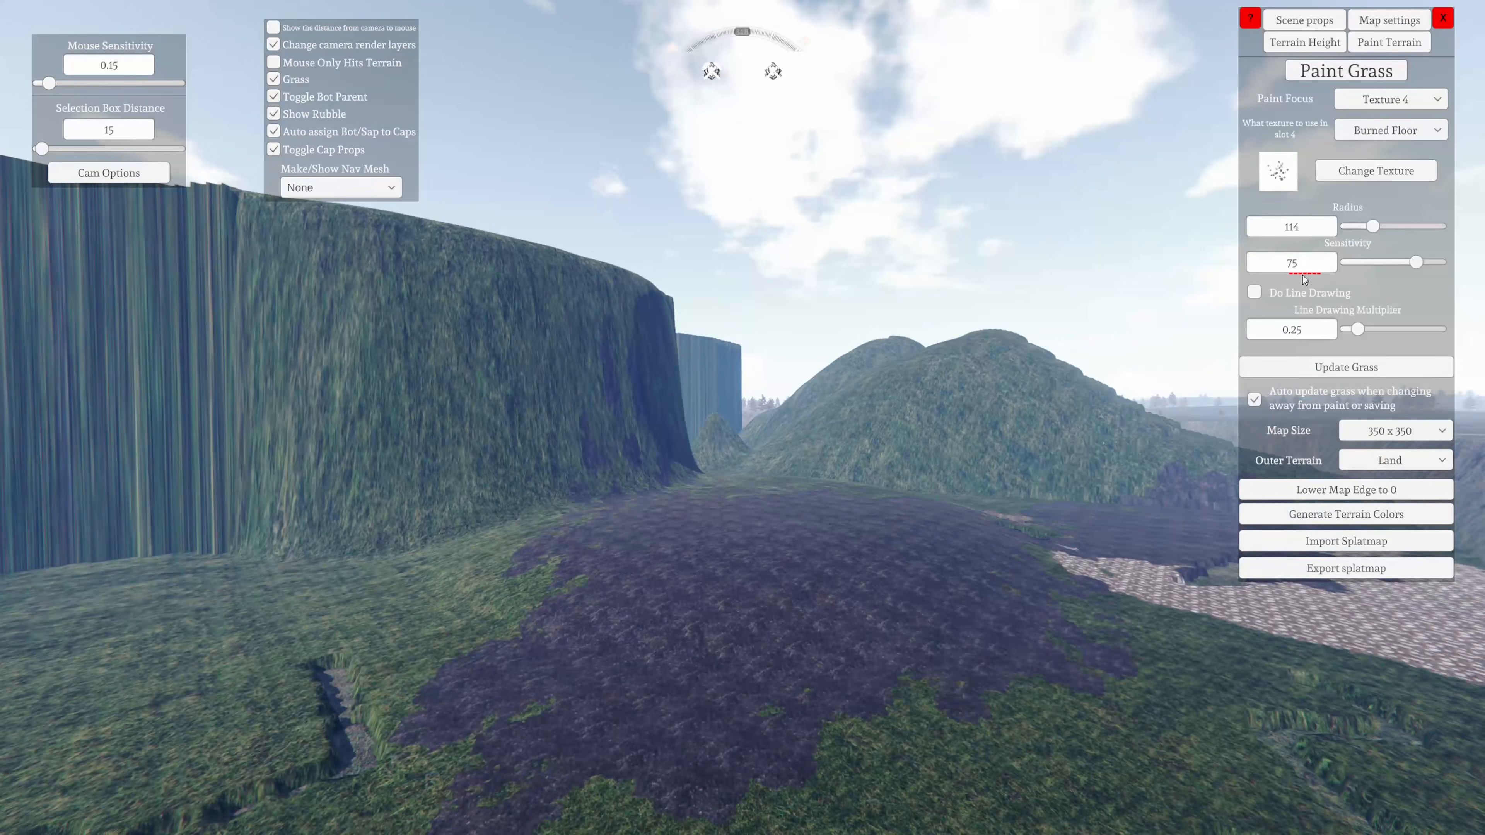
Look through the map settings and terrain tools, and bring up the scene props tools facing the open grass
{"action": "left_click", "coordinate": [1305, 22]}
{"action": "left_click", "coordinate": [1383, 22]}
{"action": "left_click", "coordinate": [1323, 44]}
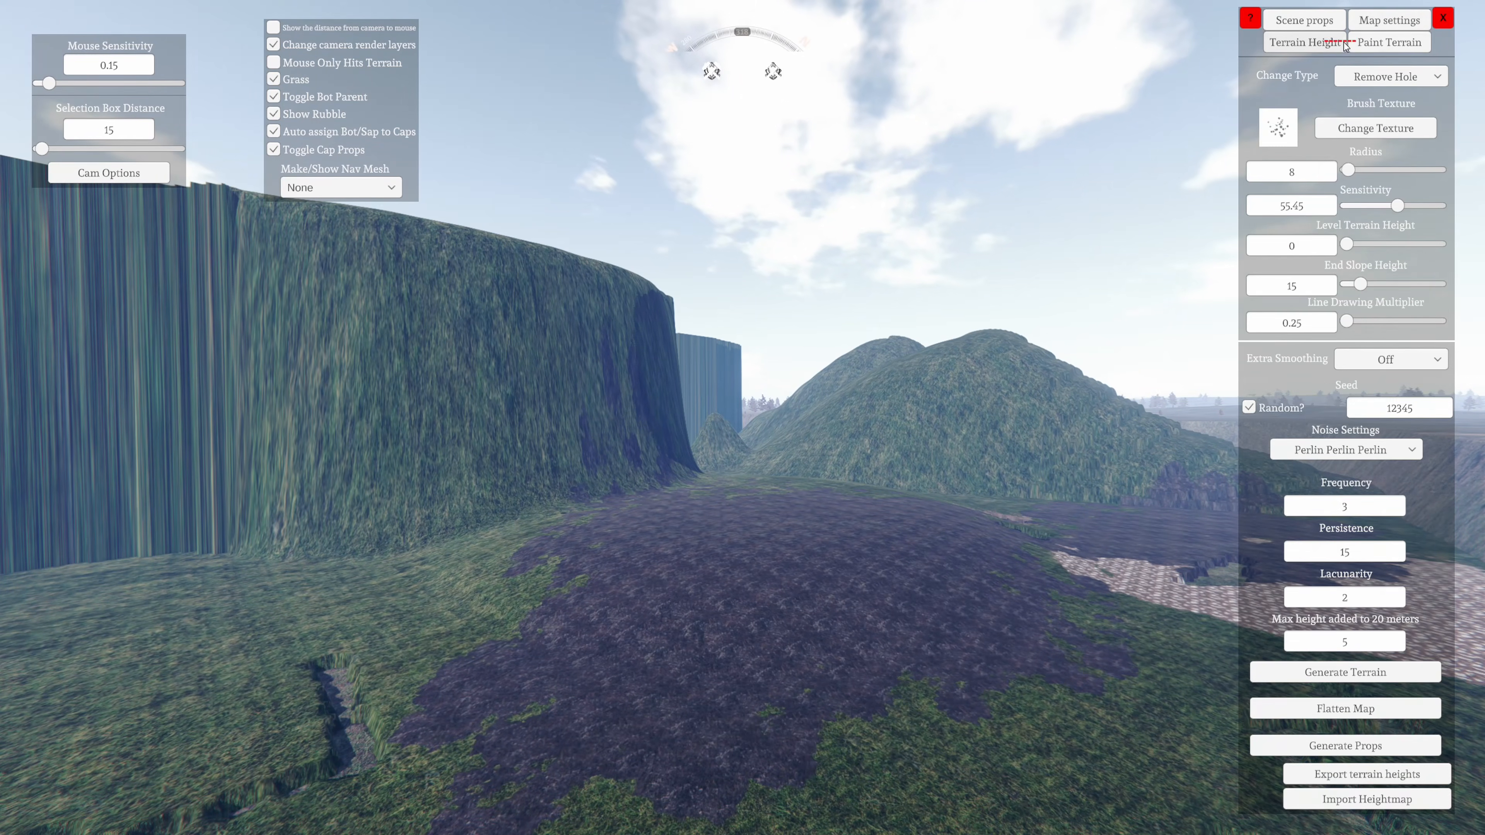
{"action": "left_click", "coordinate": [1368, 43]}
{"action": "left_click", "coordinate": [1333, 25]}
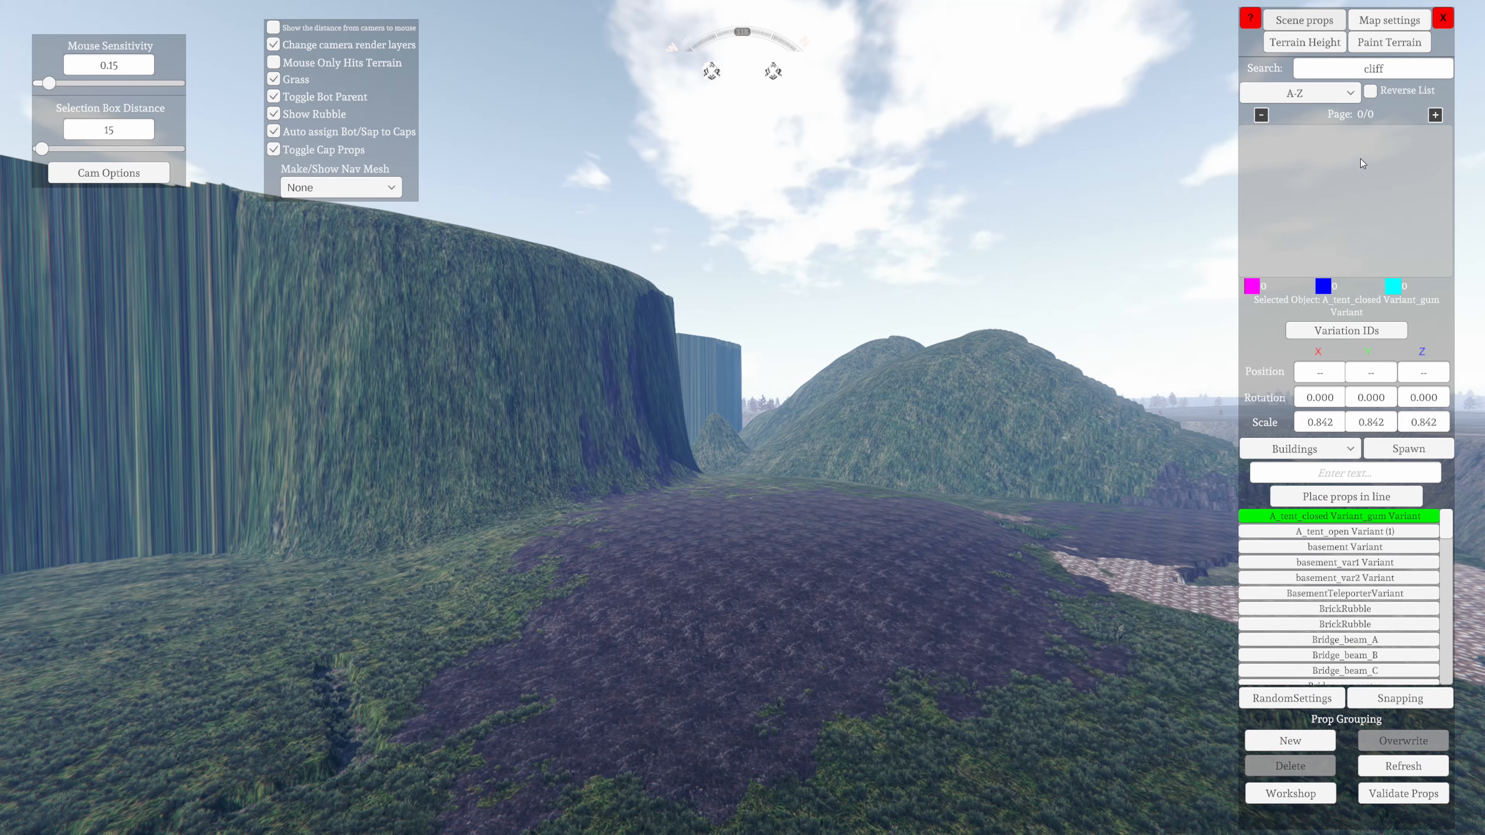
{"action": "right_click_drag", "start_coordinate": [924, 462], "coordinate": [433, 762]}
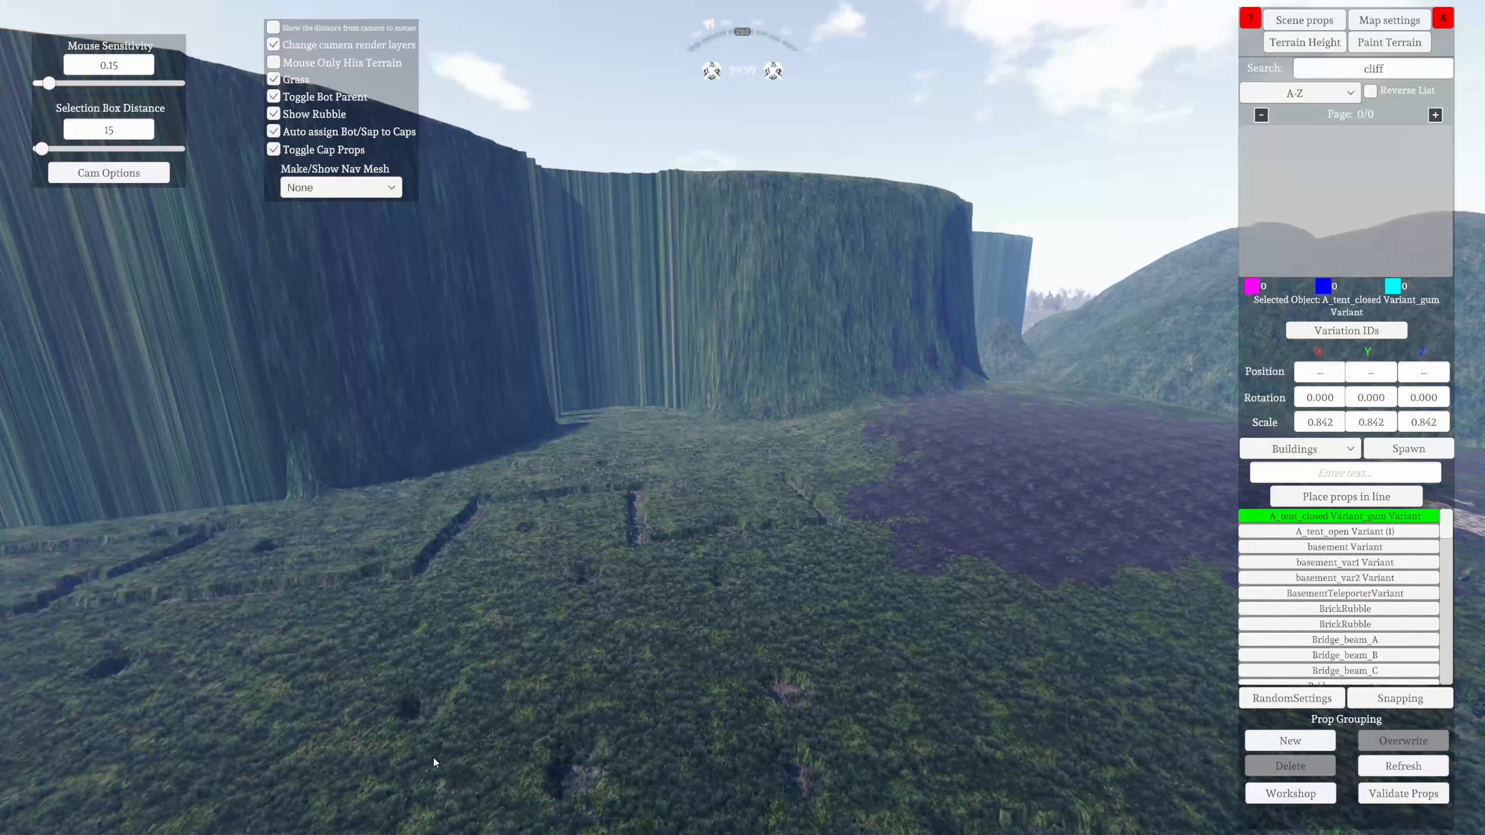
Clear the prop search text and choose the Bridge_Steel prop from the Buildings category
{"action": "left_click", "coordinate": [1421, 71]}
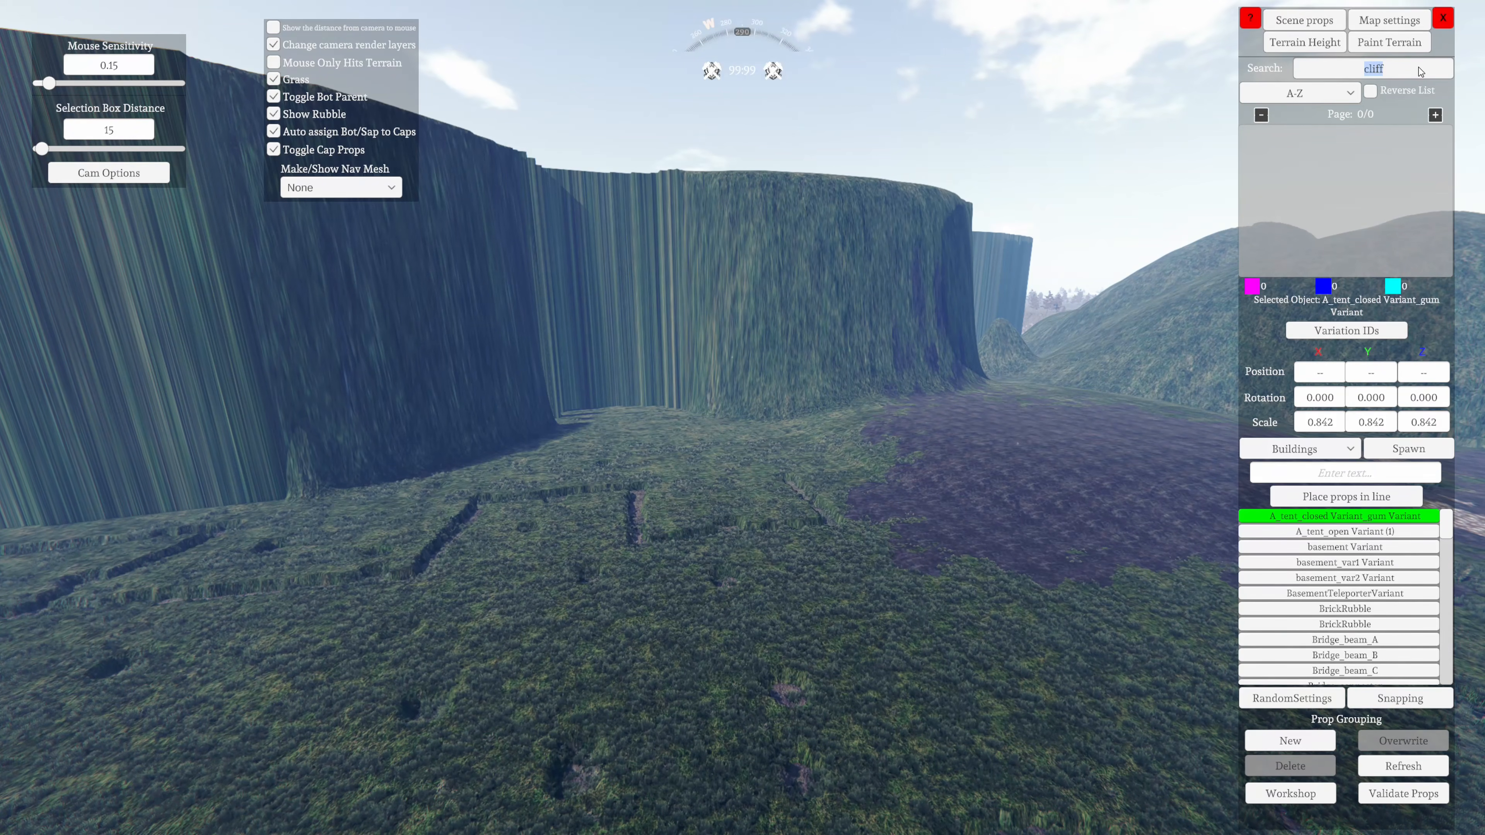
{"action": "key", "text": "BackSpace"}
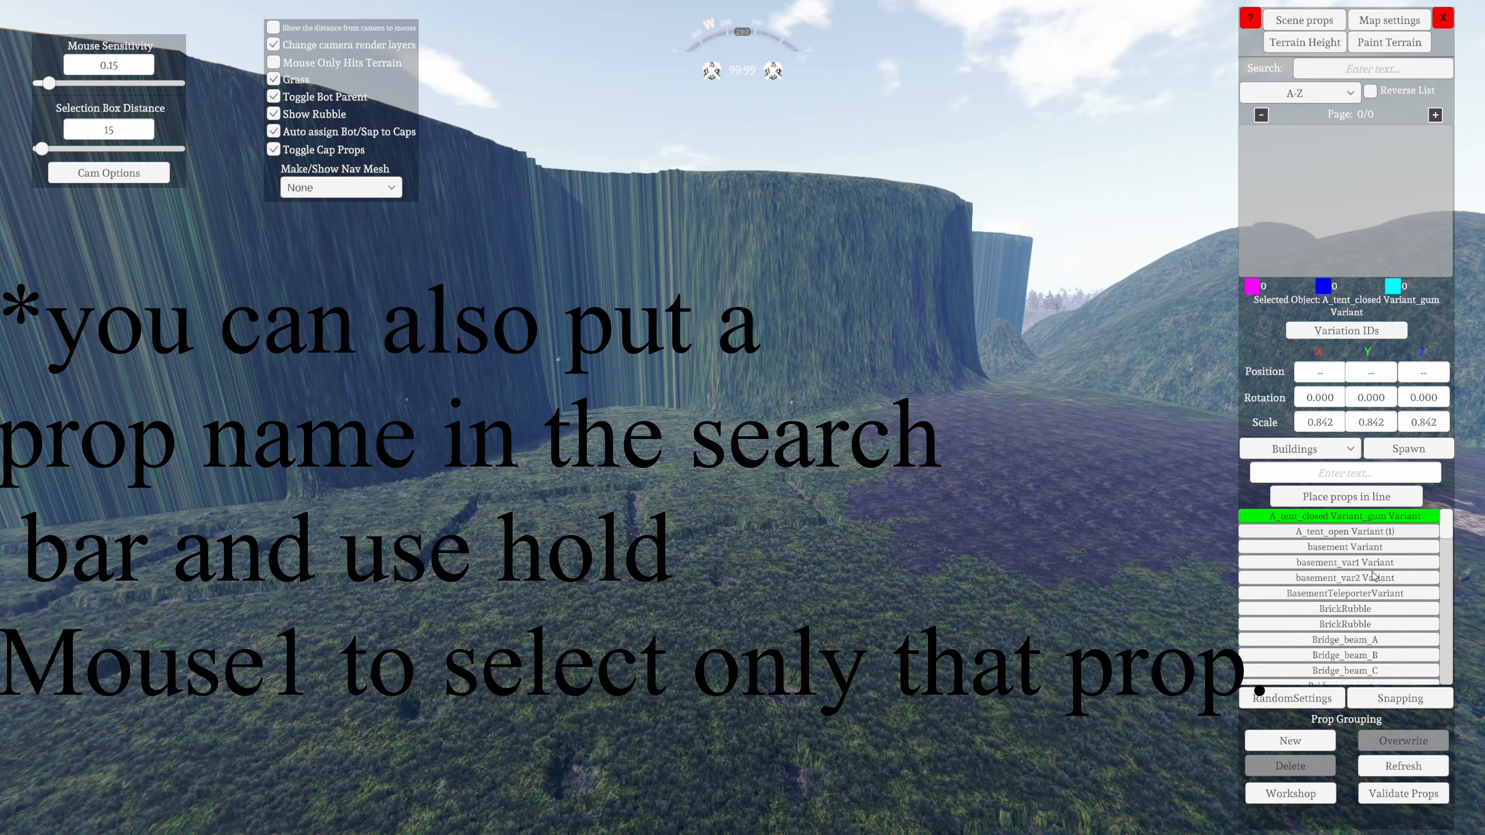
{"action": "scroll", "coordinate": [1345, 634], "scroll_direction": "down", "scroll_amount": 3}
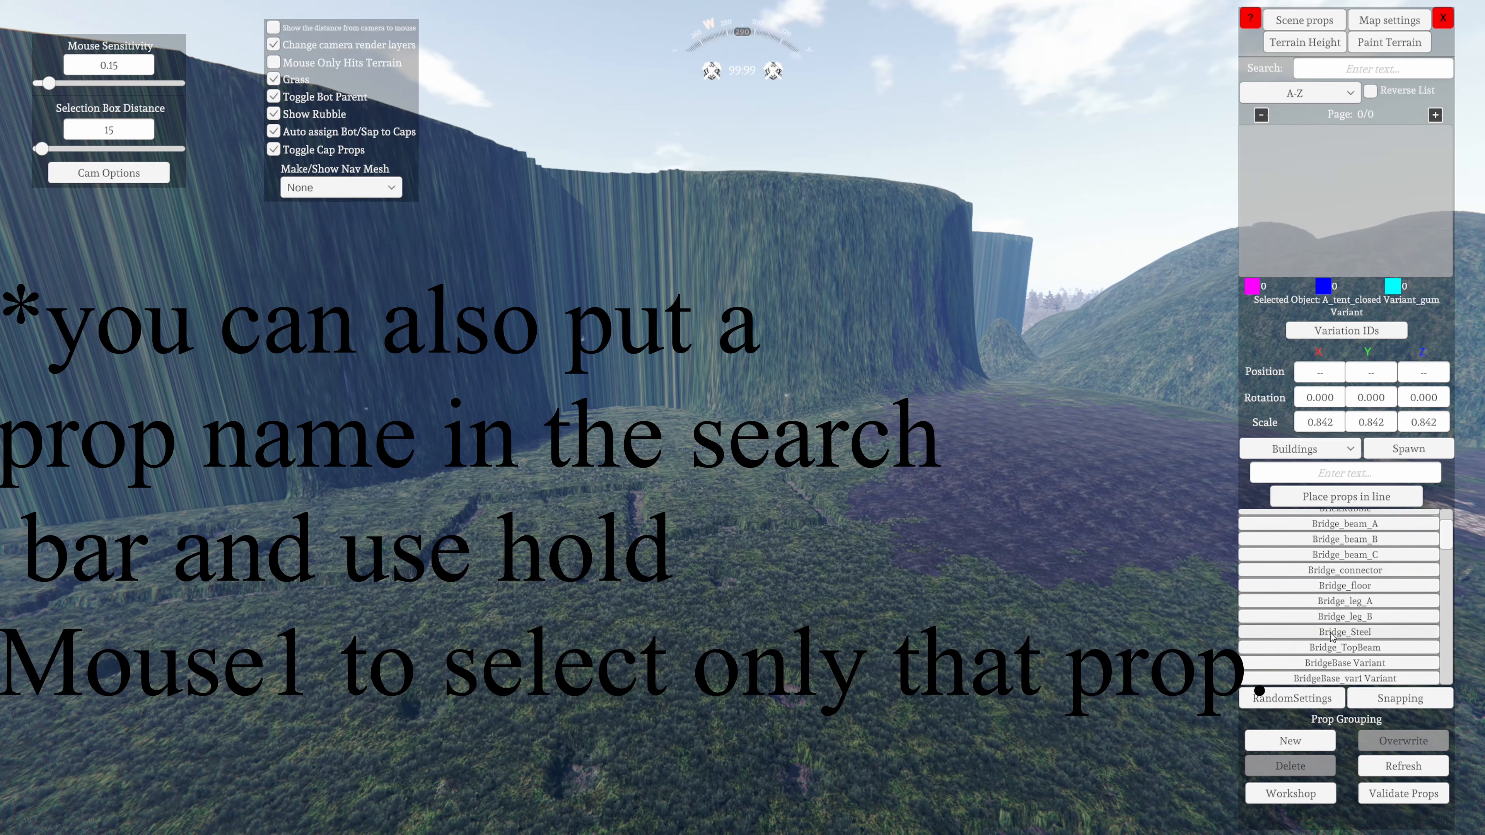
{"action": "left_click", "coordinate": [1345, 633]}
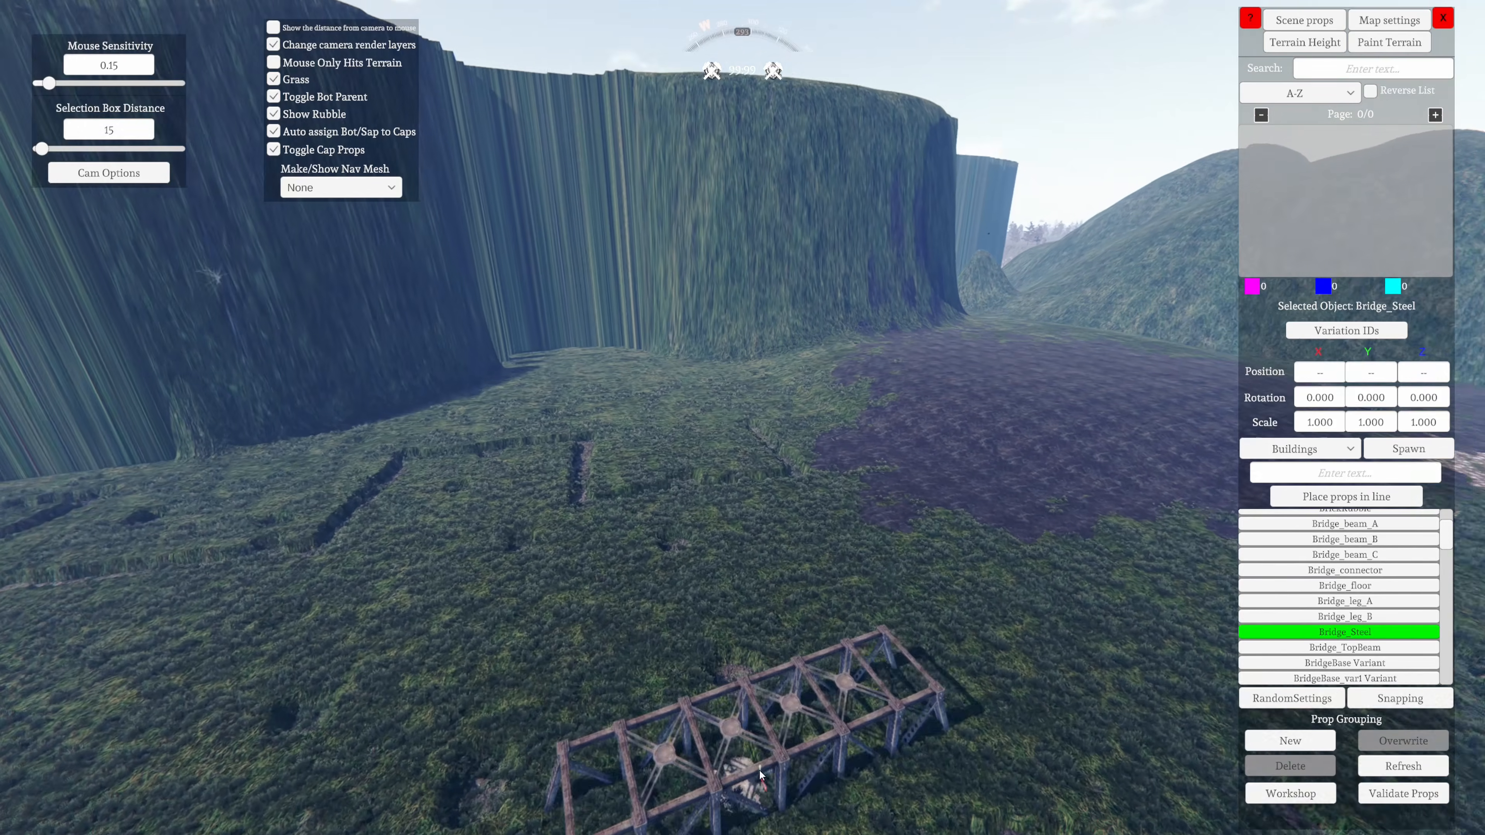
Place the Bridge_Steel prop on the open grass in front of the cliff
{"action": "left_click", "coordinate": [781, 672]}
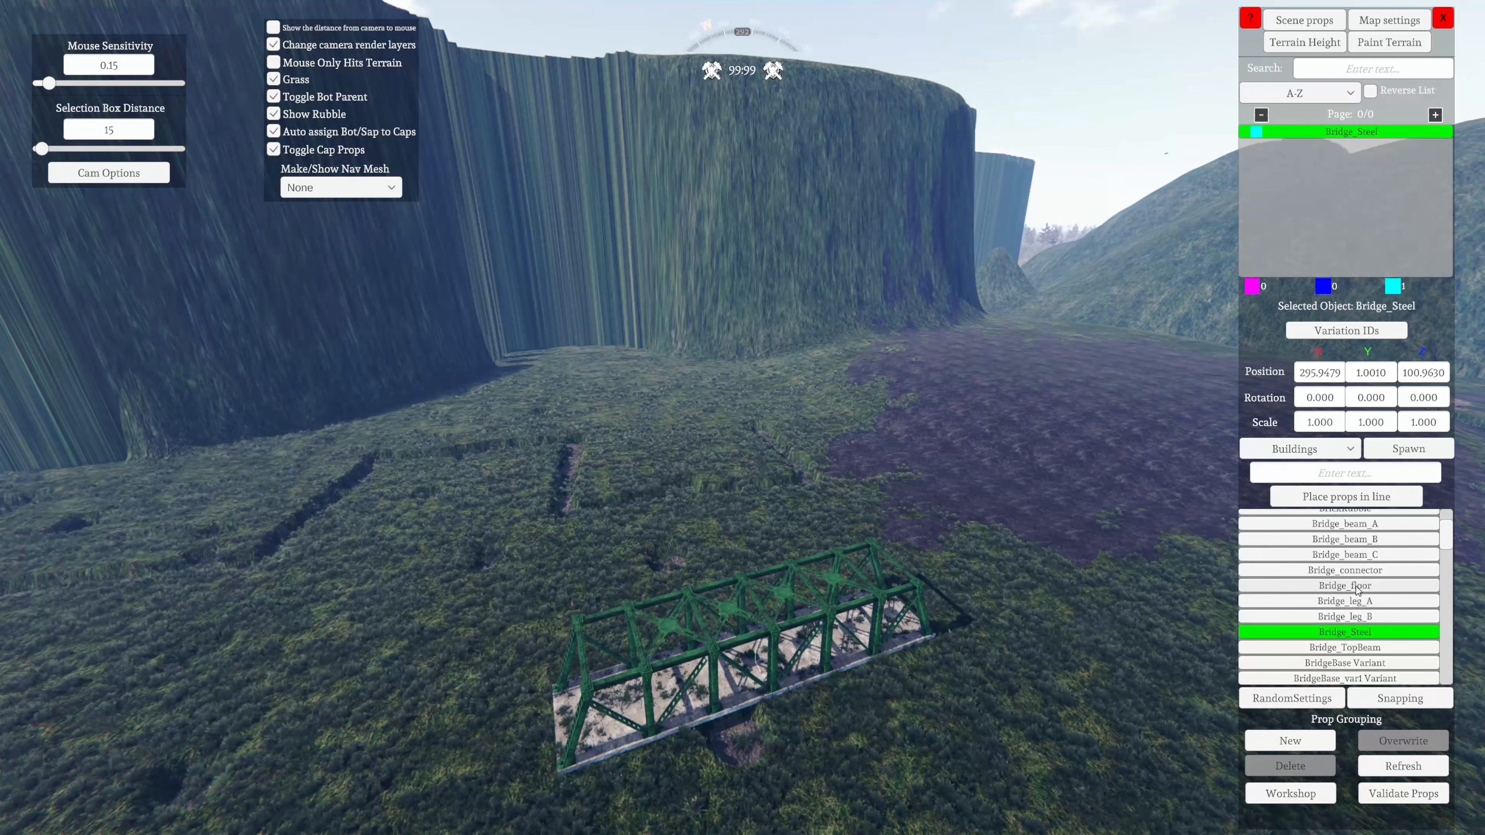
{"action": "scroll", "coordinate": [1358, 588], "scroll_direction": "up", "scroll_amount": 5}
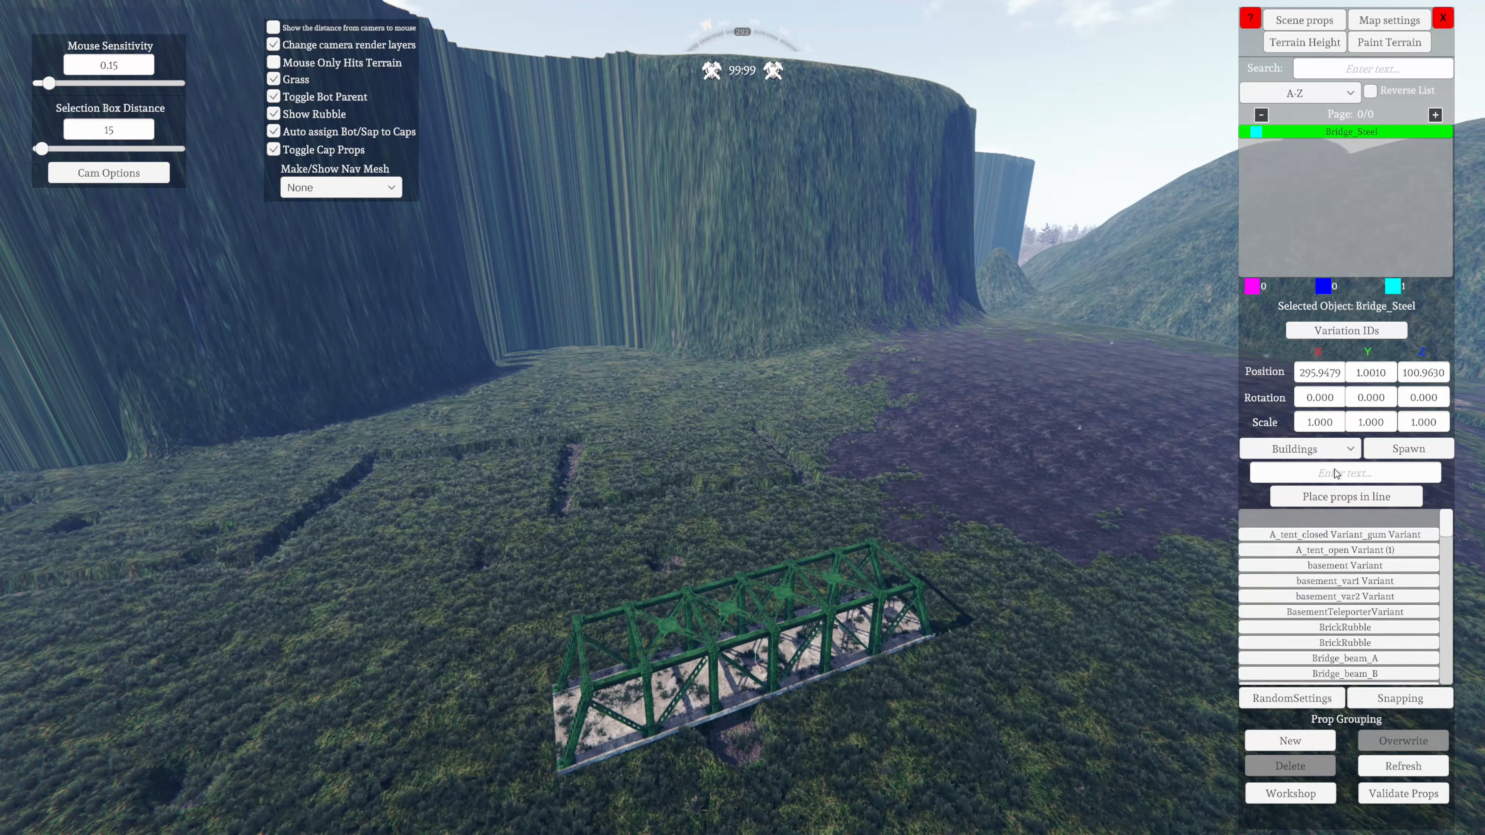
Look through the whole list of prop categories, from Buildings to Prop Grouping, and switch the category to Ammo Crates
{"action": "left_click", "coordinate": [1309, 449]}
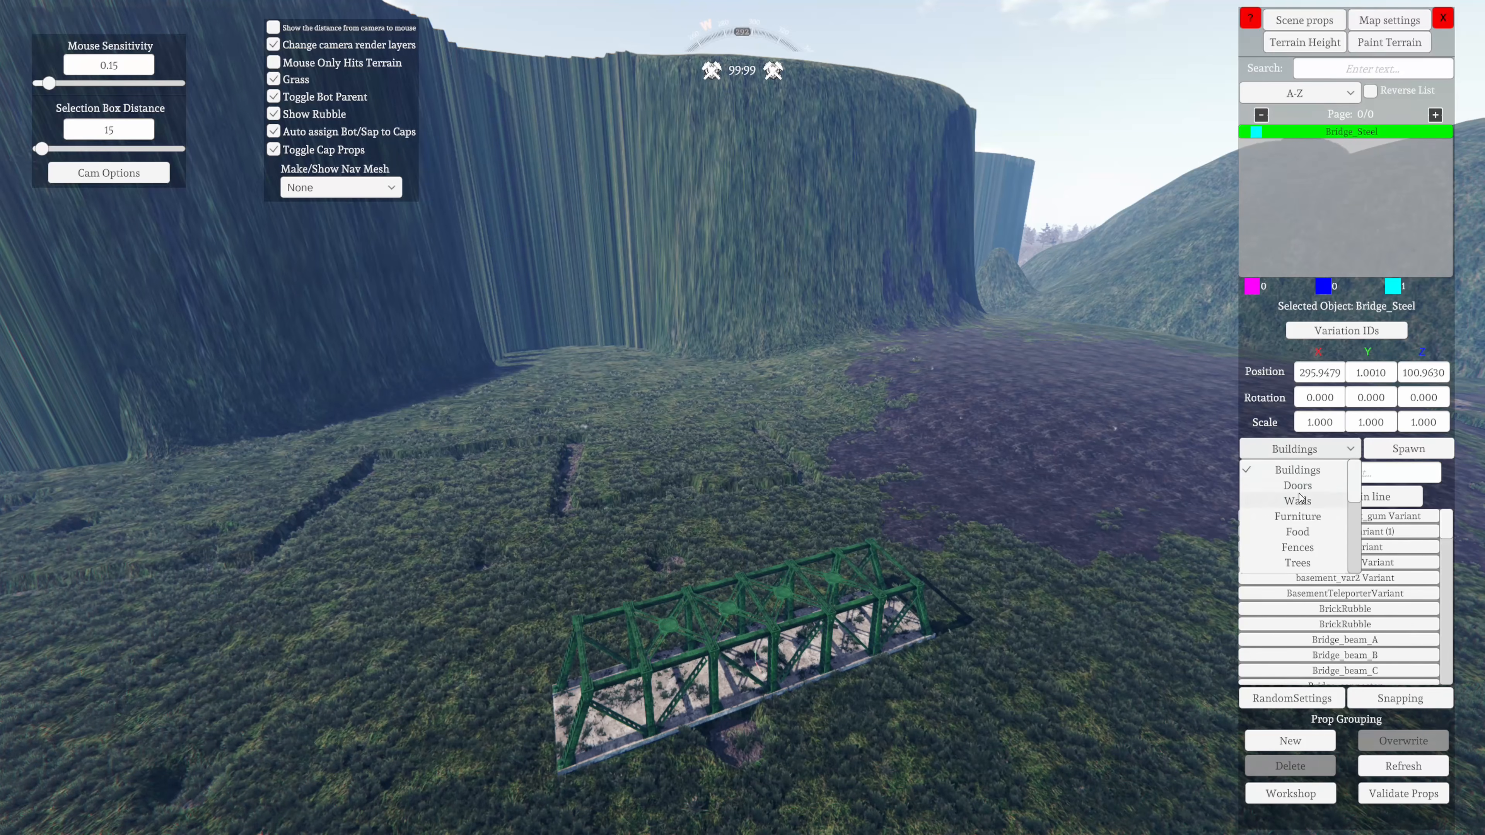
{"action": "scroll", "coordinate": [1299, 504], "scroll_direction": "down", "scroll_amount": 5}
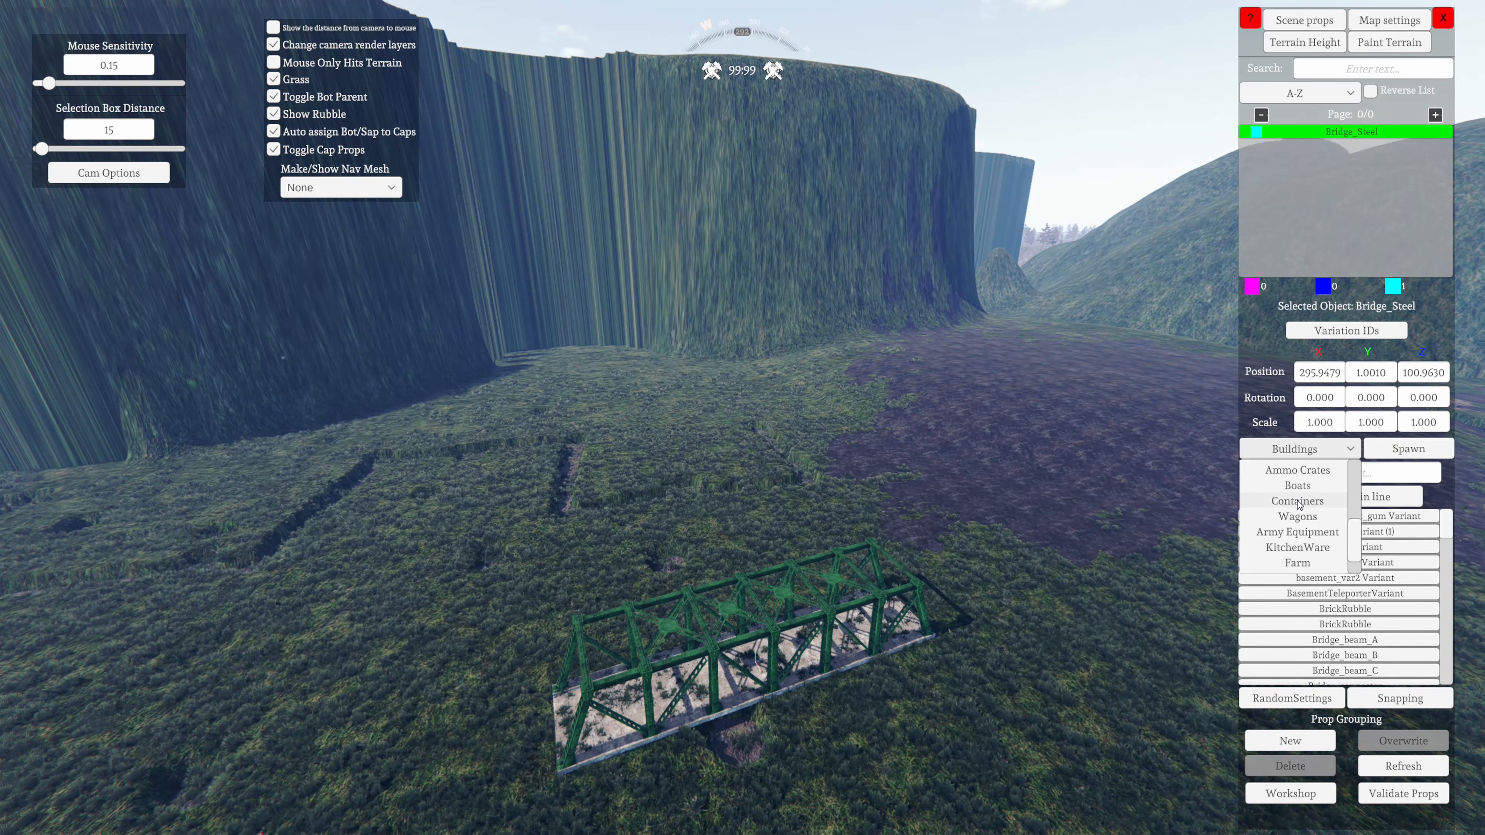
{"action": "scroll", "coordinate": [1328, 508], "scroll_direction": "down", "scroll_amount": 1}
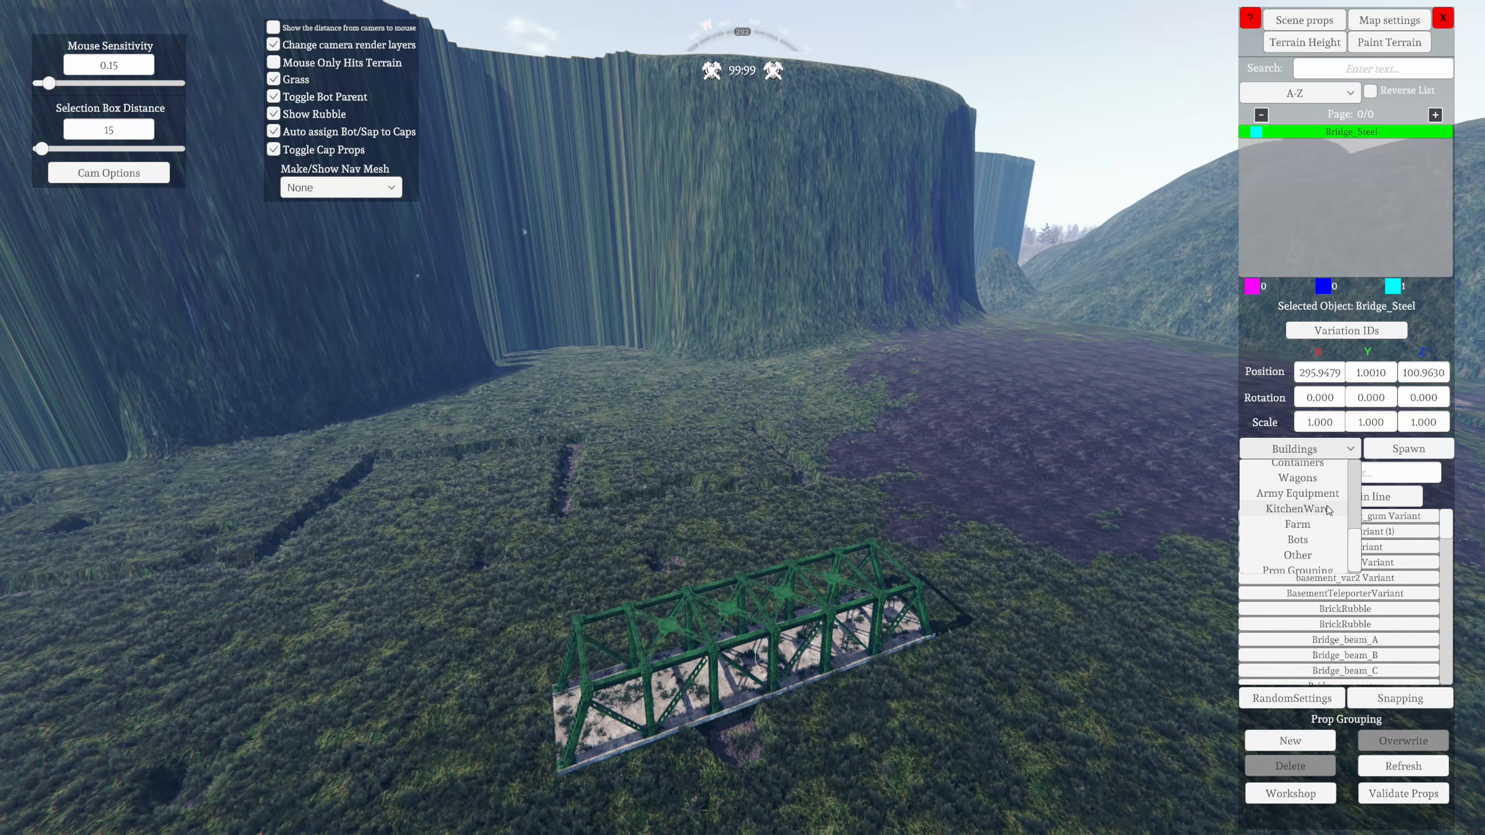
{"action": "scroll", "coordinate": [1327, 511], "scroll_direction": "down", "scroll_amount": 1}
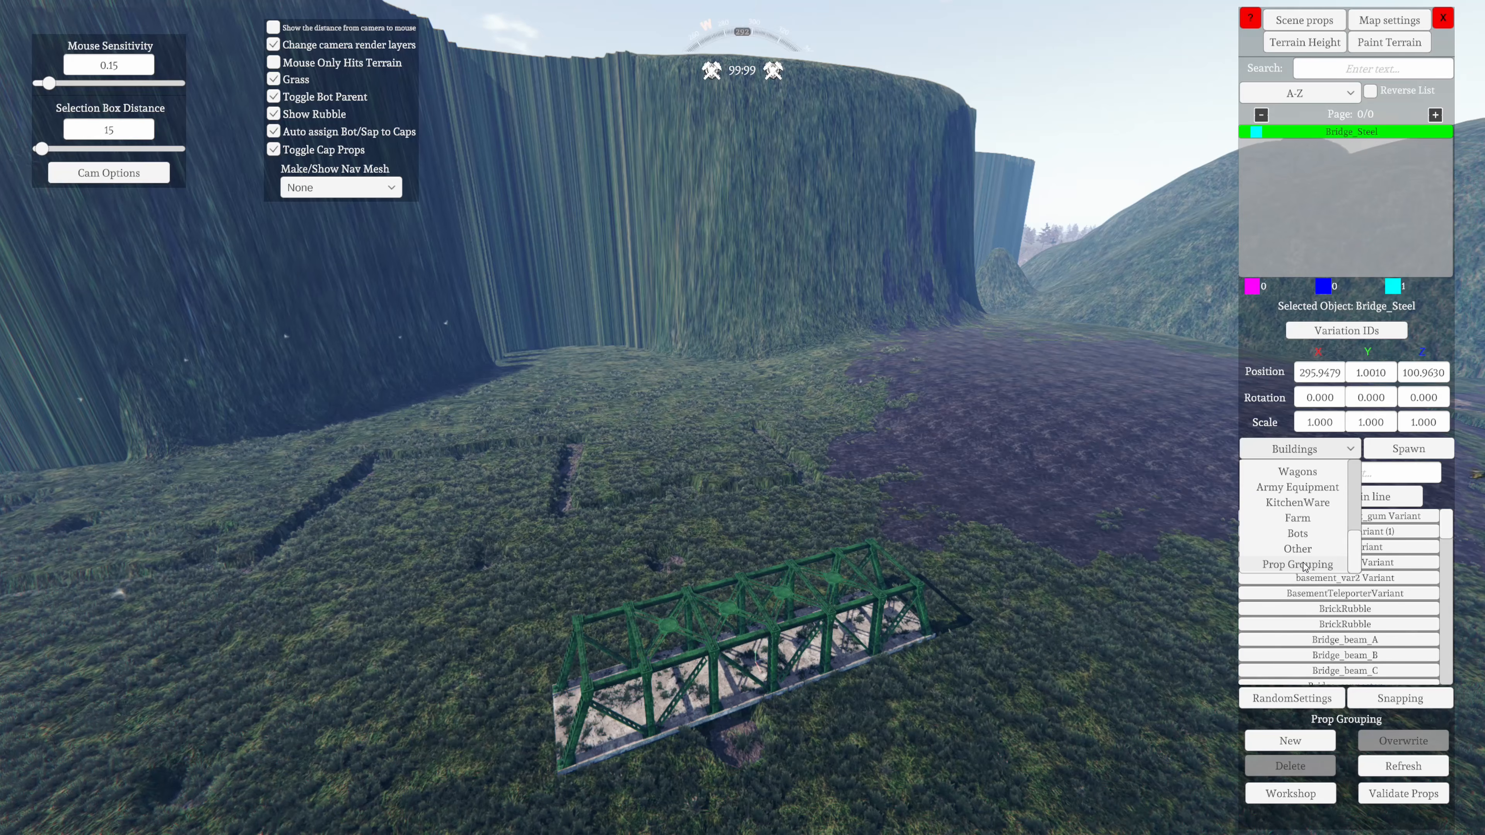
{"action": "scroll", "coordinate": [1301, 568], "scroll_direction": "up", "scroll_amount": 1}
{"action": "scroll", "coordinate": [1302, 565], "scroll_direction": "down", "scroll_amount": 1}
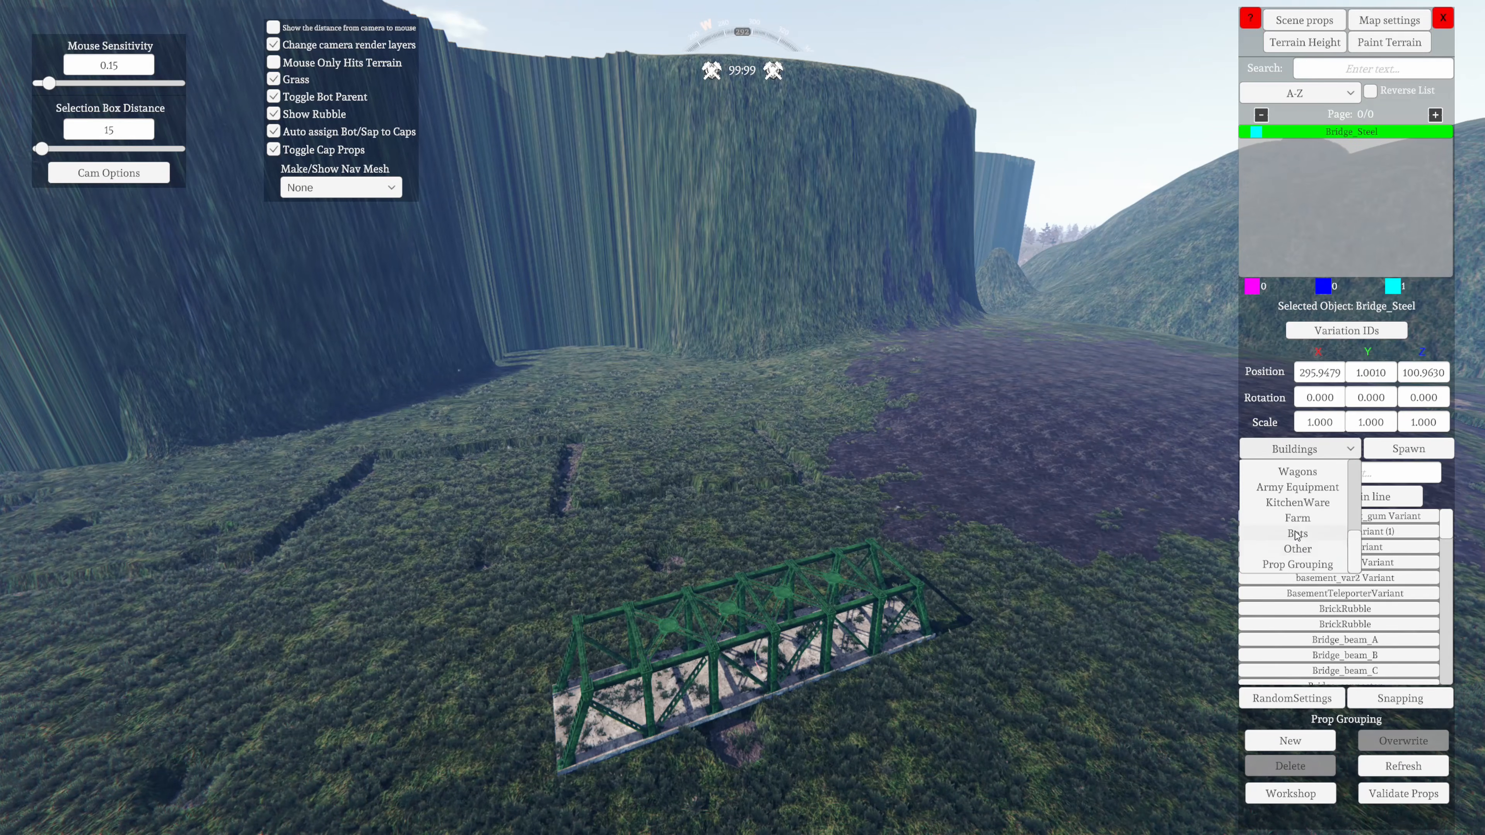
{"action": "scroll", "coordinate": [1294, 537], "scroll_direction": "up", "scroll_amount": 1}
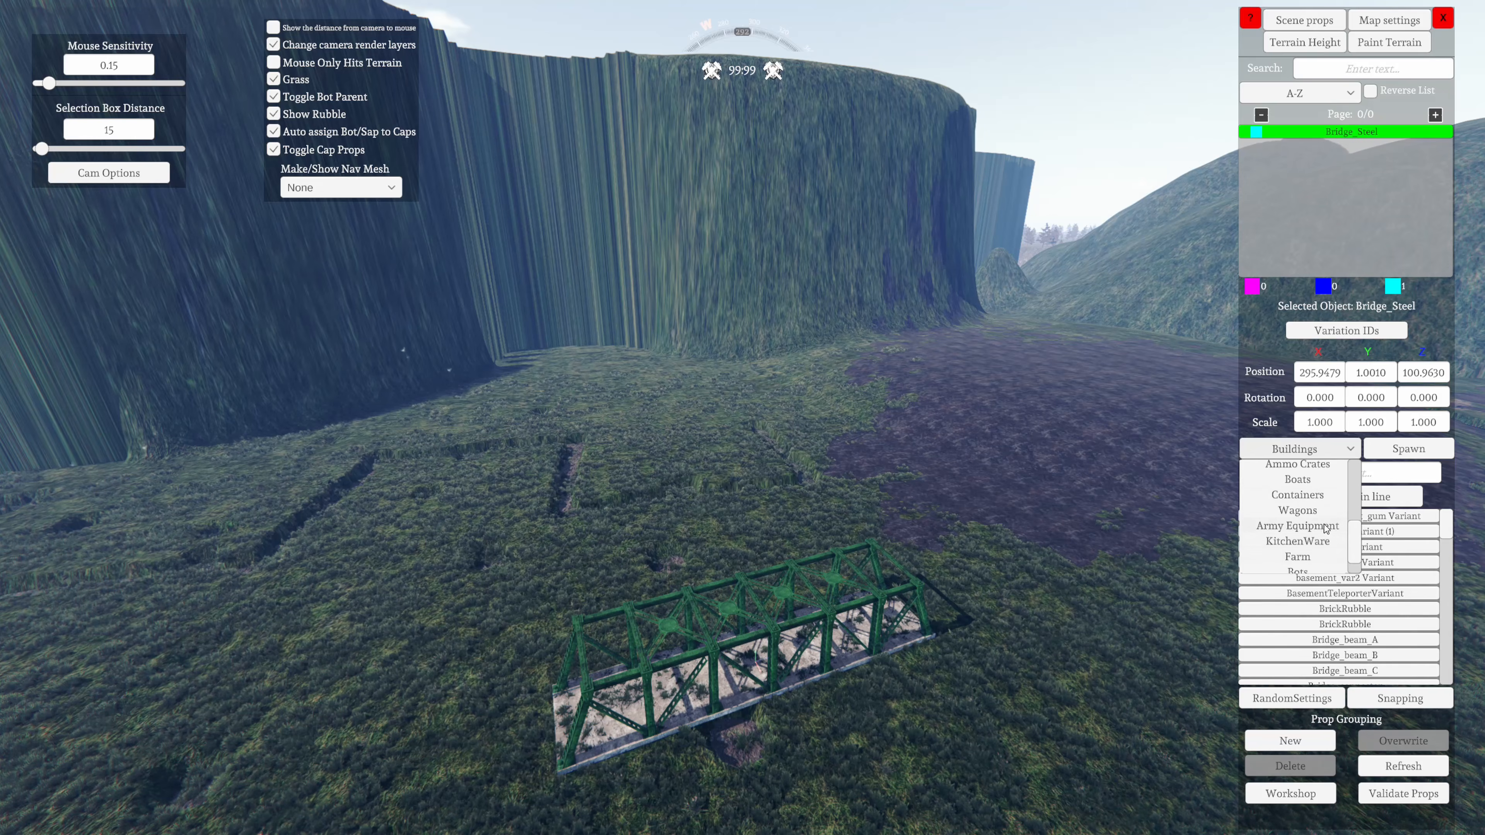
{"action": "scroll", "coordinate": [1302, 525], "scroll_direction": "up", "scroll_amount": 3}
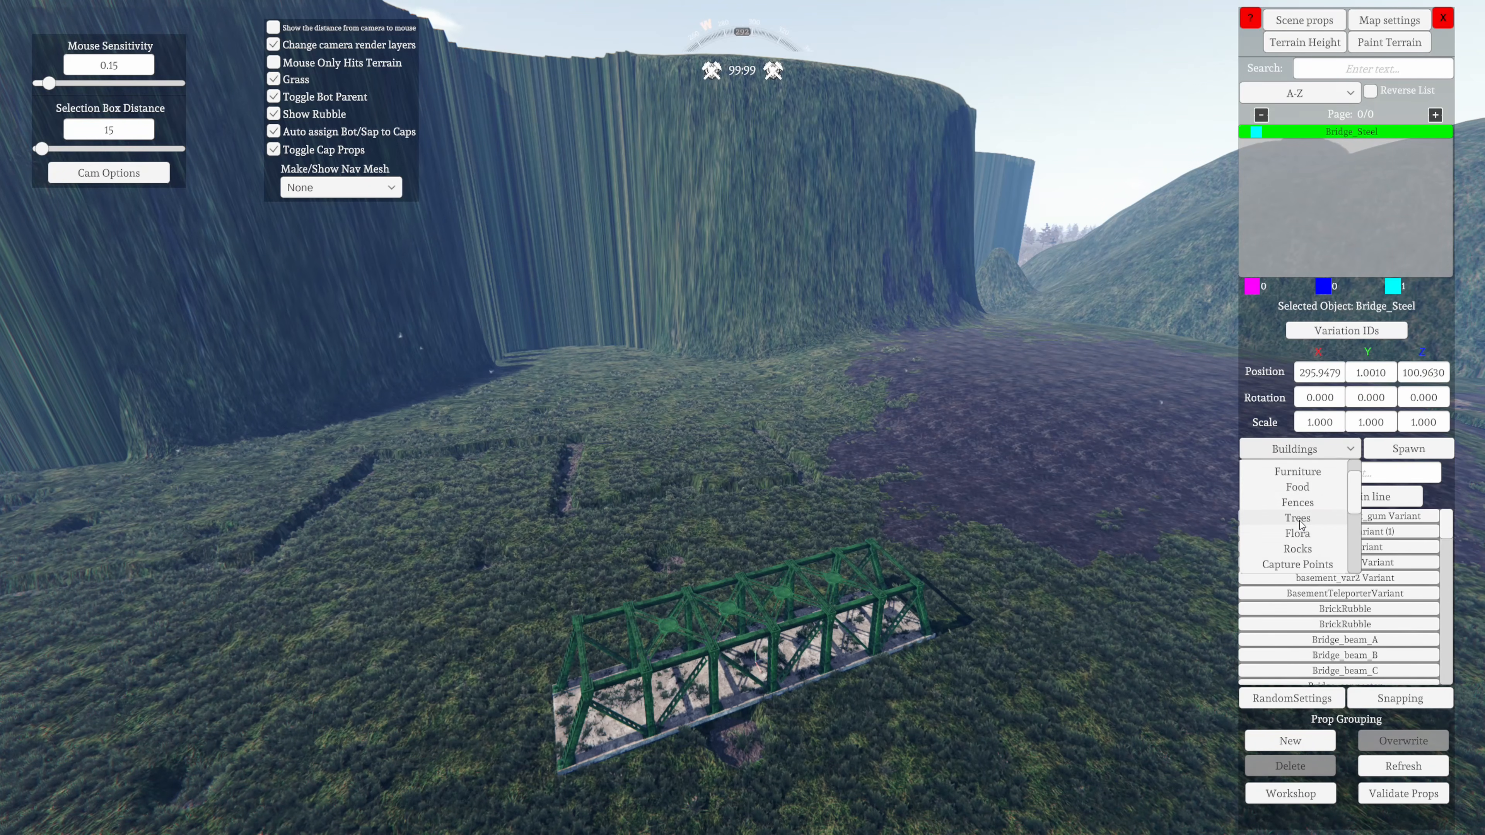
{"action": "scroll", "coordinate": [1298, 518], "scroll_direction": "down", "scroll_amount": 4}
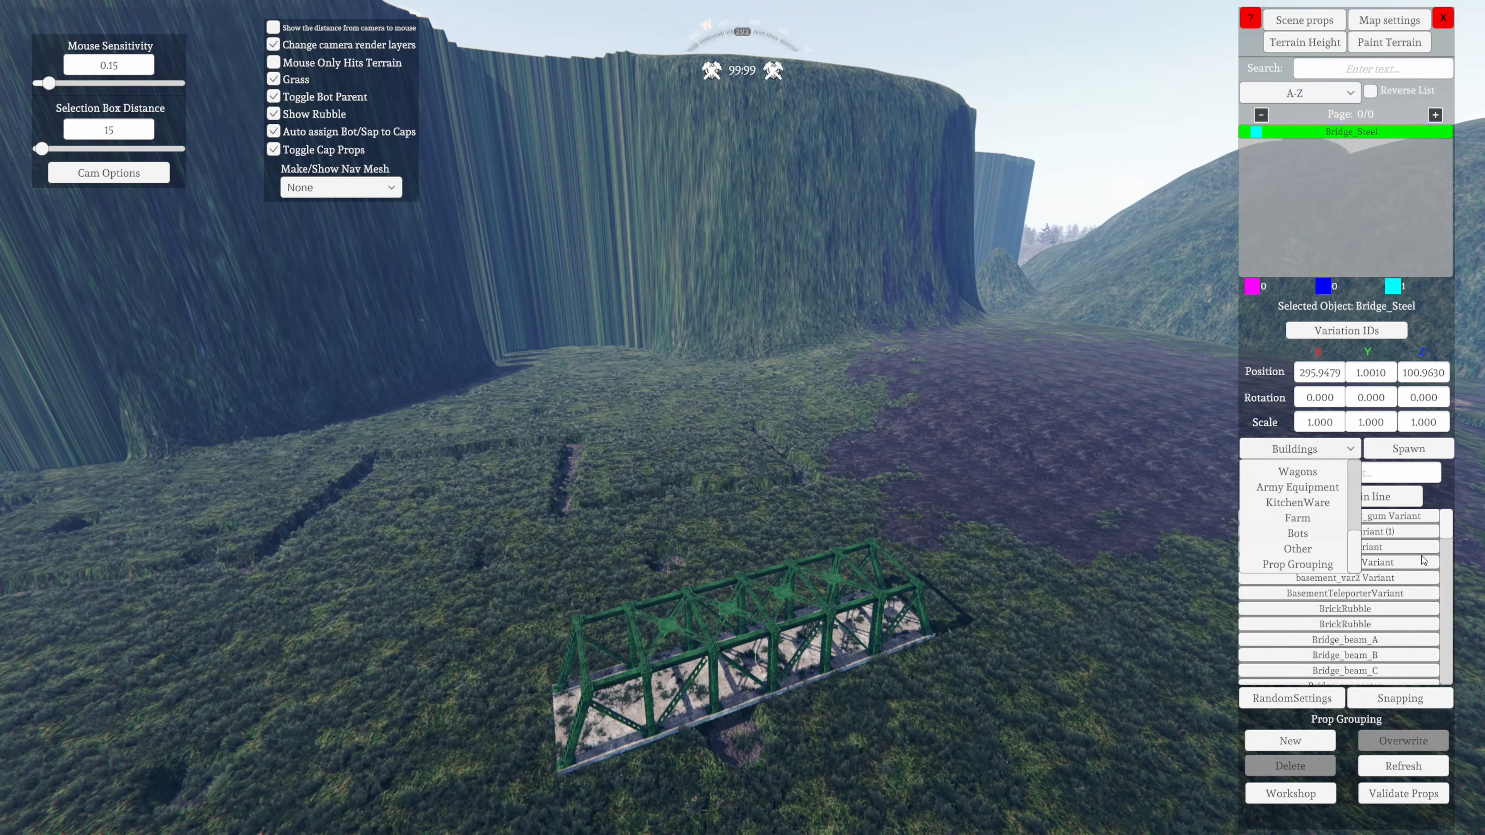
{"action": "scroll", "coordinate": [1324, 543], "scroll_direction": "up", "scroll_amount": 3}
{"action": "scroll", "coordinate": [1322, 541], "scroll_direction": "up", "scroll_amount": 2}
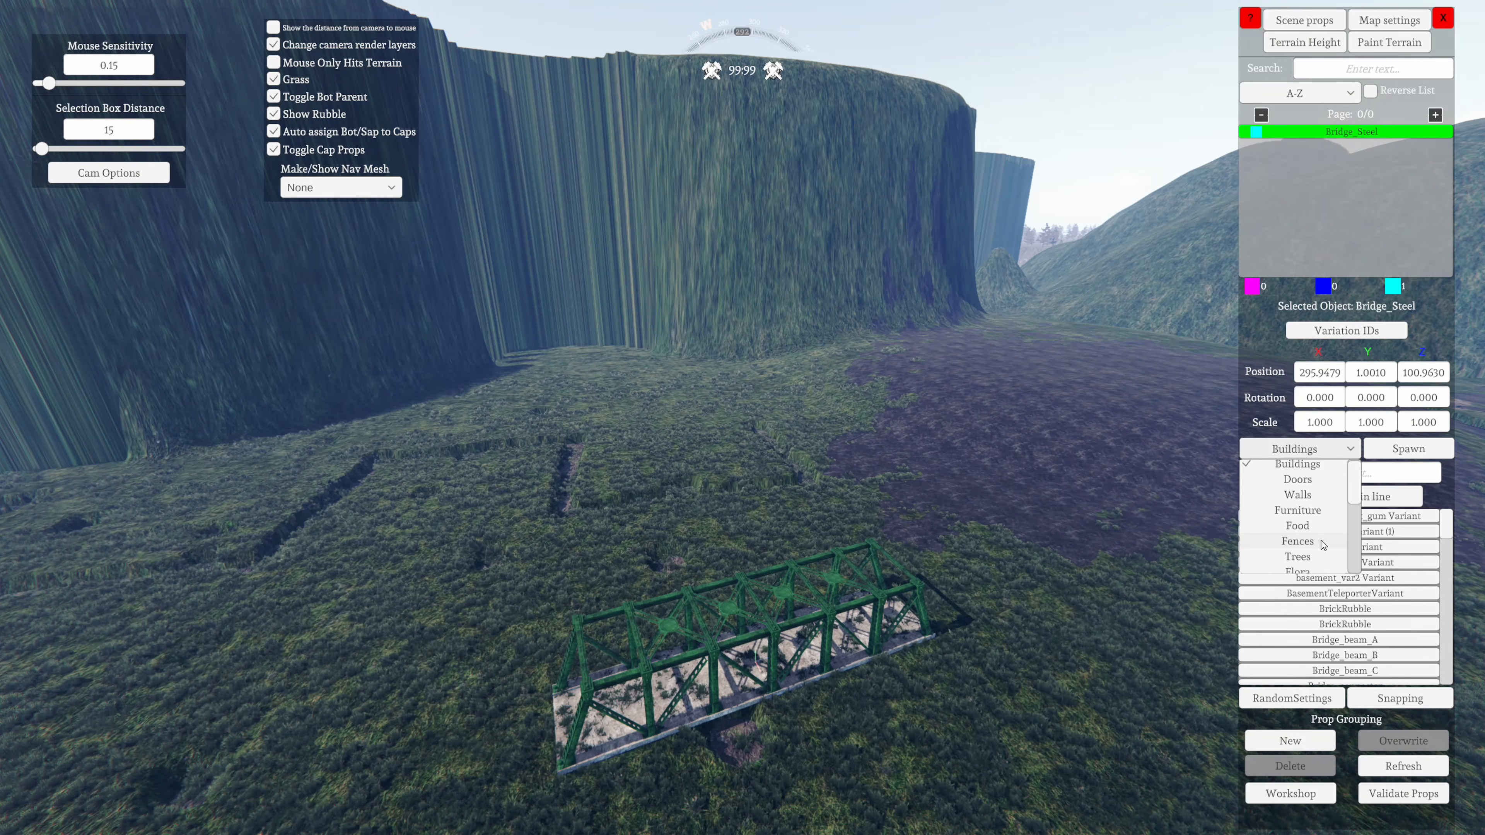
{"action": "scroll", "coordinate": [1322, 538], "scroll_direction": "down", "scroll_amount": 2}
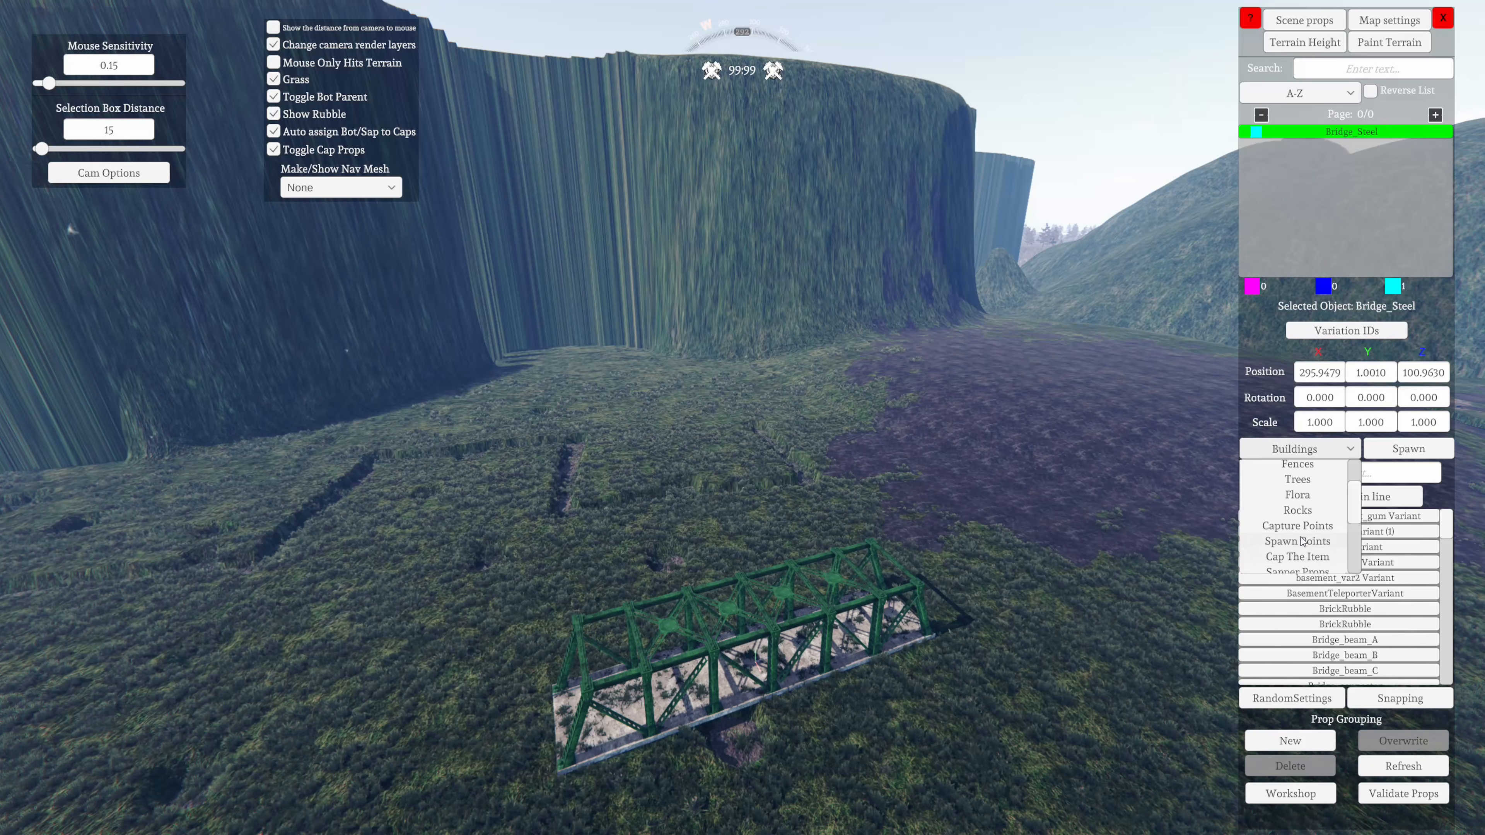
{"action": "scroll", "coordinate": [1310, 541], "scroll_direction": "up", "scroll_amount": 1}
{"action": "scroll", "coordinate": [1310, 536], "scroll_direction": "down", "scroll_amount": 3}
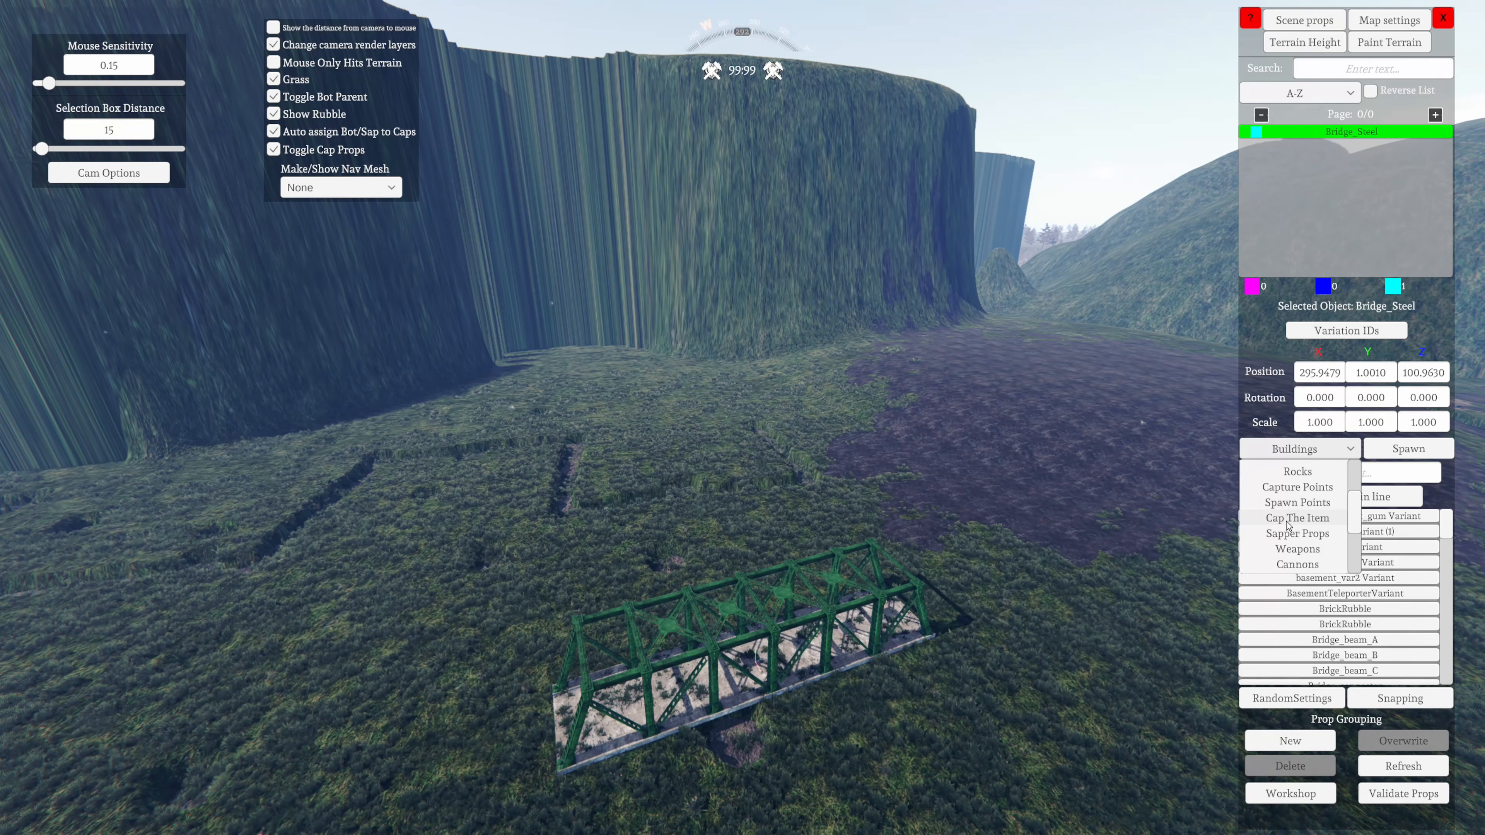
{"action": "left_click_drag", "start_coordinate": [1354, 520], "coordinate": [1355, 545]}
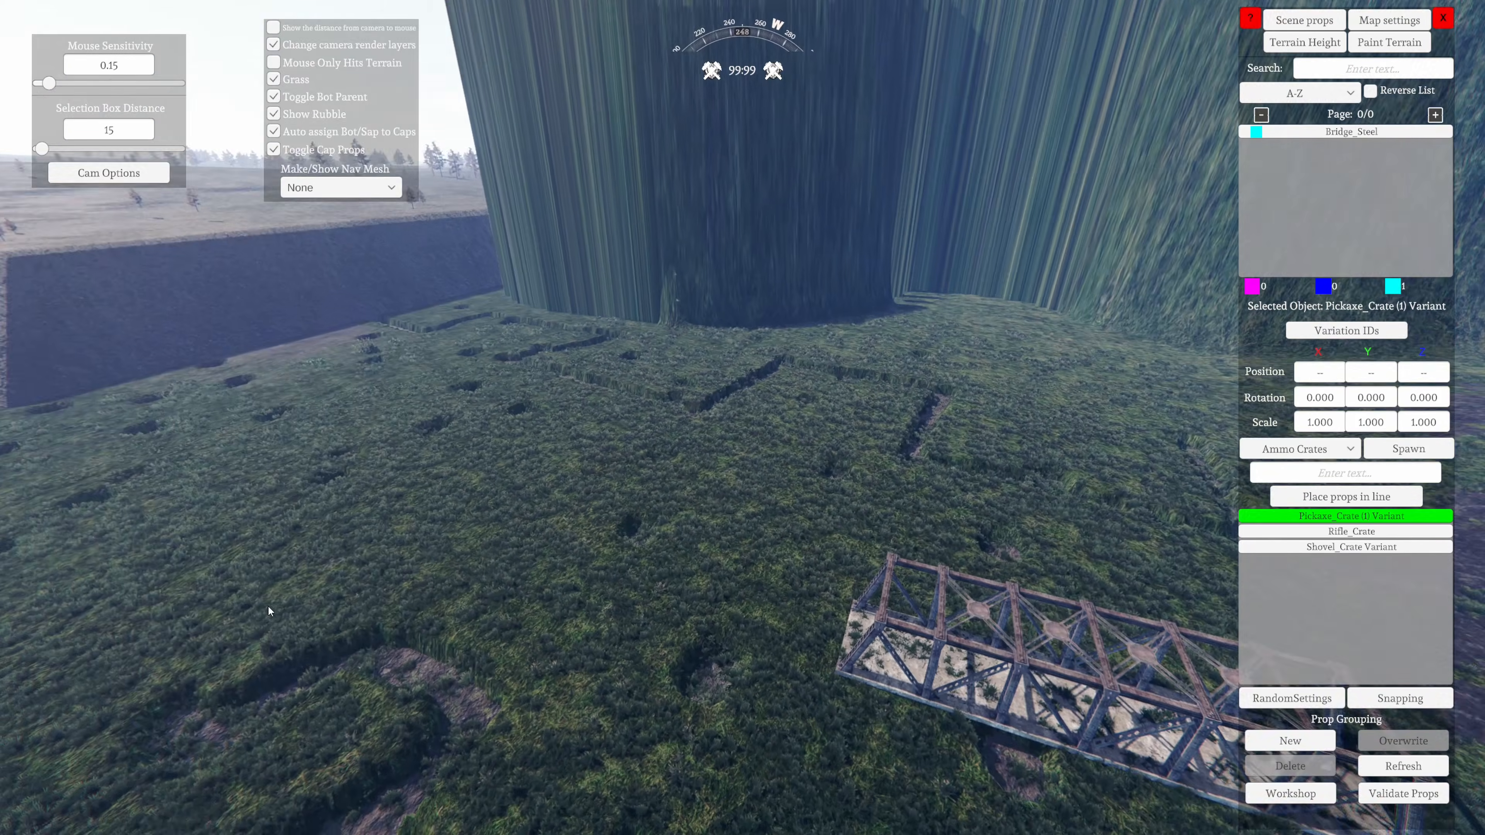
Reselect the placed Bridge_Steel prop from the list of props in the scene
{"action": "key", "text": "a"}
{"action": "right_click_drag", "start_coordinate": [268, 606], "coordinate": [777, 591]}
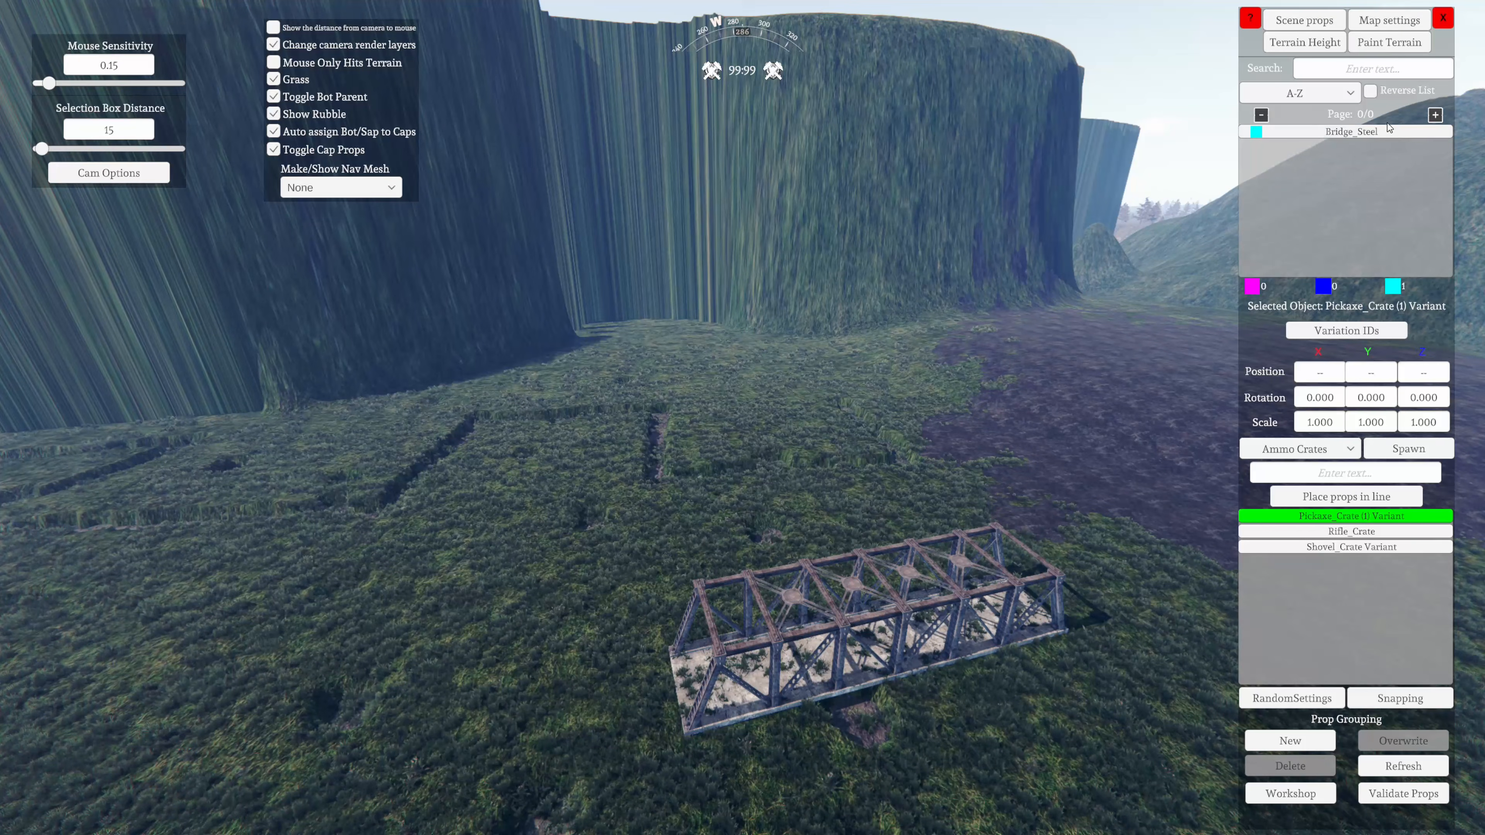
{"action": "key", "text": "a"}
{"action": "right_click_drag", "start_coordinate": [759, 578], "coordinate": [747, 370]}
{"action": "key", "text": "w"}
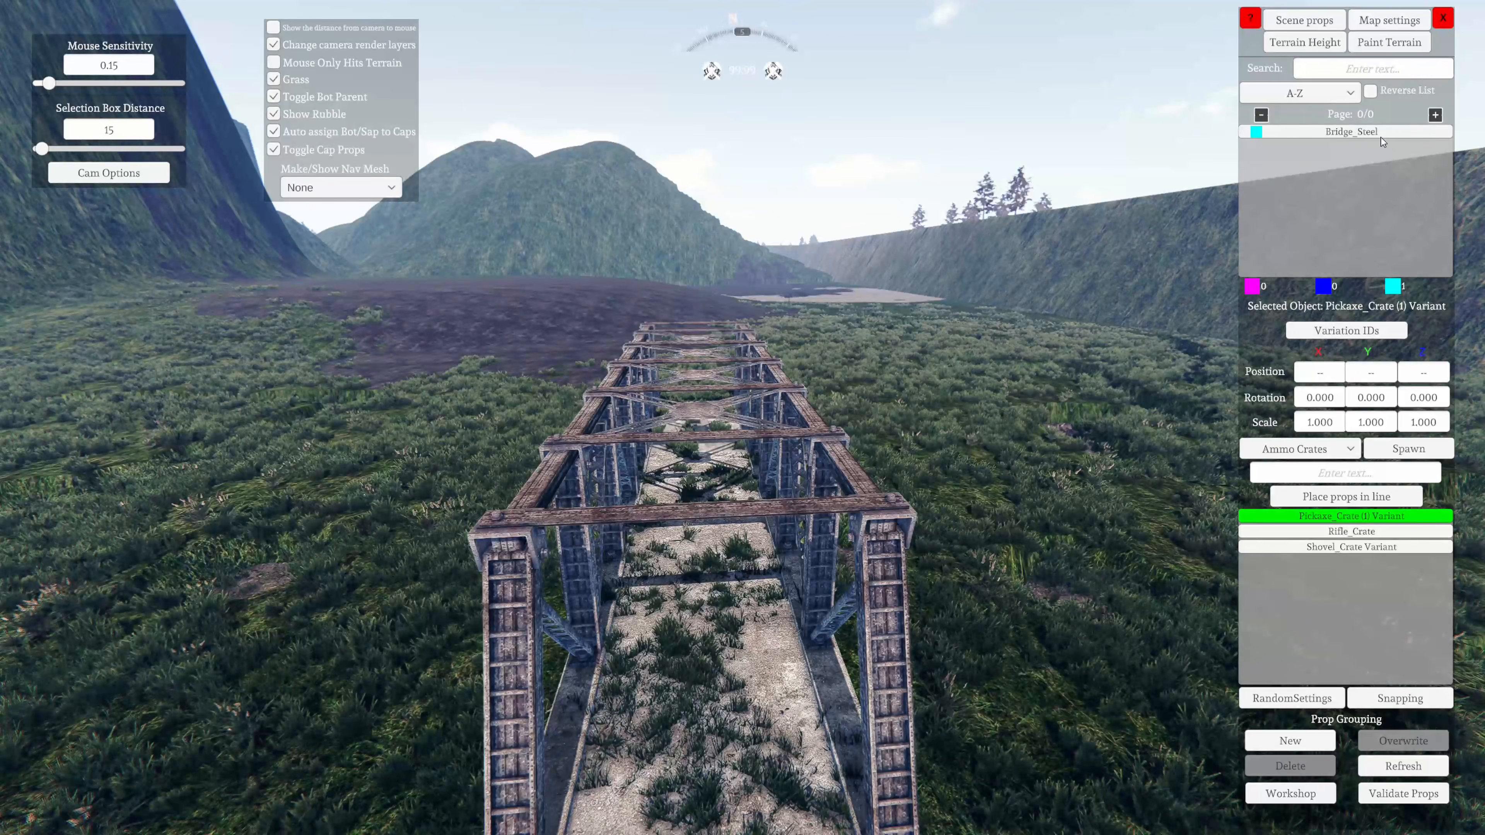
{"action": "left_click", "coordinate": [1349, 132]}
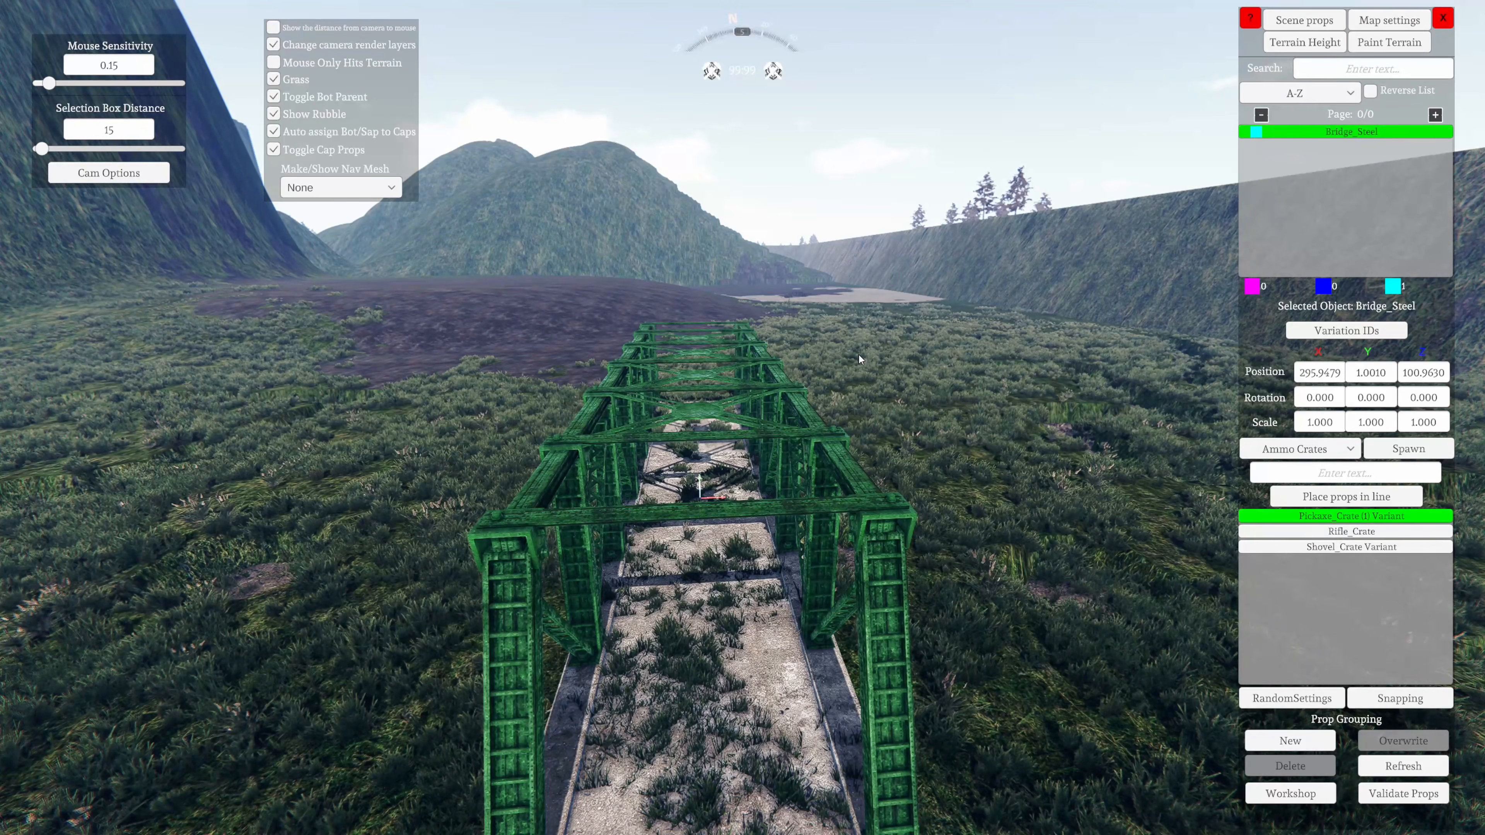
{"action": "right_click_drag", "start_coordinate": [858, 354], "coordinate": [857, 350]}
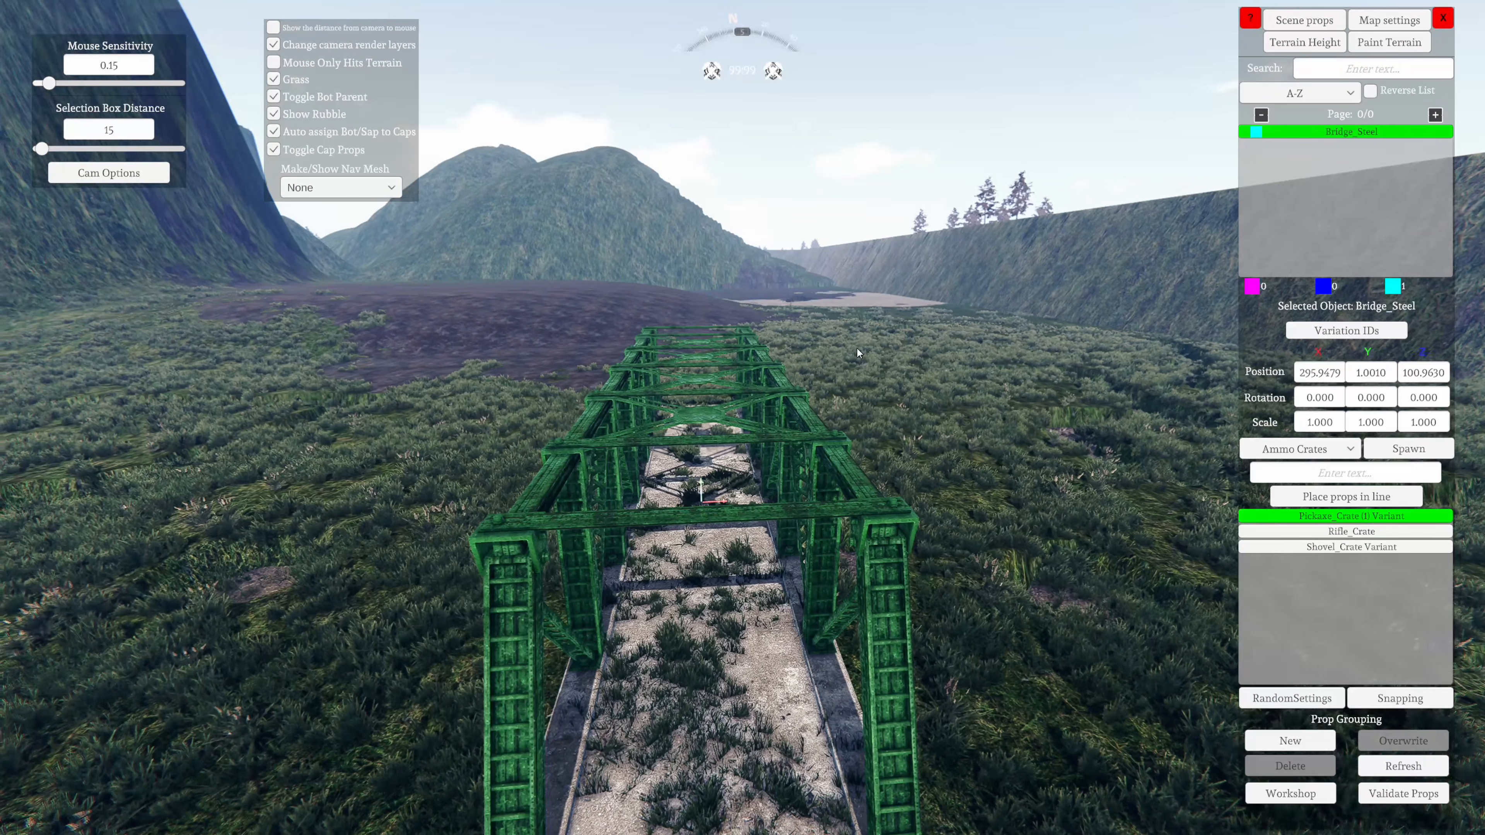
{"action": "left_click", "coordinate": [1368, 63]}
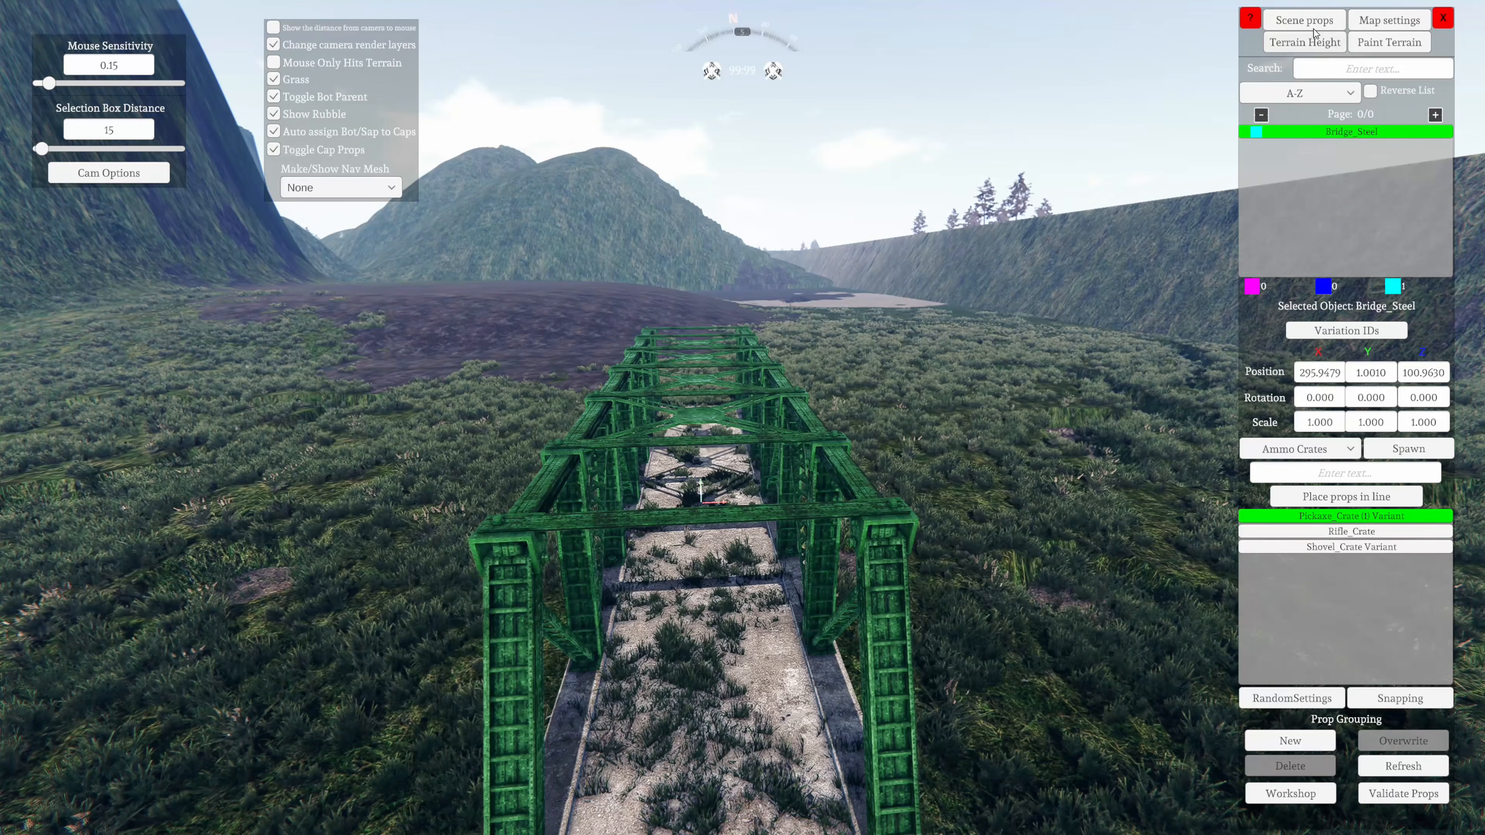
Move the bridge up and down over the ground and leave it raised at a Y position of about 1.9
{"action": "key", "text": "d"}
{"action": "right_click_drag", "start_coordinate": [872, 514], "coordinate": [336, 646]}
{"action": "key", "text": "s"}
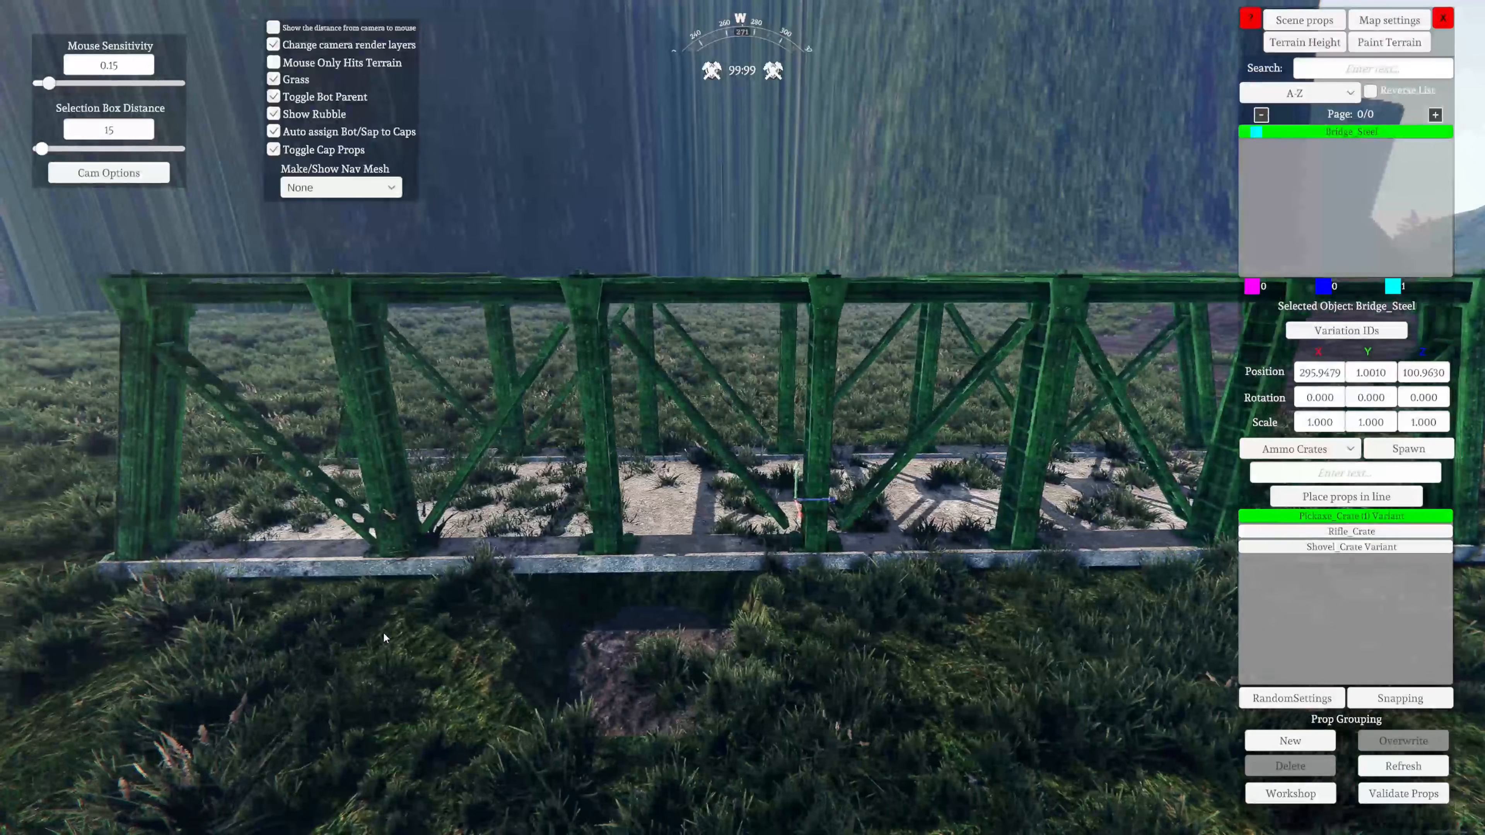
{"action": "key", "text": "w"}
{"action": "right_click_drag", "start_coordinate": [530, 698], "coordinate": [539, 677]}
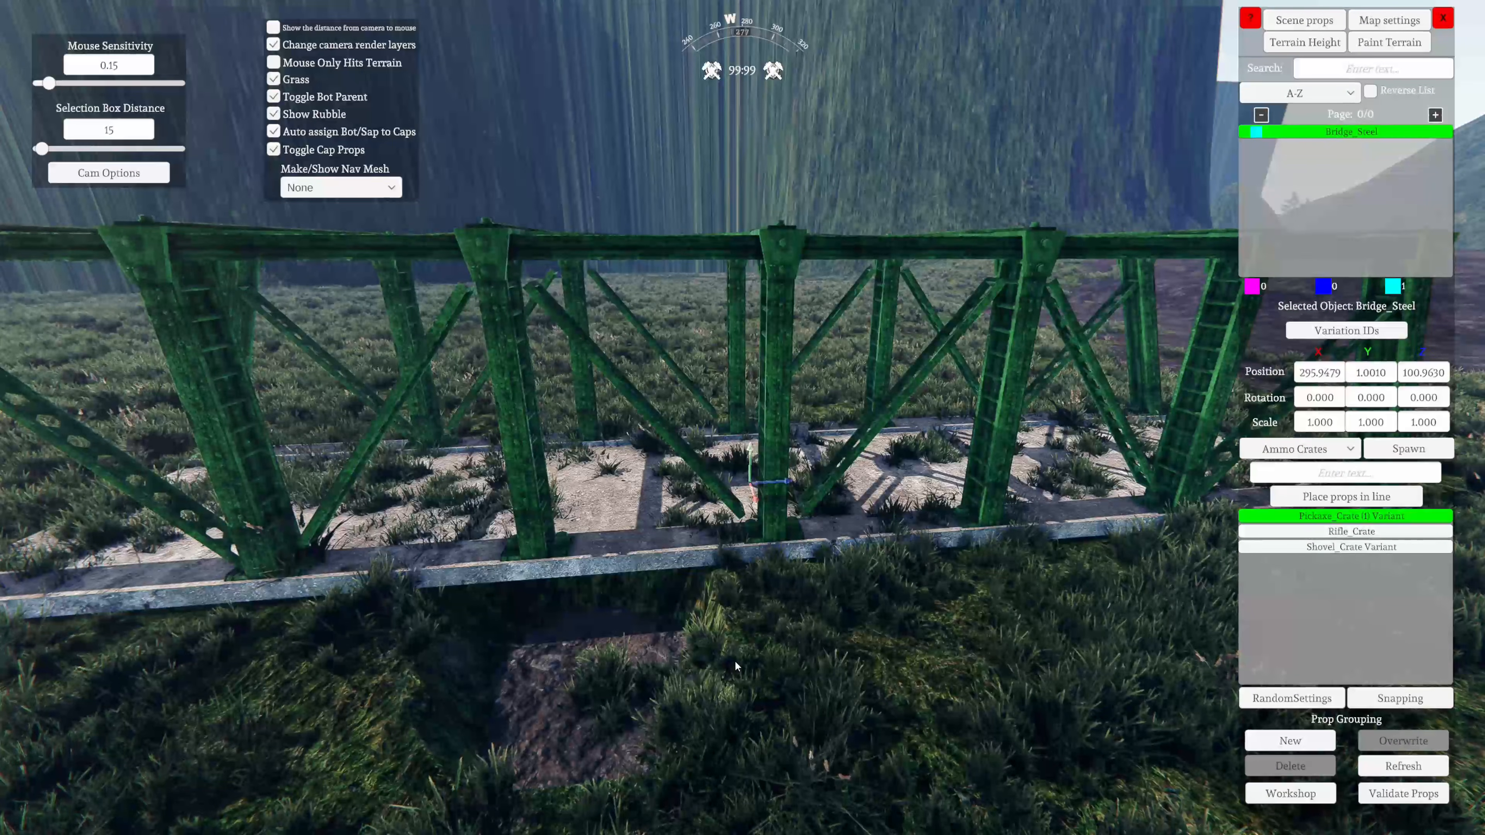
{"action": "key", "text": "a"}
{"action": "right_click_drag", "start_coordinate": [736, 660], "coordinate": [636, 673]}
{"action": "key", "text": "w"}
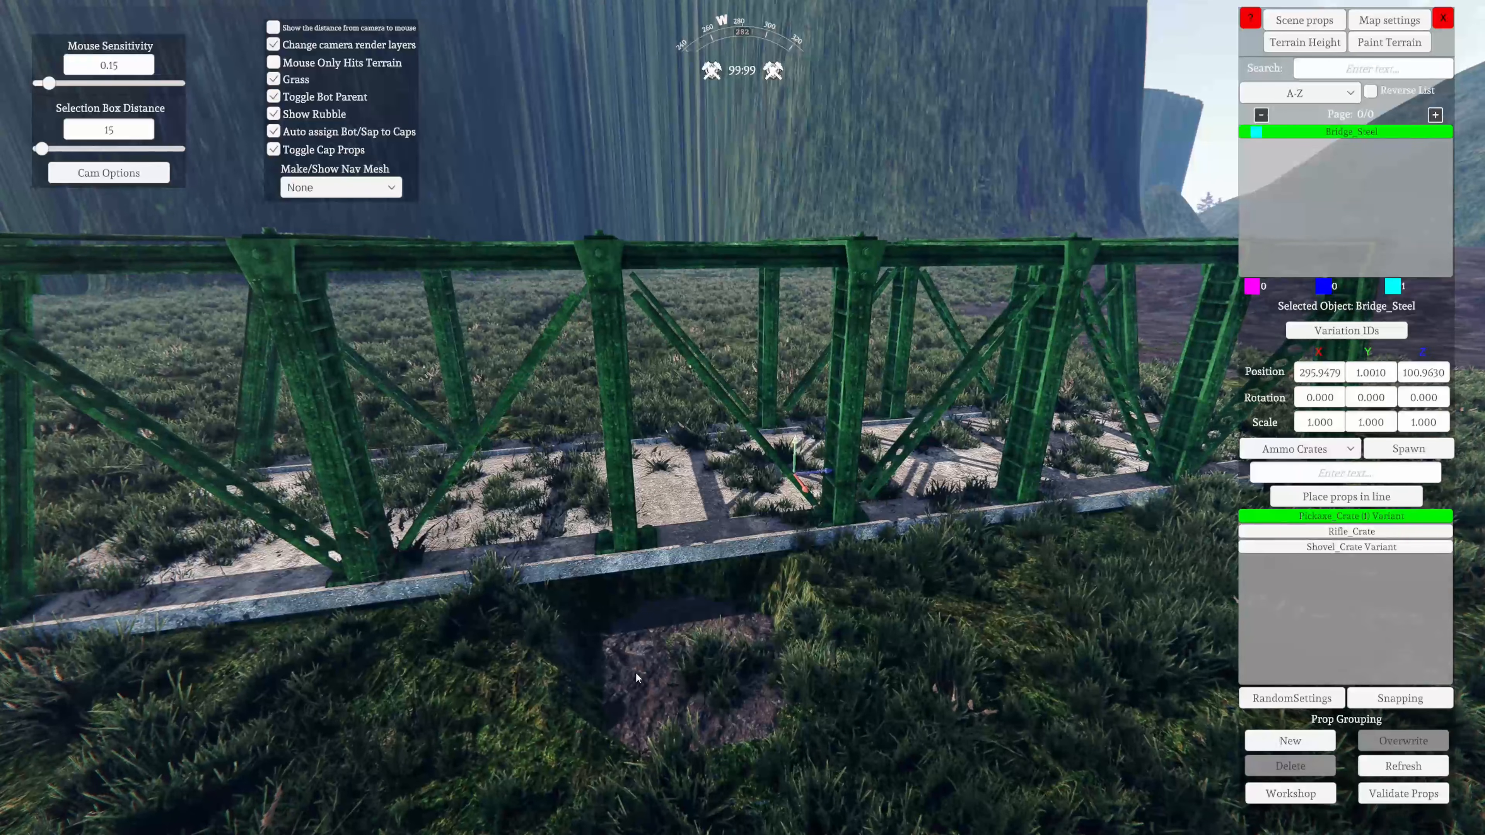
{"action": "key", "text": "Page_Up"}
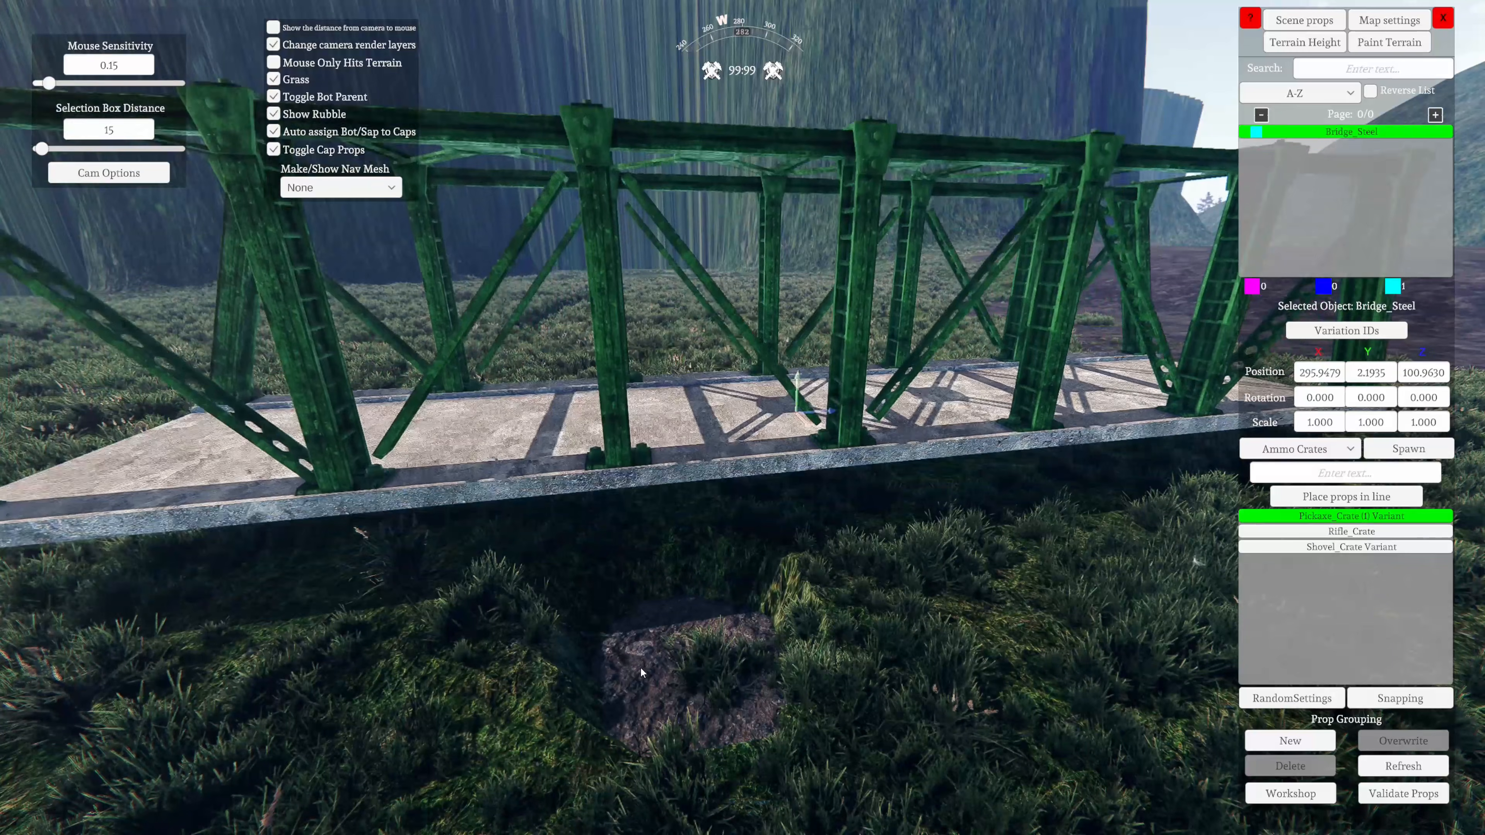
{"action": "key", "text": "Page_Down"}
{"action": "key", "text": "Page_Up"}
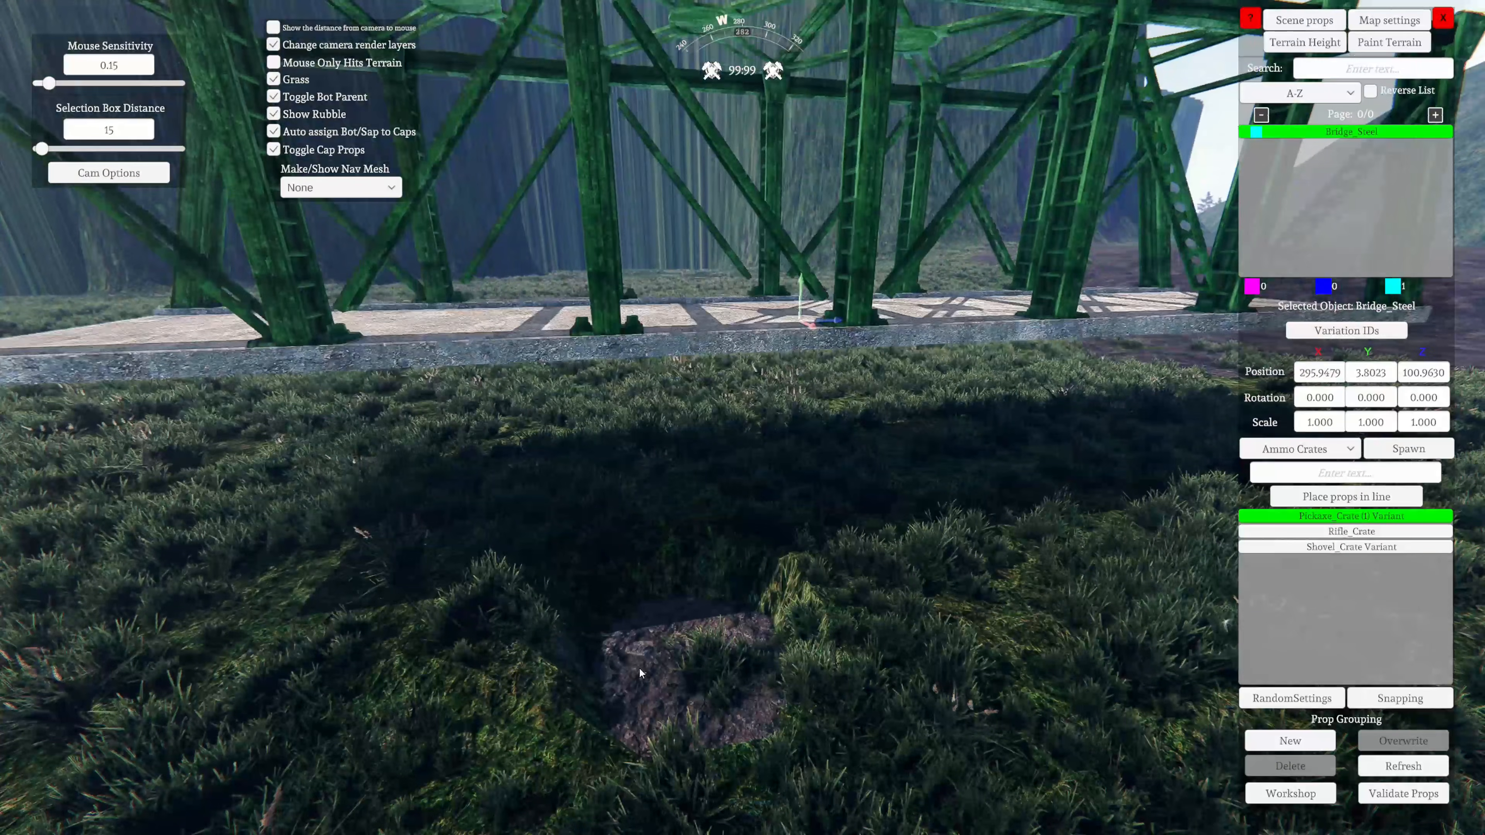
{"action": "key", "text": "Page_Down"}
{"action": "key", "text": "Page_Up"}
{"action": "key", "text": "Page_Down"}
Shift the bridge horizontally to a position of about X 296.7 and Z 100.1
{"action": "key", "text": "s"}
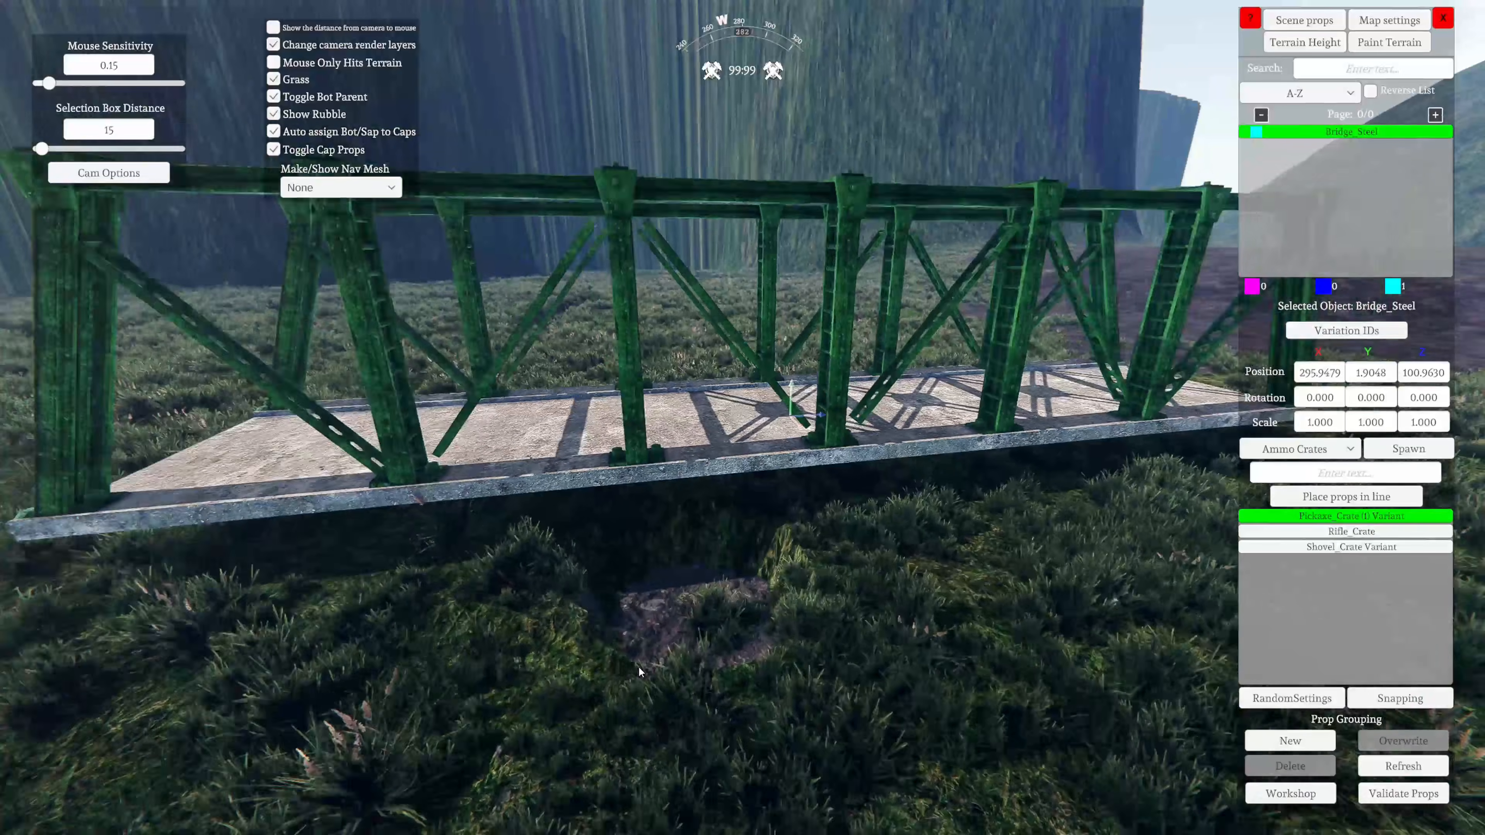
{"action": "mouse_move", "coordinate": [638, 667]}
{"action": "right_mouse_down"}
{"action": "mouse_move", "coordinate": [665, 632]}
{"action": "mouse_move", "coordinate": [642, 648]}
{"action": "right_mouse_up"}
{"action": "key", "text": "s"}
{"action": "key", "text": "Up"}
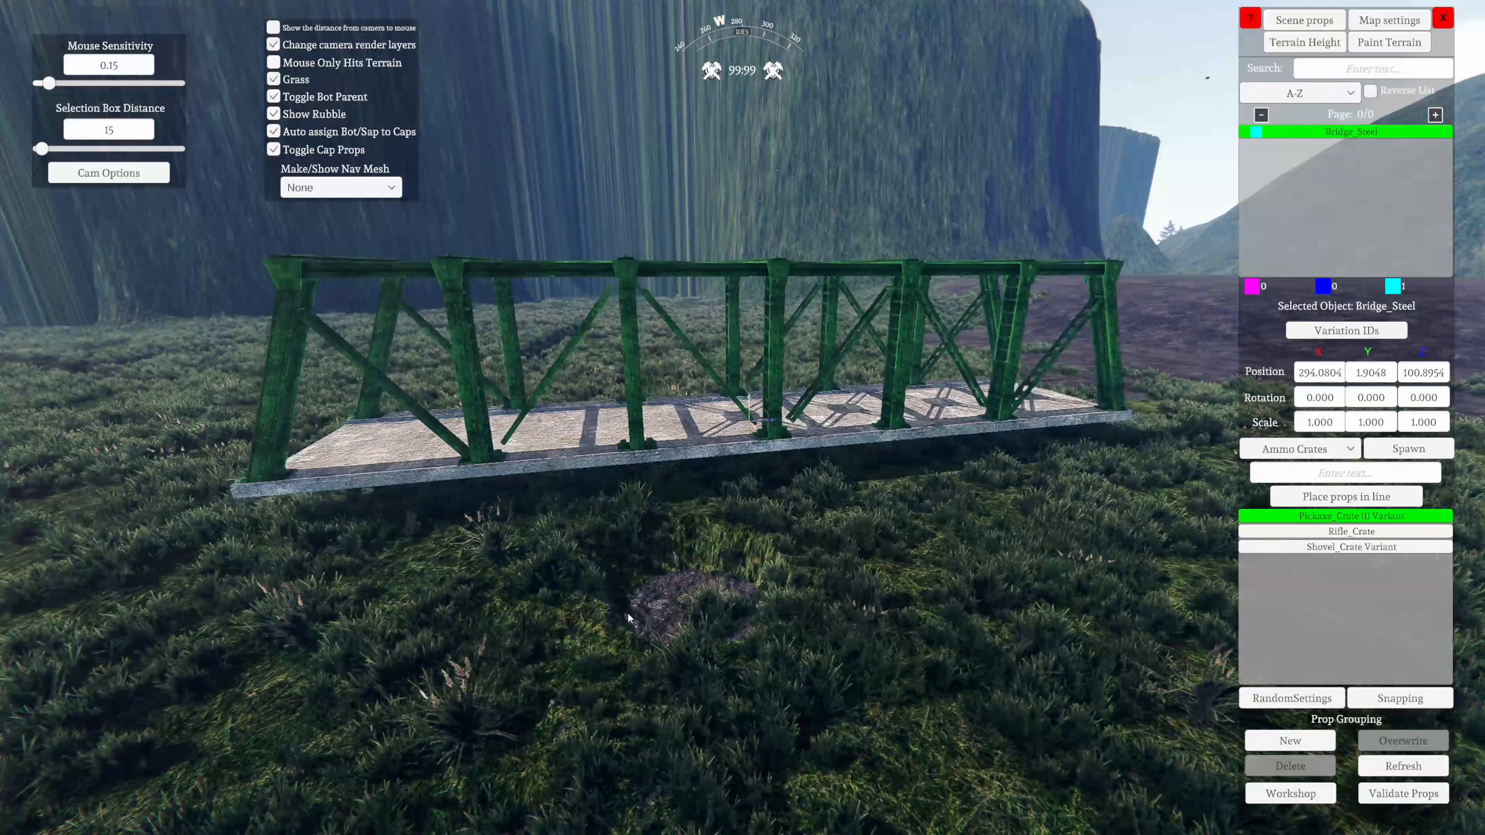
{"action": "key", "text": "Left"}
{"action": "mouse_move", "coordinate": [627, 657]}
{"action": "left_mouse_down"}
{"action": "mouse_move", "coordinate": [665, 664]}
{"action": "mouse_move", "coordinate": [672, 565]}
{"action": "mouse_move", "coordinate": [616, 612]}
{"action": "mouse_move", "coordinate": [629, 668]}
{"action": "mouse_move", "coordinate": [726, 759]}
{"action": "mouse_move", "coordinate": [696, 808]}
{"action": "mouse_move", "coordinate": [760, 586]}
{"action": "mouse_move", "coordinate": [674, 738]}
{"action": "mouse_move", "coordinate": [615, 557]}
{"action": "mouse_move", "coordinate": [410, 515]}
{"action": "mouse_move", "coordinate": [591, 431]}
{"action": "mouse_move", "coordinate": [688, 669]}
{"action": "mouse_move", "coordinate": [654, 649]}
{"action": "left_mouse_up"}
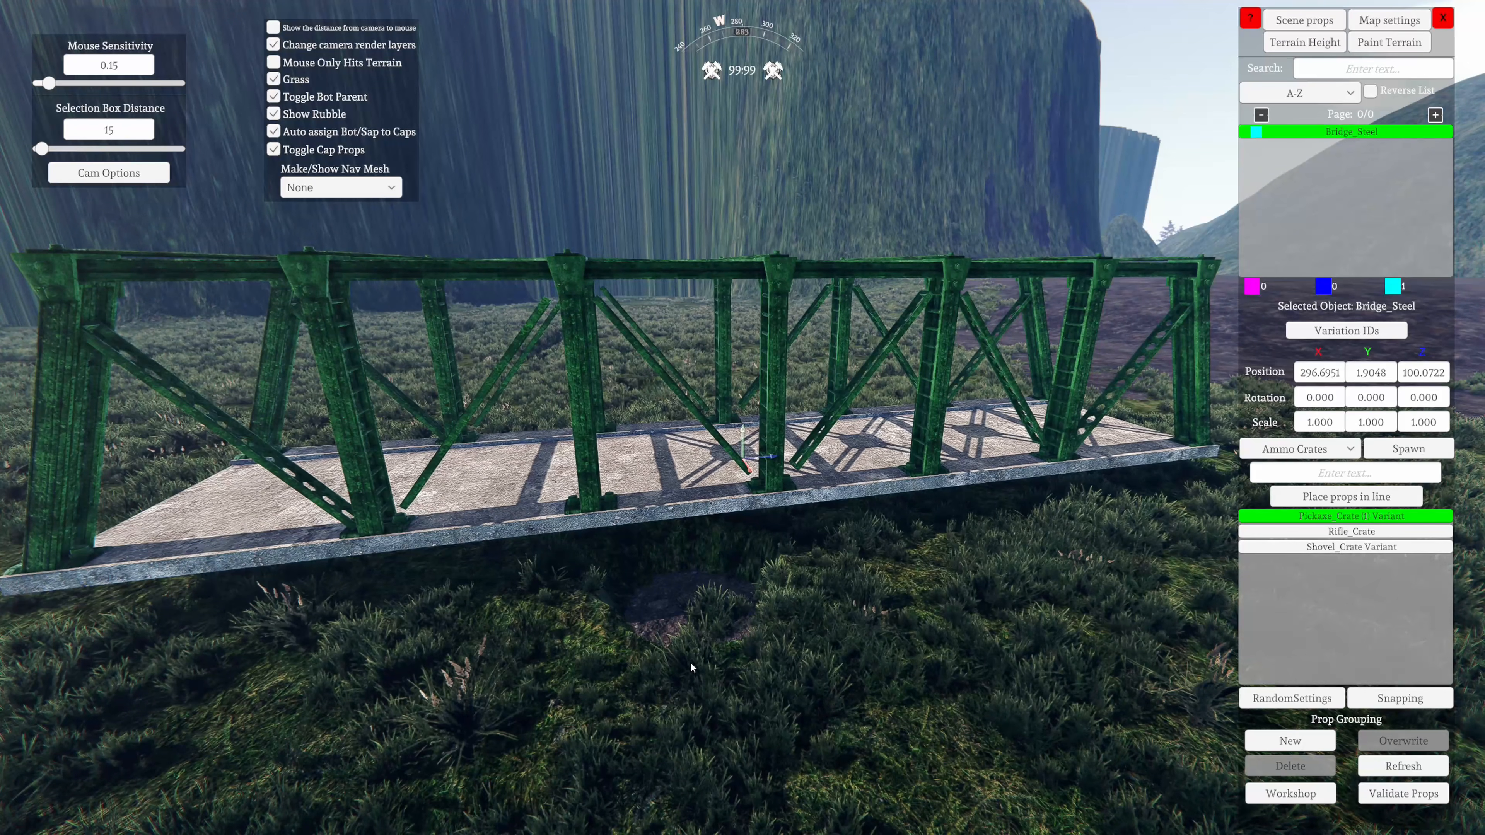
Rotate the bridge through a full turn about its X axis and turn it about its Y axis to about 153.6 degrees
{"action": "scroll", "coordinate": [690, 668], "scroll_direction": "down", "scroll_amount": 20}
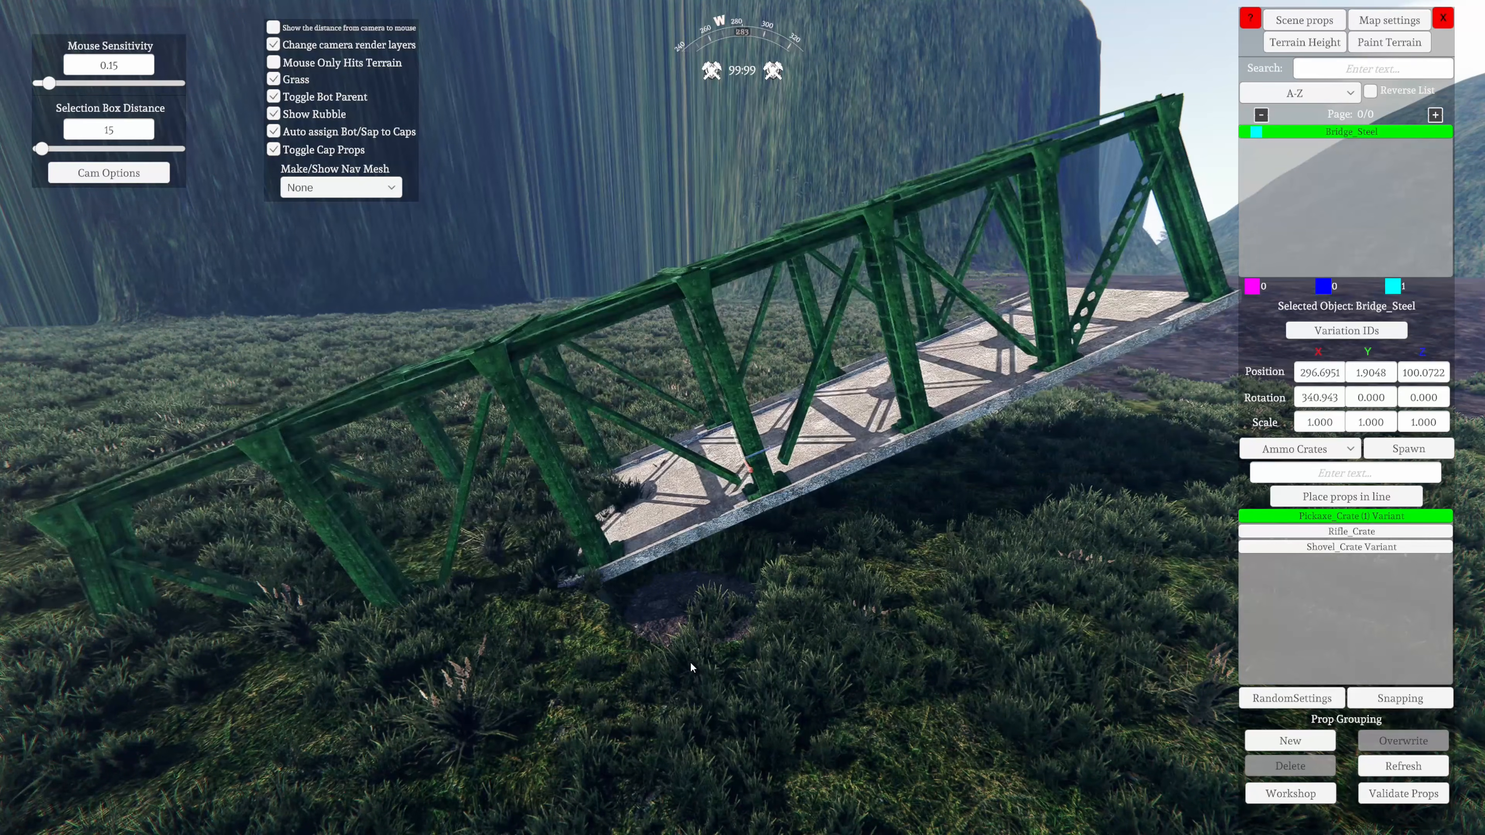
{"action": "scroll", "coordinate": [691, 667], "scroll_direction": "down", "scroll_amount": 20}
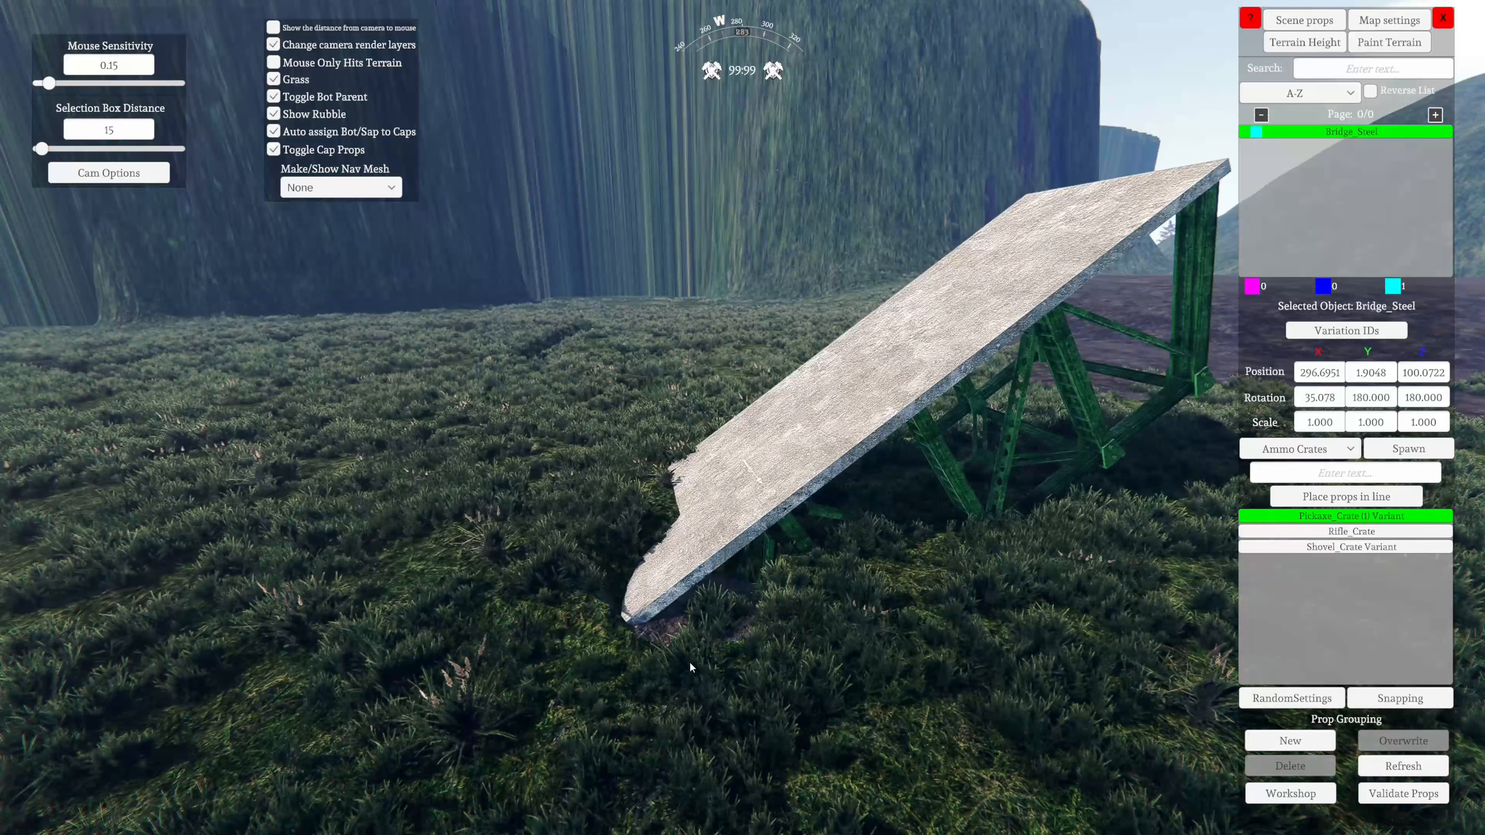
{"action": "scroll", "coordinate": [690, 667], "scroll_direction": "down", "scroll_amount": 5}
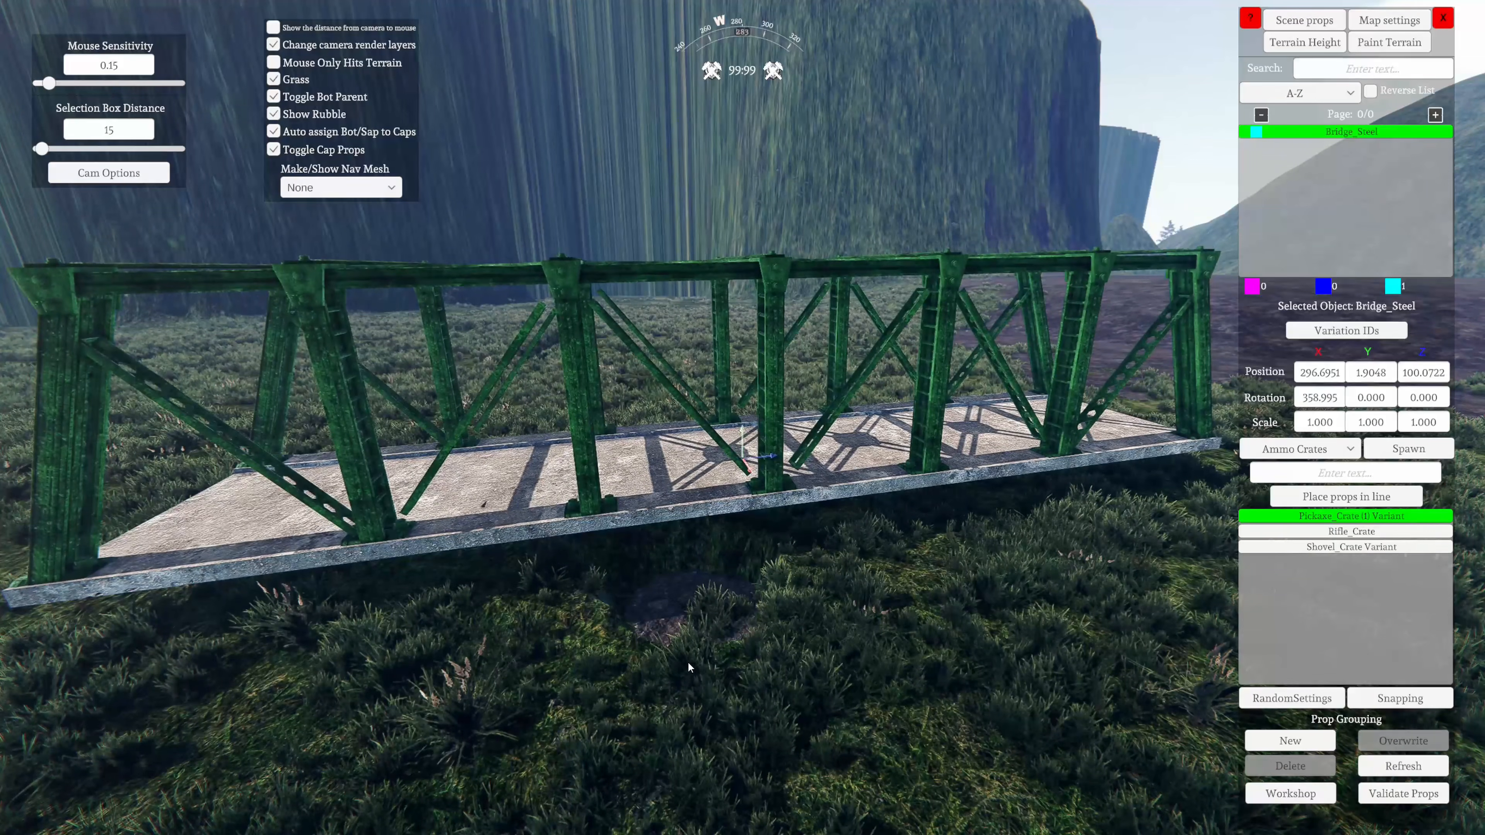
{"action": "key", "text": "y"}
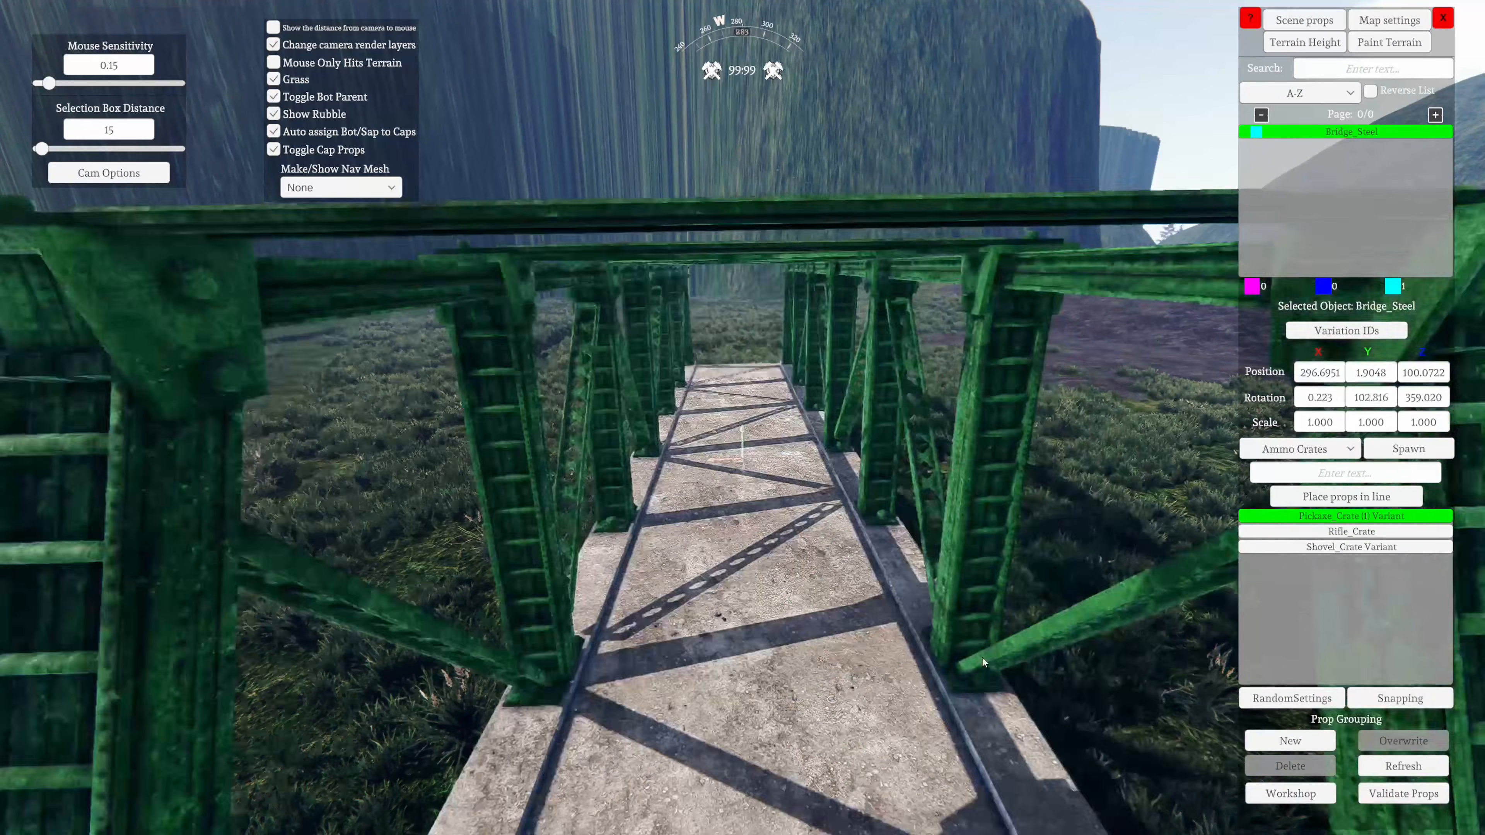
{"action": "key", "text": "y"}
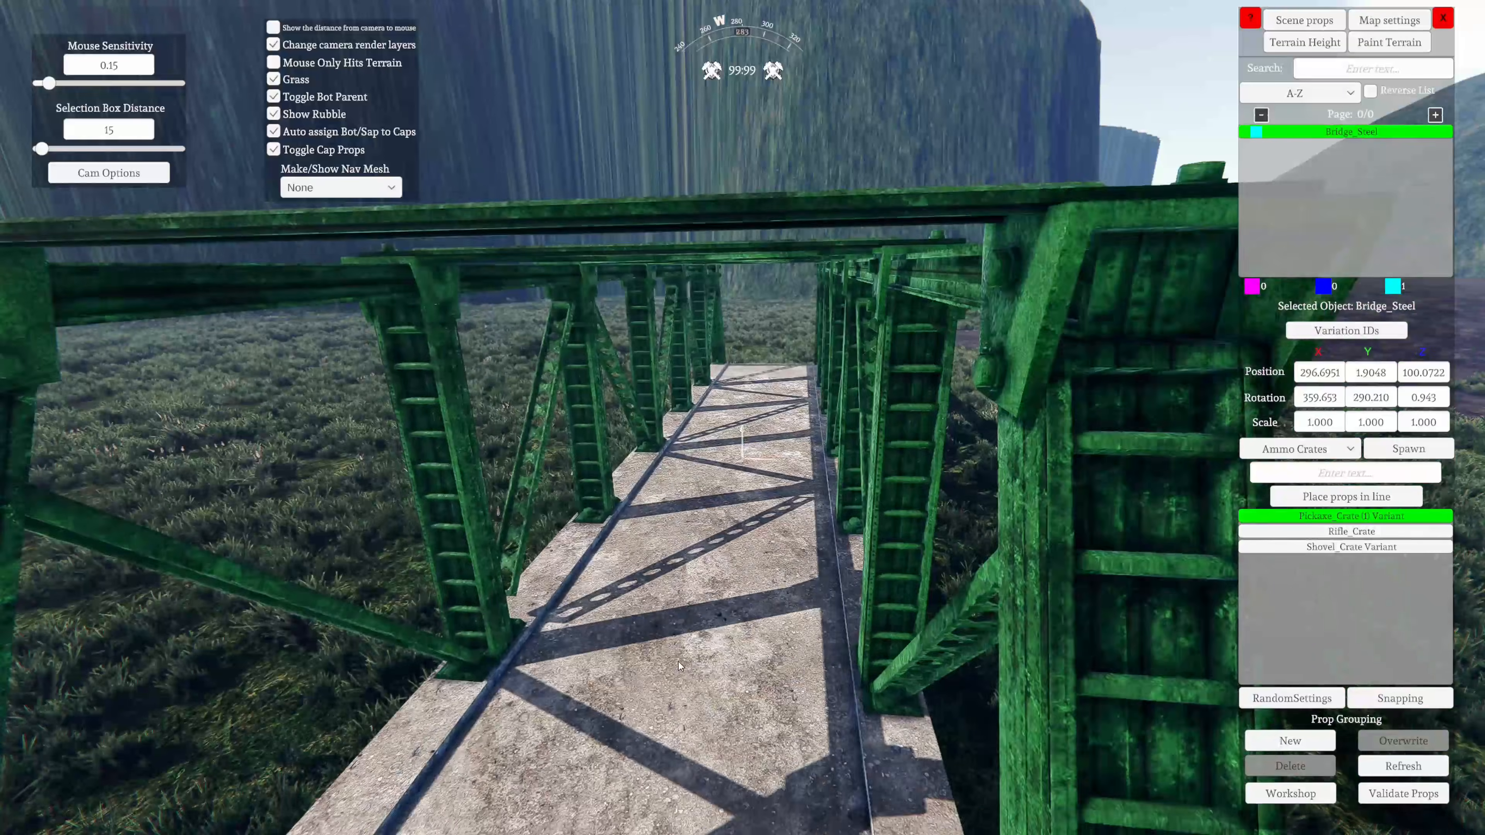
Tilt the bridge about its Z axis in both directions and level it at about 0.4 degrees
{"action": "key", "text": "z"}
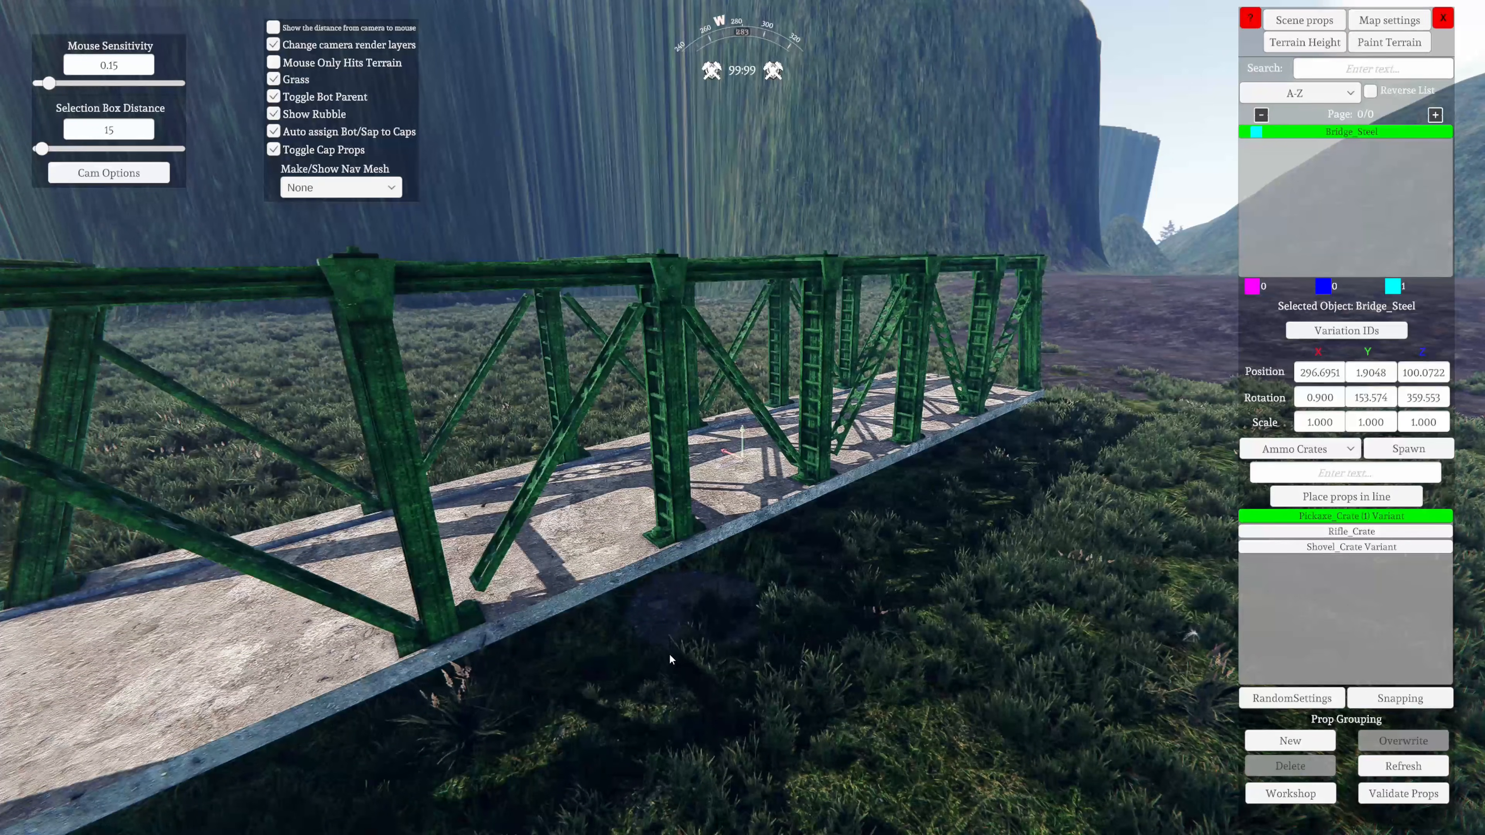
{"action": "key", "text": "z"}
{"action": "key", "text": "z"}
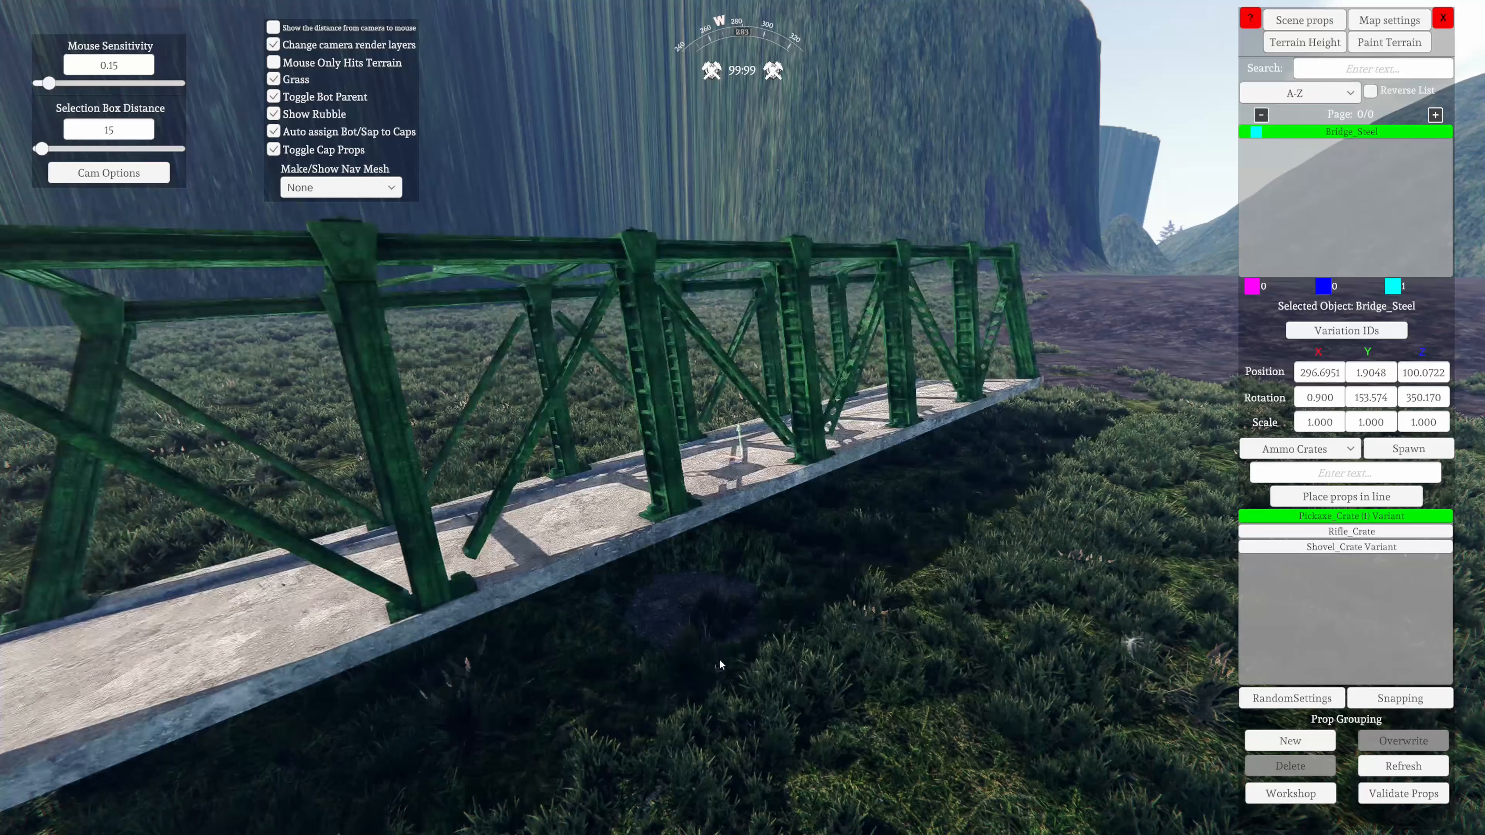
{"action": "key", "text": "z"}
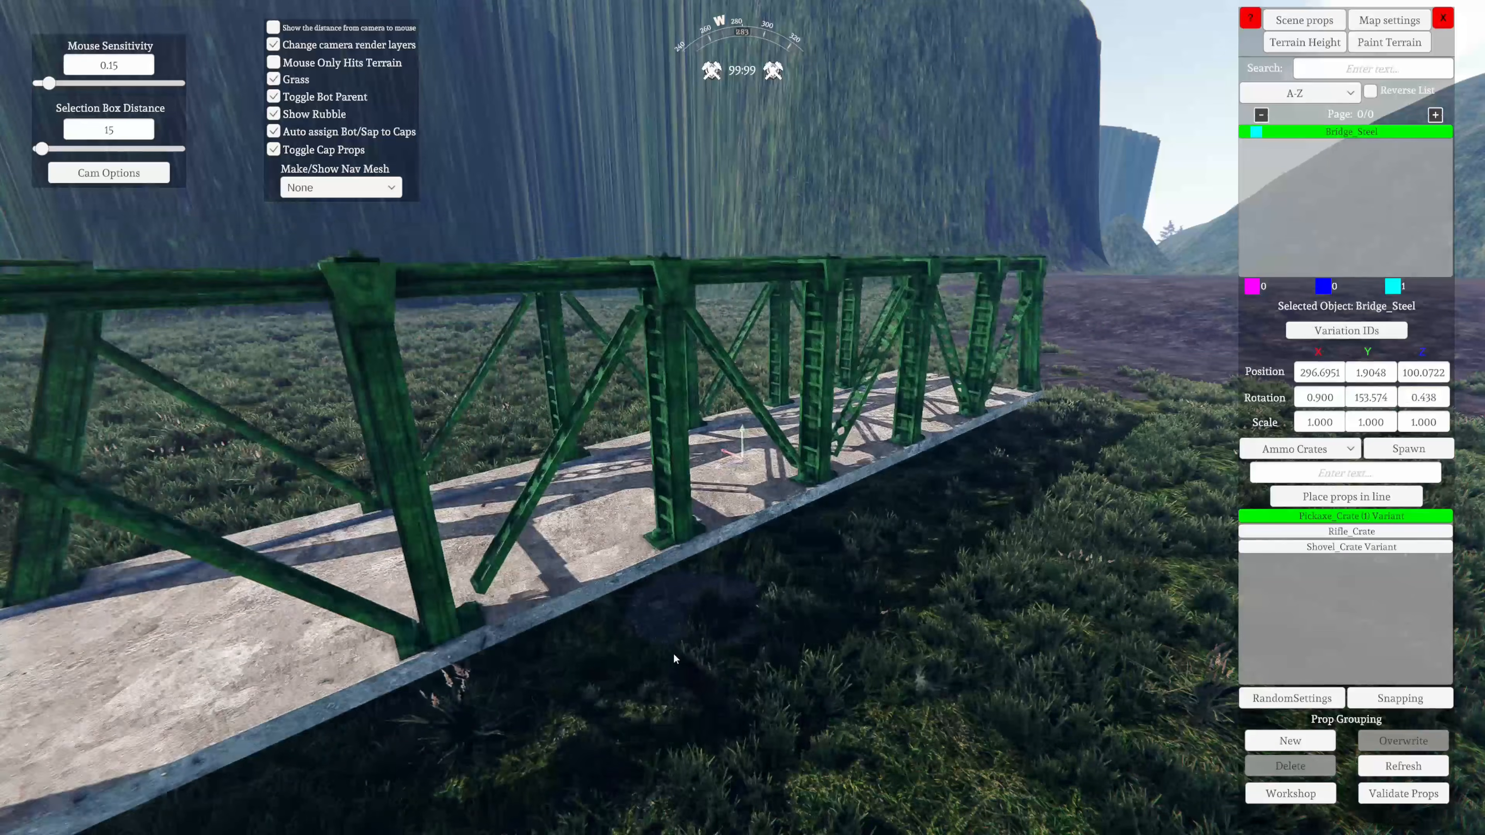
Tilt the bridge about its Z axis to about 2.5 degrees
{"action": "key", "text": "z"}
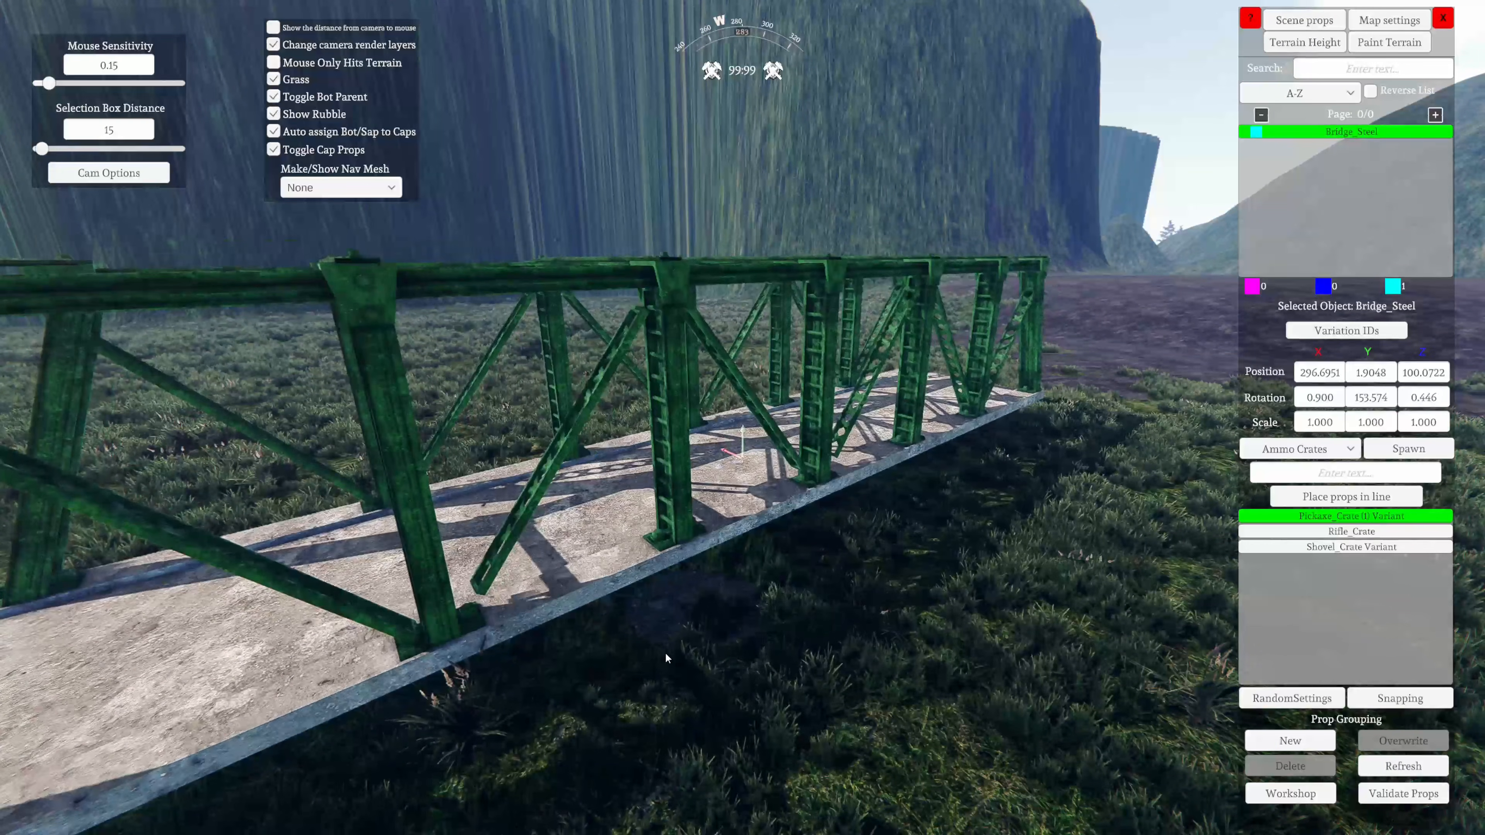
{"action": "key", "text": "z"}
{"action": "key", "text": "a"}
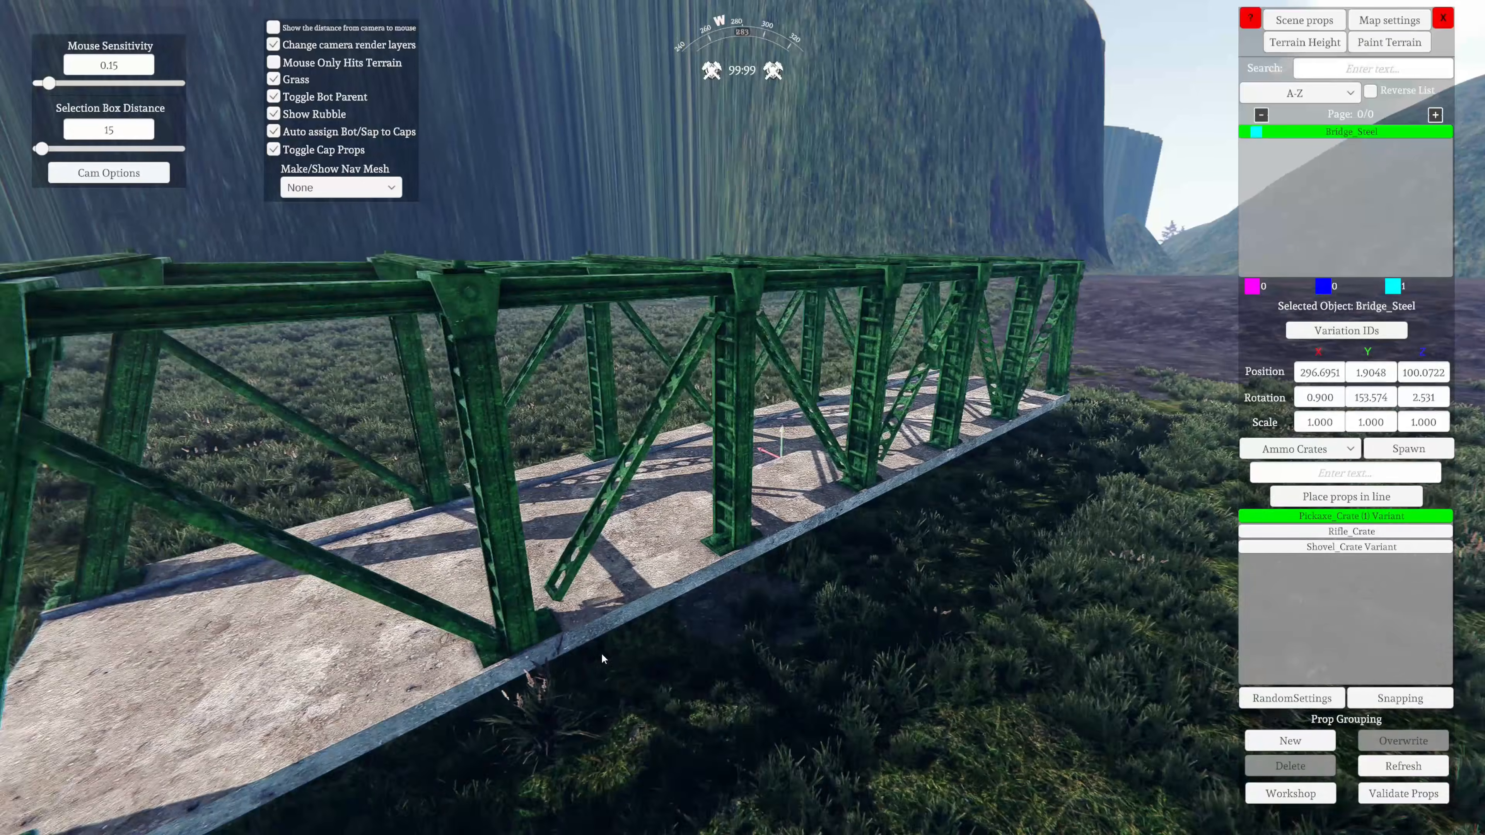
Duplicate the steel bridge and move the copy in front of its near end, to about X 305.7 and Z 83.9
{"action": "right_click_drag", "start_coordinate": [703, 707], "coordinate": [1233, 487]}
{"action": "key", "text": "s"}
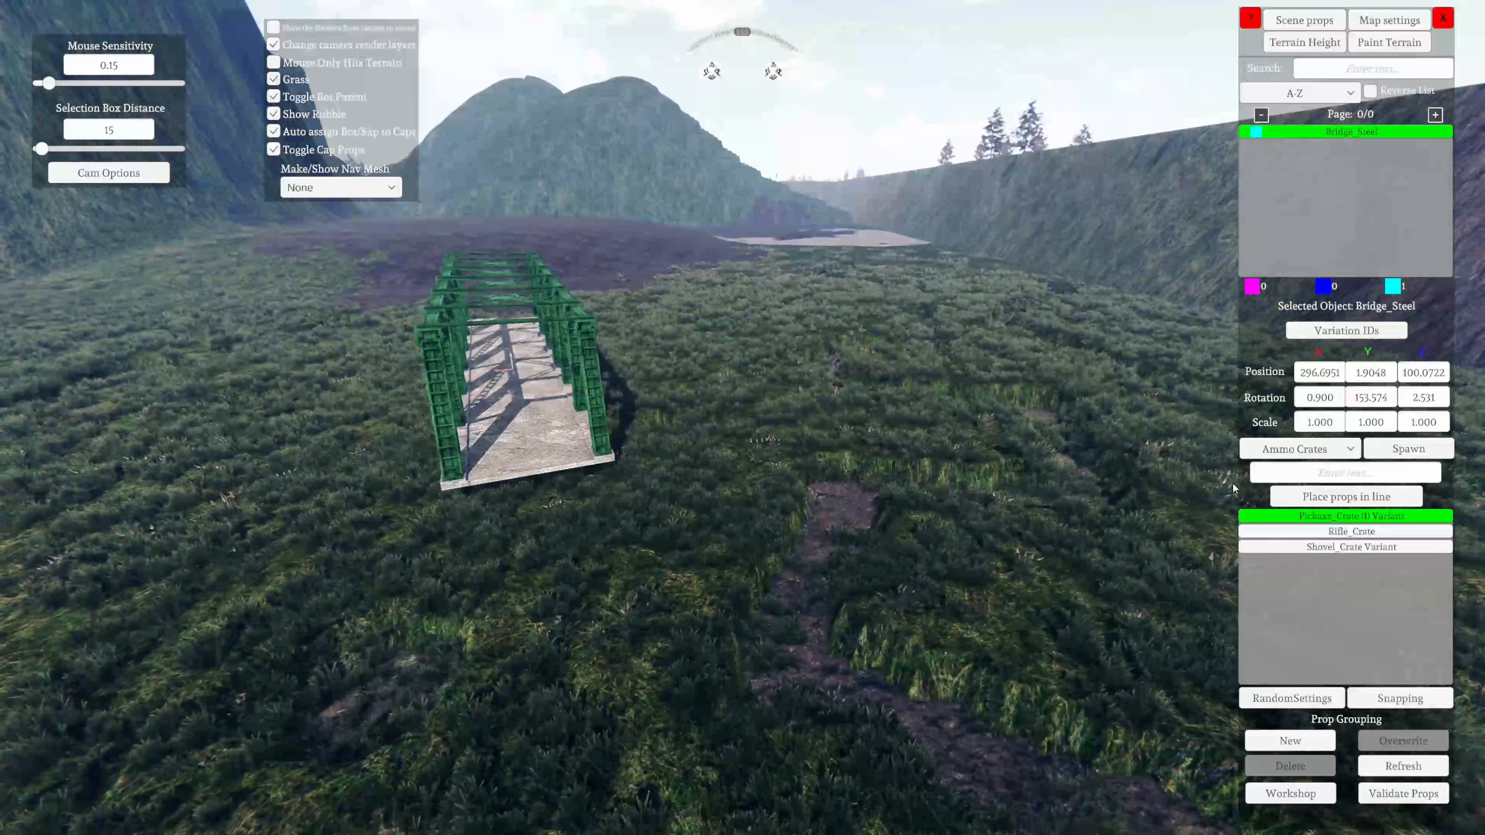
{"action": "right_click_drag", "start_coordinate": [1018, 318], "coordinate": [661, 587]}
{"action": "key", "text": "d"}
{"action": "key", "text": "a"}
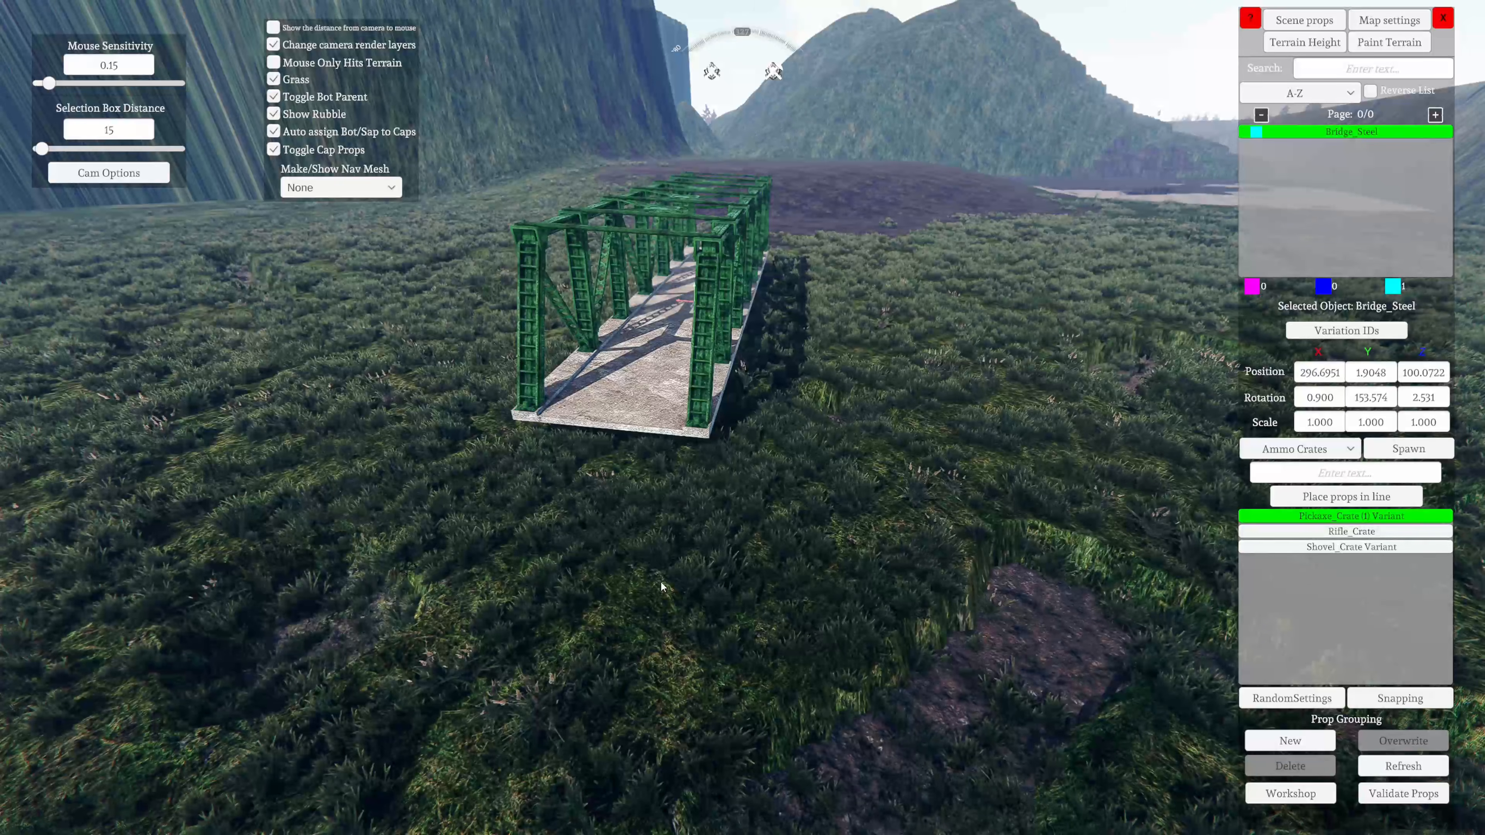
{"action": "key", "text": "ctrl+d"}
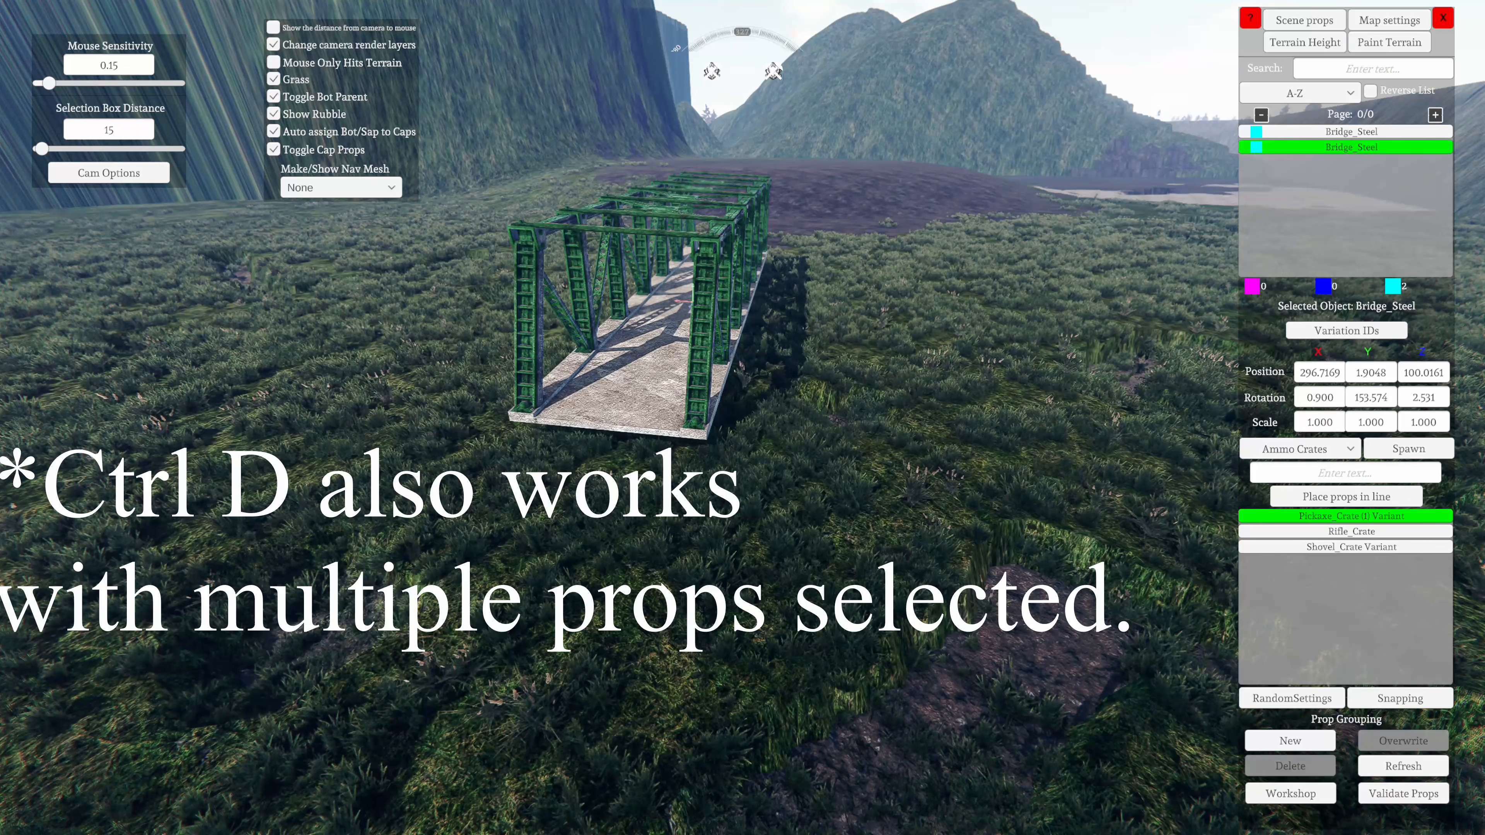
{"action": "left_click_drag", "start_coordinate": [682, 302], "coordinate": [899, 475]}
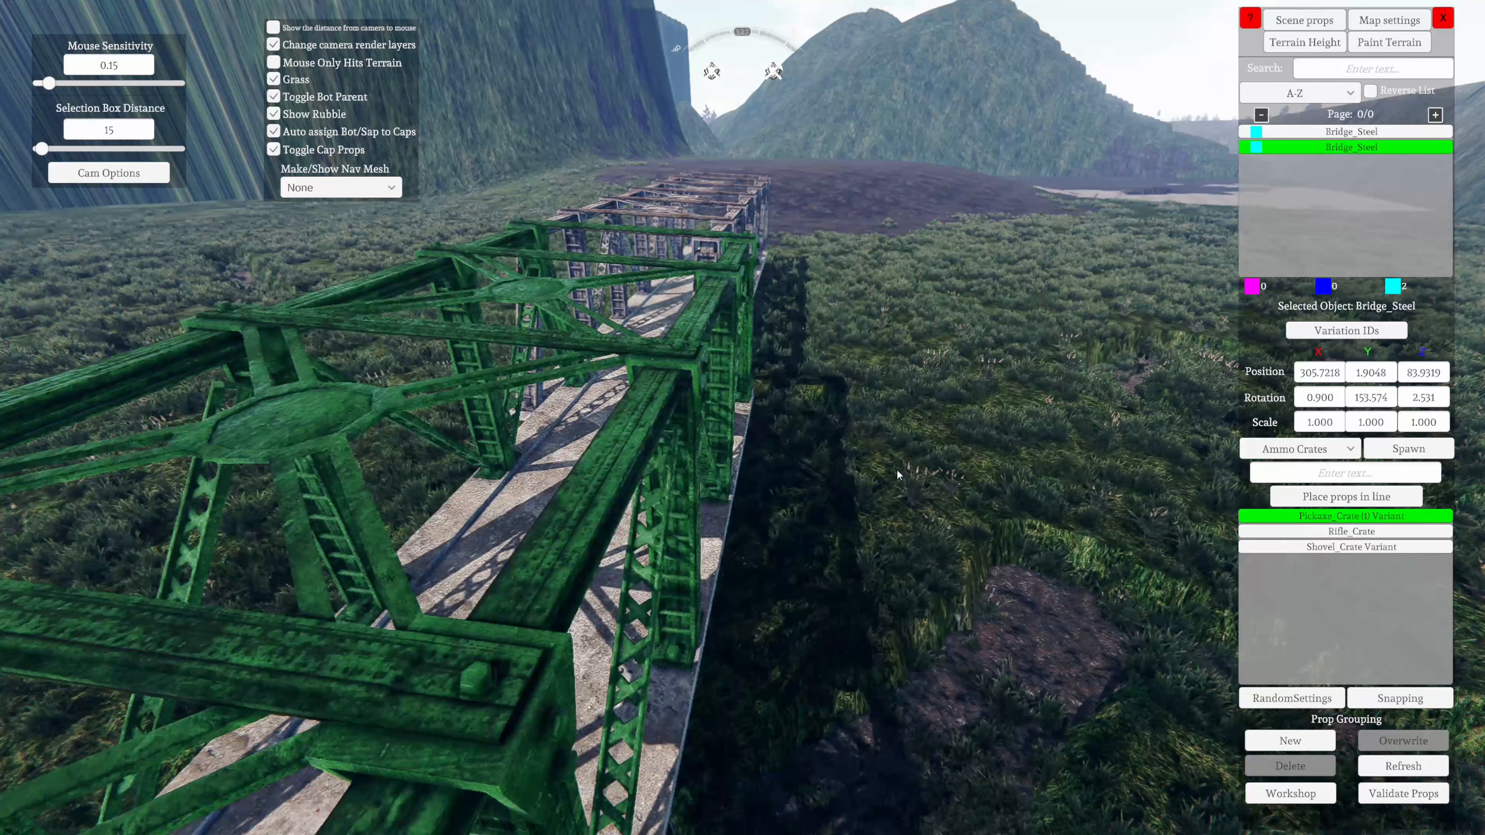
Bring the bridge copy against the original's end and lower it to about X 305.8, Y 1.75 and Z 82.2
{"action": "key", "text": "d"}
{"action": "right_click_drag", "start_coordinate": [626, 679], "coordinate": [445, 567]}
{"action": "key", "text": "Left"}
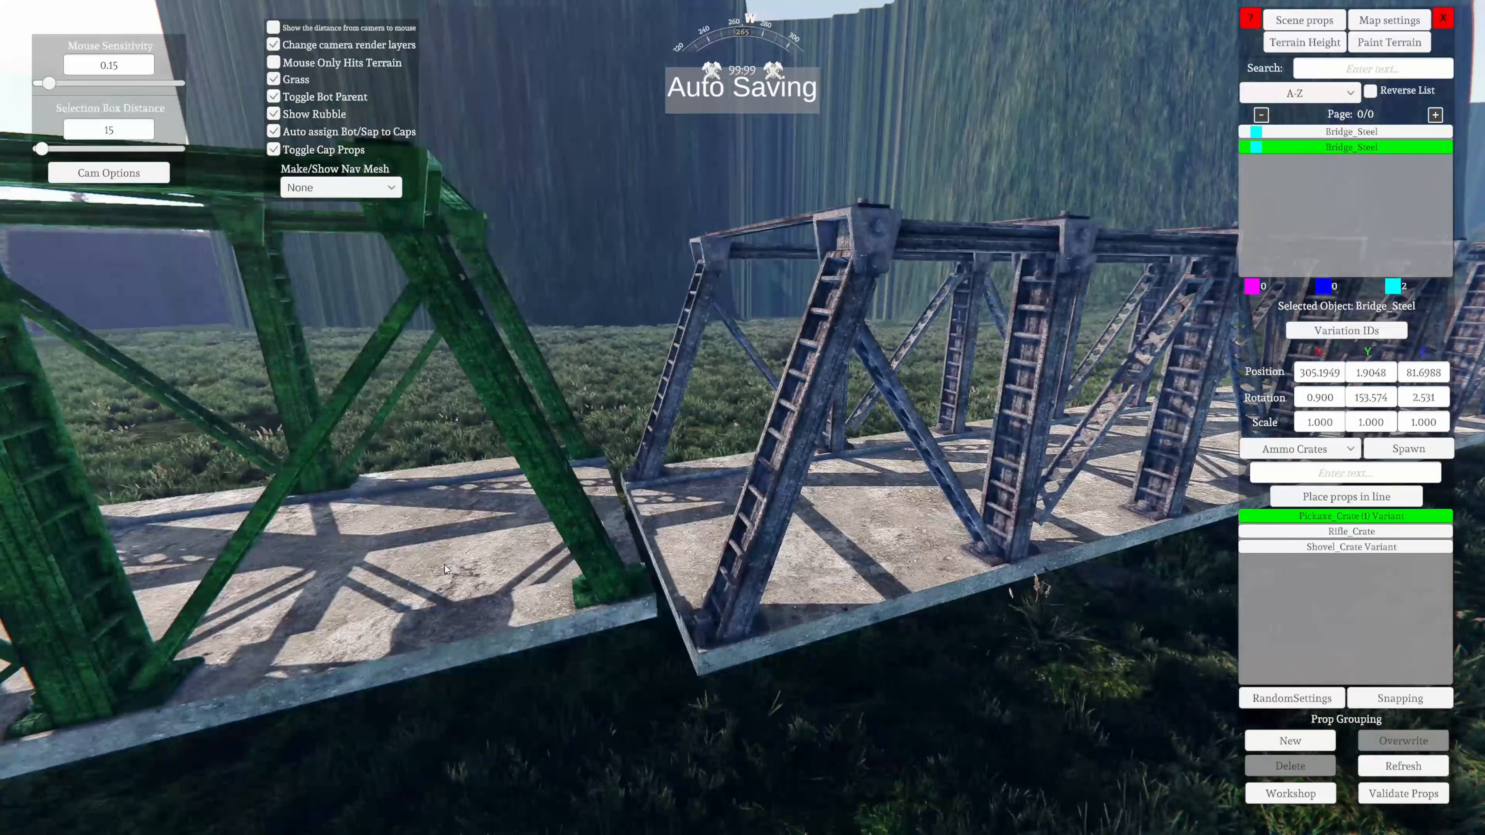
{"action": "key", "text": "Right"}
{"action": "key", "text": "Page_Up"}
{"action": "key", "text": "Right"}
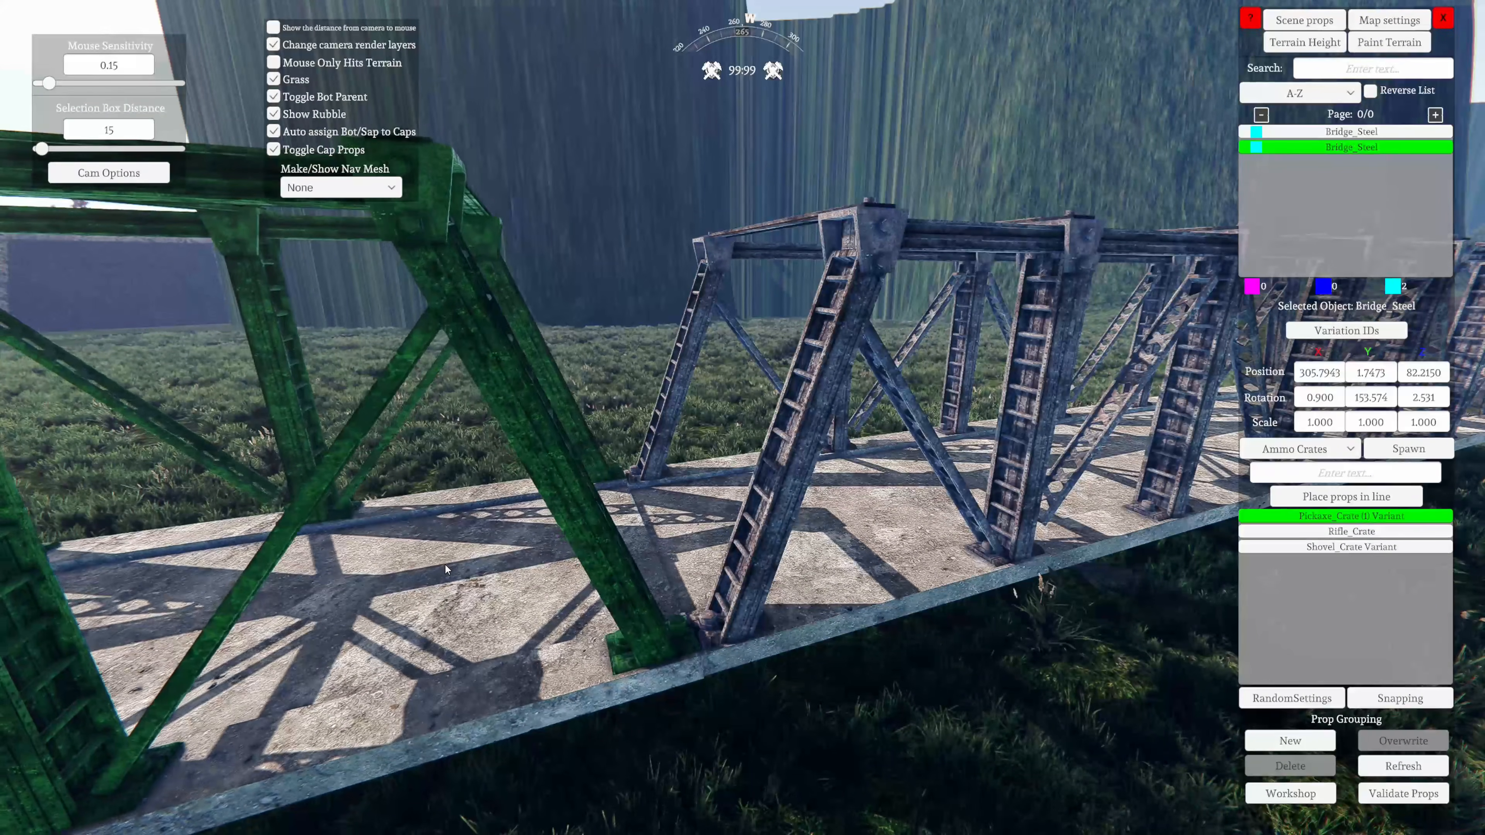
Fine-tune the bridge copy at the joint by lowering it to Y 1.601 and shifting it to about X 305.6, Z 82.17
{"action": "key", "text": "w"}
{"action": "right_click_drag", "start_coordinate": [445, 565], "coordinate": [779, 770]}
{"action": "key", "text": "Up"}
{"action": "key", "text": "Page_Down"}
{"action": "key", "text": "w"}
{"action": "key", "text": "Right"}
{"action": "key", "text": "a"}
{"action": "key", "text": "Right"}
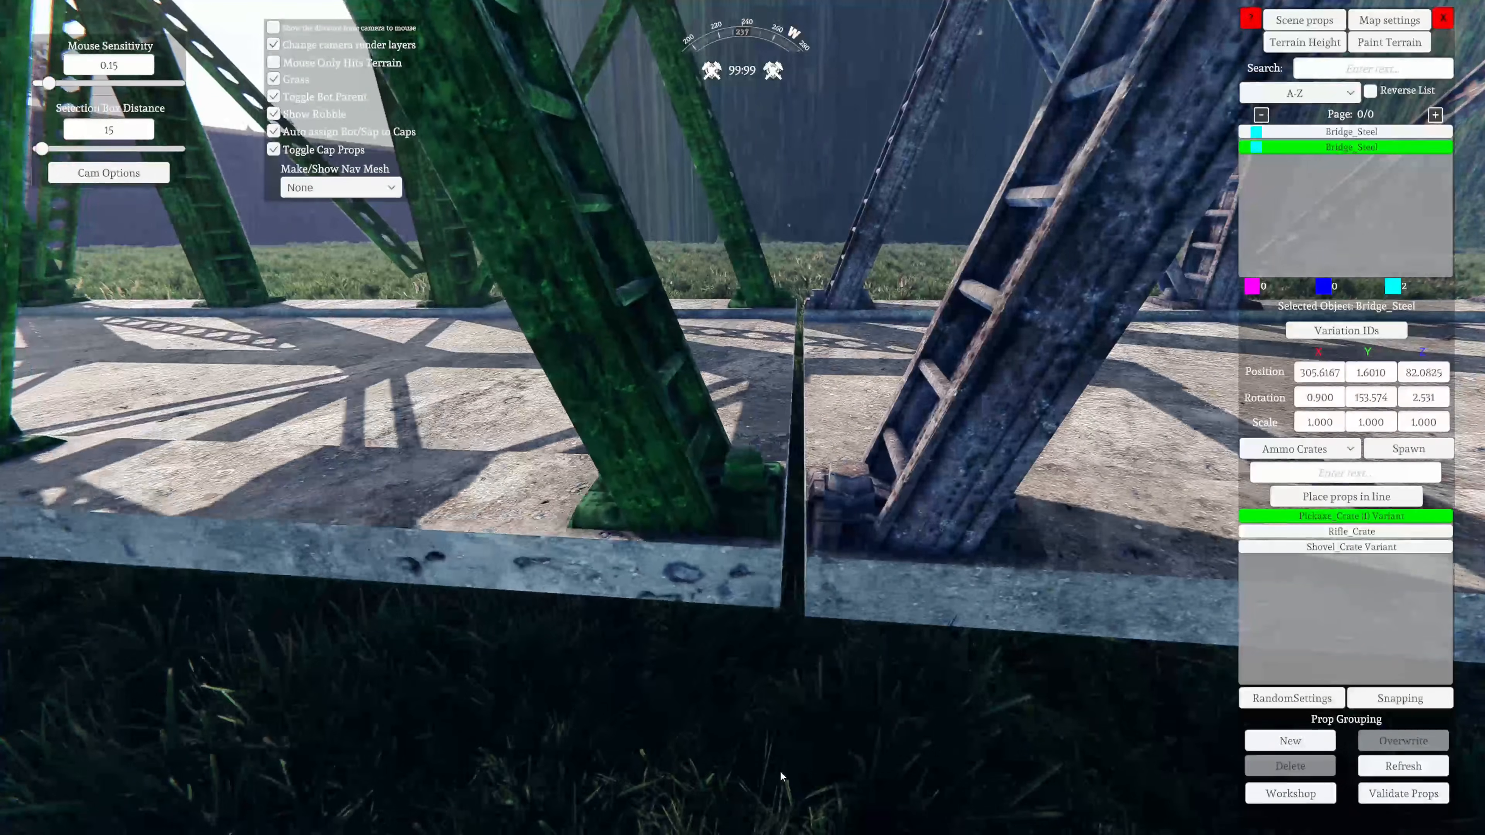
{"action": "key", "text": "Left"}
{"action": "key", "text": "Left"}
{"action": "key", "text": "Left"}
{"action": "key", "text": "Left"}
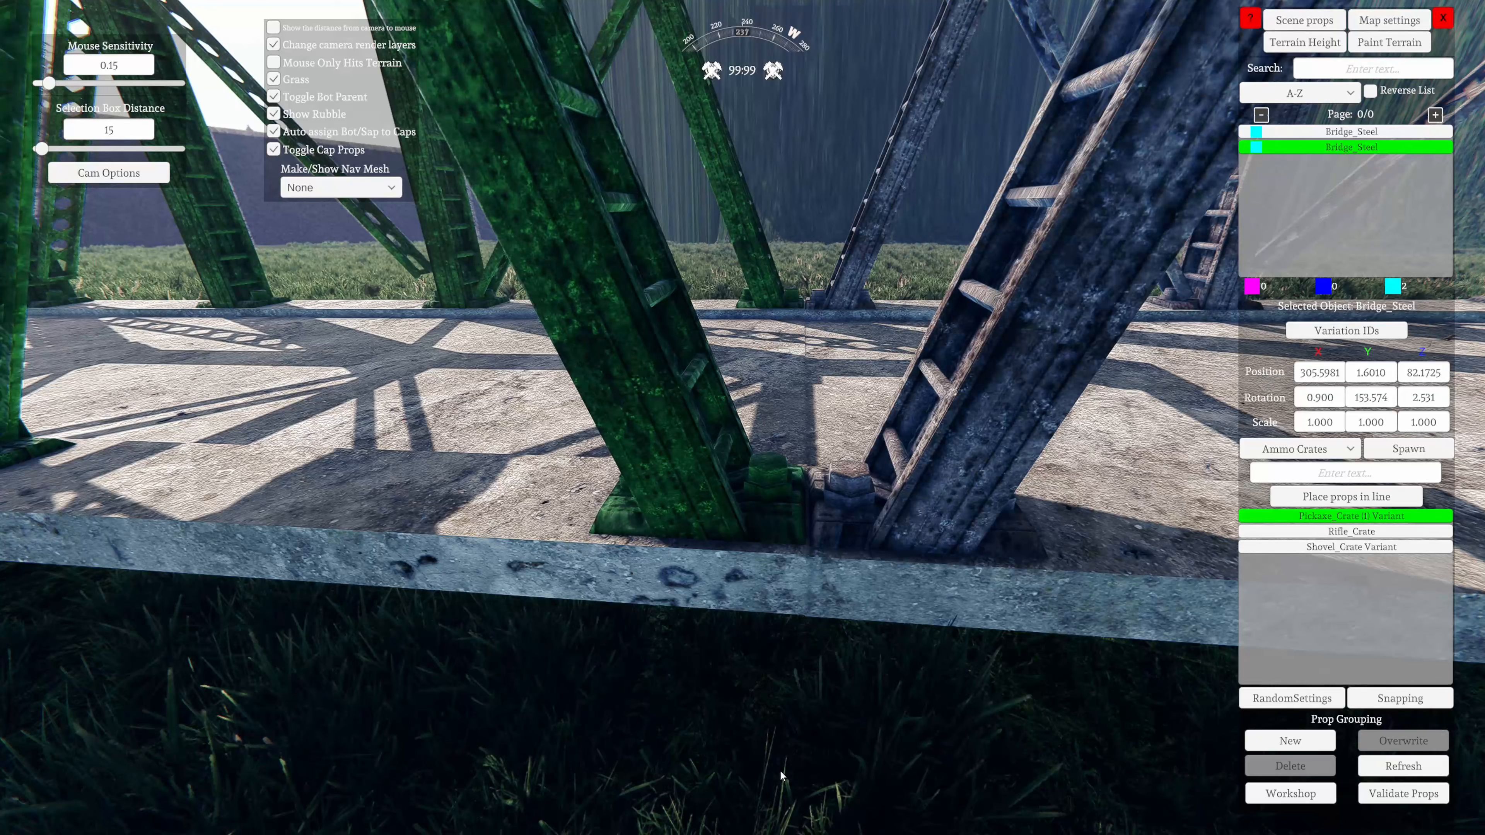
Lower the bridge copy to about Y 1.59 so its deck sits flush with the original's deck
{"action": "key", "text": "w"}
{"action": "right_click_drag", "start_coordinate": [780, 775], "coordinate": [2, 661]}
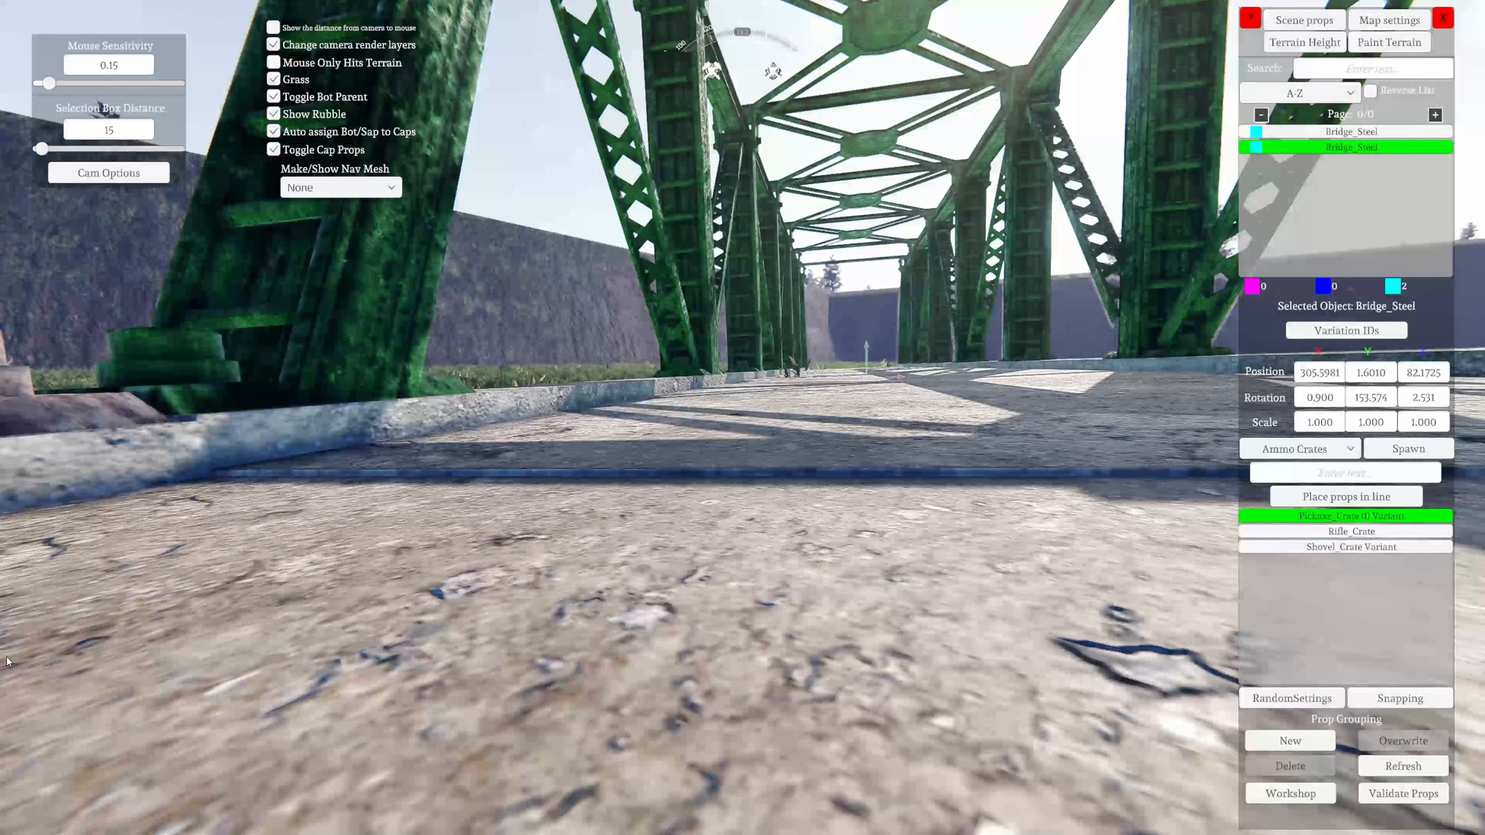
{"action": "key", "text": "Page_Down"}
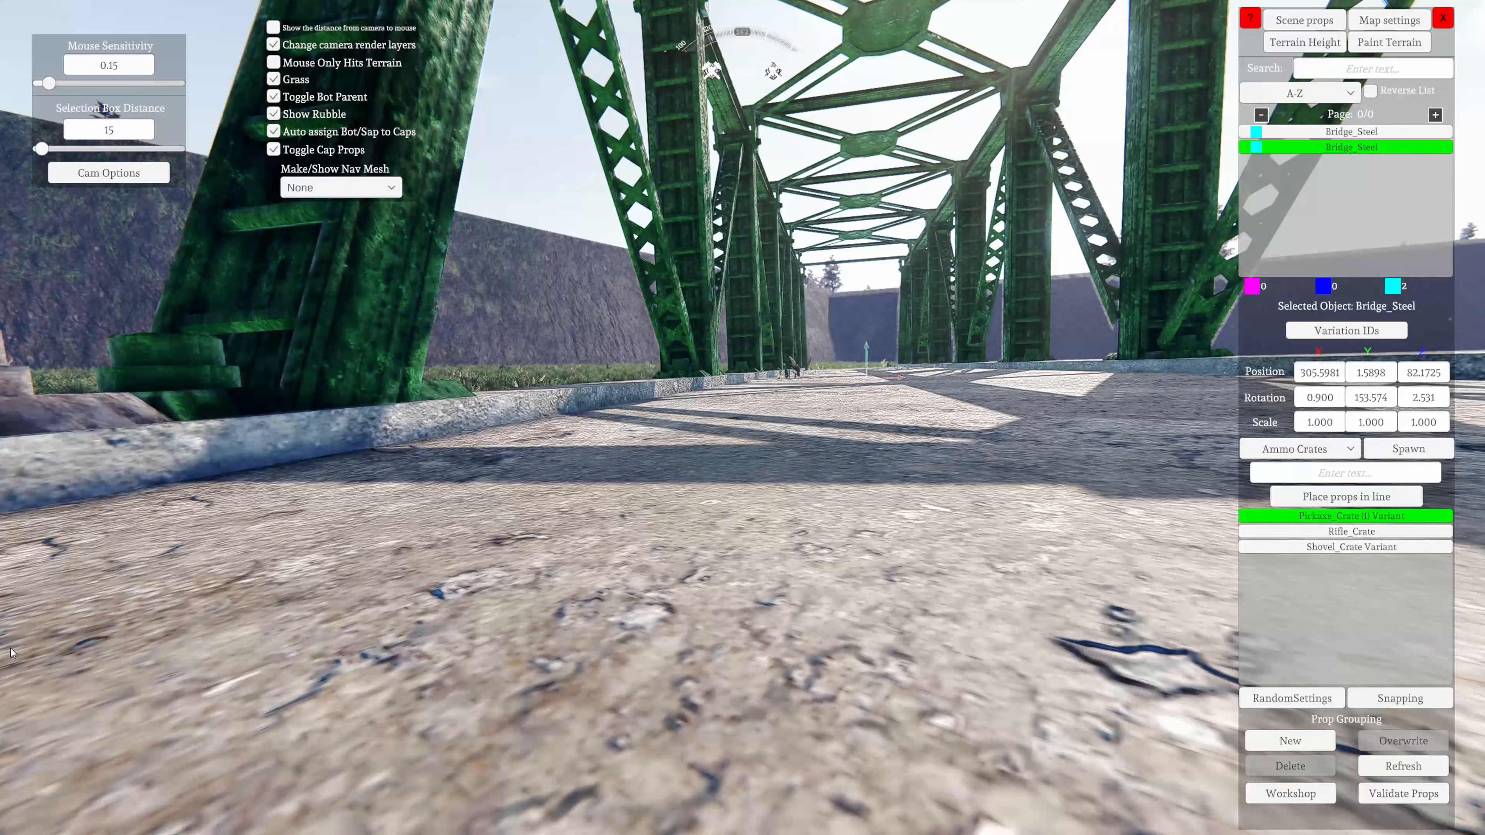
Inspect the two joined bridge sections along the deck, from the side and from above
{"action": "right_click_drag", "start_coordinate": [11, 652], "coordinate": [593, 619]}
{"action": "key", "text": "w"}
{"action": "key", "text": "s"}
{"action": "key", "text": "s"}
{"action": "key", "text": "a"}
{"action": "key", "text": "w"}
{"action": "key", "text": "s"}
{"action": "key", "text": "w"}
{"action": "key", "text": "a"}
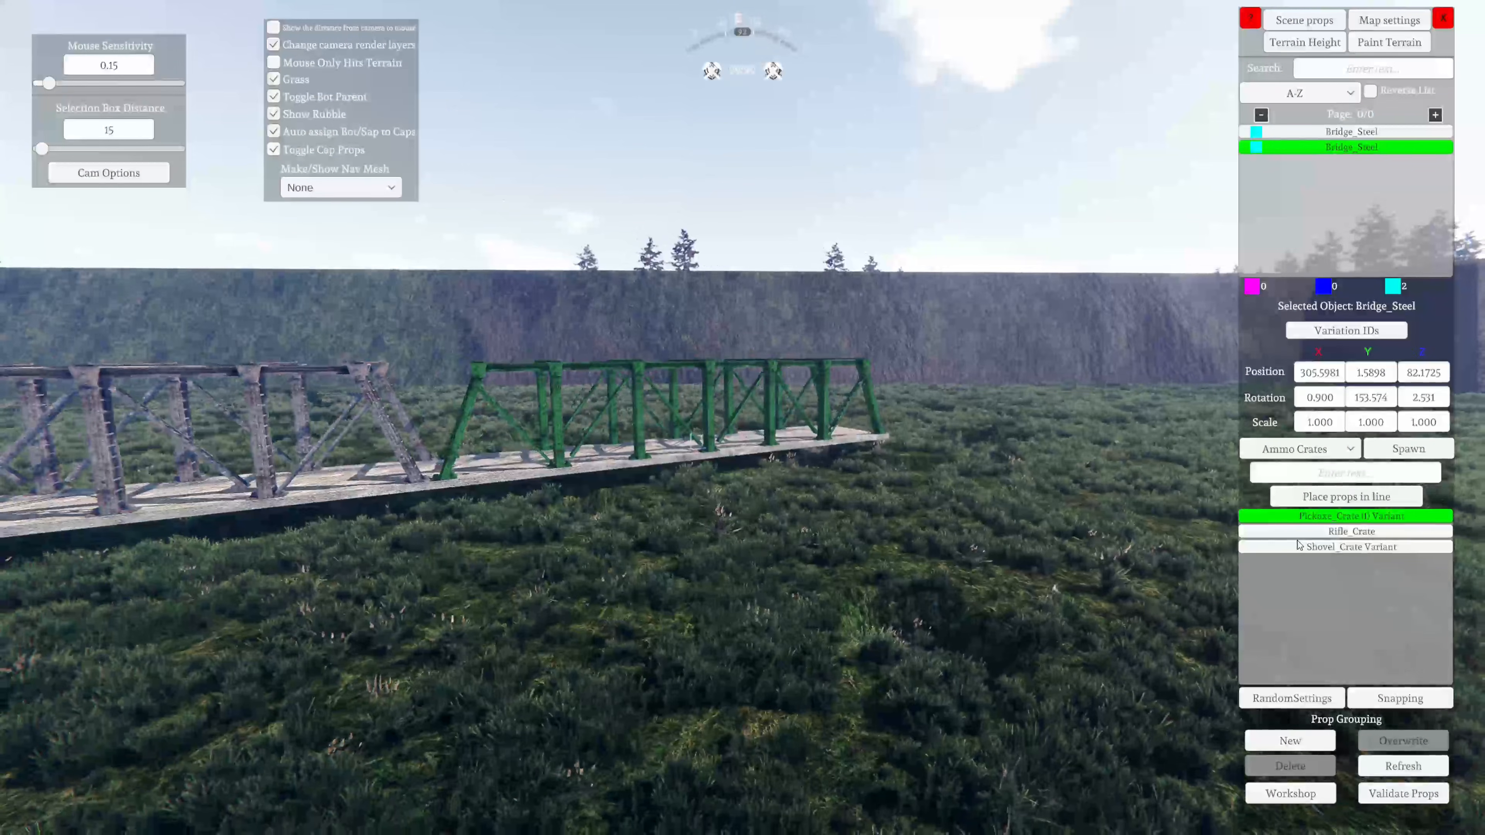
{"action": "key", "text": "s"}
{"action": "right_click_drag", "start_coordinate": [673, 651], "coordinate": [959, 696]}
{"action": "key", "text": "a"}
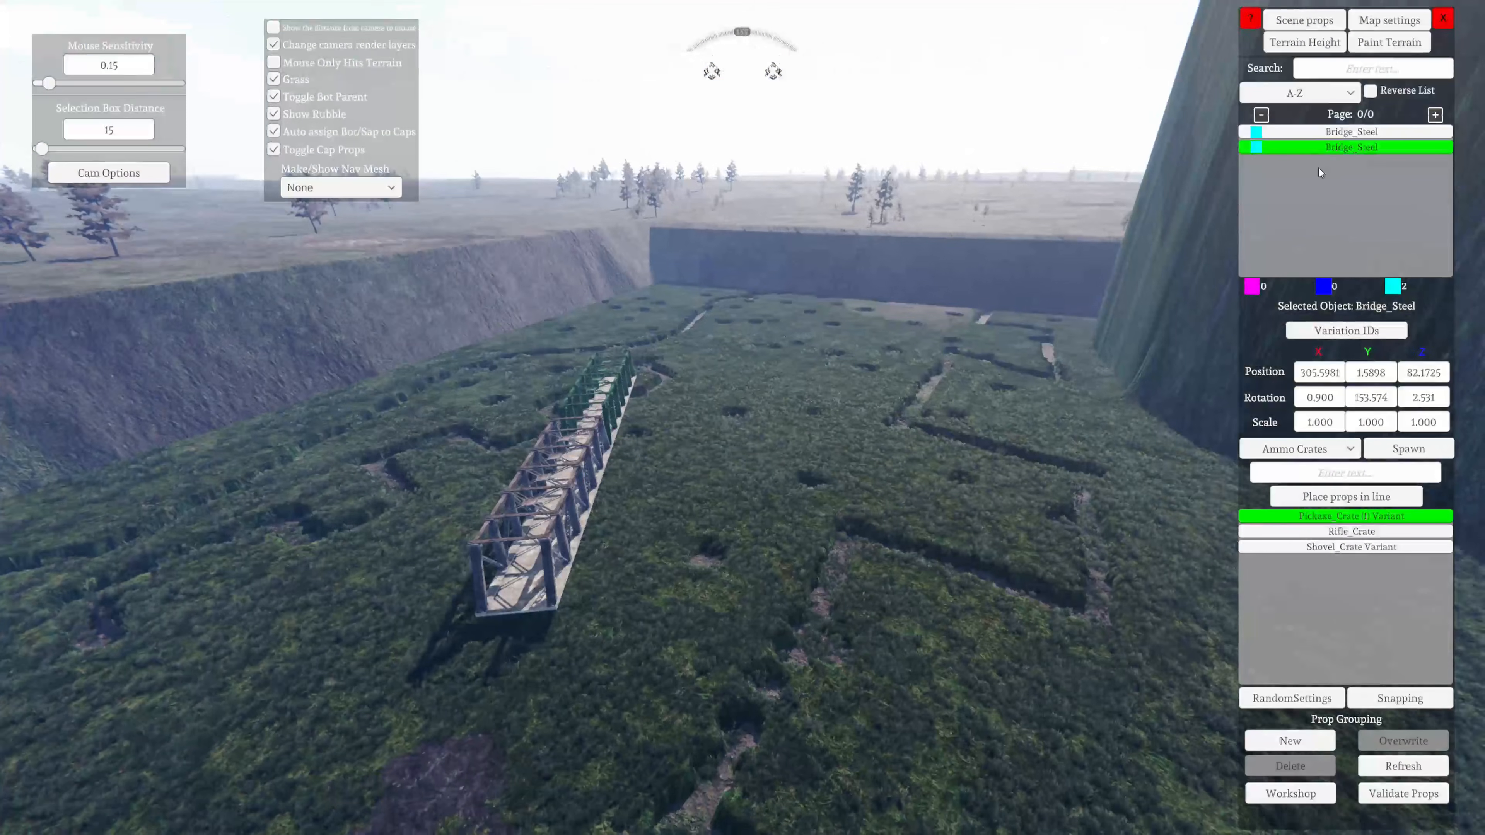
Browse the available prop categories, from Buildings through Prop Grouping, without changing the current category
{"action": "left_click", "coordinate": [1332, 447]}
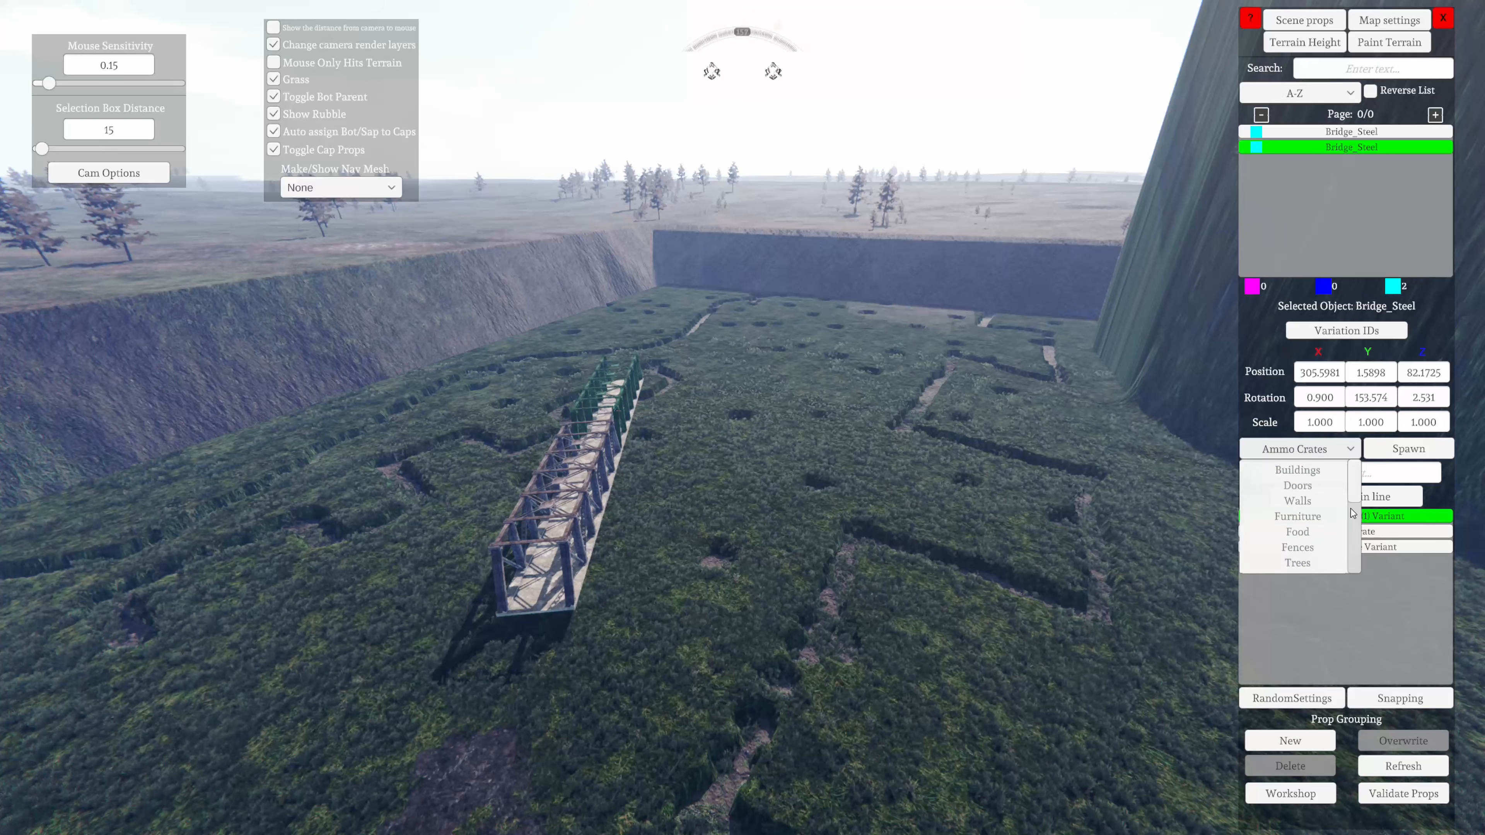
{"action": "left_click_drag", "start_coordinate": [1351, 482], "coordinate": [1354, 553]}
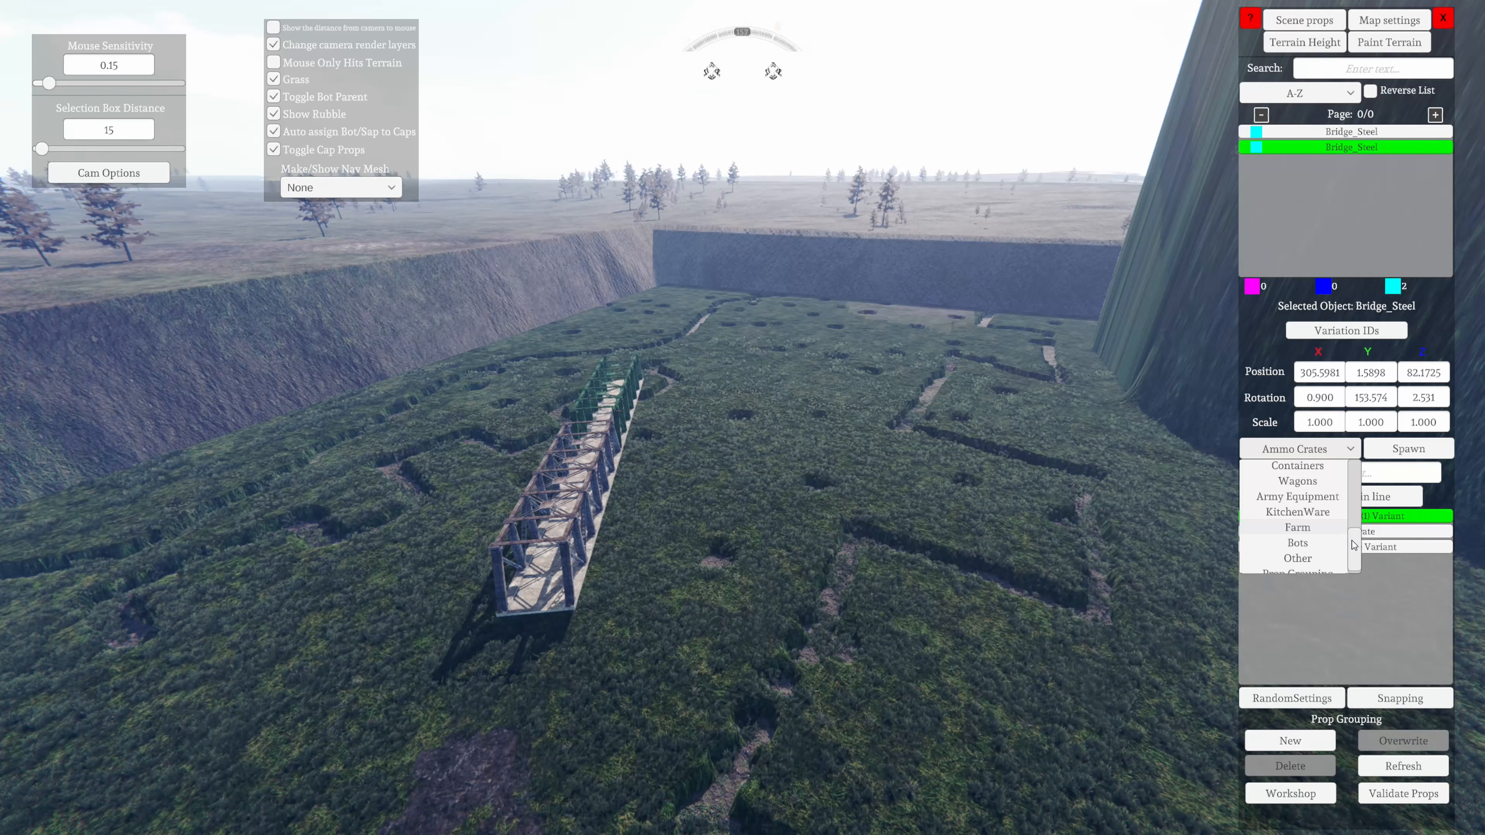
{"action": "scroll", "coordinate": [1354, 546], "scroll_direction": "up", "scroll_amount": 3}
{"action": "scroll", "coordinate": [1349, 553], "scroll_direction": "down", "scroll_amount": 4}
{"action": "left_click", "coordinate": [1380, 586]}
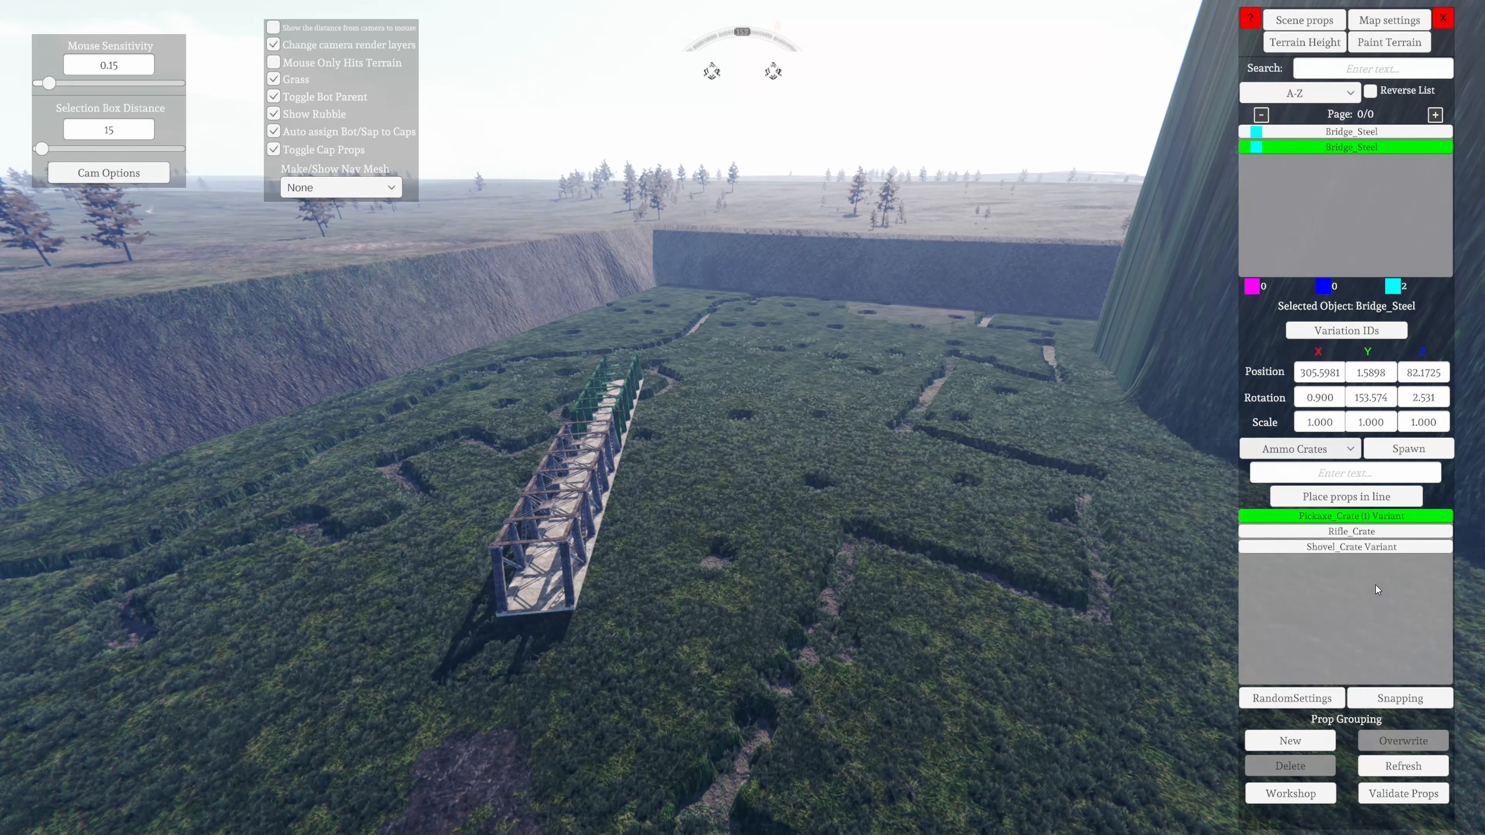
Select the original bridge section and review its variation ID, linking ID and prop replacement options
{"action": "right_click_drag", "start_coordinate": [726, 530], "coordinate": [326, 700]}
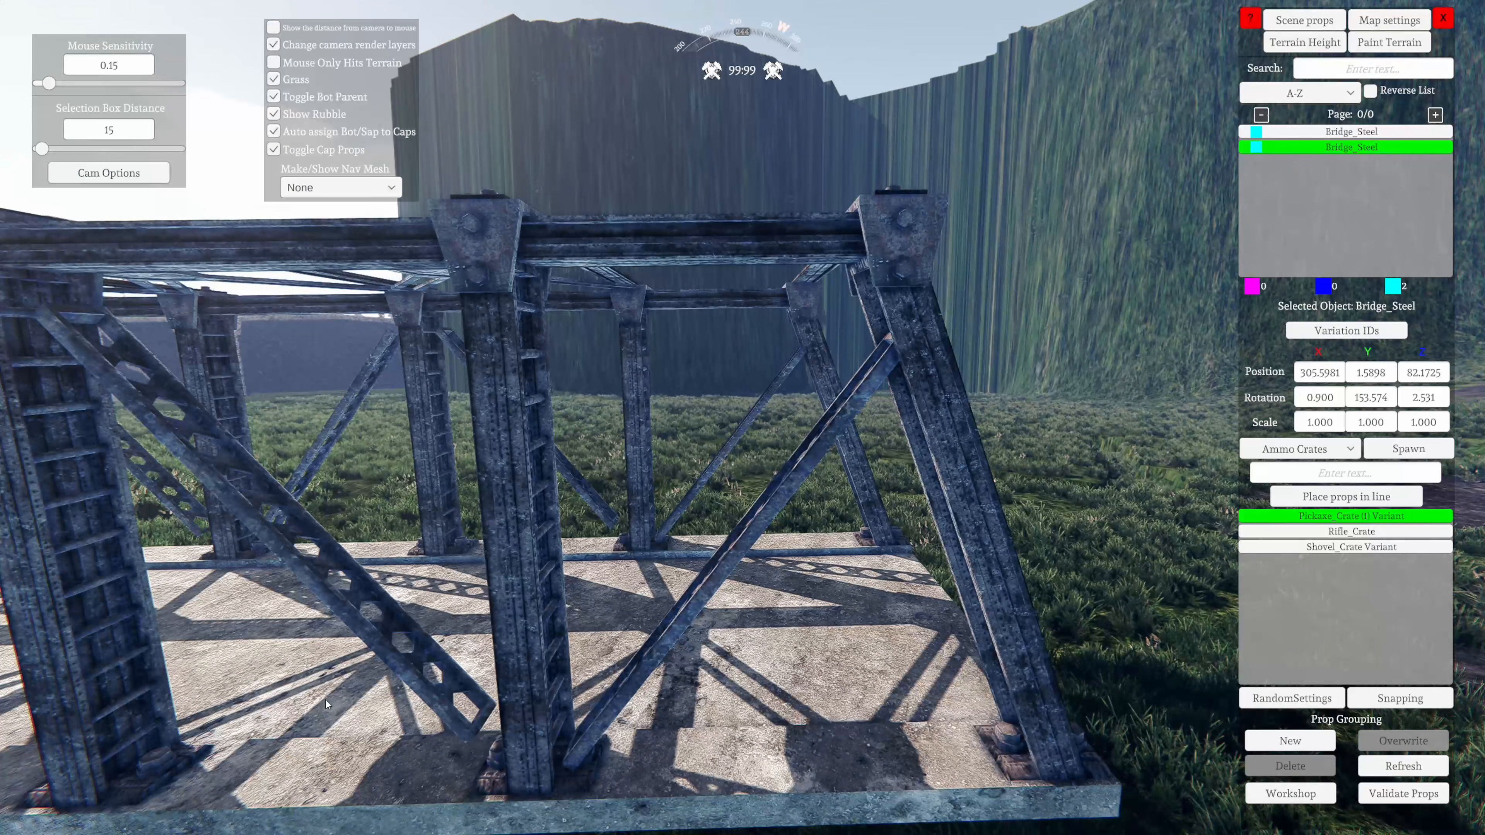
{"action": "right_click_drag", "start_coordinate": [327, 701], "coordinate": [281, 679]}
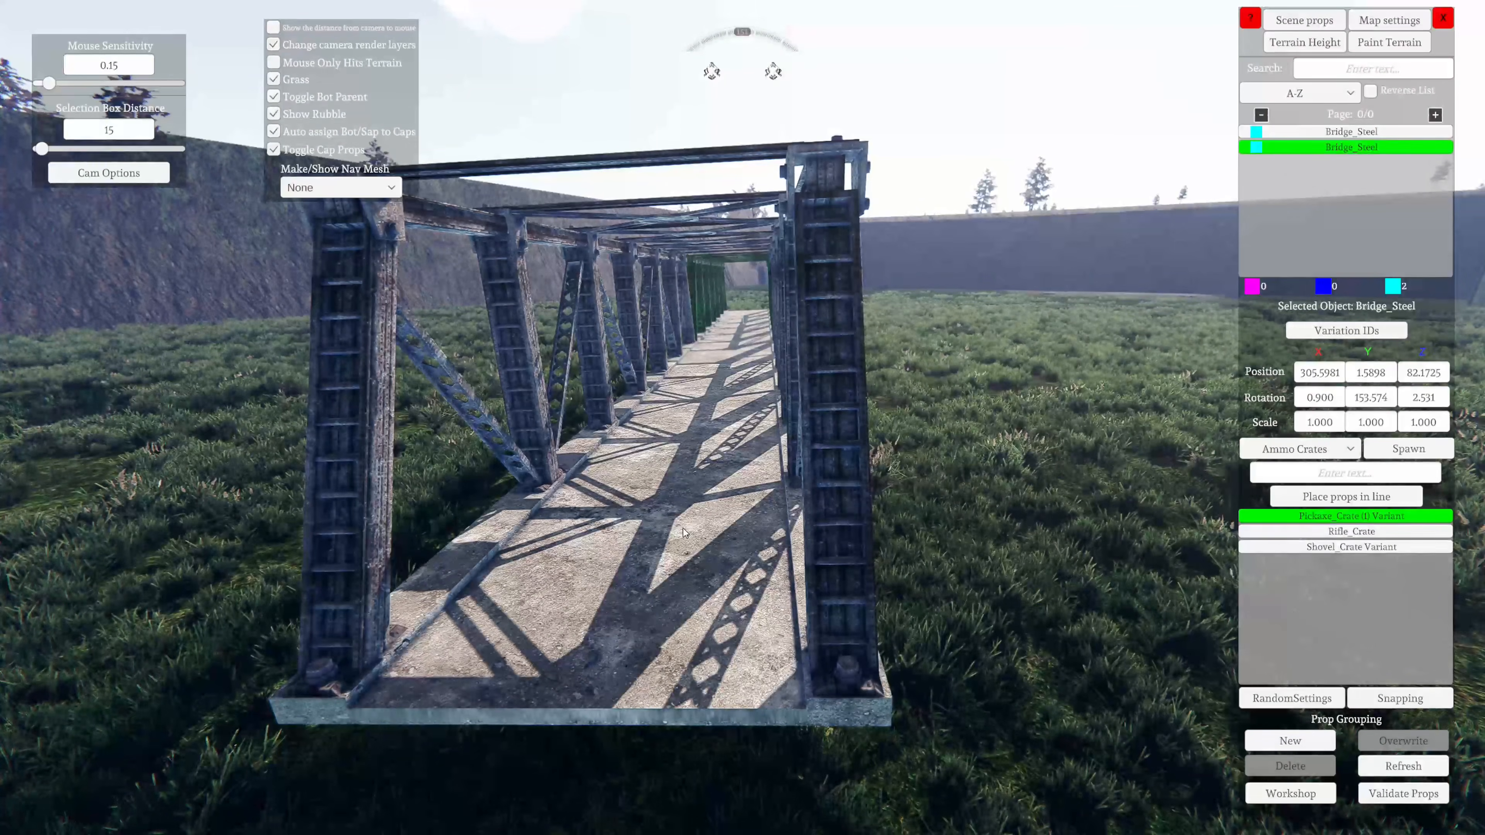
{"action": "left_click", "coordinate": [667, 512]}
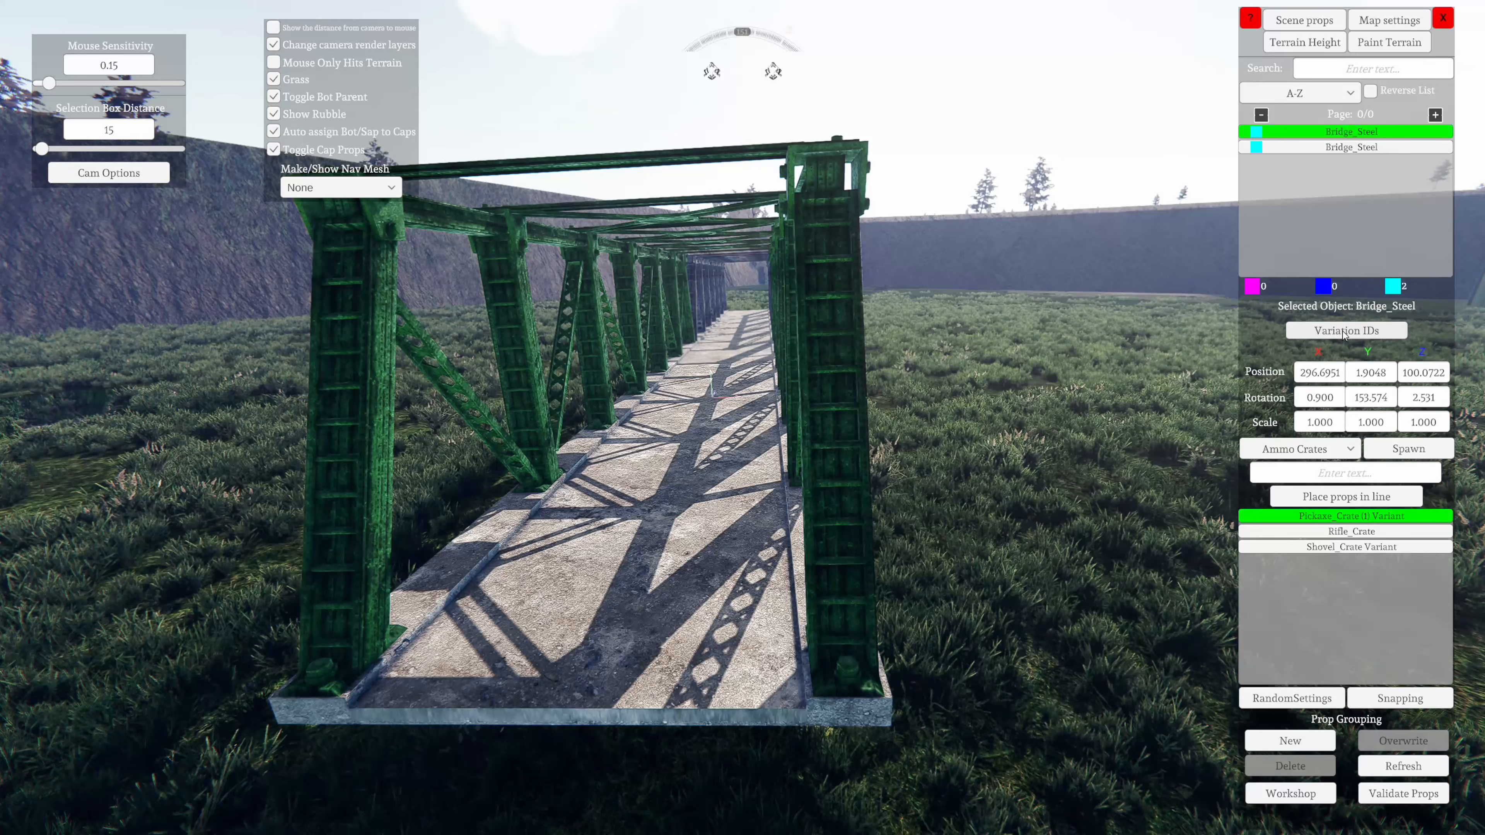
{"action": "left_click", "coordinate": [1316, 332]}
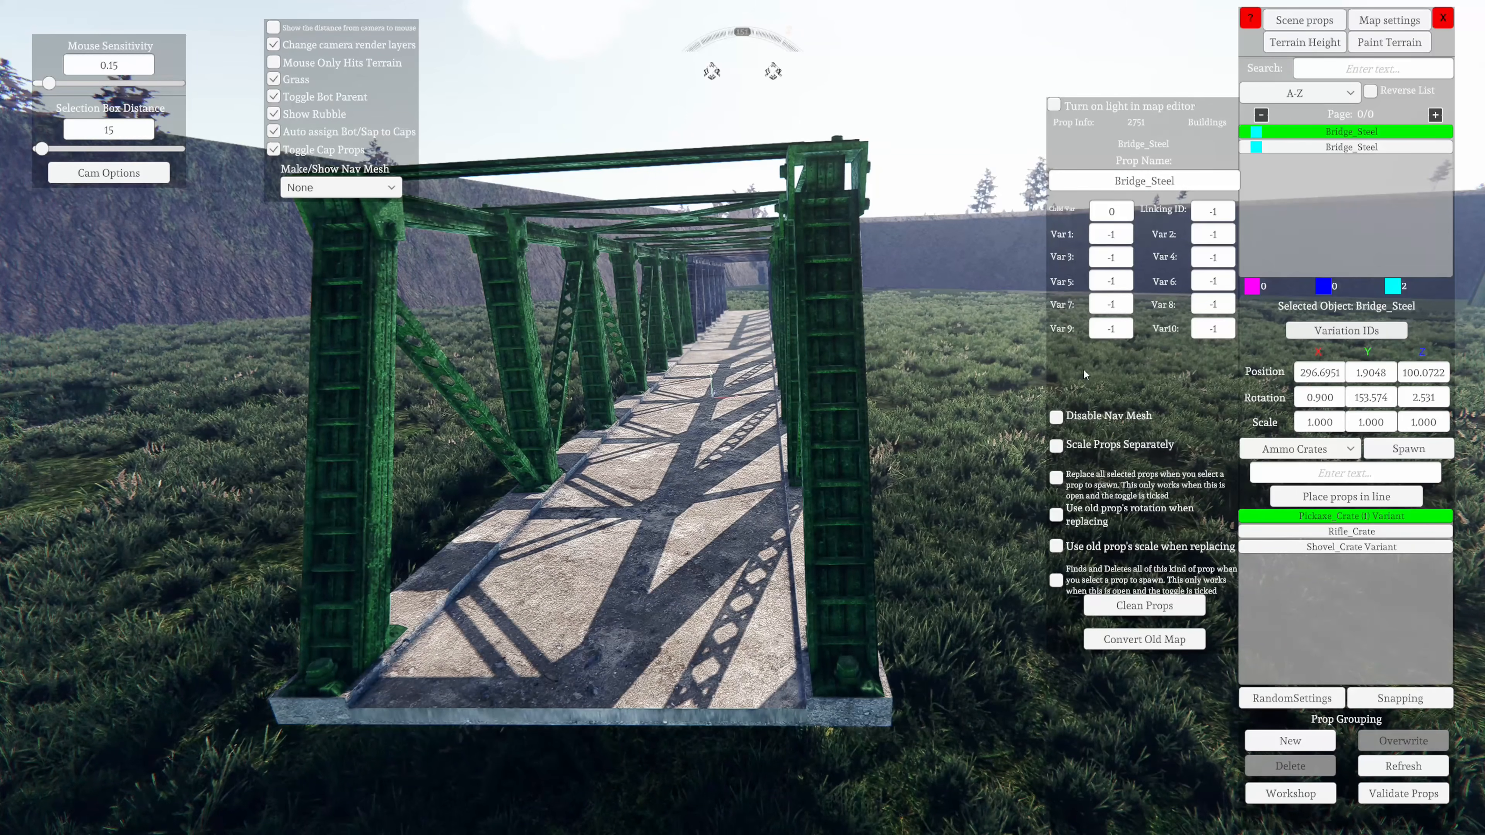
{"action": "mouse_move", "coordinate": [1066, 332]}
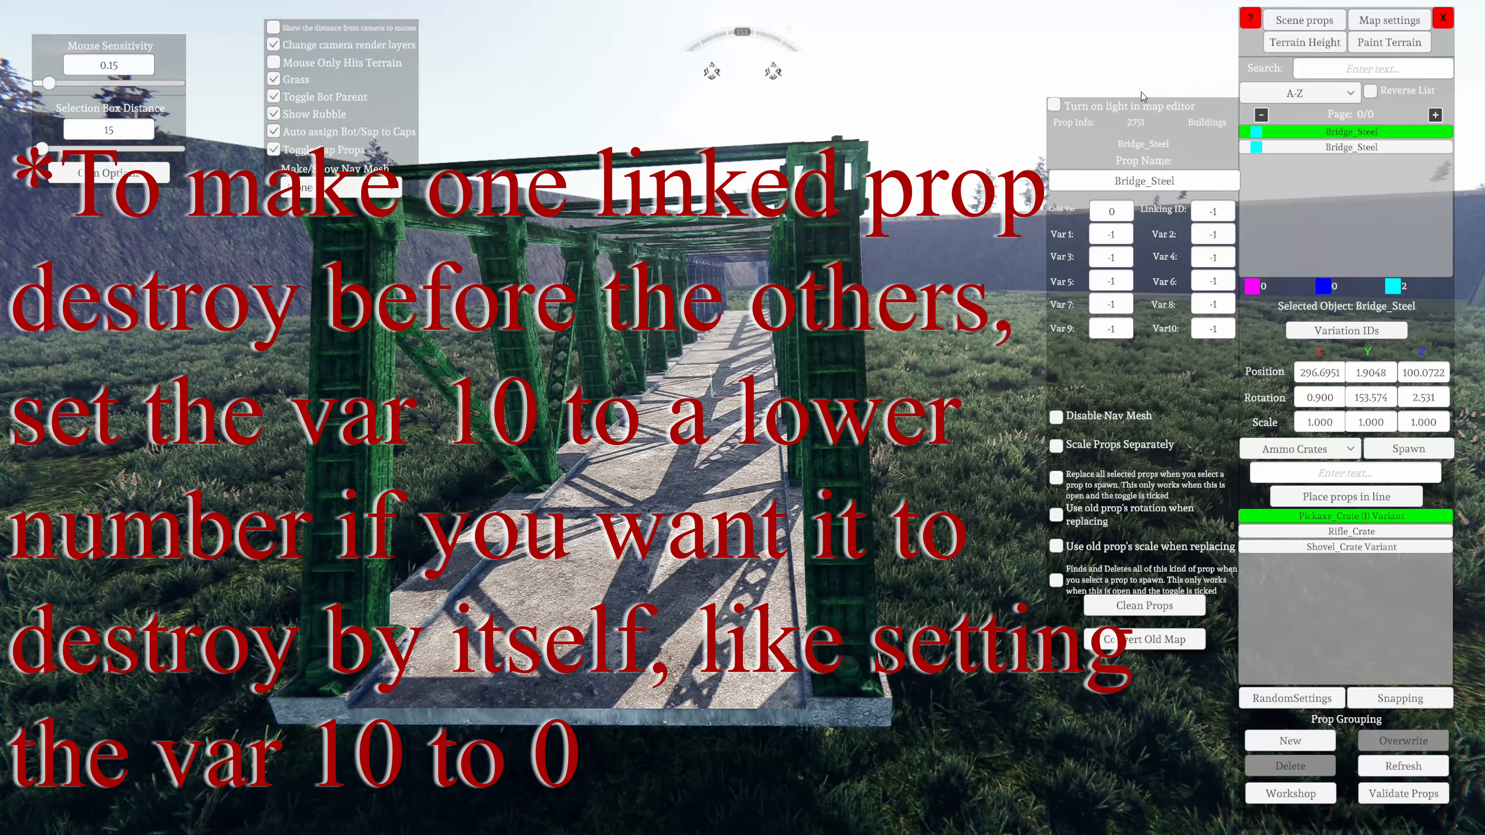
{"action": "left_click", "coordinate": [1341, 334]}
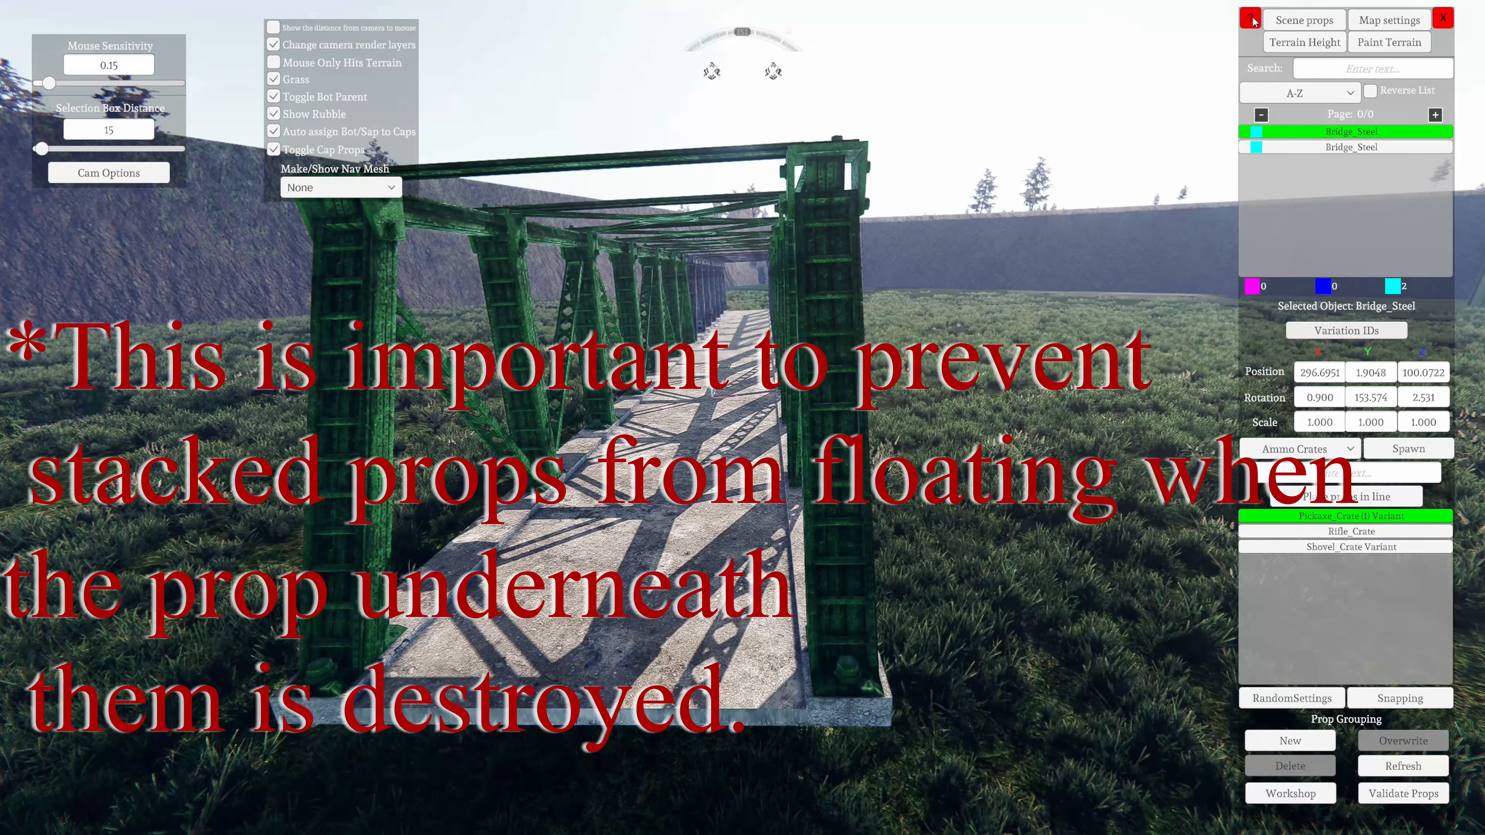
Switch the prop category from Ammo Crates to Cannons
{"action": "key", "text": "s"}
{"action": "key", "text": "d"}
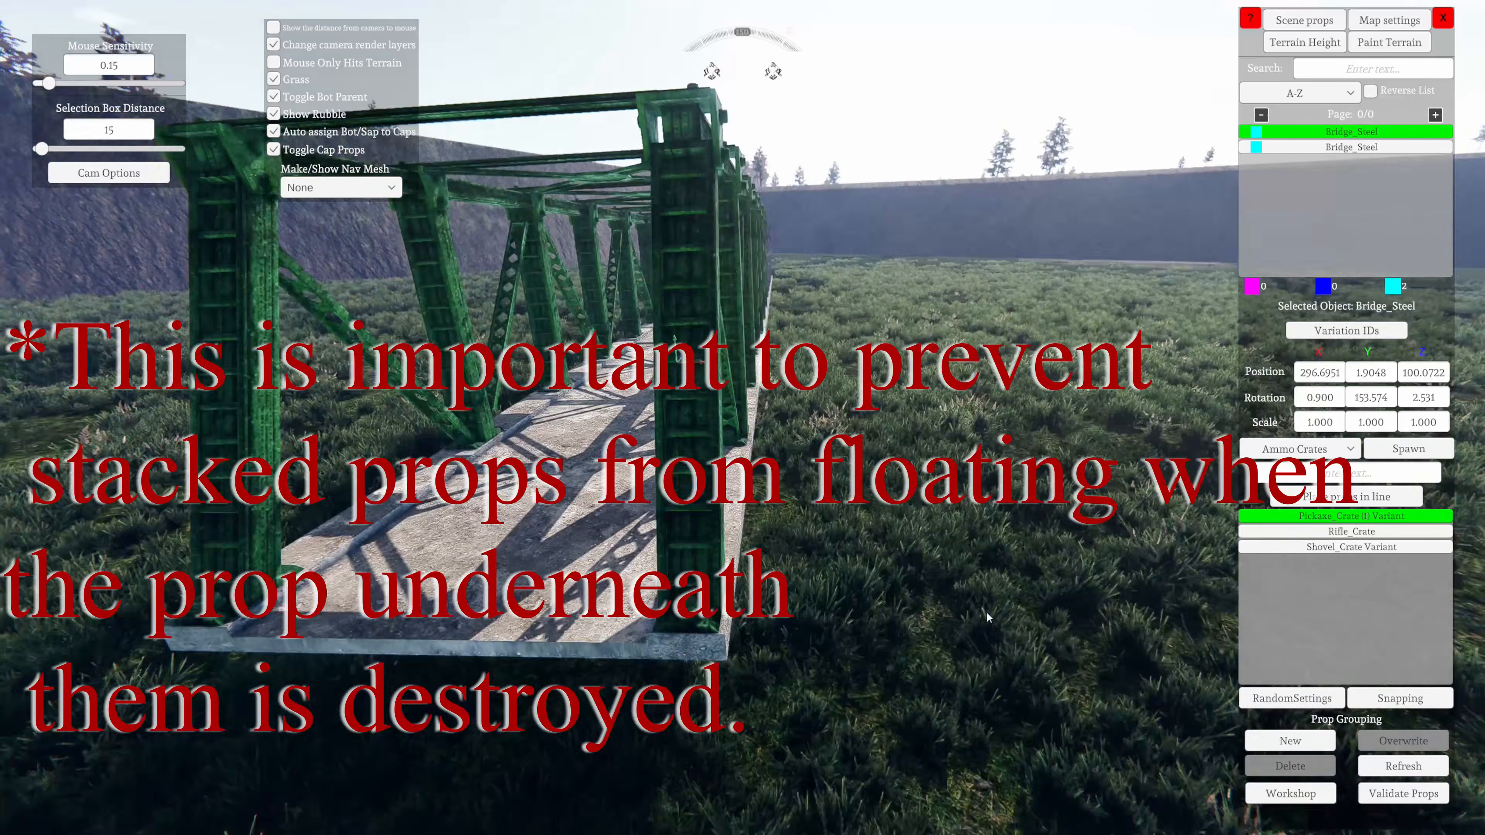
{"action": "key", "text": "s"}
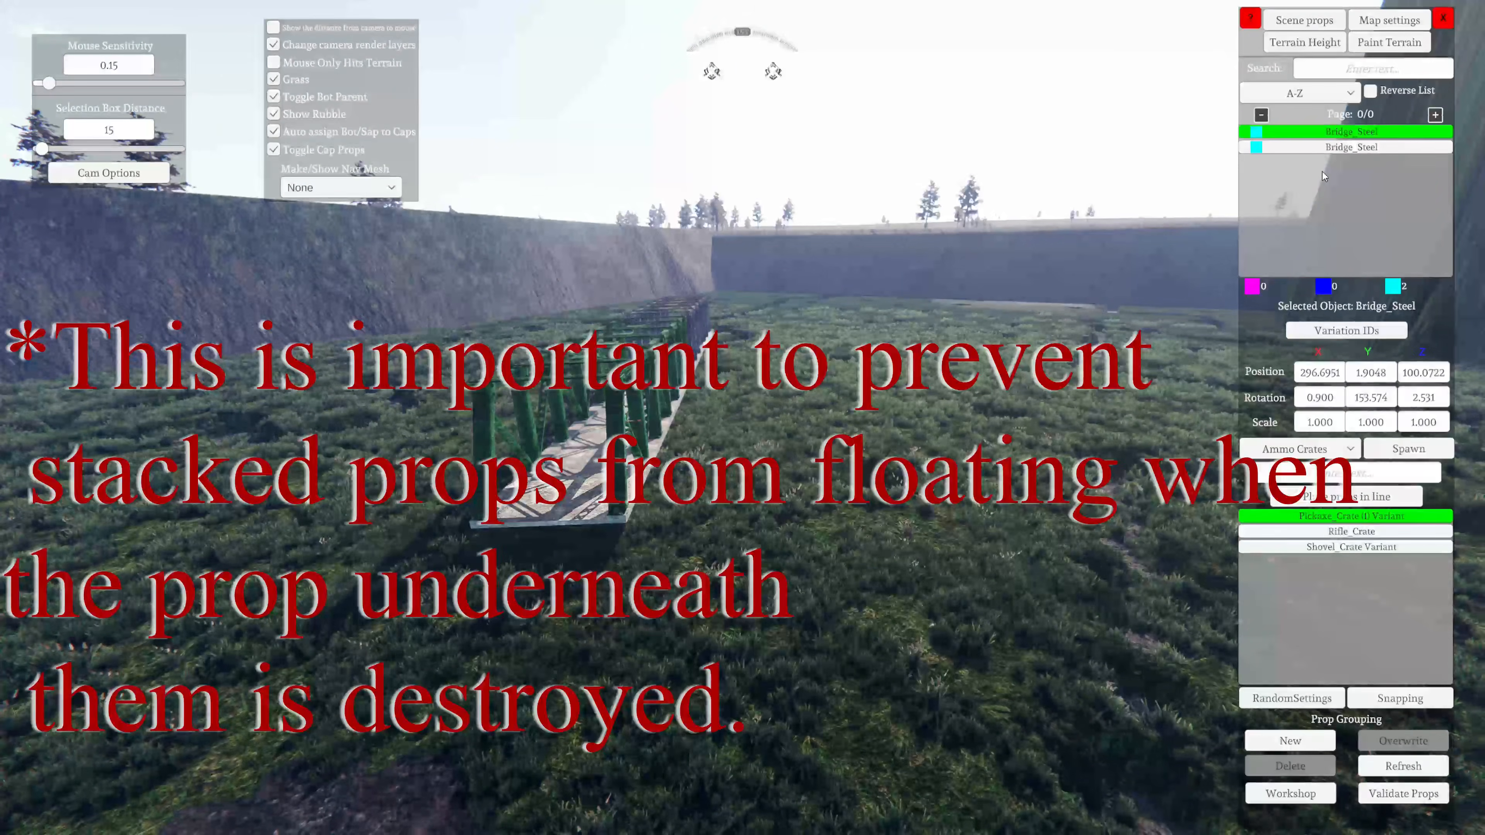
{"action": "left_click", "coordinate": [1316, 449]}
{"action": "scroll", "coordinate": [1286, 544], "scroll_direction": "up", "scroll_amount": 3}
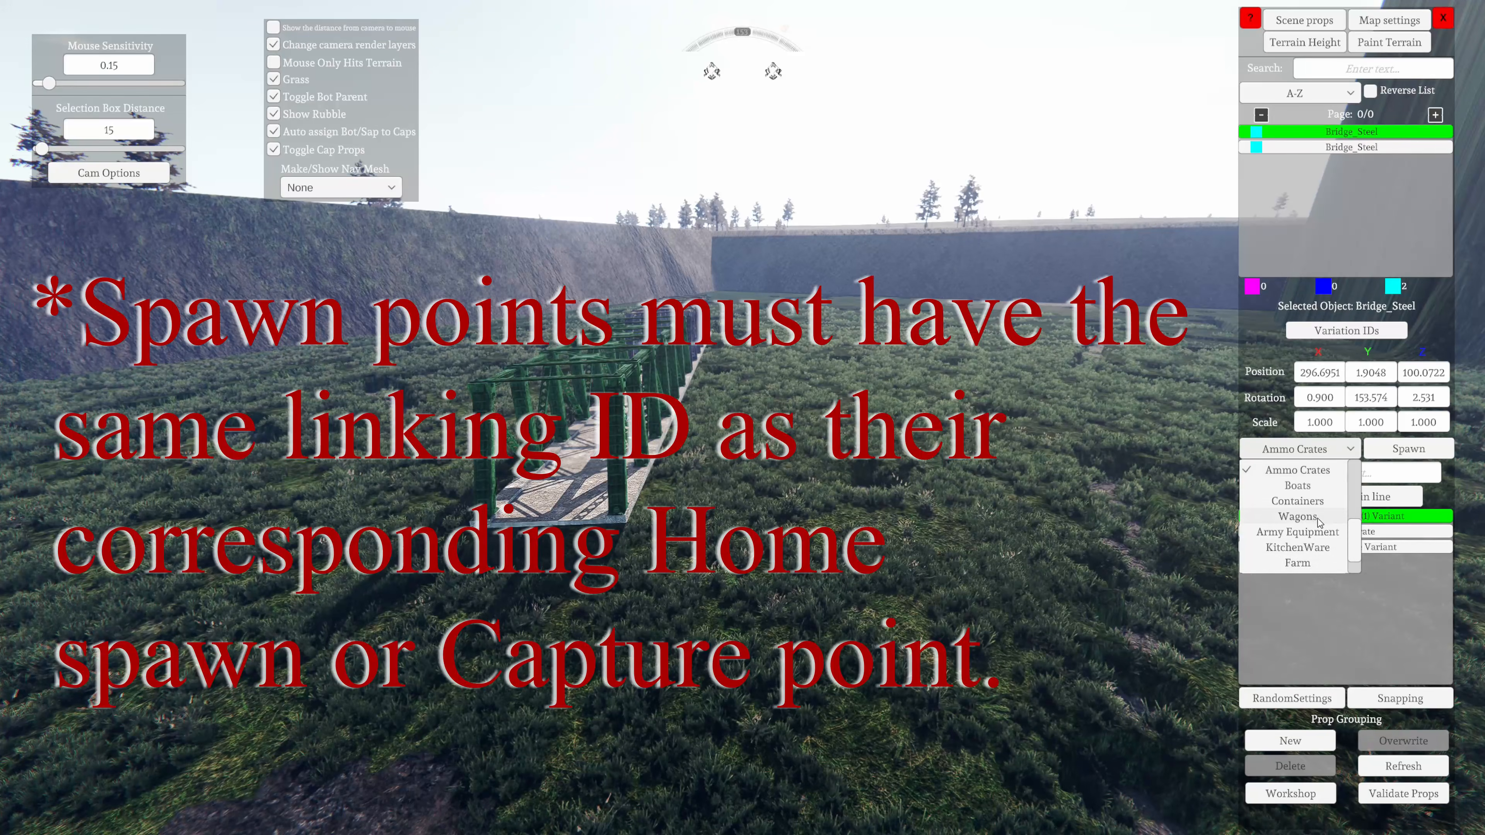
{"action": "scroll", "coordinate": [1316, 556], "scroll_direction": "up", "scroll_amount": 2}
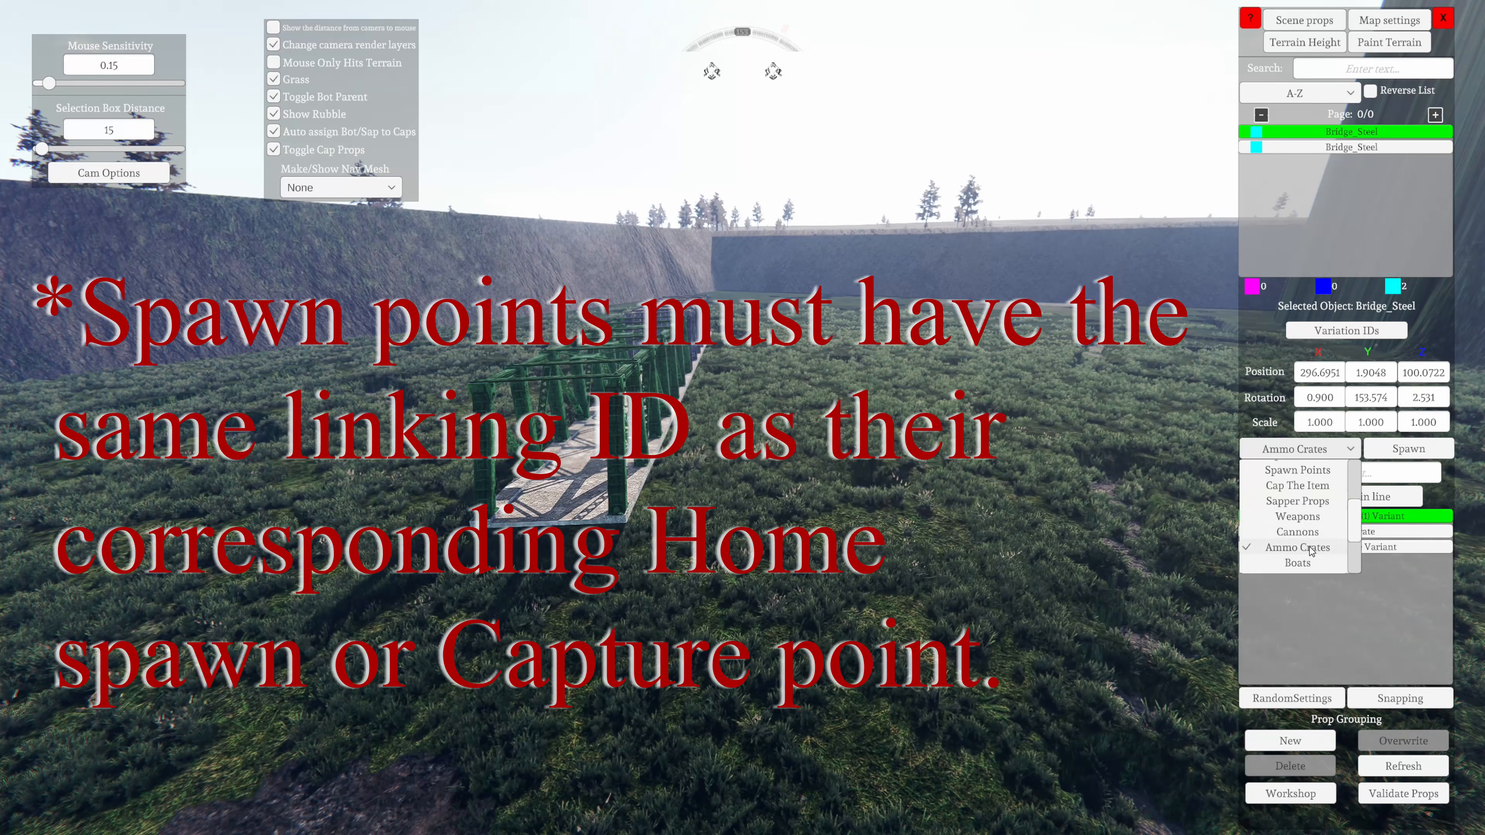
{"action": "left_click", "coordinate": [1295, 533]}
Look through the turrets, tanks and guns offered in the Cannons prop list and return to its start
{"action": "key", "text": "a"}
{"action": "right_click_drag", "start_coordinate": [1181, 621], "coordinate": [760, 784]}
{"action": "scroll", "coordinate": [1353, 591], "scroll_direction": "down", "scroll_amount": 3}
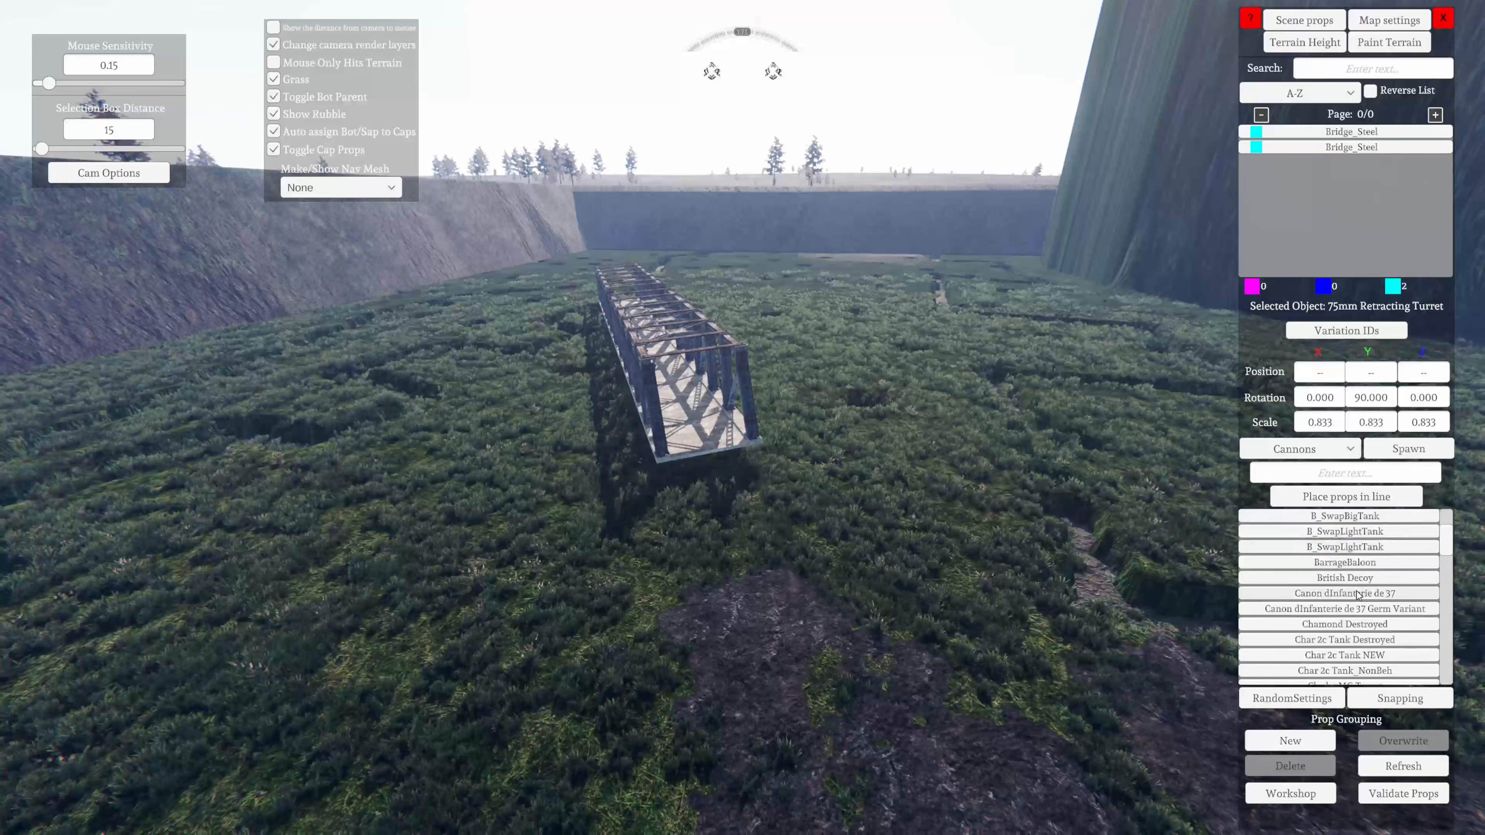
{"action": "scroll", "coordinate": [1344, 608], "scroll_direction": "up", "scroll_amount": 2}
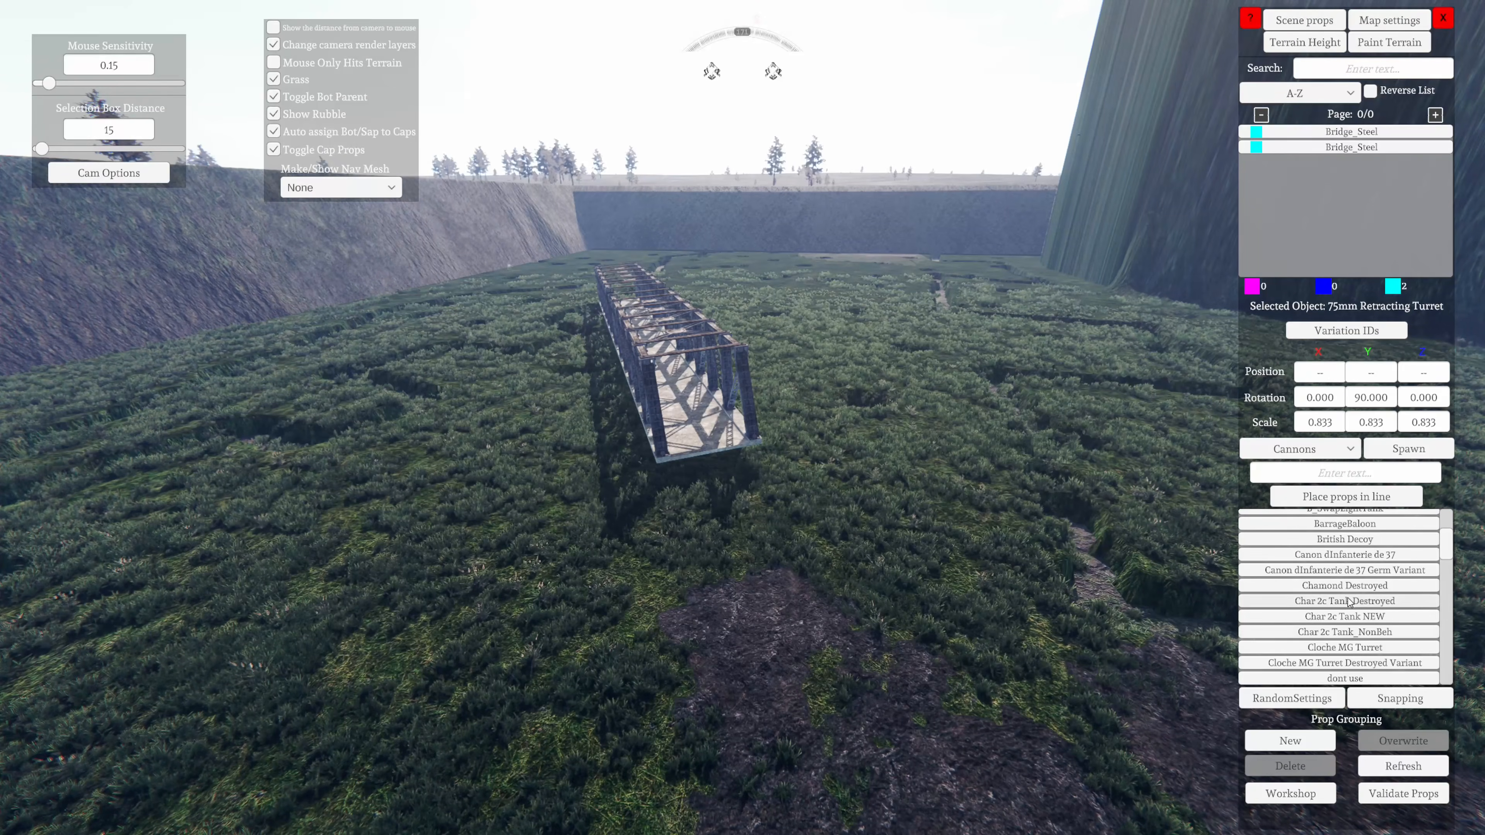
{"action": "scroll", "coordinate": [1336, 614], "scroll_direction": "up", "scroll_amount": 2}
{"action": "scroll", "coordinate": [1336, 614], "scroll_direction": "up", "scroll_amount": 3}
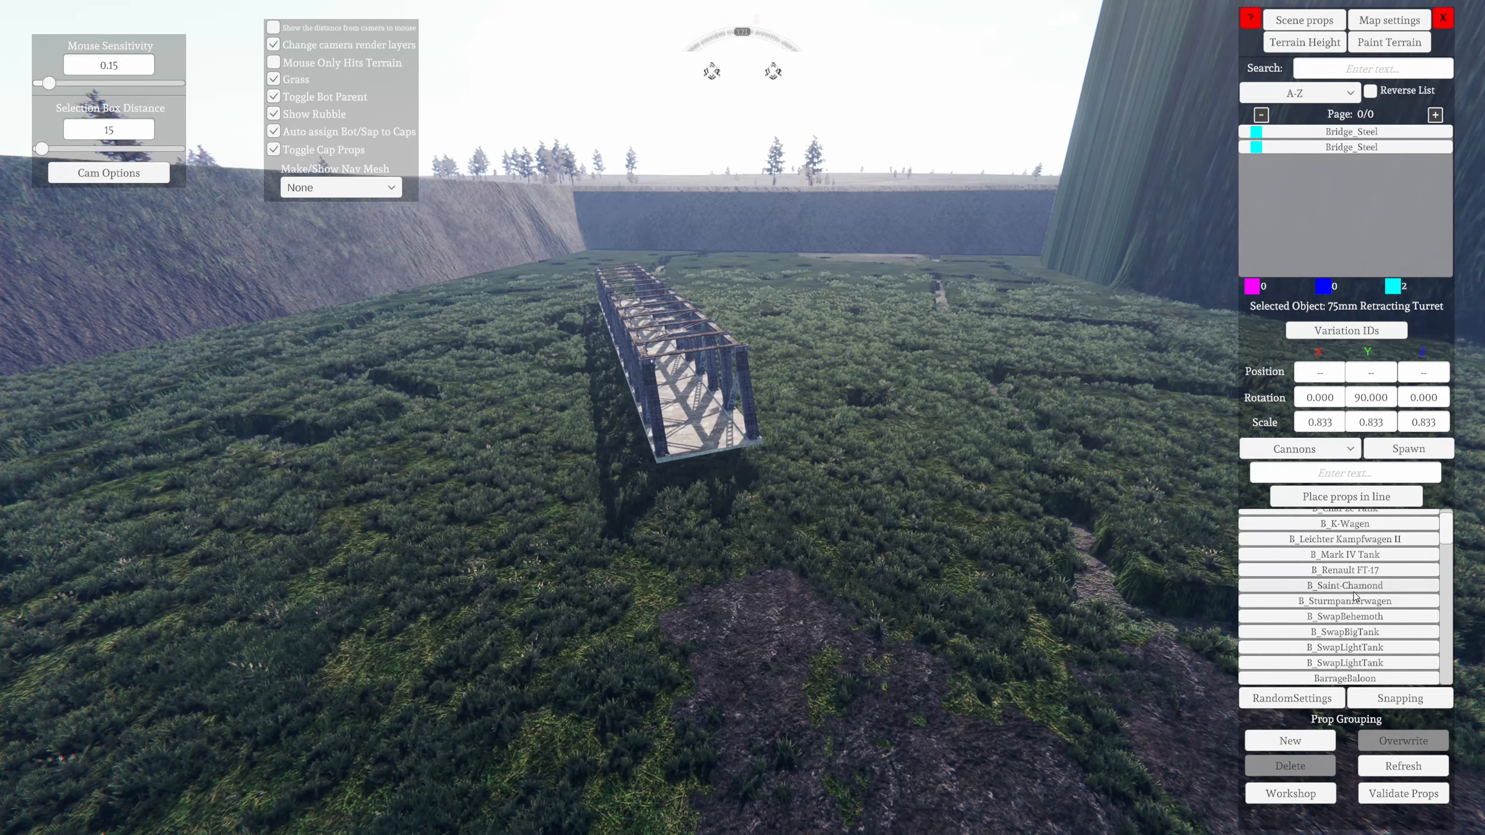
{"action": "scroll", "coordinate": [1355, 595], "scroll_direction": "up", "scroll_amount": 1}
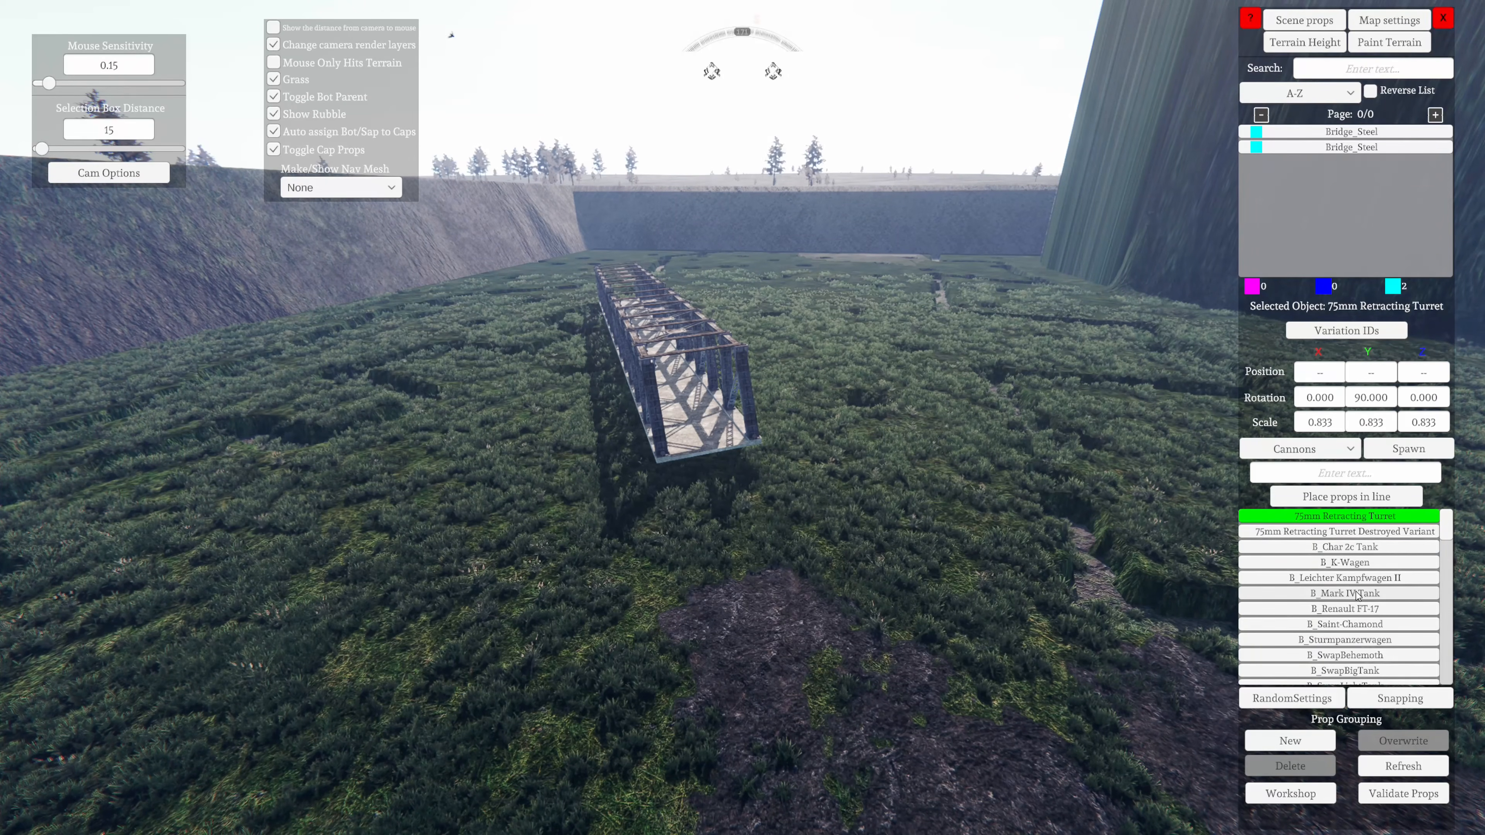
Browse the prop categories from Flora through Prop Grouping, keeping Cannons as the current category
{"action": "key", "text": "s"}
{"action": "right_click_drag", "start_coordinate": [760, 716], "coordinate": [1128, 405]}
{"action": "key", "text": "w"}
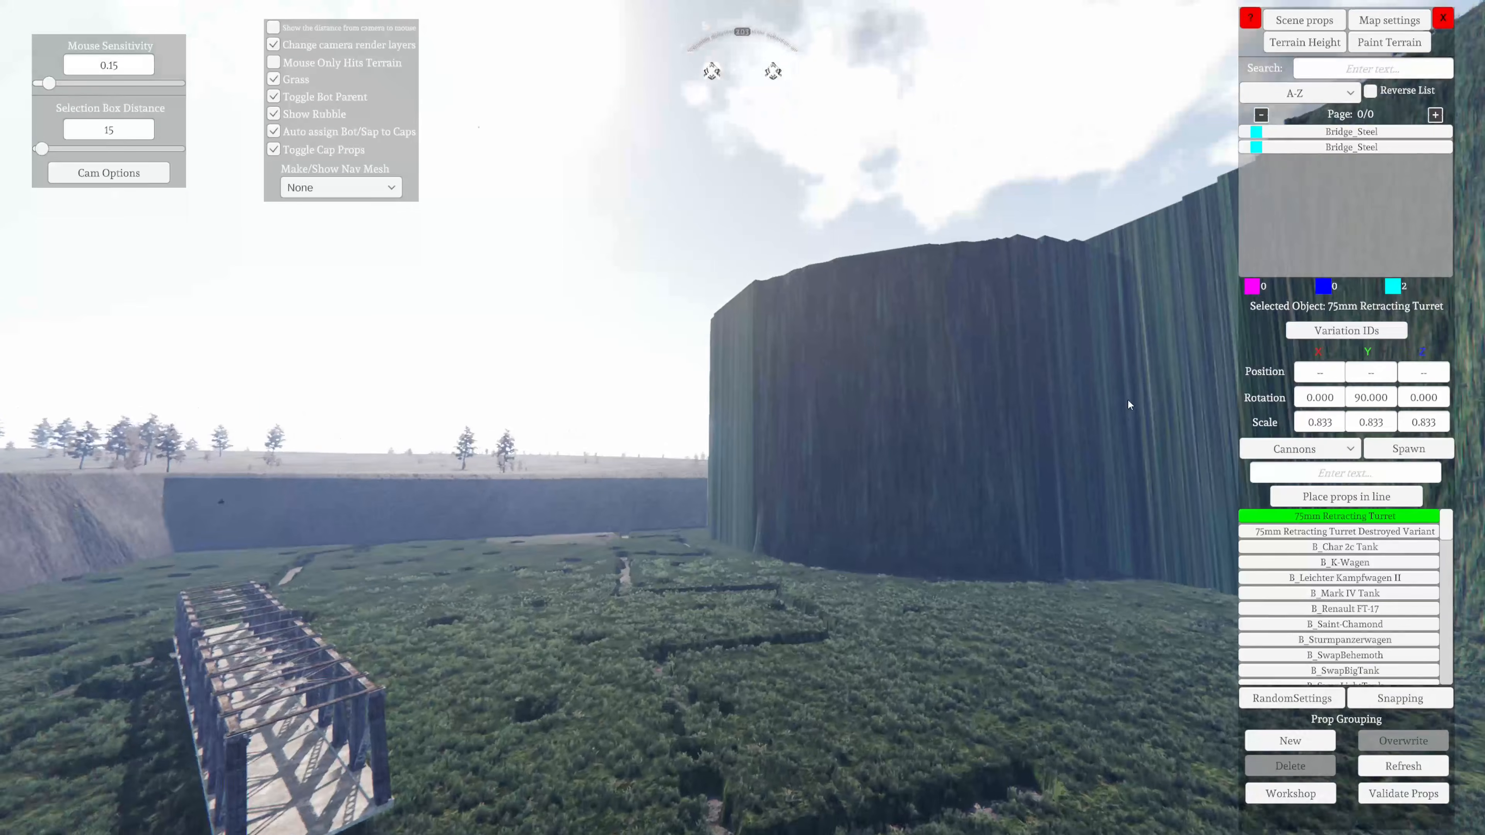
{"action": "left_click", "coordinate": [1316, 453]}
{"action": "scroll", "coordinate": [1291, 516], "scroll_direction": "down", "scroll_amount": 3}
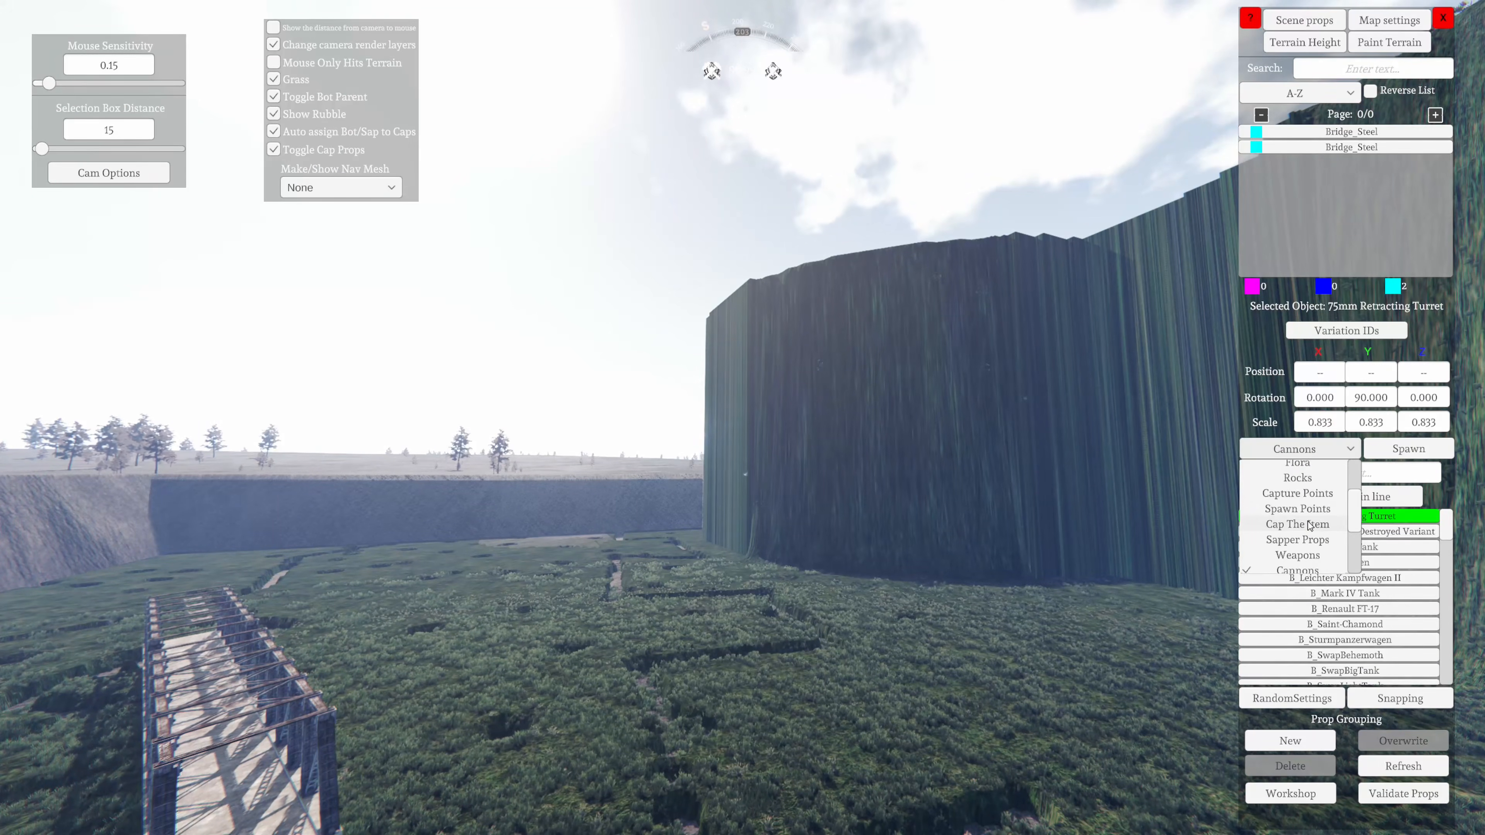
{"action": "scroll", "coordinate": [1292, 528], "scroll_direction": "down", "scroll_amount": 2}
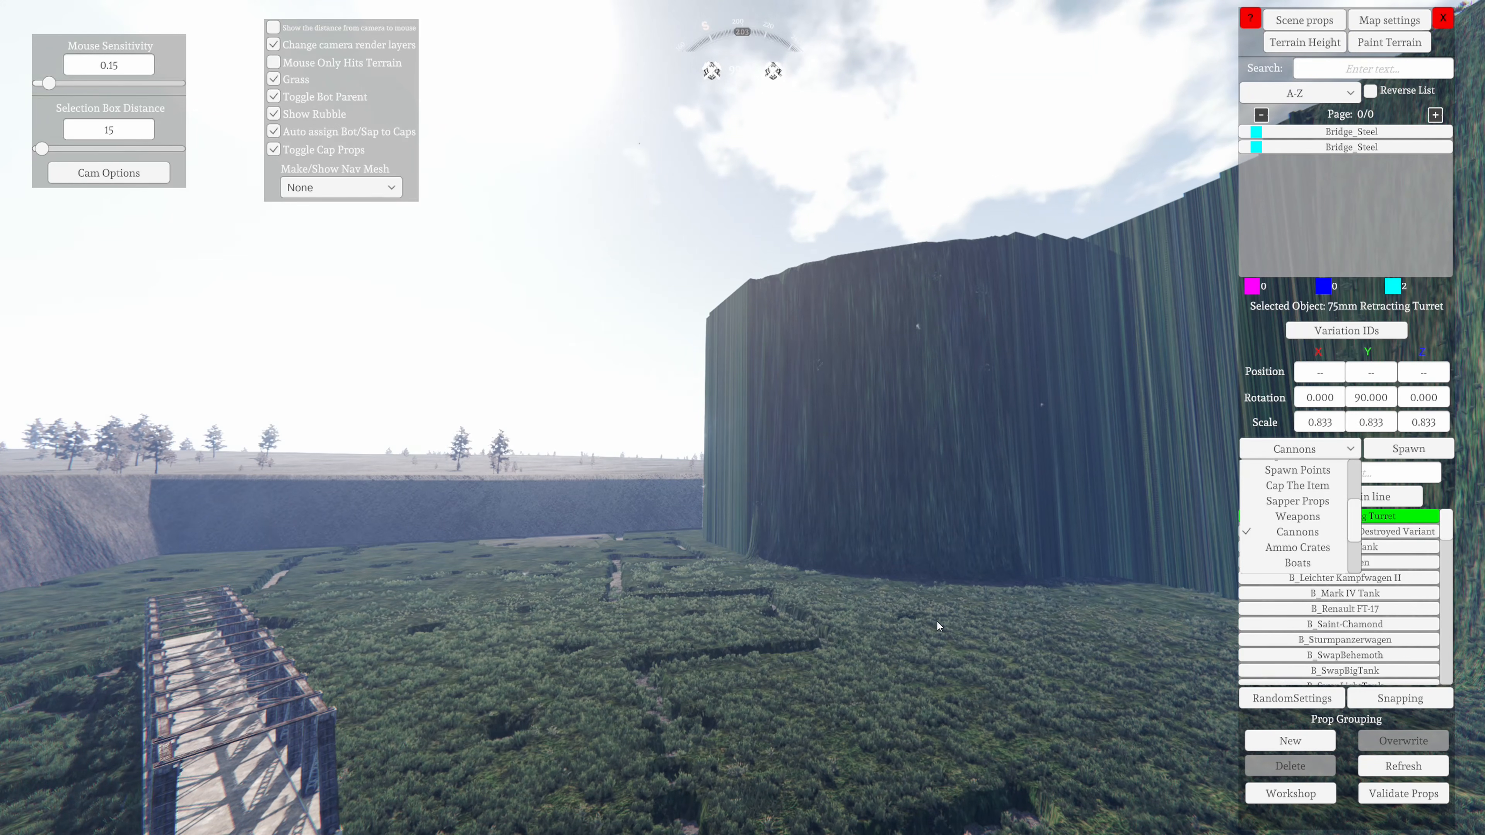
{"action": "scroll", "coordinate": [1292, 516], "scroll_direction": "down", "scroll_amount": 3}
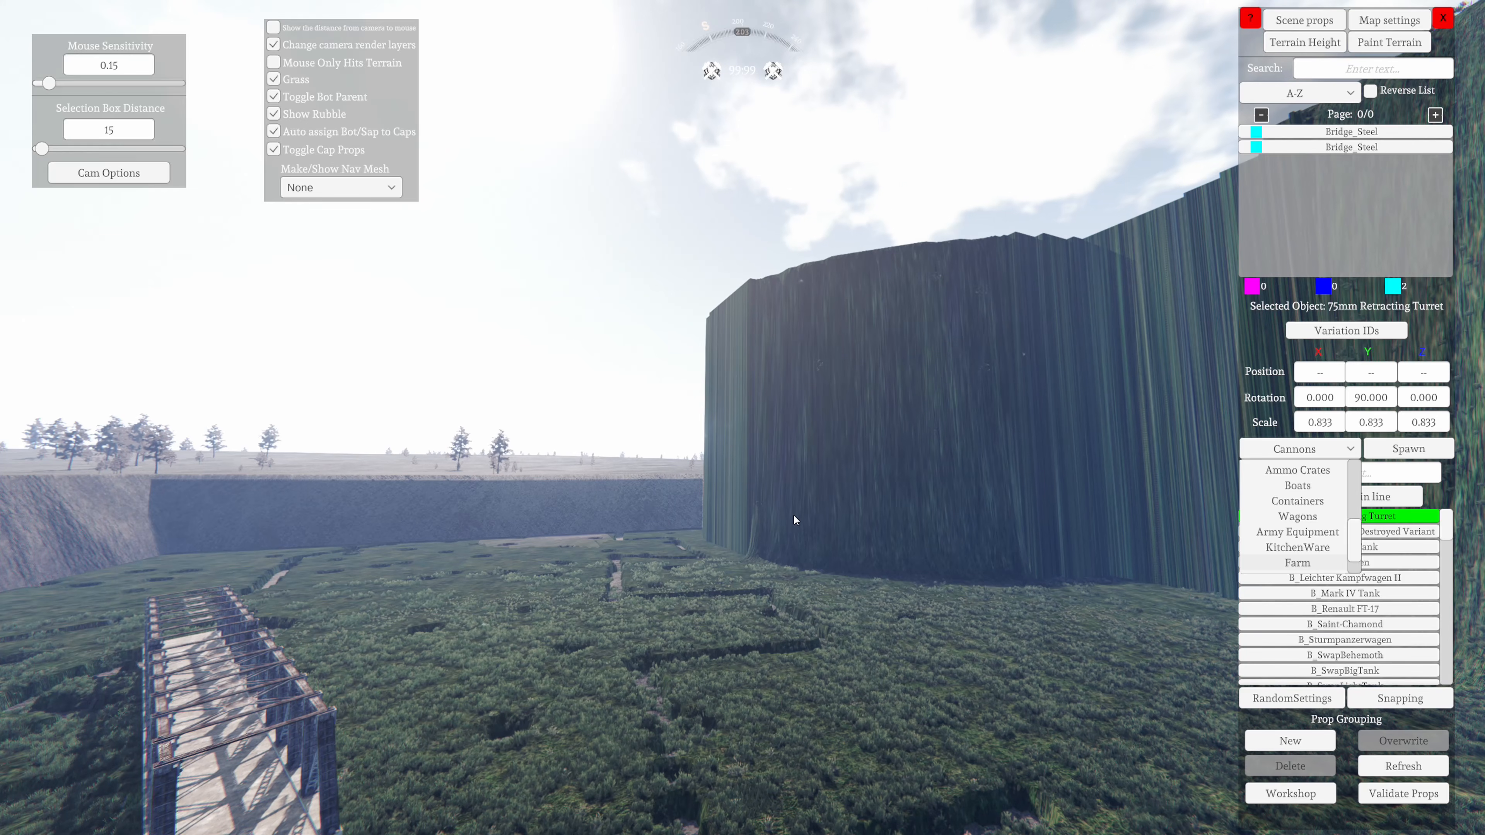
{"action": "scroll", "coordinate": [1298, 547], "scroll_direction": "down", "scroll_amount": 3}
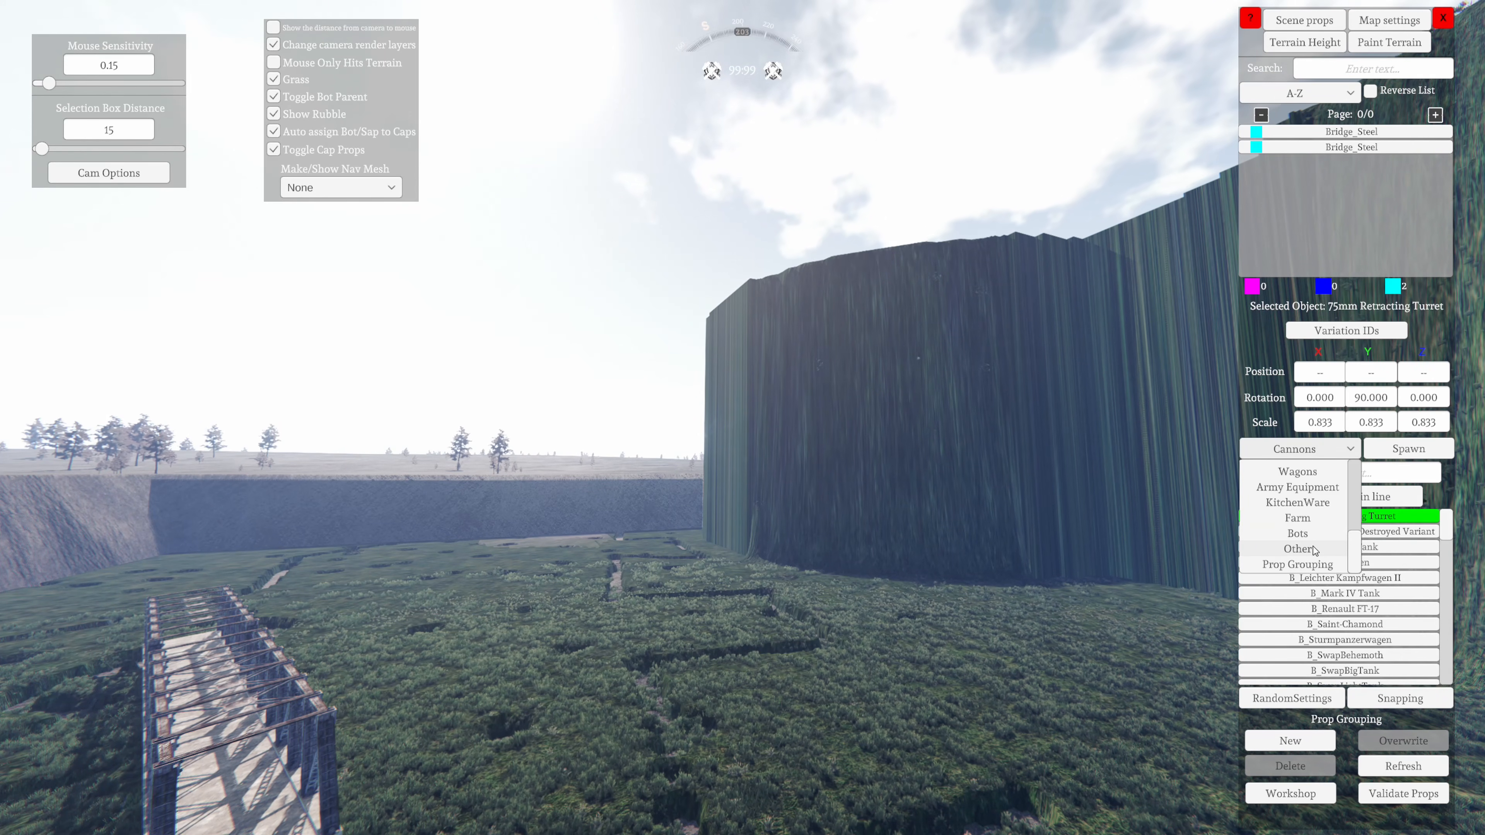
{"action": "left_click", "coordinate": [1257, 335]}
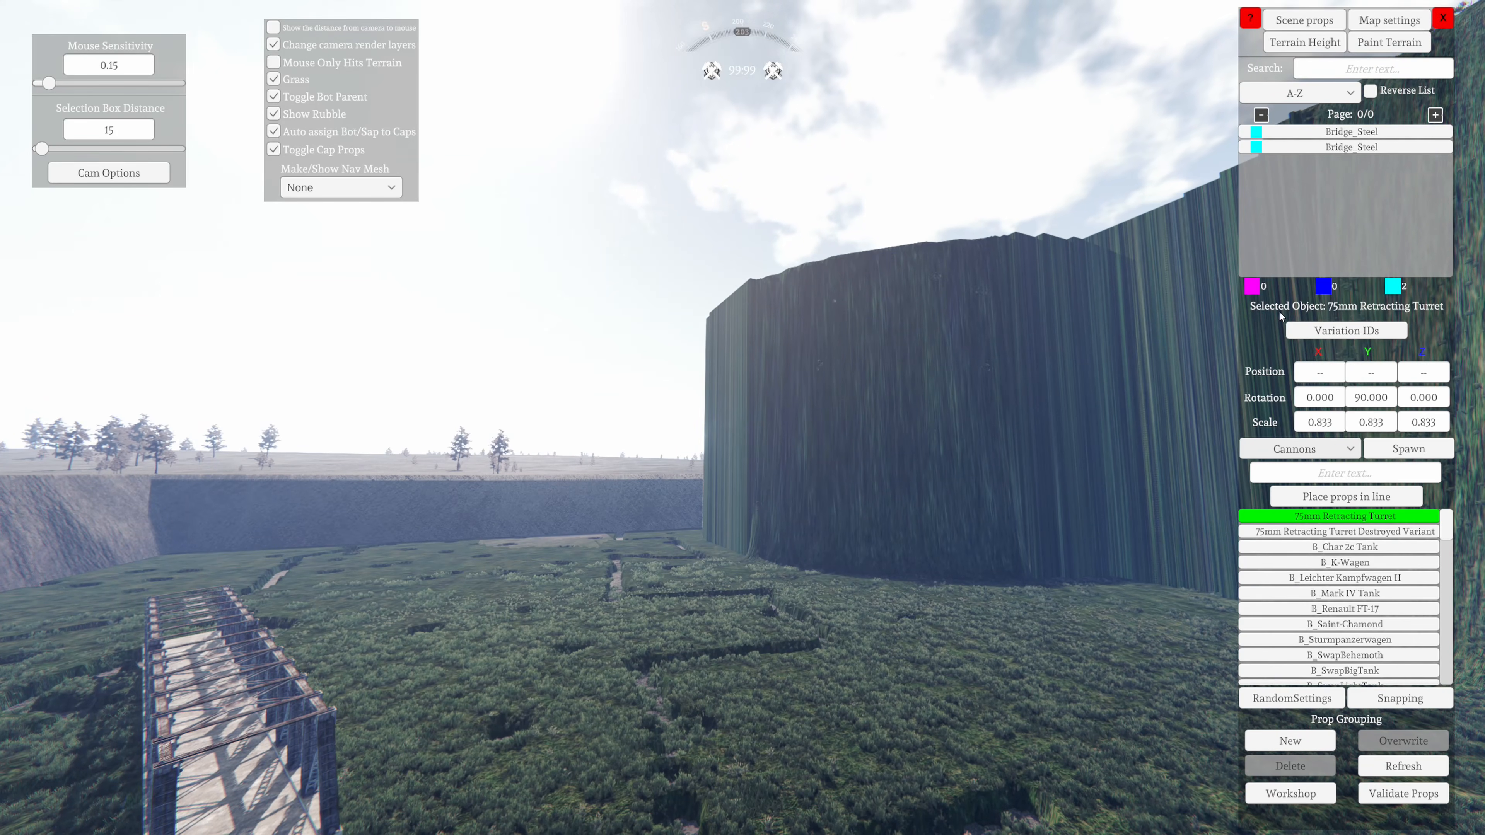
Save the map changes and exit the map editor, and reopen the editor on the same map
{"action": "key", "text": "w"}
{"action": "right_click_drag", "start_coordinate": [813, 585], "coordinate": [746, 576]}
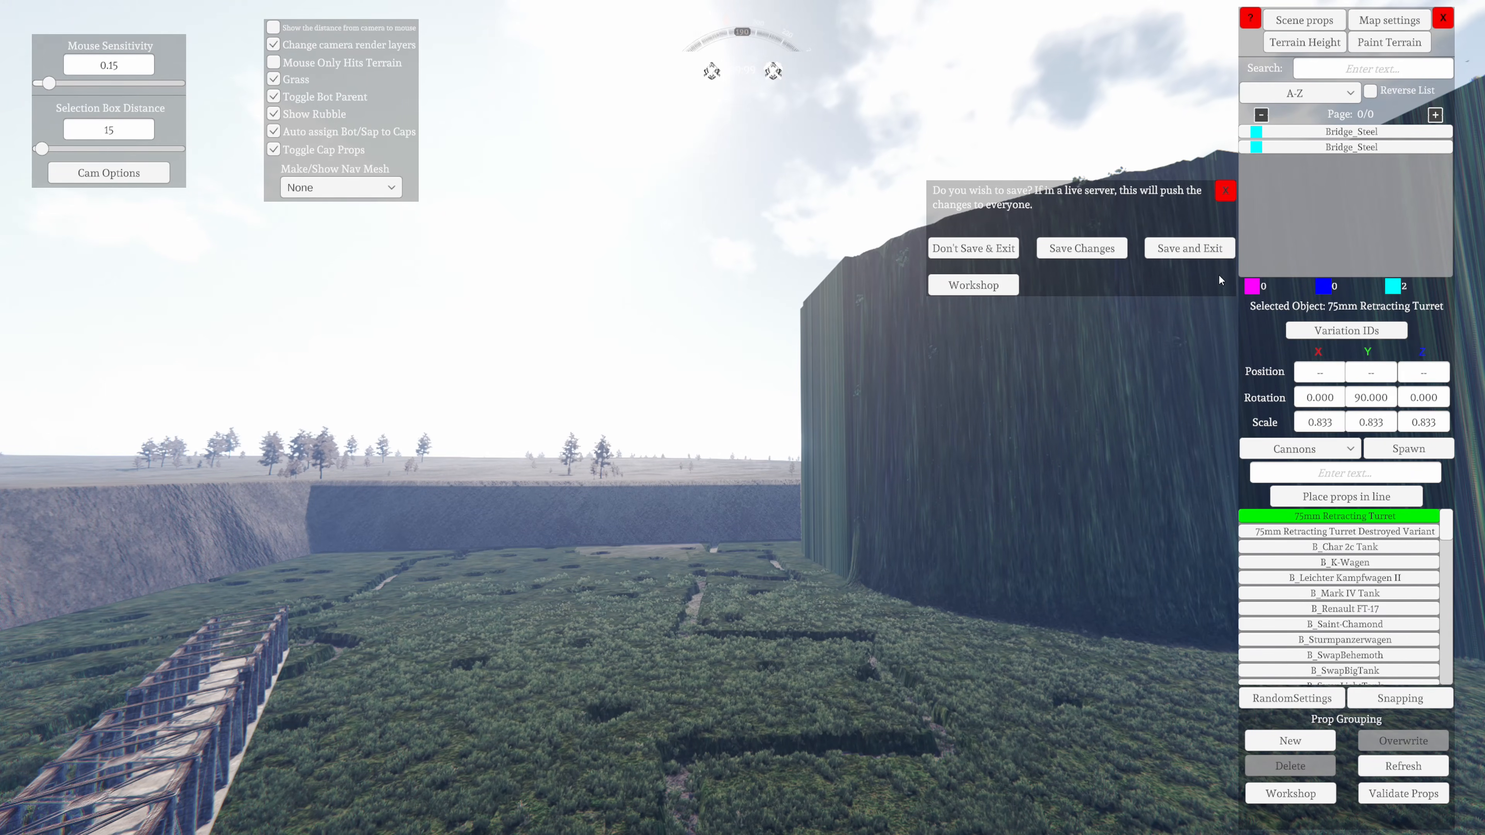
{"action": "left_click", "coordinate": [1190, 247]}
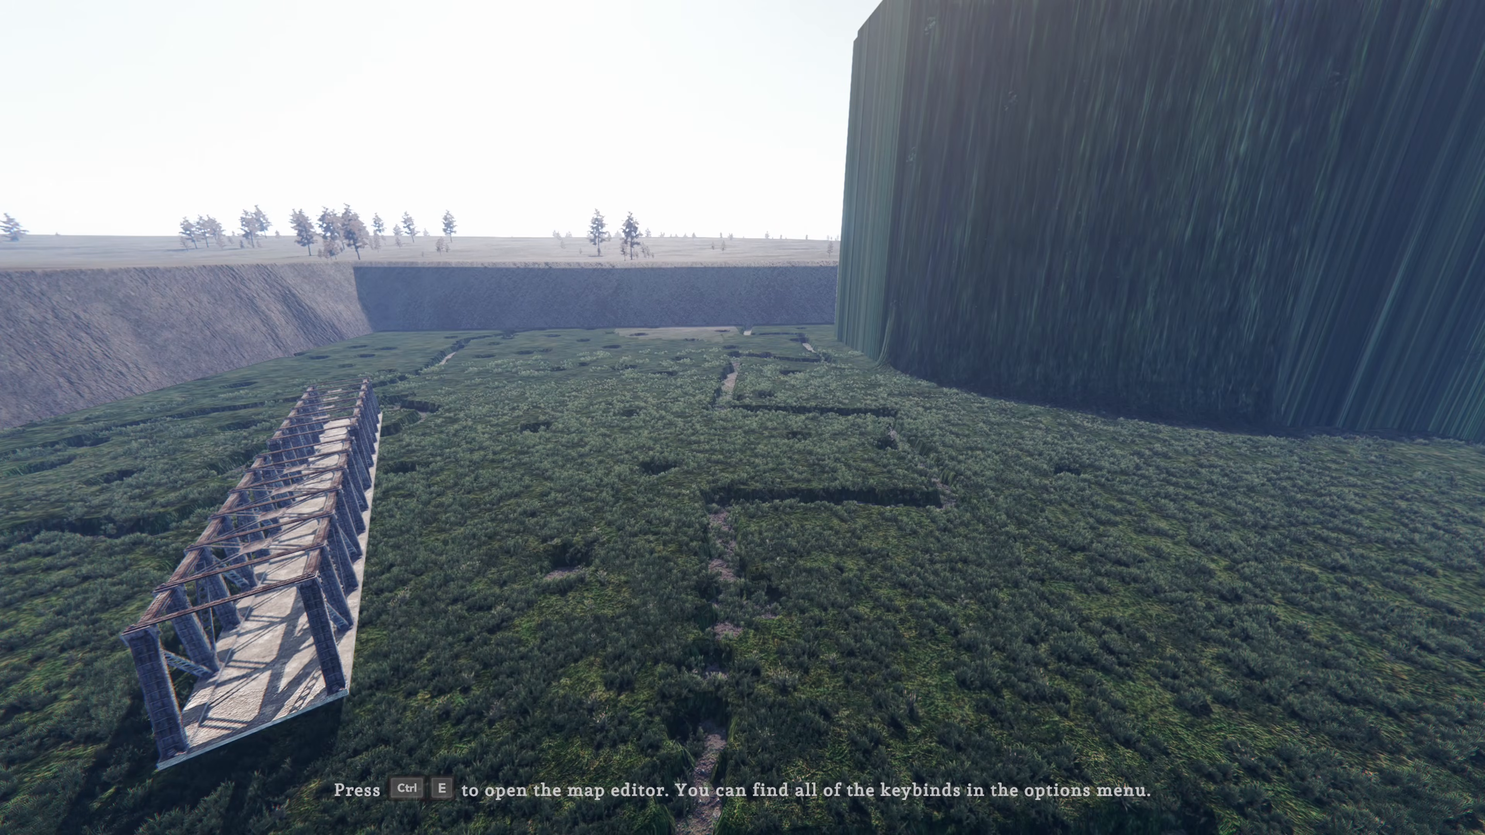
{"action": "key", "text": "ctrl+e"}
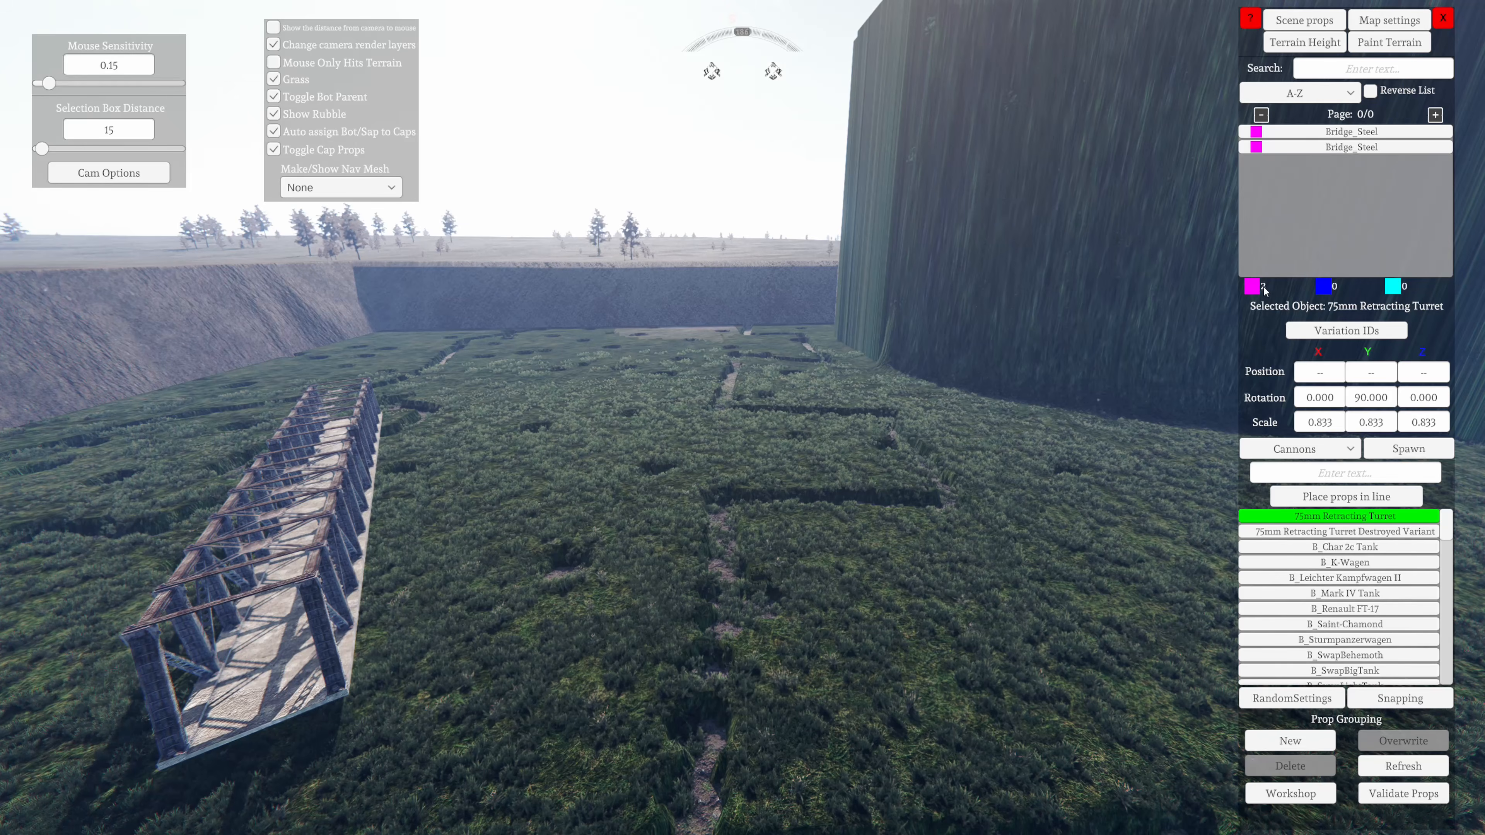
View the steel bridge from the side and the raised terrain from high above the map
{"action": "key", "text": "a"}
{"action": "right_click_drag", "start_coordinate": [932, 655], "coordinate": [816, 716]}
{"action": "key", "text": "a"}
{"action": "key", "text": "a"}
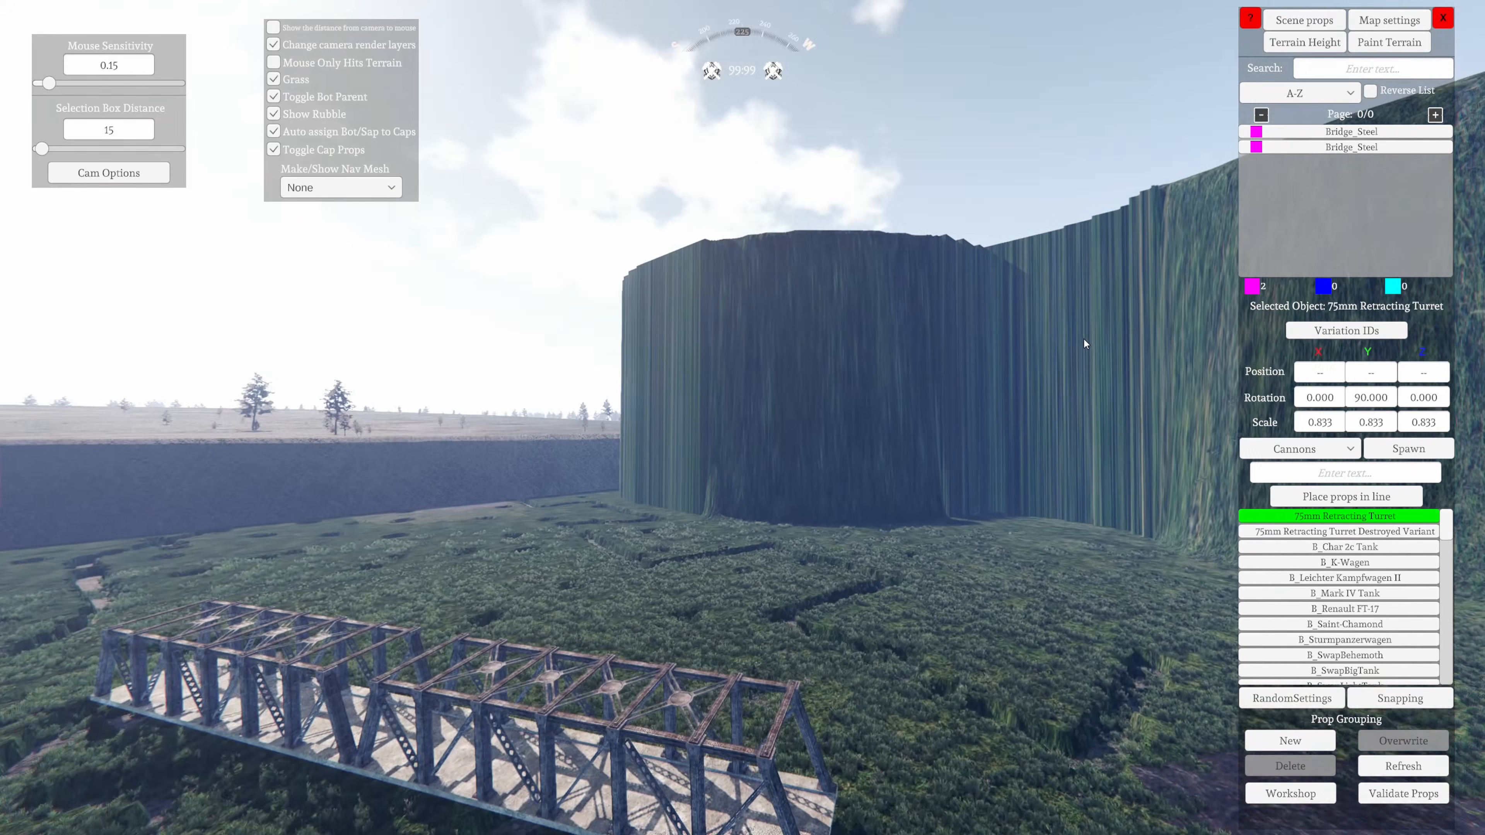
{"action": "key", "text": "w"}
{"action": "middle_click_drag", "start_coordinate": [1085, 344], "coordinate": [245, 739]}
{"action": "key", "text": "w"}
{"action": "key", "text": "a"}
{"action": "key", "text": "a"}
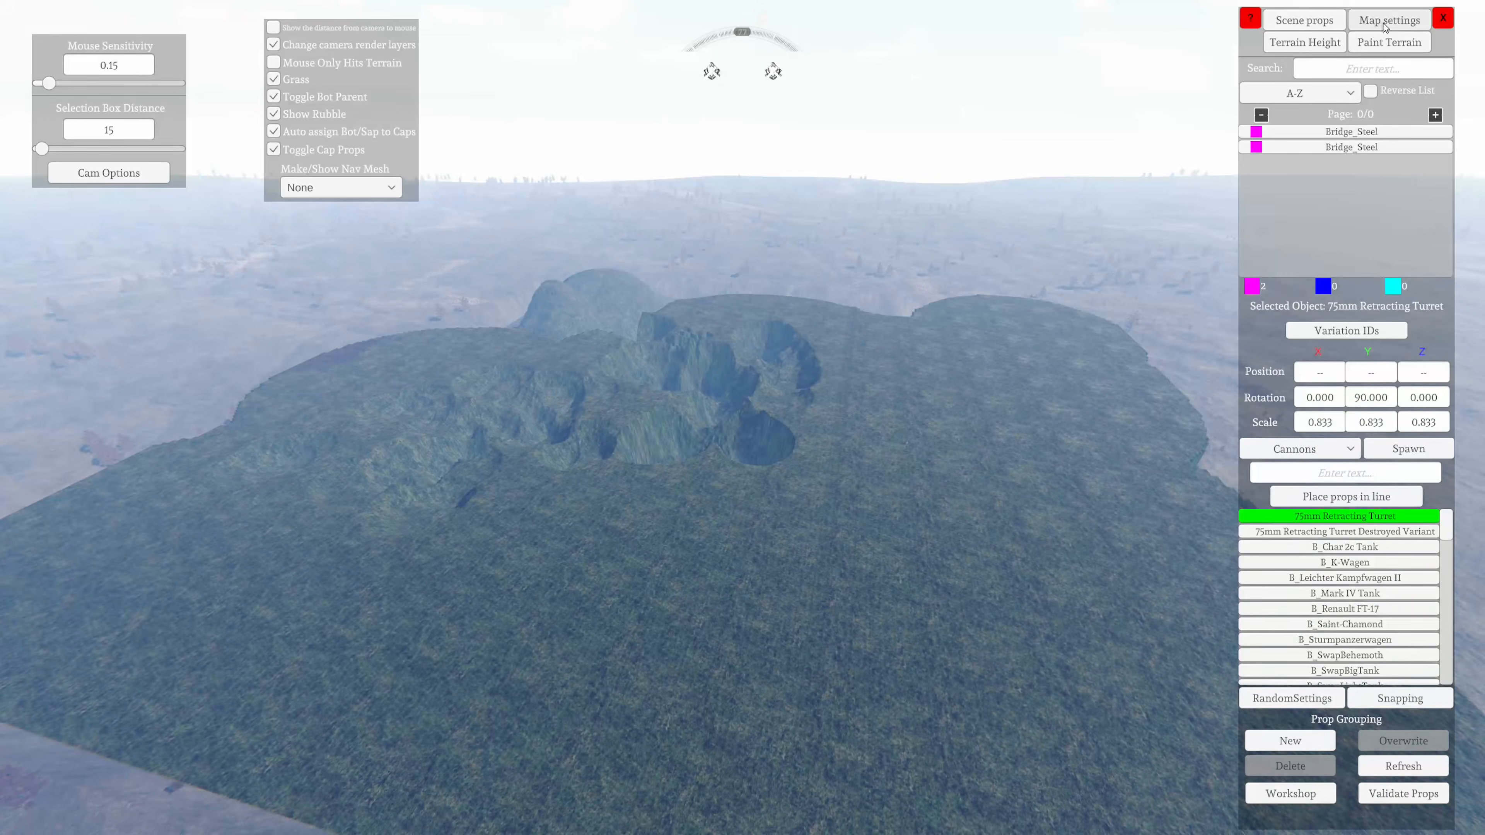
In the map's meta data, disable Auto order Caps and enable Is Linear Map and Cap In Order
{"action": "left_click", "coordinate": [1387, 26]}
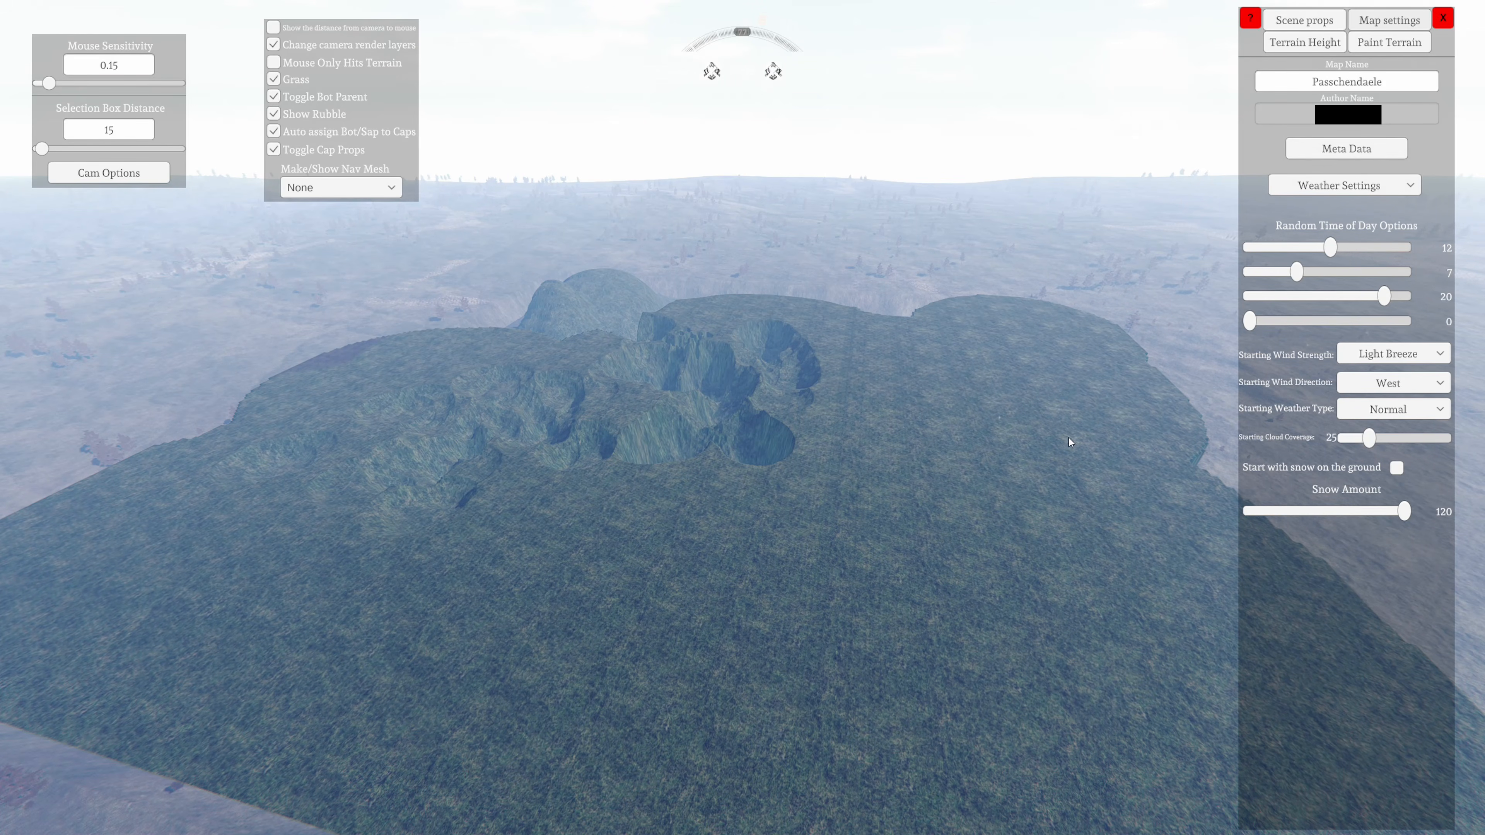
{"action": "left_click", "coordinate": [1336, 152]}
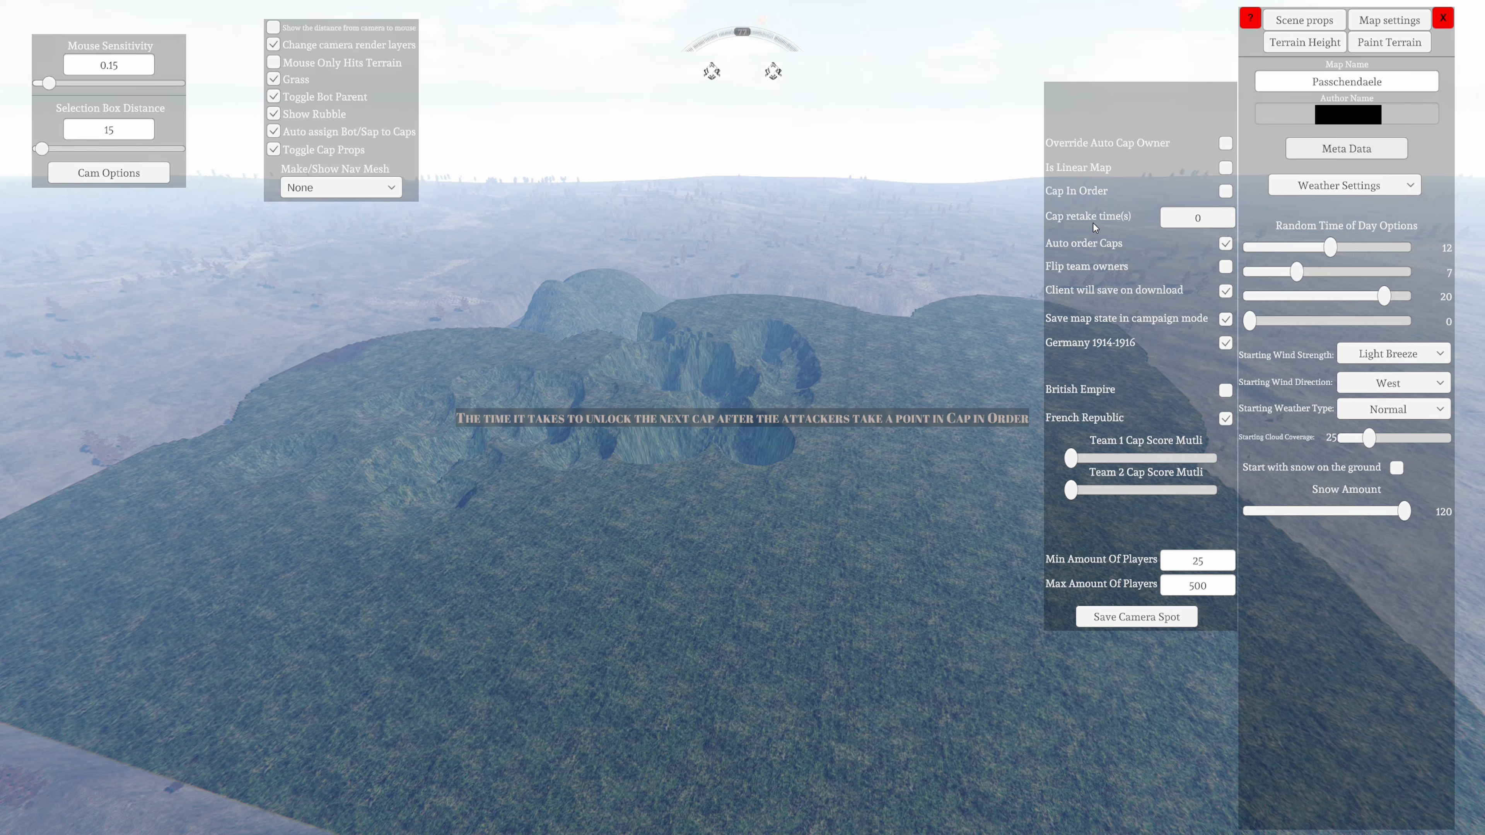
{"action": "mouse_move", "coordinate": [1076, 180]}
{"action": "left_click", "coordinate": [1225, 245]}
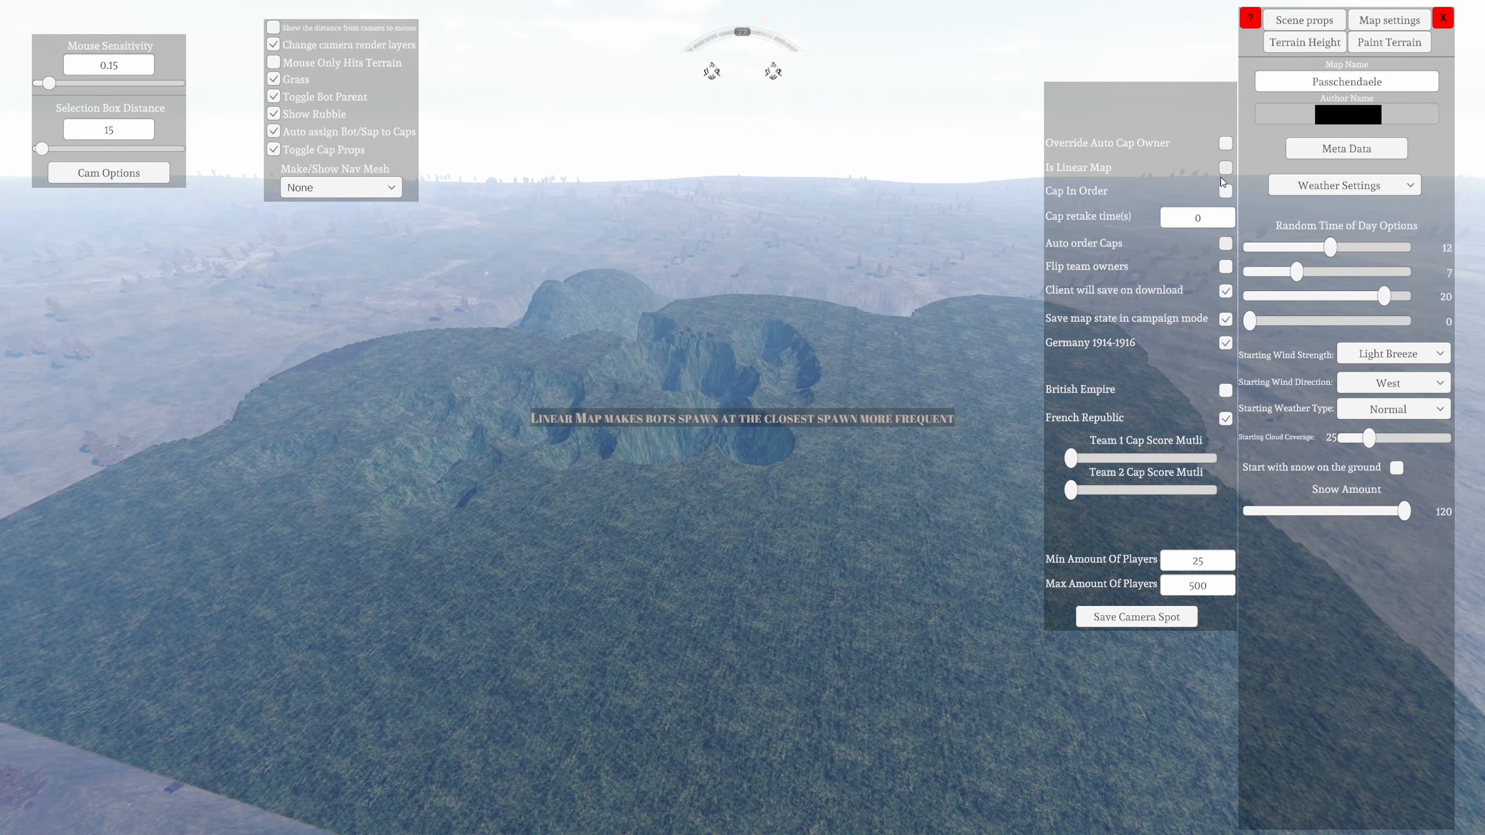
{"action": "left_click", "coordinate": [1228, 191]}
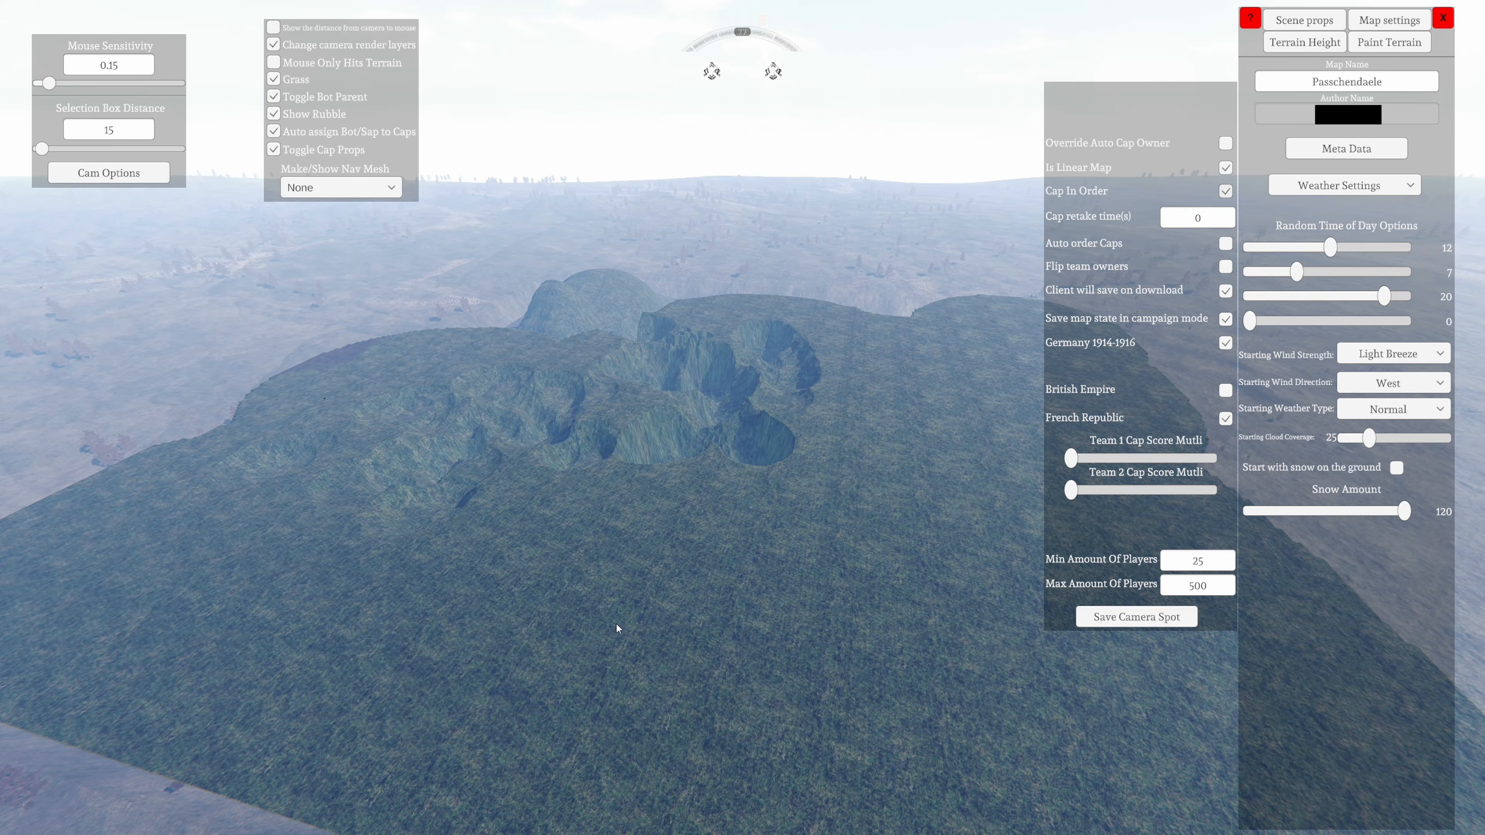
Survey the map from above, examining the sculpted plateau, painted ground, trenches and bridge from several angles
{"action": "right_click_drag", "start_coordinate": [616, 624], "coordinate": [783, 395]}
{"action": "key", "text": "w"}
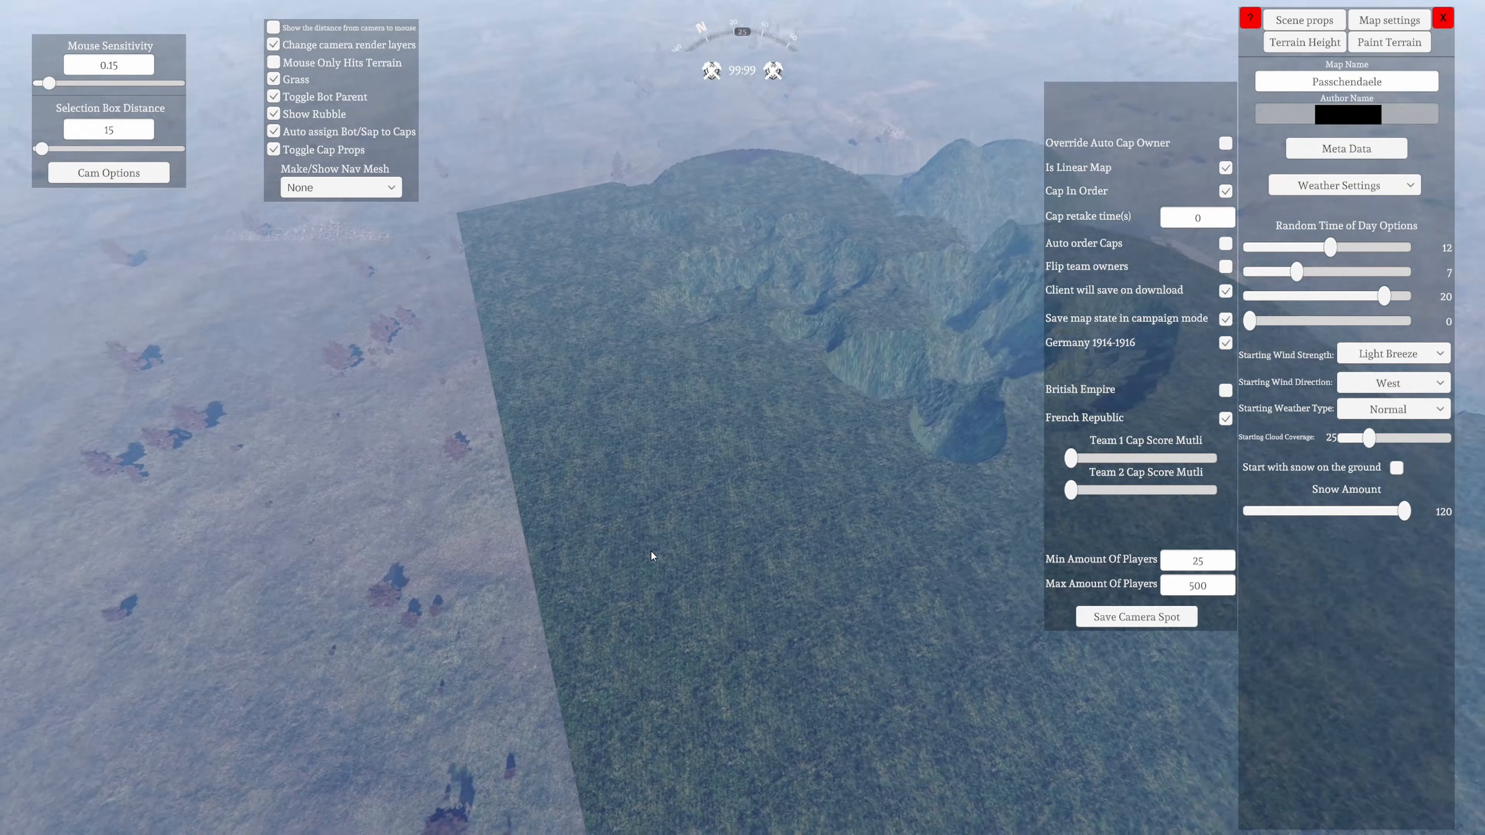
{"action": "key", "text": "d"}
{"action": "right_click_drag", "start_coordinate": [653, 556], "coordinate": [570, 494]}
{"action": "key", "text": "d"}
{"action": "key", "text": "s"}
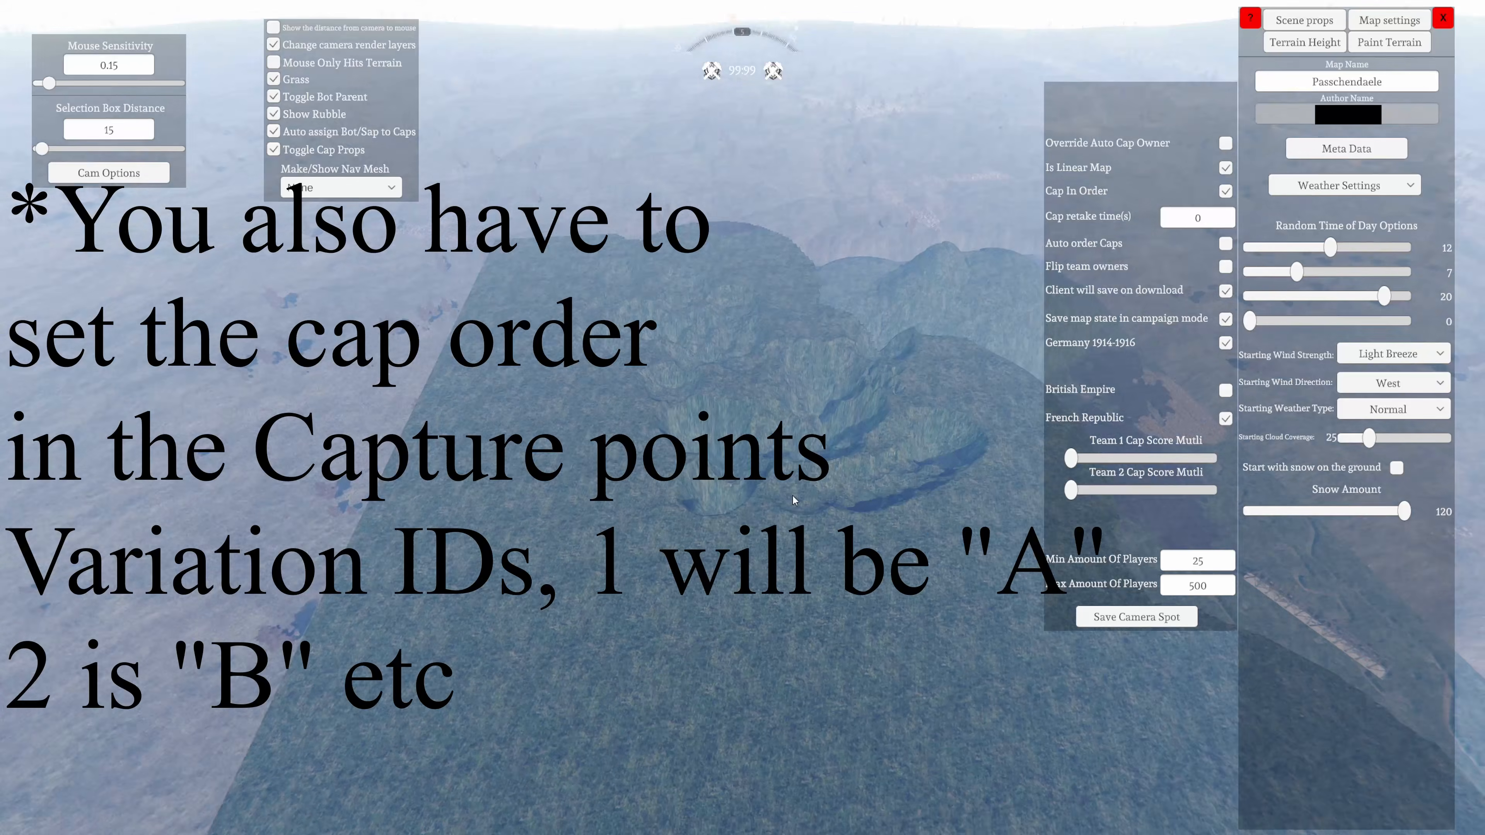
{"action": "key", "text": "d"}
{"action": "right_click_drag", "start_coordinate": [793, 497], "coordinate": [470, 410]}
{"action": "key", "text": "d"}
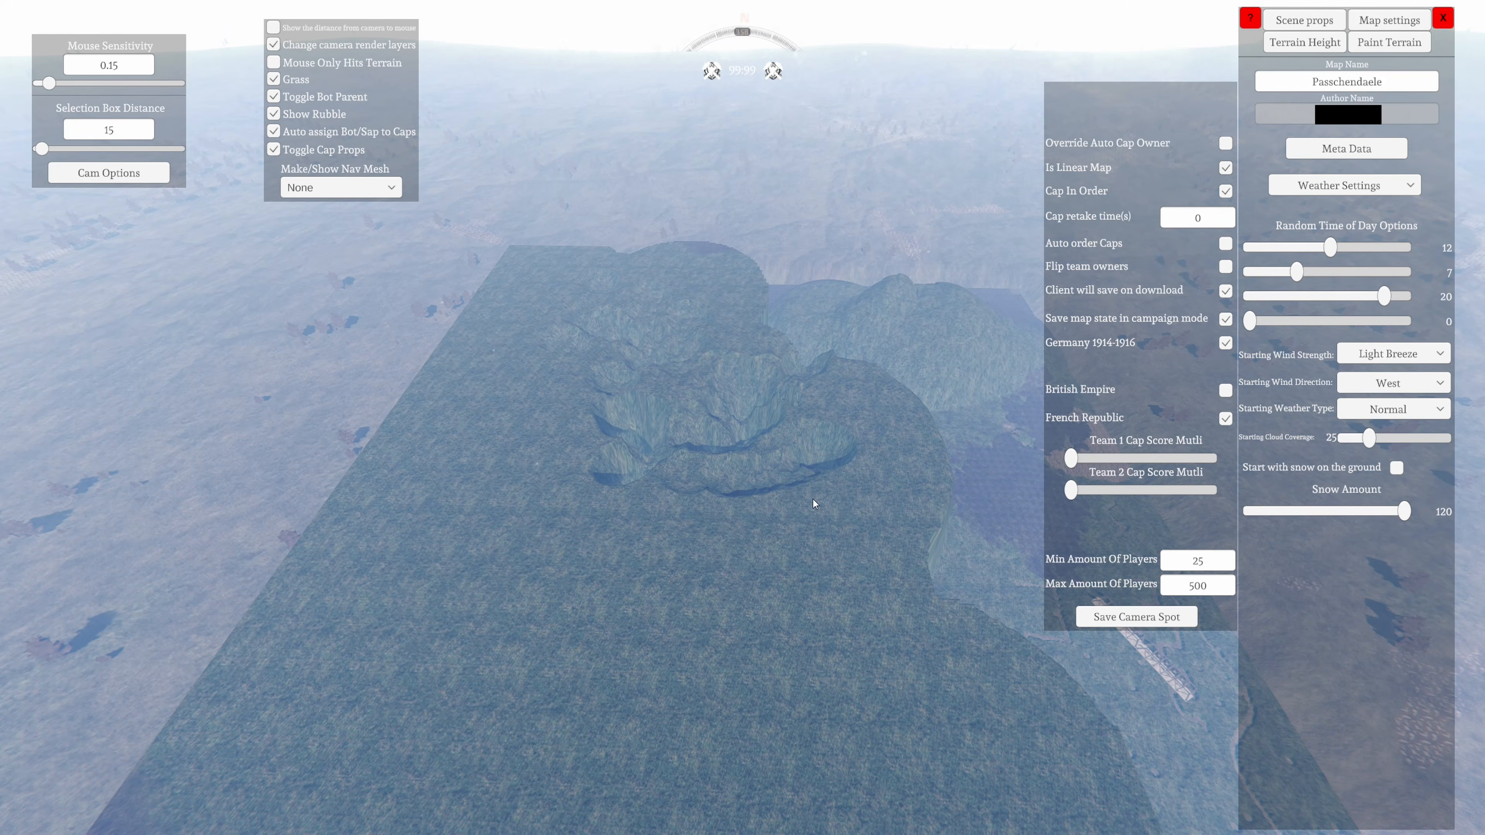
{"action": "right_click_drag", "start_coordinate": [797, 679], "coordinate": [963, 429]}
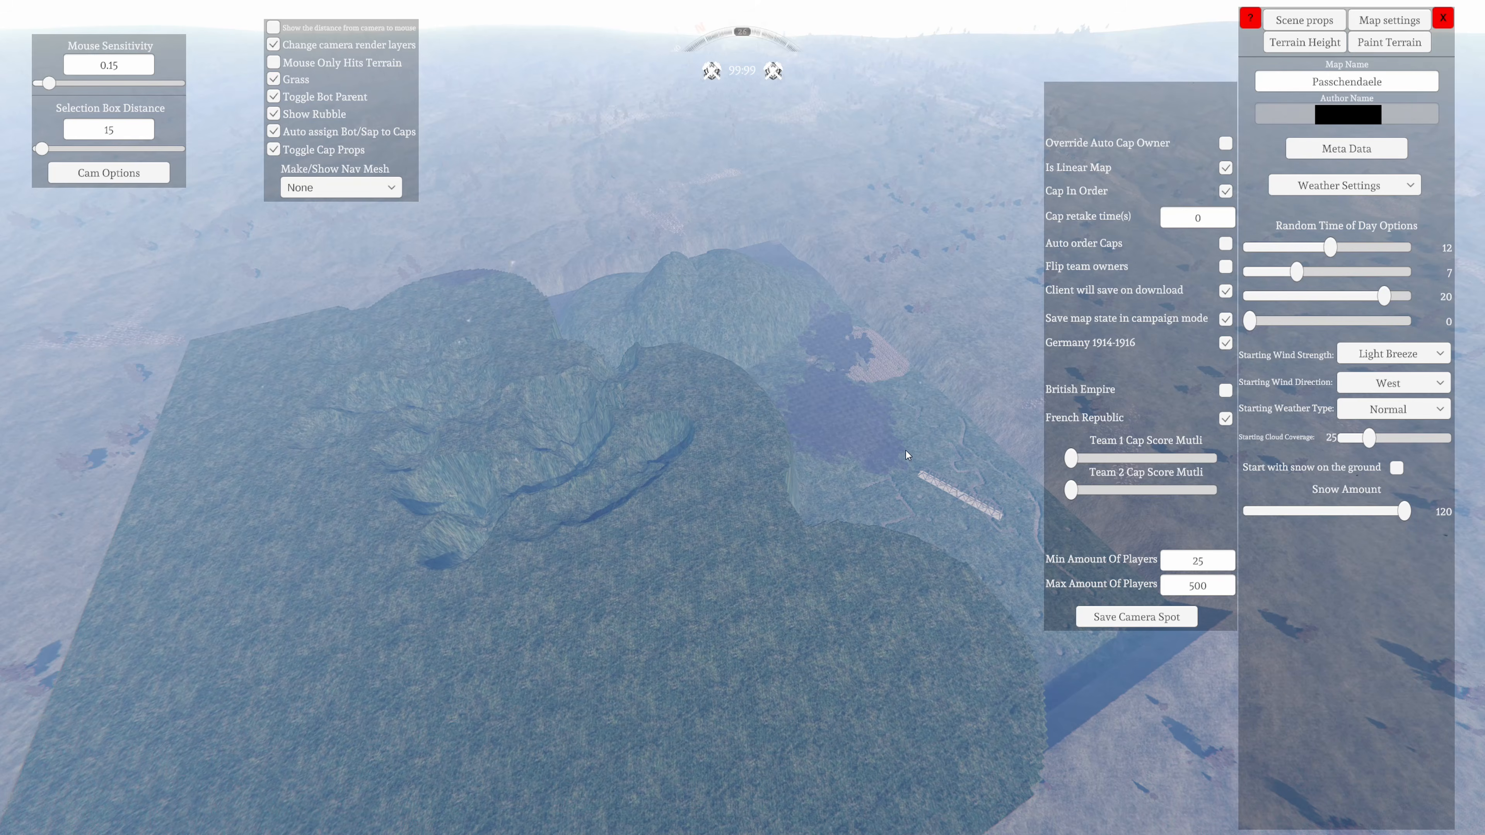
{"action": "right_click_drag", "start_coordinate": [904, 453], "coordinate": [35, 526]}
{"action": "key", "text": "w"}
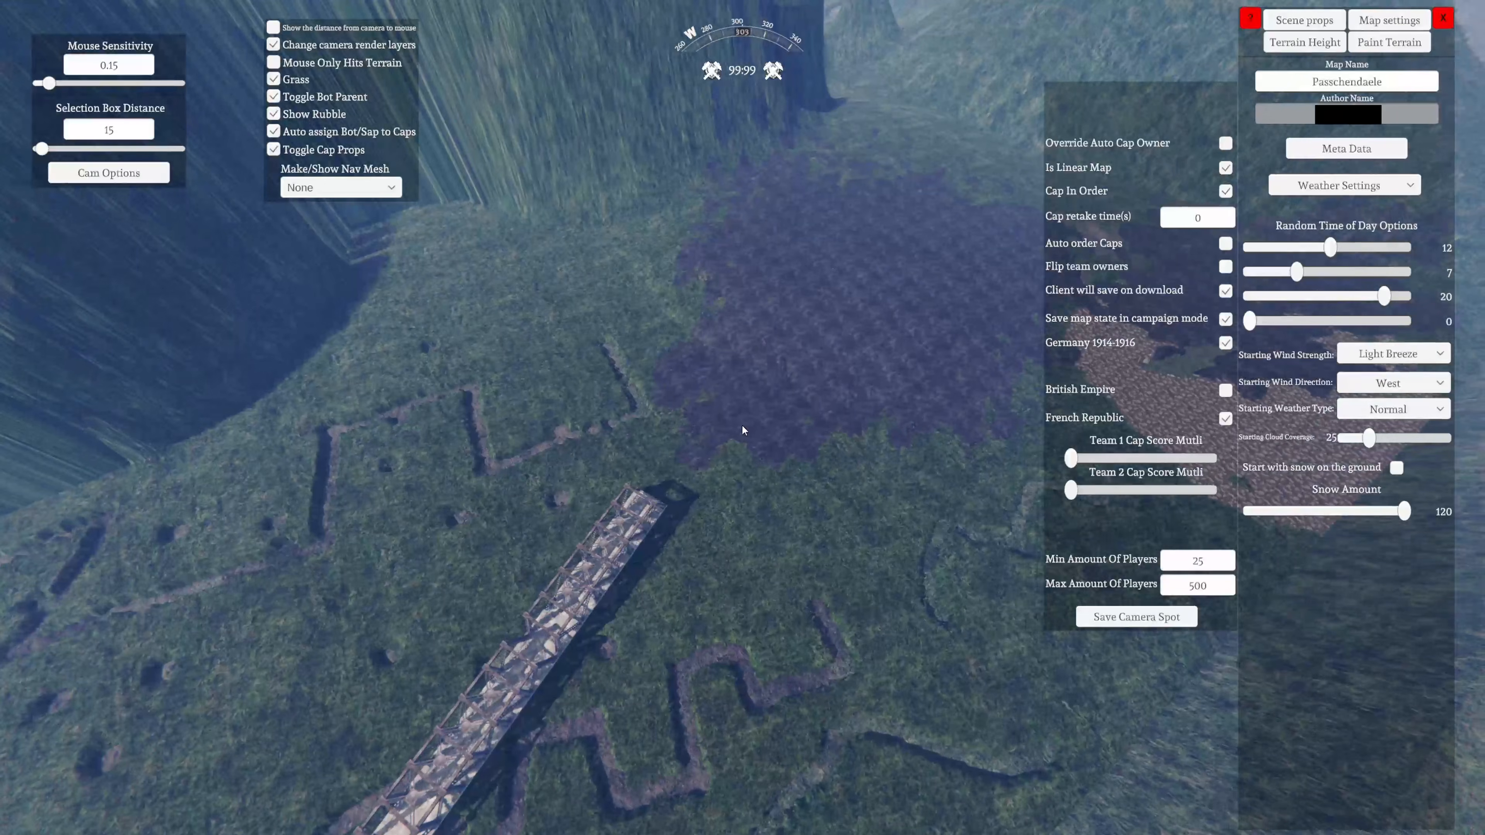
{"action": "key", "text": "s"}
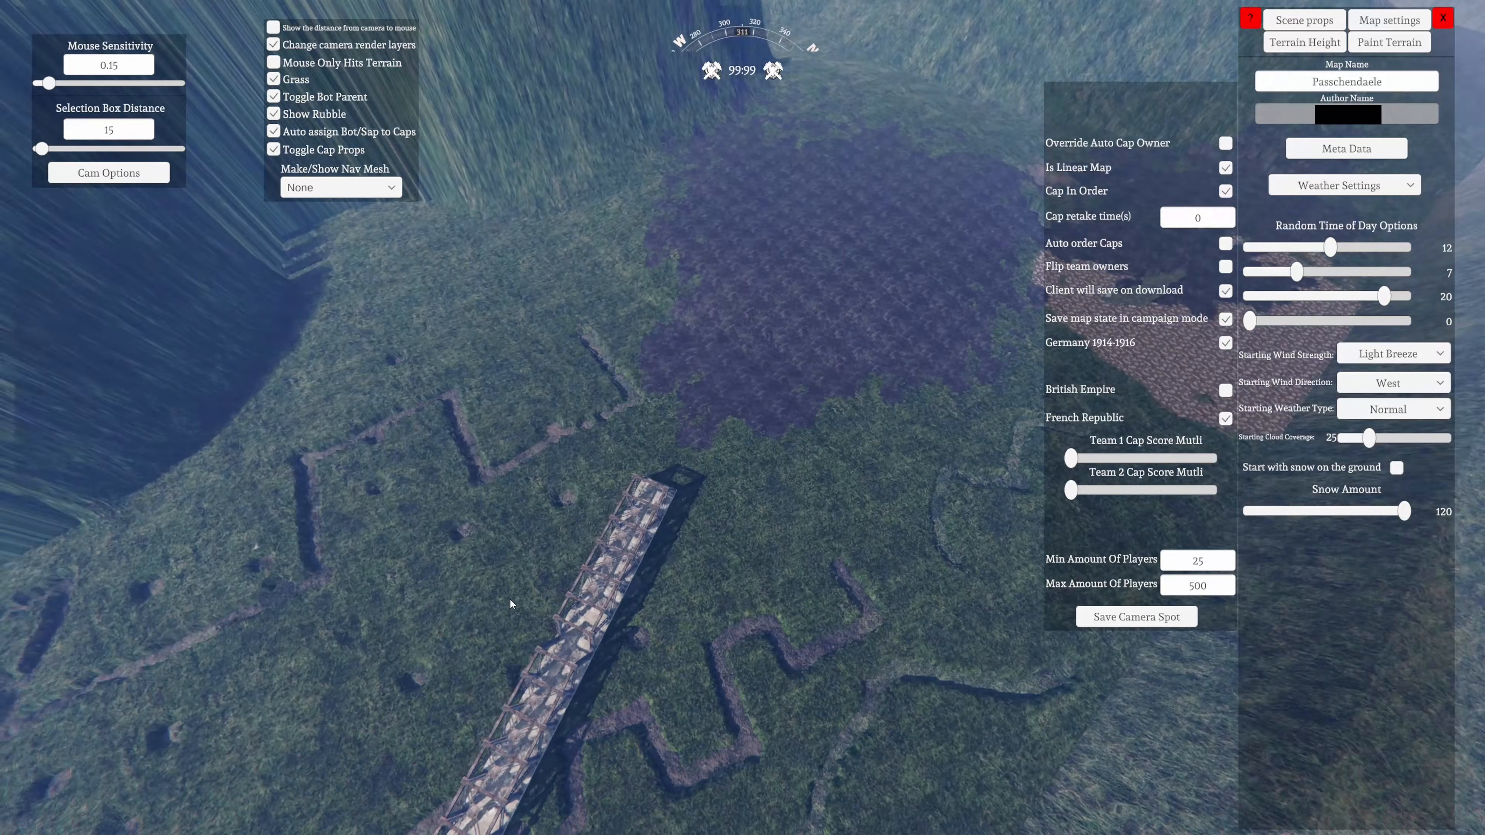
{"action": "right_click_drag", "start_coordinate": [511, 601], "coordinate": [218, 432]}
{"action": "key", "text": "a"}
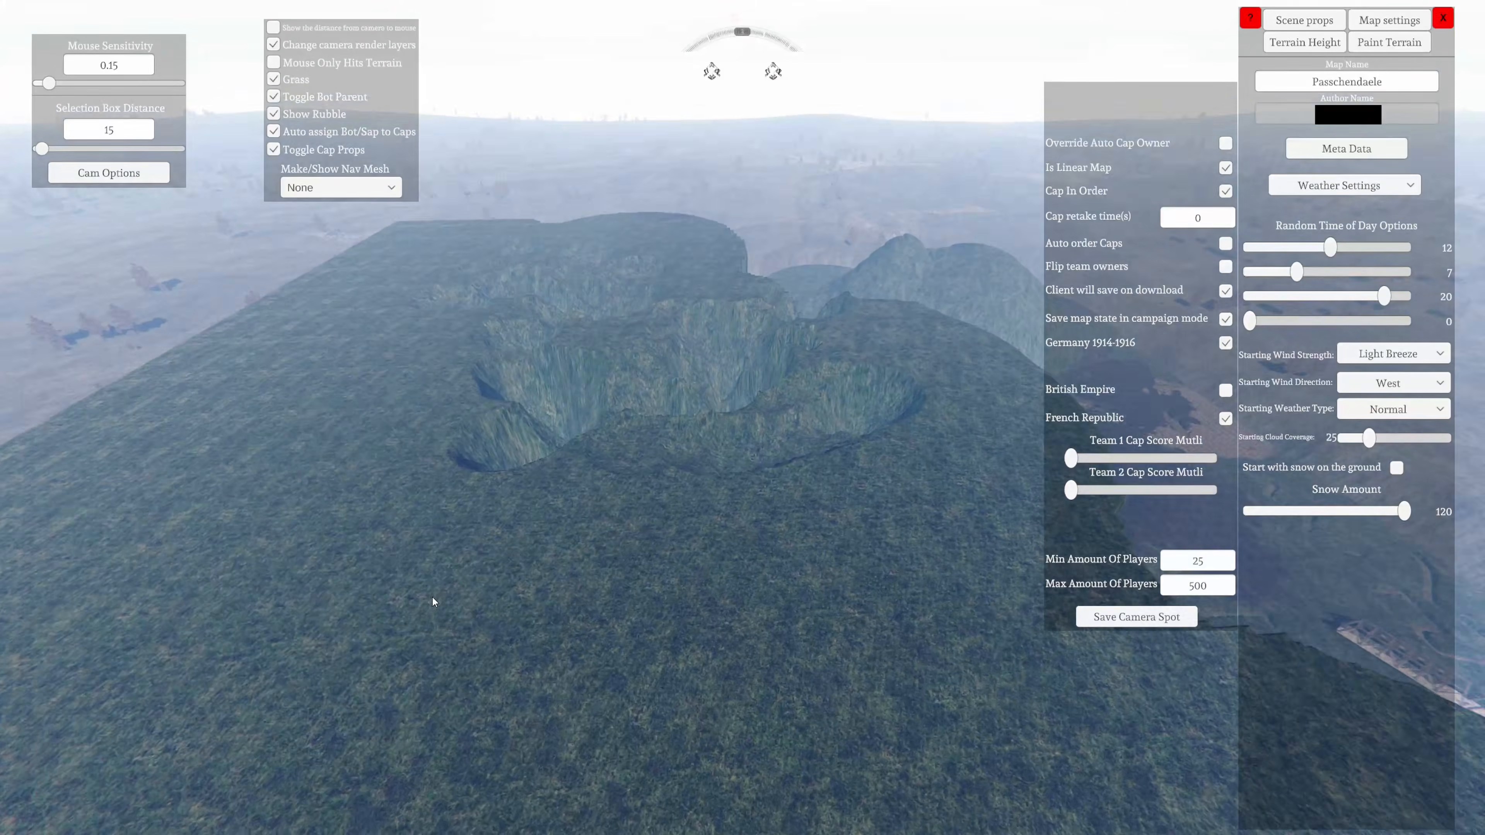
{"action": "right_click_drag", "start_coordinate": [433, 598], "coordinate": [176, 658]}
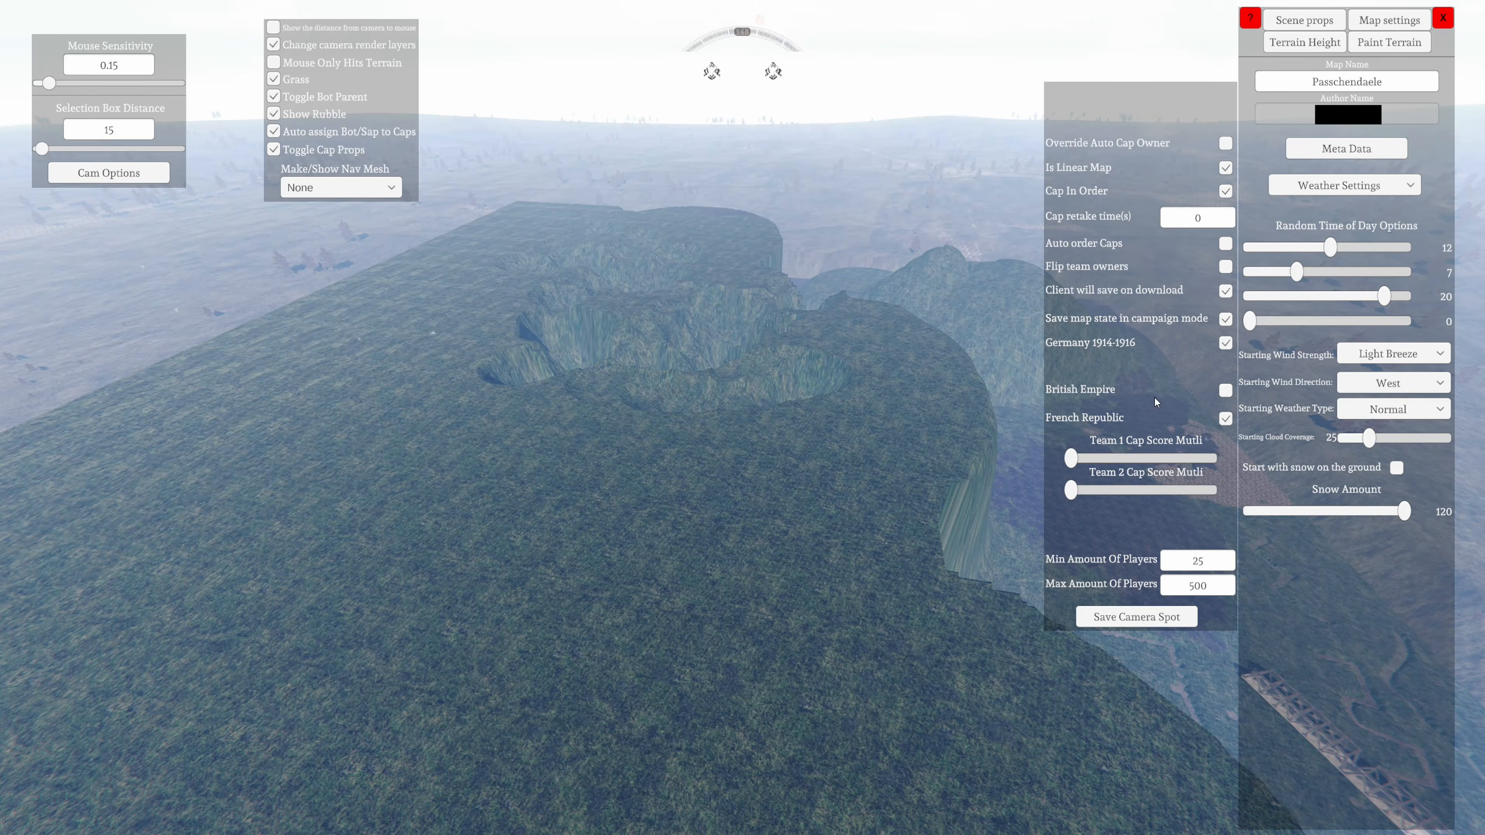
Replace French Republic with British Empire as the opposing faction, and open the cap retake time for editing
{"action": "left_click", "coordinate": [1226, 419]}
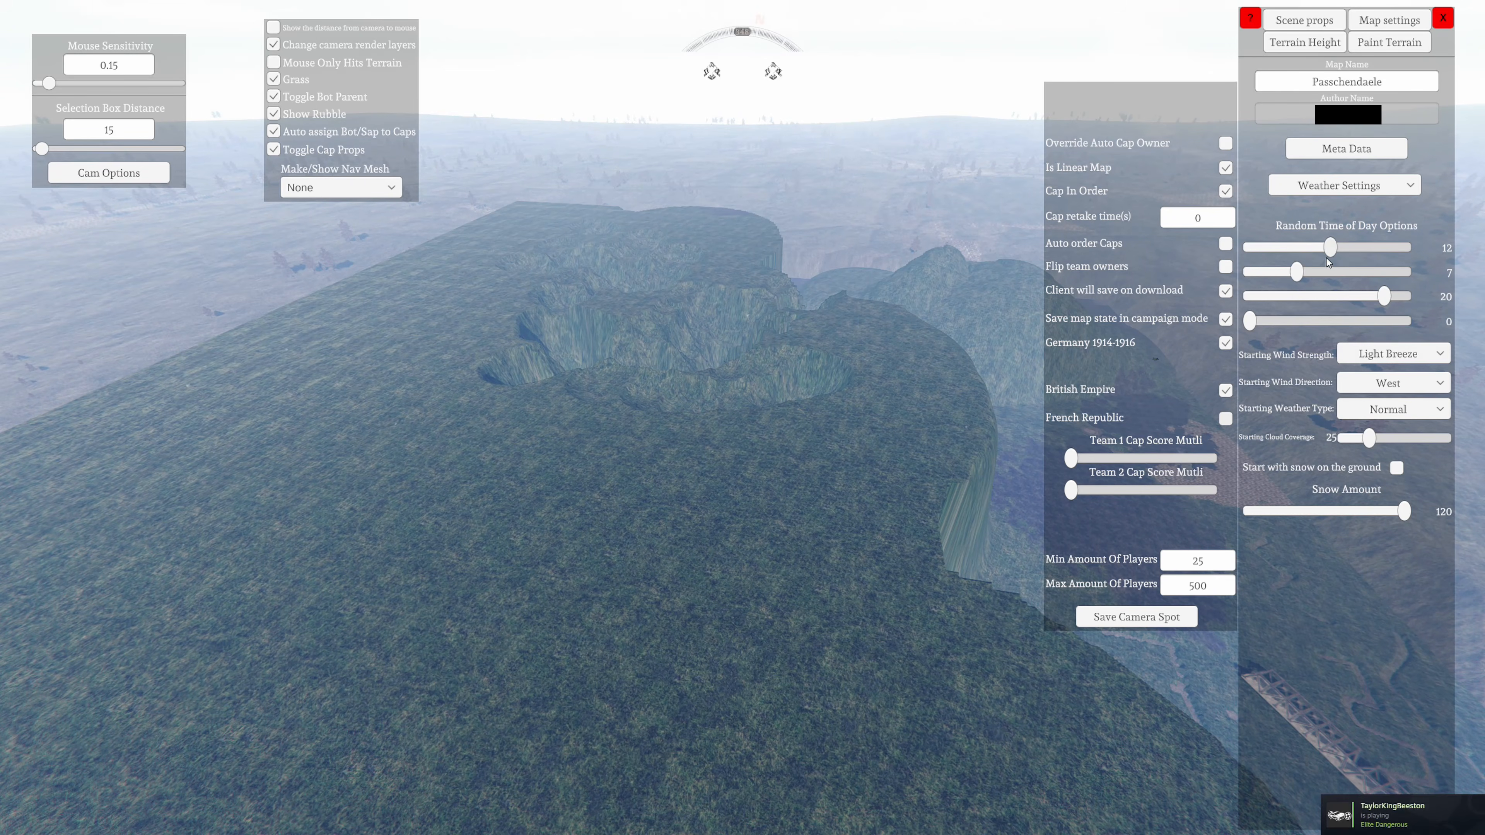
{"action": "mouse_move", "coordinate": [1199, 229]}
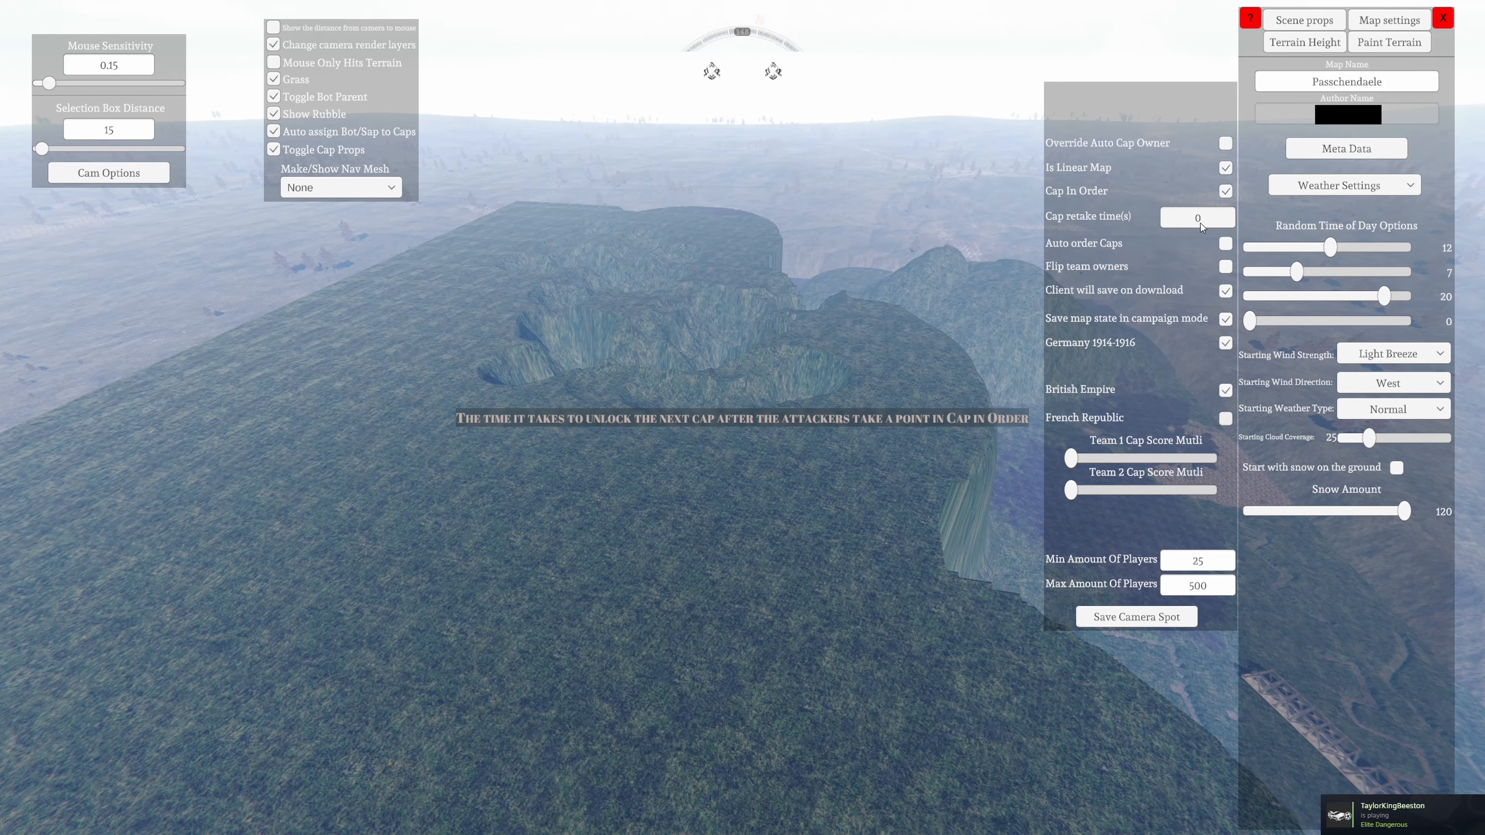
{"action": "left_click", "coordinate": [1200, 221]}
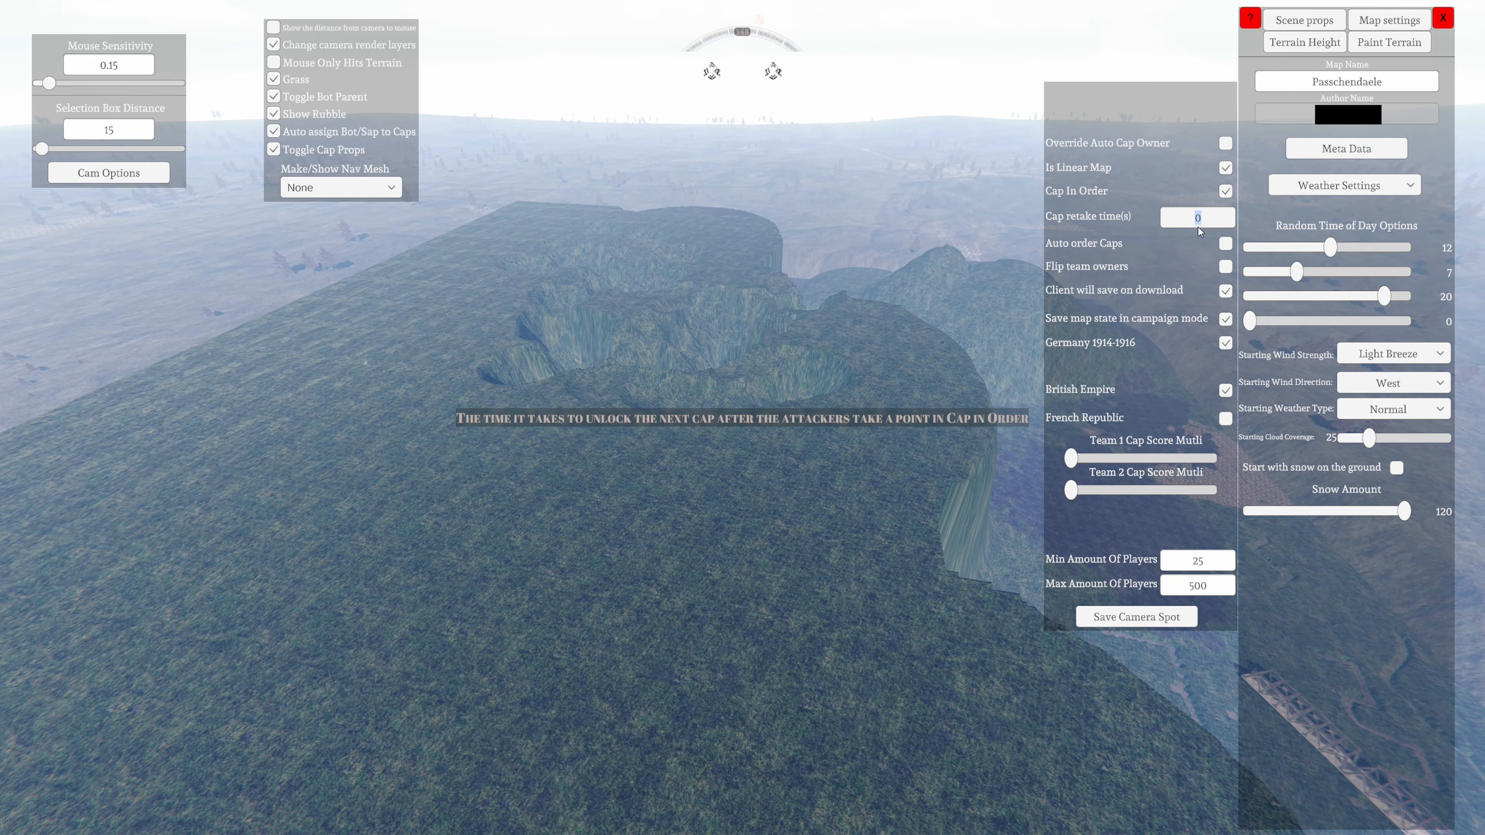
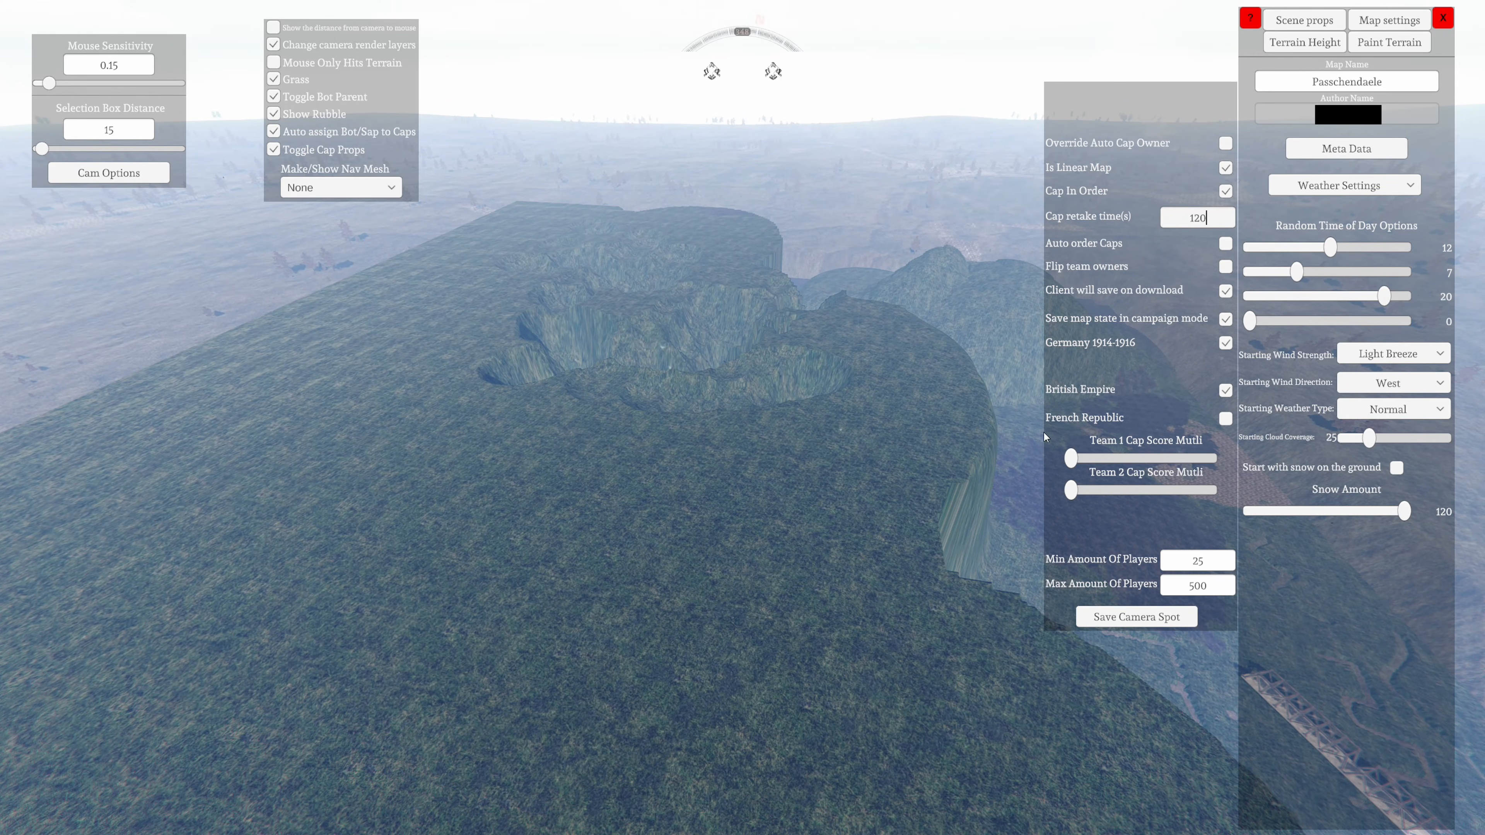
Set the four random time of day options to 22, 19, 23 and 2 for a night setting
{"action": "key", "text": "s"}
{"action": "right_click_drag", "start_coordinate": [1044, 433], "coordinate": [520, 732]}
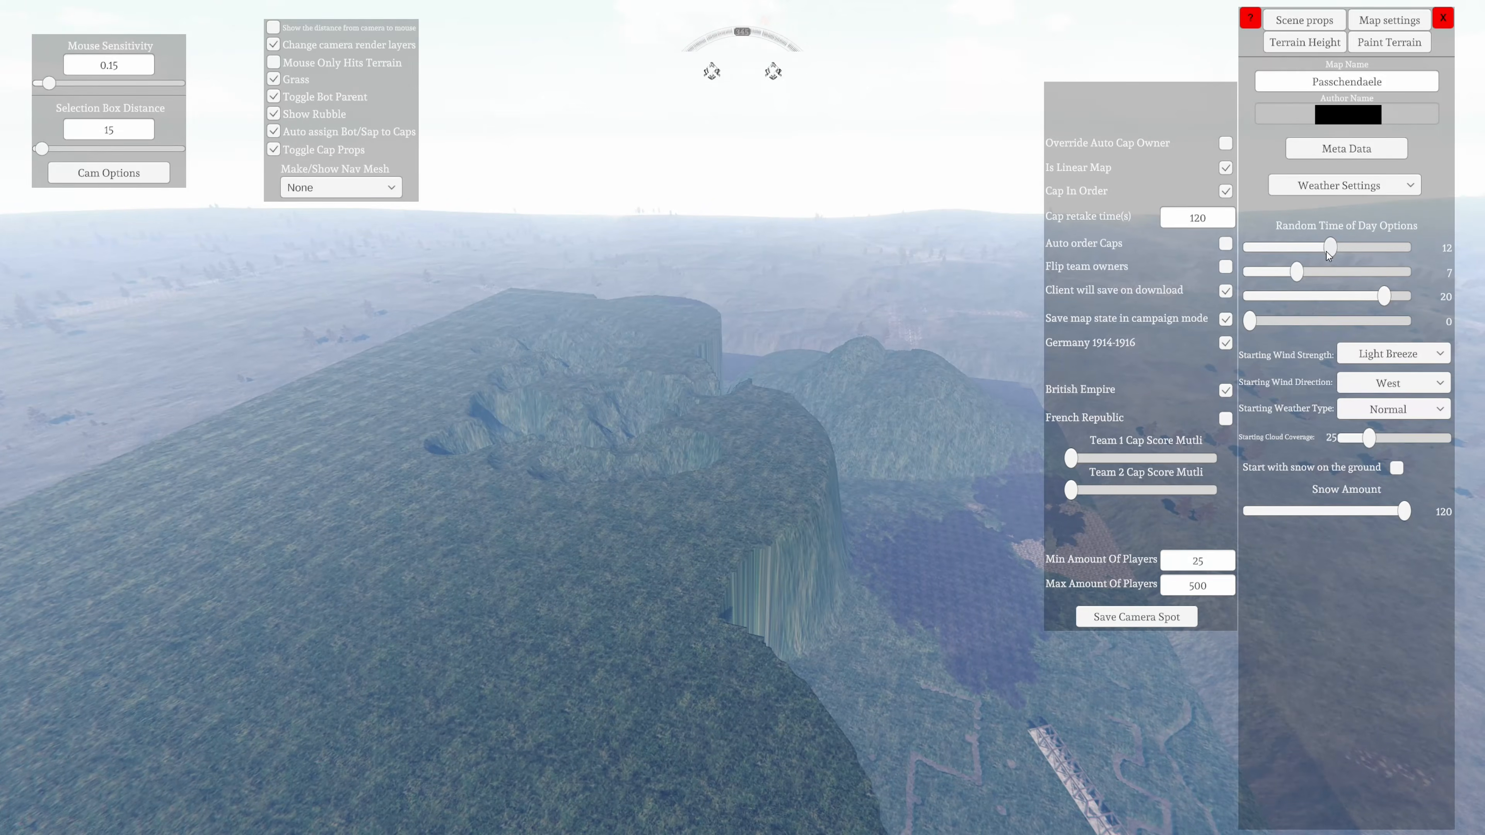
{"action": "left_click_drag", "start_coordinate": [1328, 252], "coordinate": [1396, 254]}
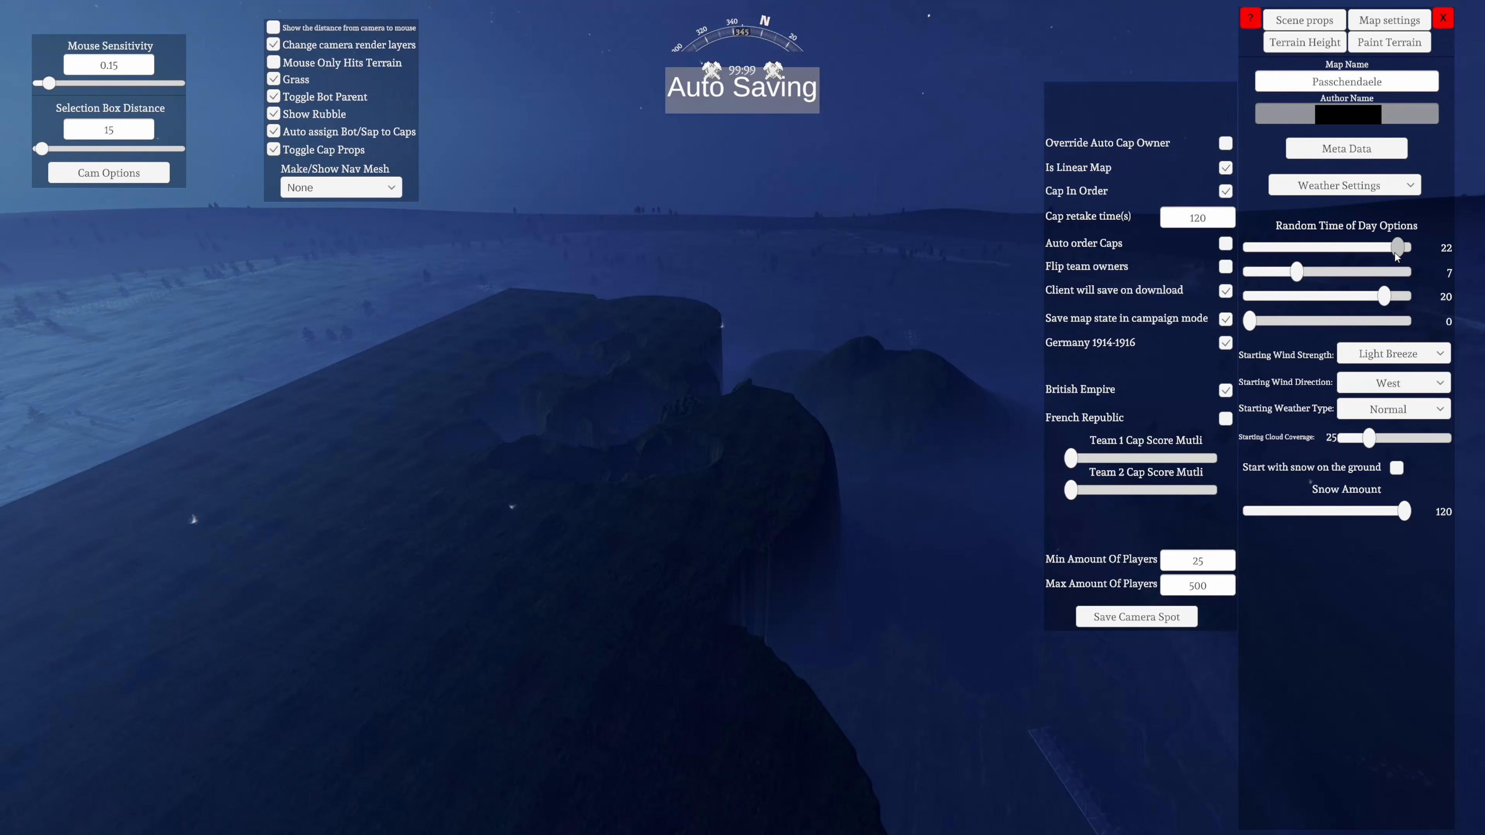
{"action": "left_click_drag", "start_coordinate": [1304, 273], "coordinate": [1407, 297]}
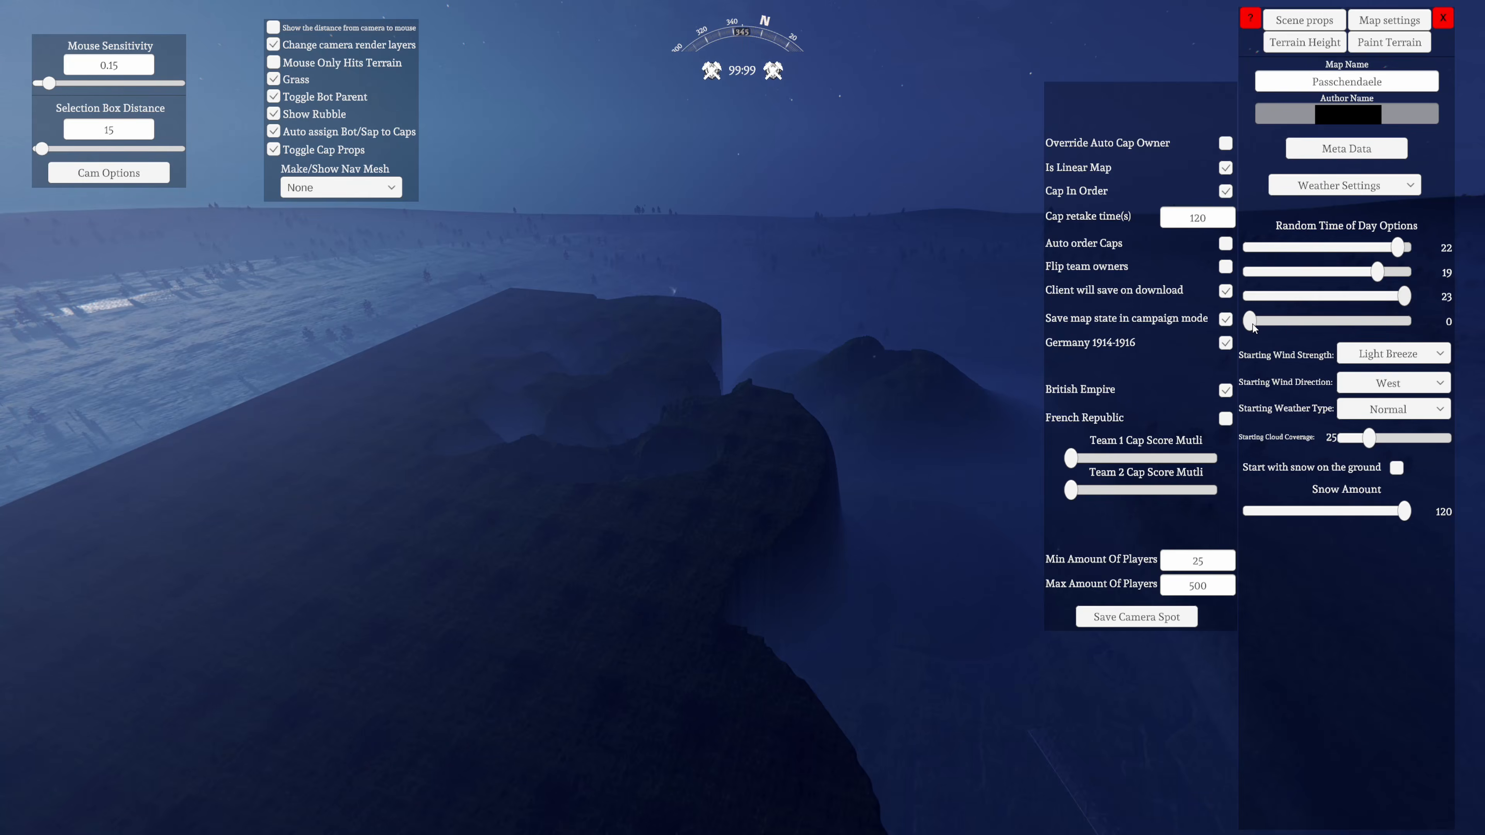
{"action": "left_click_drag", "start_coordinate": [1253, 326], "coordinate": [1263, 326]}
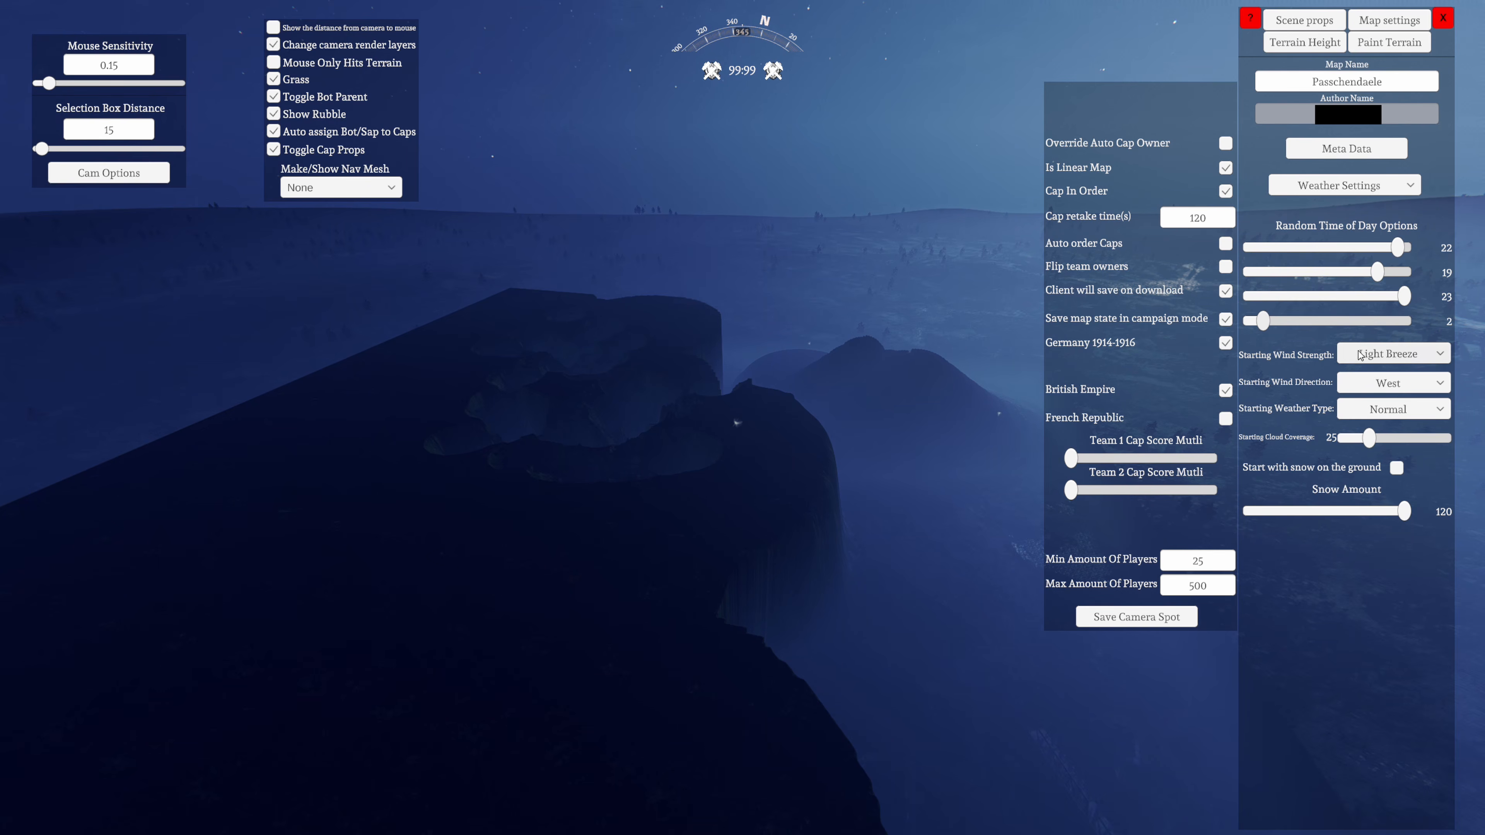
{"action": "right_click_drag", "start_coordinate": [679, 521], "coordinate": [883, 503]}
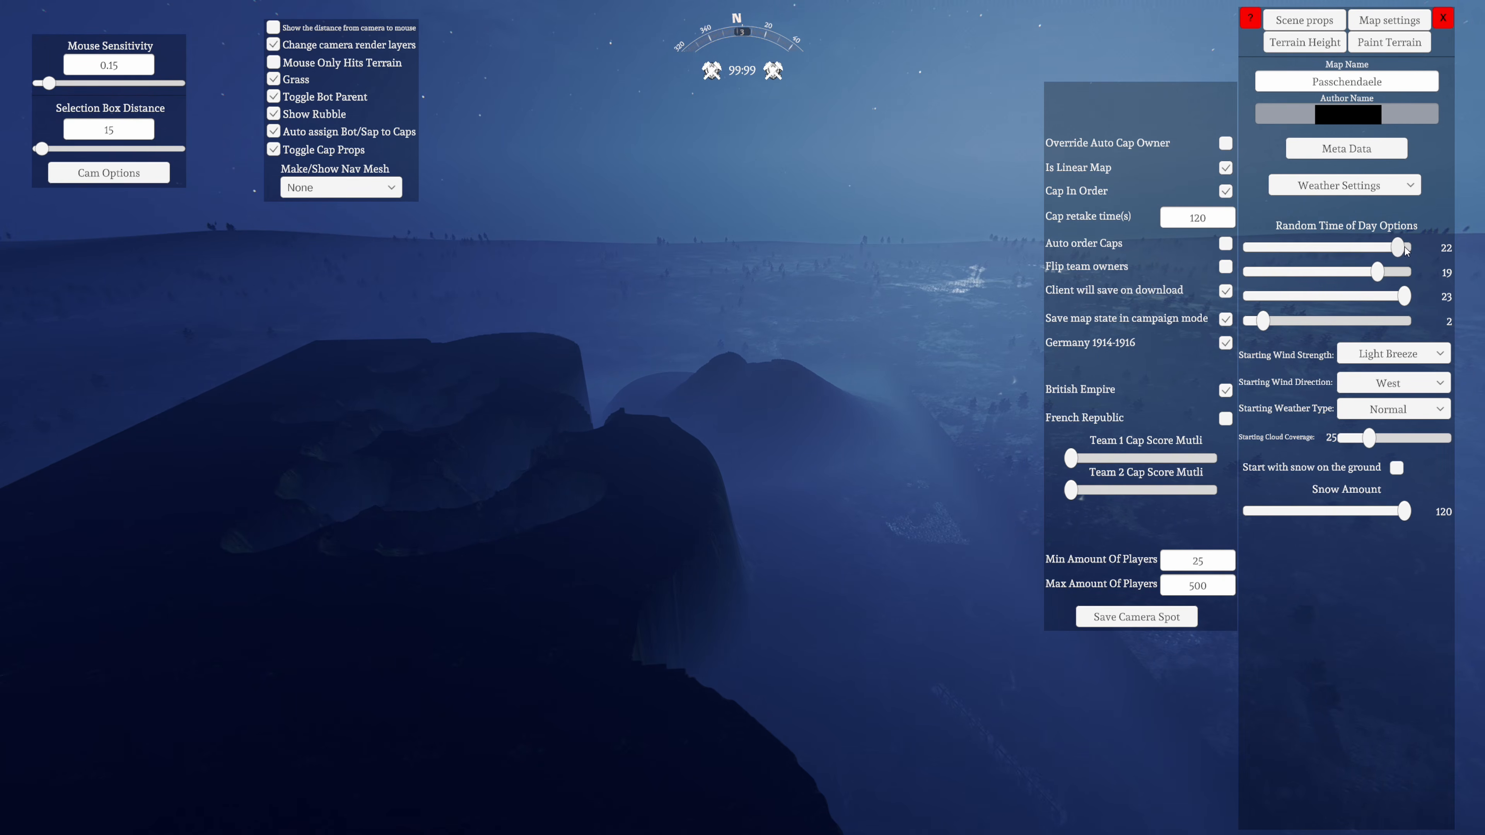
Set the four random time of day options to 12, 7, 17 and 11 for a daylight setting
{"action": "left_click_drag", "start_coordinate": [1397, 247], "coordinate": [1298, 276]}
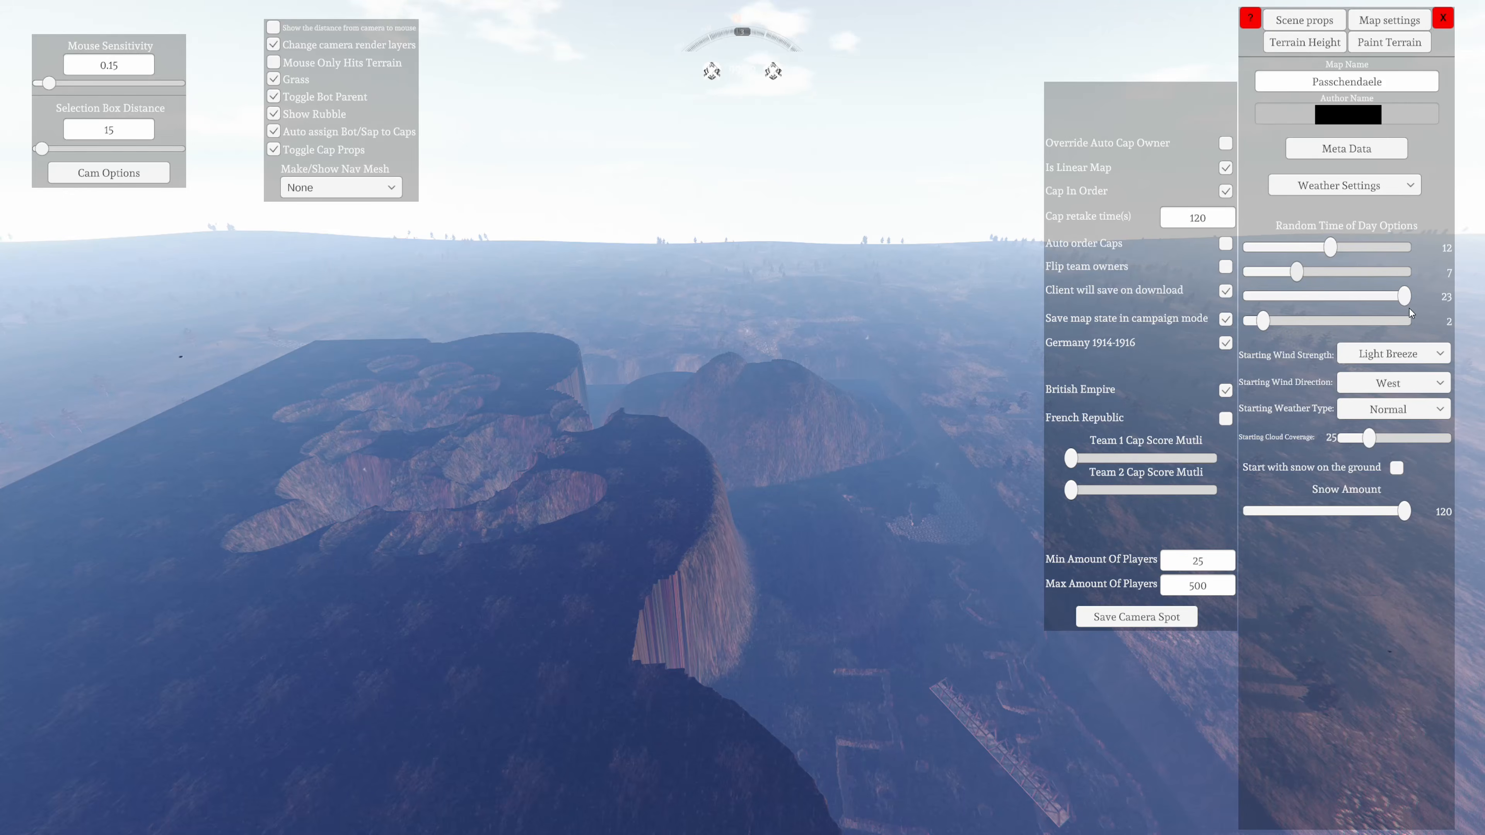
{"action": "left_click_drag", "start_coordinate": [1406, 297], "coordinate": [1367, 296]}
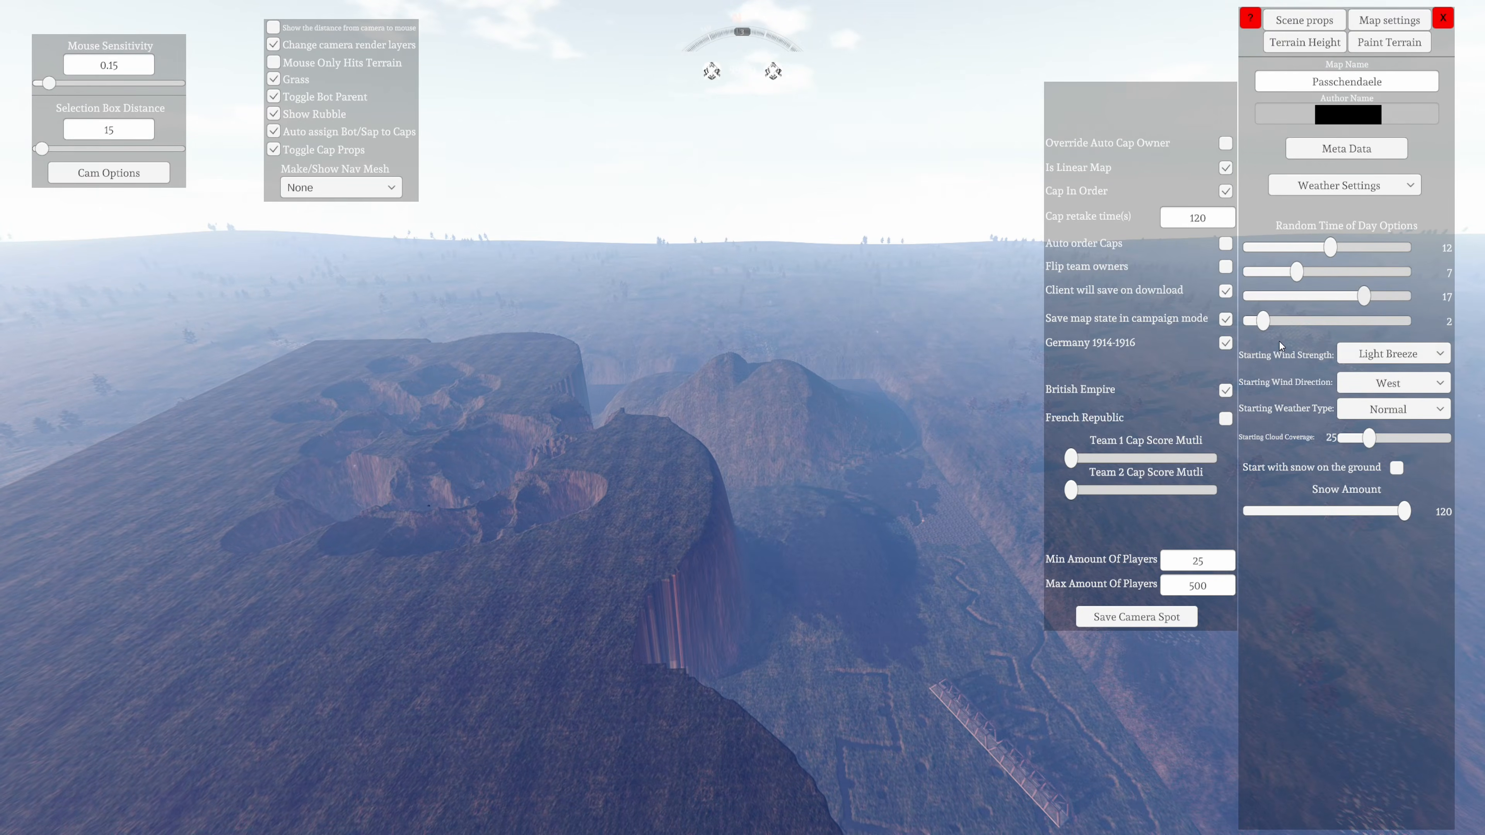
{"action": "left_click_drag", "start_coordinate": [1267, 324], "coordinate": [1325, 322]}
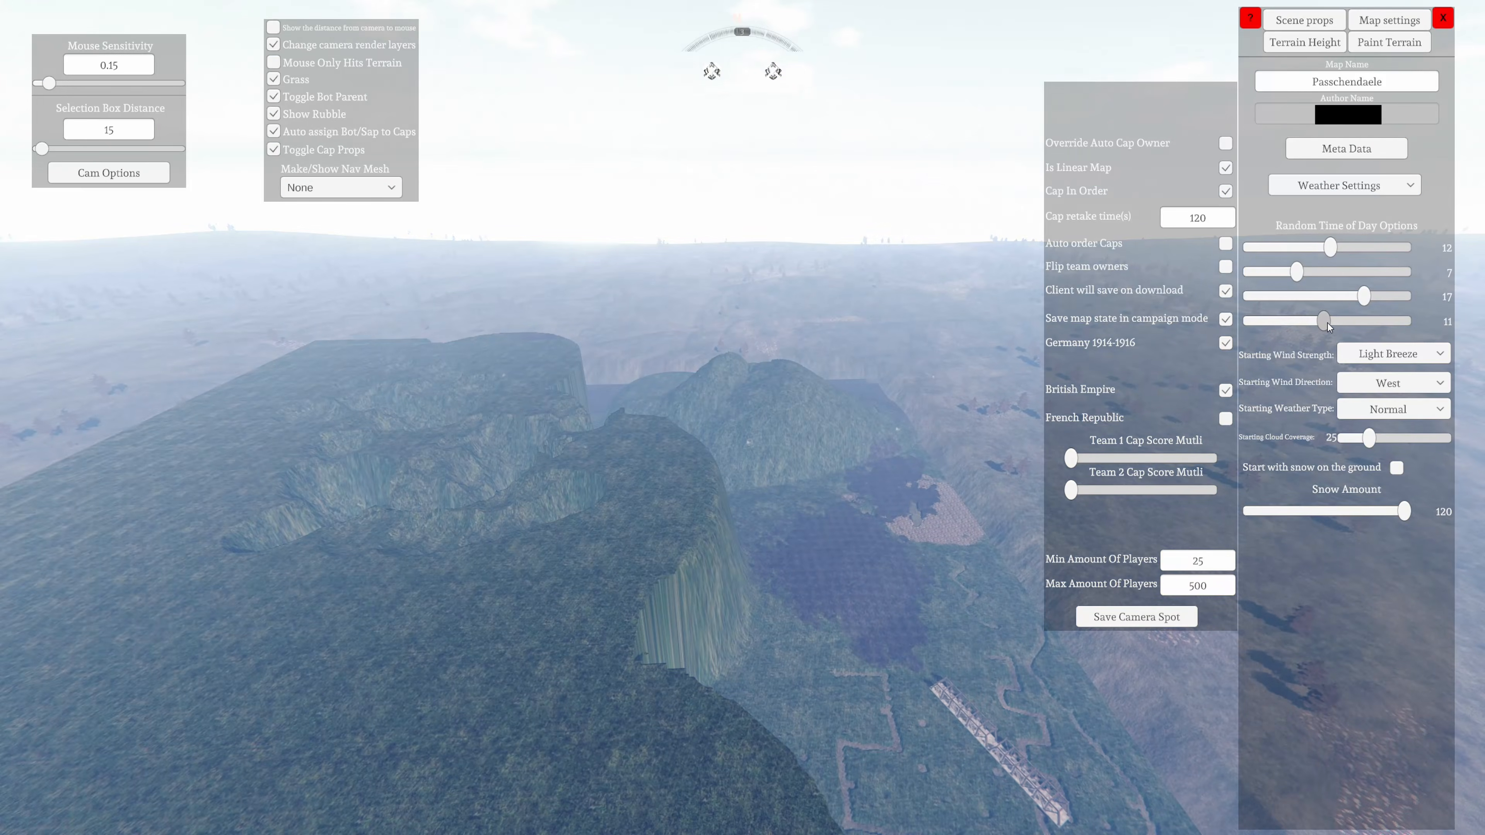
{"action": "right_click_drag", "start_coordinate": [202, 702], "coordinate": [175, 722]}
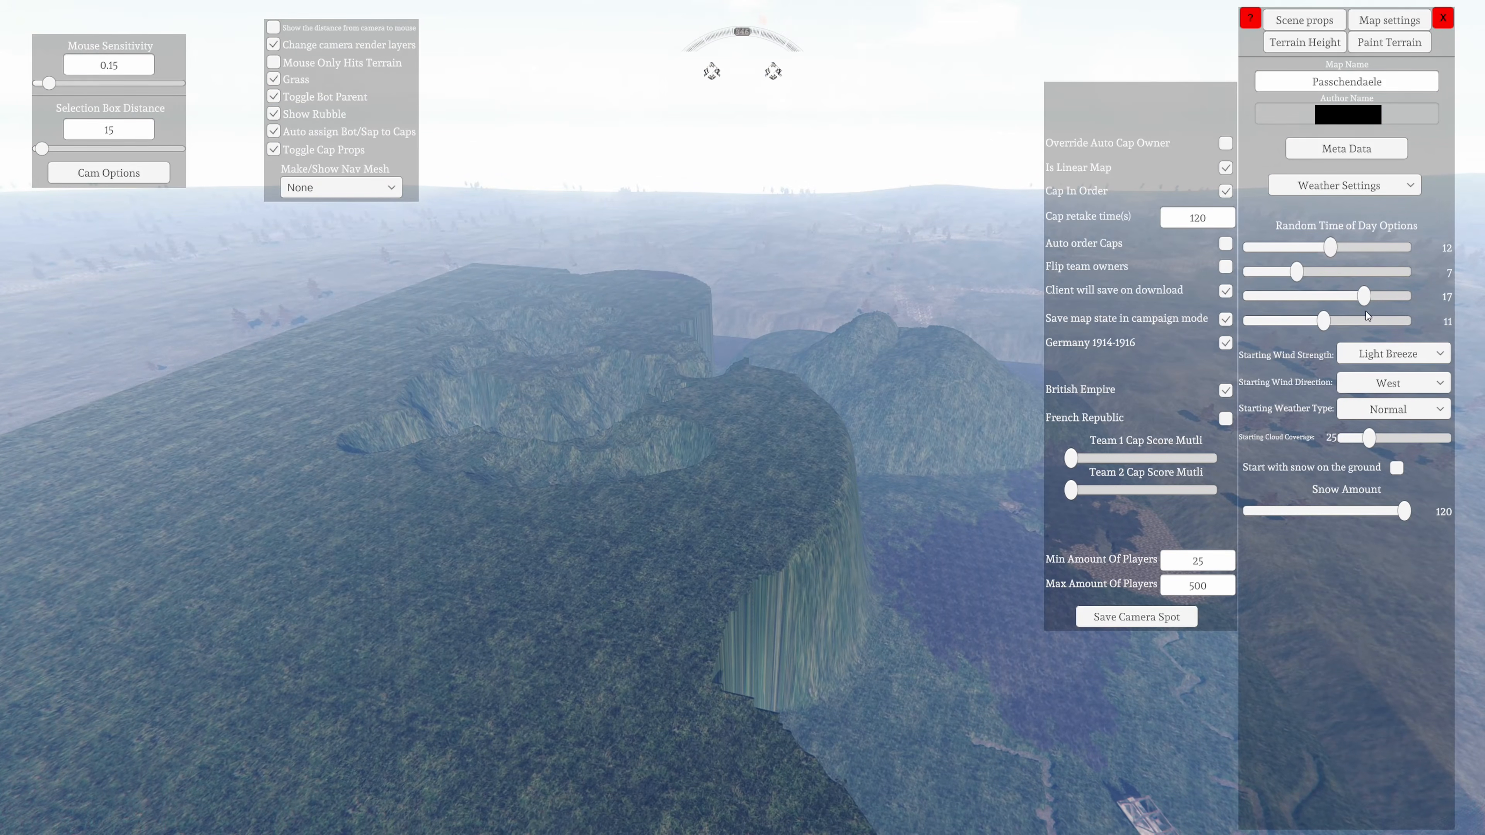
{"action": "right_click_drag", "start_coordinate": [591, 667], "coordinate": [600, 631]}
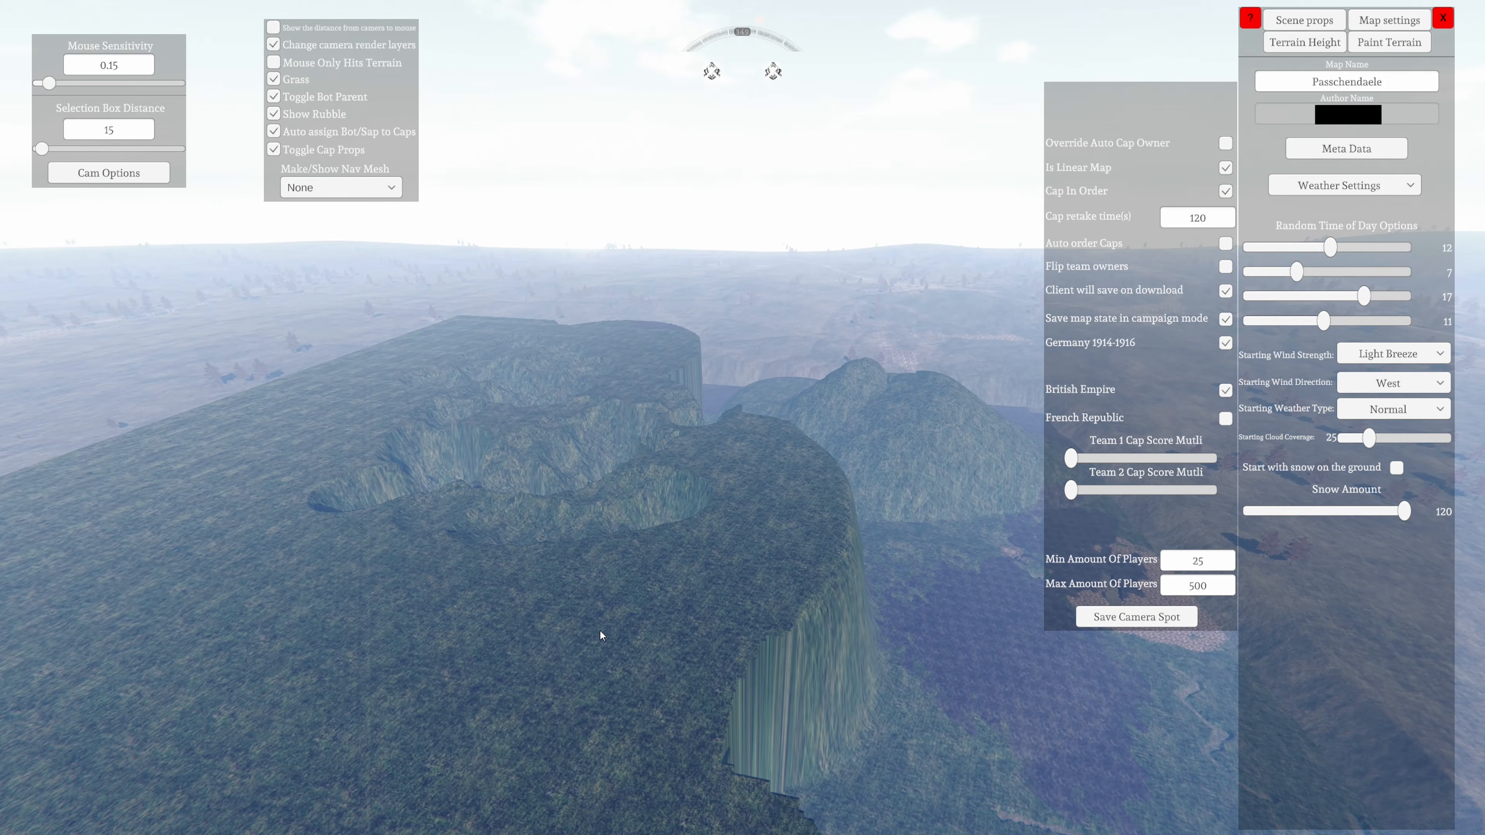
Look through the available starting wind strengths and starting wind directions without choosing another one
{"action": "left_click", "coordinate": [1391, 357]}
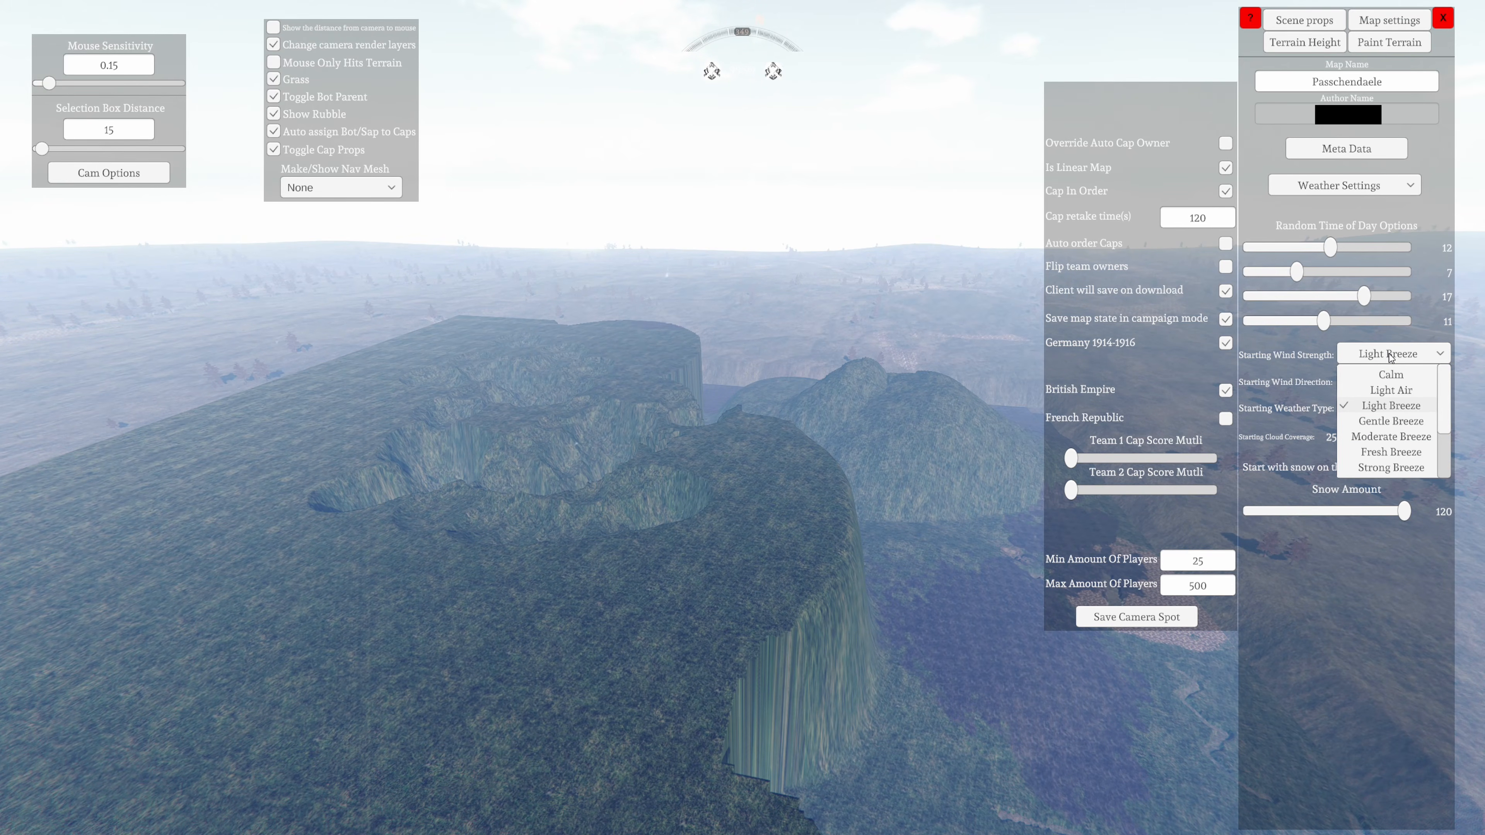
{"action": "left_click_drag", "start_coordinate": [1440, 411], "coordinate": [1442, 457]}
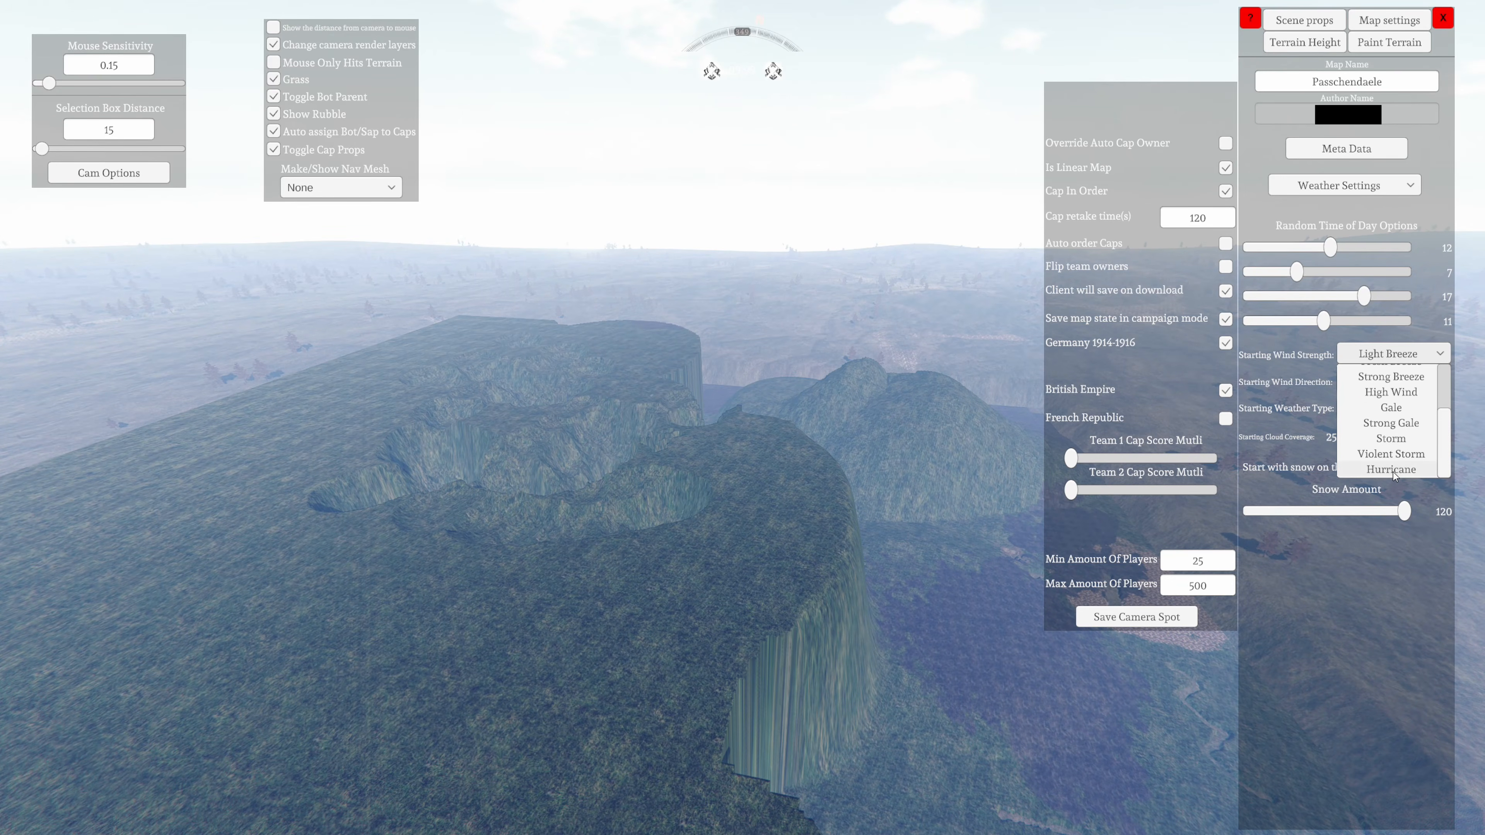
{"action": "left_click", "coordinate": [1316, 458]}
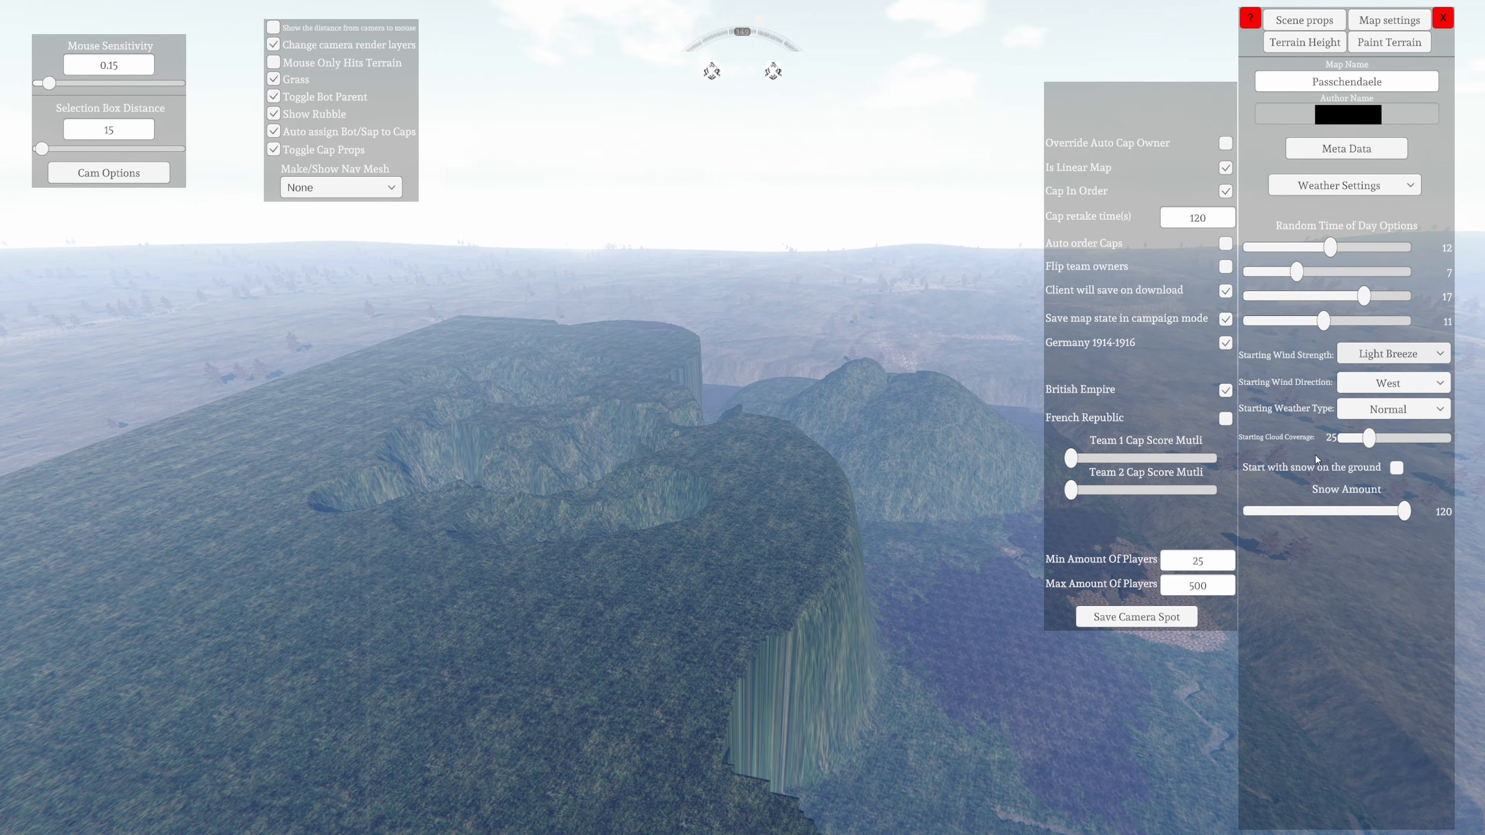
{"action": "left_click", "coordinate": [1375, 388]}
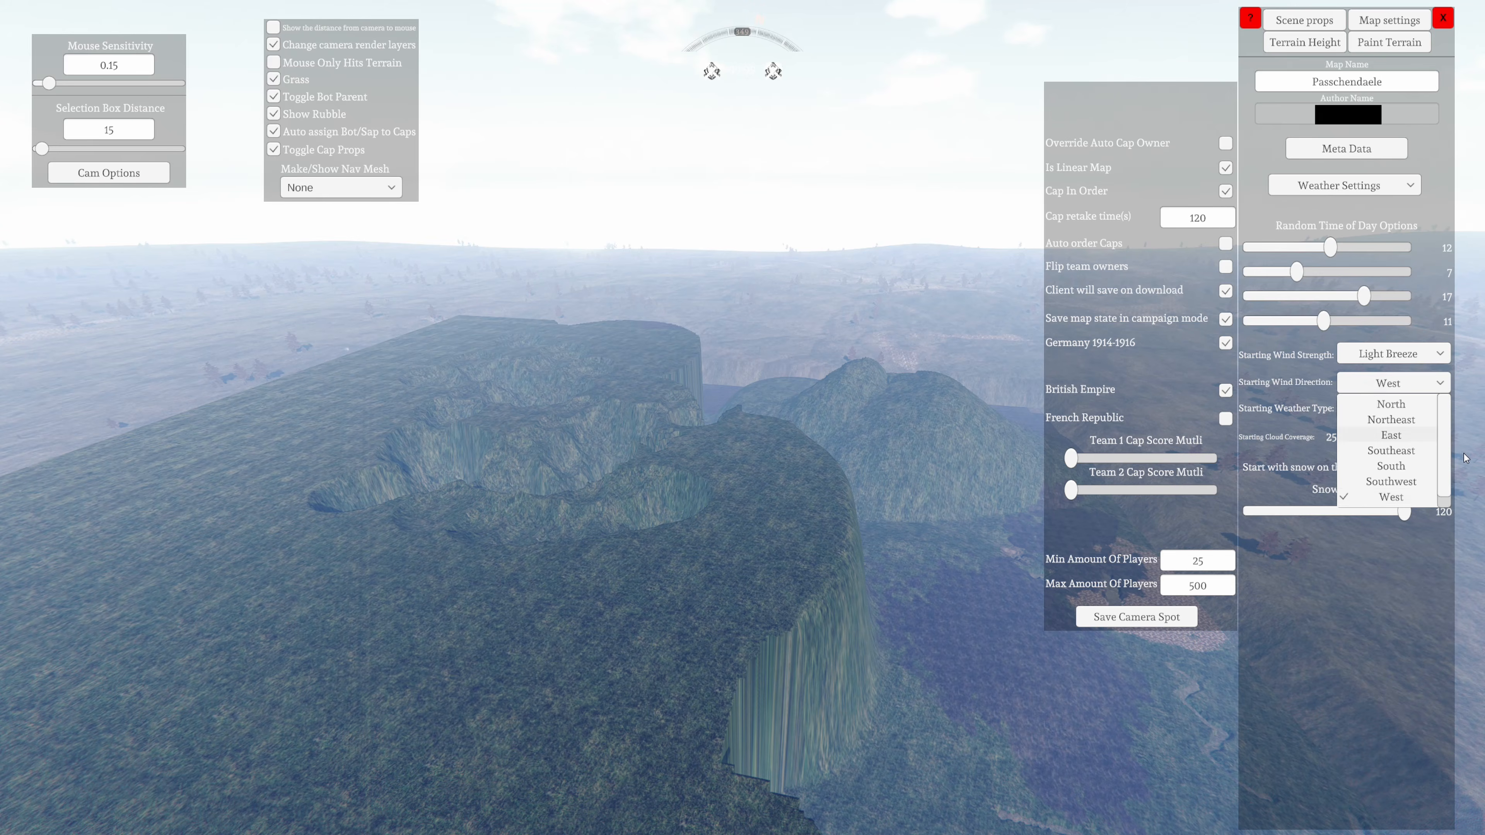
{"action": "scroll", "coordinate": [1441, 467], "scroll_direction": "down", "scroll_amount": 1}
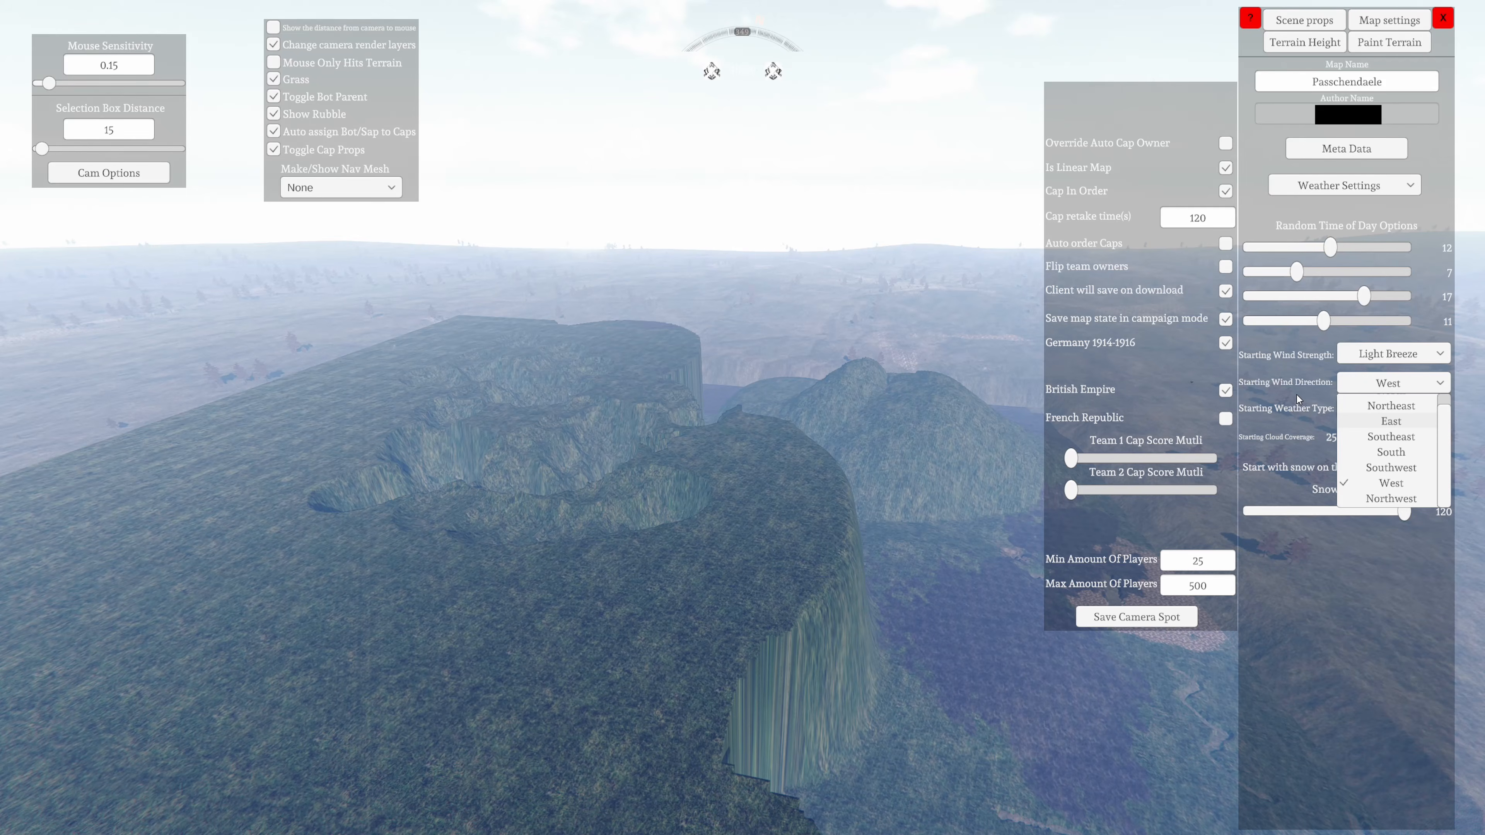
{"action": "left_click", "coordinate": [1299, 409]}
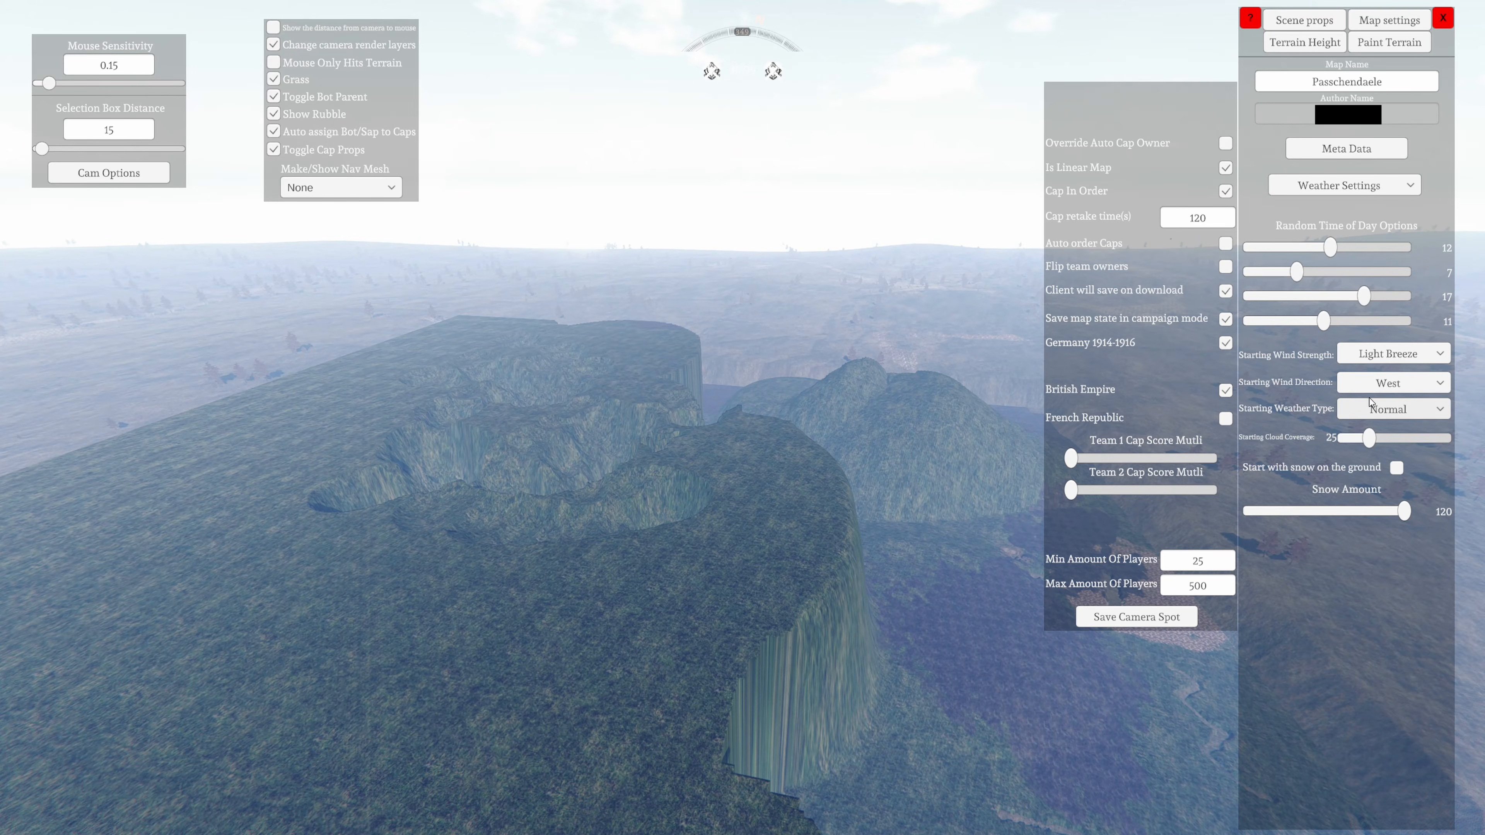
Look through the available starting weather types, leaving the selection as it is
{"action": "left_click", "coordinate": [1377, 406]}
{"action": "left_click", "coordinate": [1382, 413]}
{"action": "left_click", "coordinate": [1383, 414]}
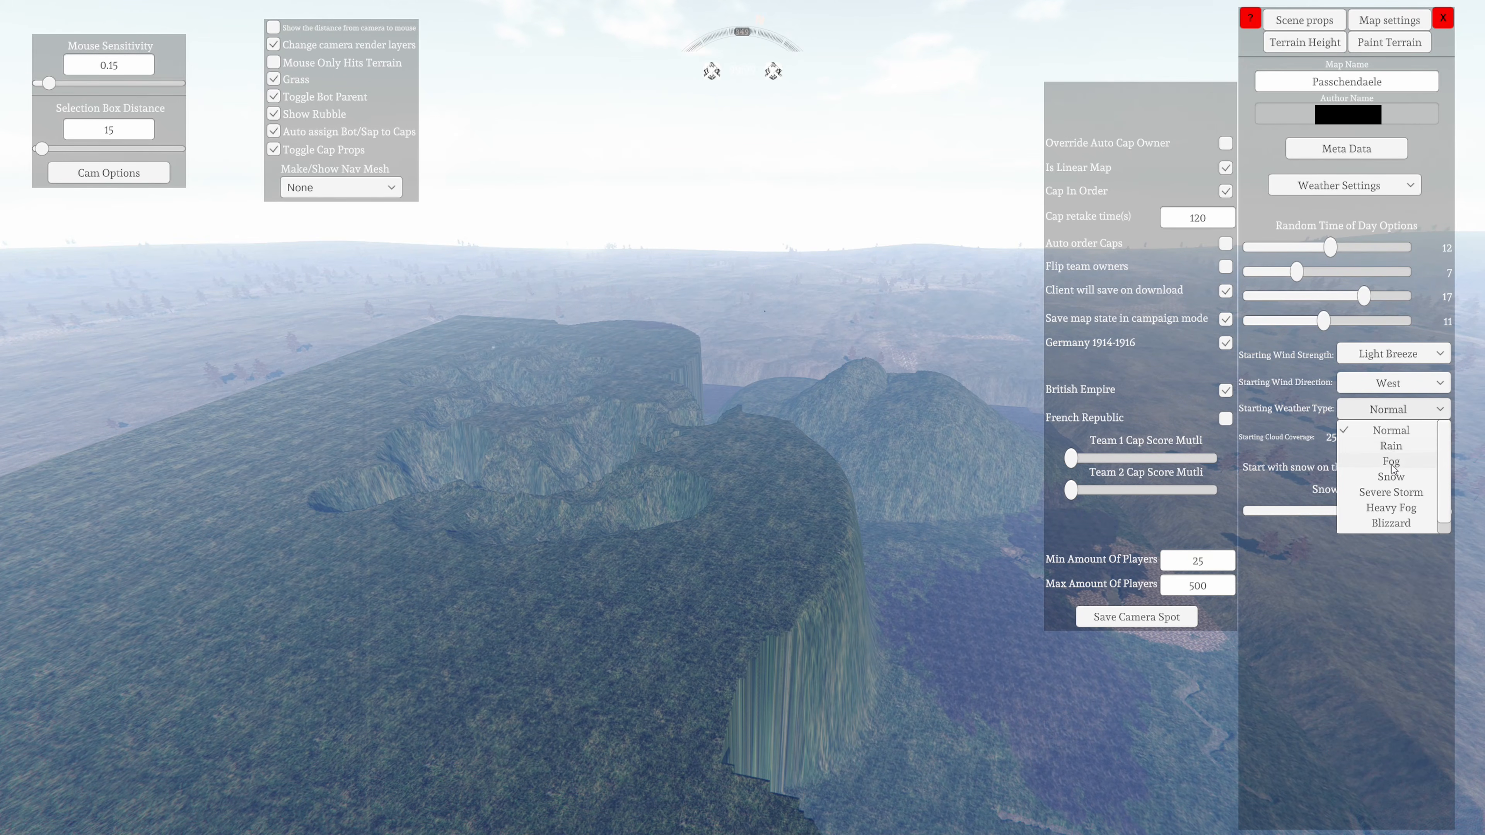
{"action": "scroll", "coordinate": [1391, 468], "scroll_direction": "down", "scroll_amount": 2}
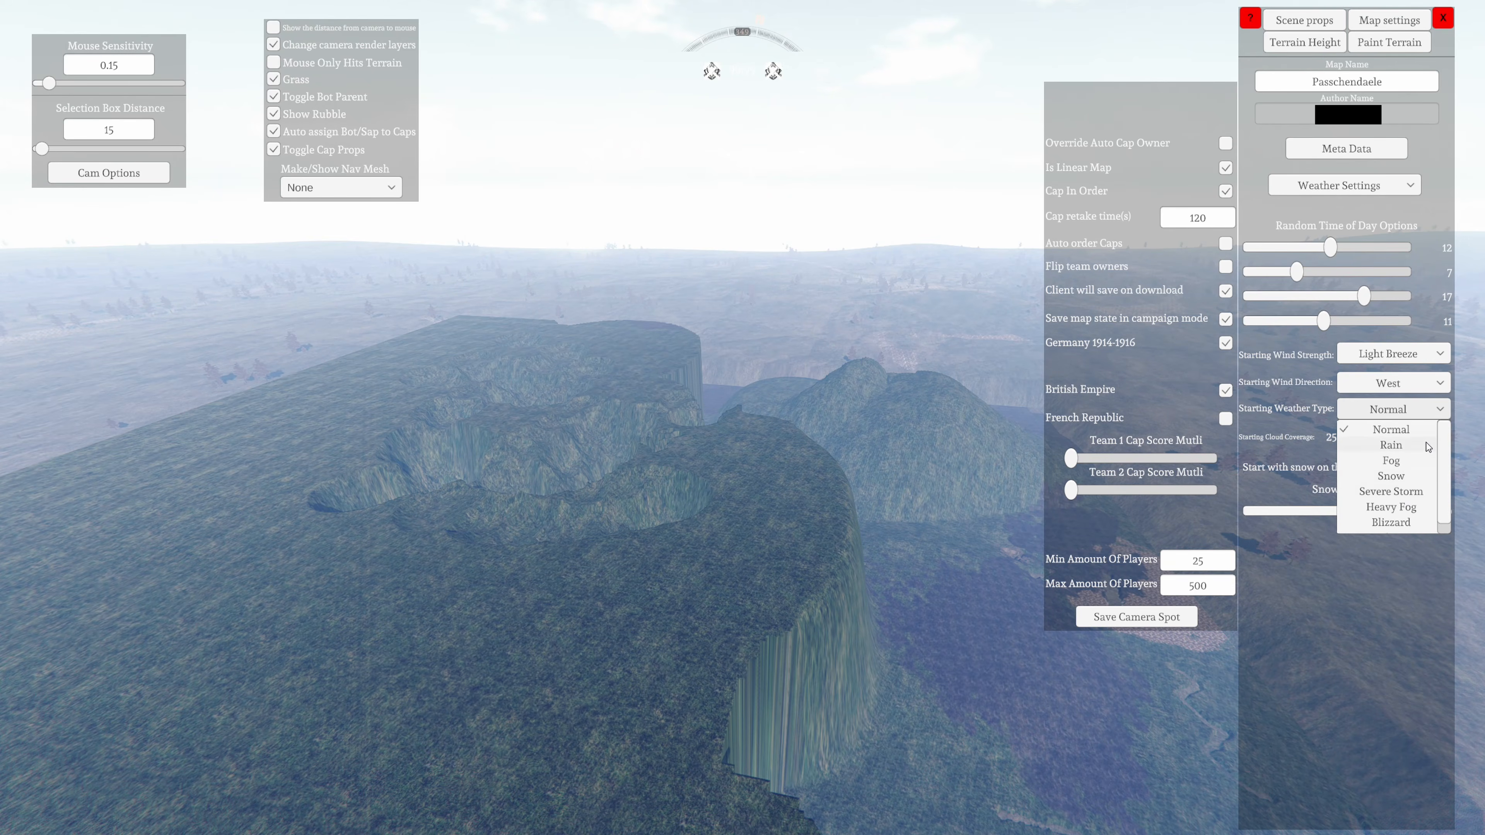
{"action": "left_click", "coordinate": [1295, 403]}
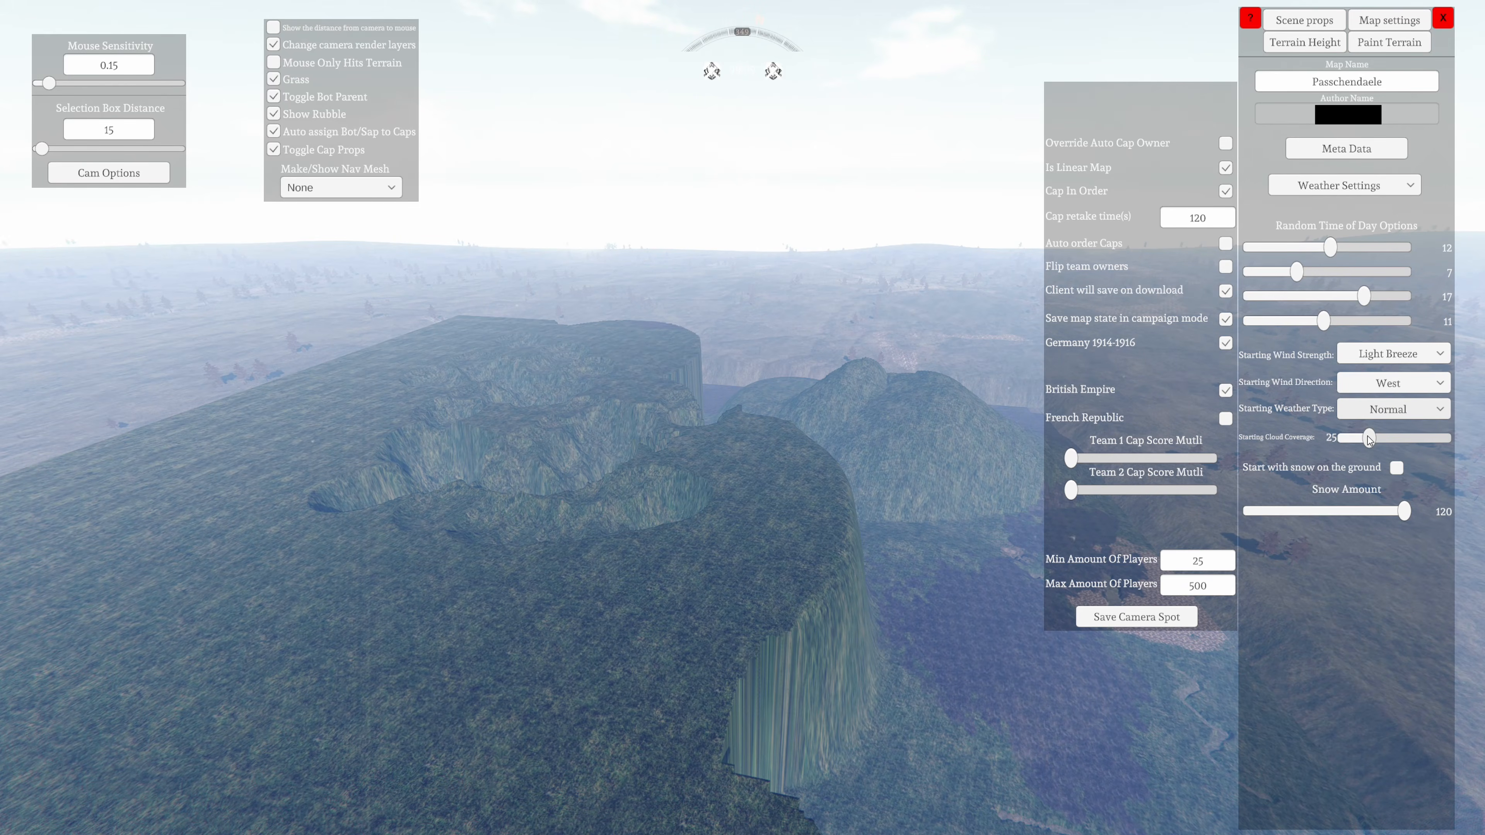
Set the starting cloud coverage to 0 and enable Start with snow on the ground
{"action": "mouse_move", "coordinate": [1368, 440]}
{"action": "left_mouse_down"}
{"action": "mouse_move", "coordinate": [1422, 439]}
{"action": "mouse_move", "coordinate": [1344, 438]}
{"action": "left_mouse_up"}
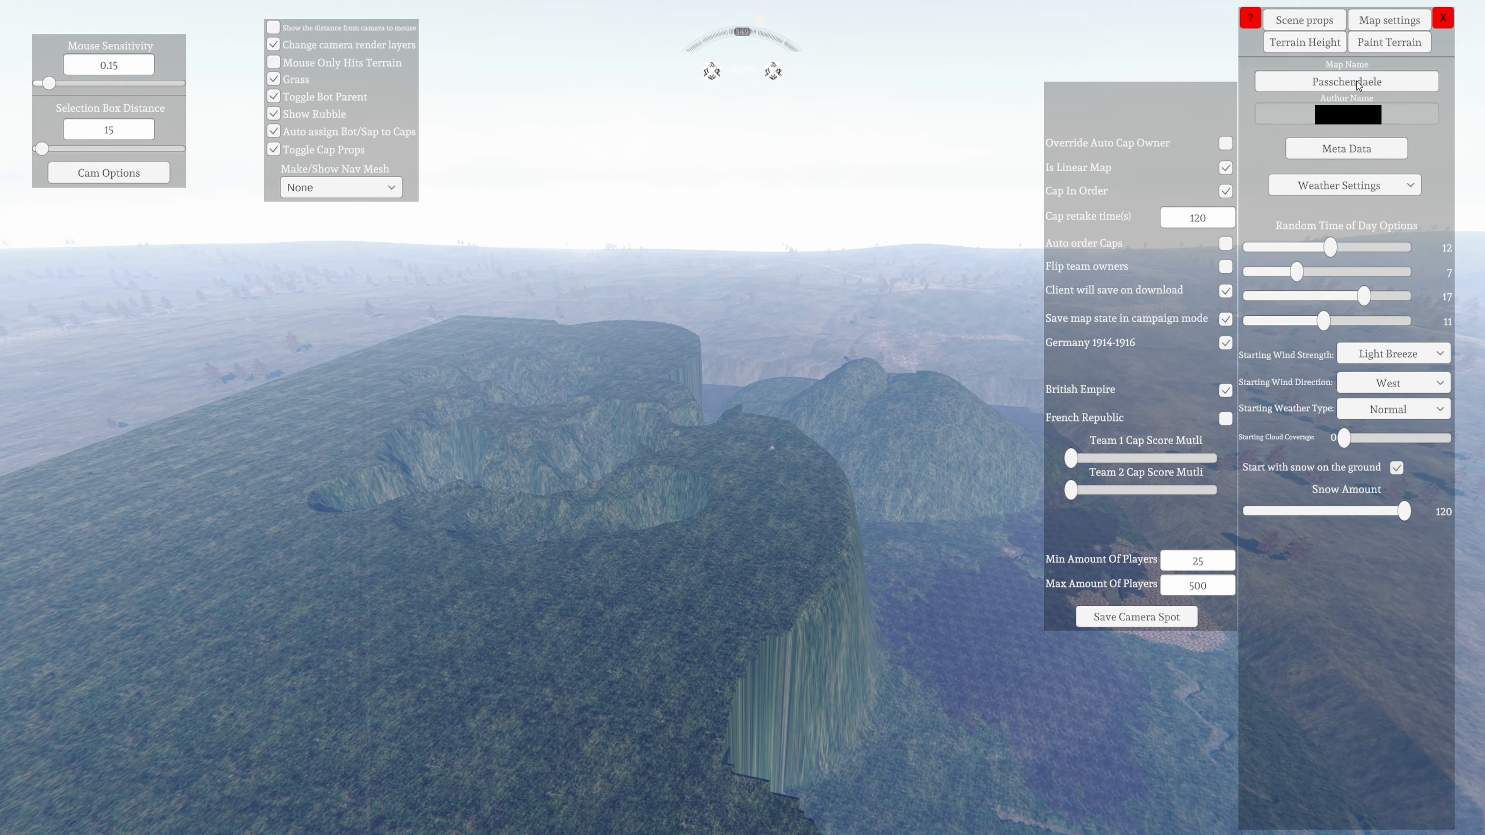
In the season settings, set the map's default season to Winter
{"action": "left_click", "coordinate": [1337, 188]}
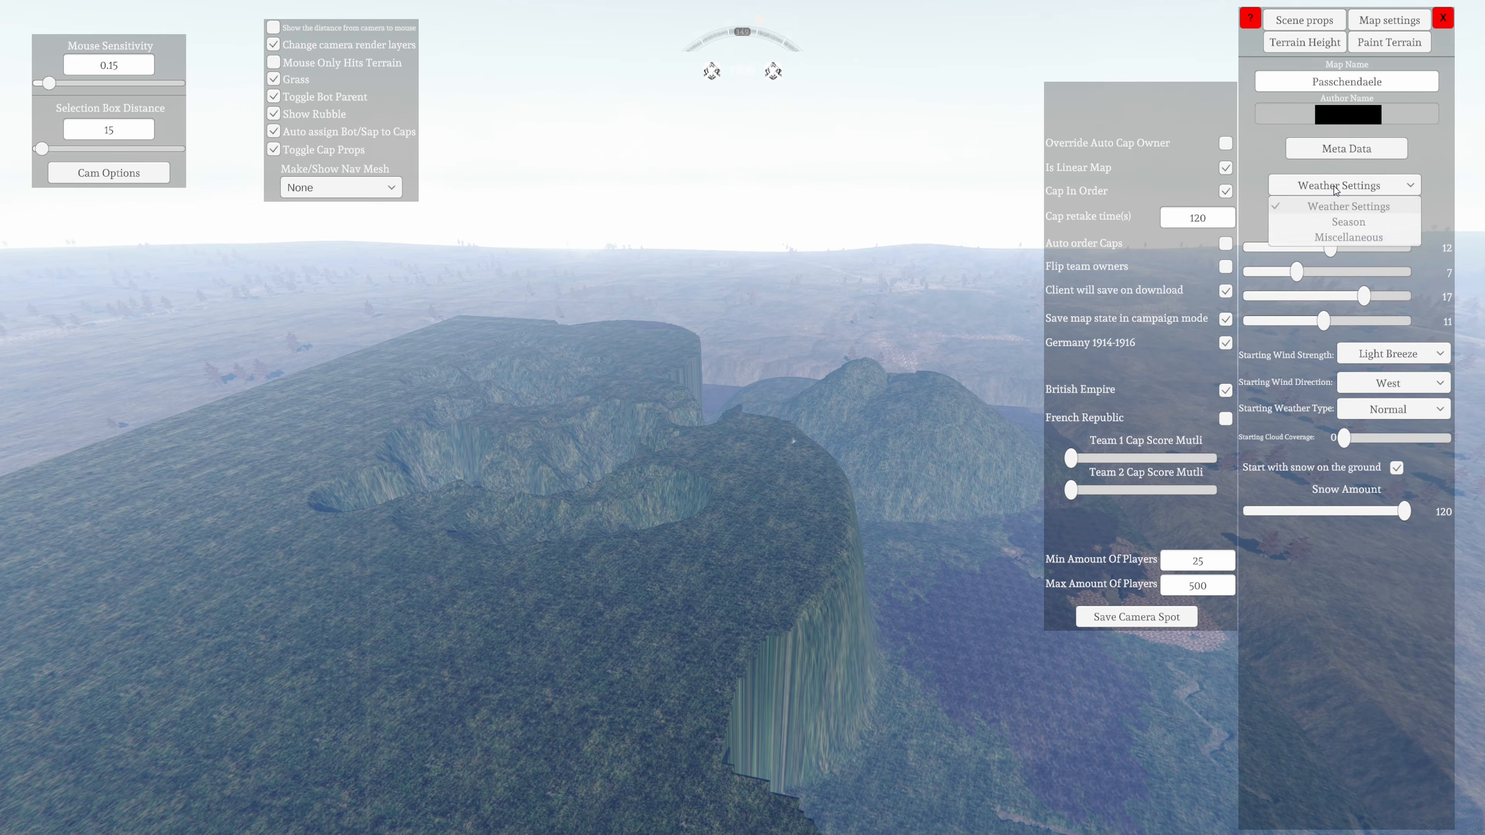
{"action": "left_click", "coordinate": [1337, 222]}
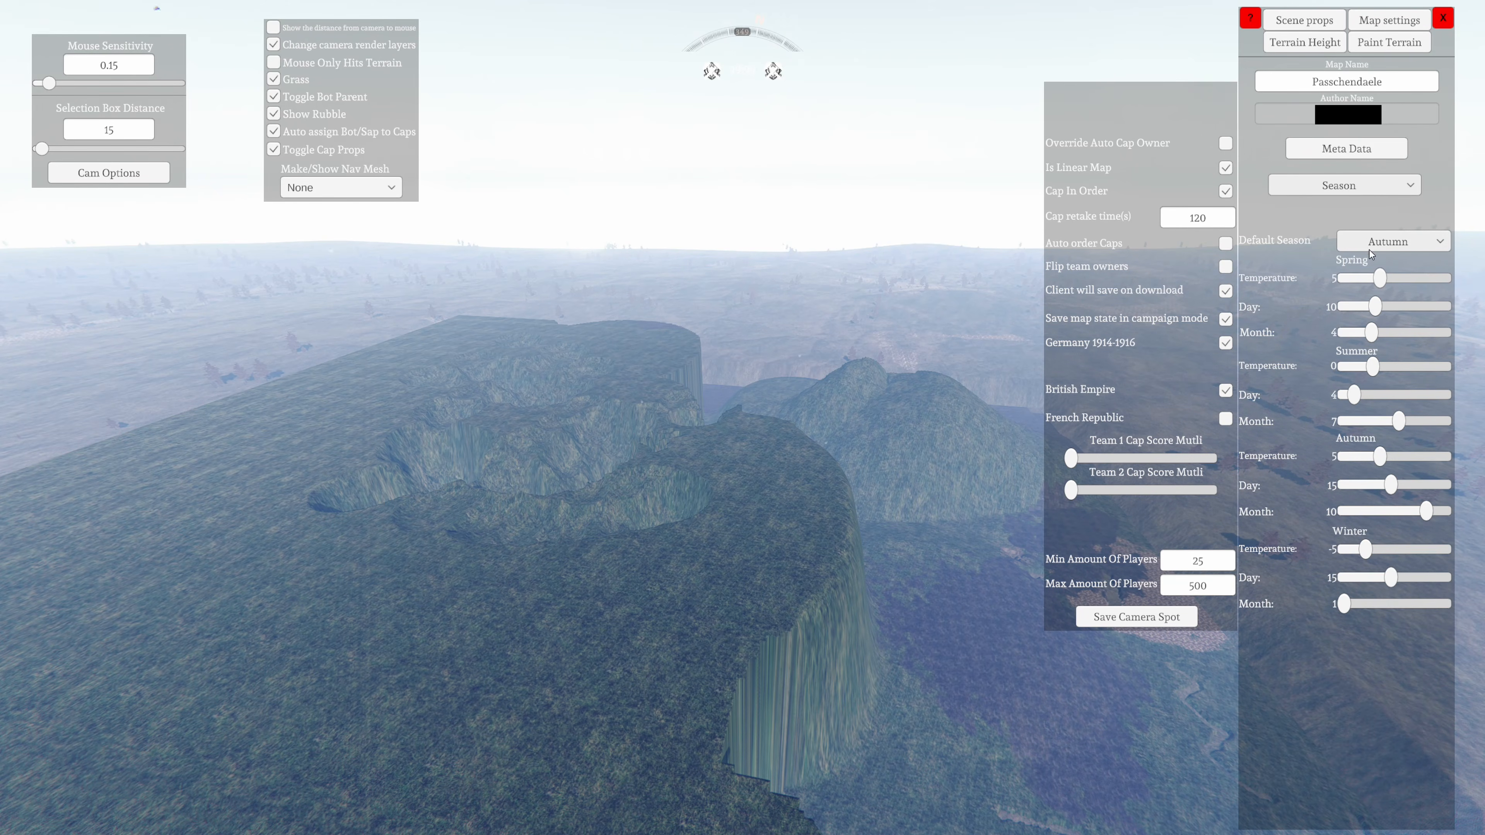
{"action": "left_click", "coordinate": [1403, 243]}
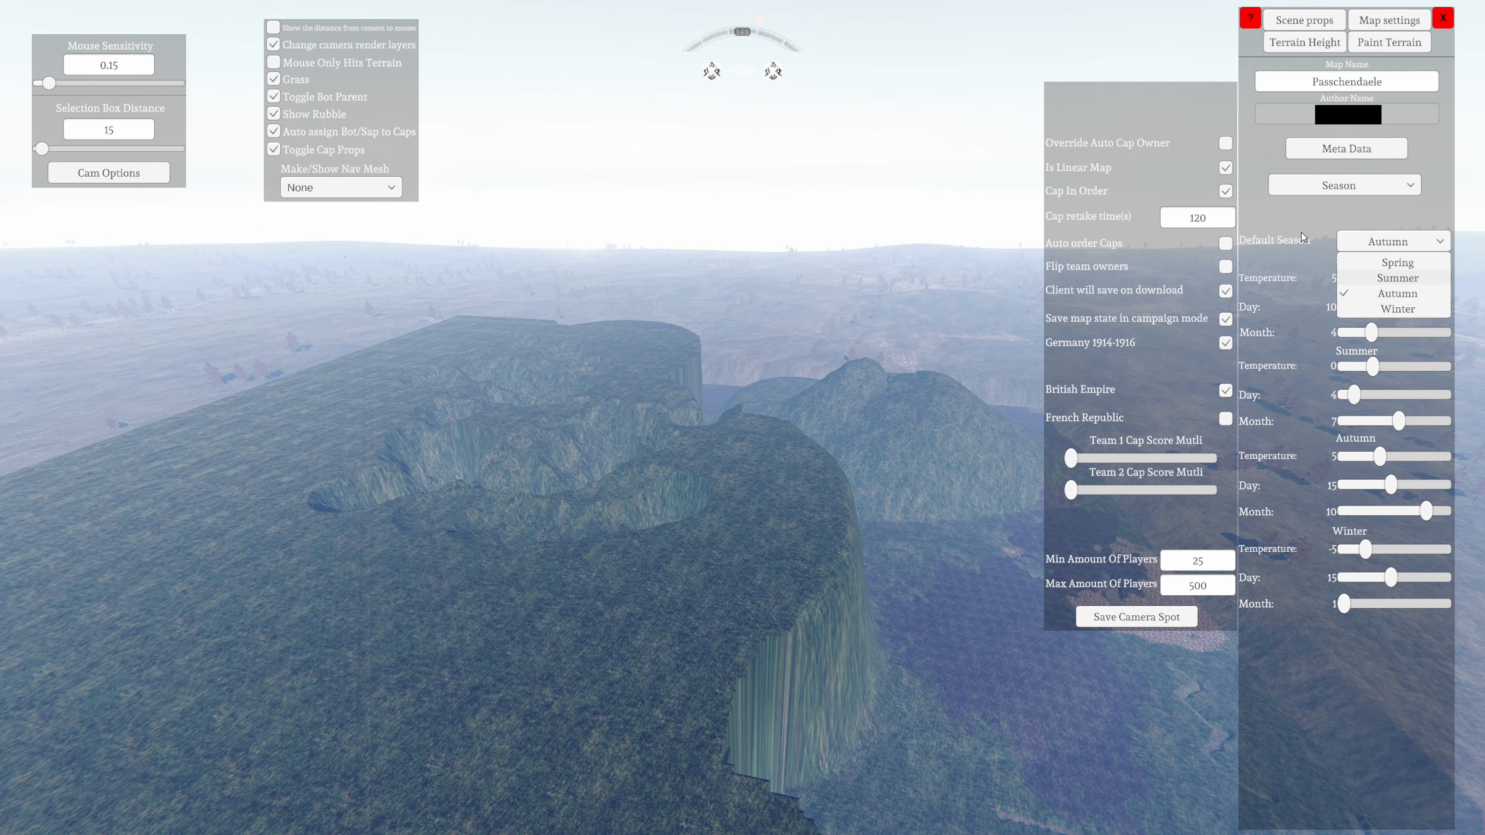
{"action": "left_click", "coordinate": [1383, 309]}
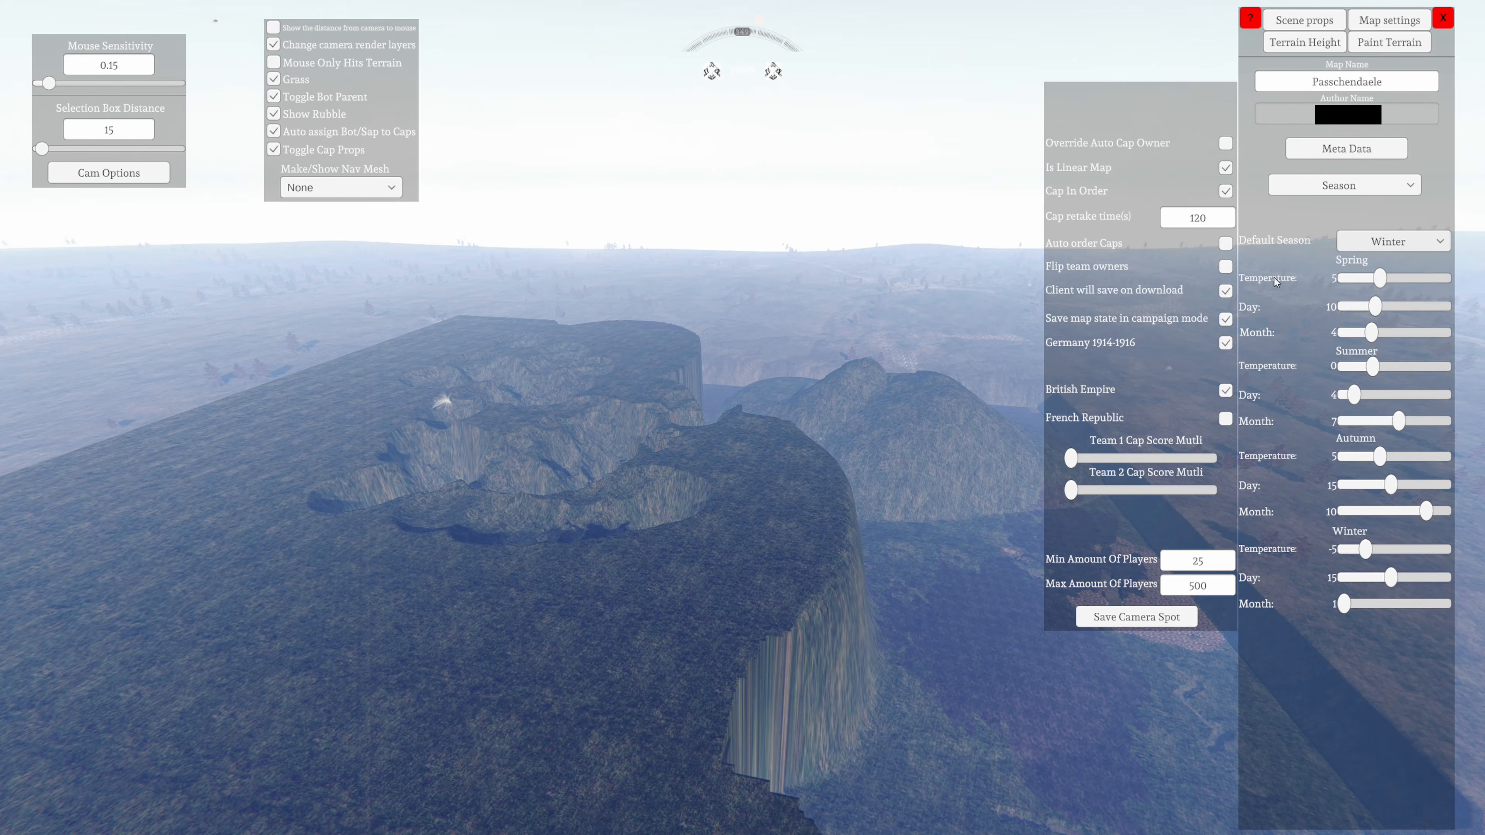
{"action": "right_click_drag", "start_coordinate": [824, 570], "coordinate": [710, 700]}
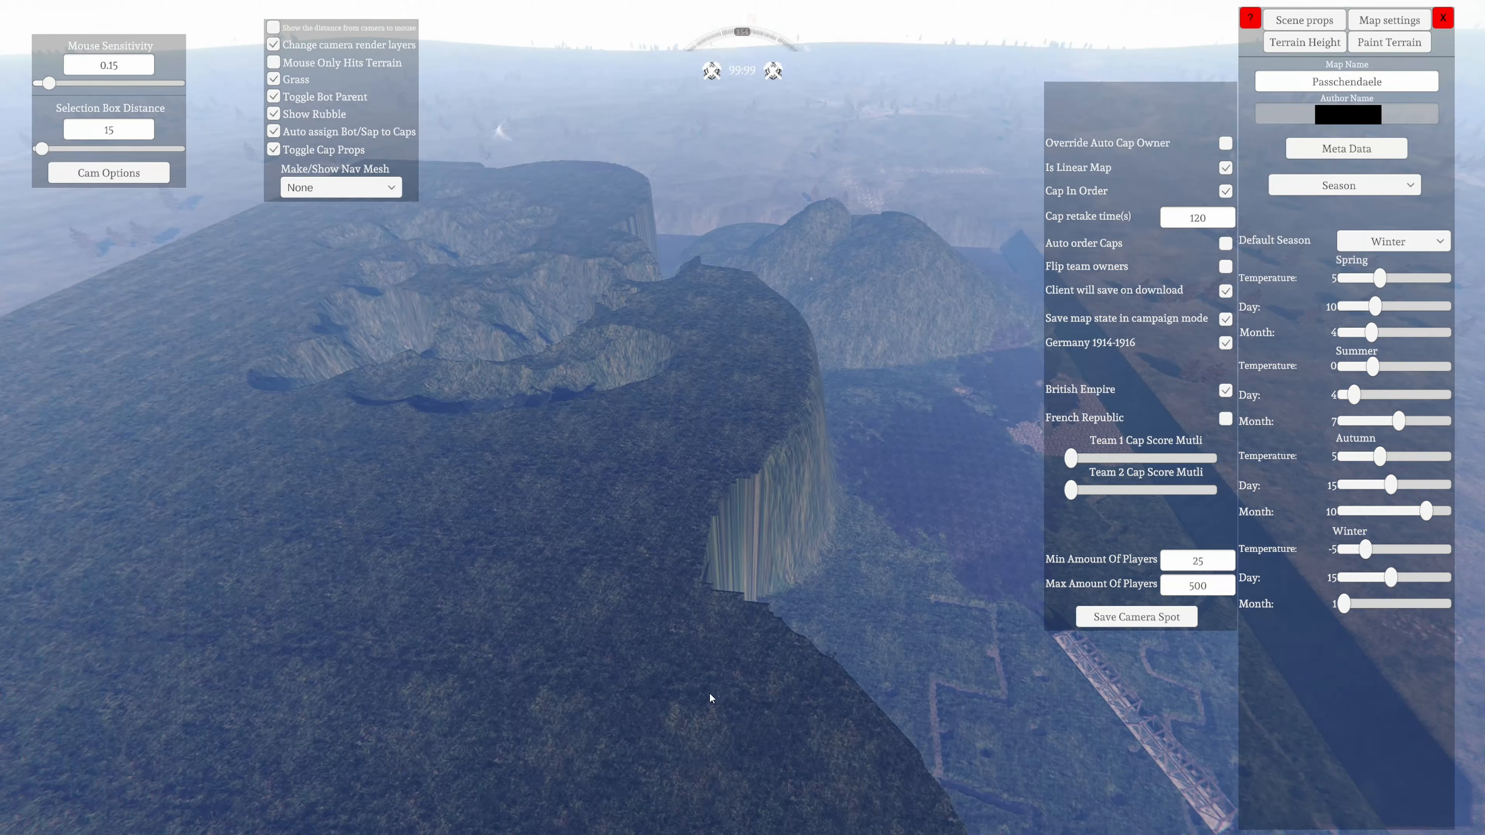
{"action": "right_click_drag", "start_coordinate": [789, 507], "coordinate": [698, 586]}
{"action": "right_click_drag", "start_coordinate": [716, 338], "coordinate": [1028, 429]}
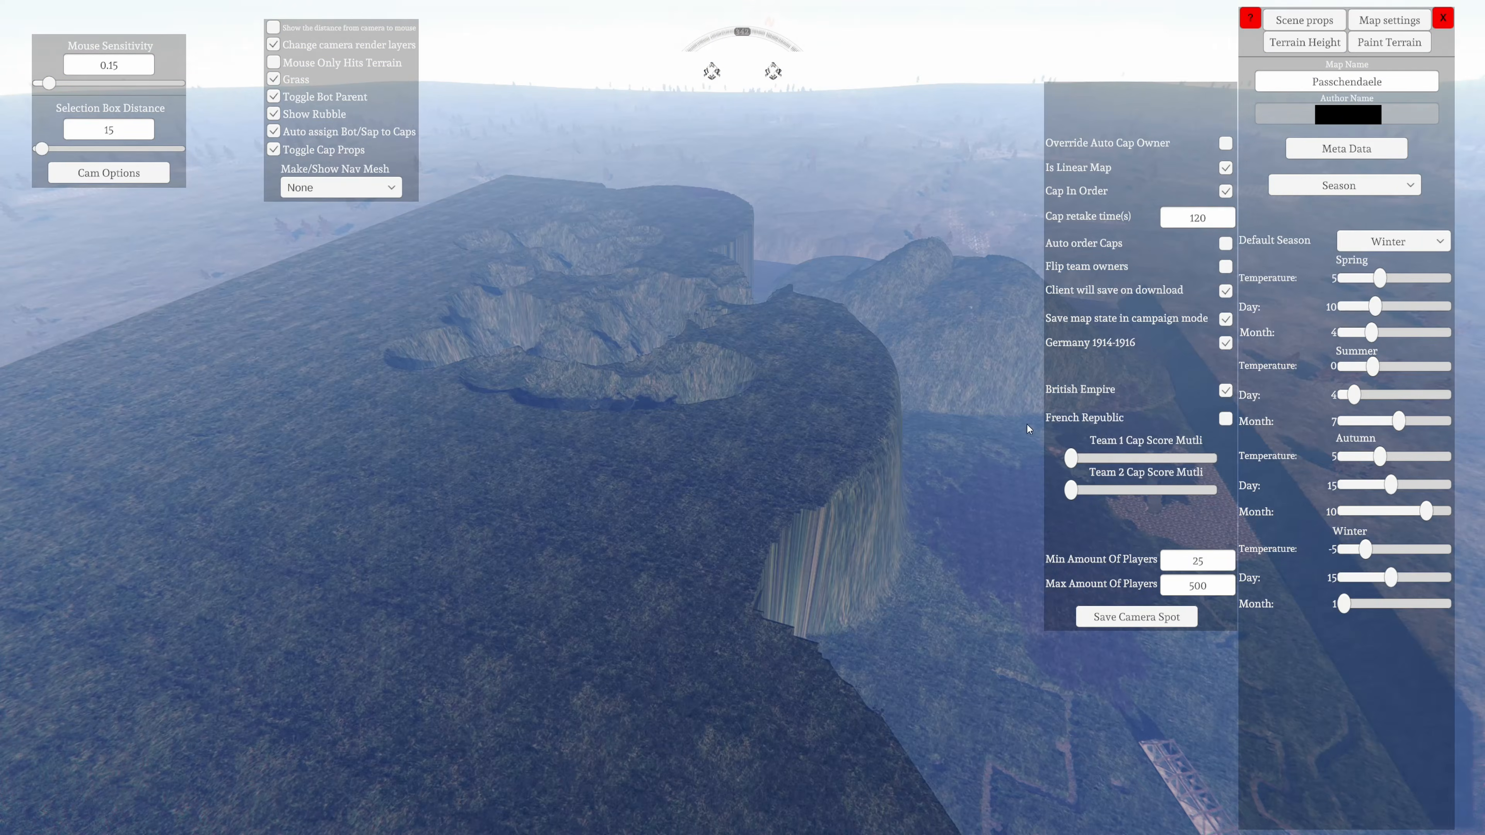
{"action": "right_click_drag", "start_coordinate": [655, 591], "coordinate": [673, 809]}
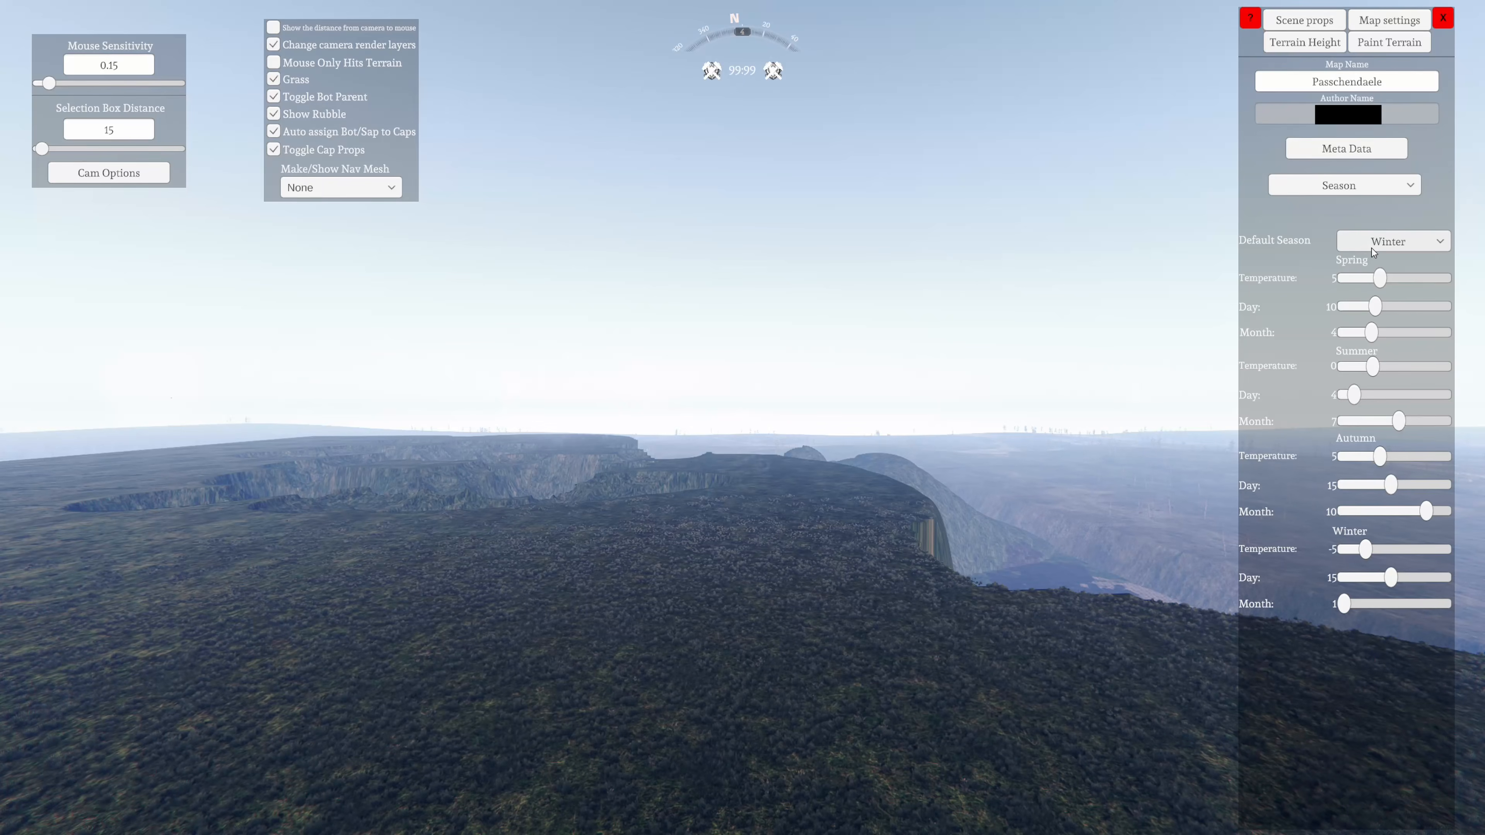
Review the default season choices and the map's longitude and latitude in the miscellaneous settings, and return to the season settings
{"action": "left_click", "coordinate": [1411, 250]}
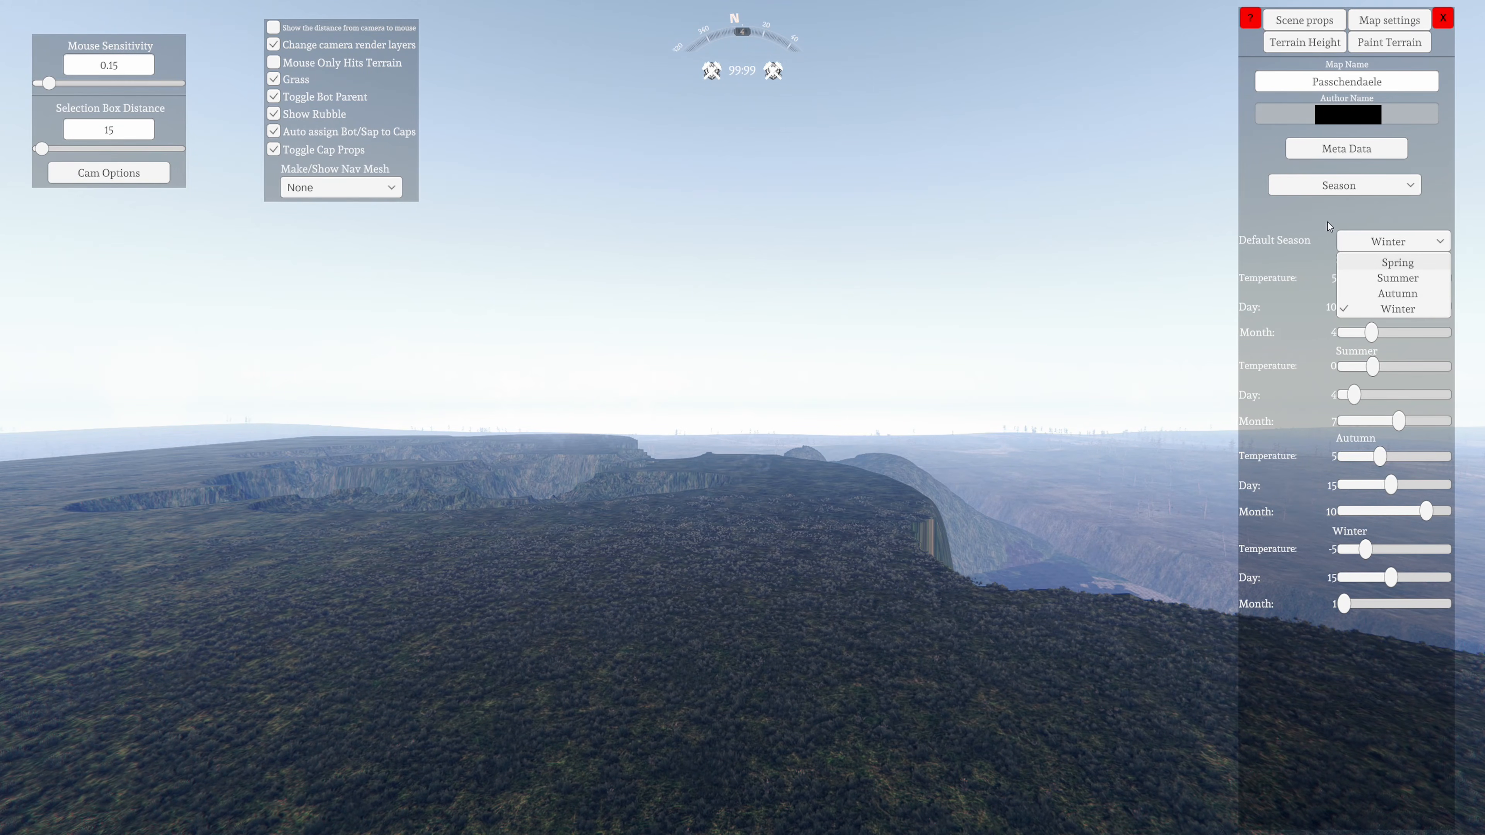
{"action": "left_click", "coordinate": [1328, 237]}
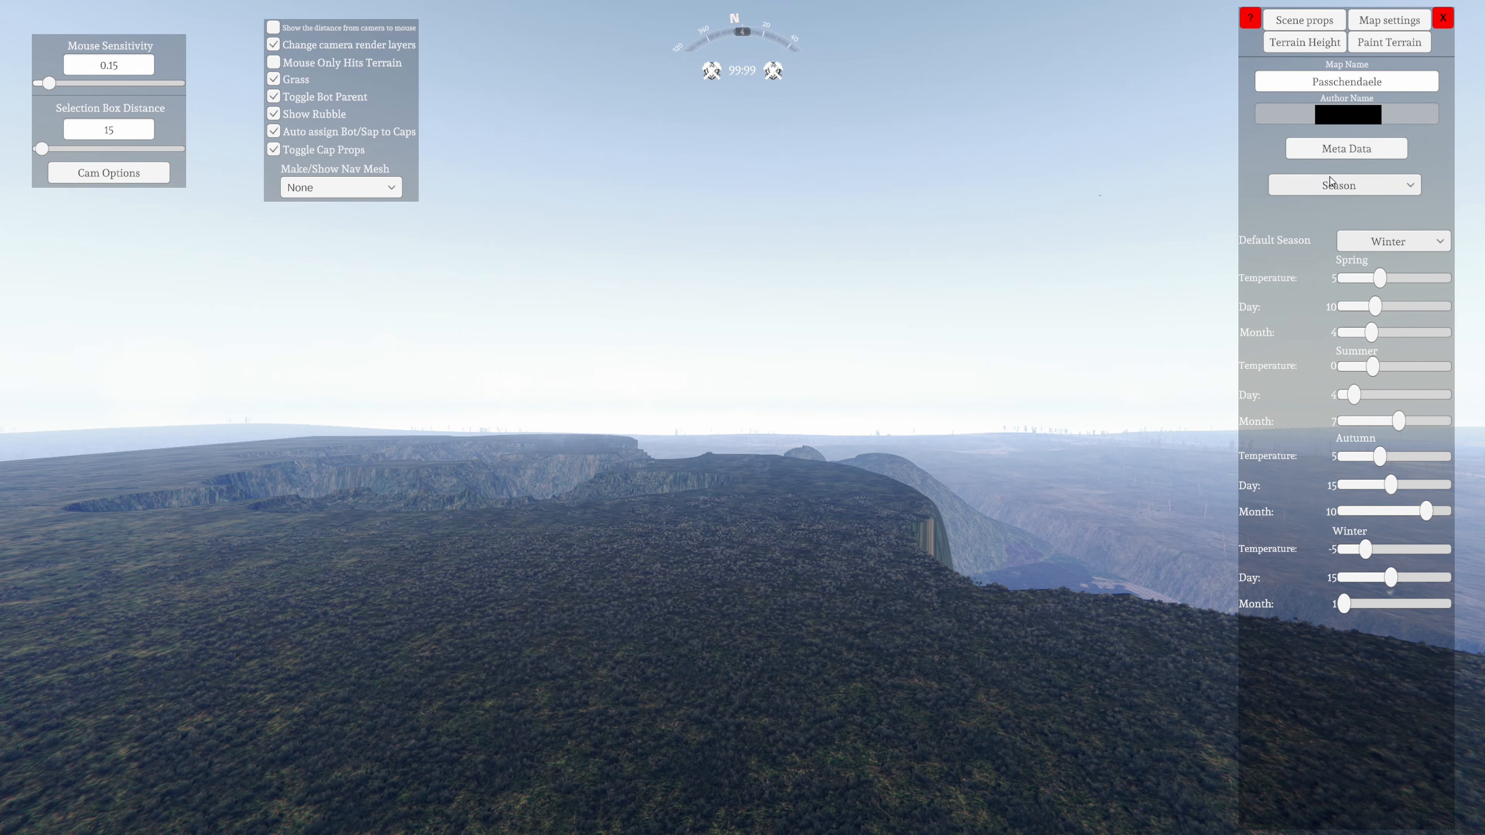
{"action": "left_click", "coordinate": [1338, 184]}
{"action": "left_click", "coordinate": [1345, 237]}
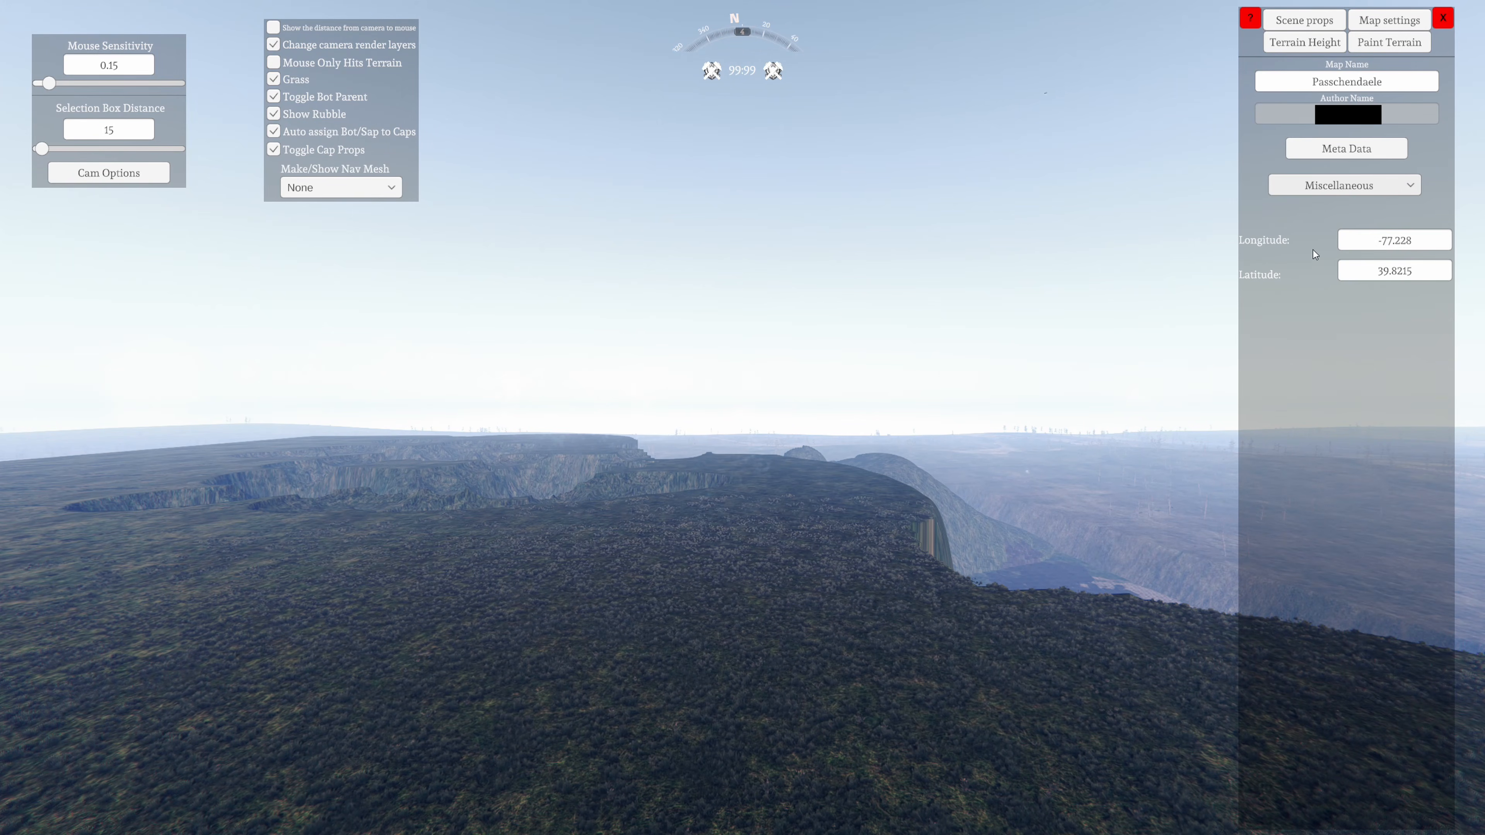
{"action": "left_click", "coordinate": [1336, 184]}
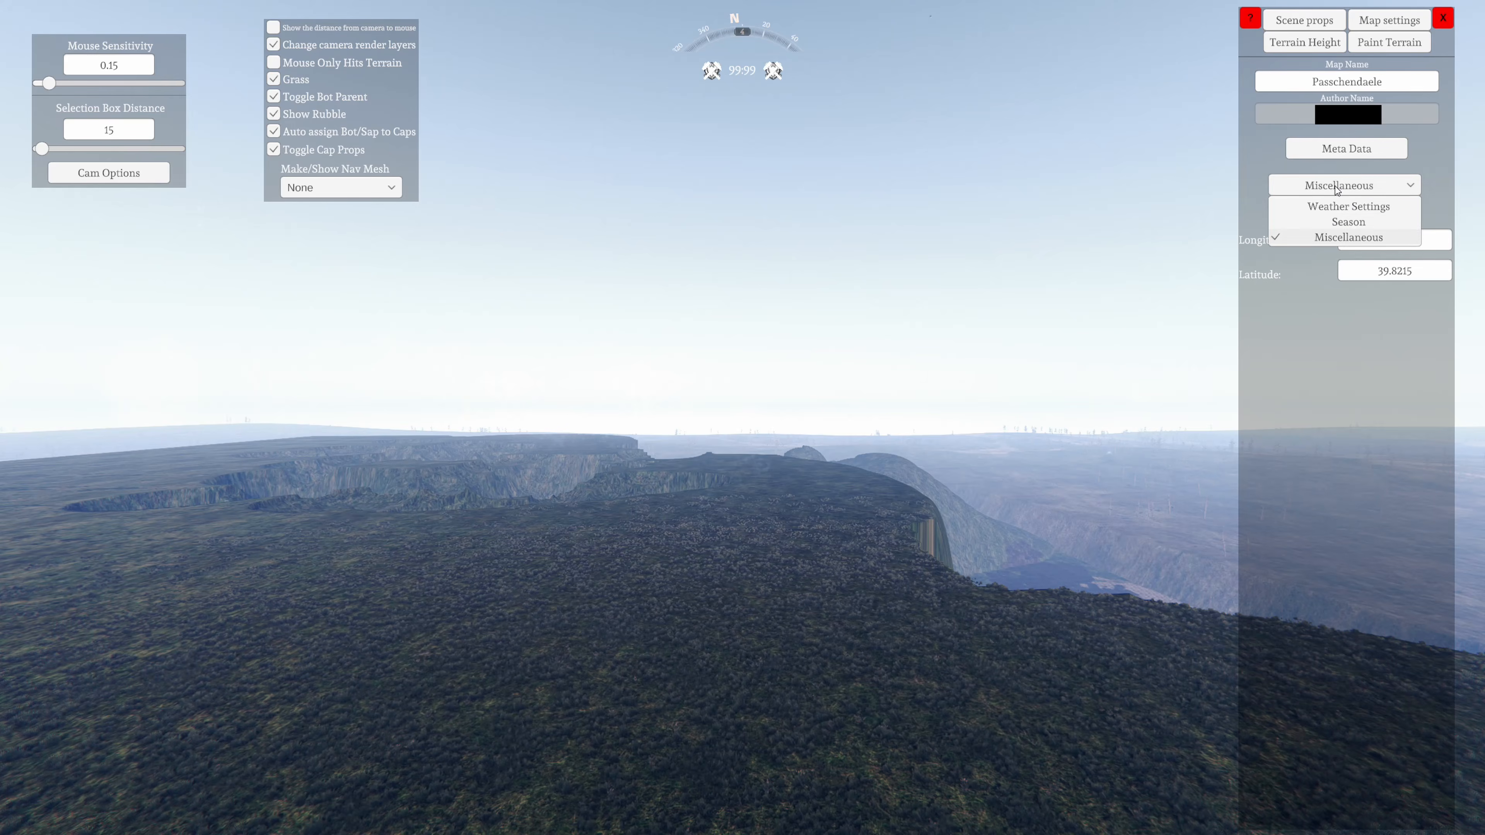
{"action": "left_click", "coordinate": [1338, 220]}
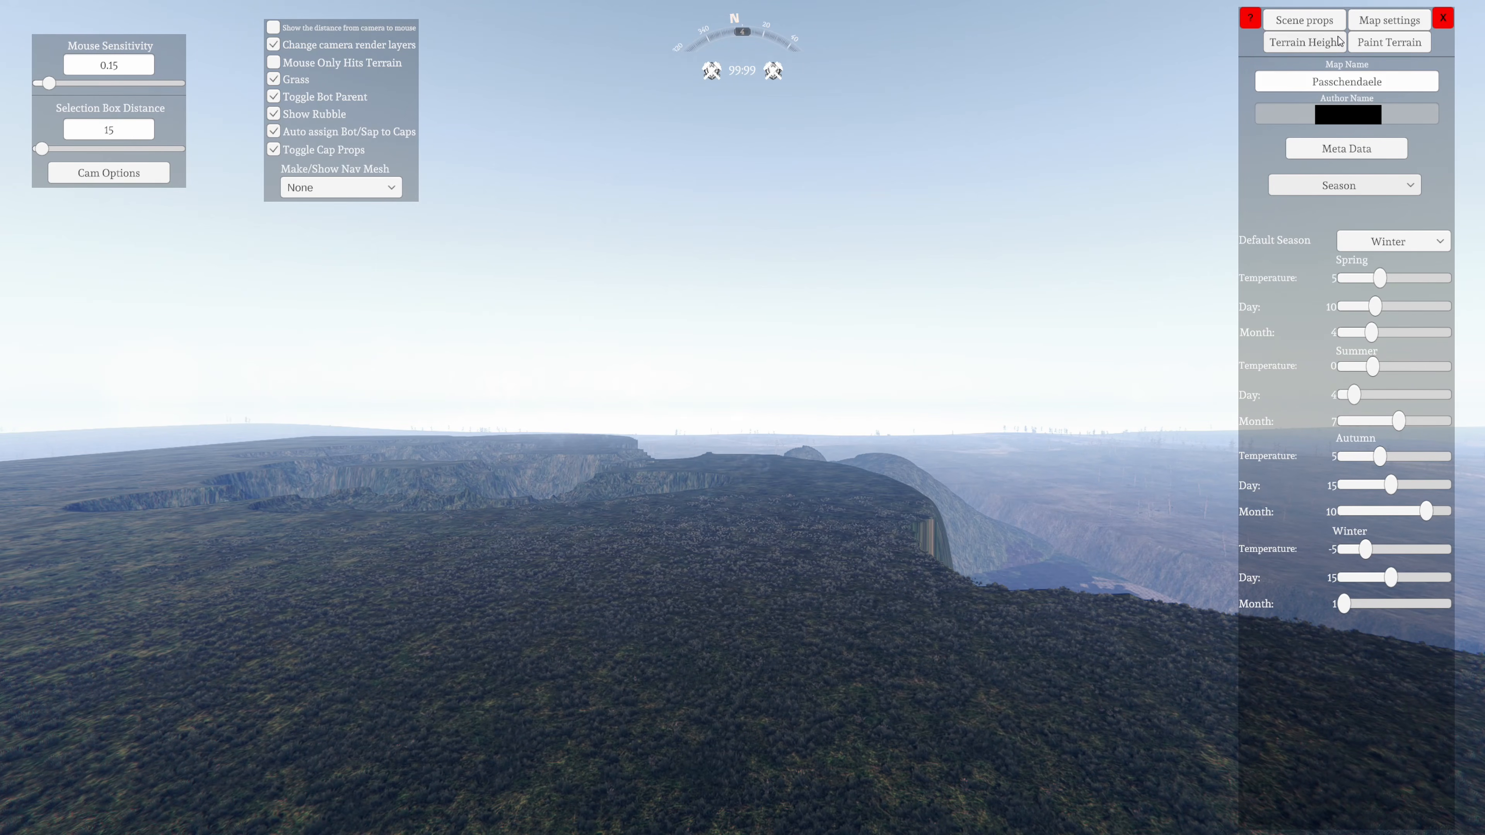
Return to the scene props and select B_Mark IV Tank from the Cannons category
{"action": "left_click", "coordinate": [1316, 41]}
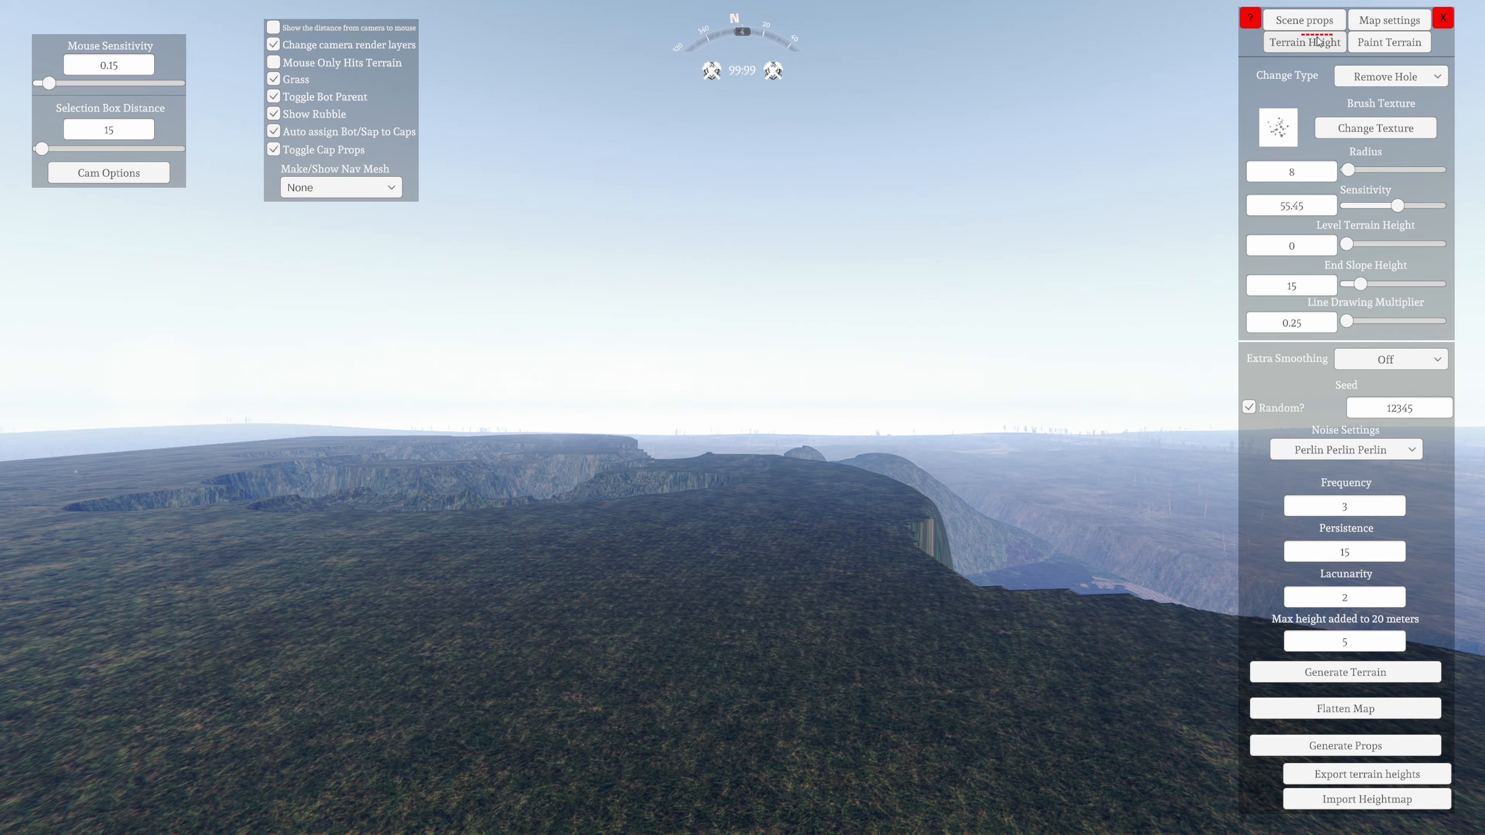
{"action": "left_click", "coordinate": [1307, 21]}
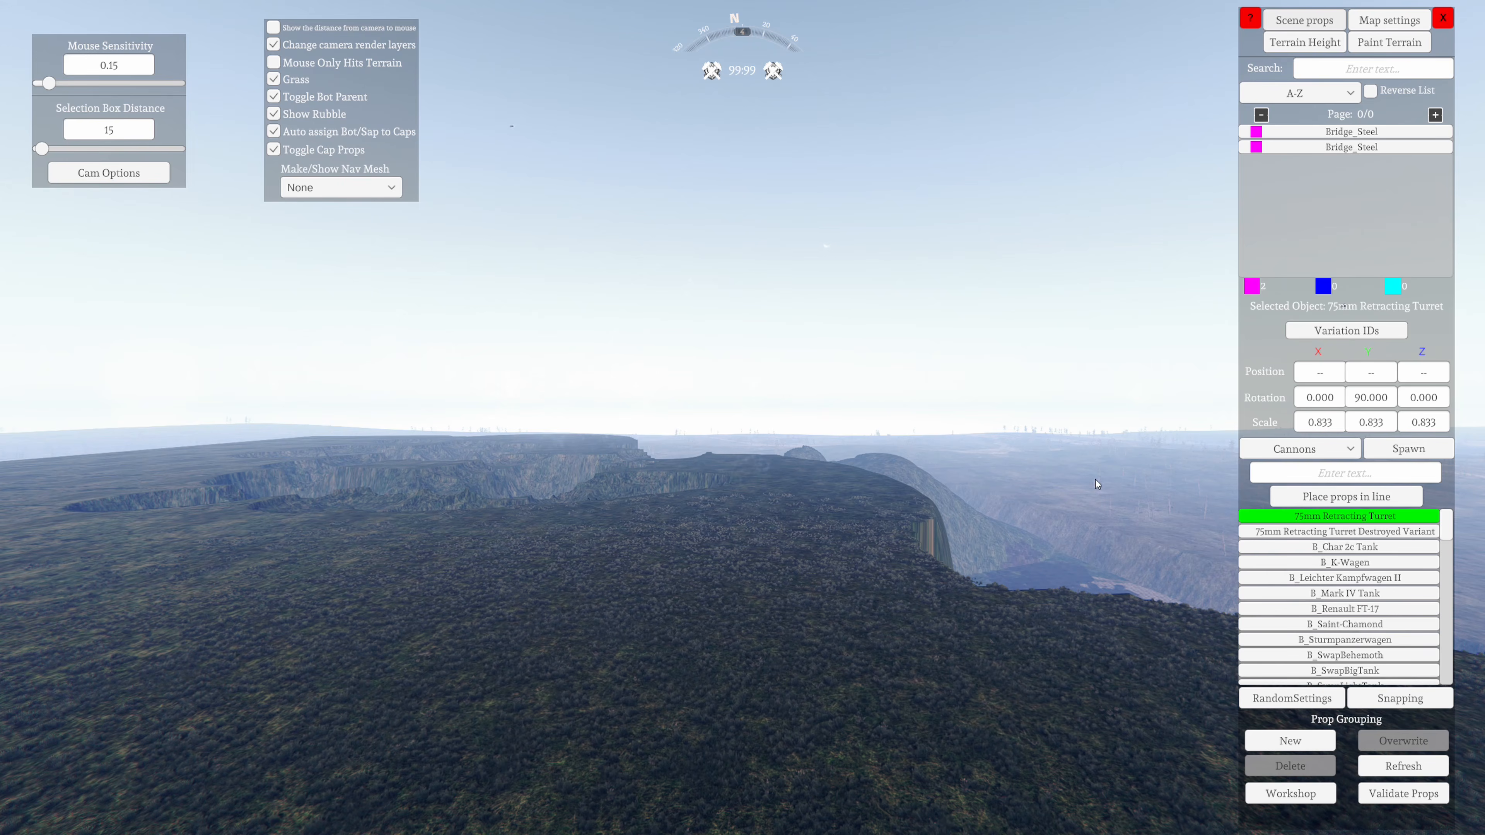
{"action": "left_click", "coordinate": [1341, 593]}
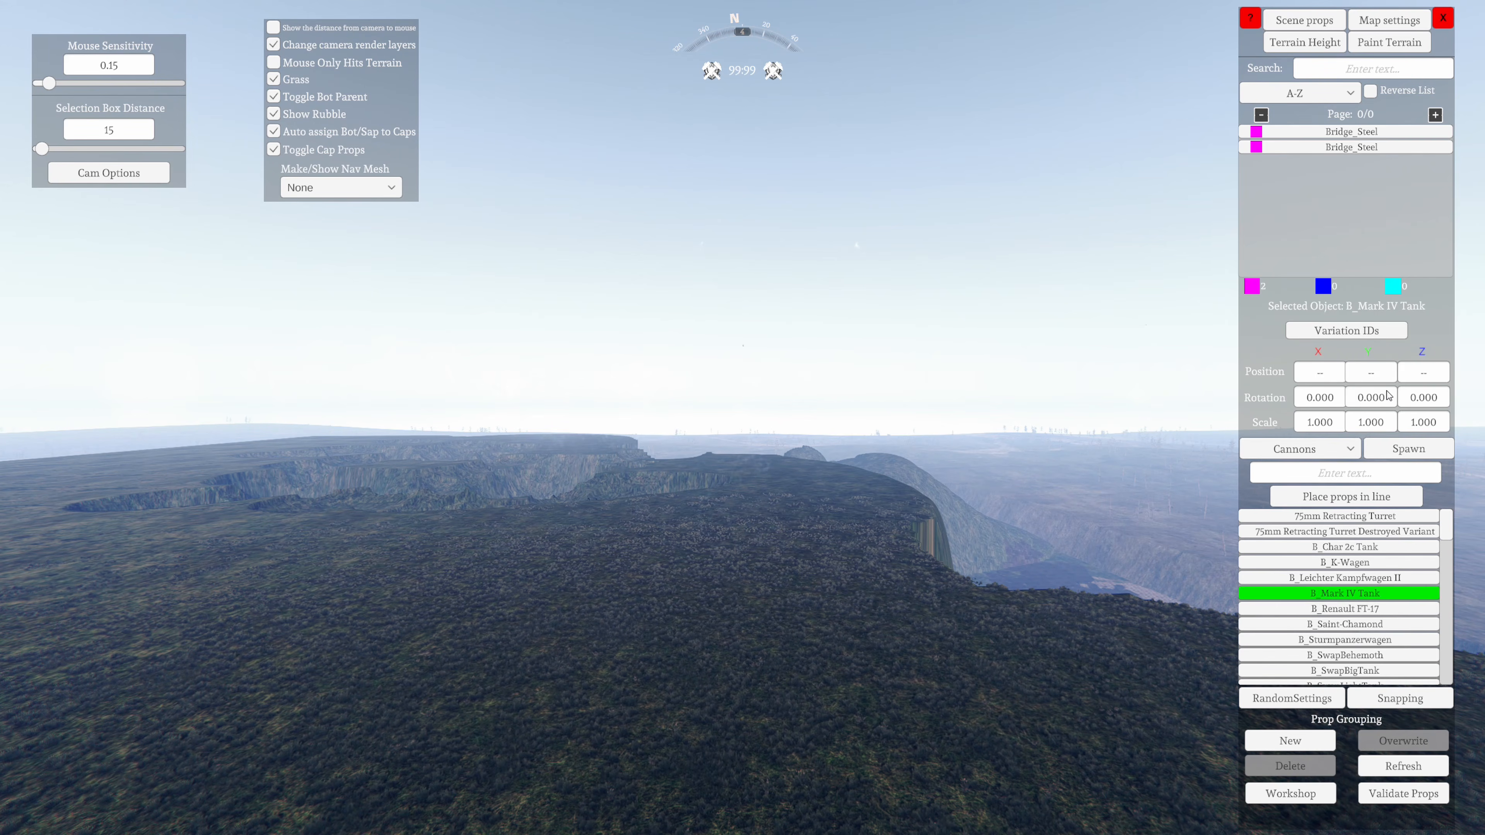
Spawn the B_Mark IV Tank and place it on the hilltop terrain
{"action": "left_click", "coordinate": [1409, 449]}
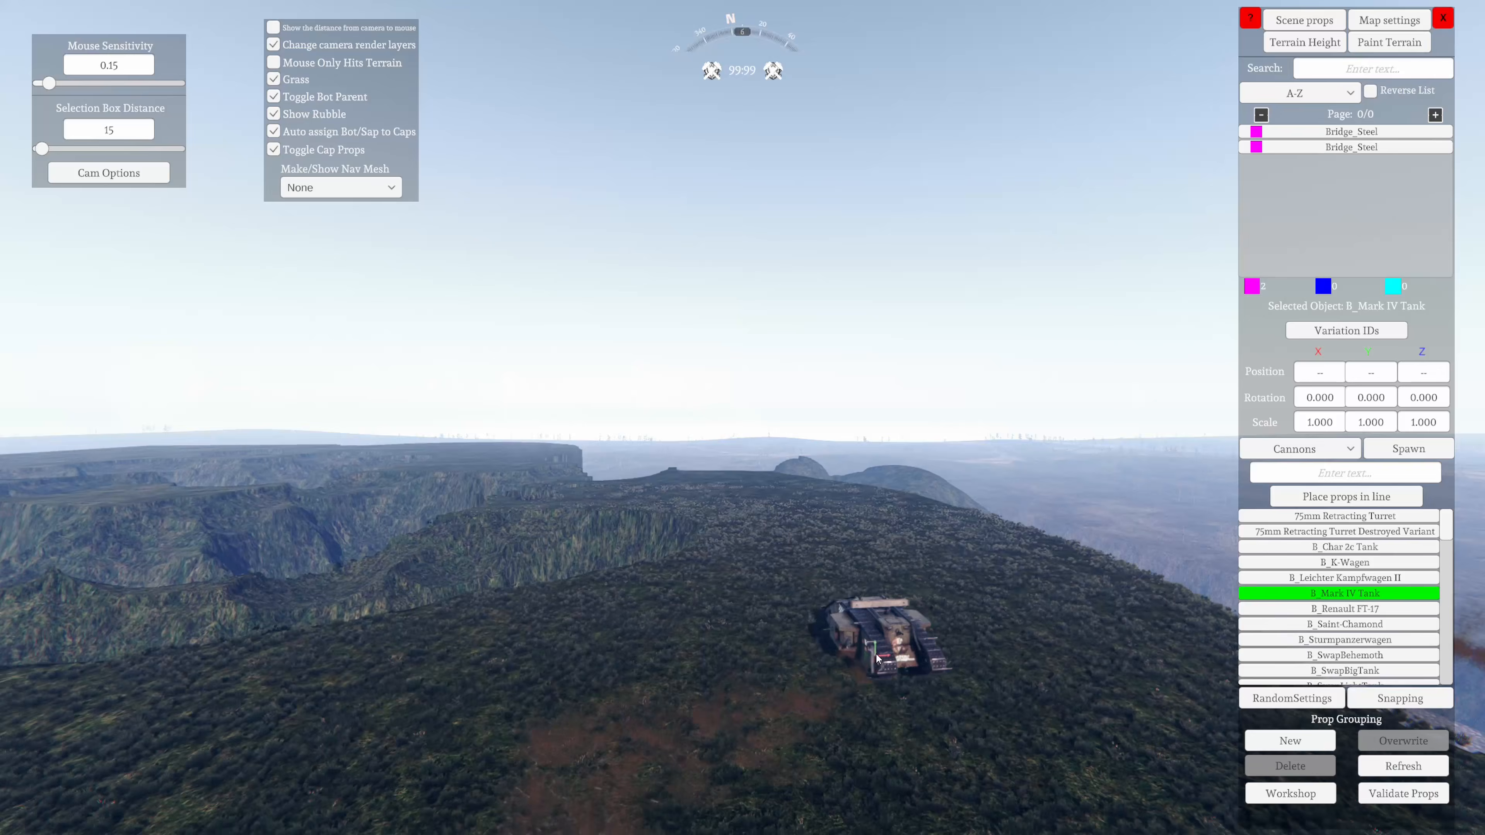
{"action": "left_click", "coordinate": [877, 658]}
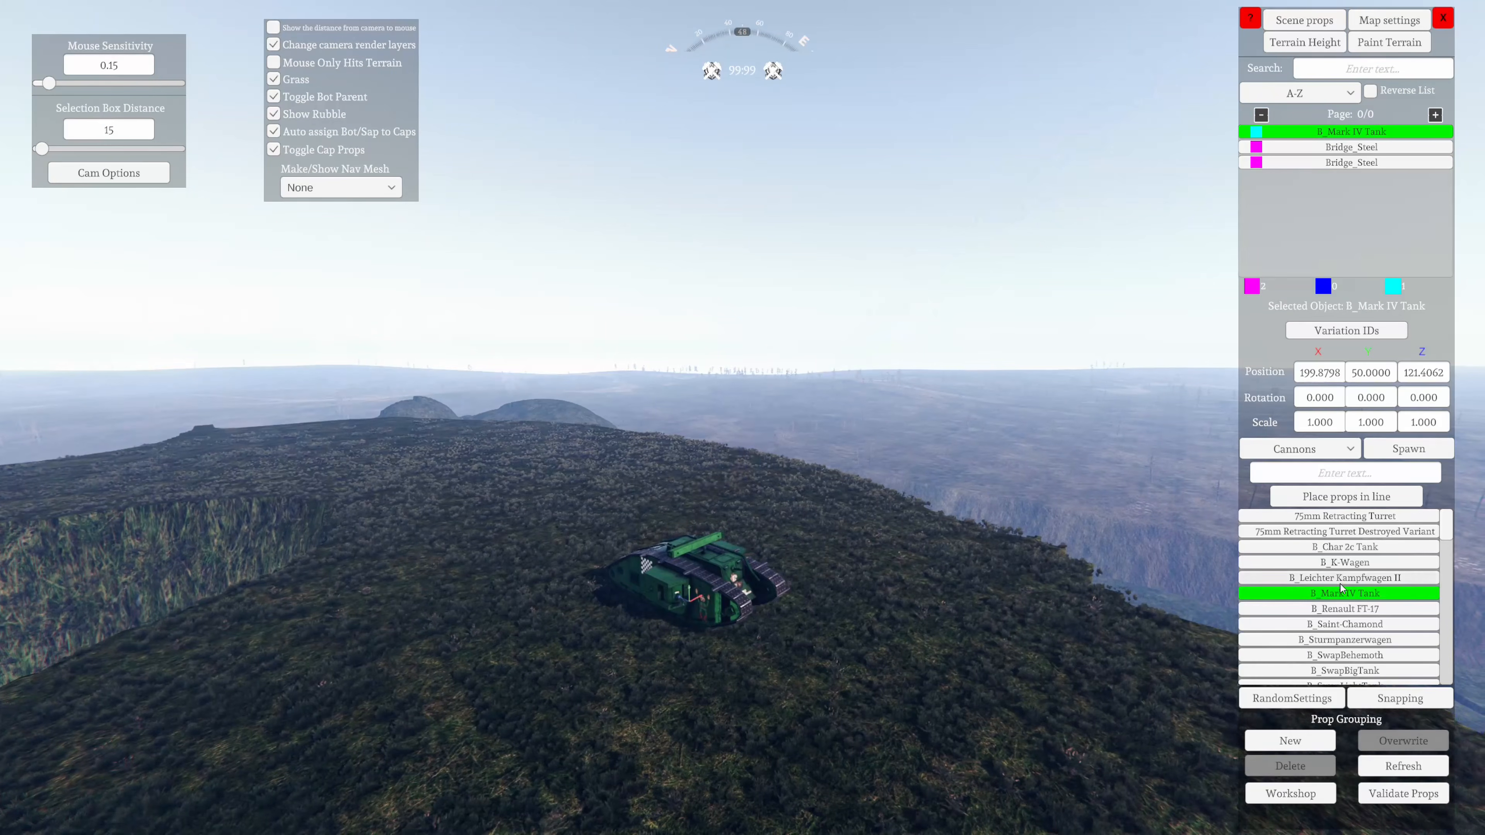
Browse the Ammo Crates and Capture Points prop categories
{"action": "left_click", "coordinate": [1339, 449]}
{"action": "scroll", "coordinate": [1308, 523], "scroll_direction": "down", "scroll_amount": 5}
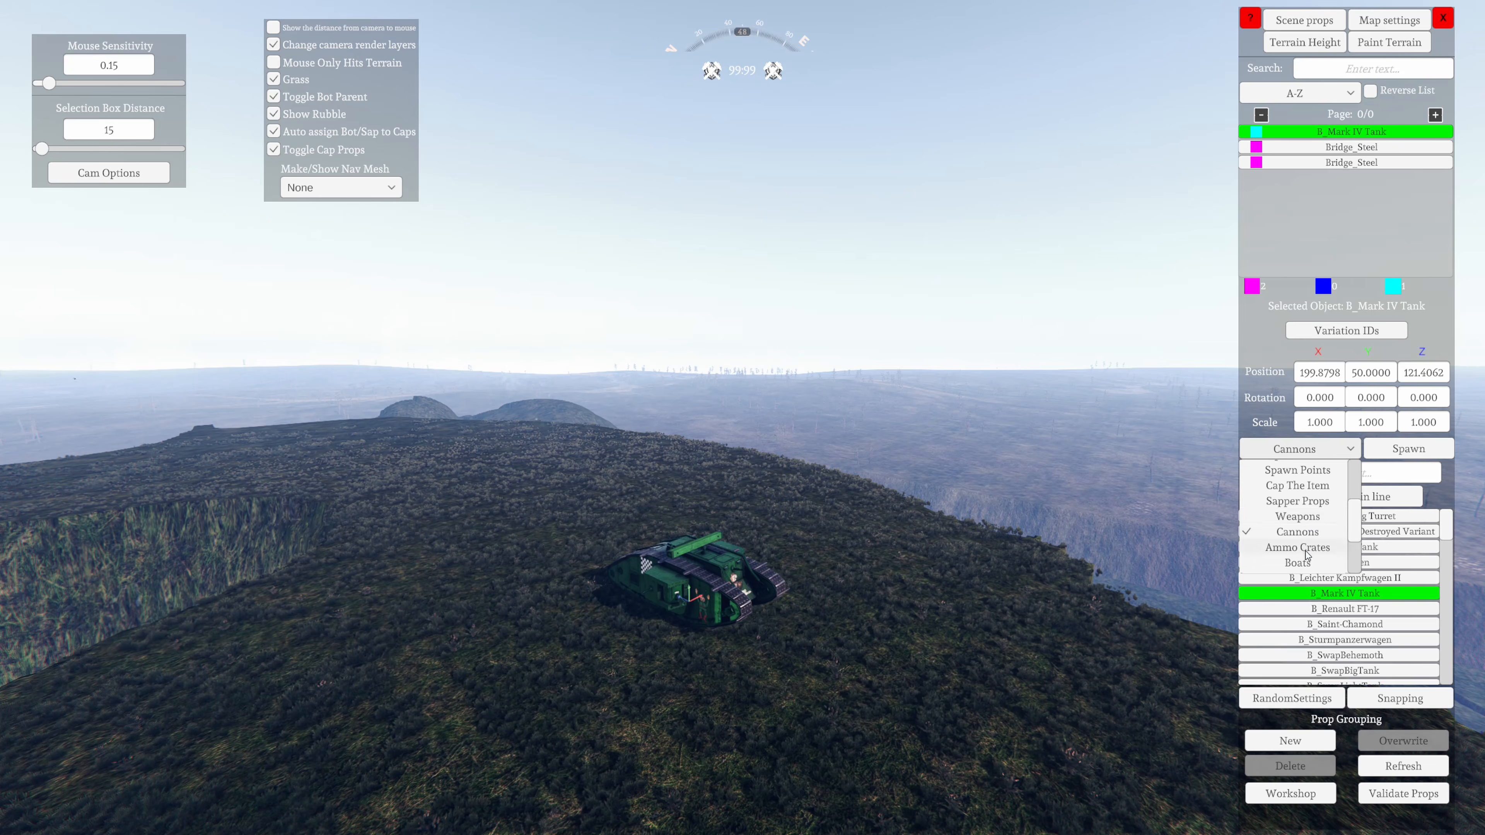
{"action": "left_click", "coordinate": [1336, 546]}
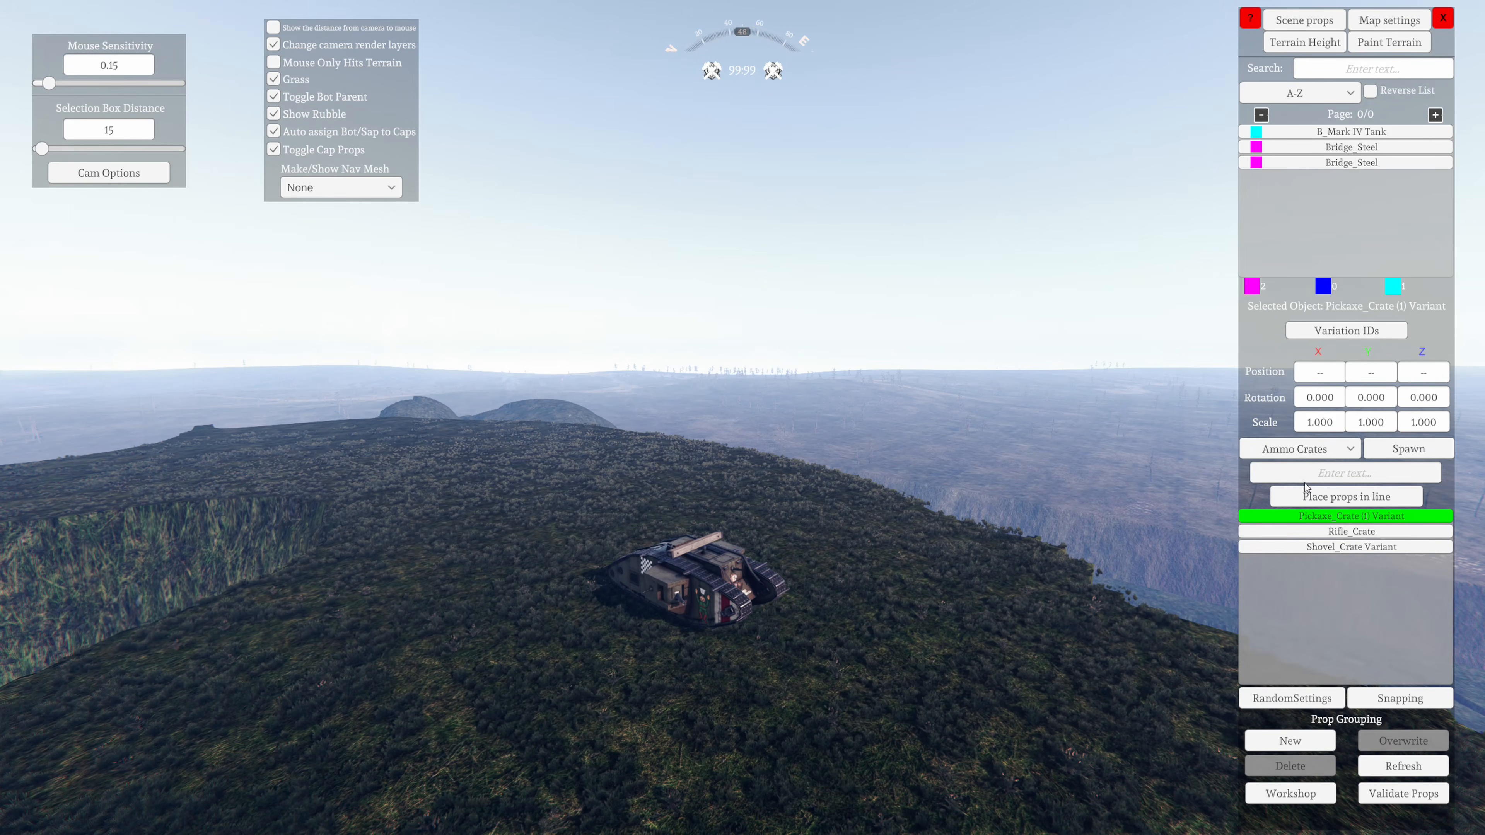
{"action": "left_click", "coordinate": [1339, 448]}
{"action": "scroll", "coordinate": [1299, 527], "scroll_direction": "down", "scroll_amount": 3}
{"action": "left_click", "coordinate": [1303, 533]}
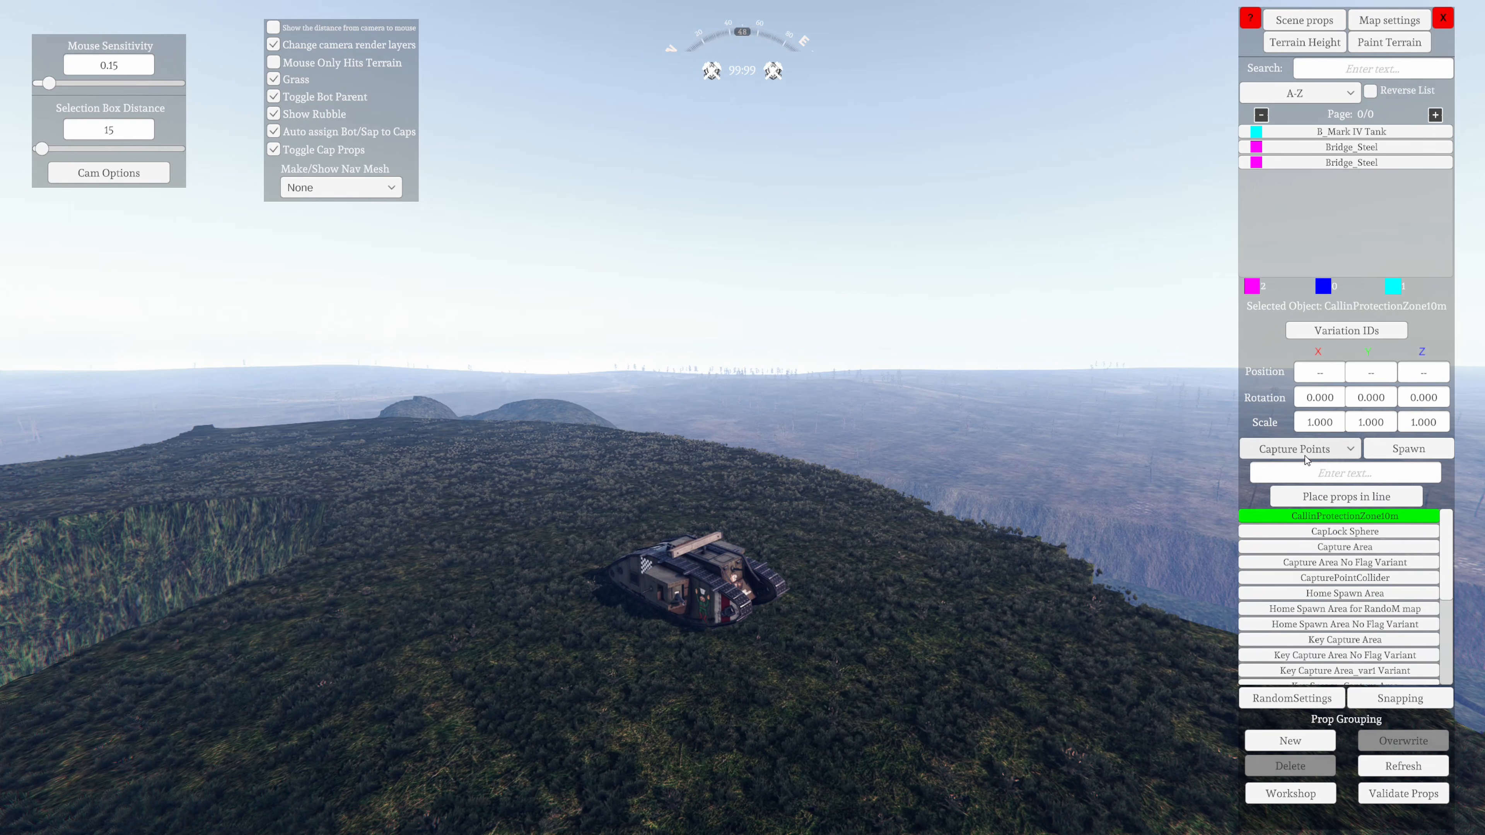
Switch the prop category to Fences and select large_wood_fence Variant
{"action": "left_click", "coordinate": [1308, 452]}
{"action": "left_click", "coordinate": [1307, 559]}
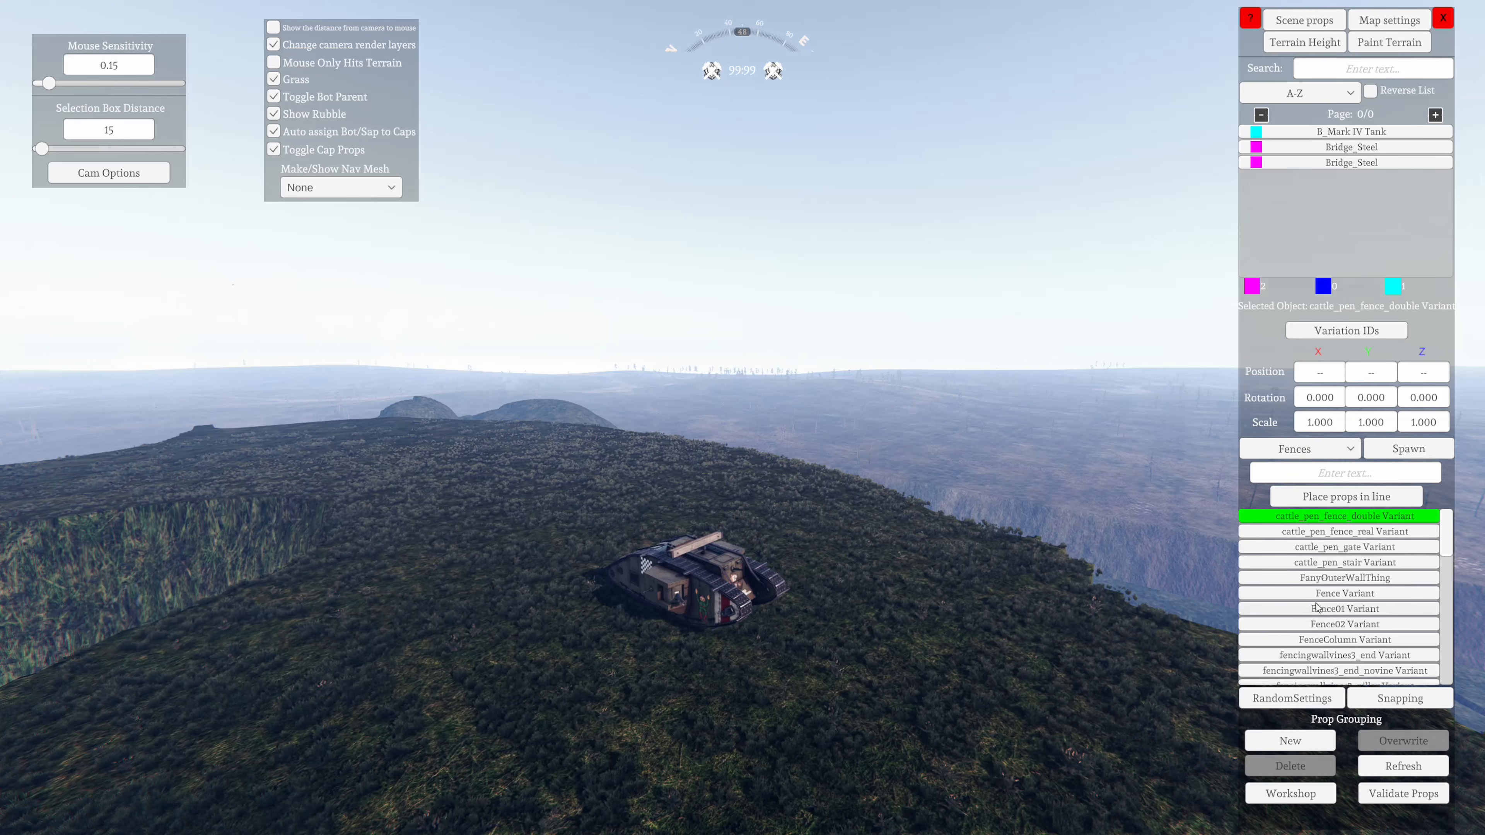
{"action": "scroll", "coordinate": [1318, 609], "scroll_direction": "down", "scroll_amount": 2}
{"action": "scroll", "coordinate": [1339, 656], "scroll_direction": "down", "scroll_amount": 2}
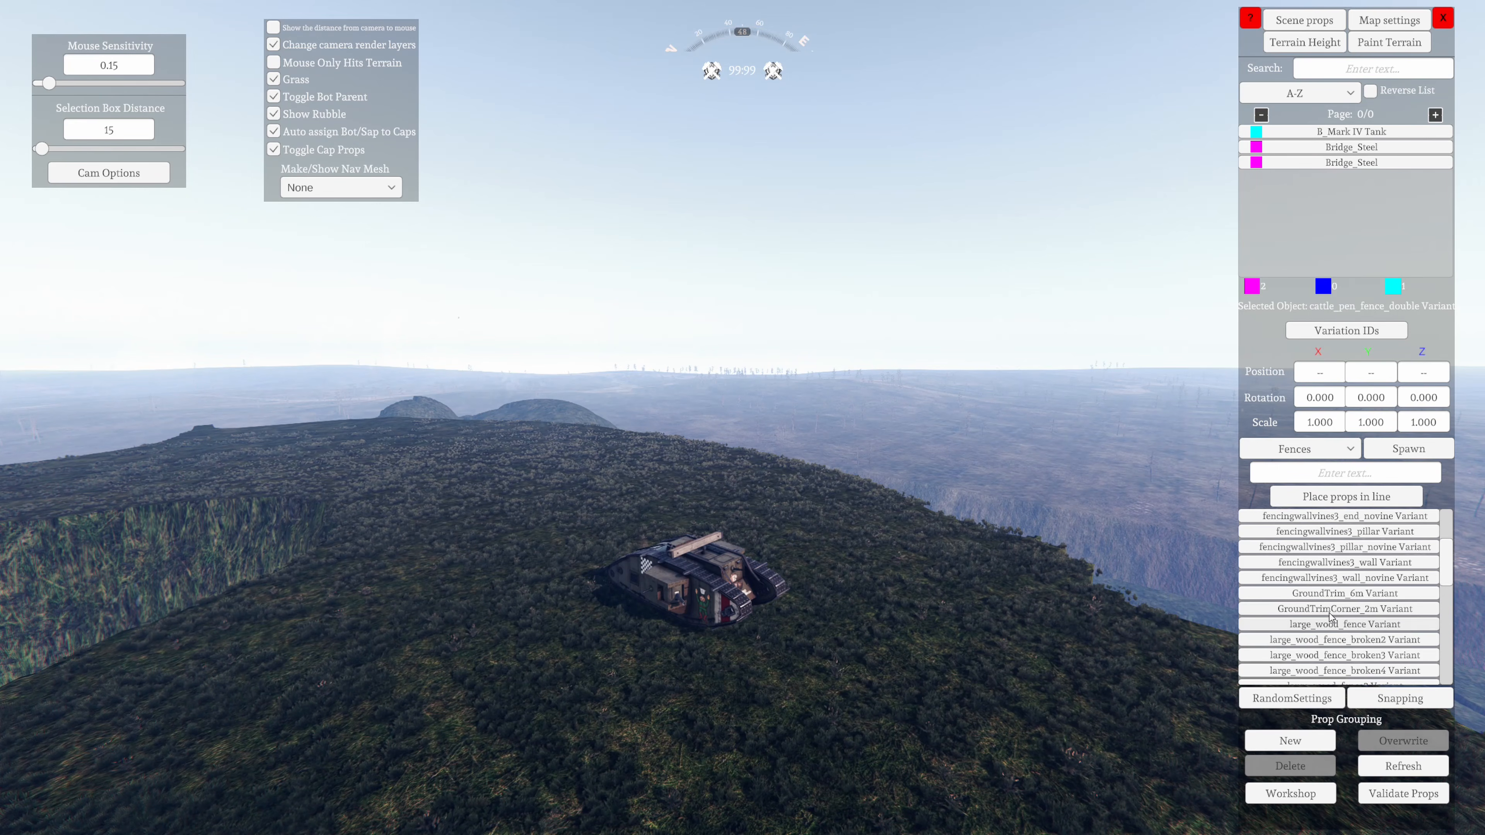
{"action": "left_click", "coordinate": [1339, 624]}
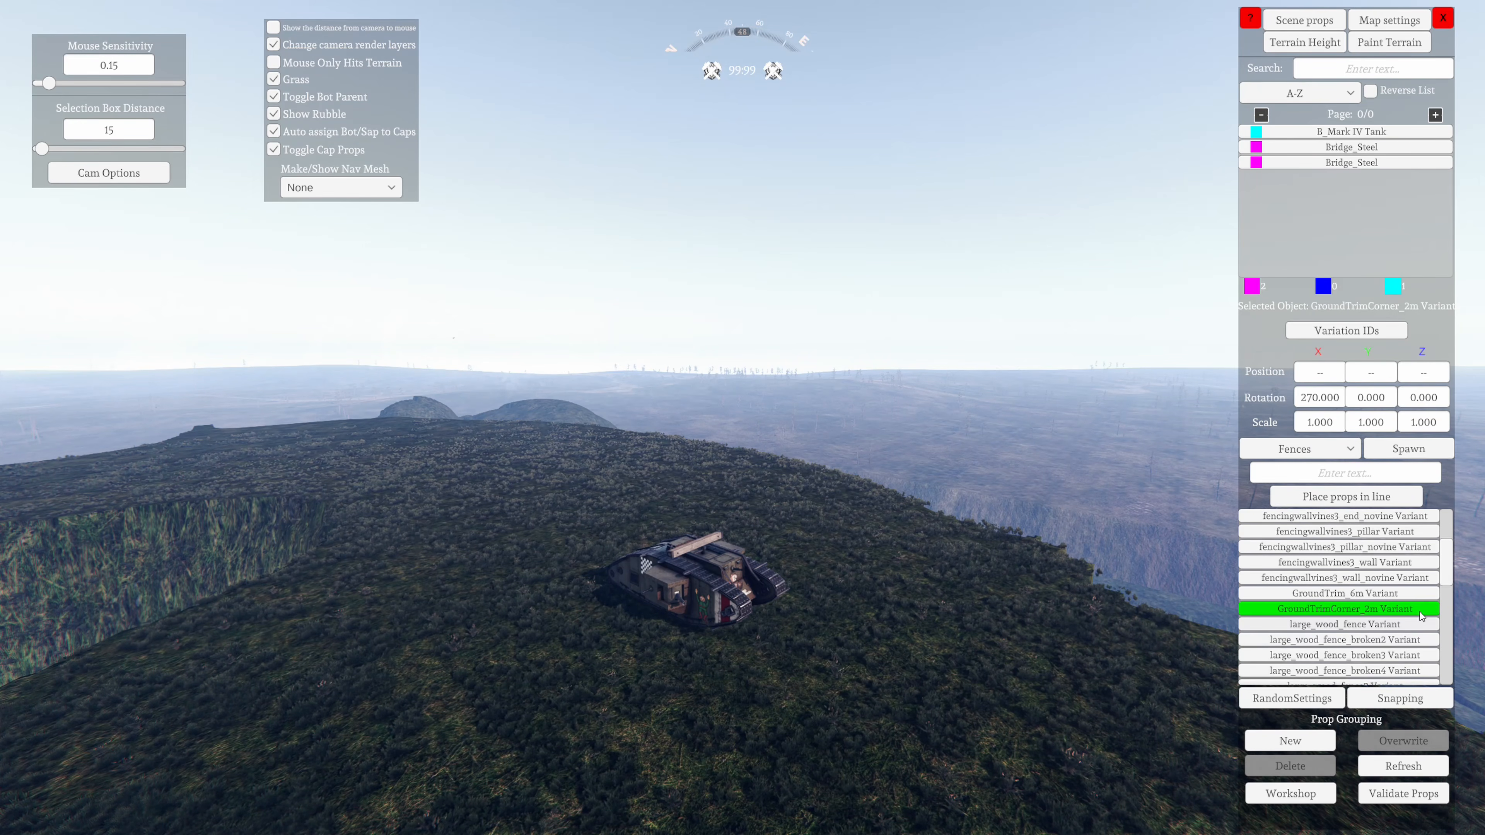
Spawn the large_wood_fence Variant and place it on the grassy valley floor near the steel bridge
{"action": "left_click", "coordinate": [1419, 450]}
{"action": "key", "text": "d"}
{"action": "key", "text": "w"}
{"action": "right_click_drag", "start_coordinate": [971, 616], "coordinate": [994, 702]}
{"action": "key", "text": "w"}
{"action": "right_click_drag", "start_coordinate": [702, 737], "coordinate": [507, 470]}
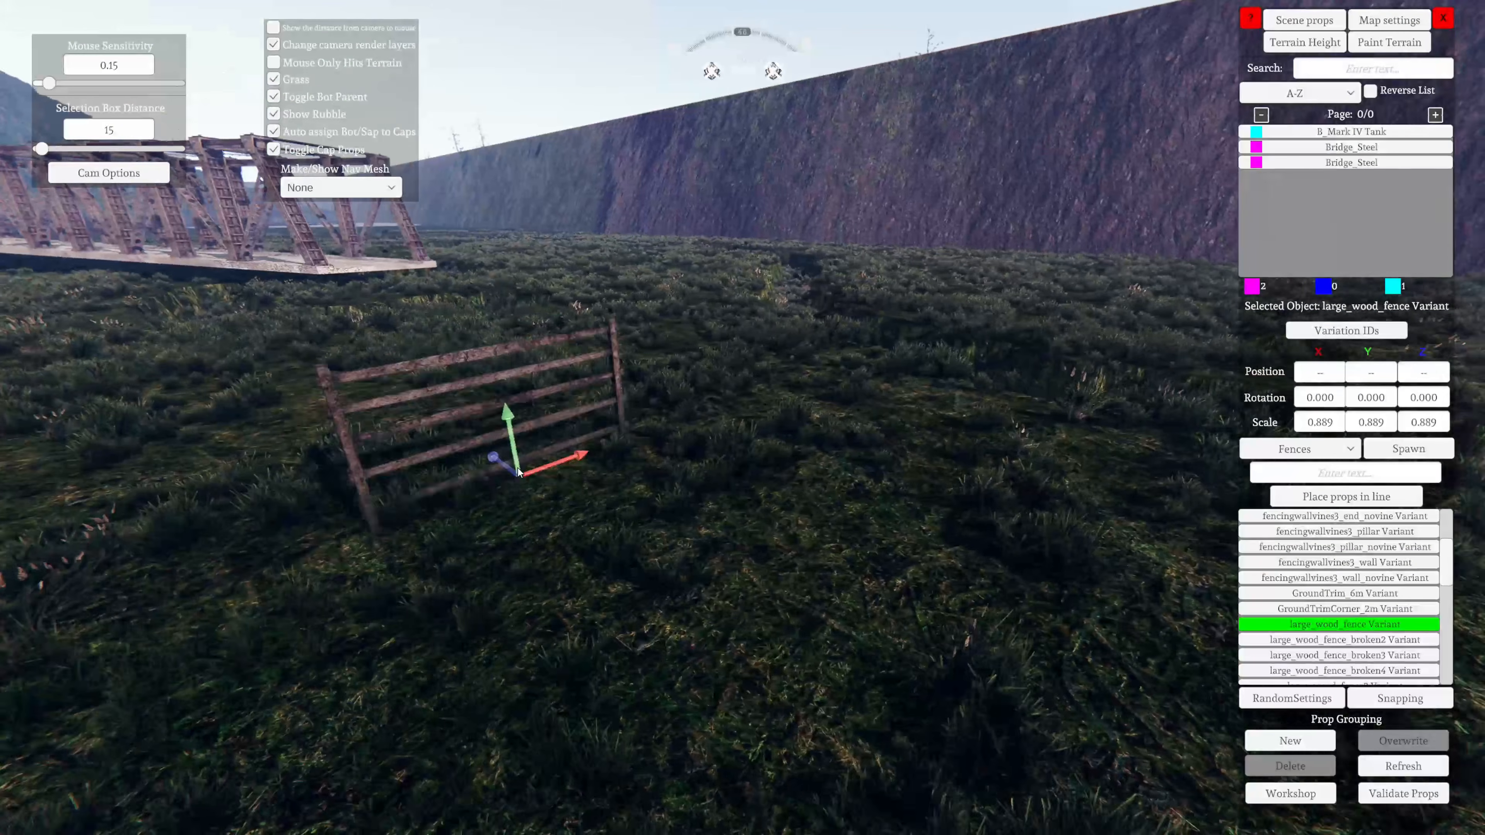
{"action": "left_click", "coordinate": [504, 440]}
{"action": "right_click_drag", "start_coordinate": [577, 534], "coordinate": [468, 509]}
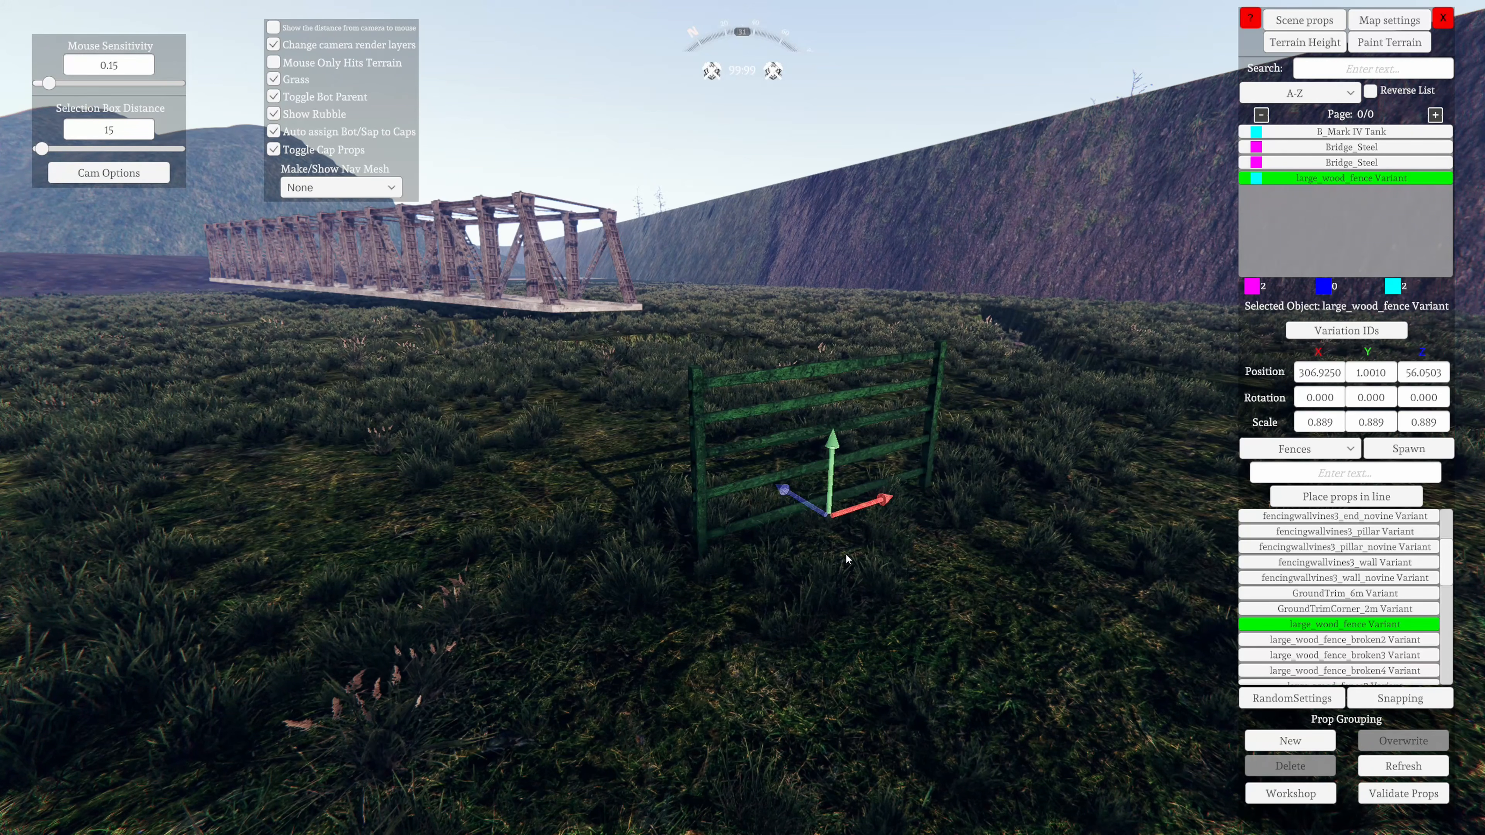
Move and raise the wooden fence to about X 306.6, Y 2.28, Z 56.56
{"action": "right_click_drag", "start_coordinate": [846, 558], "coordinate": [858, 549]}
{"action": "key", "text": "s"}
{"action": "key", "text": "d"}
{"action": "key", "text": "w"}
{"action": "key", "text": "a"}
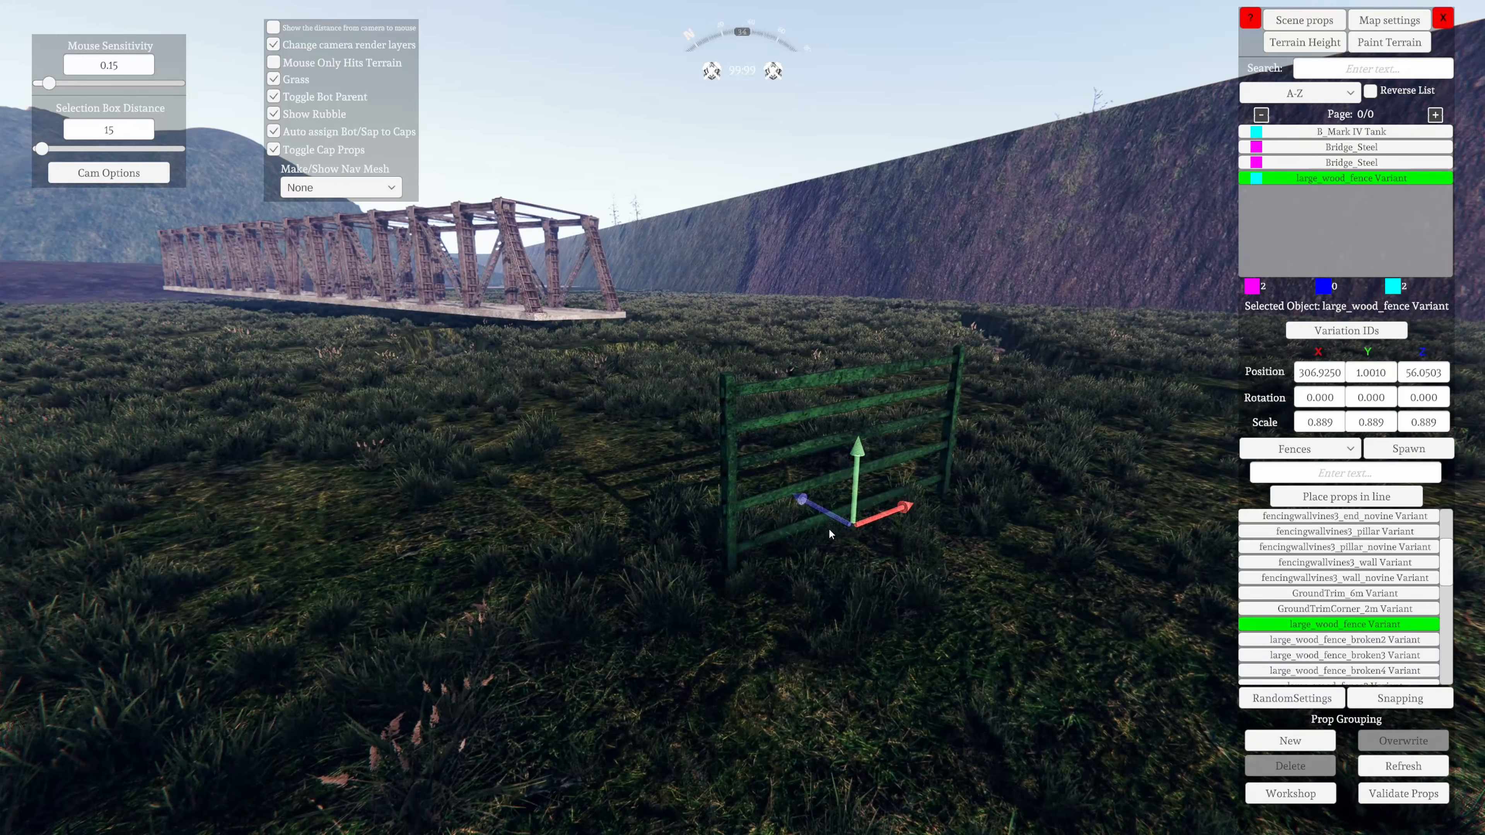
{"action": "key", "text": "Left"}
{"action": "key", "text": "Up"}
{"action": "key", "text": "Page_Up"}
Rotate the wooden fence freely to about 359° on X, 340° on Y and 7.7° on Z
{"action": "key", "text": "e"}
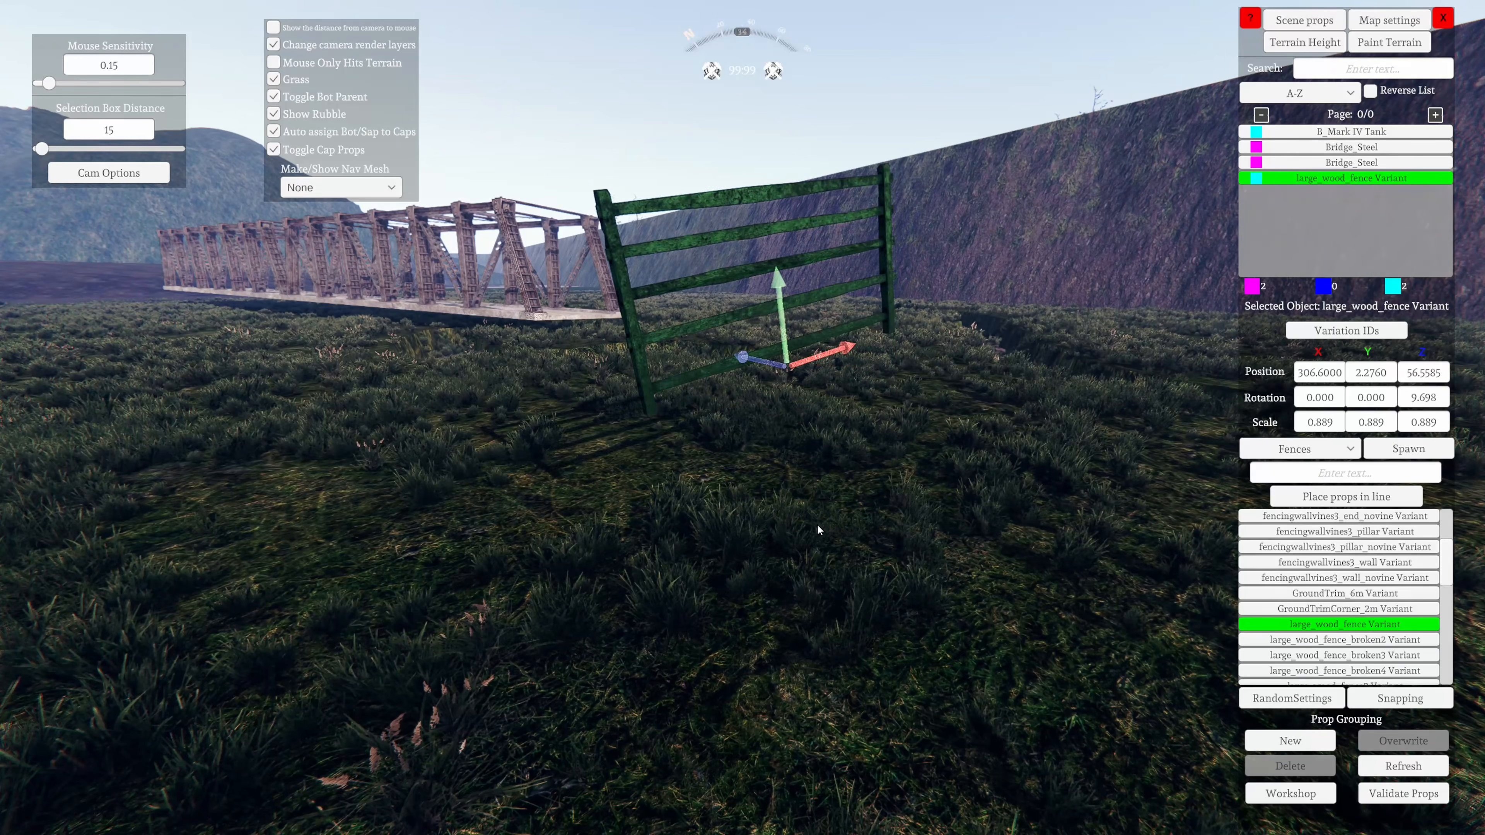
{"action": "key", "text": "e"}
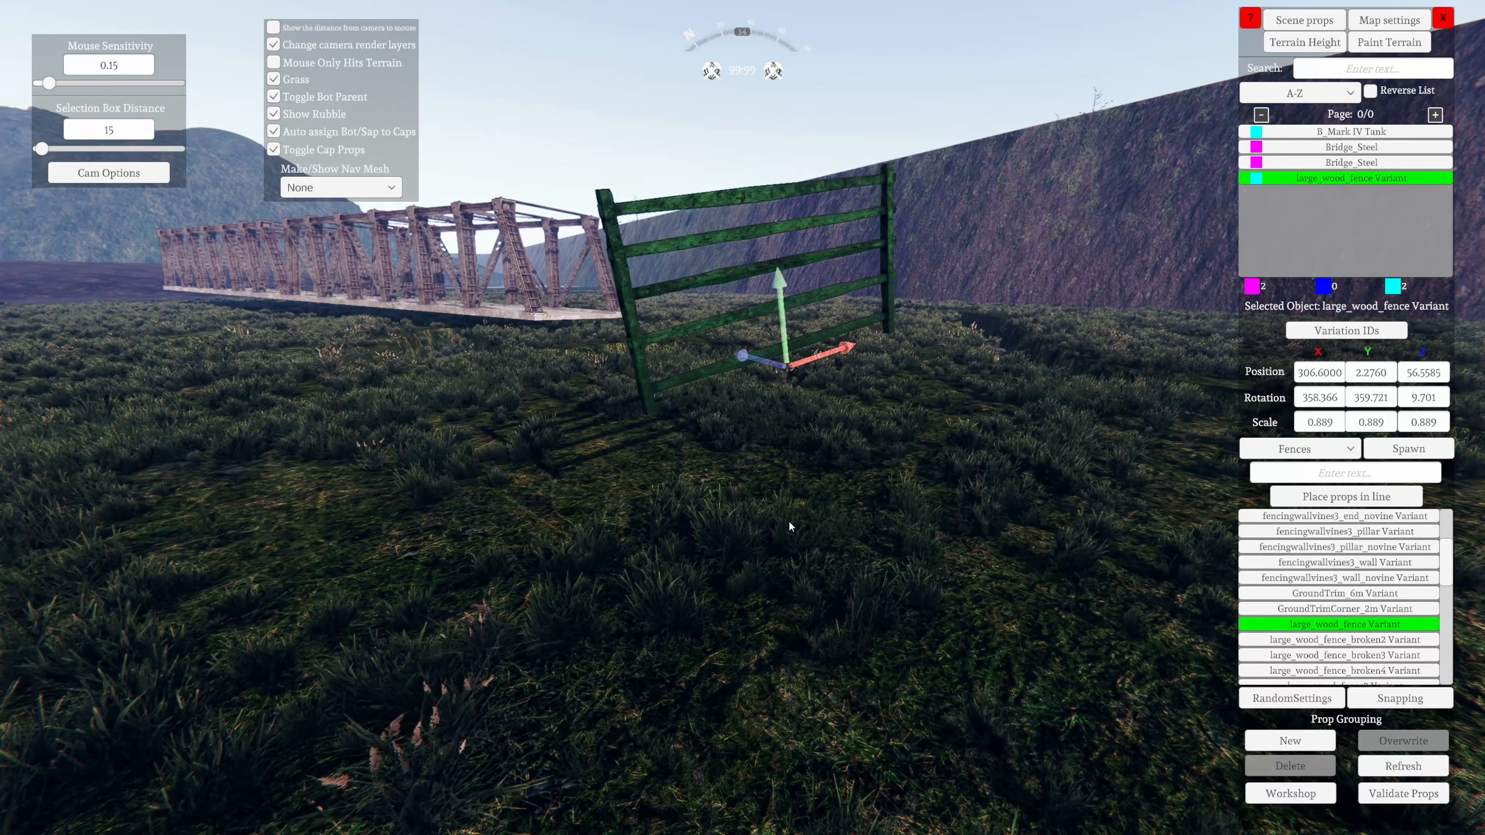
{"action": "left_click_drag", "start_coordinate": [818, 525], "coordinate": [782, 528]}
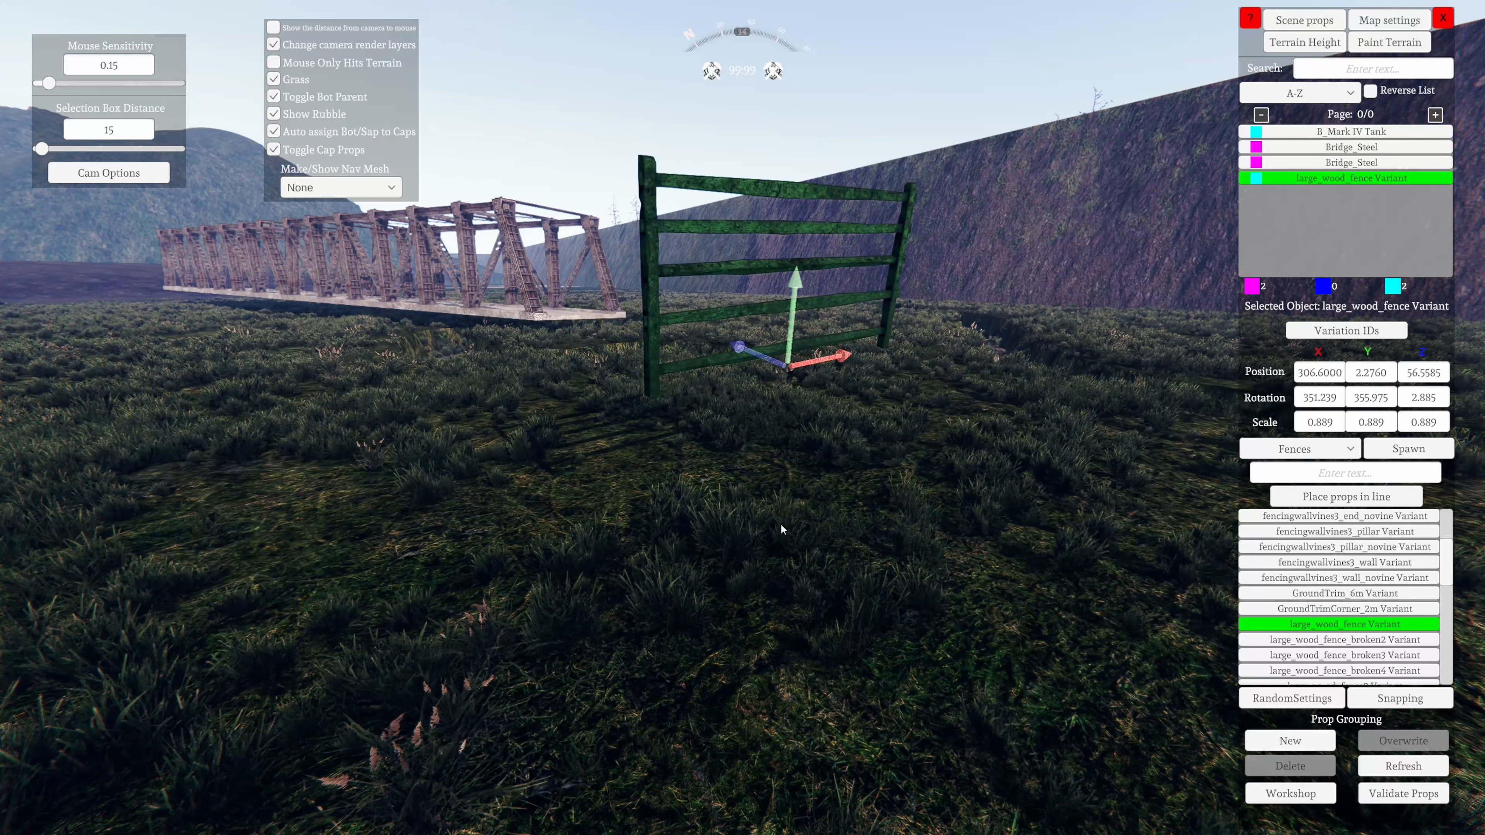
{"action": "left_click_drag", "start_coordinate": [612, 497], "coordinate": [945, 505]}
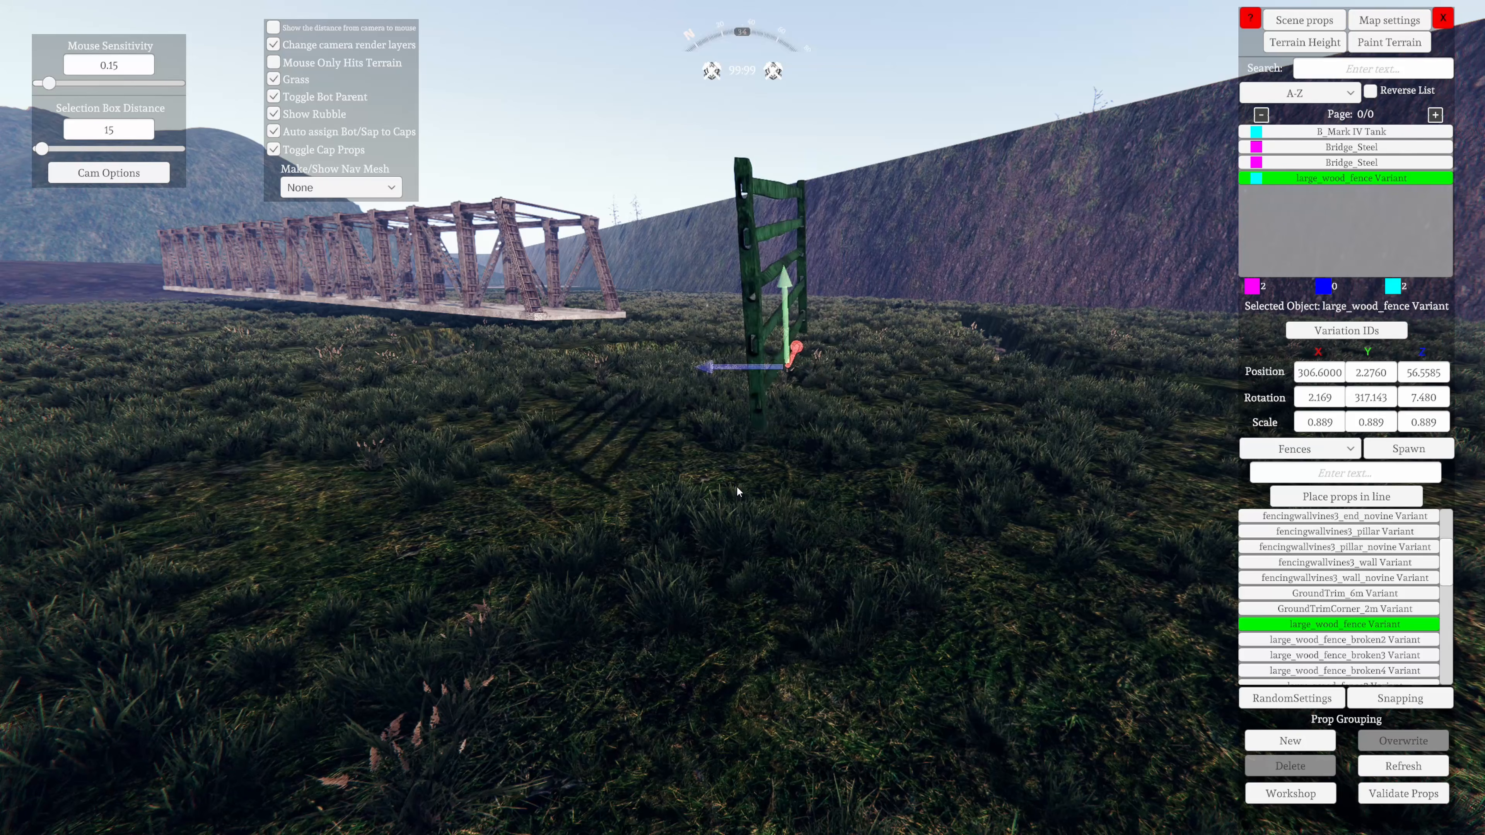
{"action": "left_click_drag", "start_coordinate": [737, 485], "coordinate": [1226, 436]}
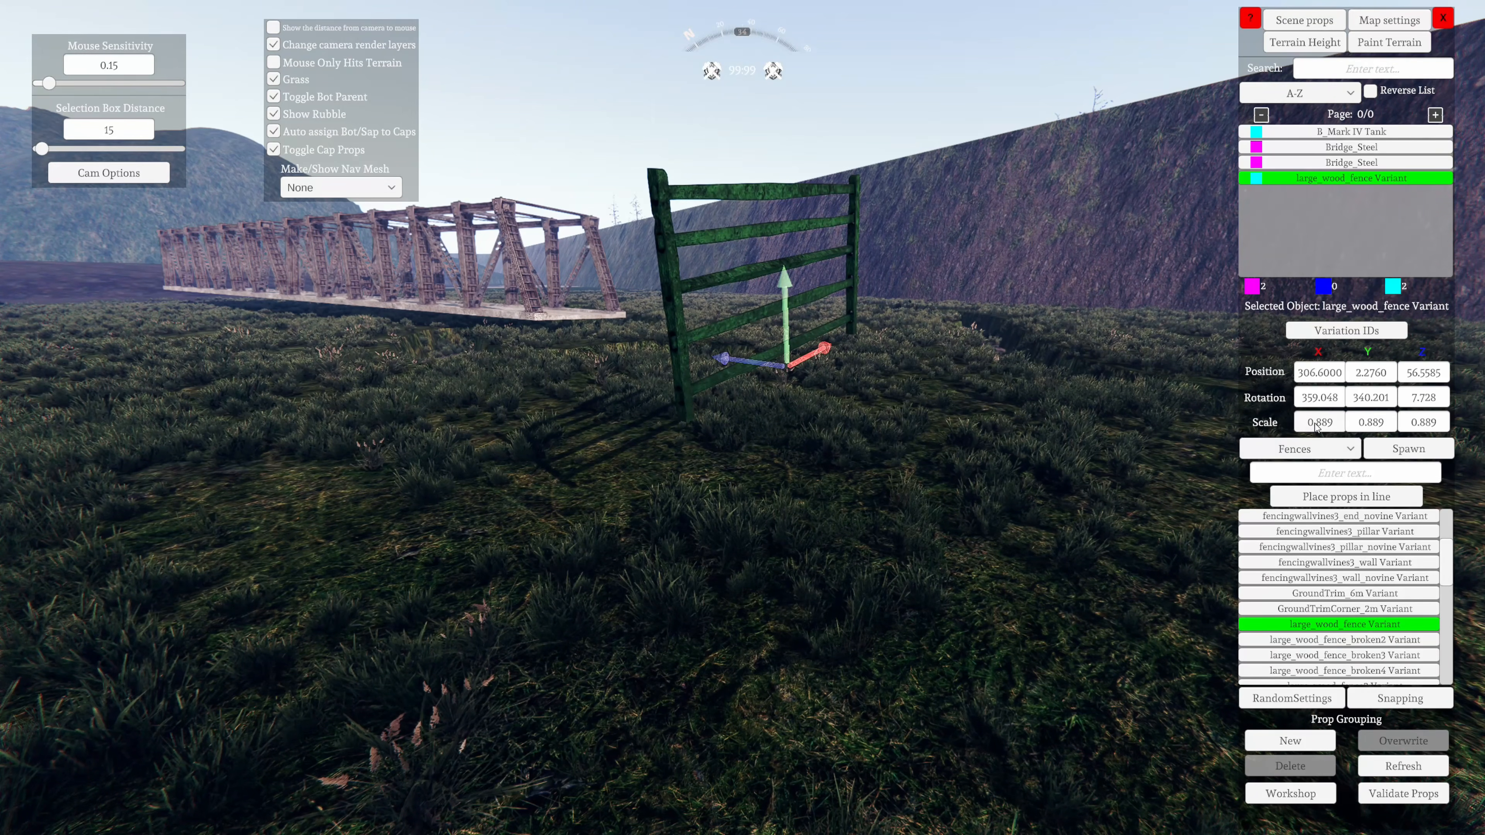
Set the wooden fence's scale to 1 on the X, Y and Z axes
{"action": "key", "text": "s"}
{"action": "right_click_drag", "start_coordinate": [1056, 555], "coordinate": [994, 558]}
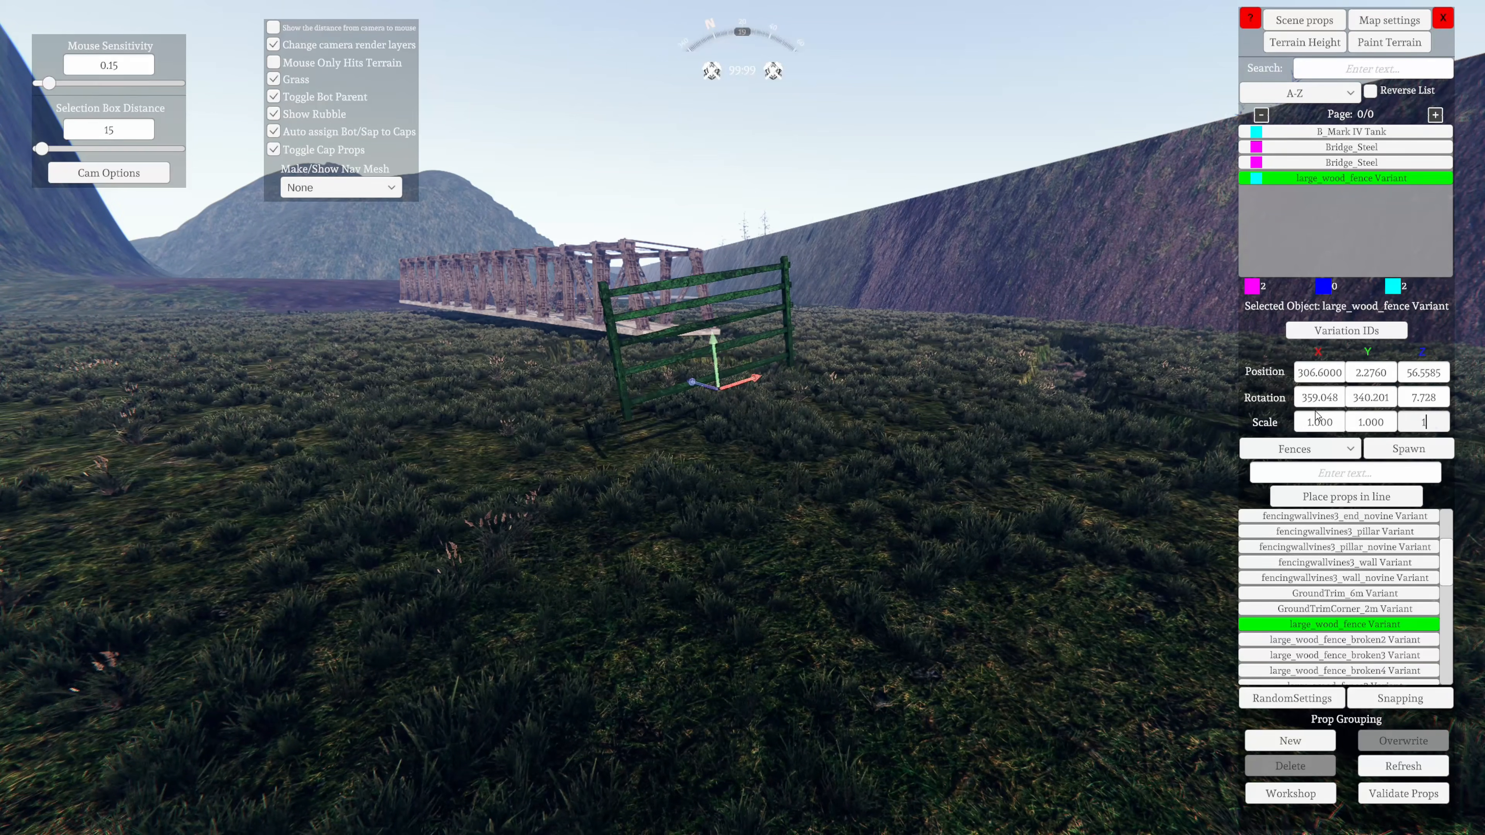
{"action": "key", "text": "w"}
Raise the wooden fence to about Y 3.34 and level its tilt to about 1.09° on Z
{"action": "right_click_drag", "start_coordinate": [725, 552], "coordinate": [733, 626]}
{"action": "key", "text": "a"}
{"action": "key", "text": "d"}
{"action": "key", "text": "d"}
{"action": "key", "text": "a"}
{"action": "key", "text": "Page_Up"}
{"action": "key", "text": "s"}
{"action": "key", "text": "d"}
{"action": "key", "text": "w"}
{"action": "key", "text": "a"}
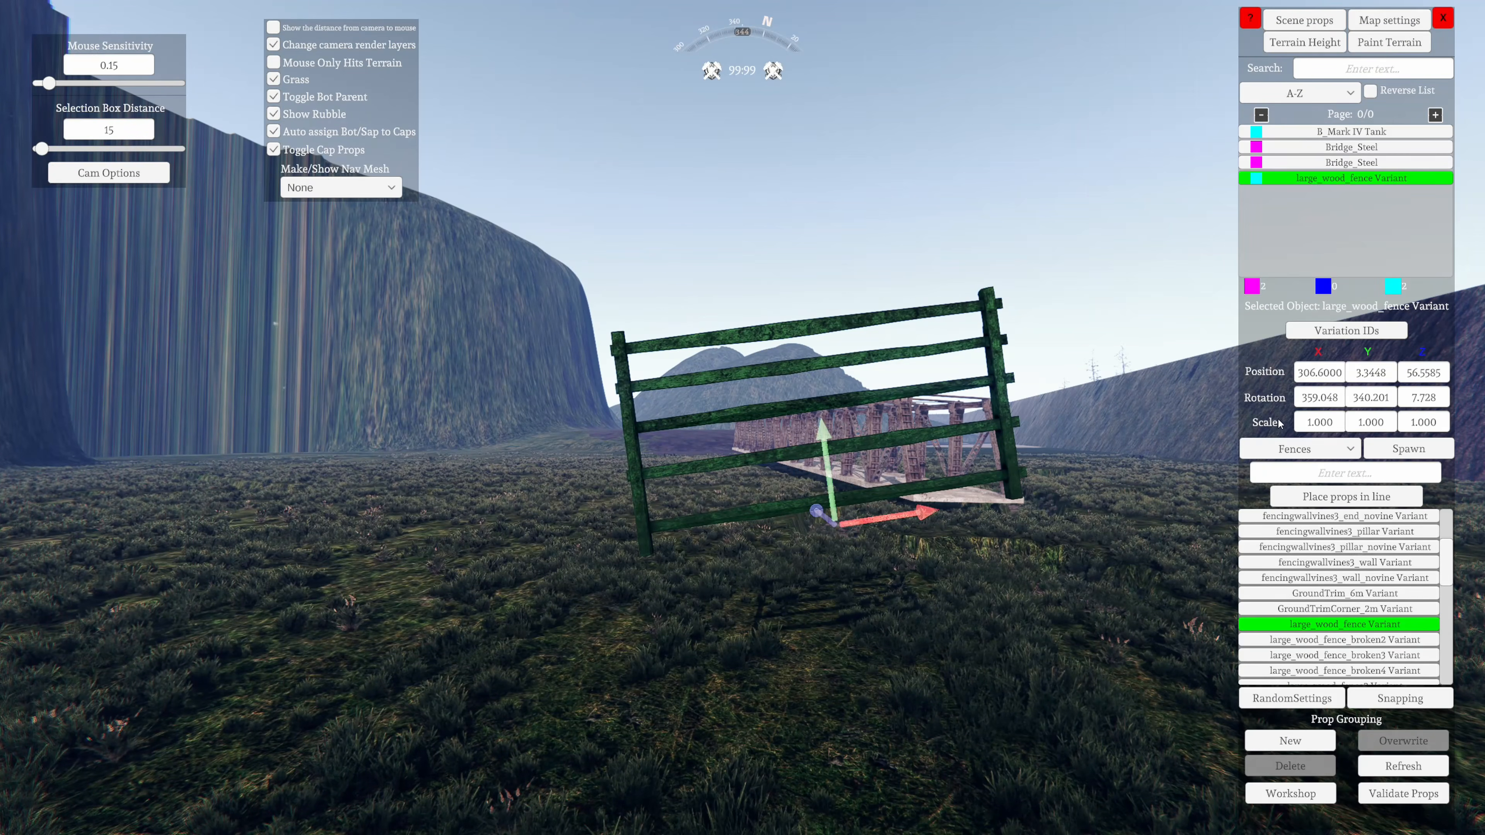
{"action": "right_click_drag", "start_coordinate": [926, 544], "coordinate": [914, 563]}
{"action": "key", "text": "Right"}
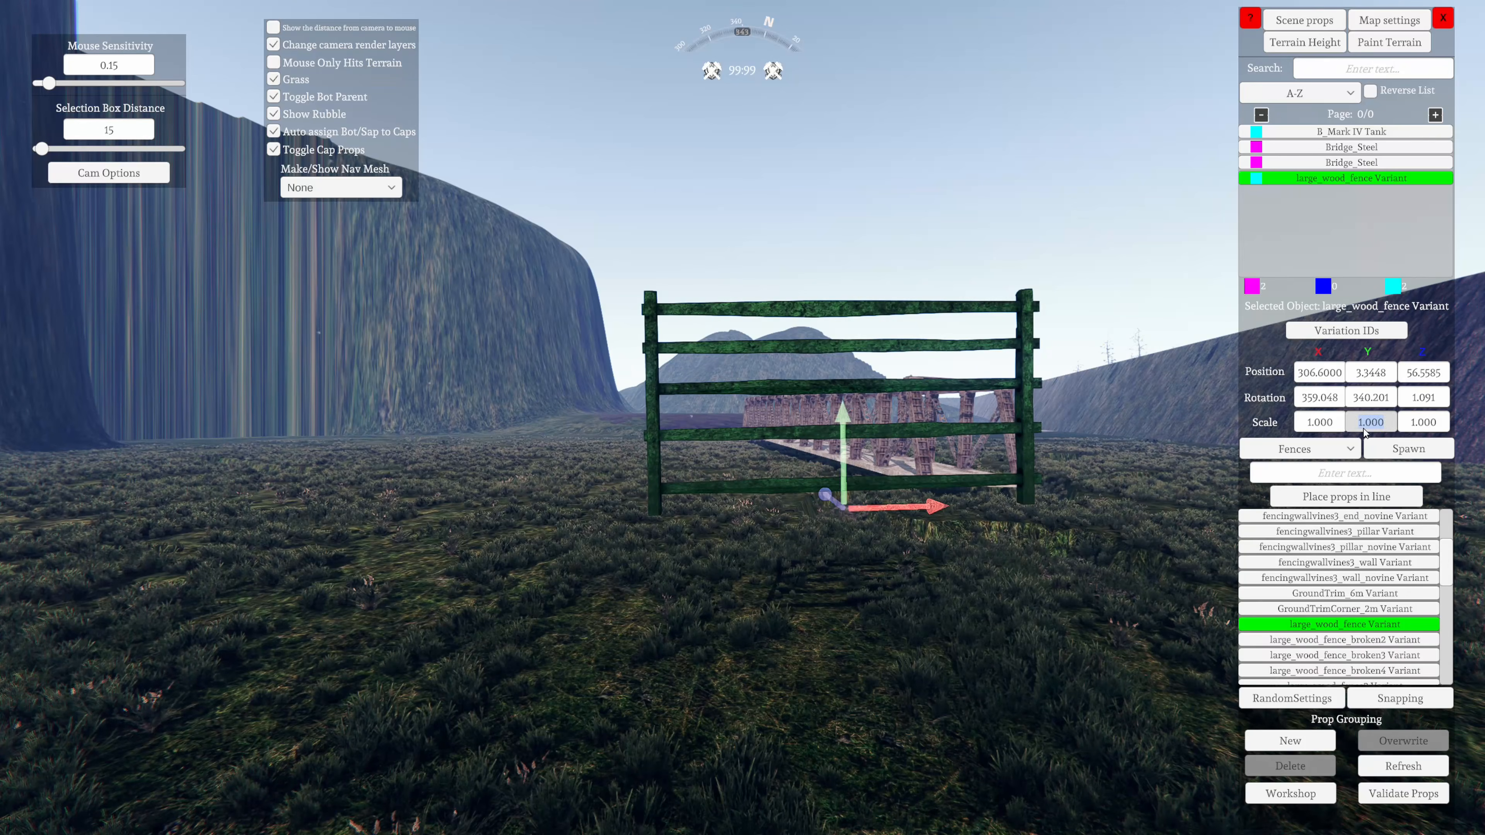
Set the wooden fence's Y scale to 3 and inspect it from an angle
{"action": "key", "text": "Return"}
{"action": "key", "text": "s"}
{"action": "right_click_drag", "start_coordinate": [859, 556], "coordinate": [869, 764]}
{"action": "key", "text": "w"}
{"action": "key", "text": "a"}
{"action": "key", "text": "s"}
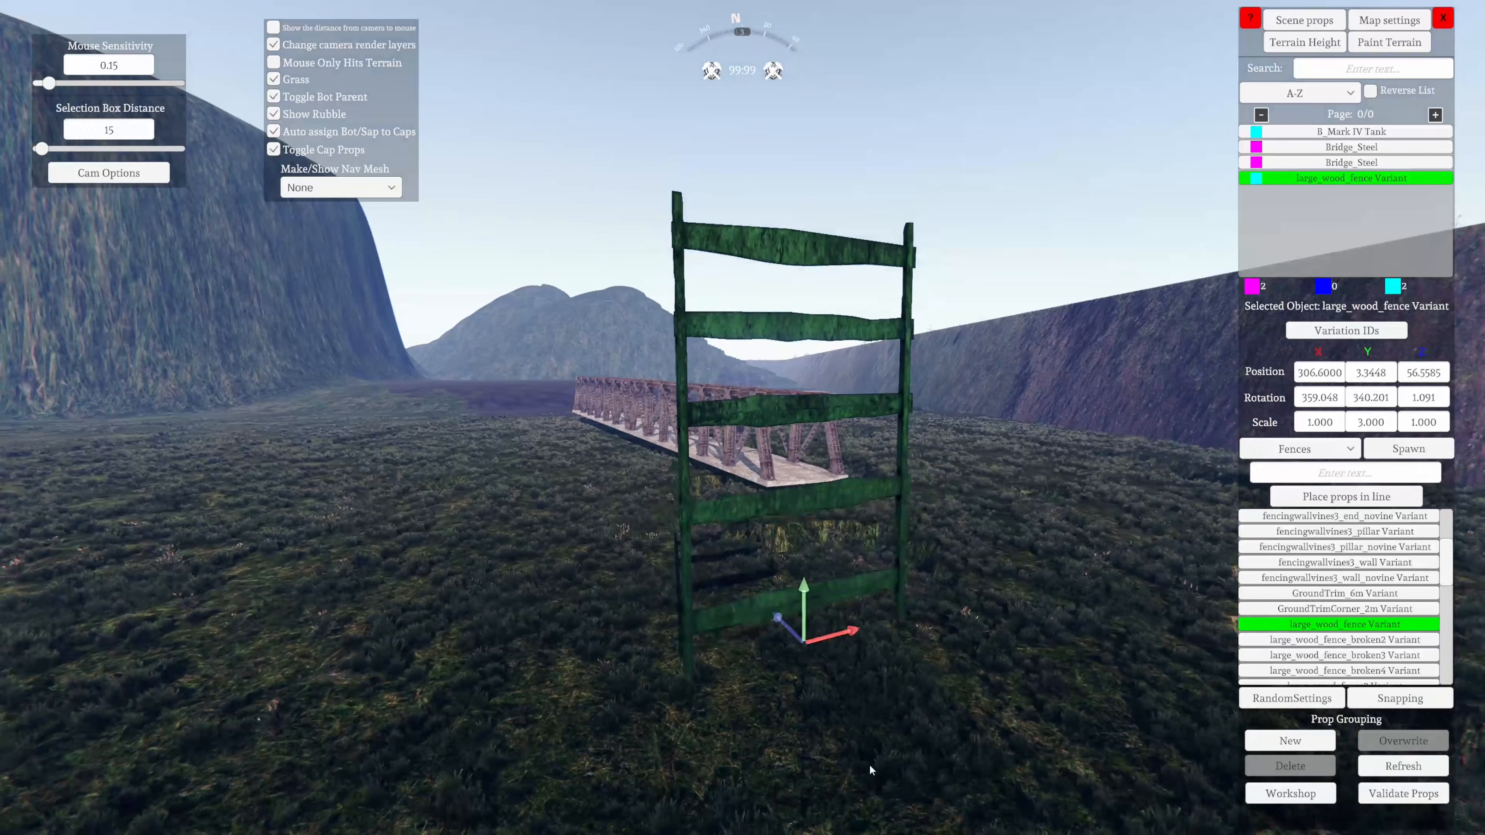
Return the wooden fence's Y scale to 1 and set its X scale to 3
{"action": "key", "text": "d"}
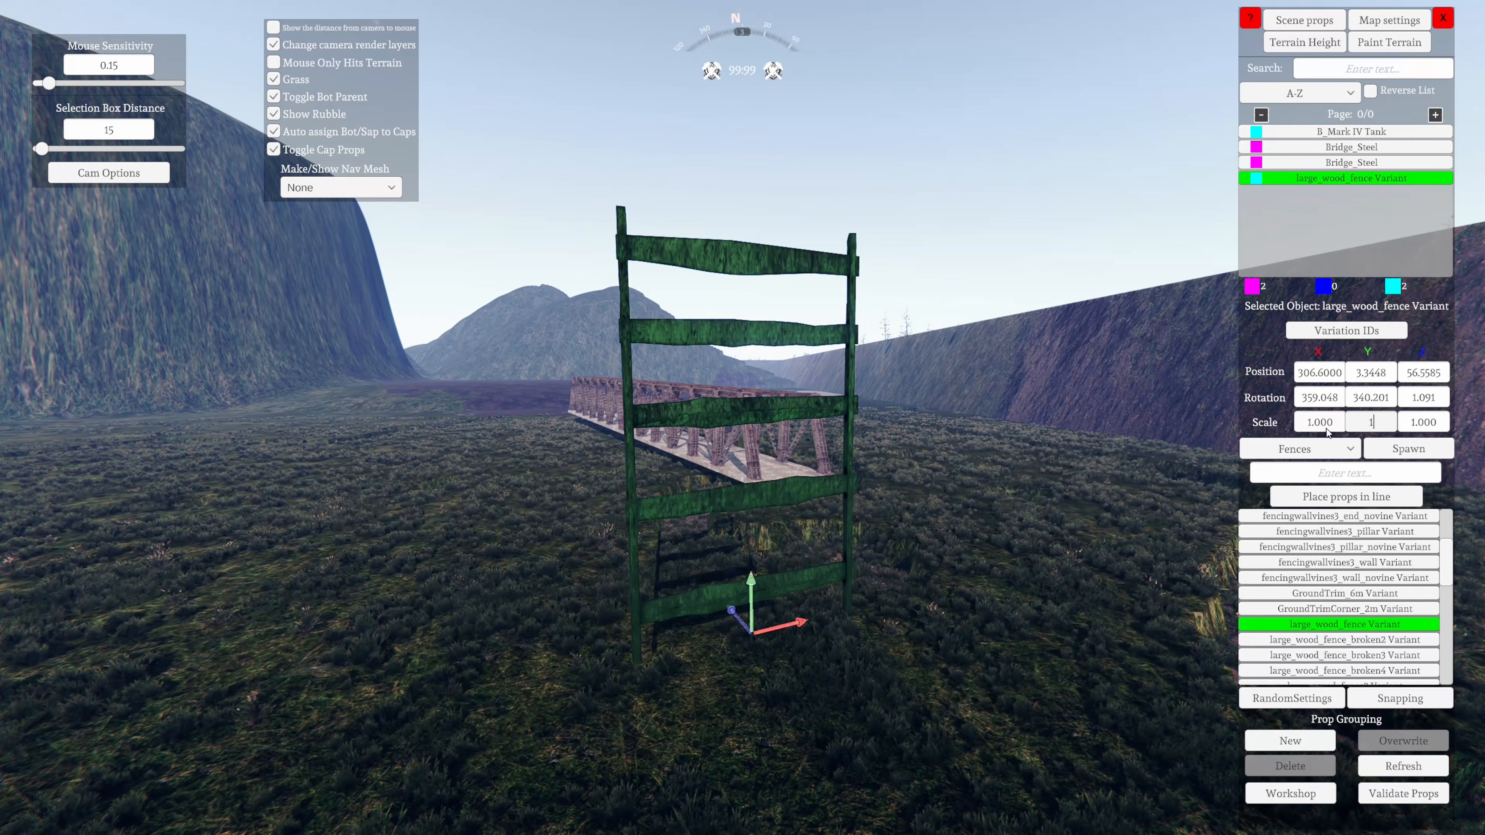
{"action": "key", "text": "Return"}
{"action": "key", "text": "w"}
{"action": "key", "text": "d"}
{"action": "right_click_drag", "start_coordinate": [913, 679], "coordinate": [789, 620]}
{"action": "key", "text": "a"}
{"action": "key", "text": "s"}
{"action": "right_click_drag", "start_coordinate": [1047, 550], "coordinate": [959, 522]}
{"action": "key", "text": "Return"}
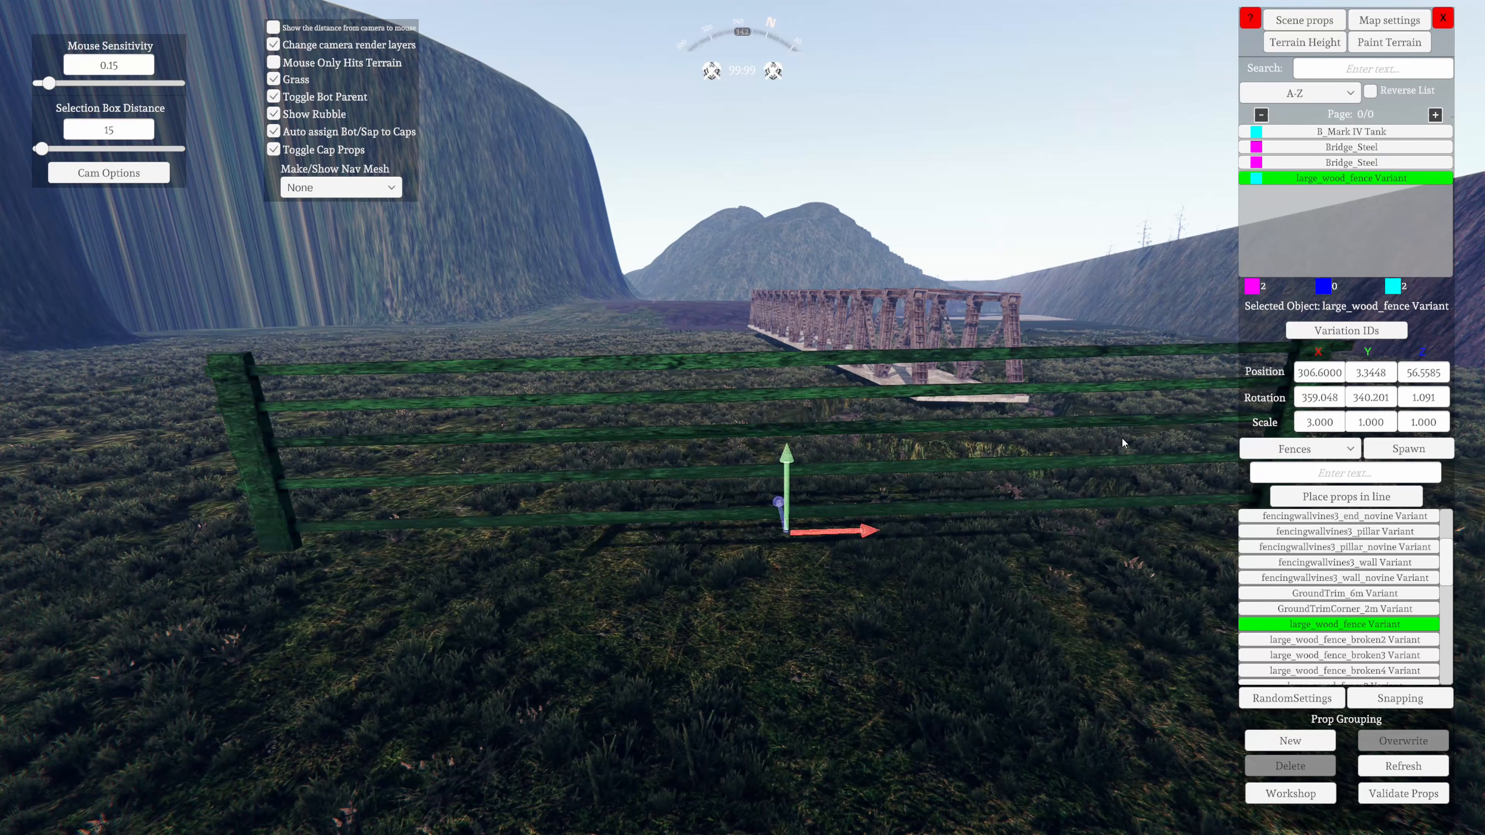
Return the wooden fence's X scale to 1 and raise it to about Y 4.05
{"action": "right_click_drag", "start_coordinate": [1122, 436], "coordinate": [700, 727]}
{"action": "key", "text": "s"}
{"action": "key", "text": "d"}
{"action": "key", "text": "s"}
{"action": "key", "text": "a"}
{"action": "key", "text": "Page_Up"}
{"action": "key", "text": "a"}
{"action": "key", "text": "a"}
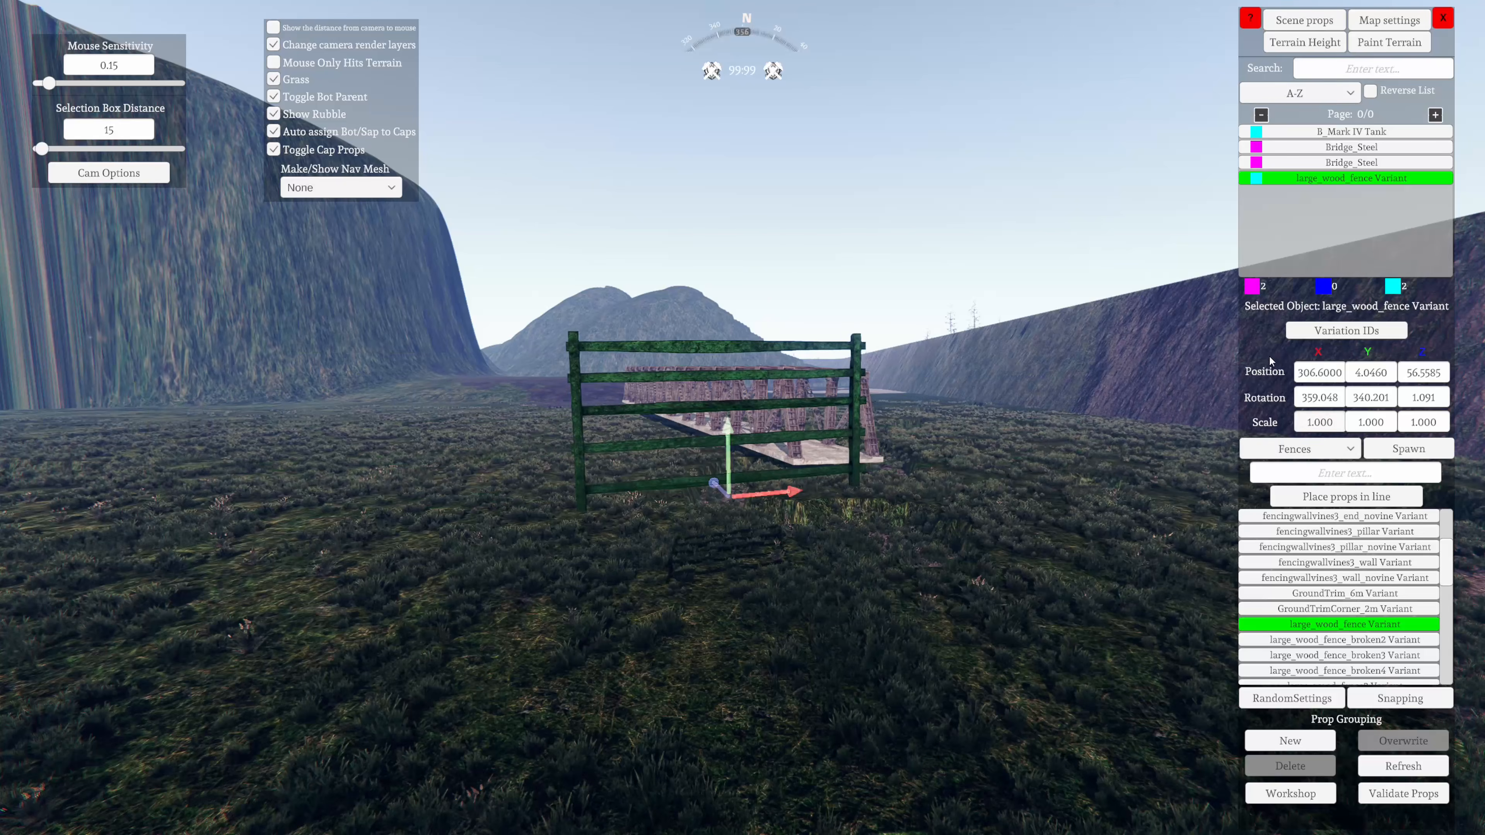
Set the wooden fence's Z scale to 3 and examine its thickness from the side
{"action": "key", "text": "a"}
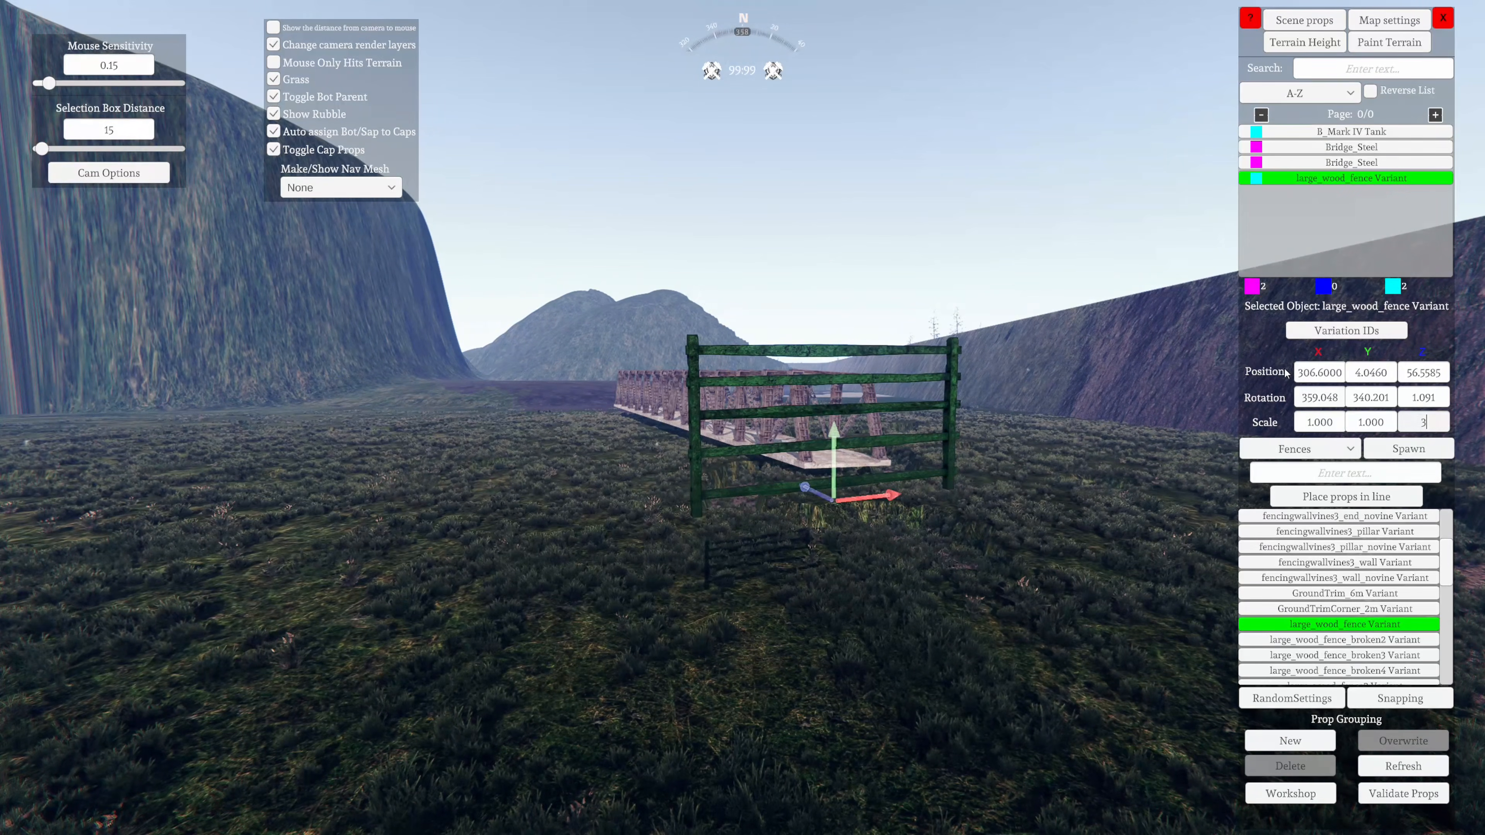
{"action": "key", "text": "a"}
{"action": "key", "text": "w"}
{"action": "right_click_drag", "start_coordinate": [304, 670], "coordinate": [0, 617]}
{"action": "key", "text": "d"}
{"action": "left_click_drag", "start_coordinate": [0, 621], "coordinate": [234, 649]}
{"action": "key", "text": "a"}
{"action": "right_click_drag", "start_coordinate": [234, 649], "coordinate": [581, 735]}
{"action": "key", "text": "s"}
{"action": "key", "text": "w"}
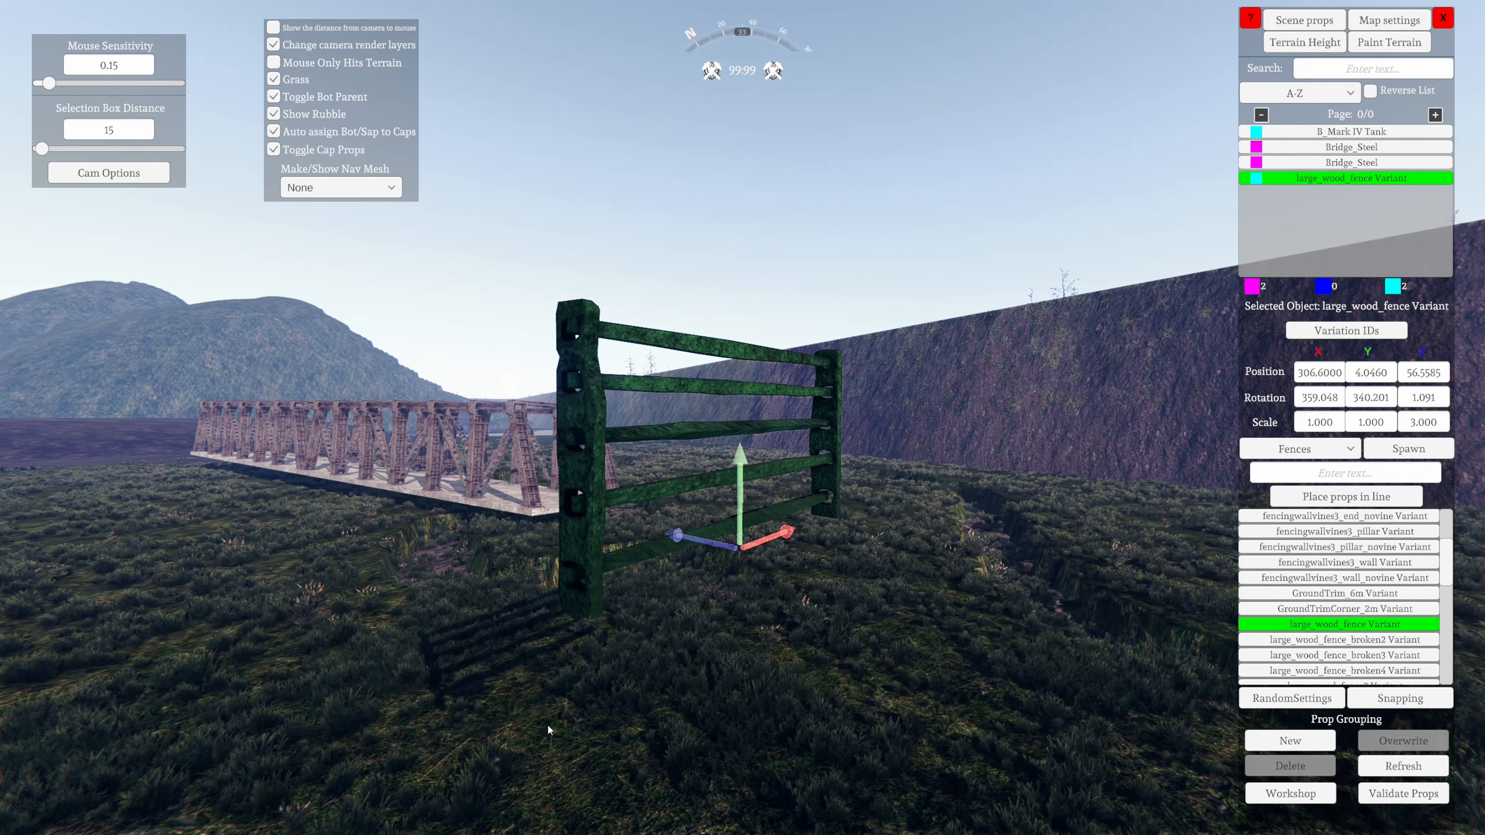
Switch the prop category to Other and look through its list down to the SpeedUpZone props
{"action": "key", "text": "w"}
{"action": "key", "text": "d"}
{"action": "right_click_drag", "start_coordinate": [860, 497], "coordinate": [667, 635]}
{"action": "key", "text": "s"}
{"action": "key", "text": "d"}
{"action": "key", "text": "w"}
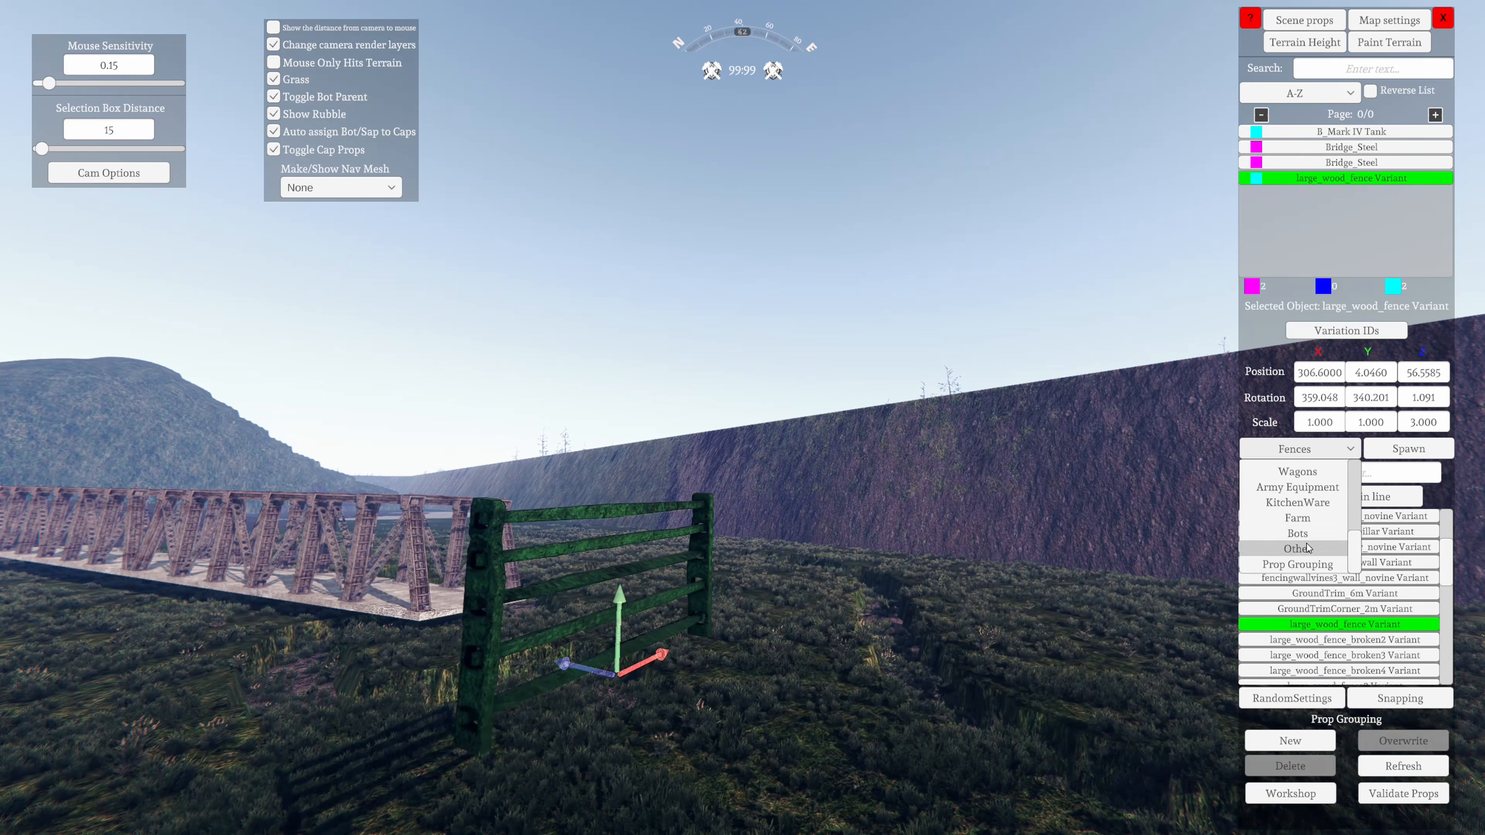
{"action": "left_click", "coordinate": [1308, 548]}
{"action": "scroll", "coordinate": [1384, 550], "scroll_direction": "down", "scroll_amount": 2}
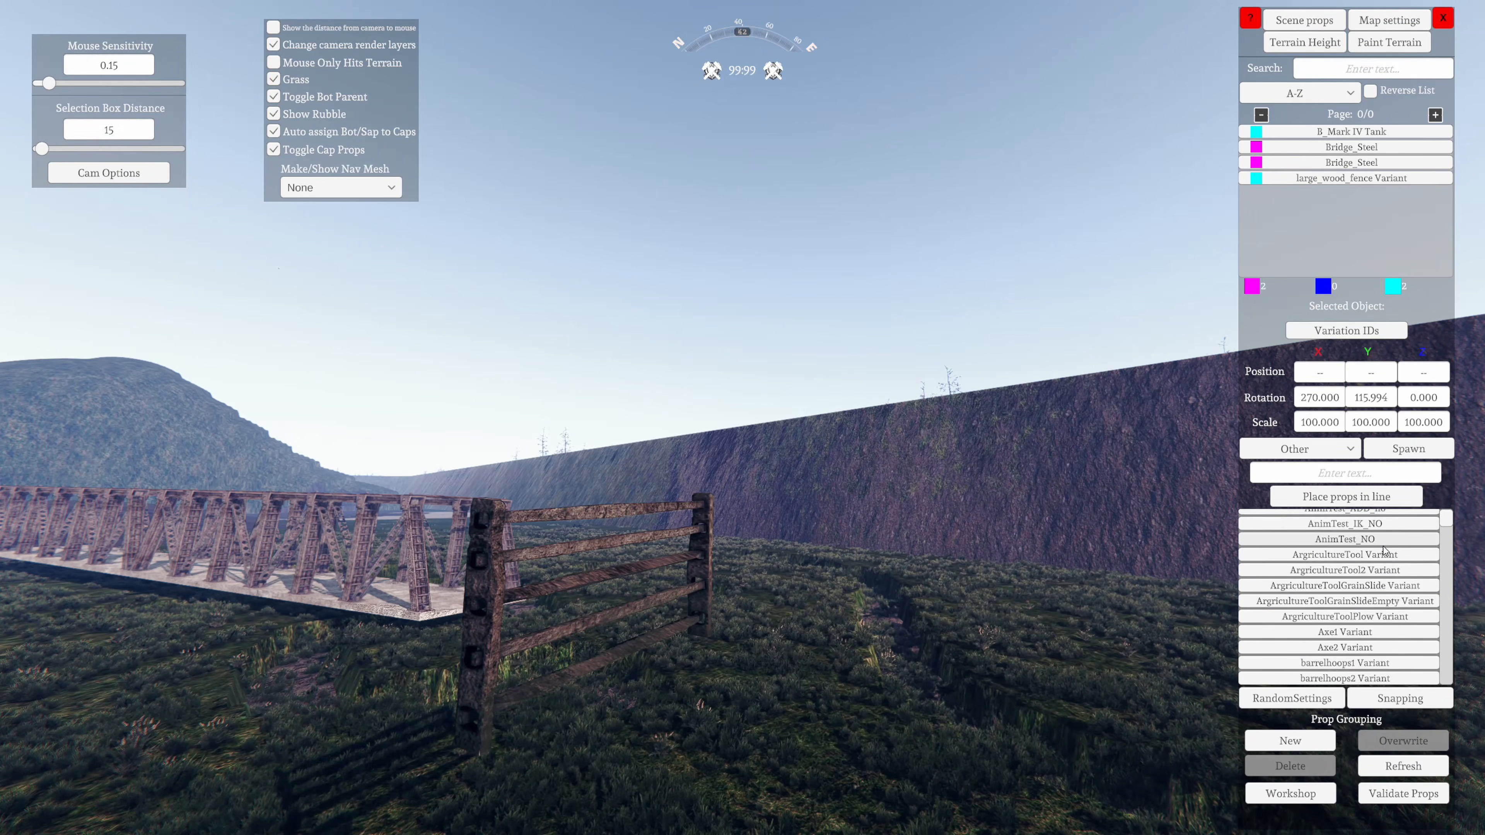
{"action": "scroll", "coordinate": [1385, 551], "scroll_direction": "down", "scroll_amount": 3}
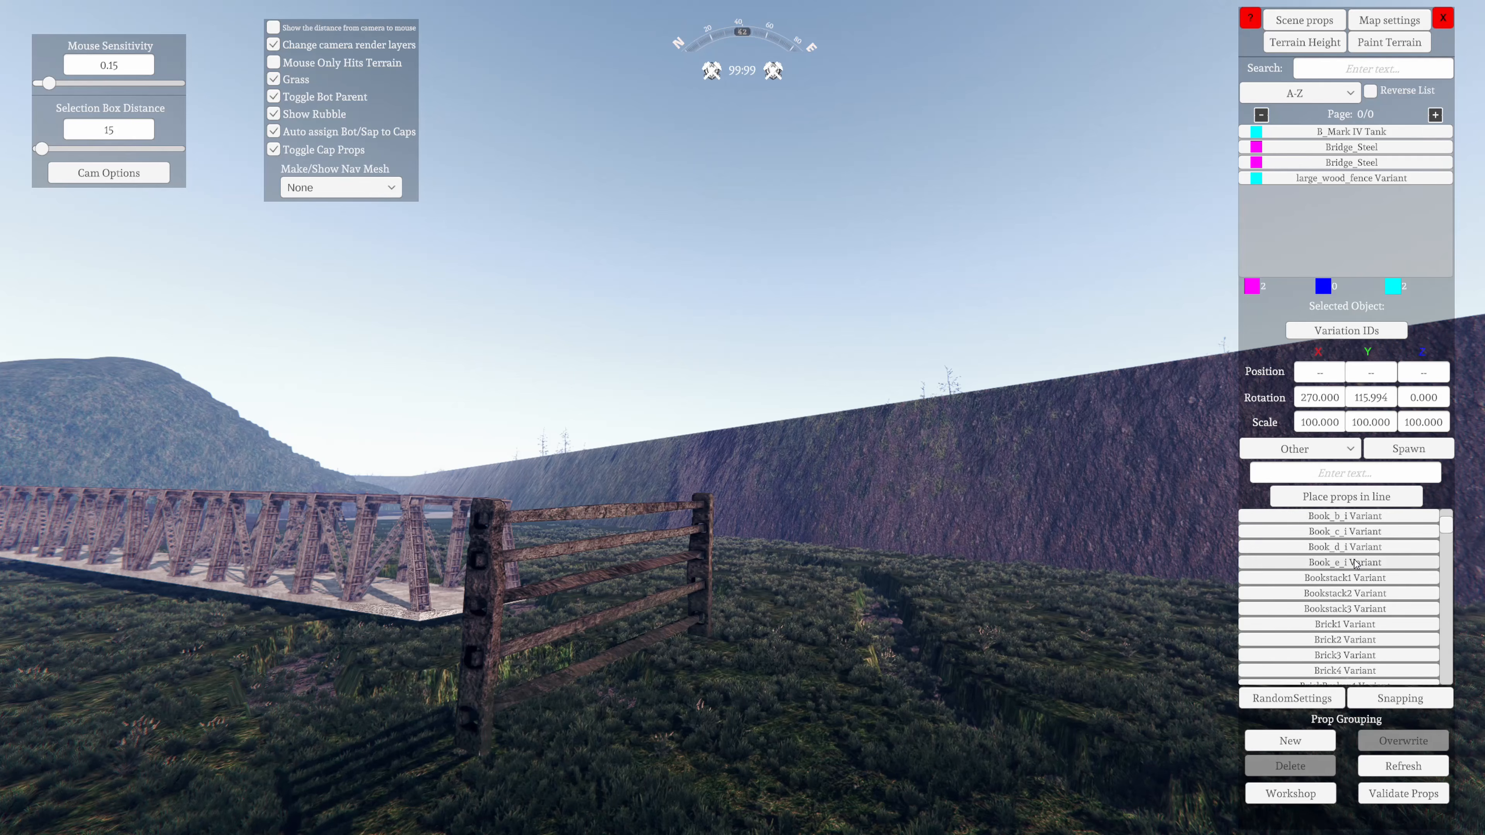
{"action": "scroll", "coordinate": [1346, 581], "scroll_direction": "down", "scroll_amount": 8}
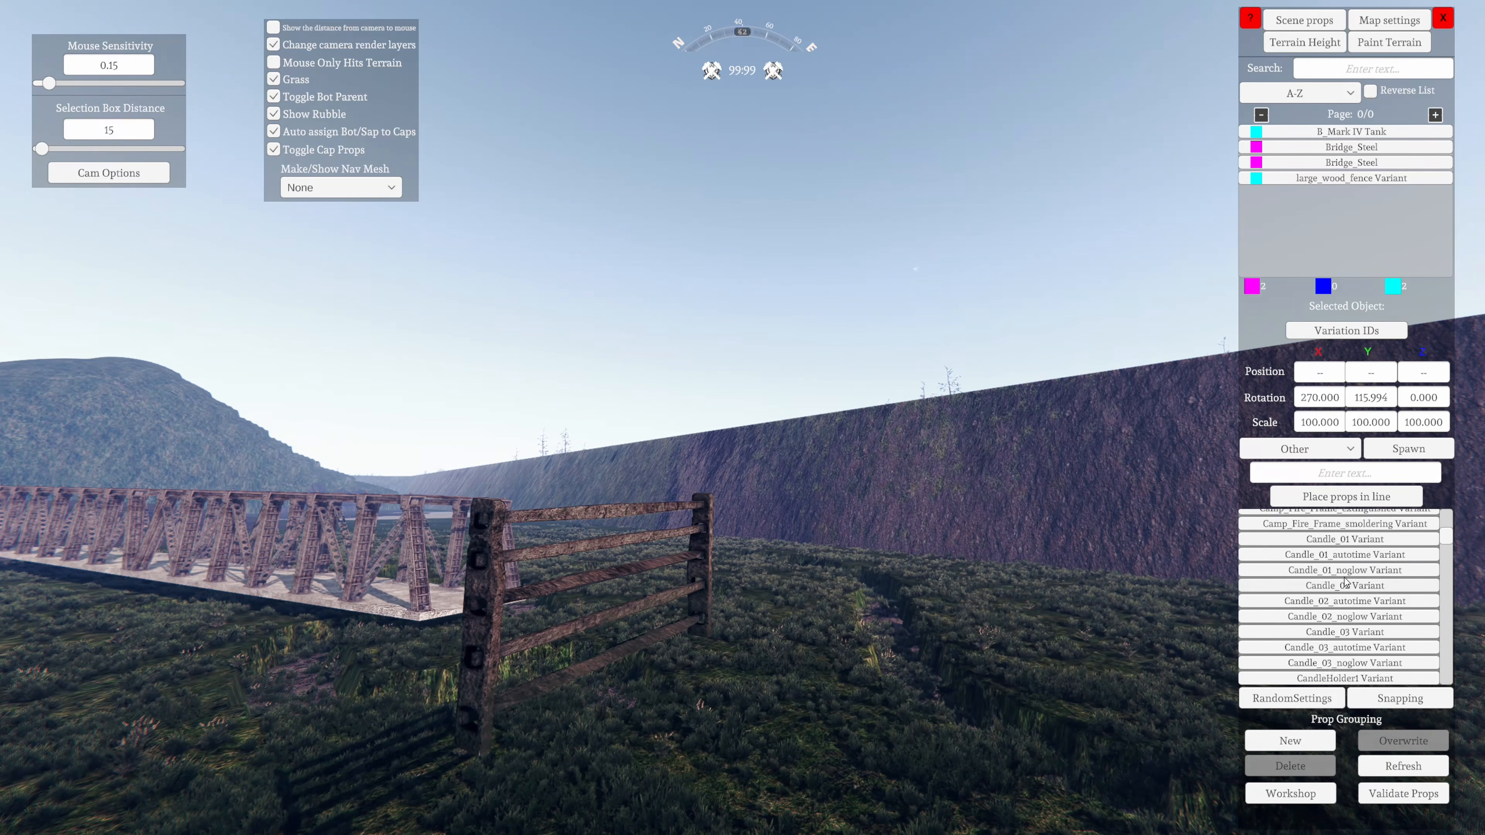
{"action": "left_click_drag", "start_coordinate": [1447, 554], "coordinate": [1432, 698]}
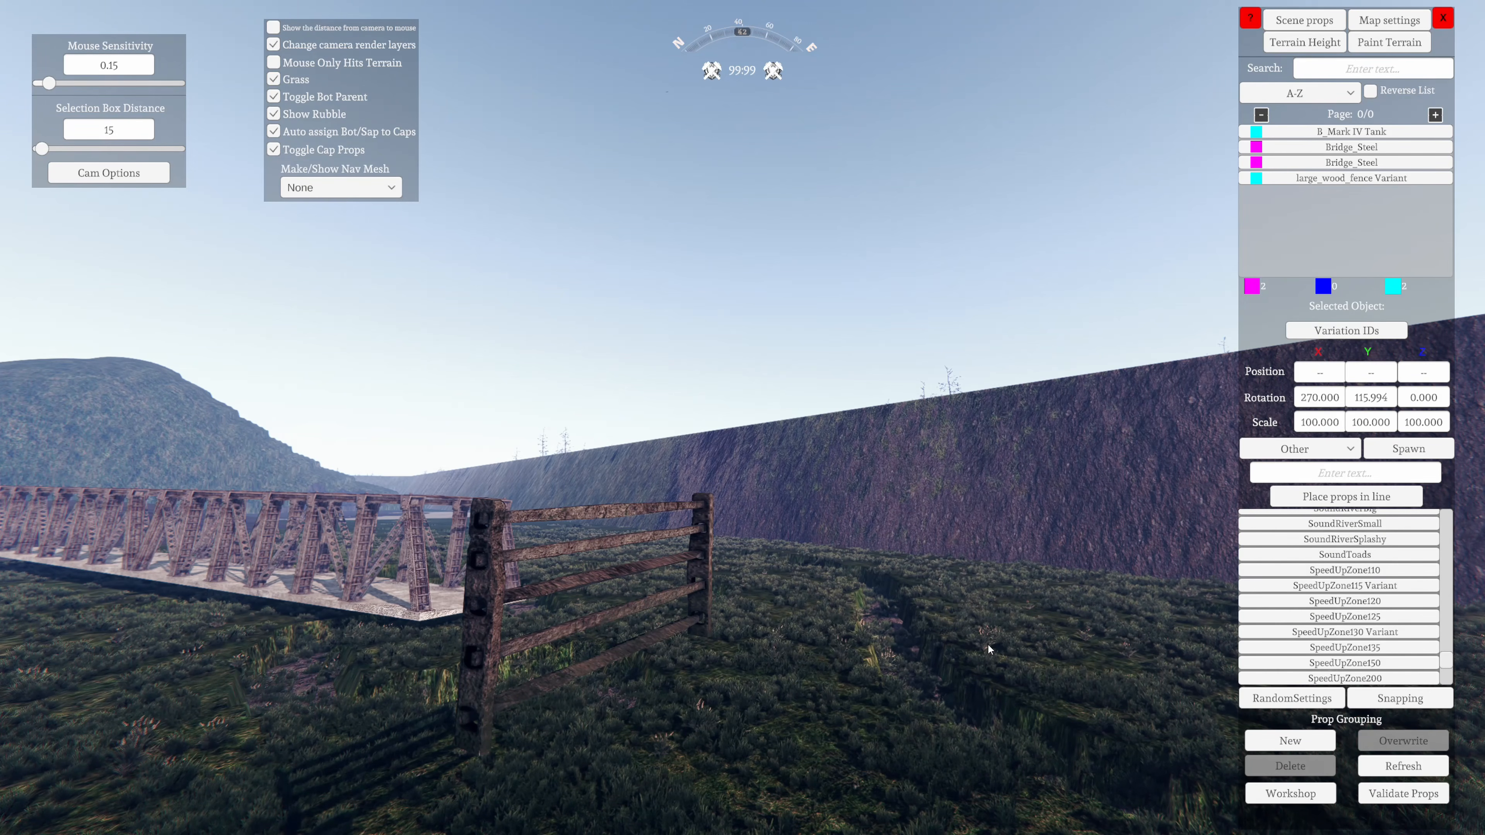
Search the Other props for "river" and select Water_350_River1
{"action": "key", "text": "s"}
{"action": "right_click_drag", "start_coordinate": [1061, 641], "coordinate": [305, 772]}
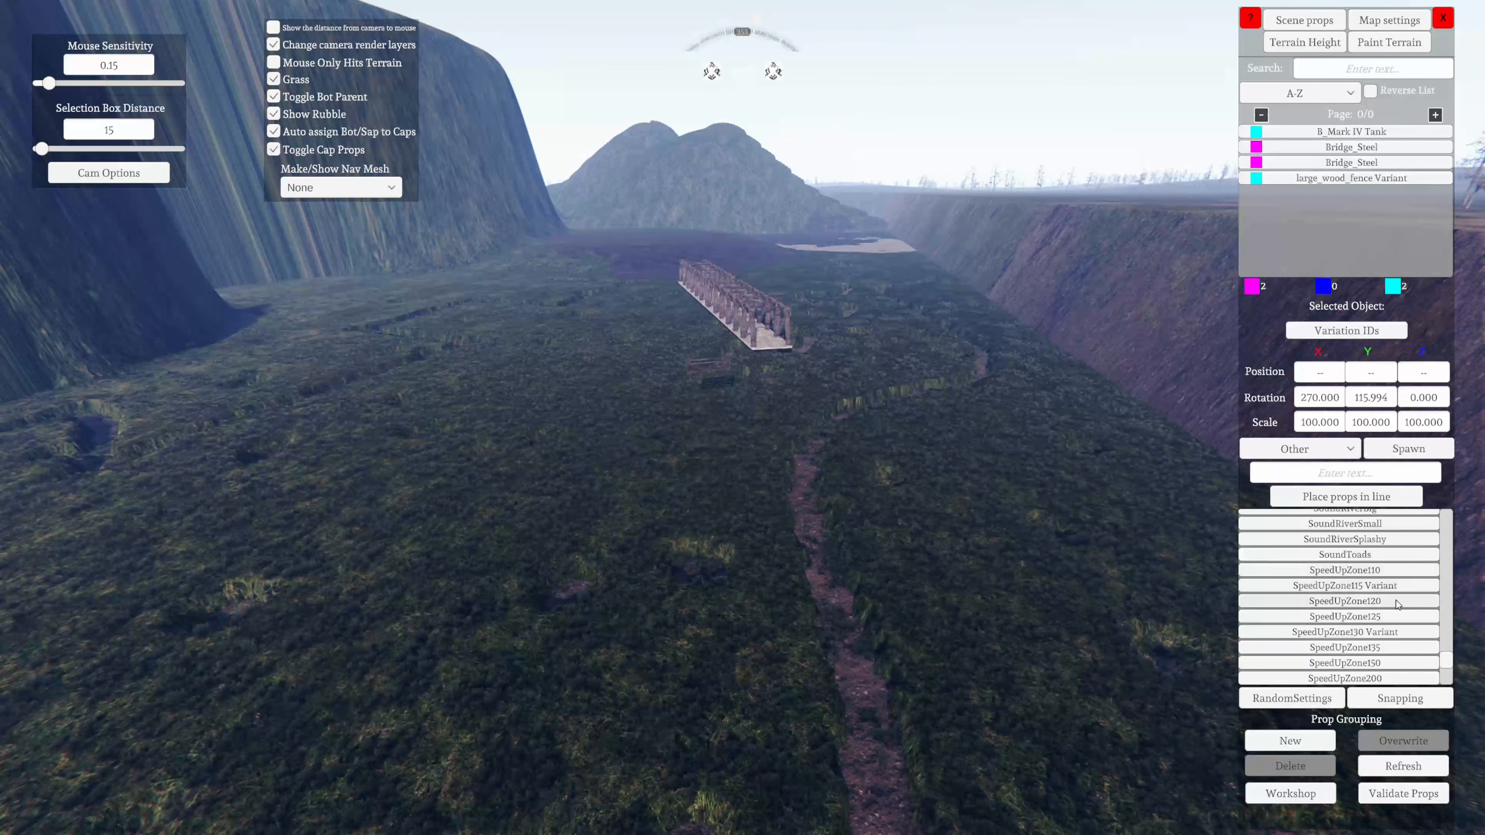
{"action": "scroll", "coordinate": [1384, 597], "scroll_direction": "up", "scroll_amount": 3}
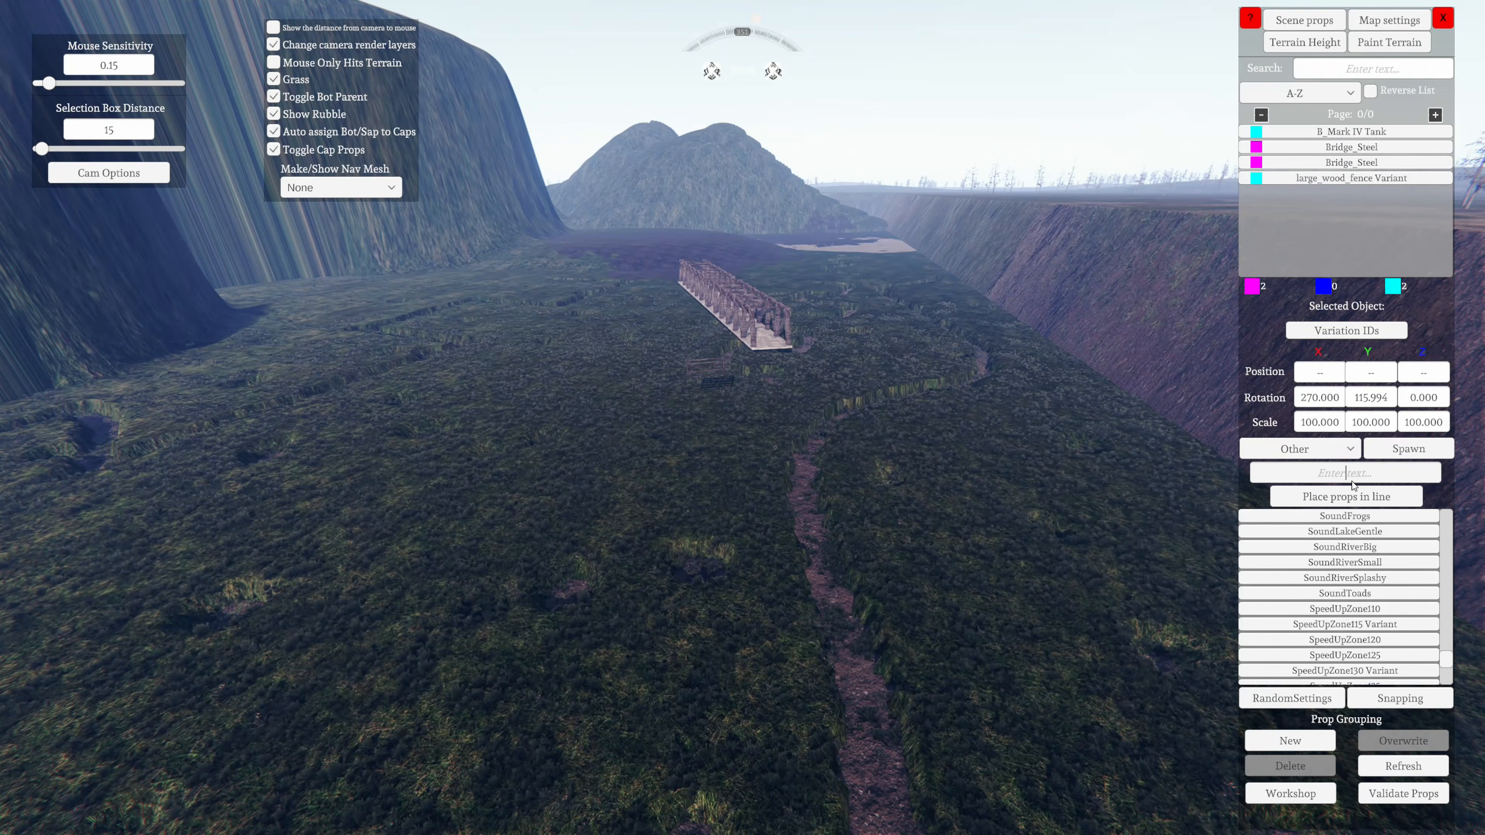
{"action": "key", "text": "Return"}
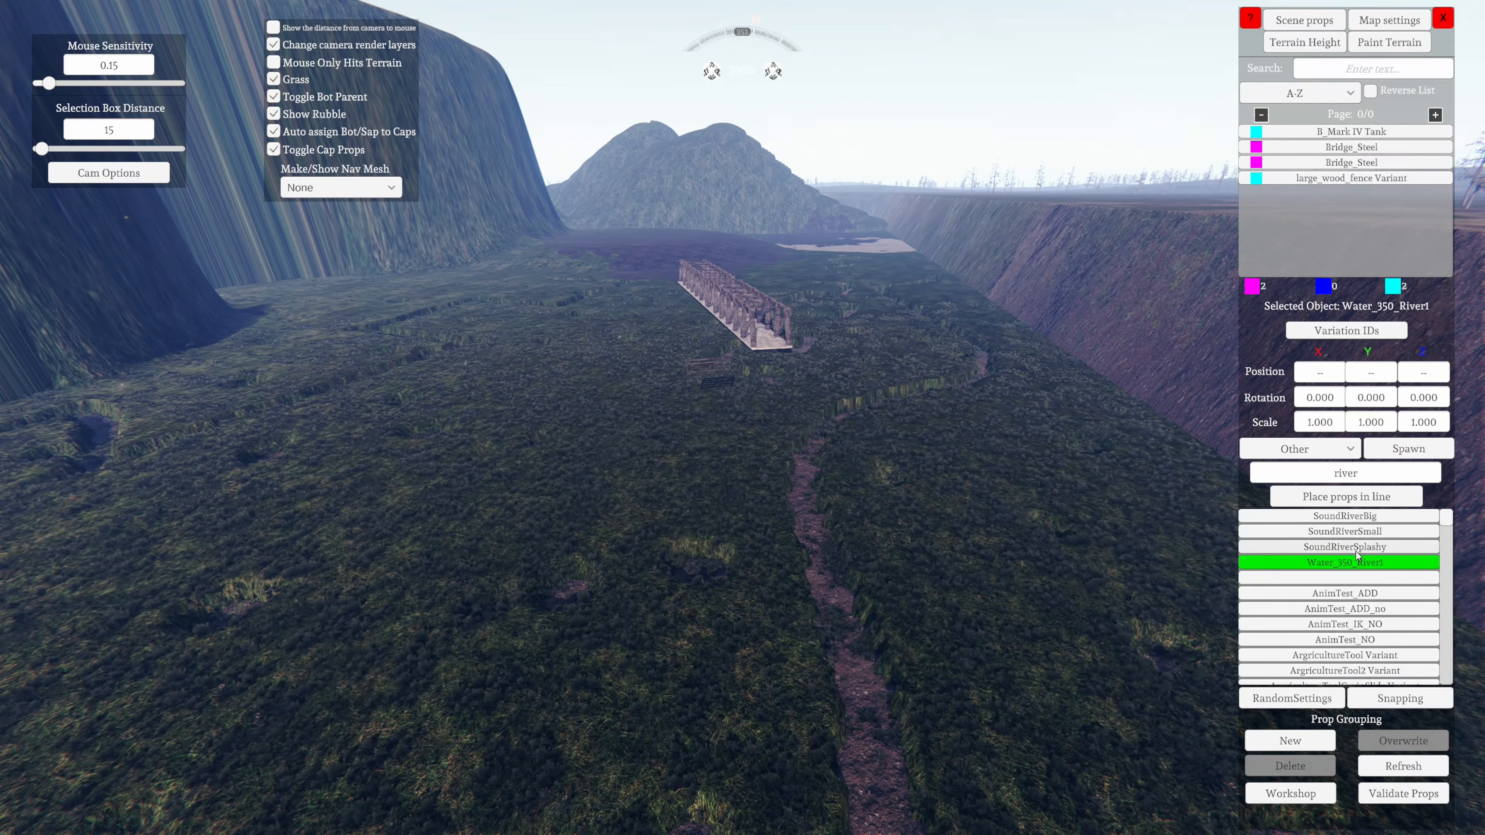
Search the Other props for "npc" and select DrilCampIdler6
{"action": "scroll", "coordinate": [1358, 555], "scroll_direction": "down", "scroll_amount": 5}
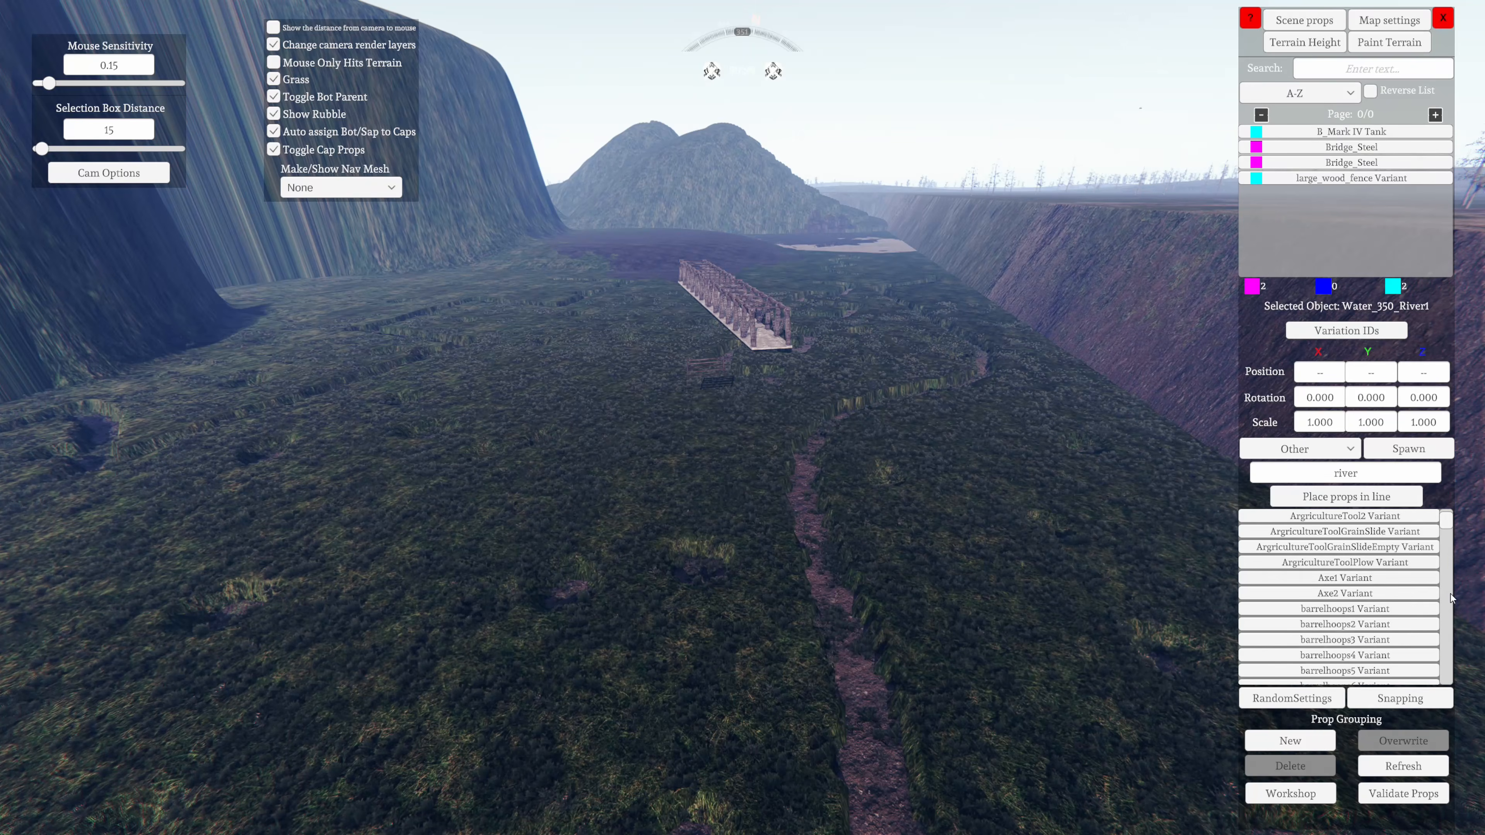
{"action": "scroll", "coordinate": [1447, 537], "scroll_direction": "down", "scroll_amount": 15}
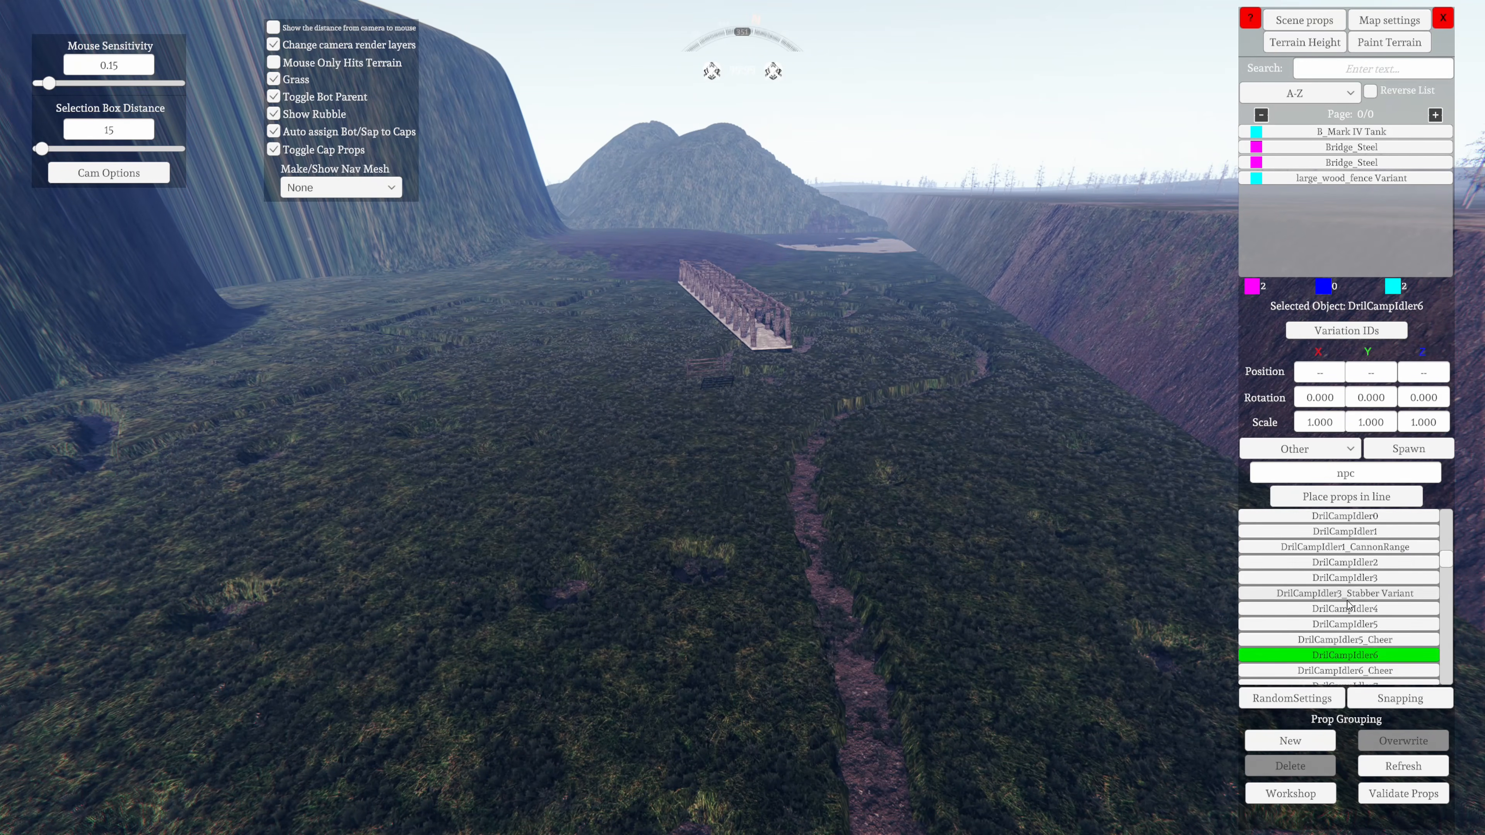
Spawn a DrilCampIdler1 soldier and place it on the deck at the near end of the steel bridge
{"action": "scroll", "coordinate": [1377, 587], "scroll_direction": "down", "scroll_amount": 1}
{"action": "scroll", "coordinate": [1378, 592], "scroll_direction": "up", "scroll_amount": 1}
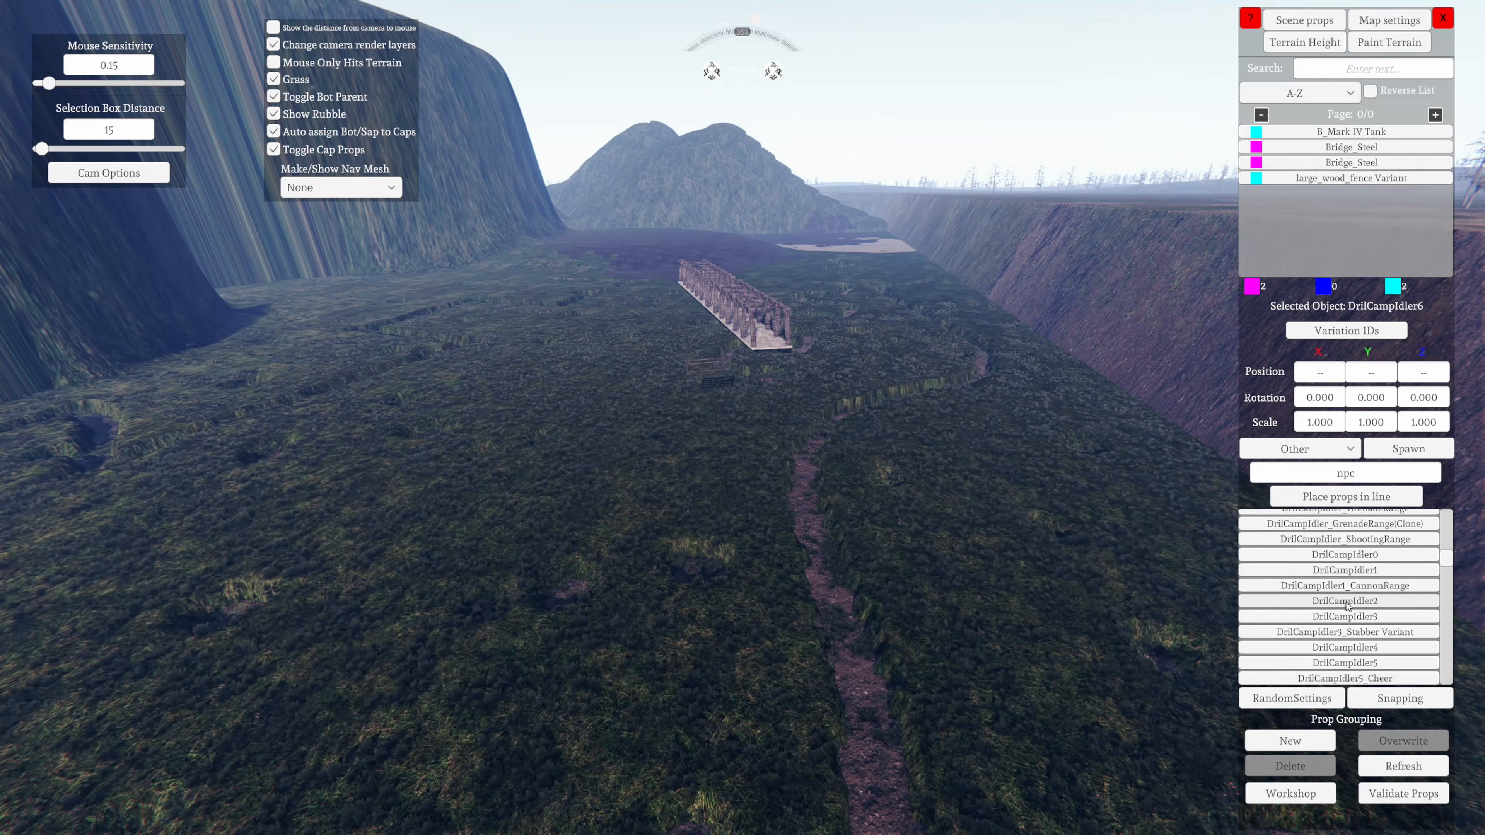
{"action": "left_click", "coordinate": [1413, 454]}
{"action": "key", "text": "w"}
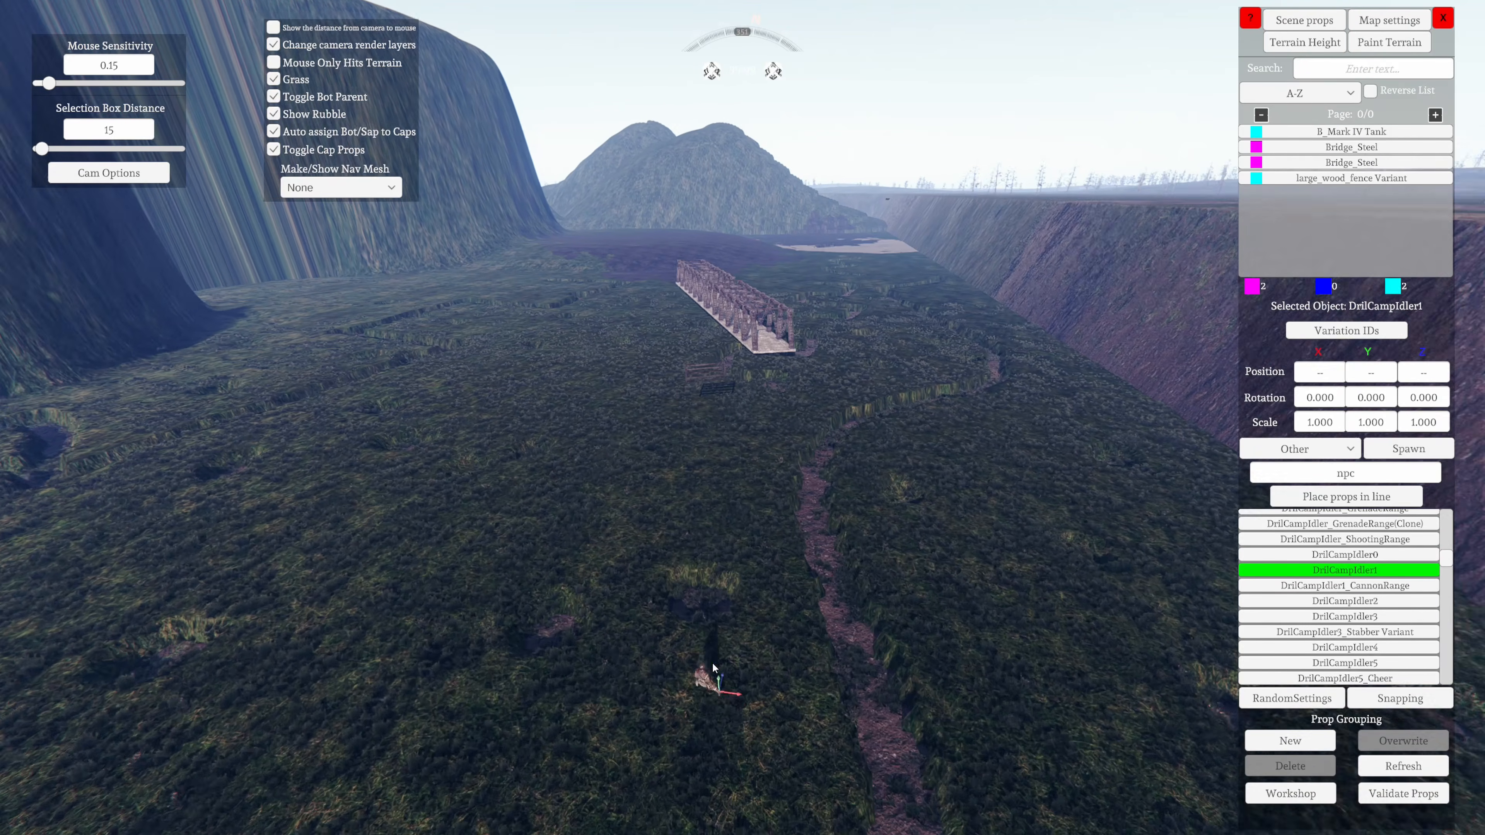
{"action": "right_click_drag", "start_coordinate": [712, 673], "coordinate": [762, 564]}
{"action": "key", "text": "w"}
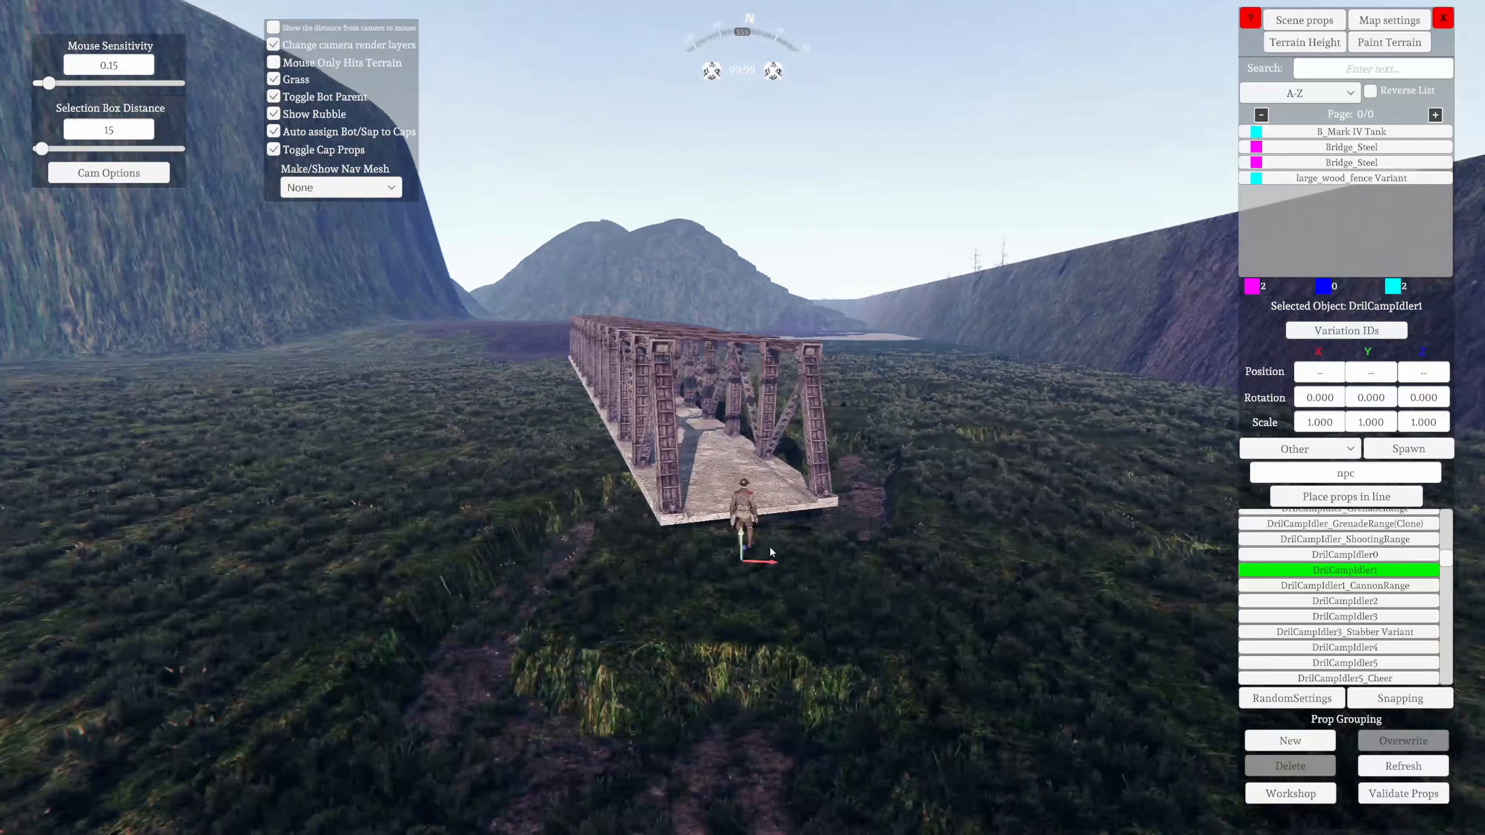
{"action": "key", "text": "w"}
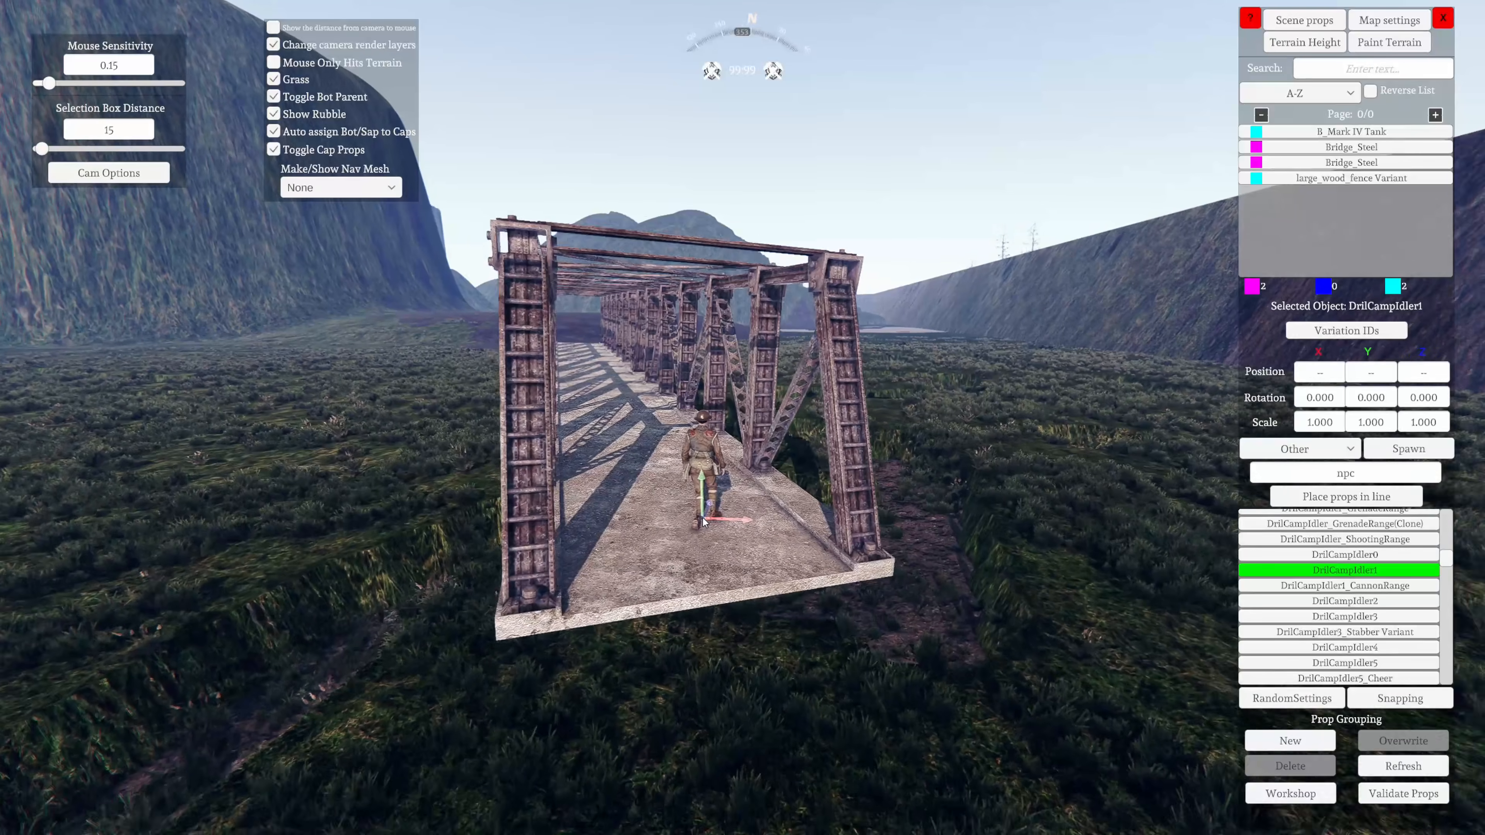
{"action": "left_click", "coordinate": [733, 538]}
Examine the soldier on the steel bridge's deck from several sides and distances
{"action": "key", "text": "w"}
{"action": "key", "text": "d"}
{"action": "right_click_drag", "start_coordinate": [756, 552], "coordinate": [1479, 609]}
{"action": "key", "text": "w"}
{"action": "key", "text": "d"}
{"action": "key", "text": "d"}
{"action": "key", "text": "w"}
{"action": "key", "text": "a"}
{"action": "key", "text": "w"}
{"action": "key", "text": "a"}
{"action": "key", "text": "w"}
{"action": "key", "text": "s"}
{"action": "key", "text": "w"}
{"action": "key", "text": "d"}
{"action": "right_click_drag", "start_coordinate": [719, 646], "coordinate": [848, 787]}
{"action": "key", "text": "w"}
{"action": "key", "text": "s"}
{"action": "key", "text": "s"}
{"action": "key", "text": "a"}
Select the steel bridge the soldier stands on and set its X, Y and Z scale to 4
{"action": "key", "text": "s"}
{"action": "key", "text": "a"}
{"action": "right_click_drag", "start_coordinate": [432, 620], "coordinate": [691, 568]}
{"action": "key", "text": "w"}
{"action": "left_click", "coordinate": [692, 567]}
{"action": "key", "text": "s"}
{"action": "right_click_drag", "start_coordinate": [478, 653], "coordinate": [1071, 407]}
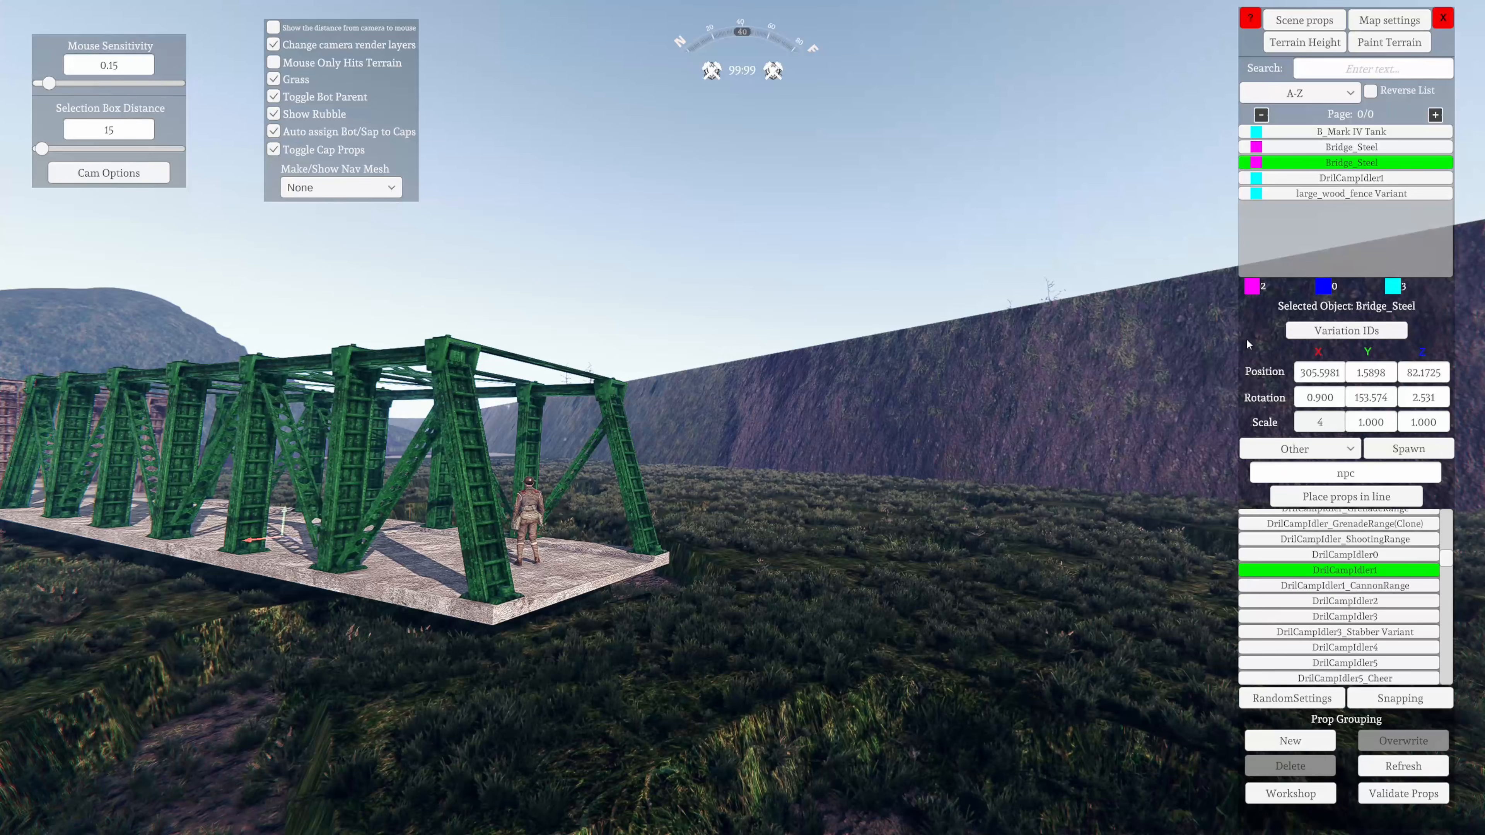
{"action": "left_click", "coordinate": [1374, 423]}
{"action": "type", "text": "4"}
{"action": "left_click", "coordinate": [1422, 425]}
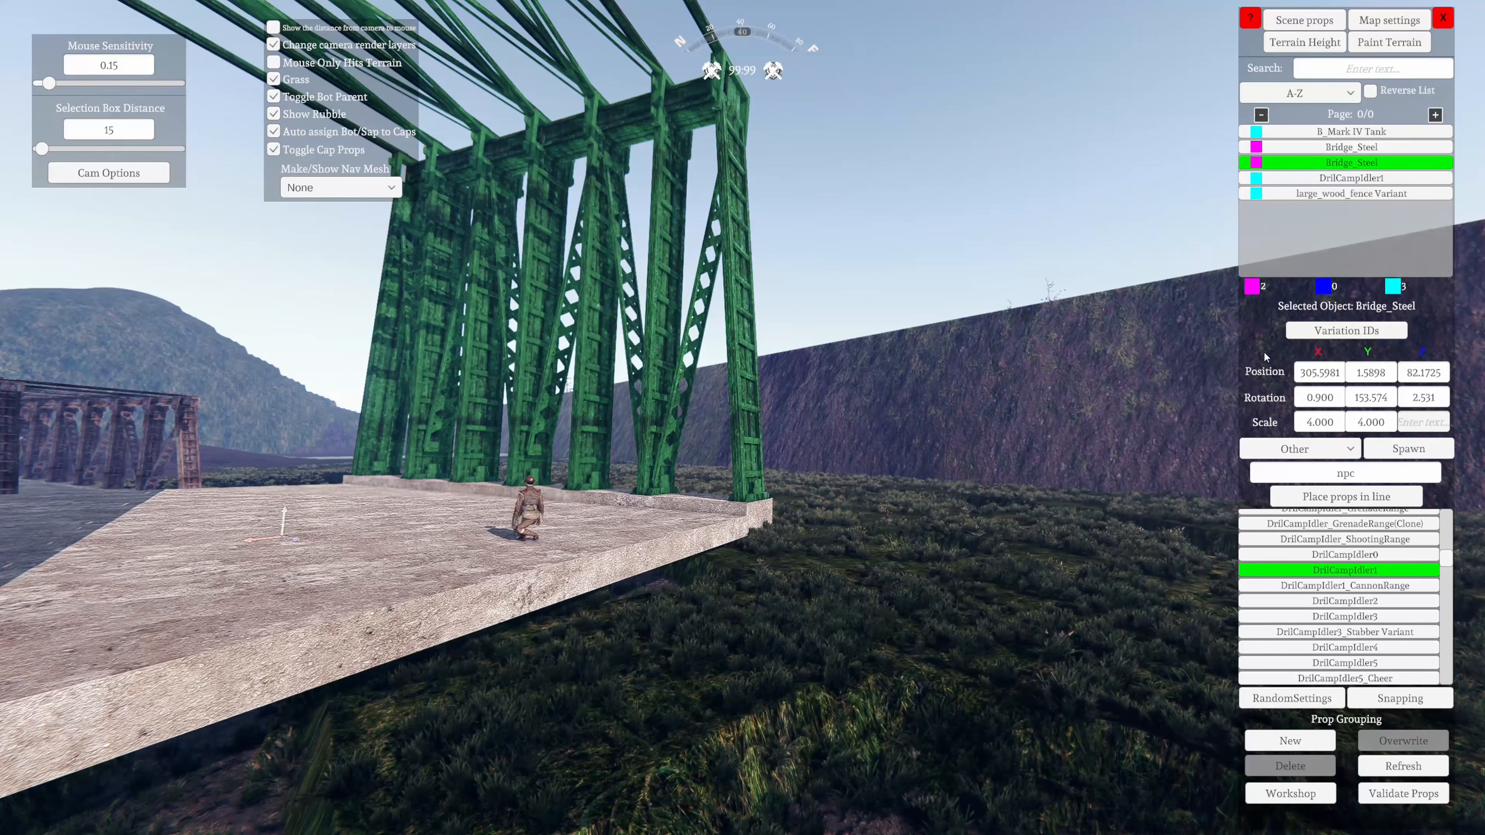
{"action": "key", "text": "Return"}
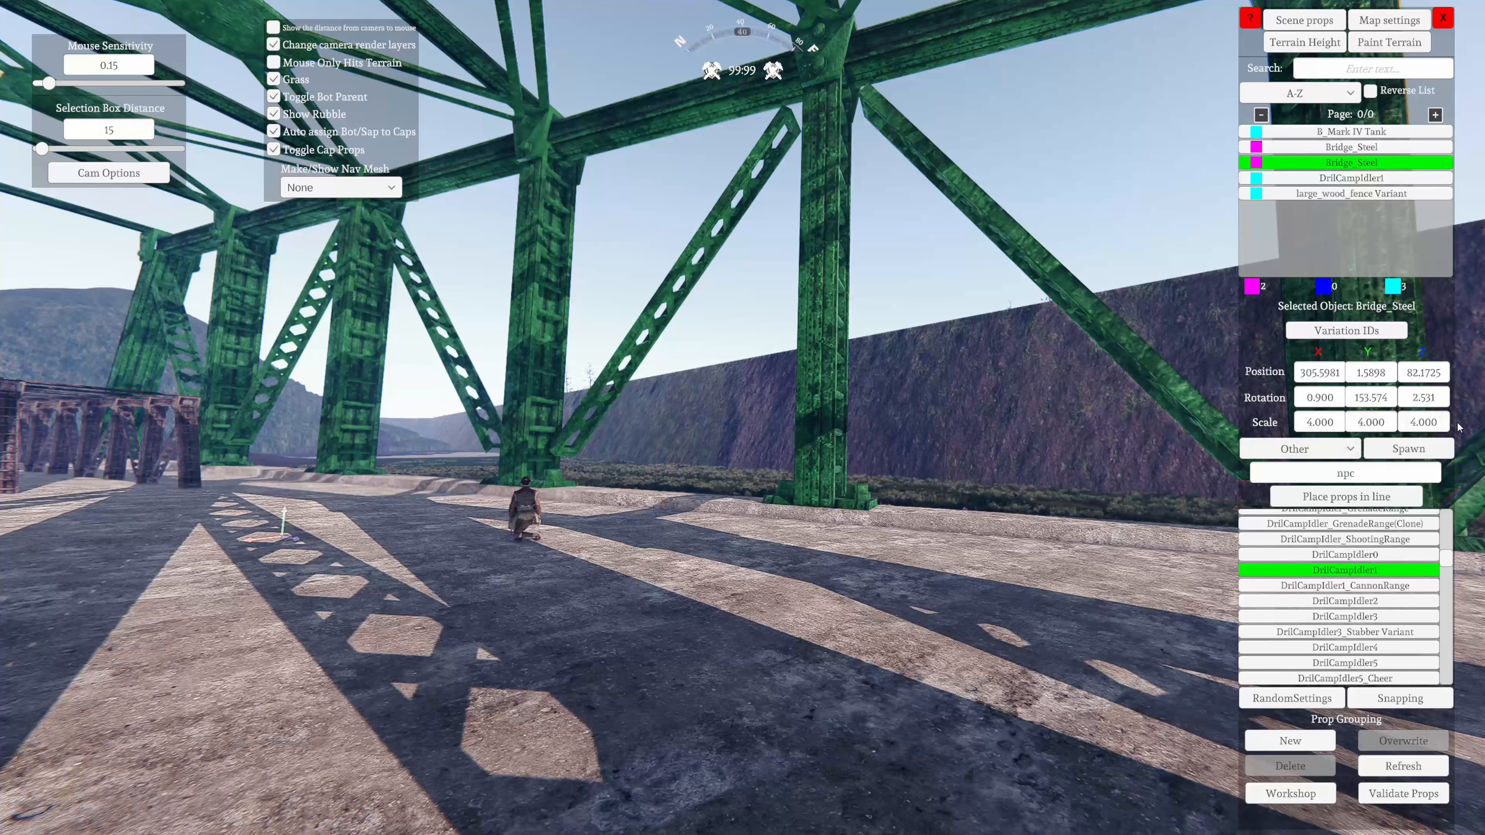
Examine the enlarged steel bridge from beside the soldier on its deck and from high above
{"action": "right_click_drag", "start_coordinate": [711, 505], "coordinate": [135, 632]}
{"action": "key", "text": "w"}
{"action": "key", "text": "d"}
{"action": "key", "text": "d"}
{"action": "right_click_drag", "start_coordinate": [755, 539], "coordinate": [3, 565]}
{"action": "key", "text": "s"}
{"action": "key", "text": "a"}
{"action": "key", "text": "s"}
{"action": "key", "text": "a"}
{"action": "key", "text": "w"}
{"action": "key", "text": "d"}
{"action": "key", "text": "s"}
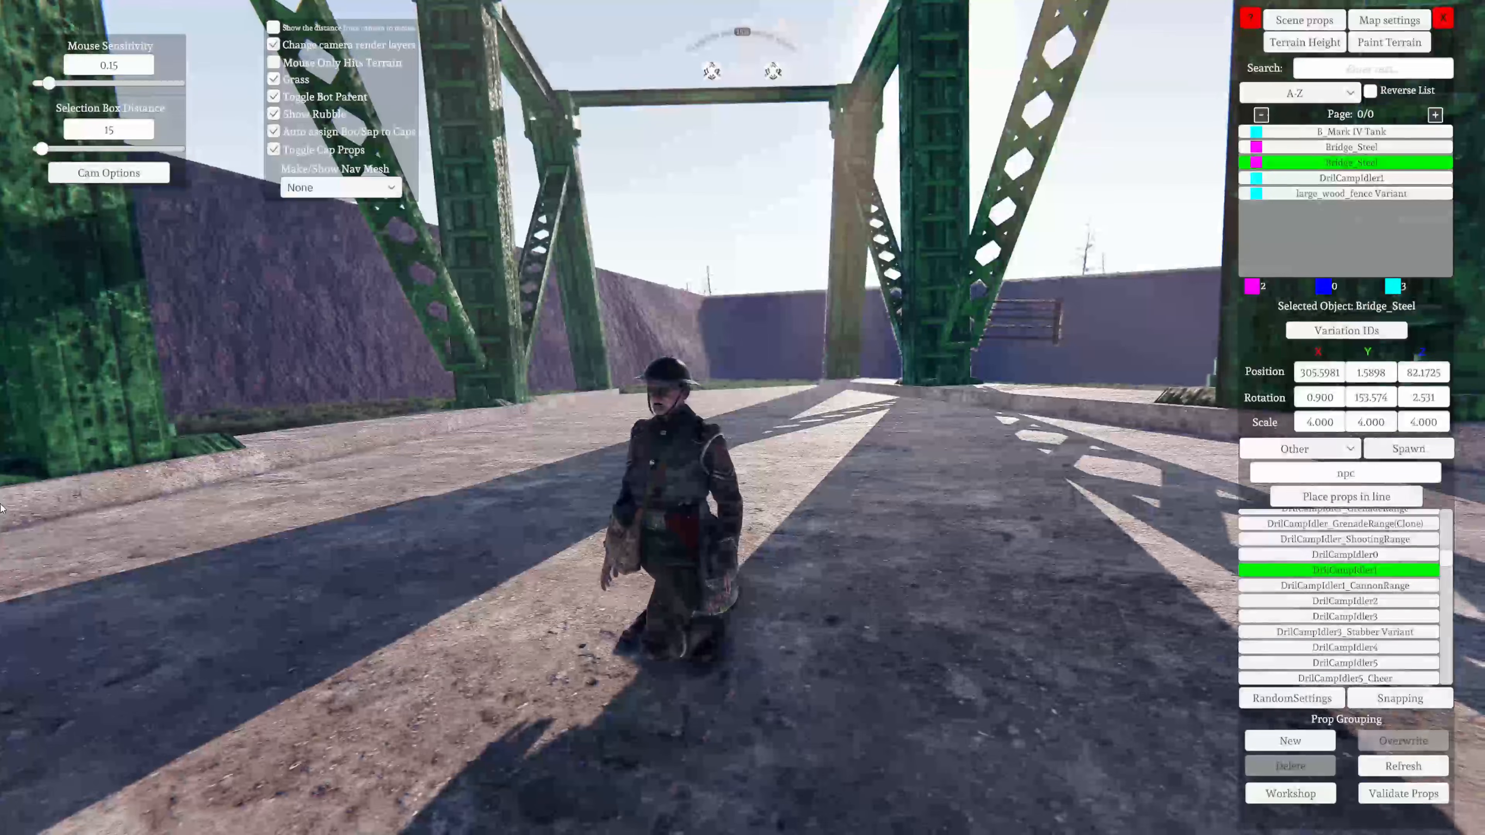
{"action": "key", "text": "s"}
{"action": "right_click_drag", "start_coordinate": [1090, 672], "coordinate": [343, 456]}
{"action": "key", "text": "s"}
{"action": "key", "text": "a"}
{"action": "key", "text": "s"}
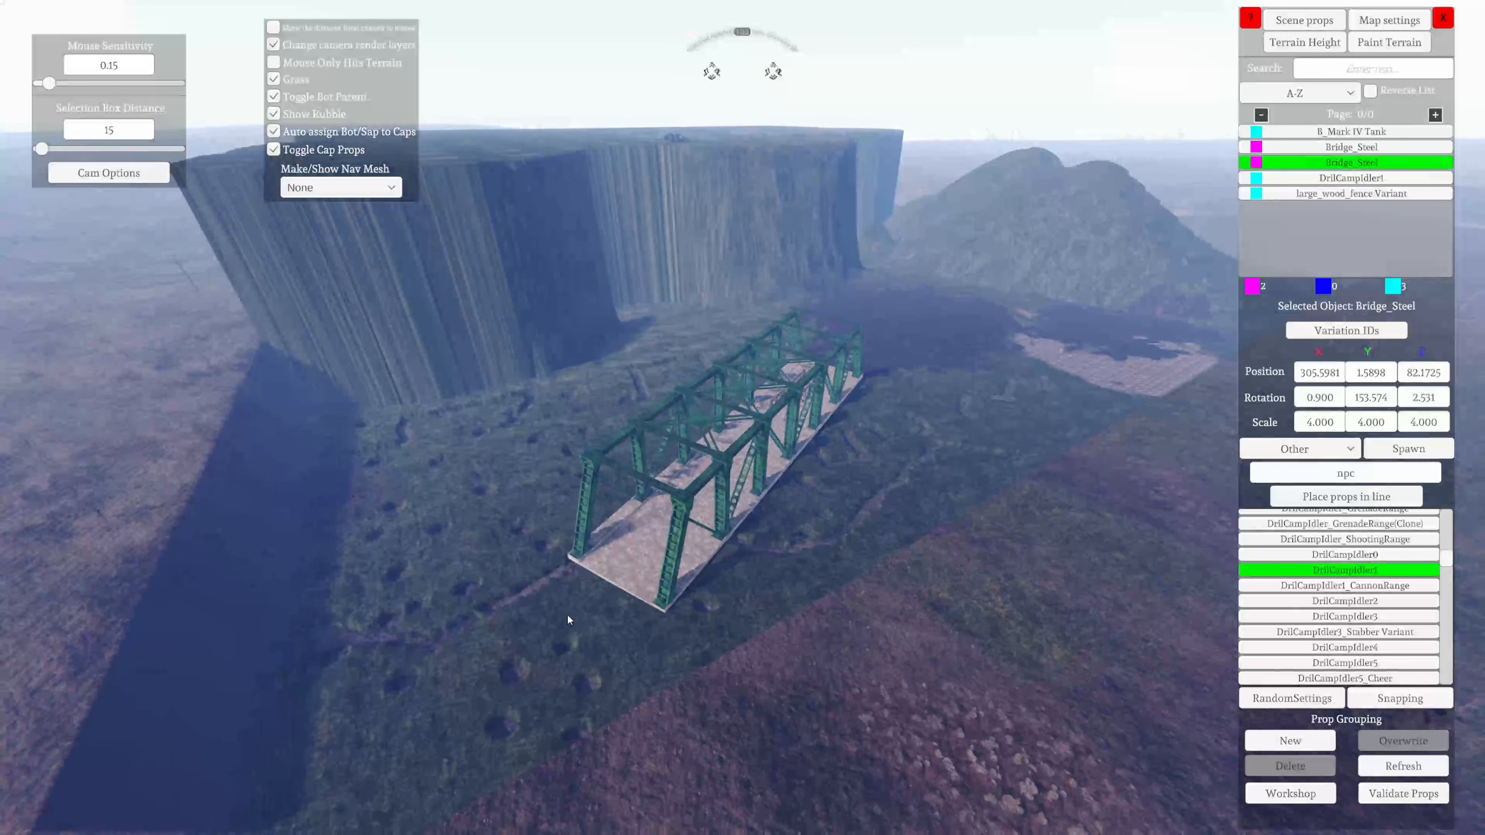
Return to the soldier on the deck and compare its size with the enlarged bridge's girders
{"action": "right_click_drag", "start_coordinate": [567, 614], "coordinate": [767, 537]}
{"action": "key", "text": "w"}
{"action": "key", "text": "w"}
{"action": "key", "text": "d"}
{"action": "key", "text": "s"}
{"action": "key", "text": "w"}
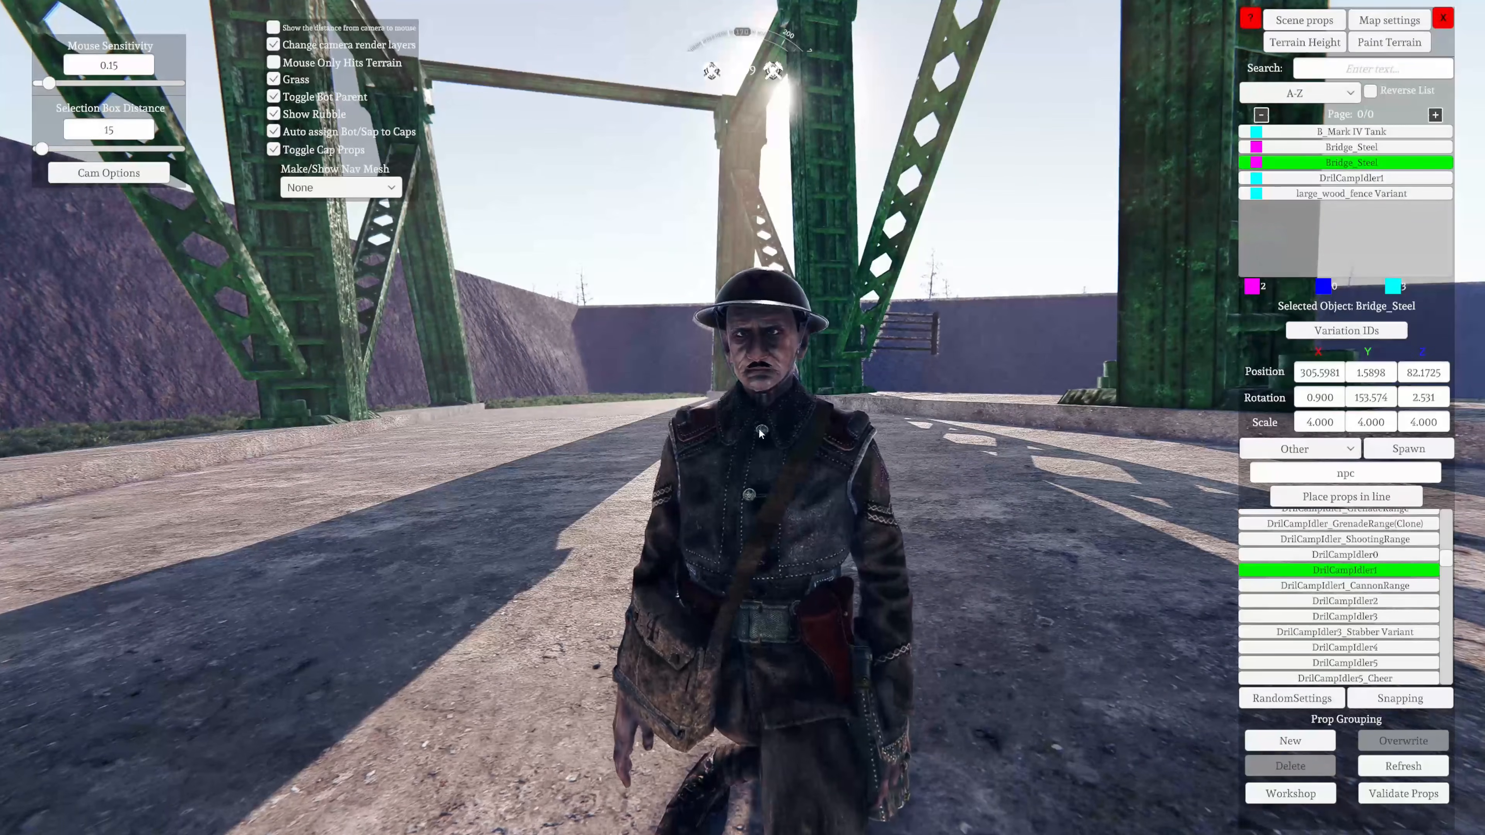
{"action": "key", "text": "w"}
{"action": "right_click_drag", "start_coordinate": [767, 561], "coordinate": [342, 786]}
{"action": "key", "text": "s"}
{"action": "key", "text": "d"}
{"action": "key", "text": "s"}
{"action": "key", "text": "s"}
{"action": "key", "text": "a"}
{"action": "key", "text": "s"}
{"action": "key", "text": "d"}
{"action": "key", "text": "a"}
{"action": "key", "text": "w"}
{"action": "key", "text": "d"}
{"action": "key", "text": "a"}
{"action": "key", "text": "w"}
{"action": "key", "text": "d"}
{"action": "key", "text": "w"}
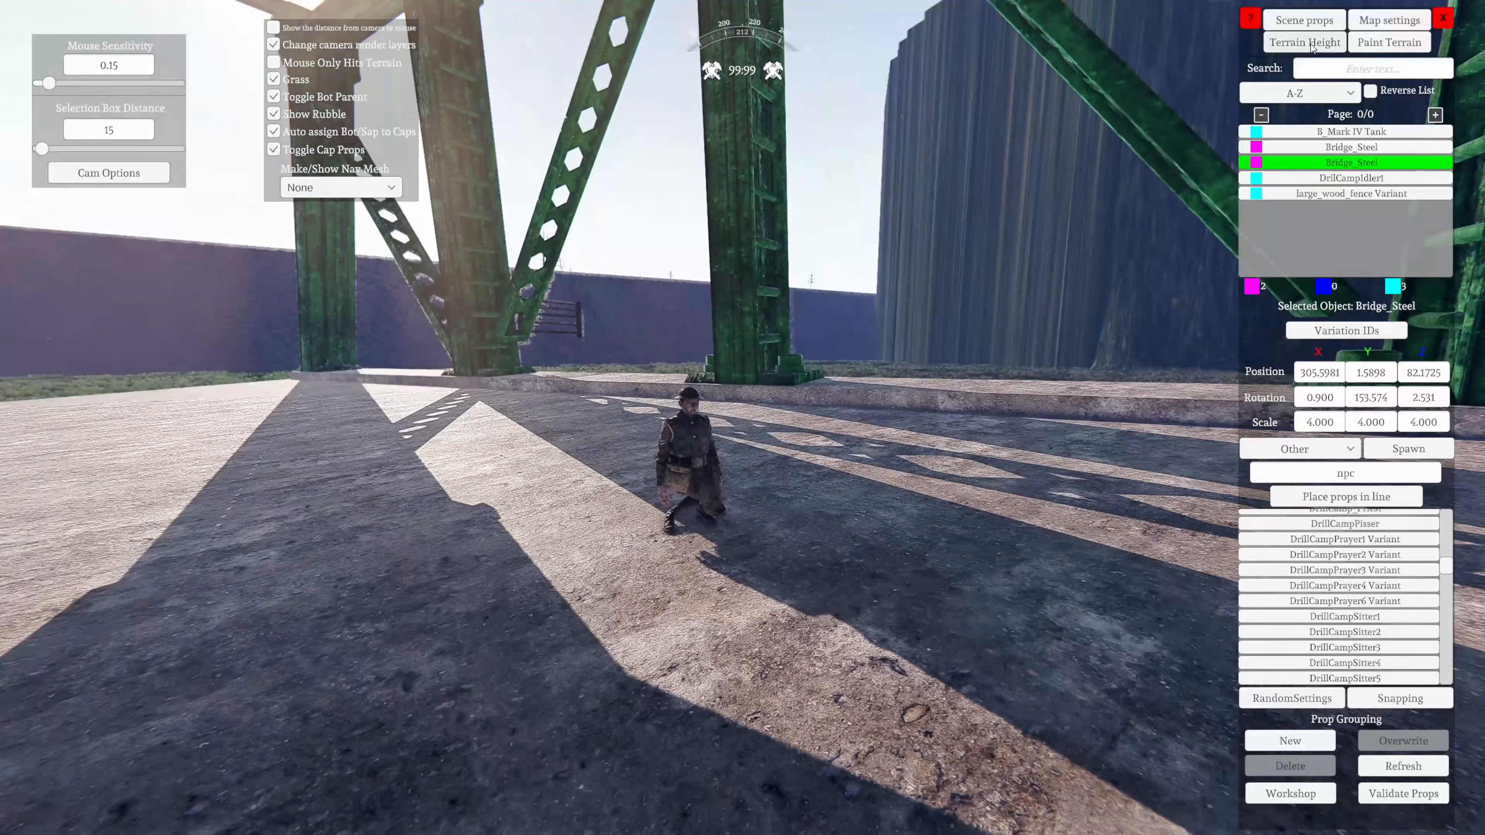
Look over the terrain height tools, return to the scene props and read through the available prop categories
{"action": "left_click", "coordinate": [1325, 42]}
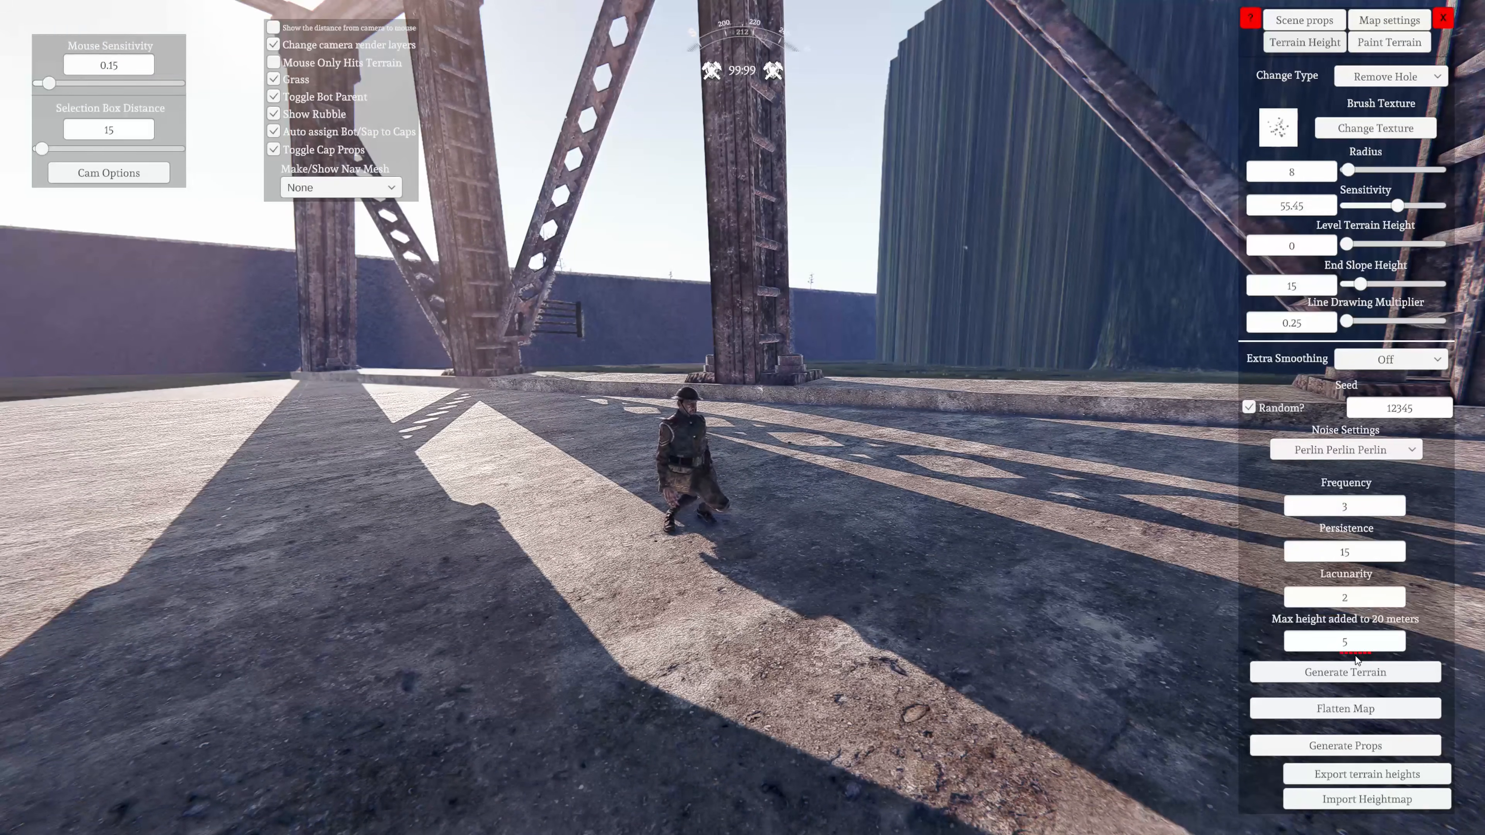
{"action": "left_click", "coordinate": [1320, 22]}
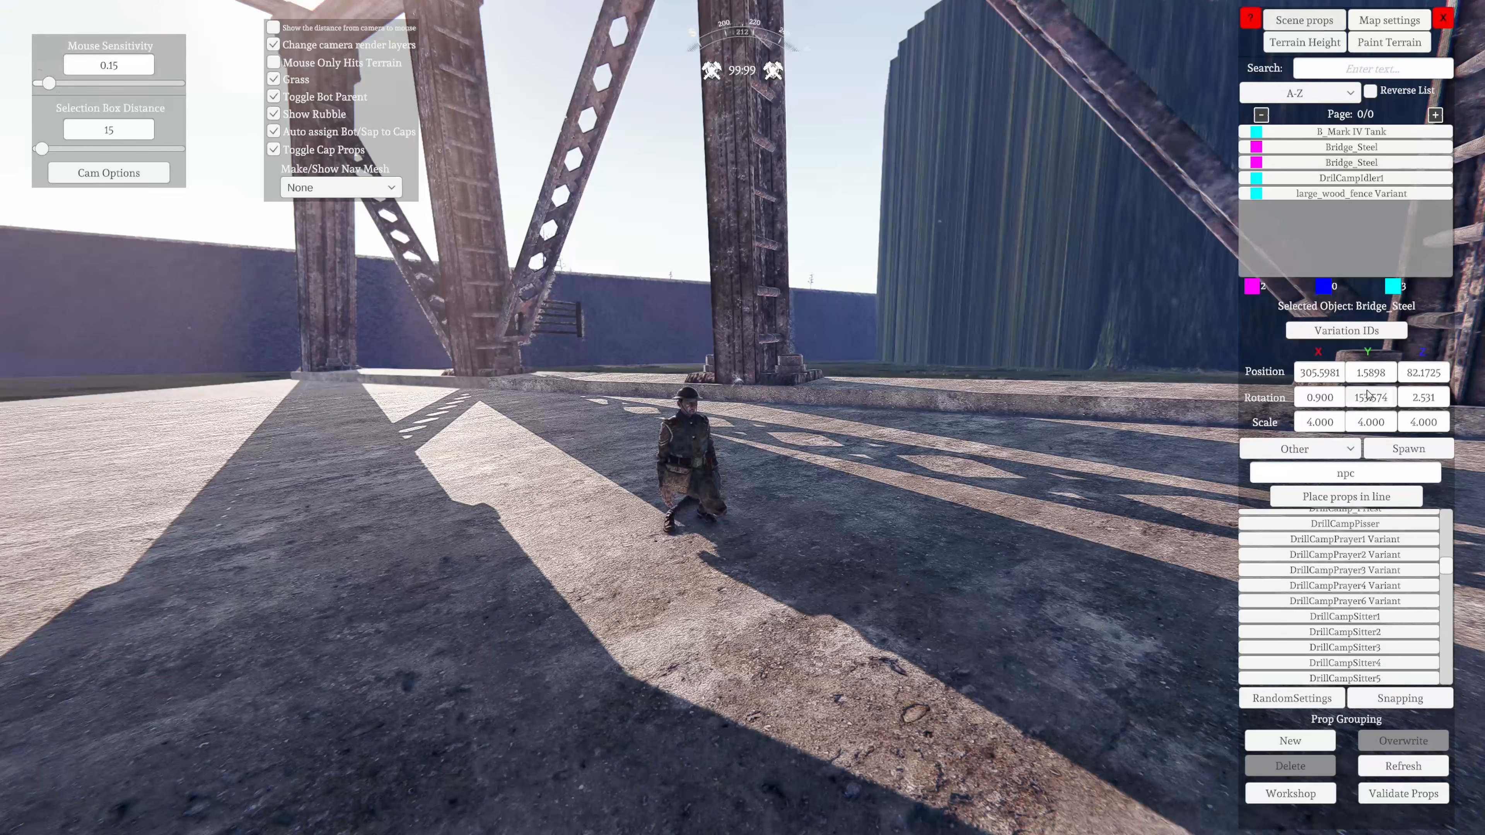
{"action": "left_click", "coordinate": [1305, 450]}
{"action": "scroll", "coordinate": [1292, 500], "scroll_direction": "down", "scroll_amount": 4}
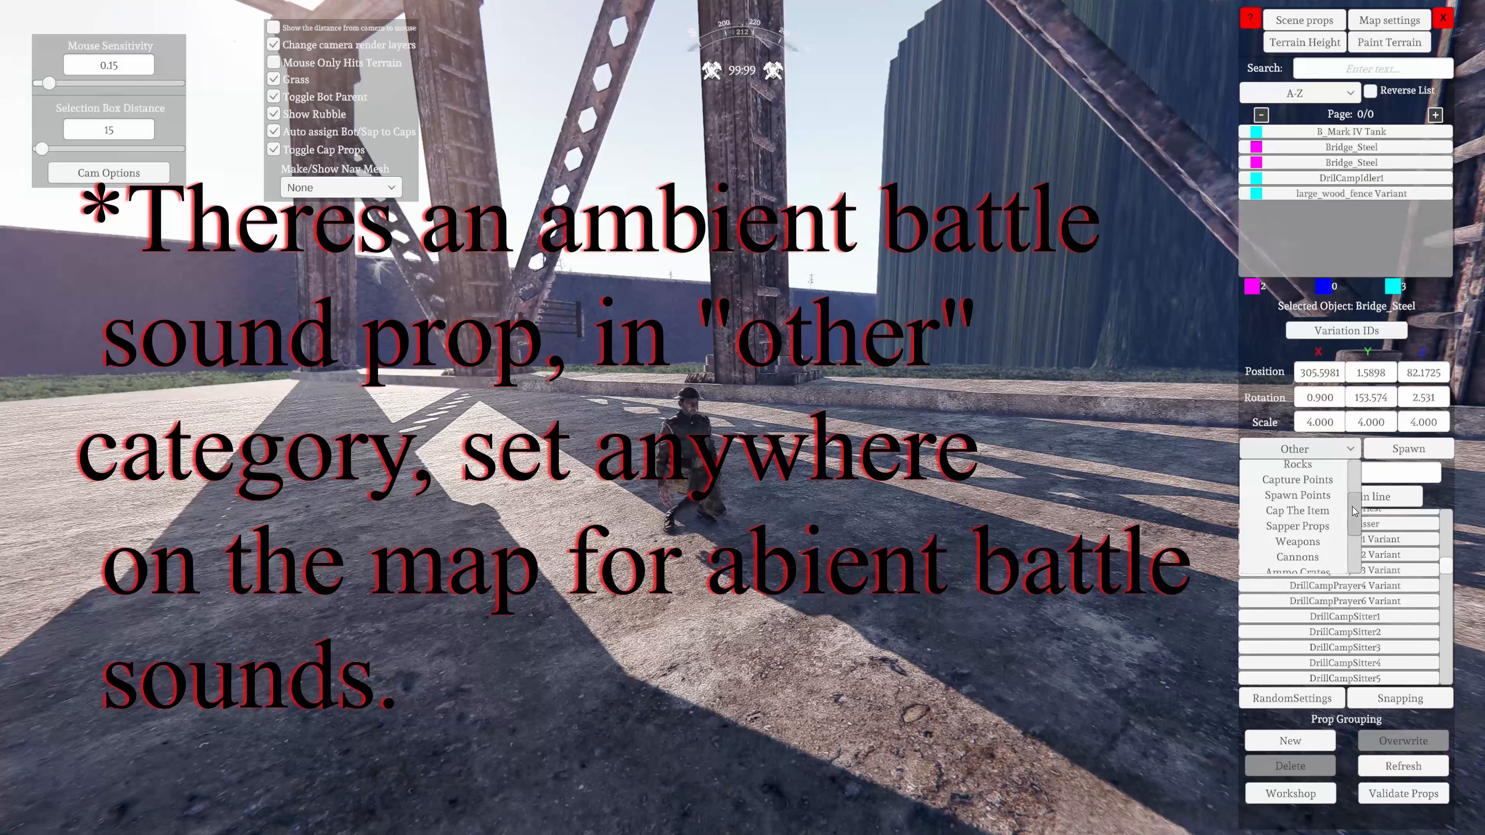
{"action": "left_click_drag", "start_coordinate": [1353, 508], "coordinate": [1355, 535]}
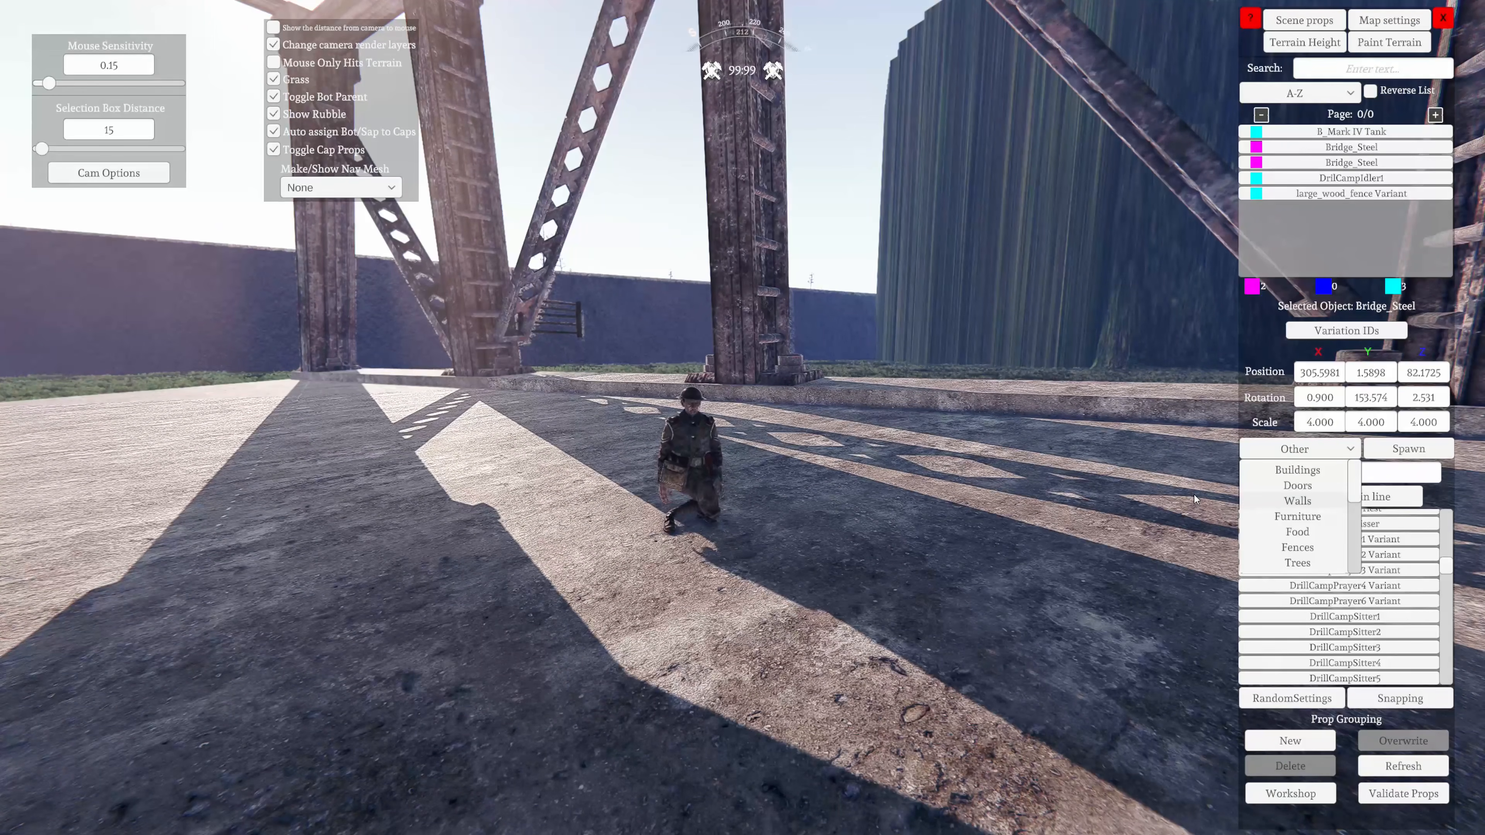
Spawn a WhiteOakSmall5 prop from the Trees category and place it on the grass away from the bridge
{"action": "scroll", "coordinate": [1344, 554], "scroll_direction": "down", "scroll_amount": 3}
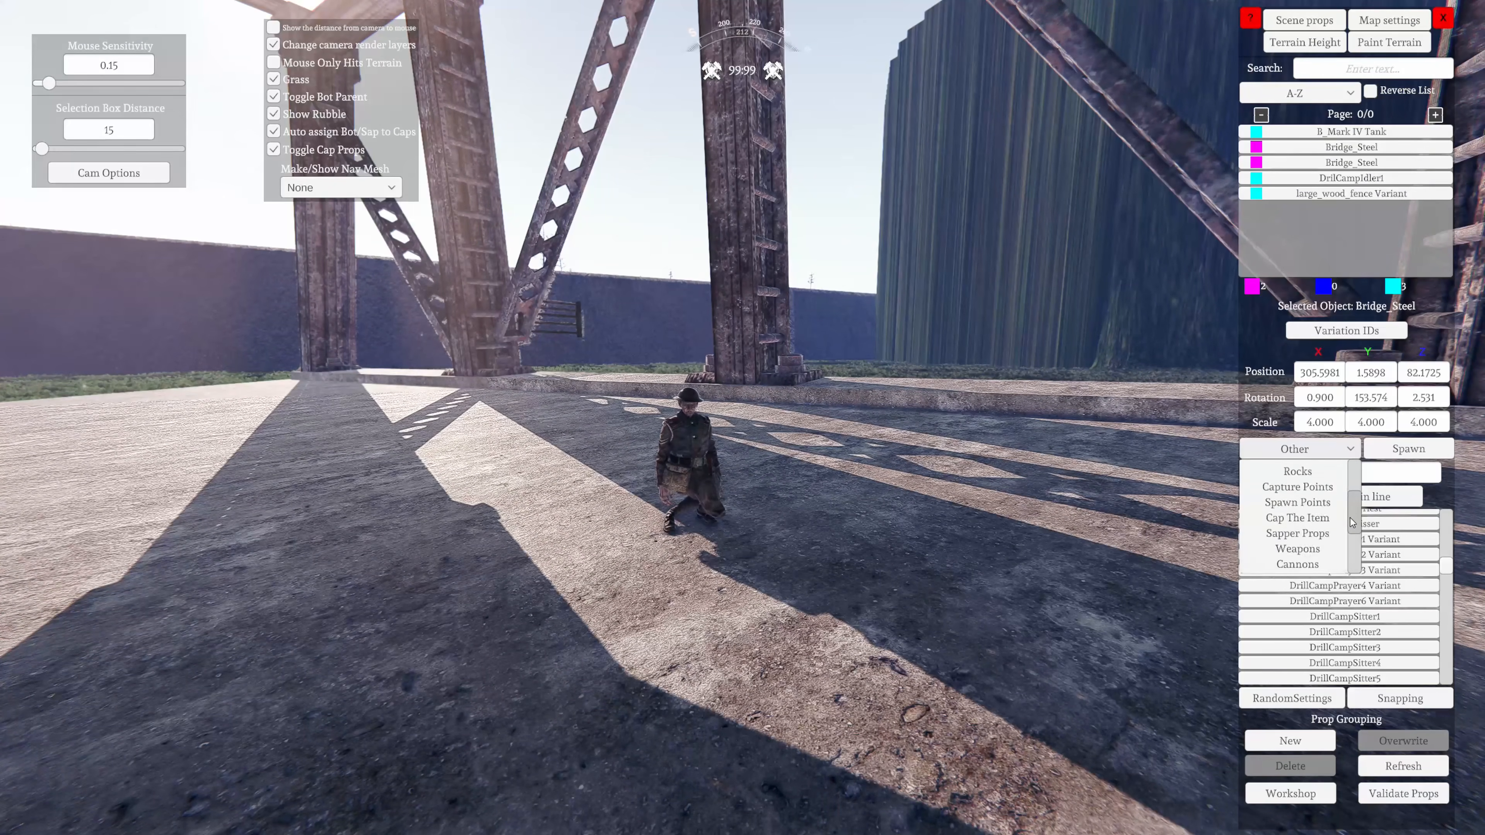
{"action": "left_click", "coordinate": [1307, 540]}
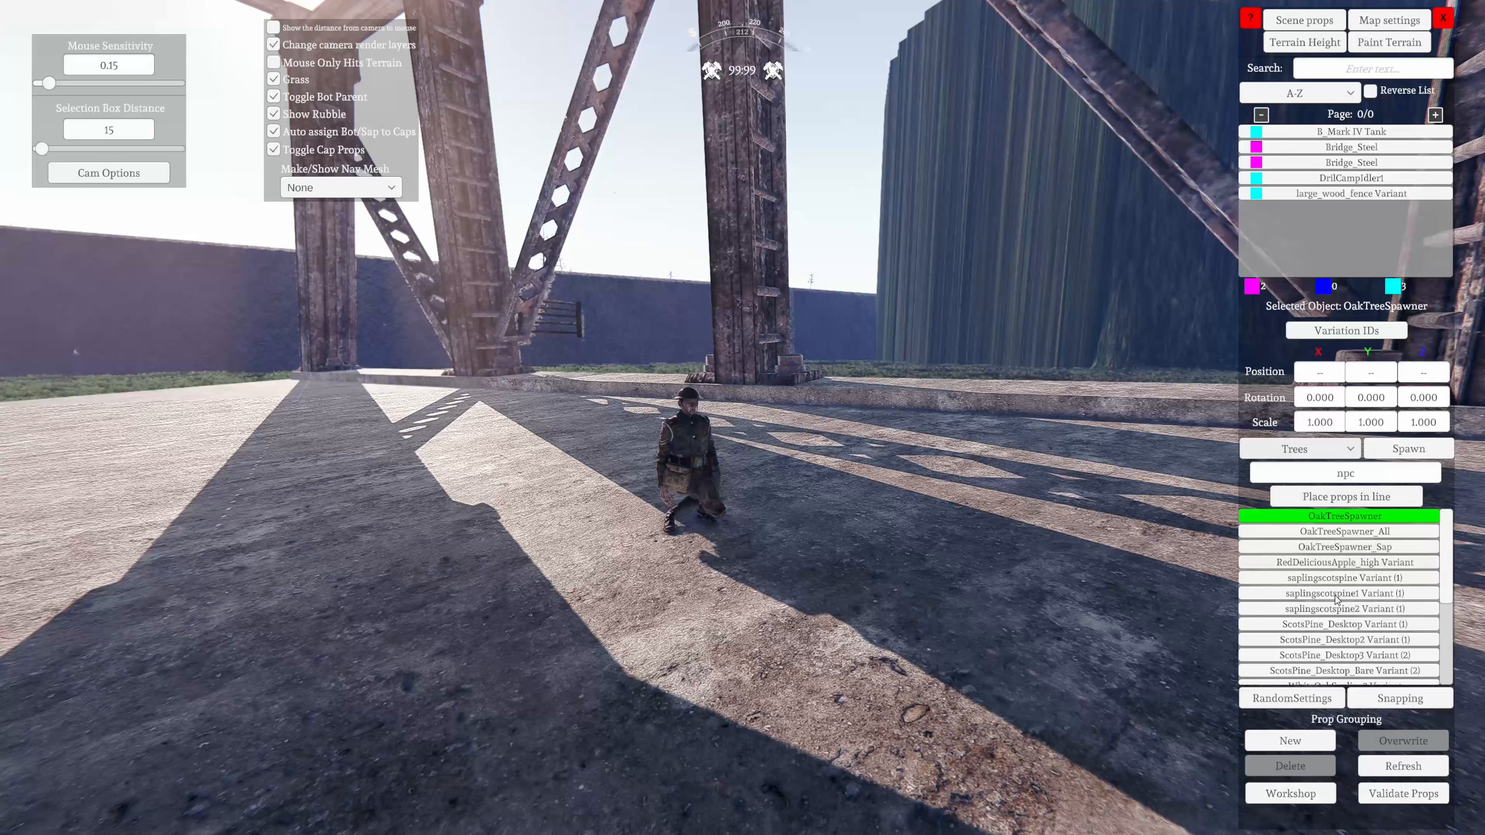
{"action": "scroll", "coordinate": [1339, 602], "scroll_direction": "down", "scroll_amount": 3}
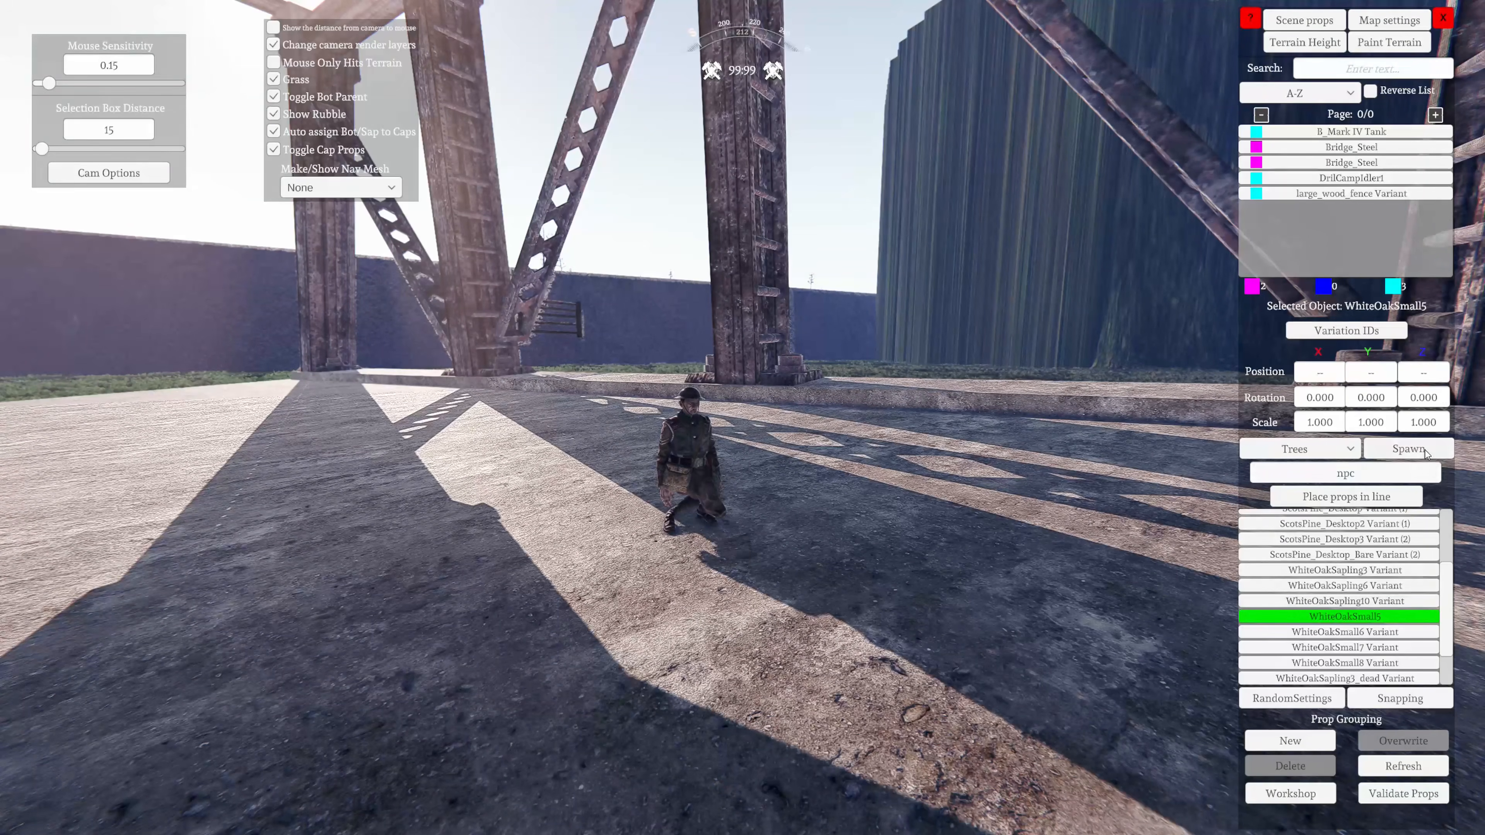
{"action": "left_click", "coordinate": [1409, 448]}
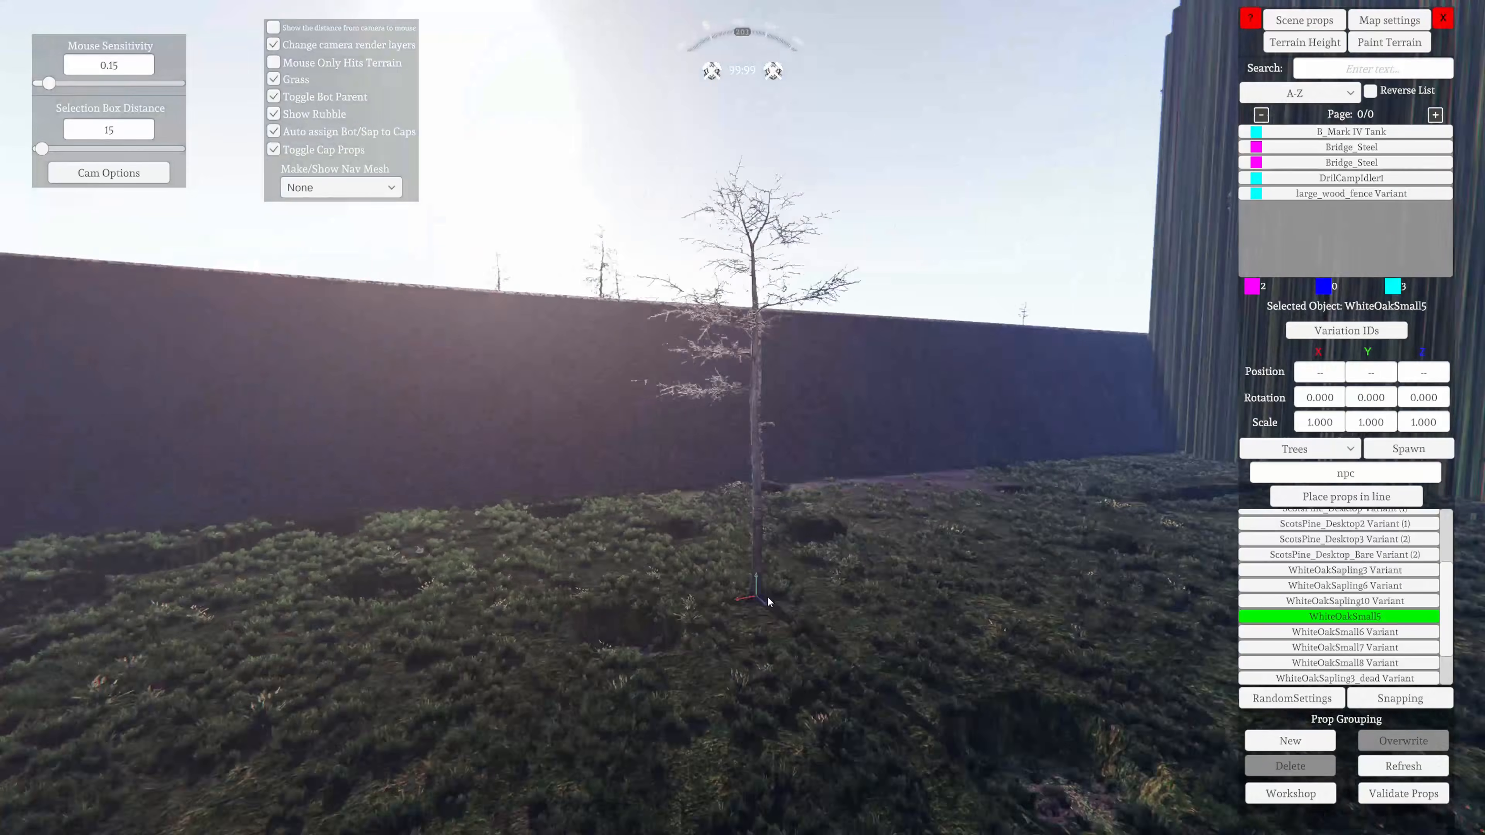
{"action": "right_click_drag", "start_coordinate": [768, 602], "coordinate": [1172, 747]}
{"action": "left_click", "coordinate": [956, 664]}
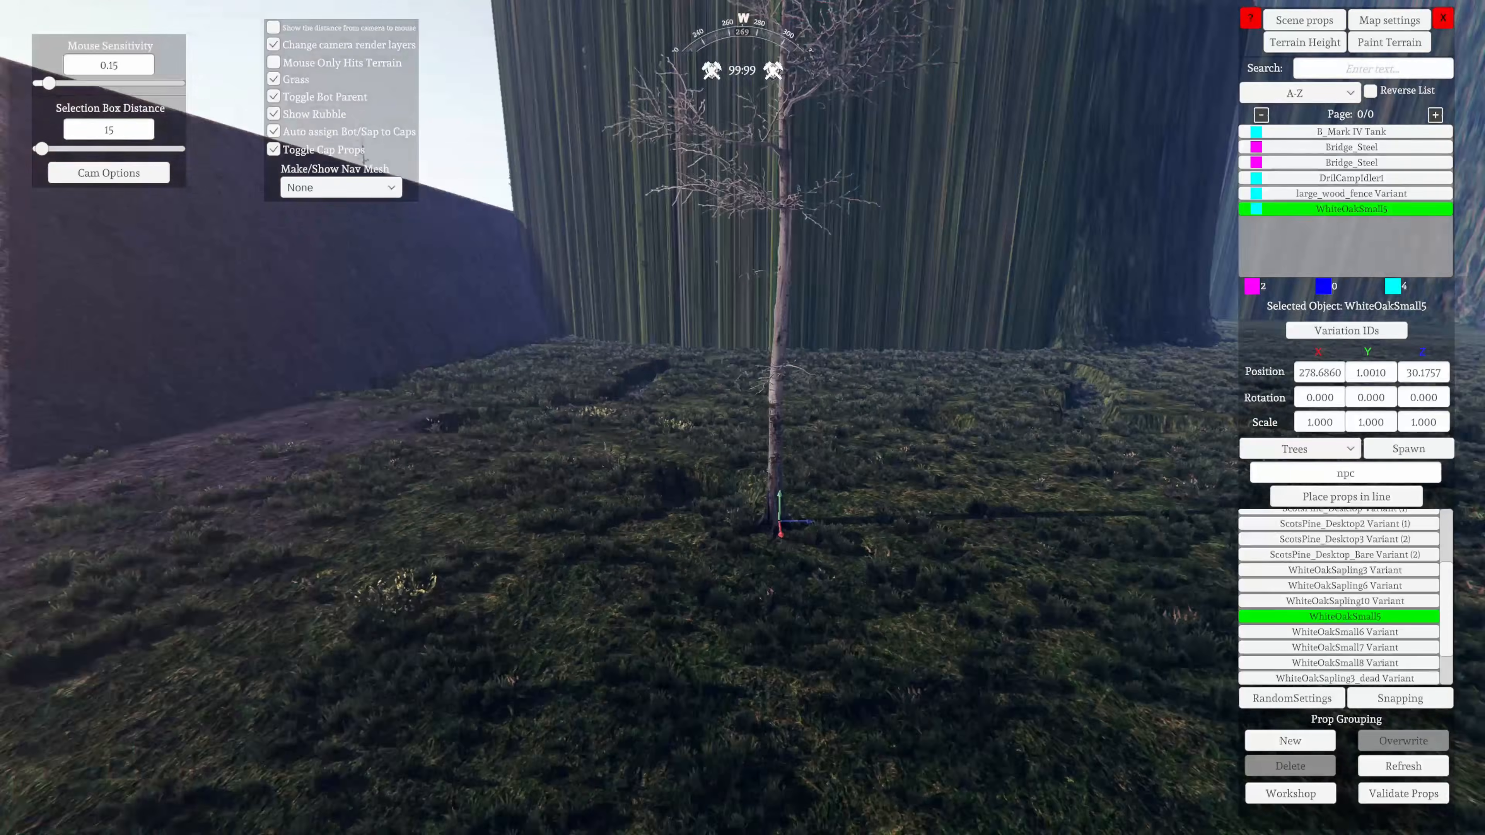
Lower the white oak to a Y position of about 0.67 and raise it back to about 1.06
{"action": "key", "text": "w"}
{"action": "right_click_drag", "start_coordinate": [575, 576], "coordinate": [745, 490]}
{"action": "key", "text": "s"}
{"action": "key", "text": "a"}
{"action": "key", "text": "w"}
{"action": "key", "text": "s"}
{"action": "key", "text": "w"}
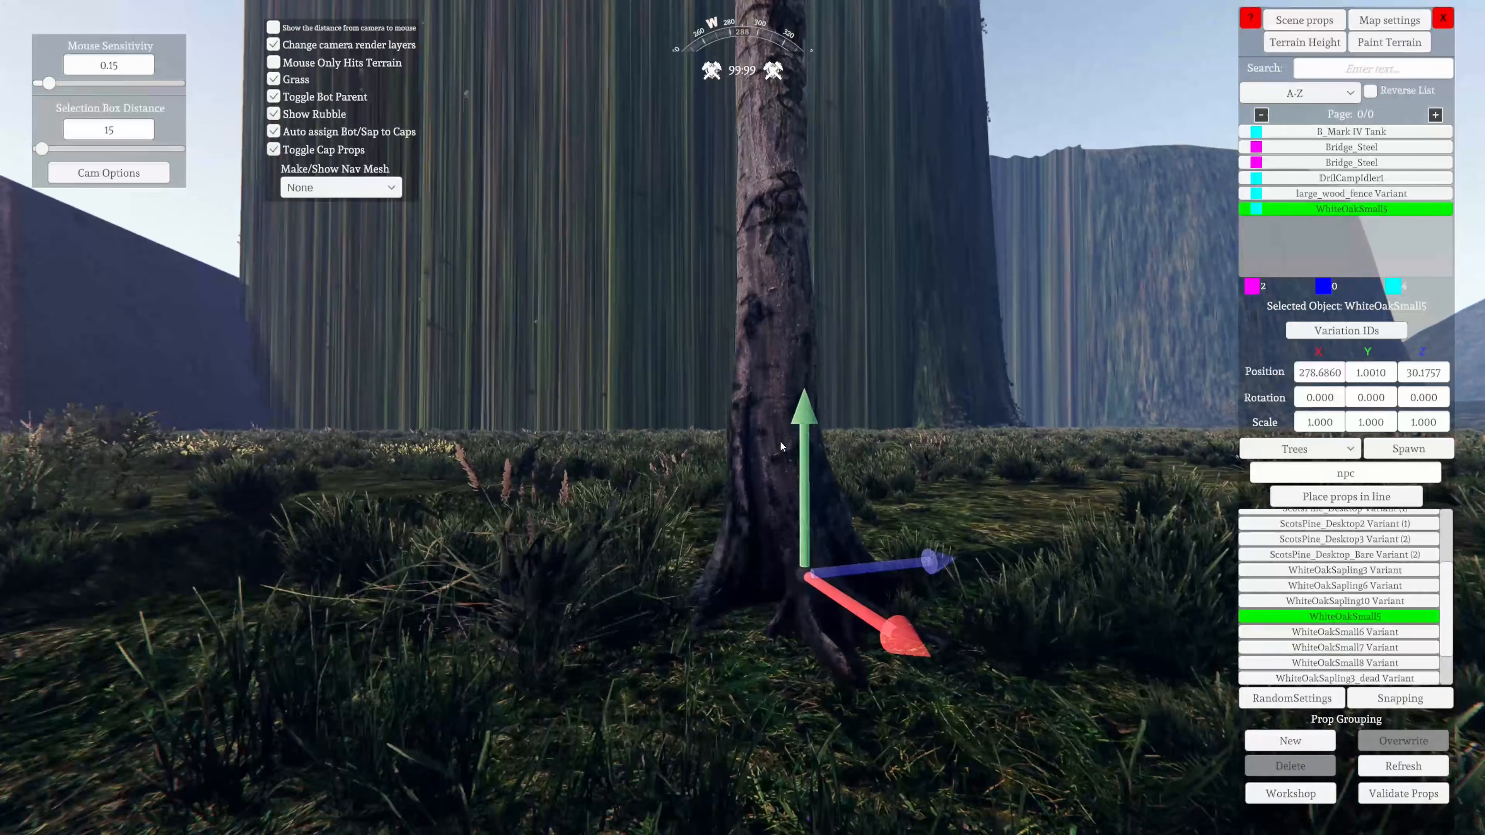
{"action": "key", "text": "w"}
{"action": "scroll", "coordinate": [780, 446], "scroll_direction": "up", "scroll_amount": 3}
{"action": "scroll", "coordinate": [780, 447], "scroll_direction": "down", "scroll_amount": 12}
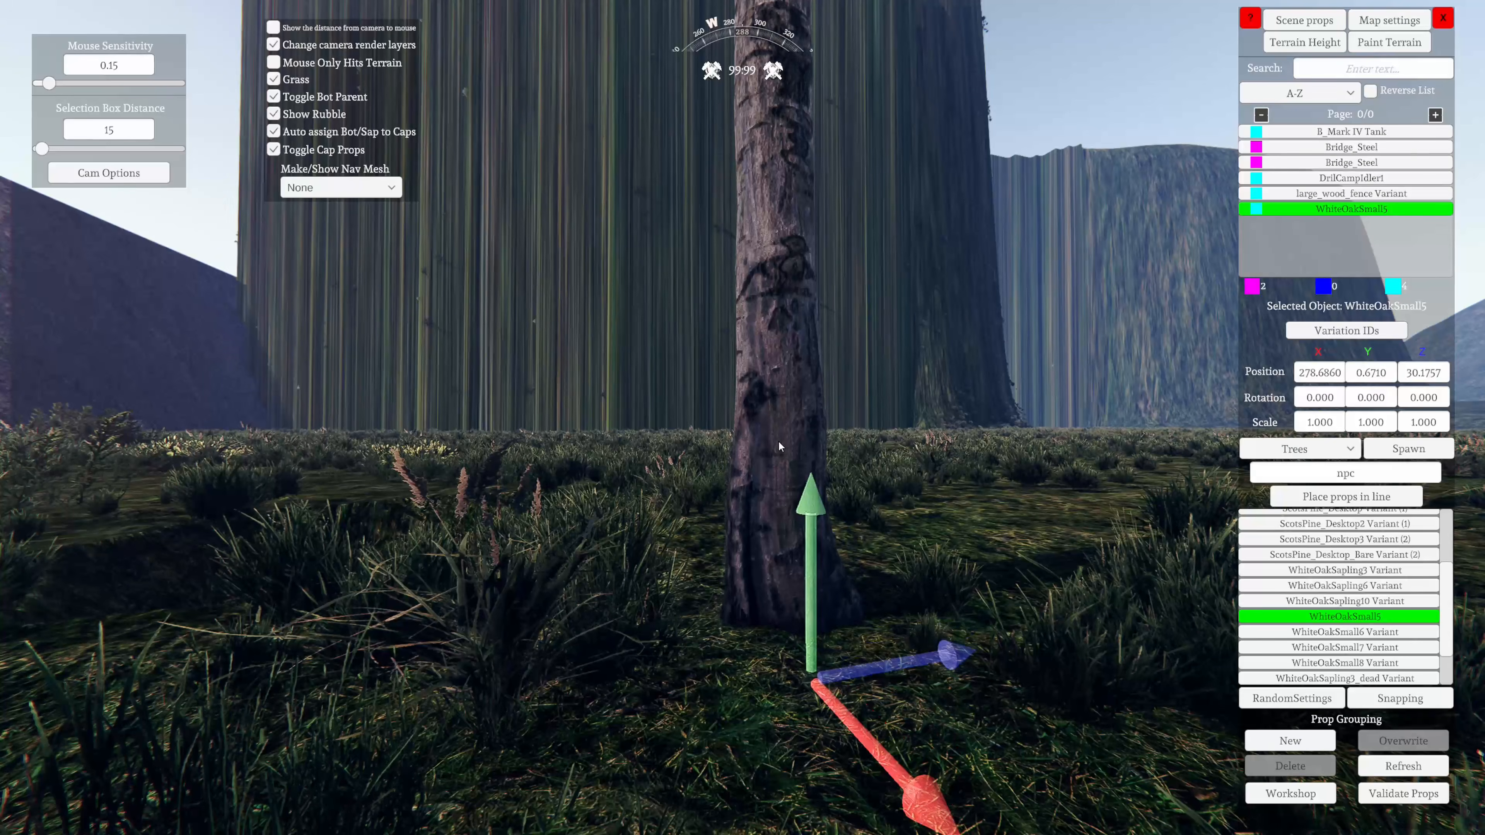
{"action": "scroll", "coordinate": [779, 443], "scroll_direction": "up", "scroll_amount": 14}
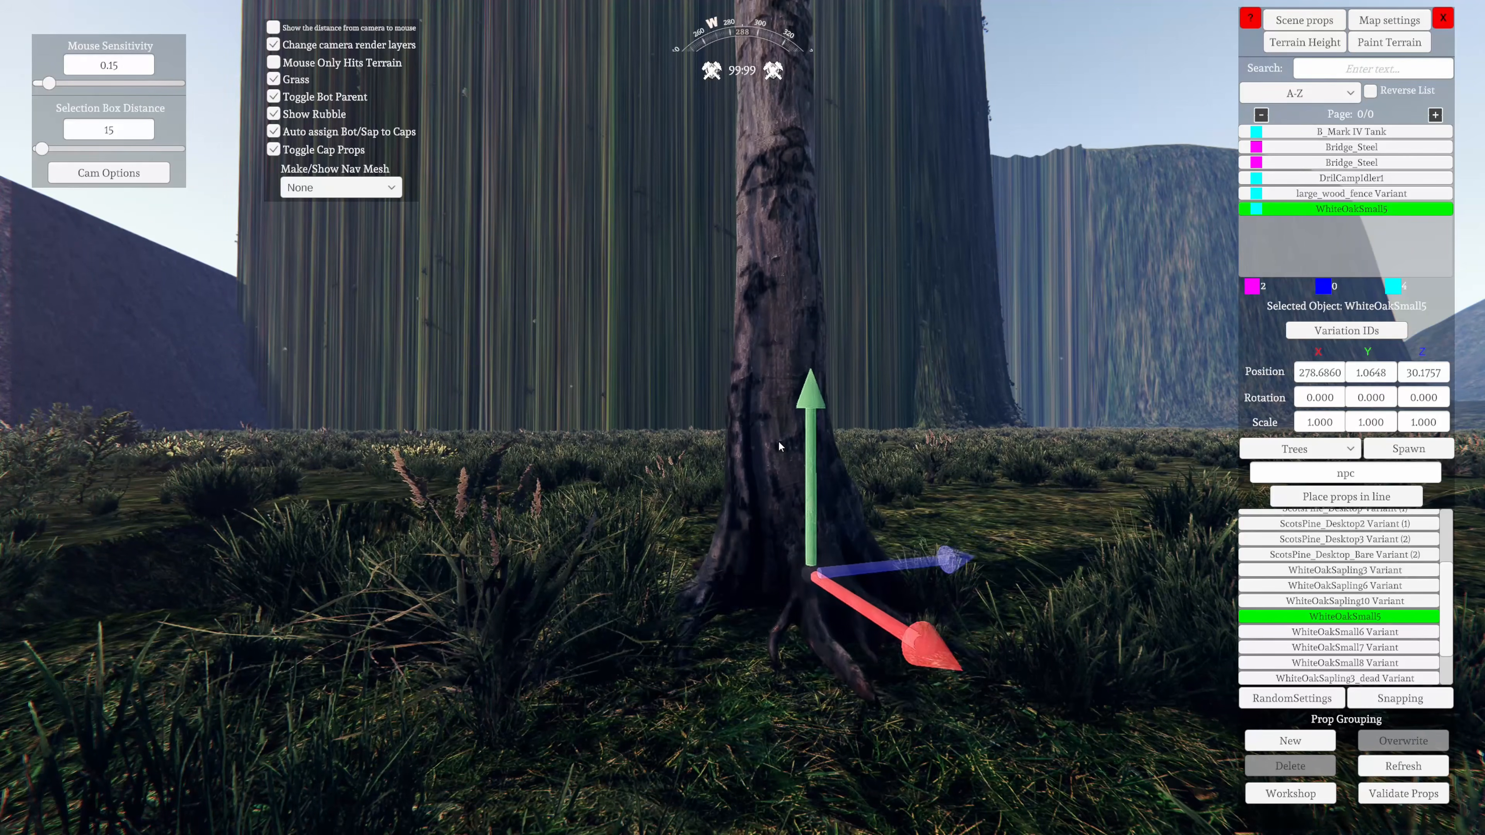
{"action": "scroll", "coordinate": [779, 444], "scroll_direction": "up", "scroll_amount": 4}
Move the white oak to about X 277.58, Y 1.54, Z 33.51, and save the map while exiting the editor
{"action": "right_click_drag", "start_coordinate": [777, 439], "coordinate": [763, 606]}
{"action": "key", "text": "a"}
{"action": "key", "text": "Up"}
{"action": "key", "text": "w"}
{"action": "key", "text": "Up"}
{"action": "key", "text": "a"}
{"action": "scroll", "coordinate": [852, 748], "scroll_direction": "up", "scroll_amount": 12}
{"action": "key", "text": "s"}
{"action": "key", "text": "w"}
{"action": "key", "text": "Escape"}
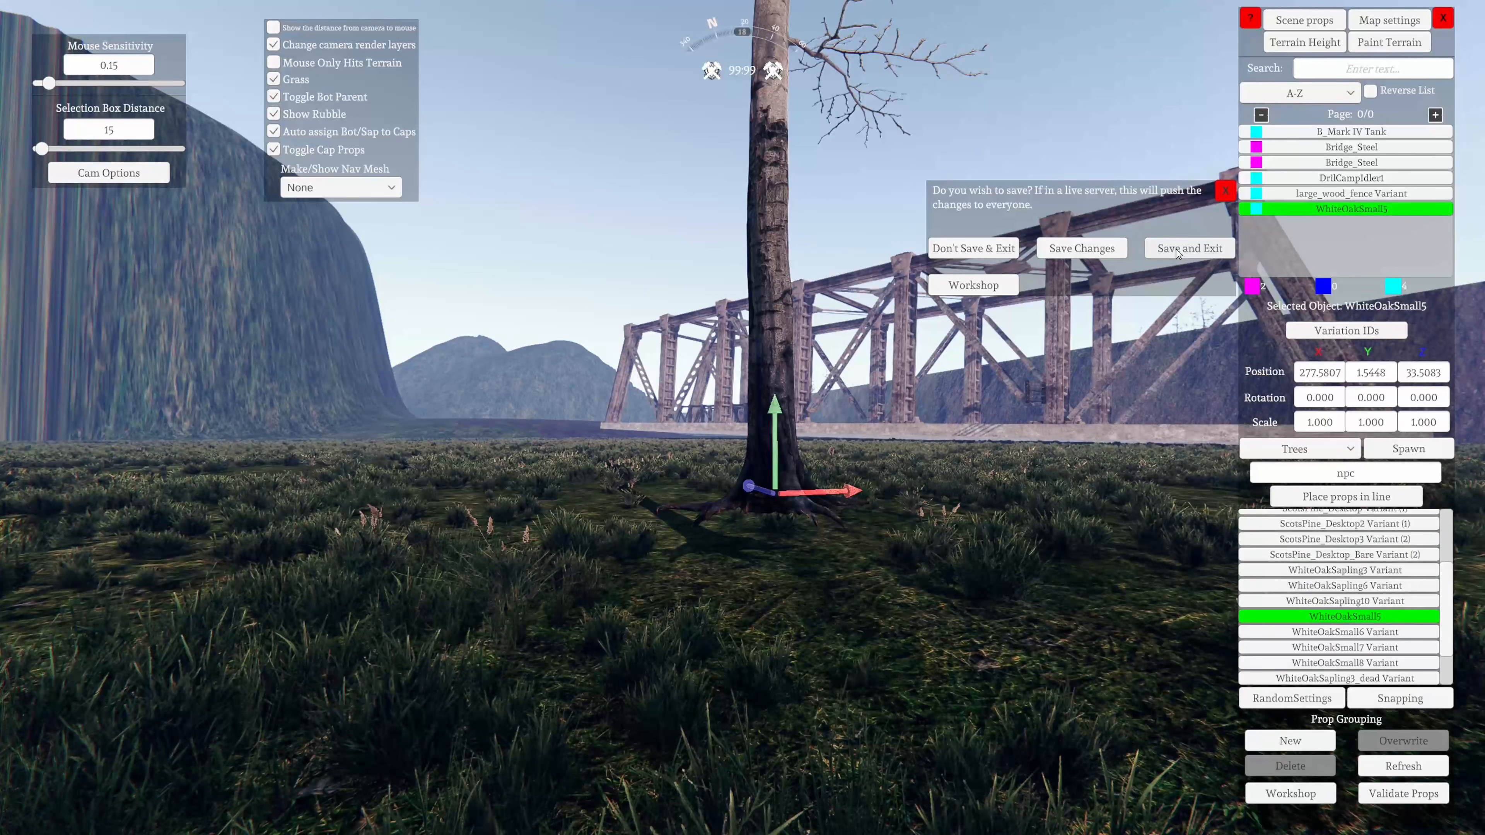
{"action": "left_click", "coordinate": [1177, 251]}
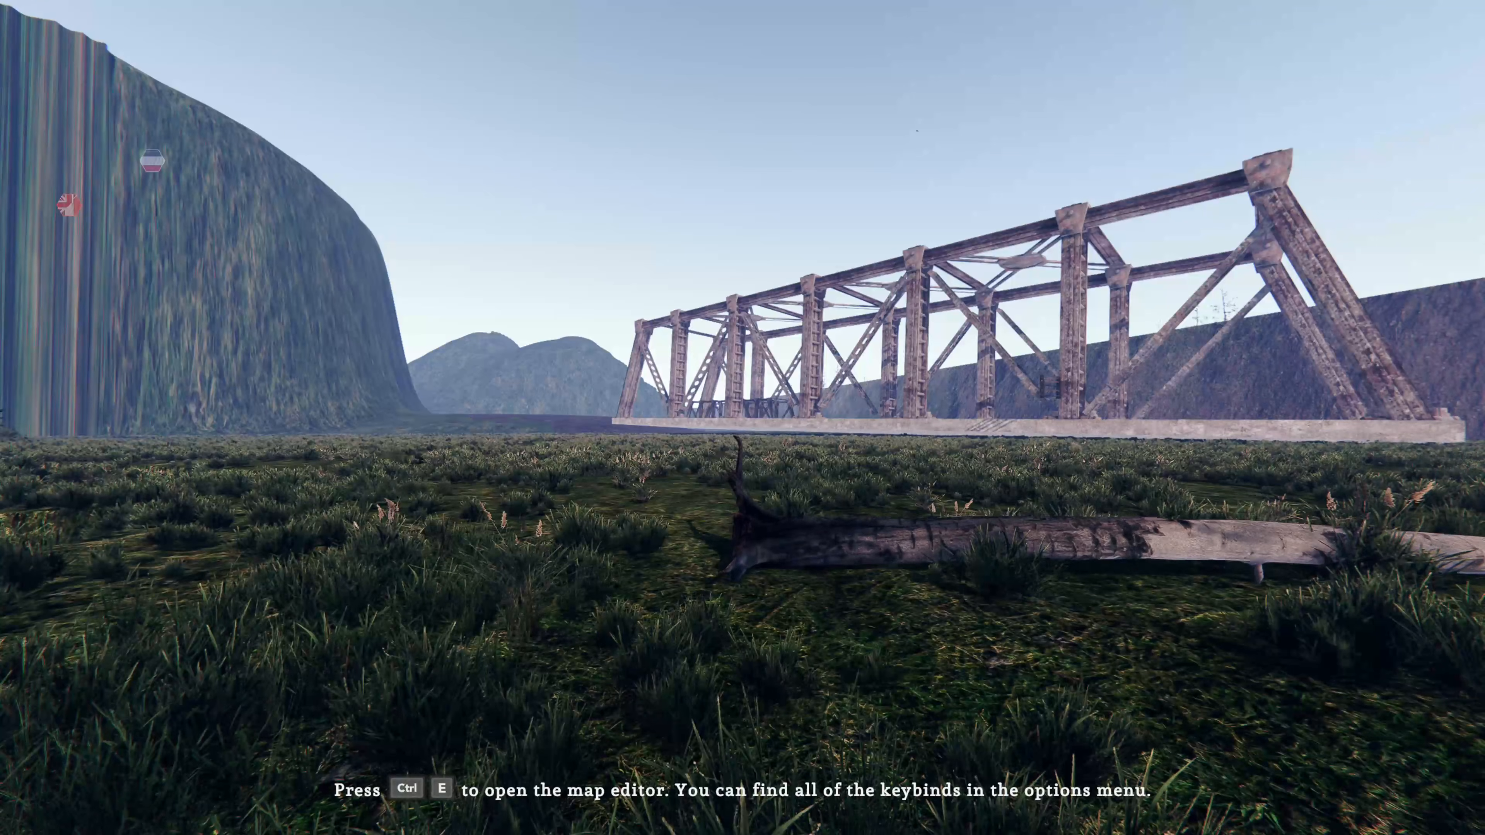
Reopen the map editor, lower the white oak to a Y position of about 0.82, and save and exit
{"action": "key", "text": "ctrl+e"}
{"action": "left_click", "coordinate": [758, 555]}
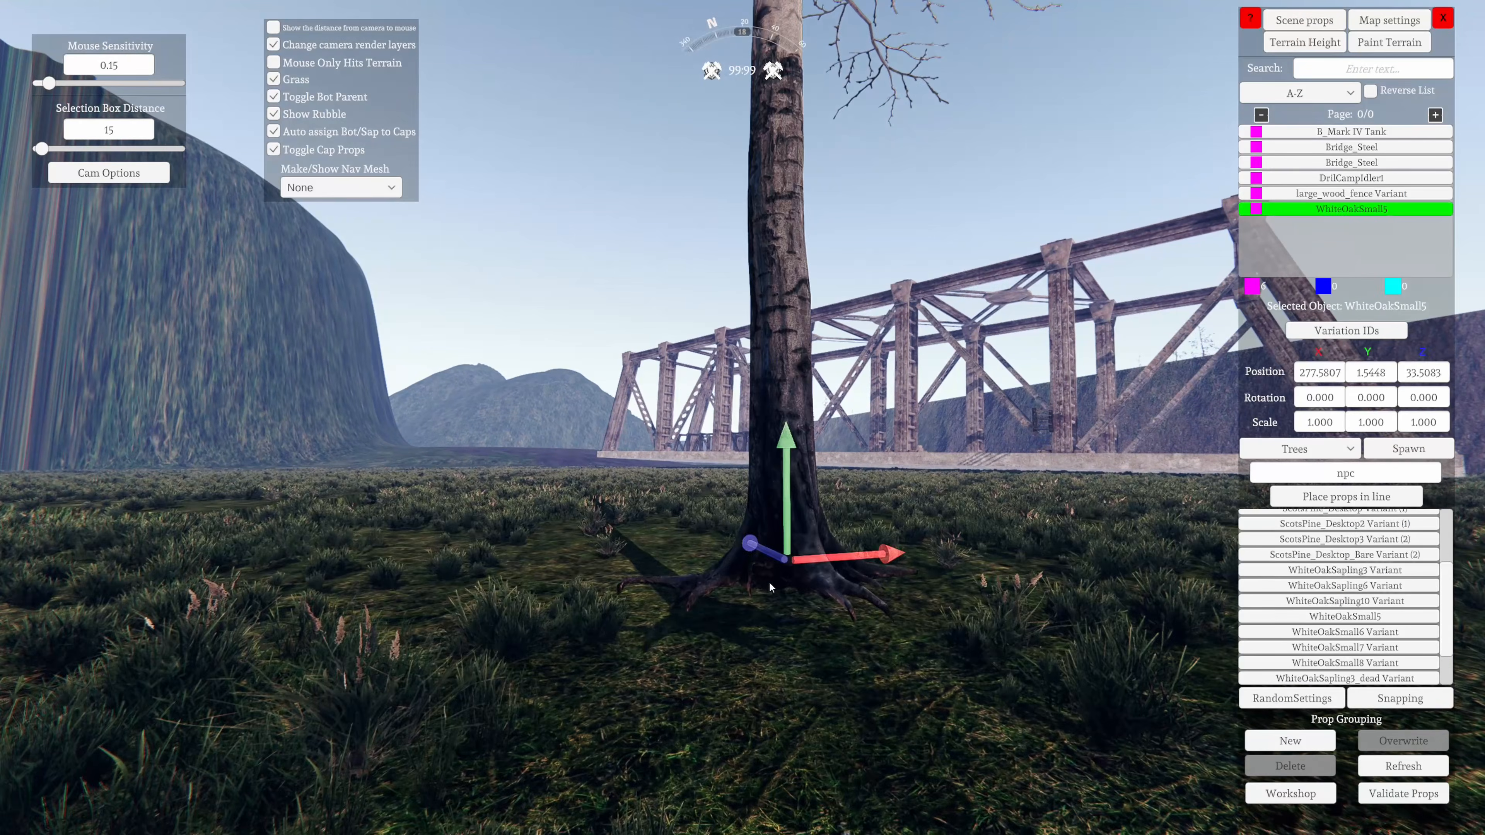
{"action": "scroll", "coordinate": [765, 690], "scroll_direction": "down", "scroll_amount": 6}
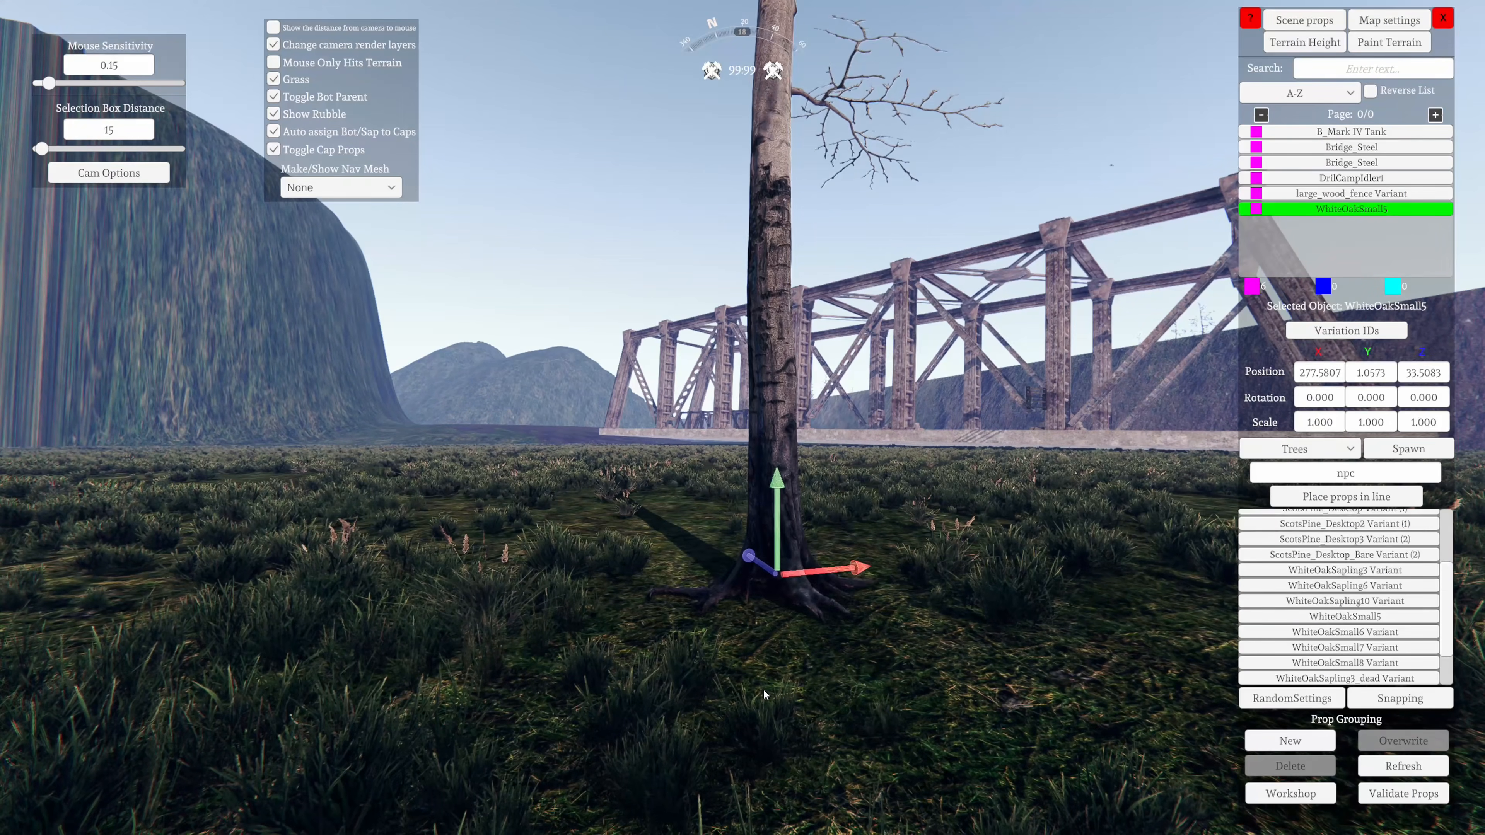
{"action": "scroll", "coordinate": [762, 691], "scroll_direction": "down", "scroll_amount": 3}
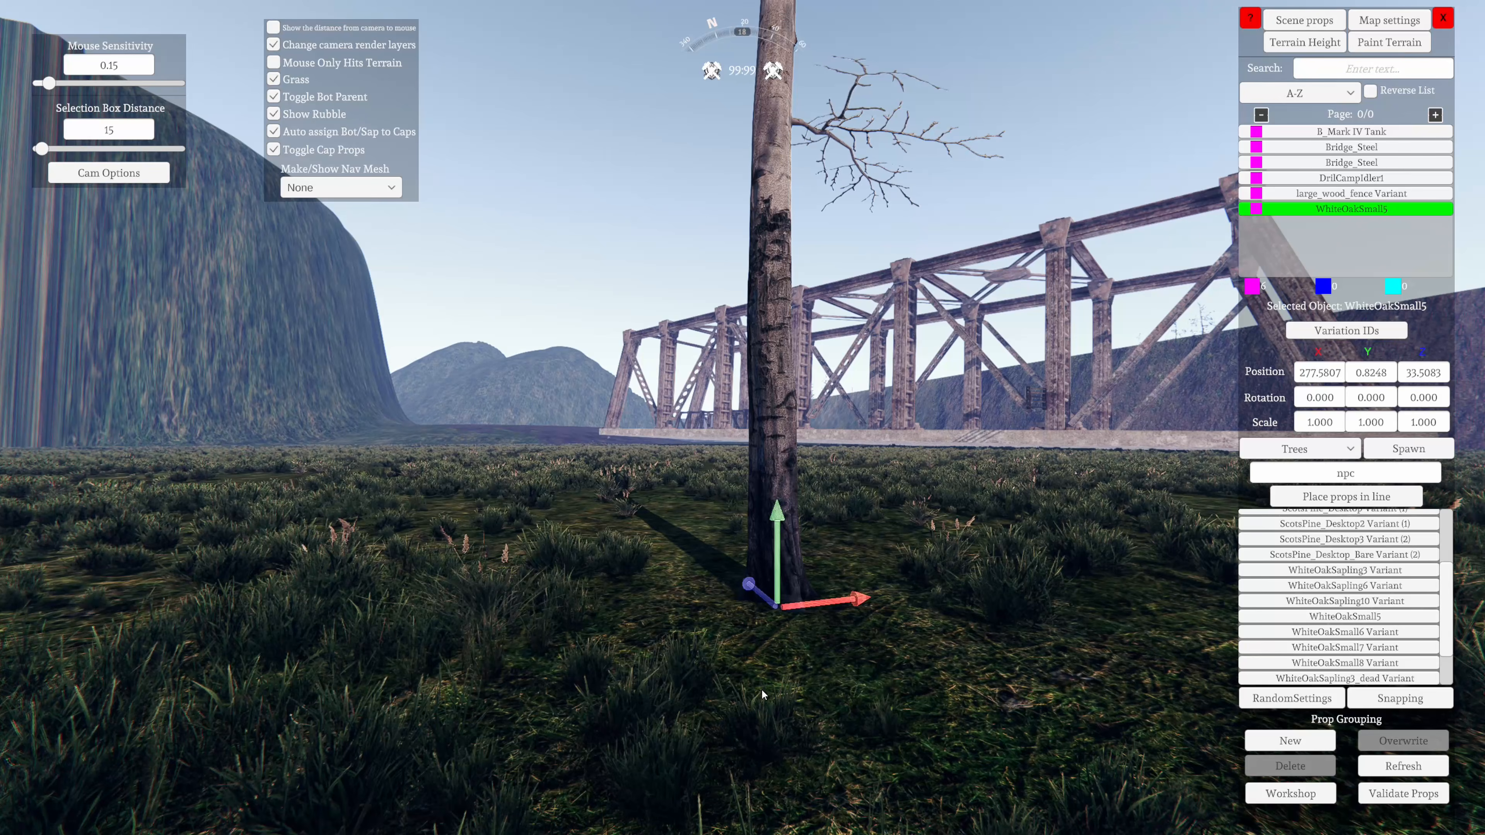
{"action": "key", "text": "d"}
{"action": "right_click_drag", "start_coordinate": [762, 690], "coordinate": [486, 717]}
{"action": "key", "text": "w"}
{"action": "key", "text": "Escape"}
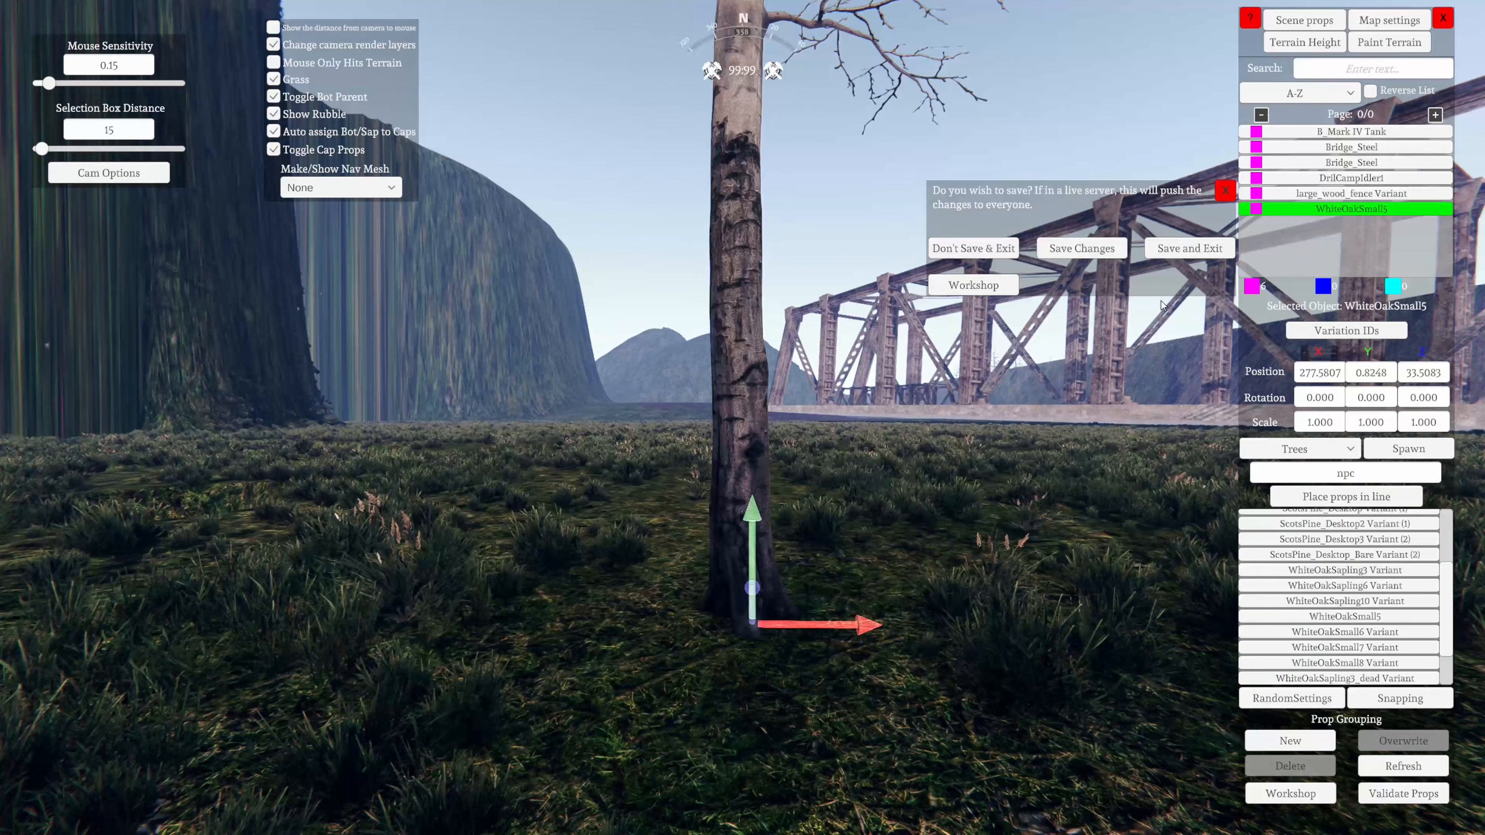
{"action": "left_click", "coordinate": [1184, 256]}
{"action": "key", "text": "w"}
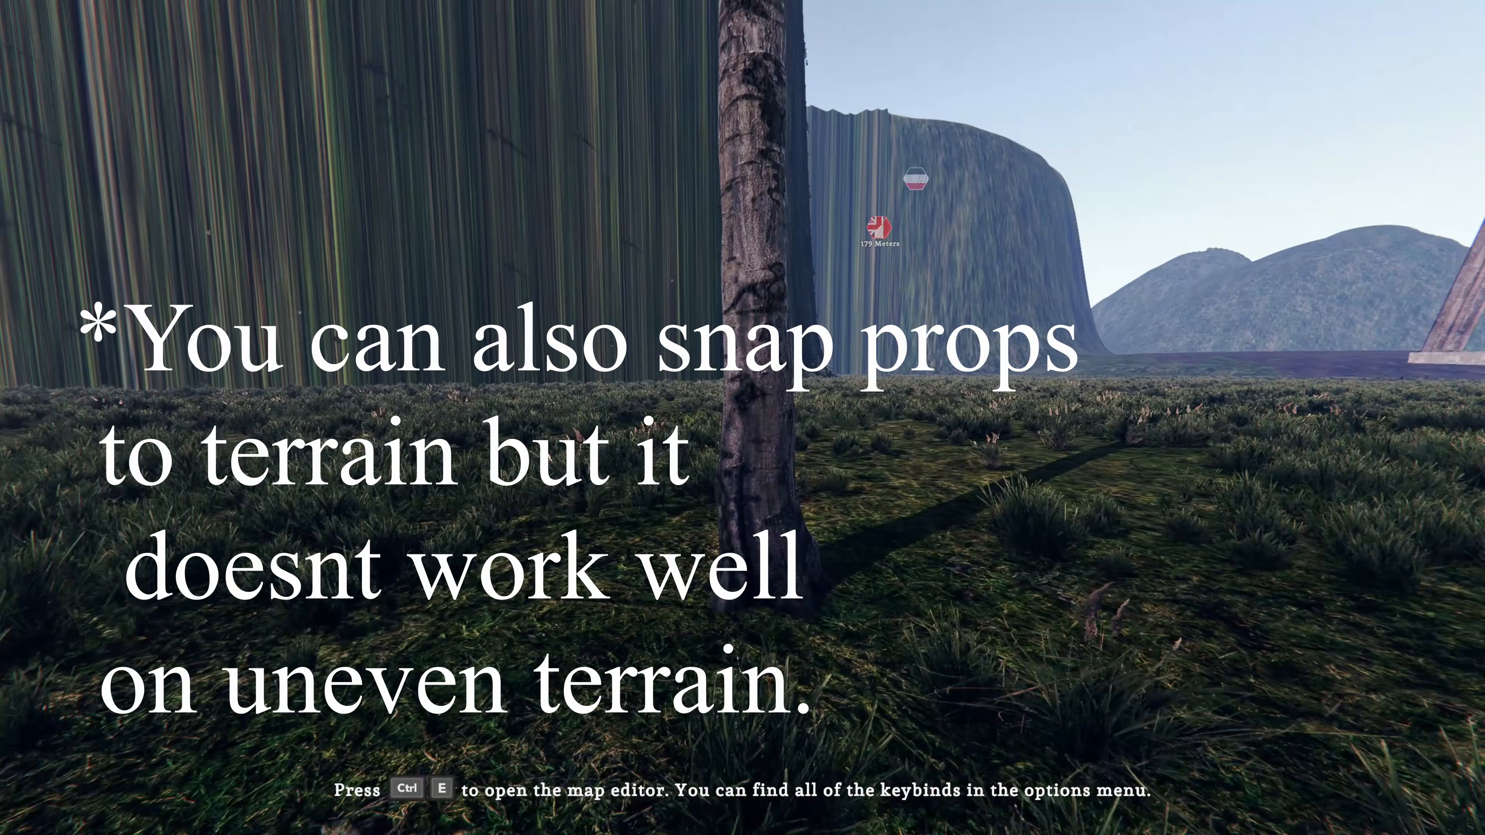
Lower the white oak in the editor to a Y position of about 0.36 and view it from outside the editor
{"action": "key", "text": "ctrl+e"}
{"action": "scroll", "coordinate": [838, 501], "scroll_direction": "down", "scroll_amount": 5}
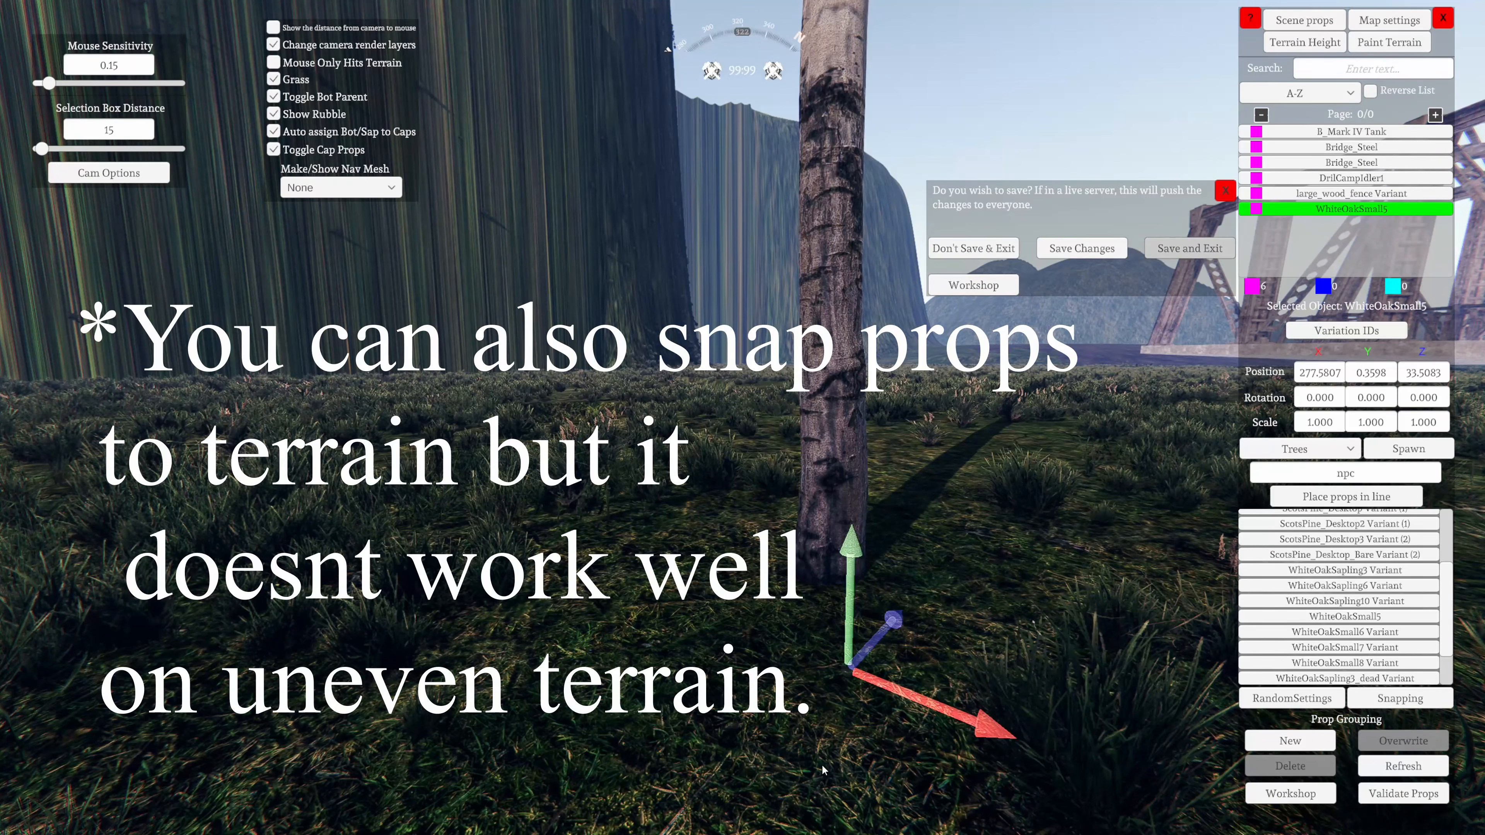
{"action": "key", "text": "ctrl+e"}
{"action": "key", "text": "s"}
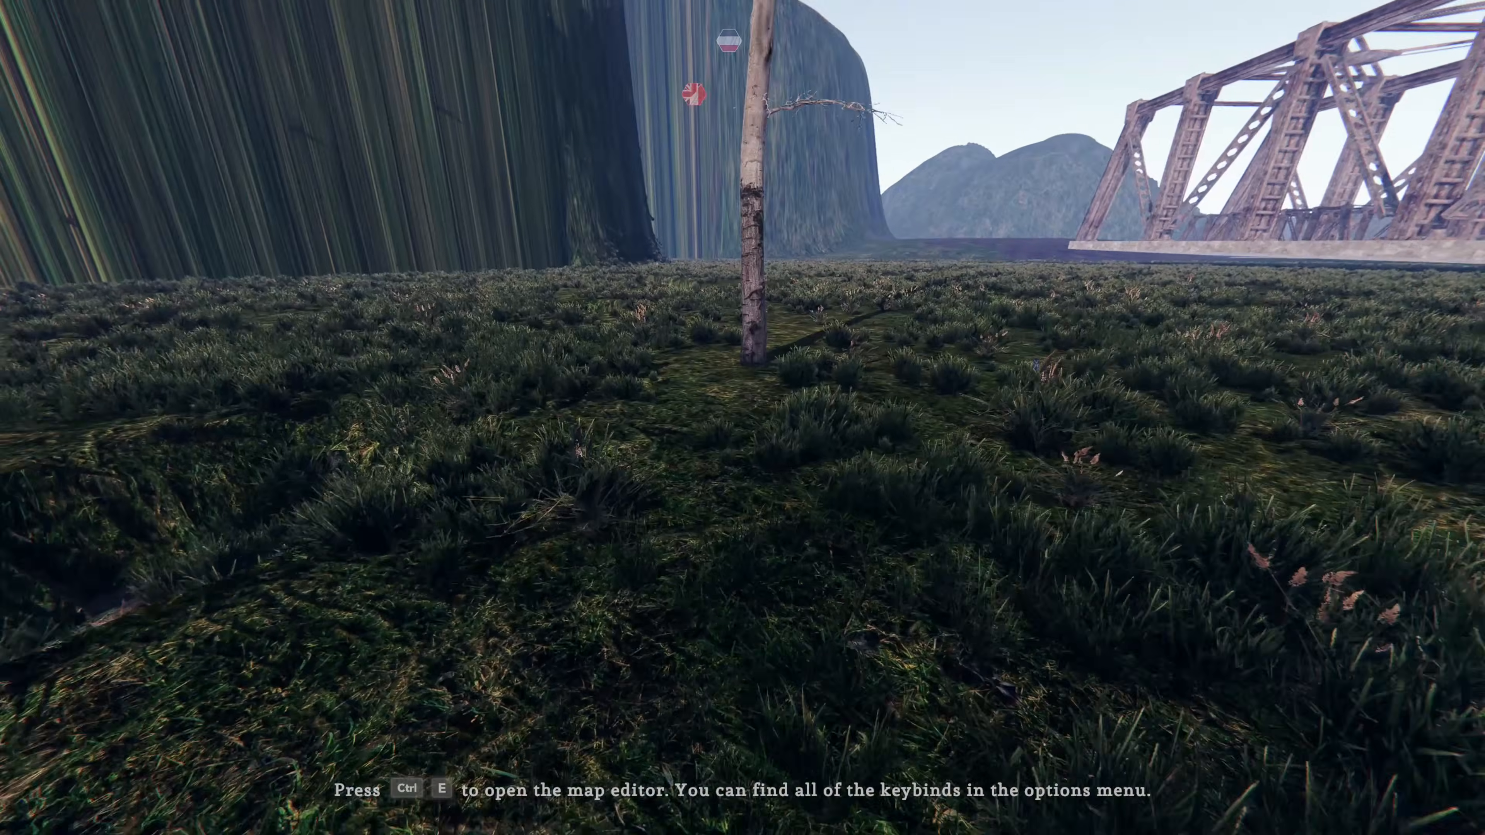
{"action": "key", "text": "w"}
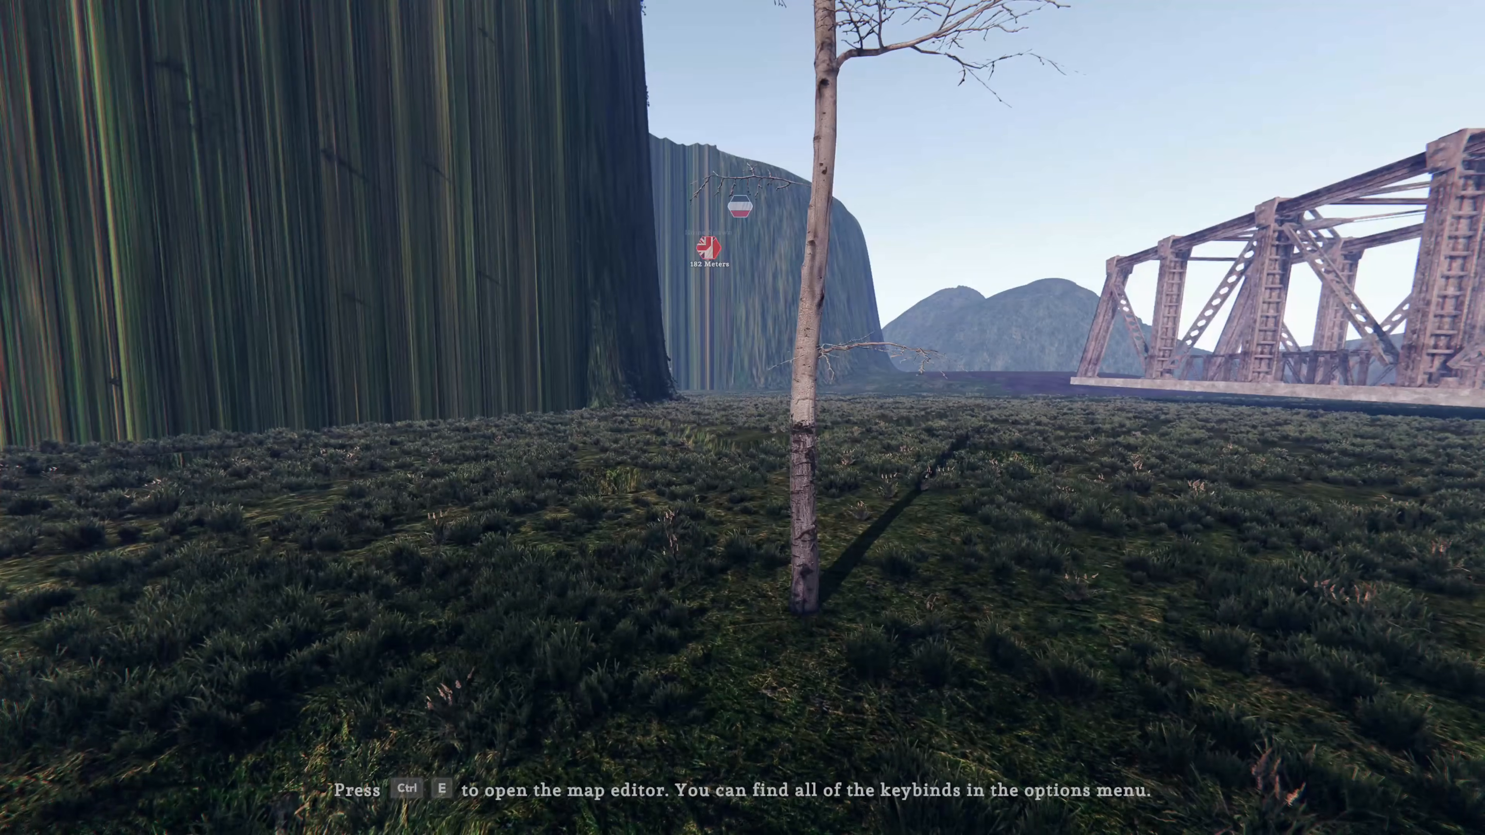
{"action": "key", "text": "a"}
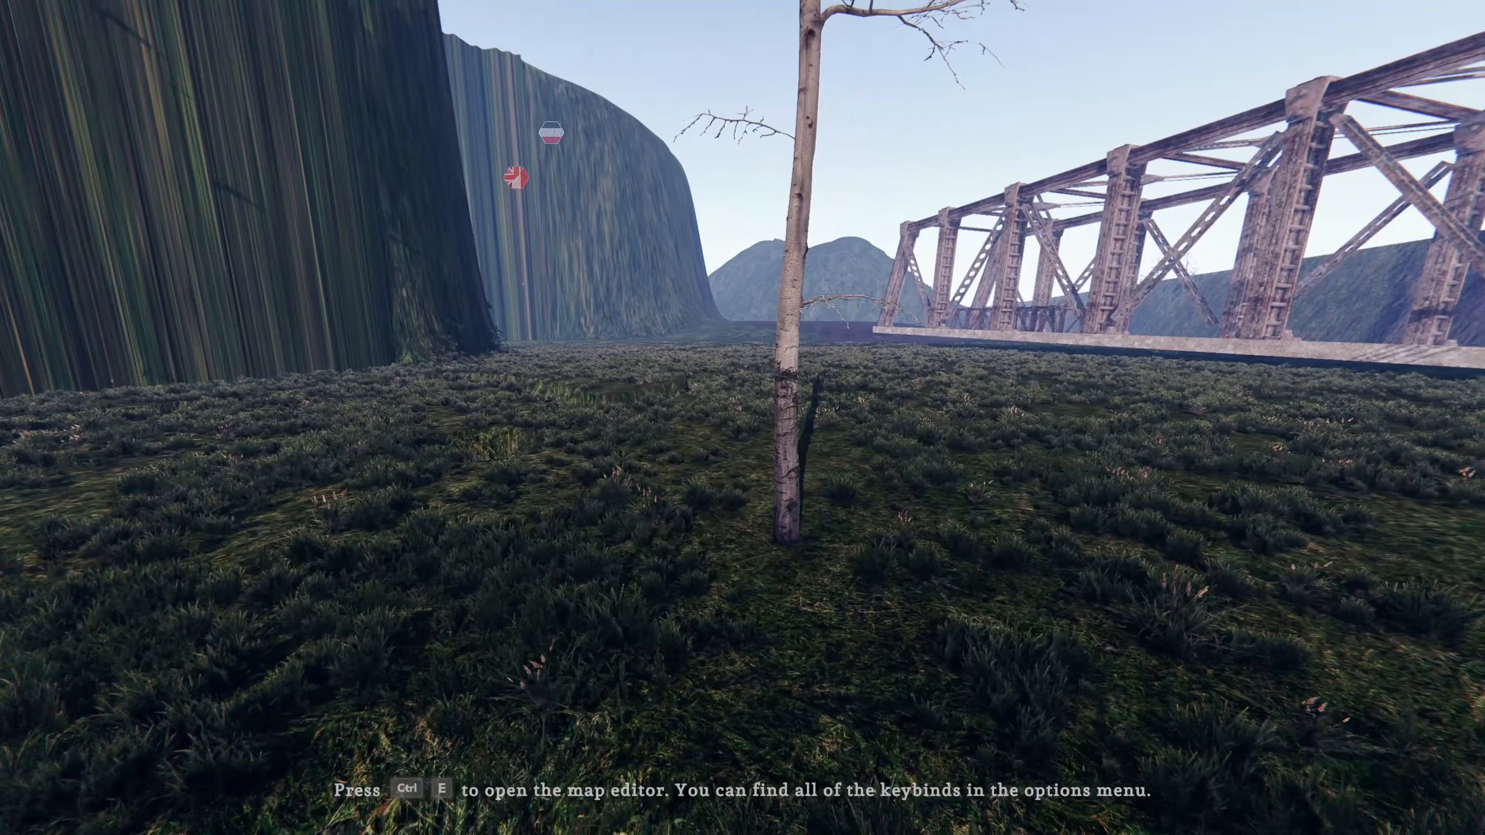
{"action": "key", "text": "s"}
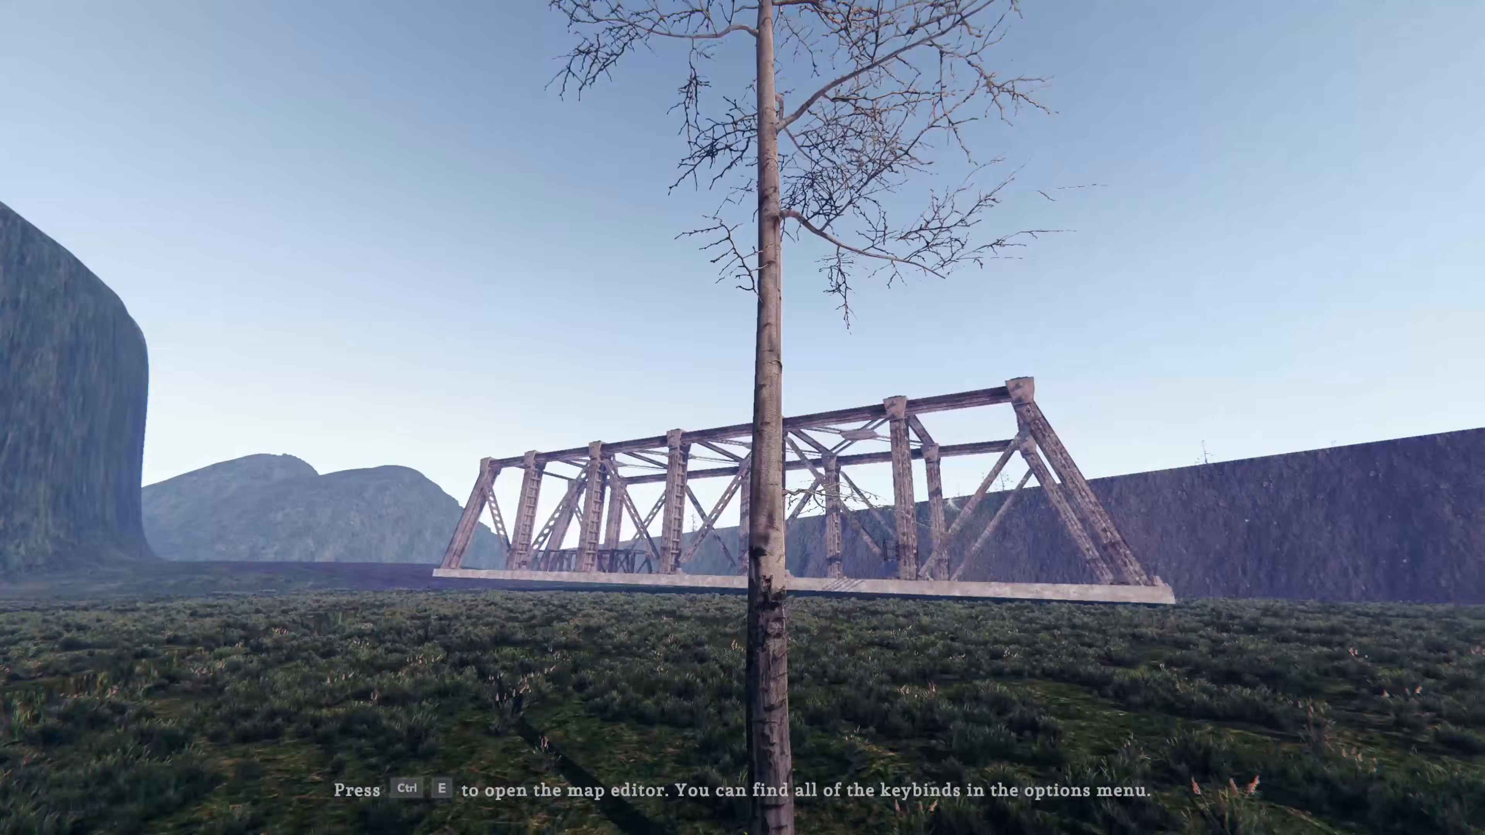
Reopen the map editor, lower the white oak to a Y position of about -5.33, and save and exit
{"action": "key", "text": "d"}
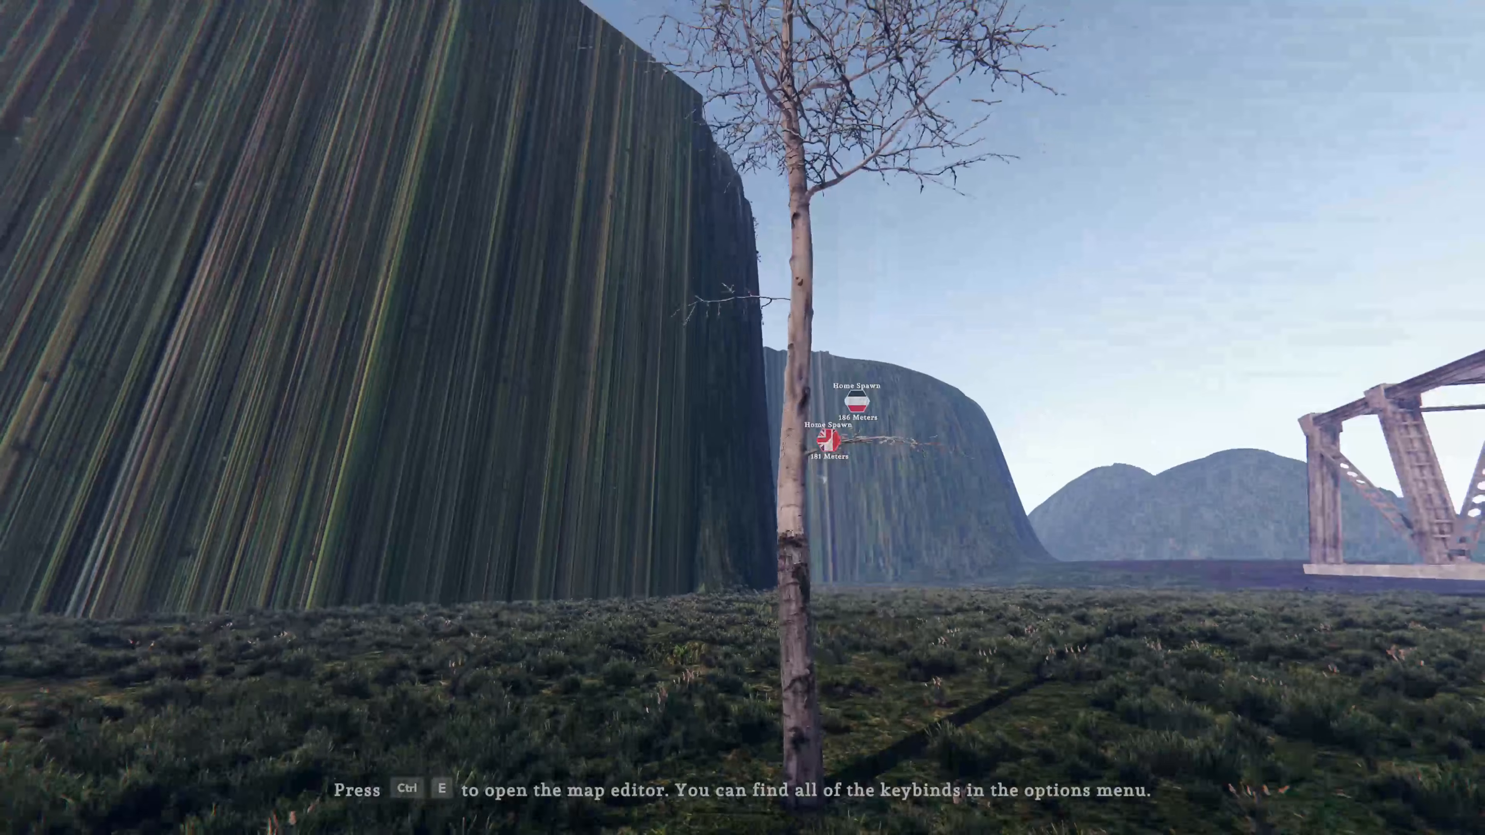
{"action": "key", "text": "ctrl+e"}
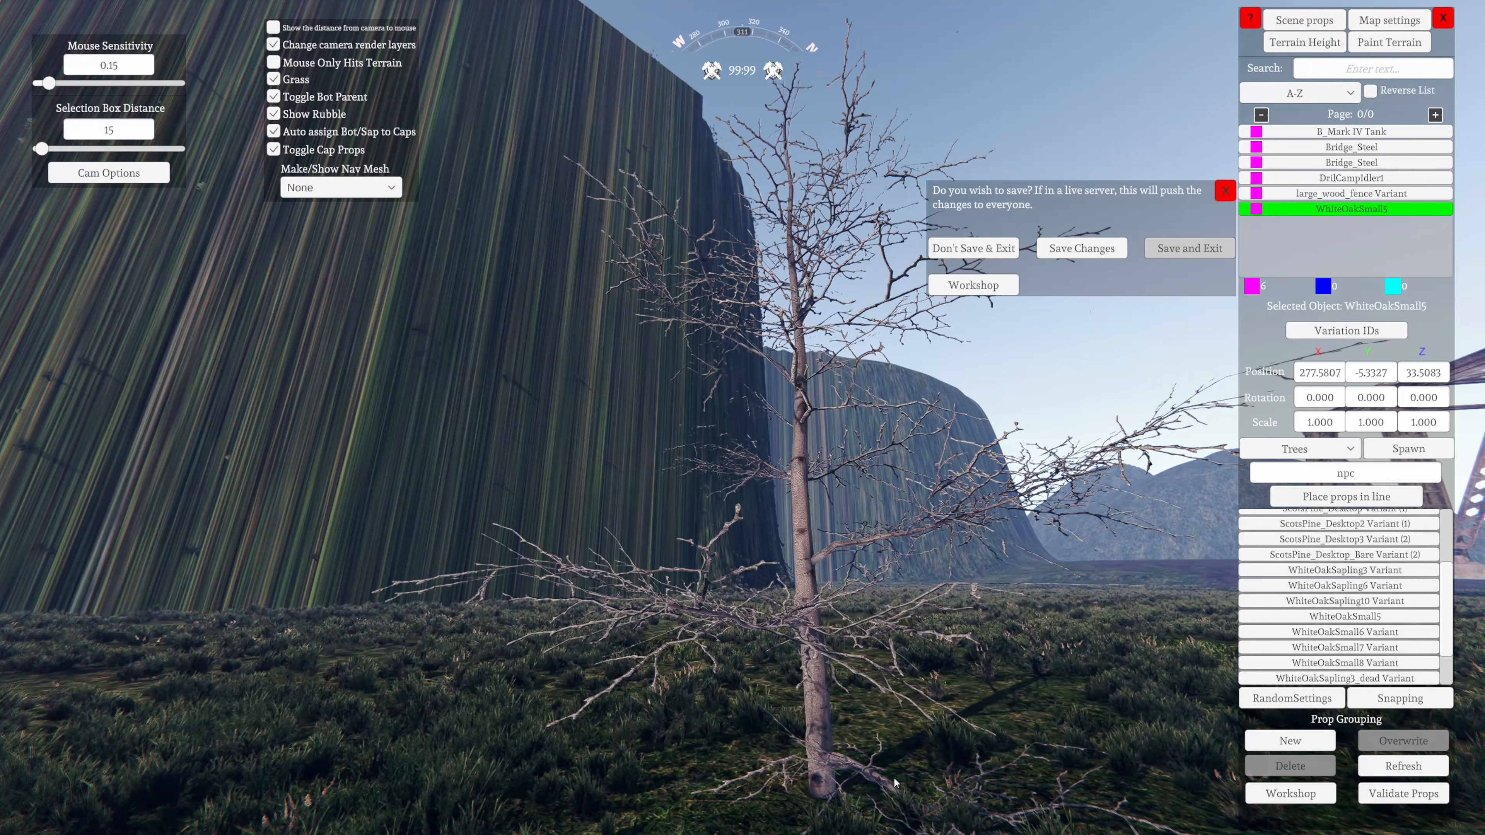
{"action": "key", "text": "ctrl+e"}
Examine from several sides outside the editor how the lowered white oak's trunk base meets the ground
{"action": "key", "text": "s"}
{"action": "key", "text": "a"}
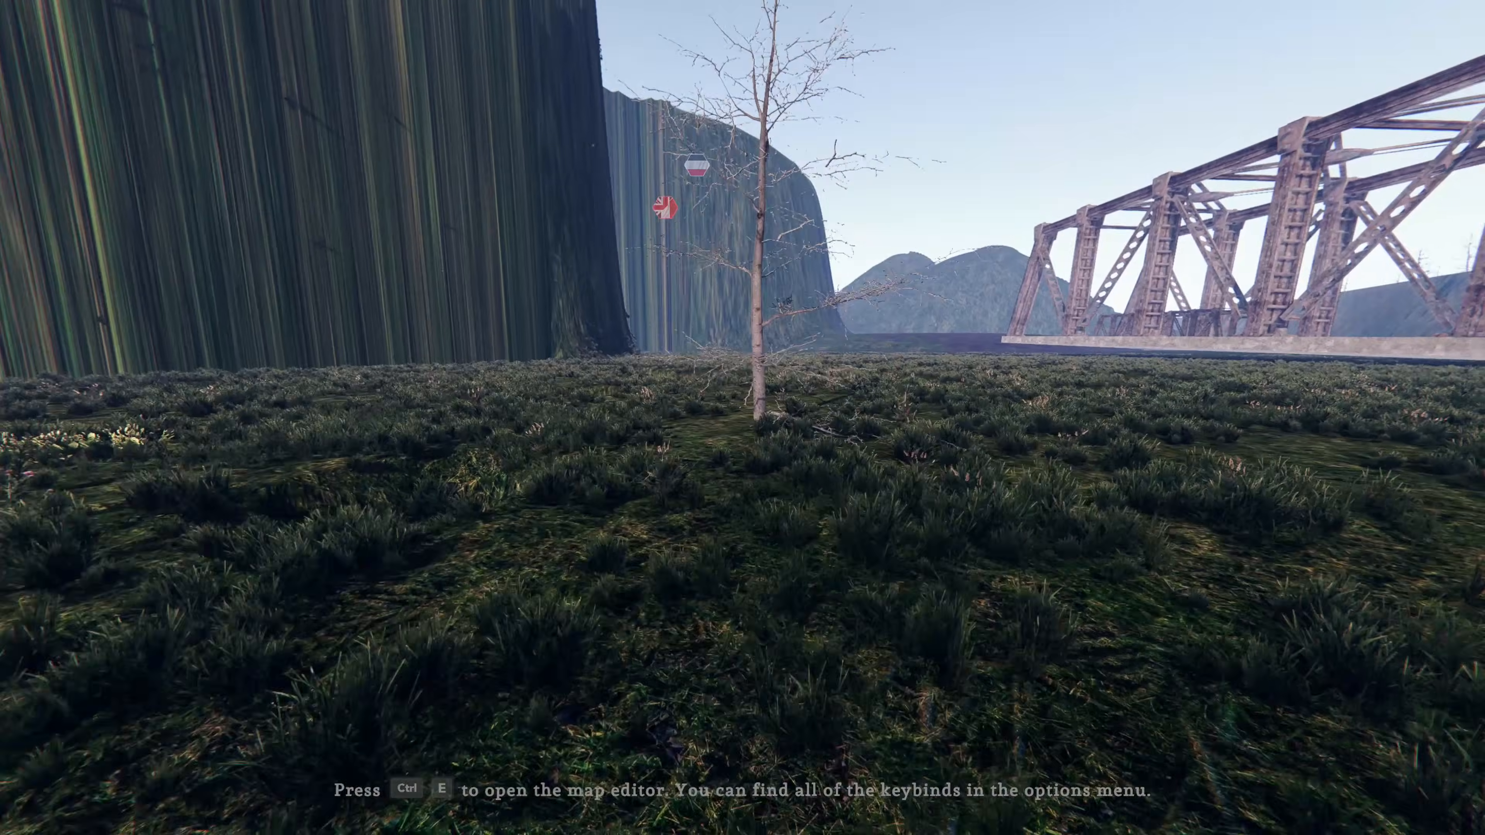
{"action": "key", "text": "w"}
{"action": "key", "text": "a"}
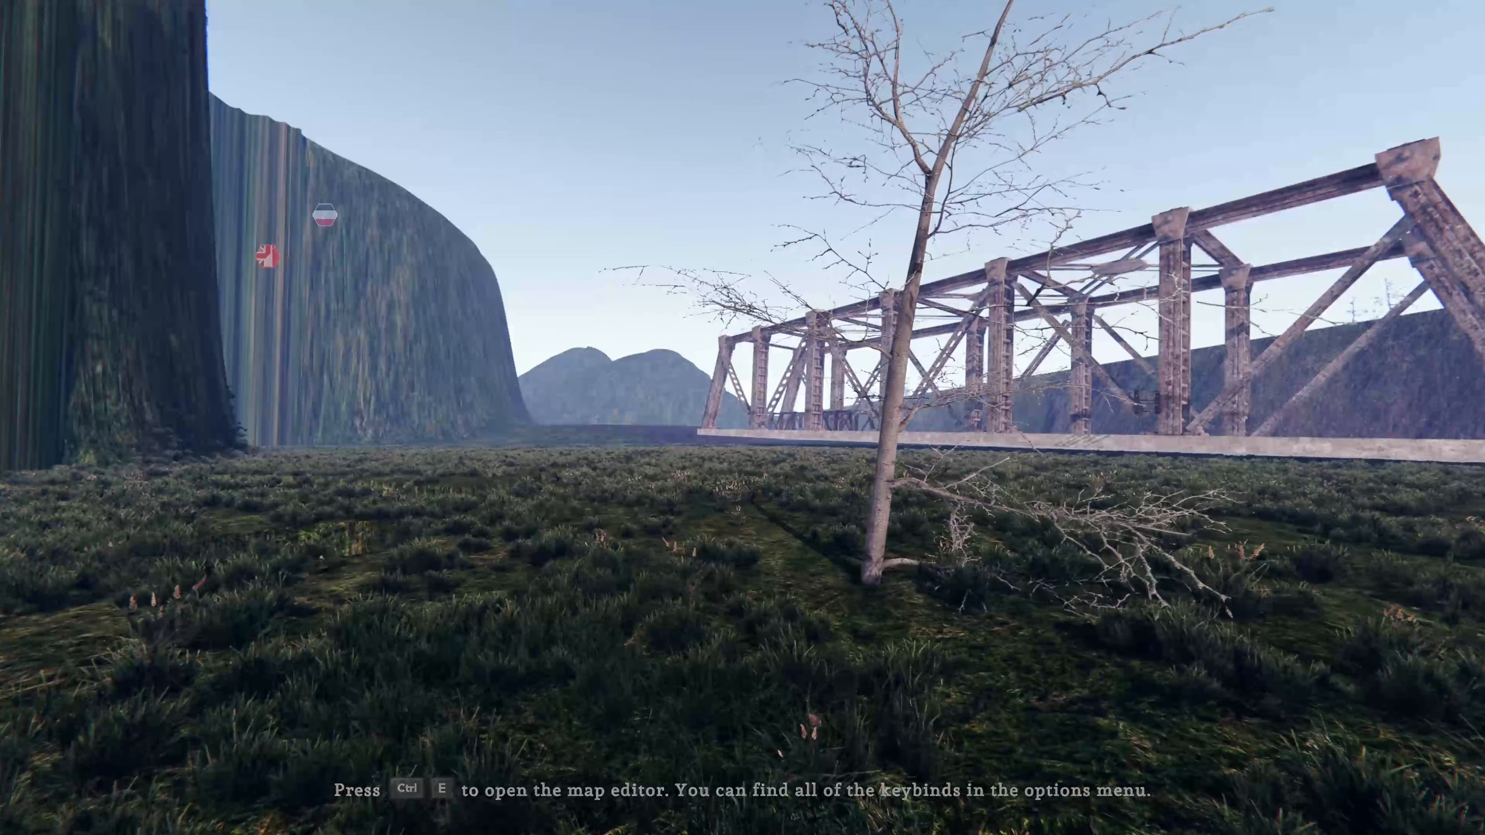
{"action": "key", "text": "w"}
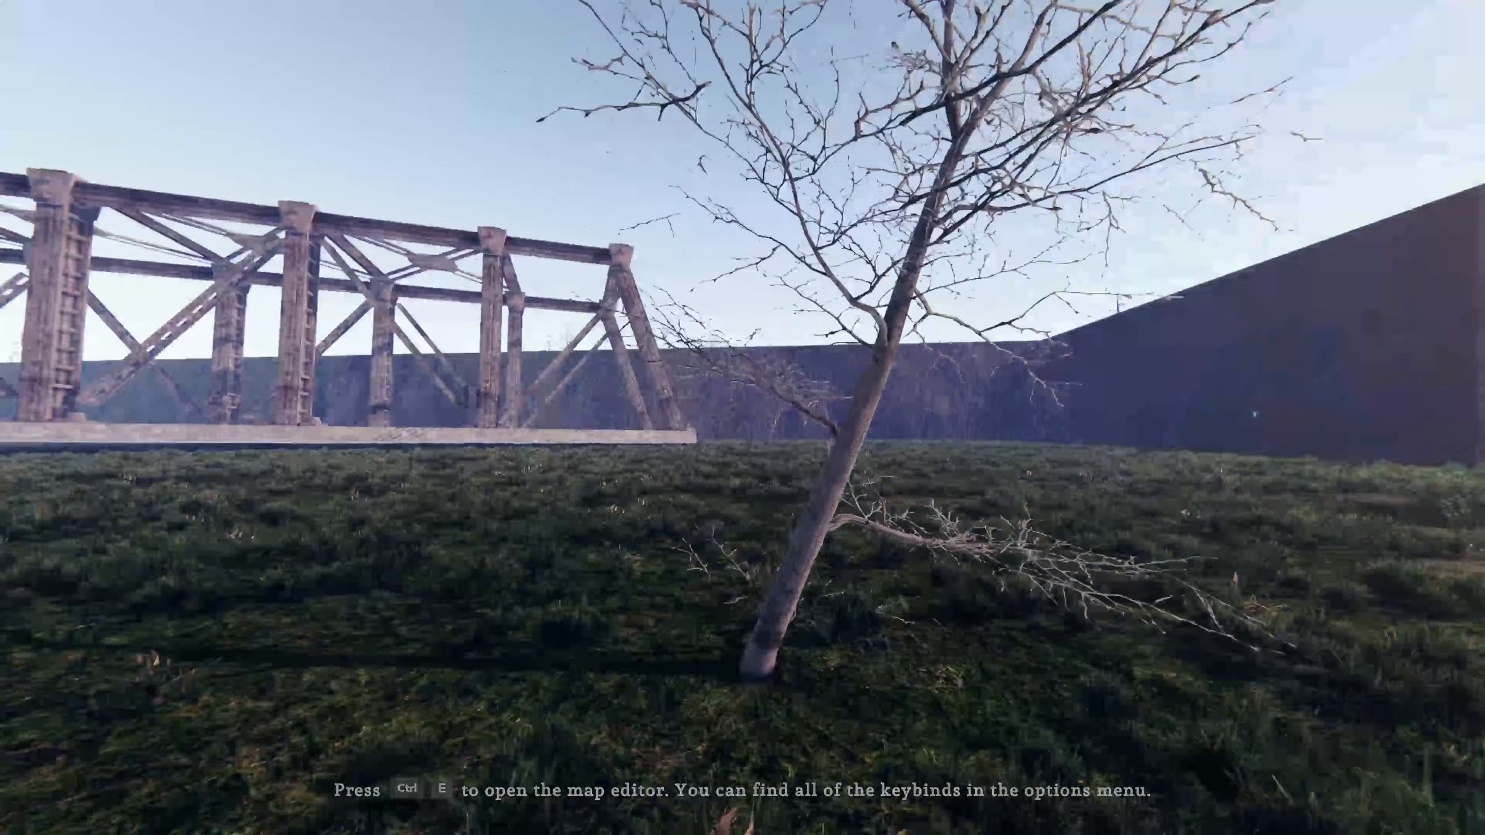
{"action": "key", "text": "s"}
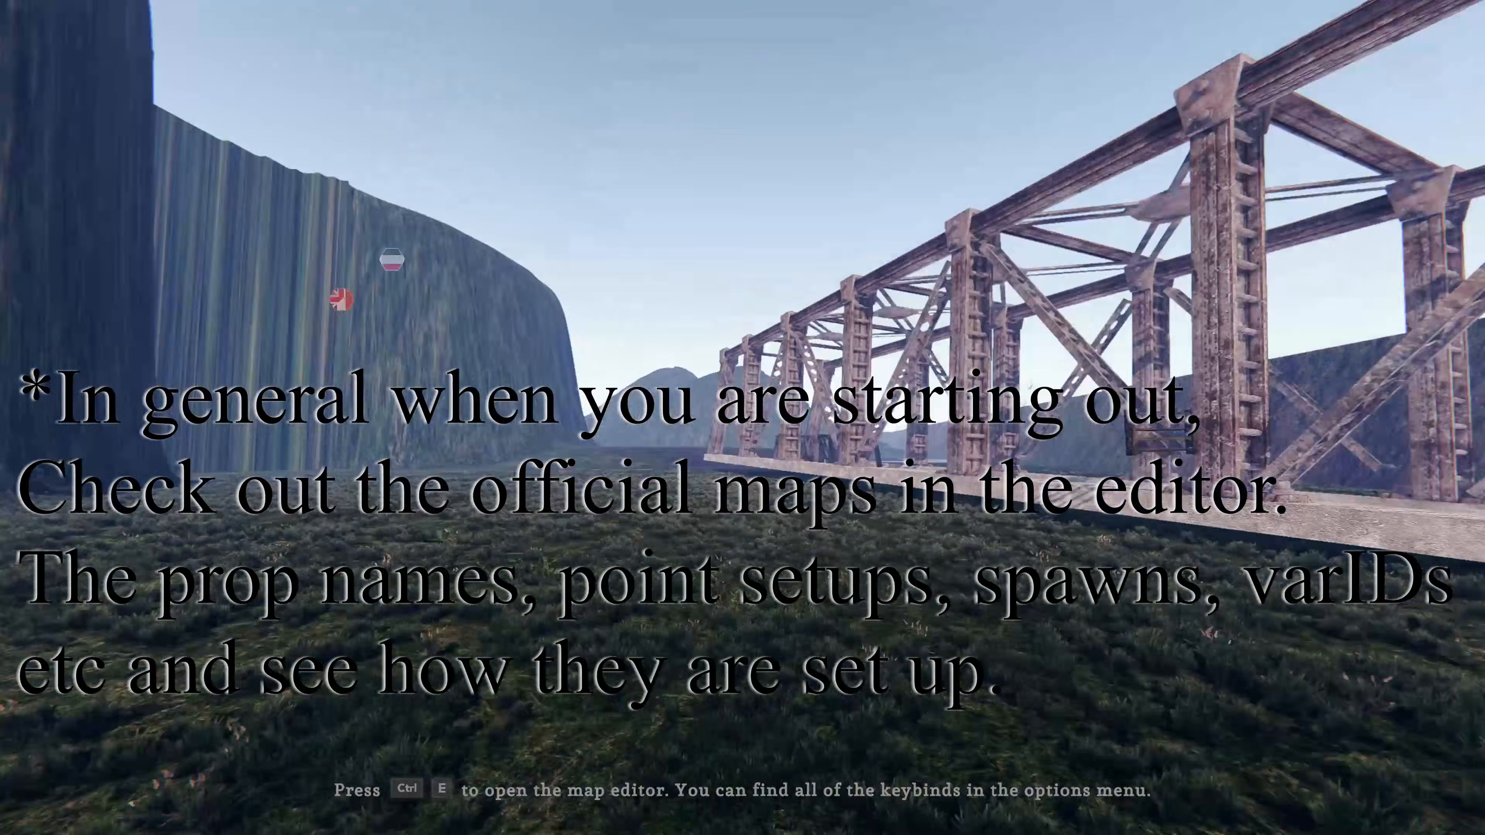
{"action": "key", "text": "s"}
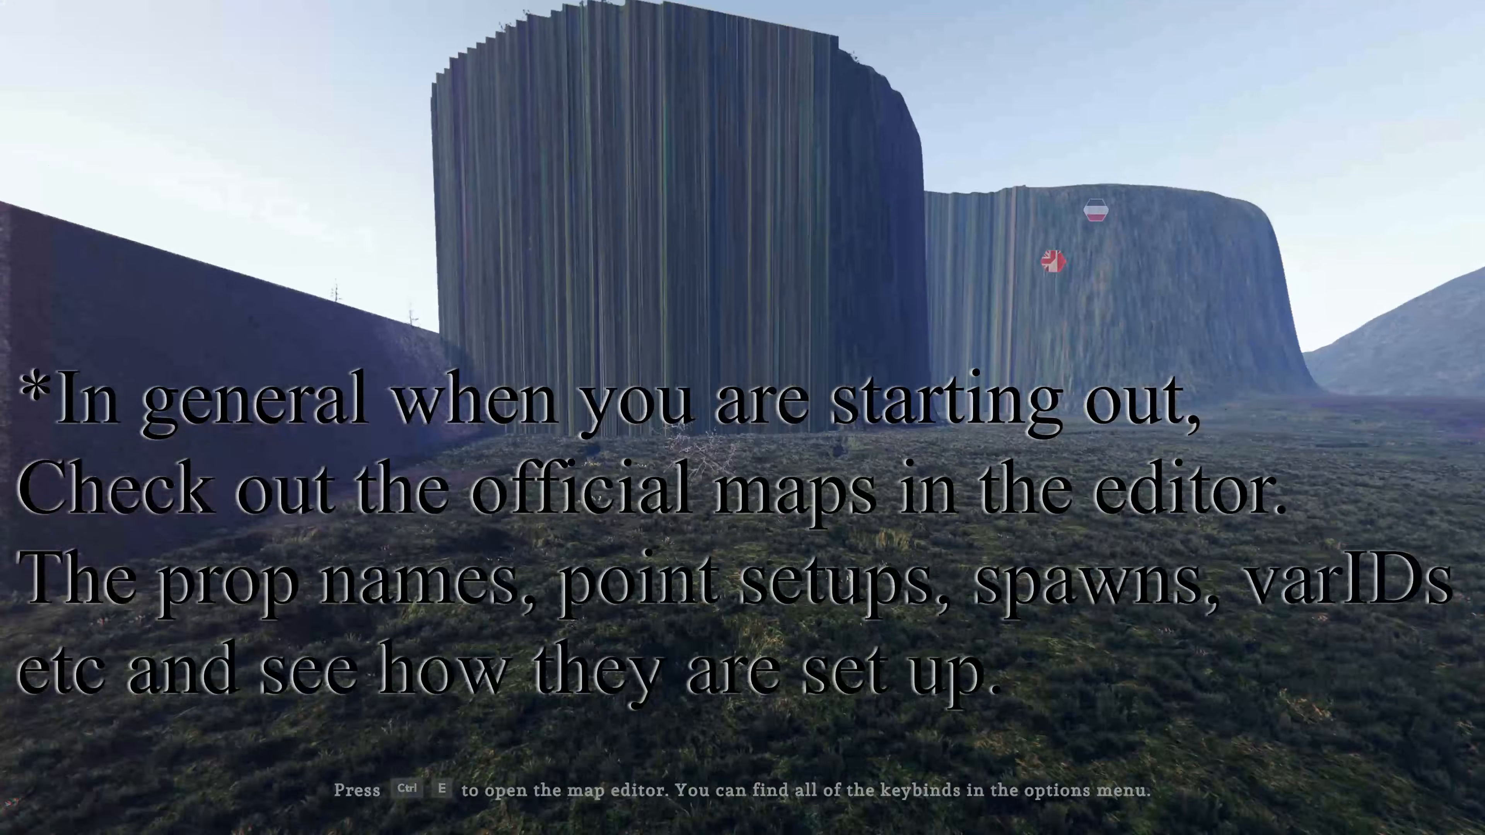
Open the map editor again near the white oak and leave it by saving the map and exiting
{"action": "key", "text": "ctrl+e"}
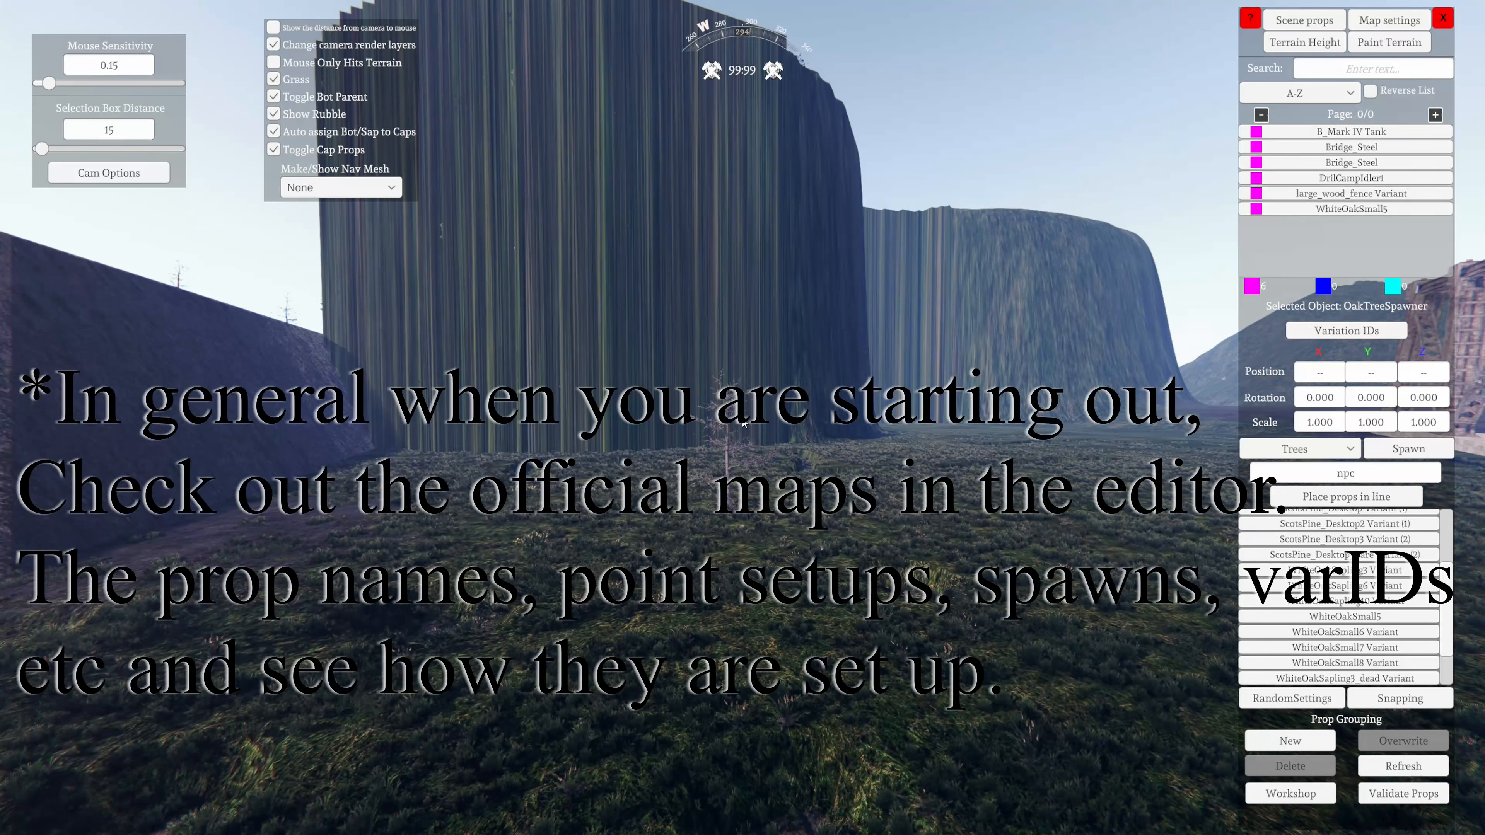
{"action": "key", "text": "w"}
{"action": "left_click", "coordinate": [1443, 18]}
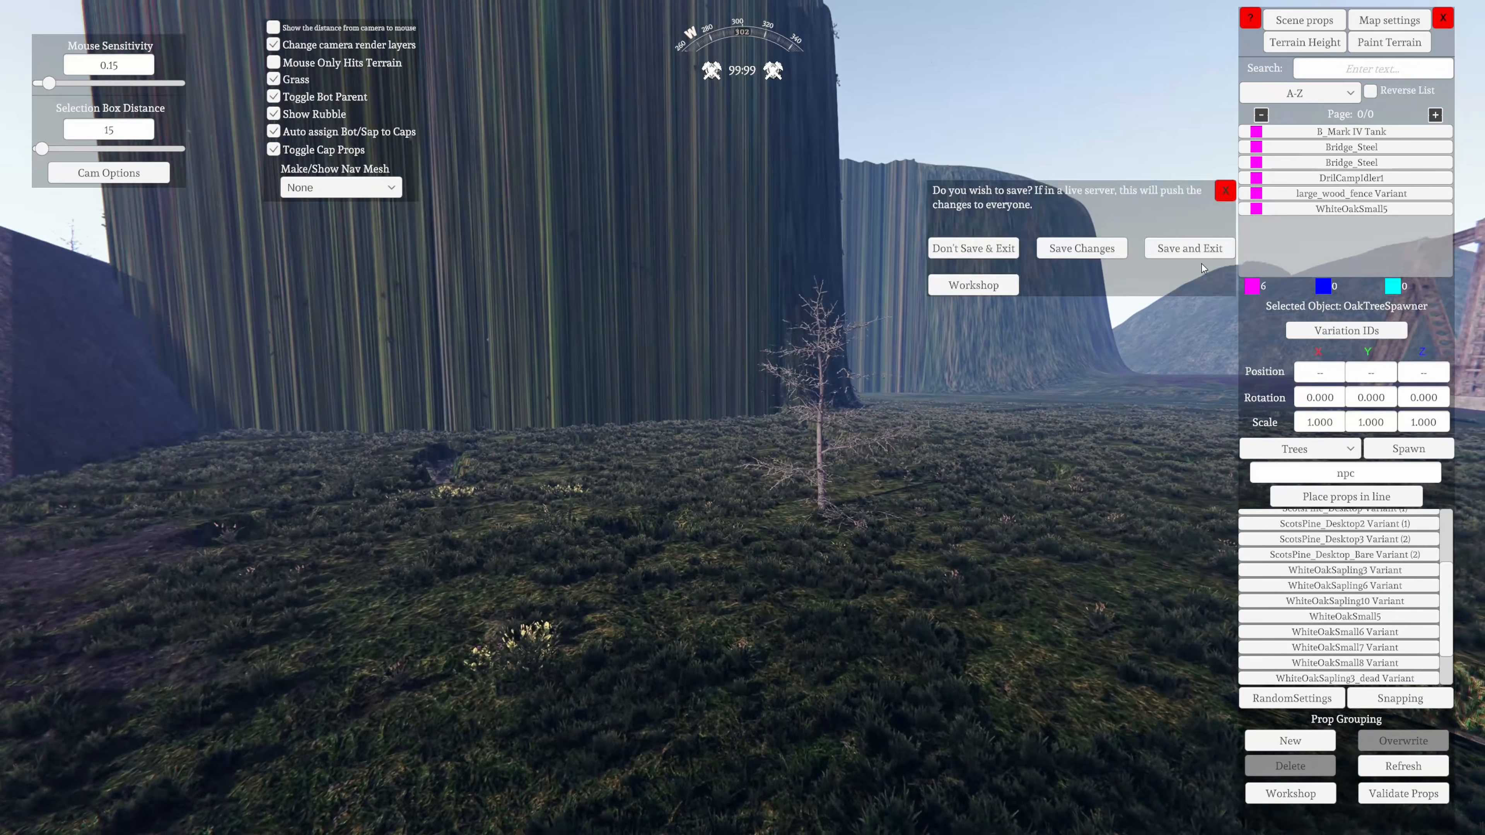
{"action": "left_click", "coordinate": [1197, 250]}
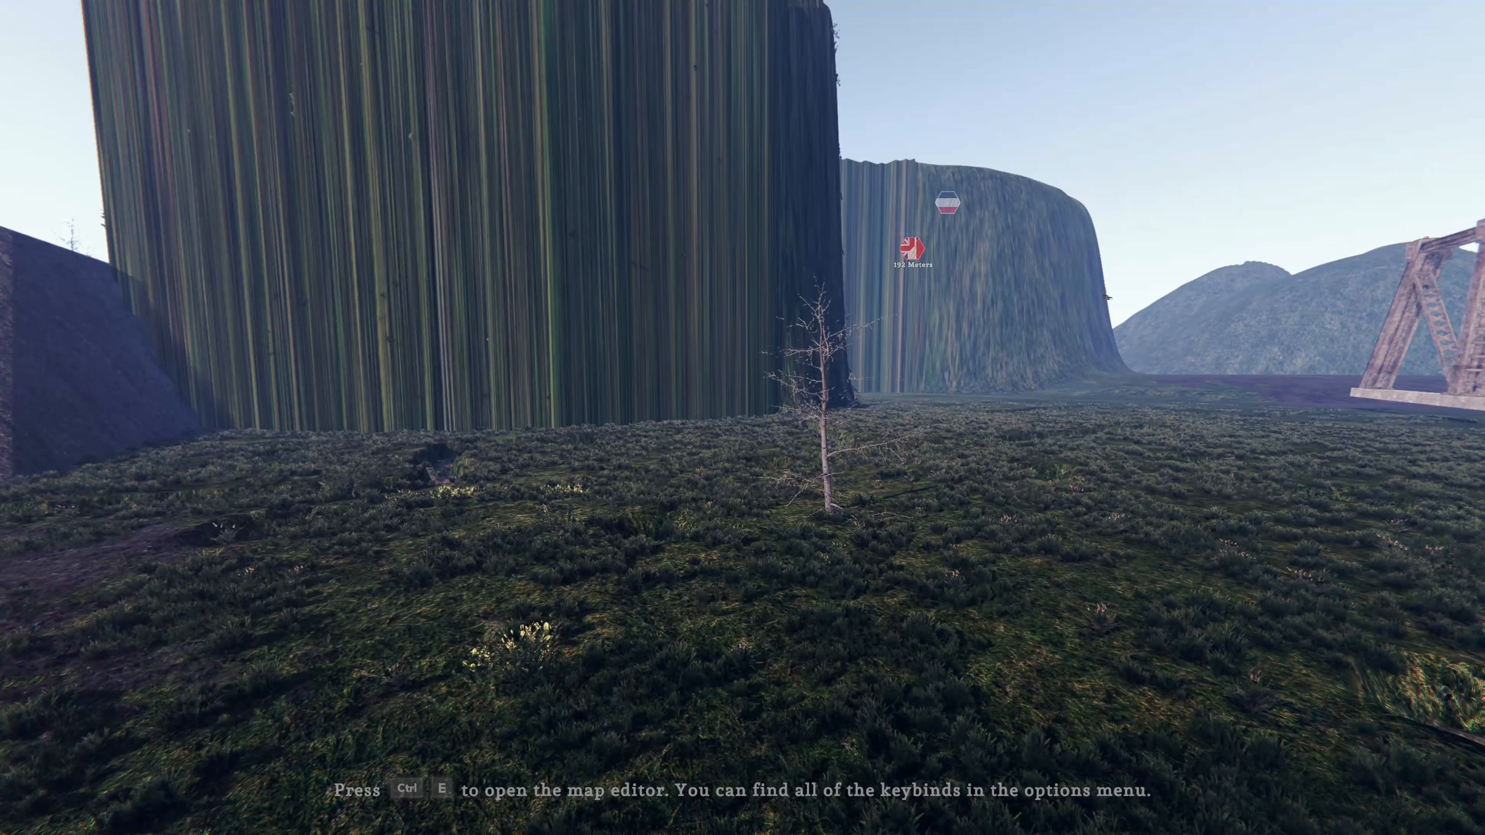
Look over the finished map from outside the editor, covering the white oak, the steel bridge and the surrounding cliffs
{"action": "key", "text": "w"}
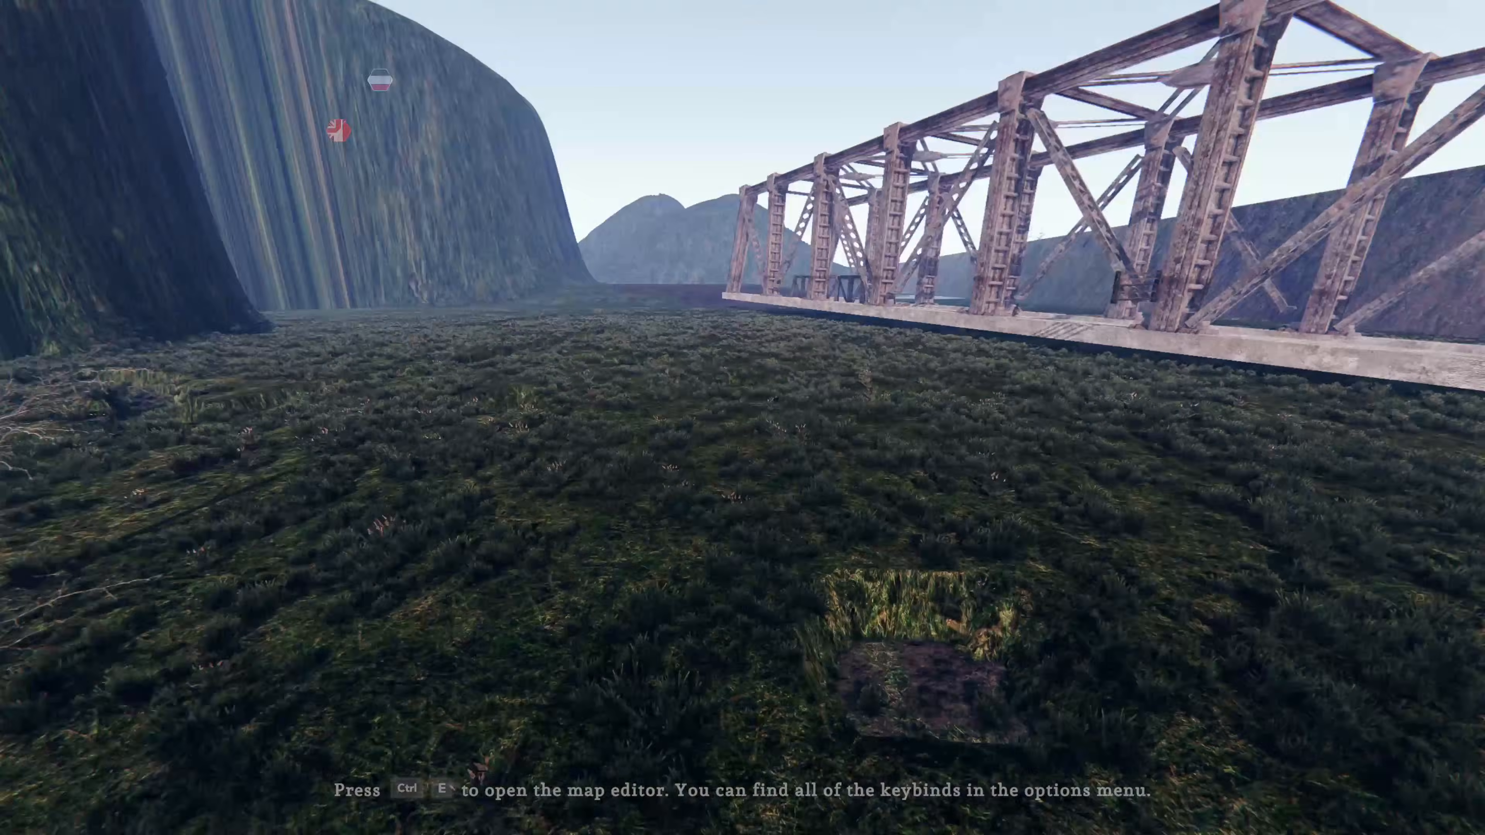
{"action": "key", "text": "s"}
{"action": "key", "text": "w"}
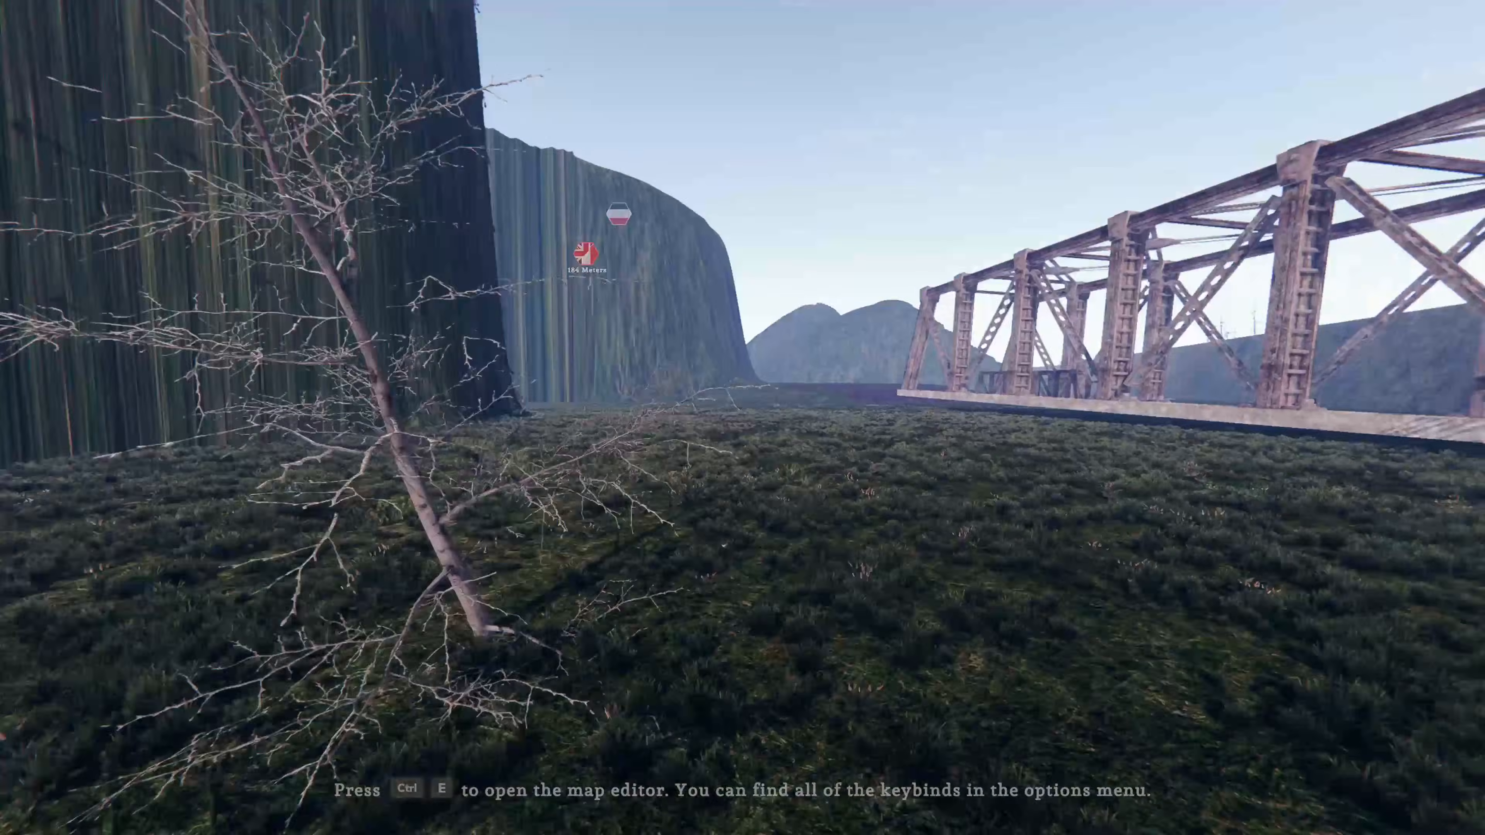
{"action": "key", "text": "w"}
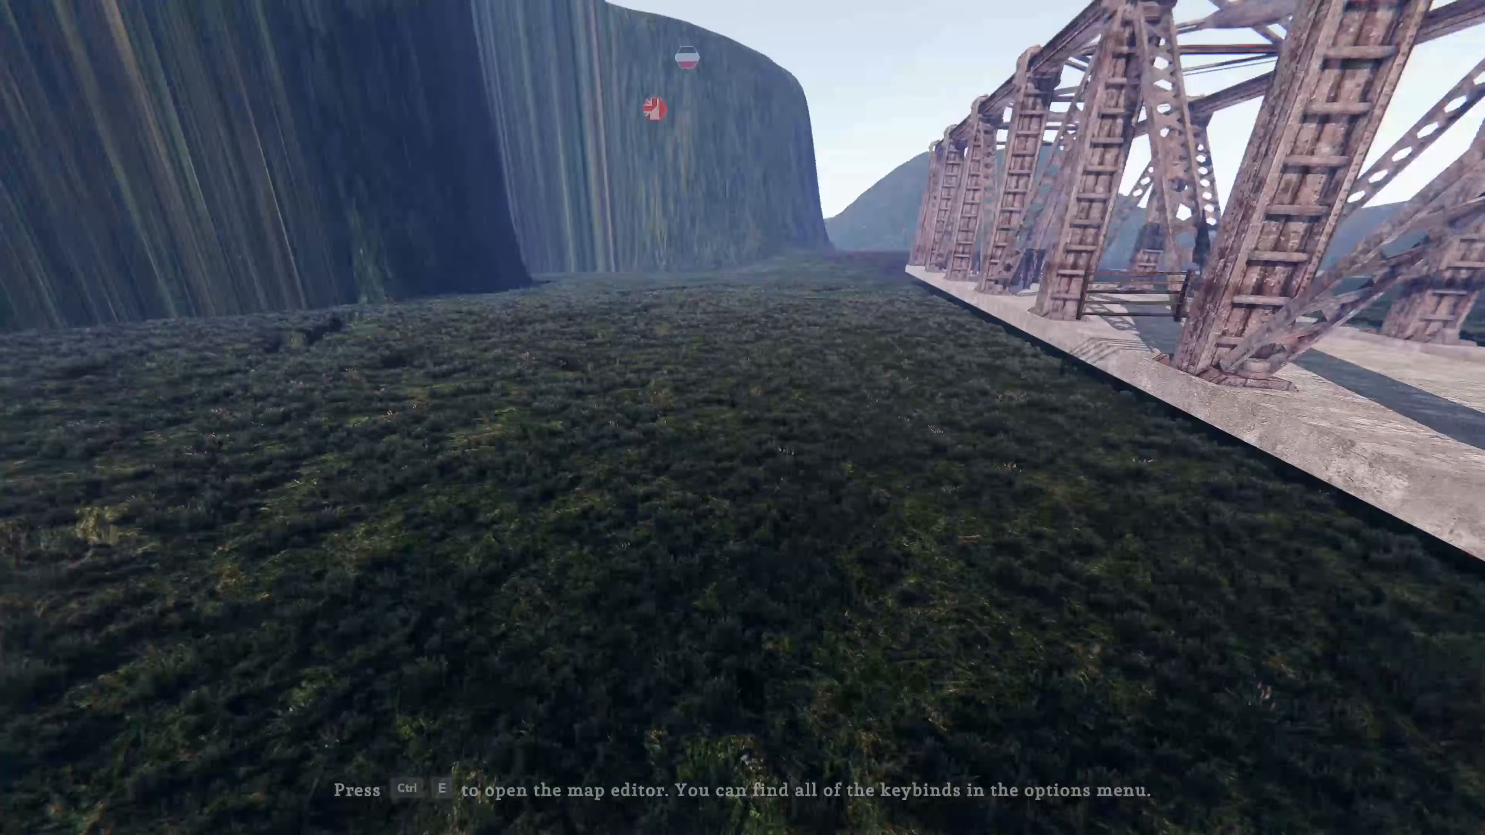
{"action": "key", "text": "s"}
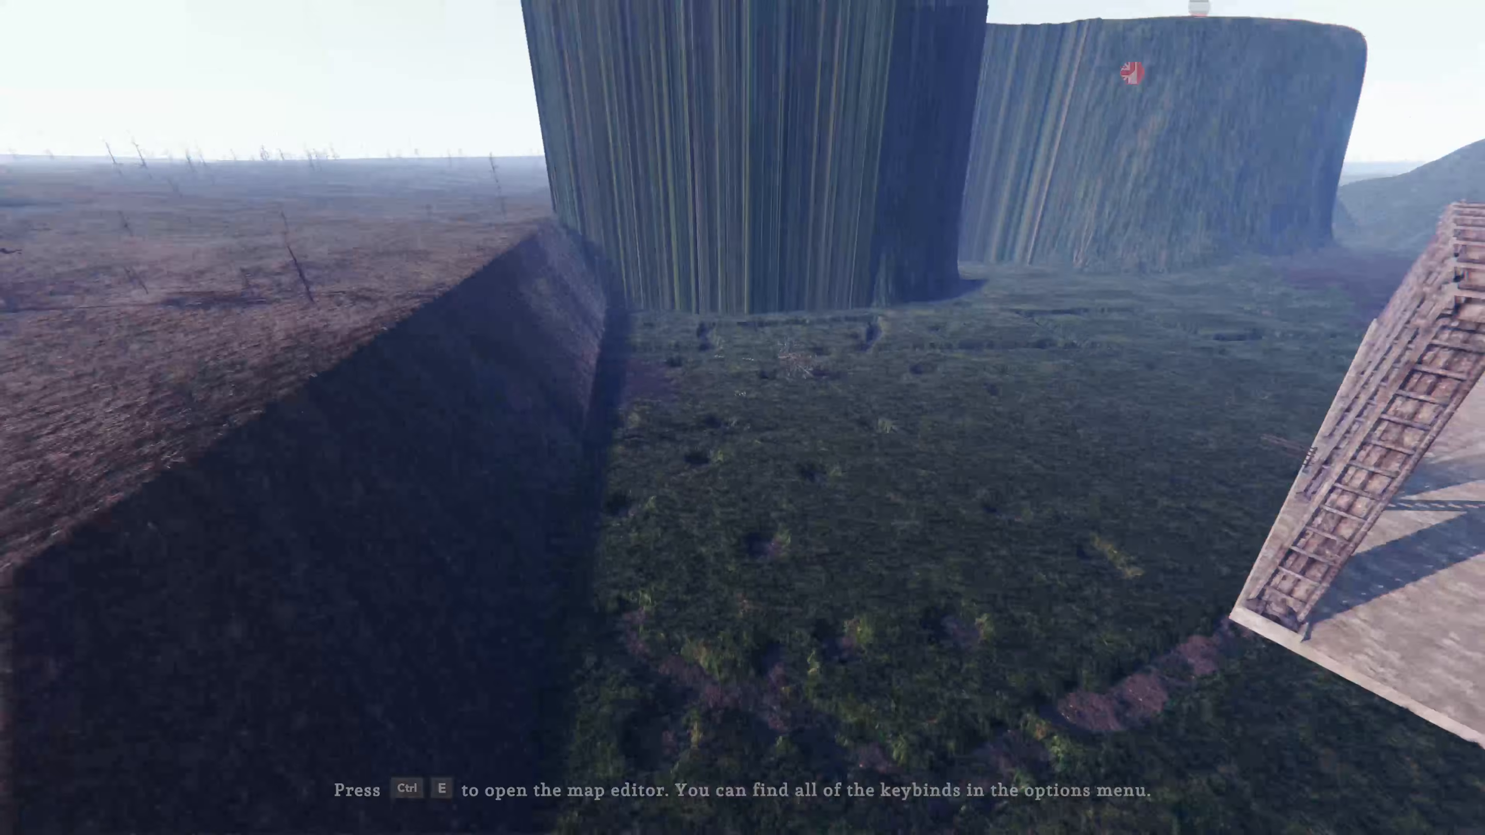
{"action": "key", "text": "s"}
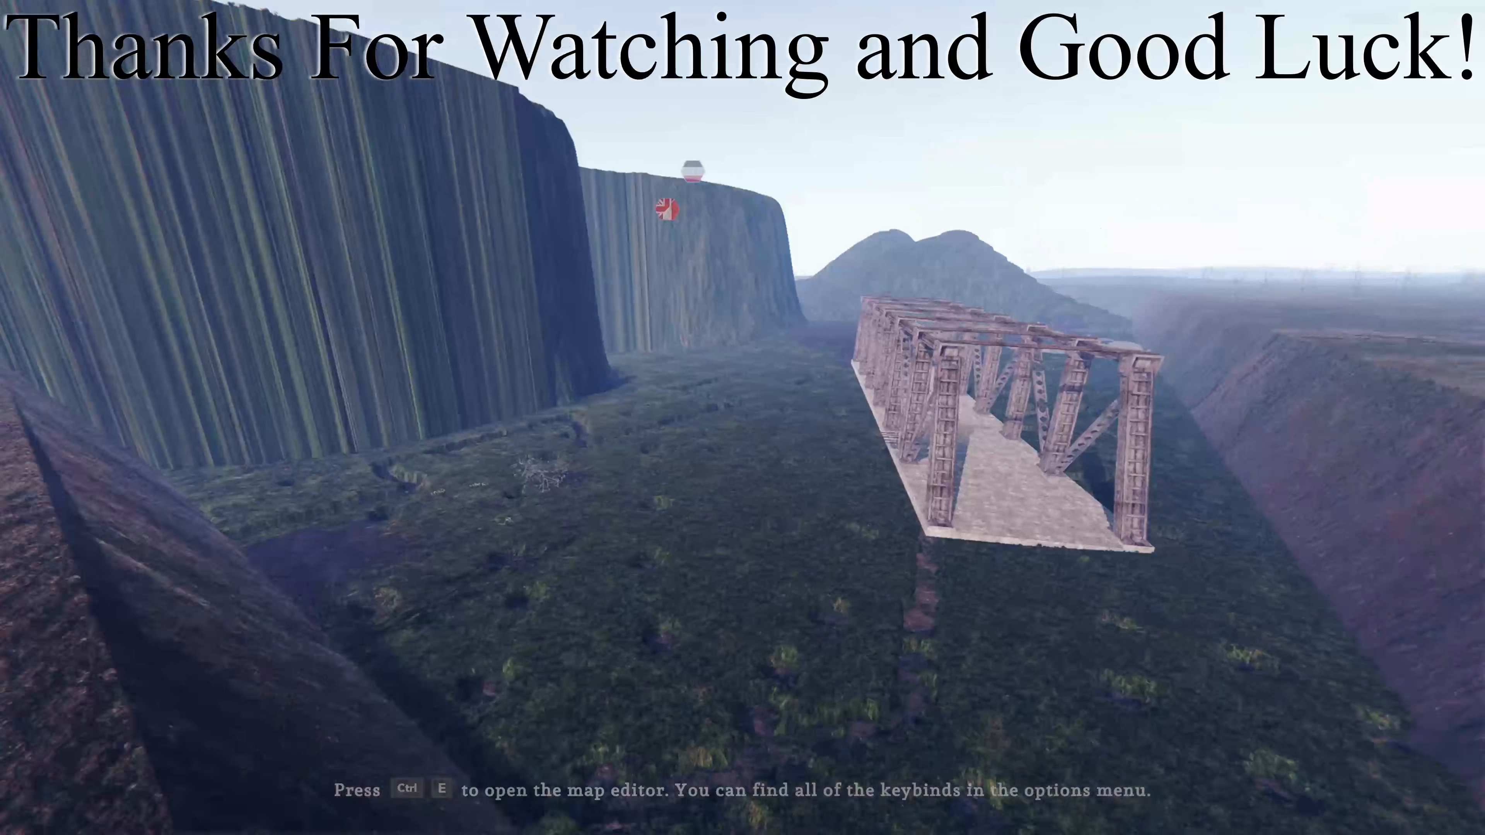
{"action": "key", "text": "w"}
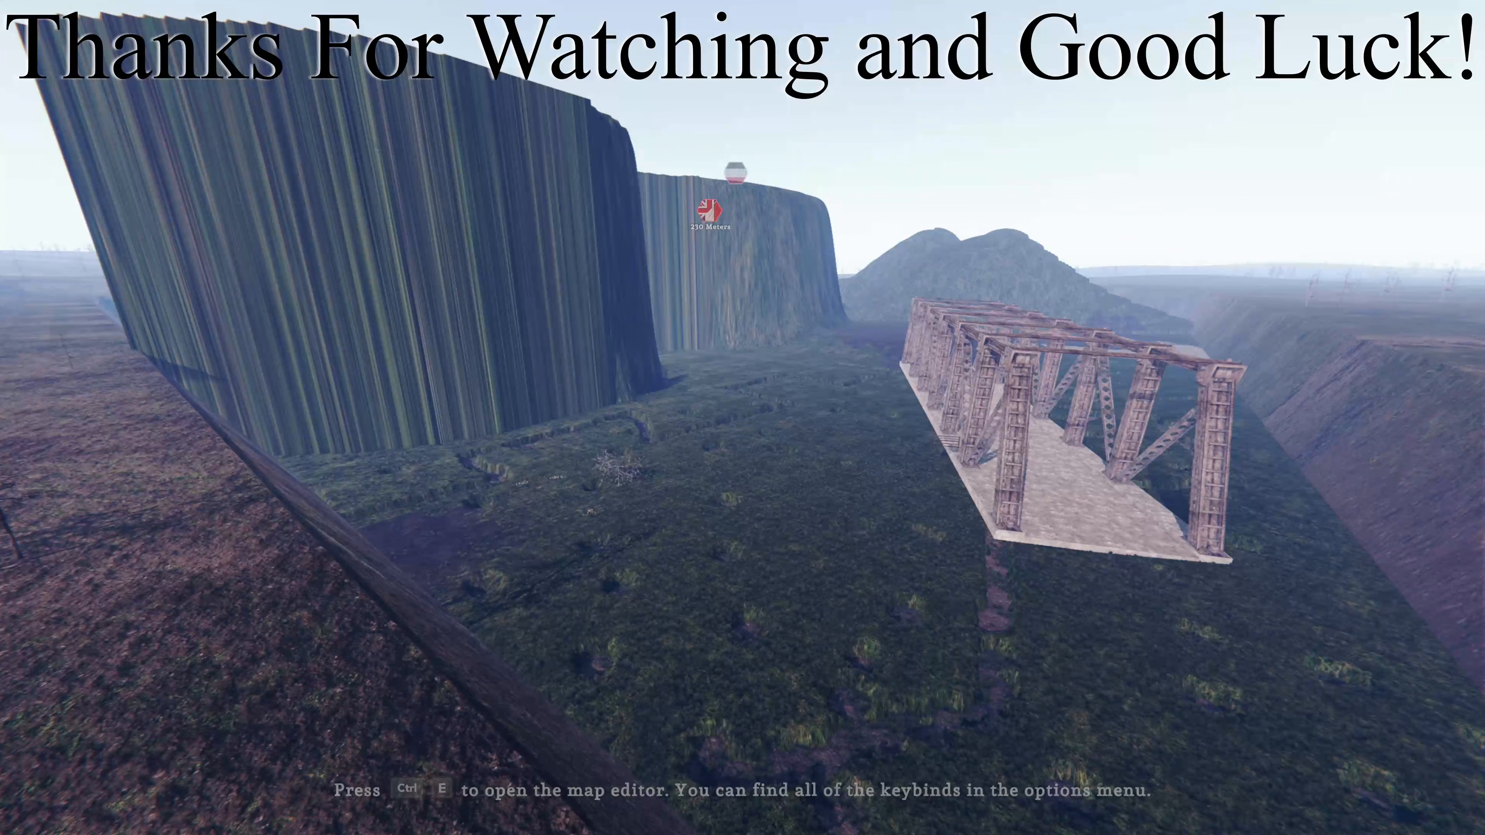